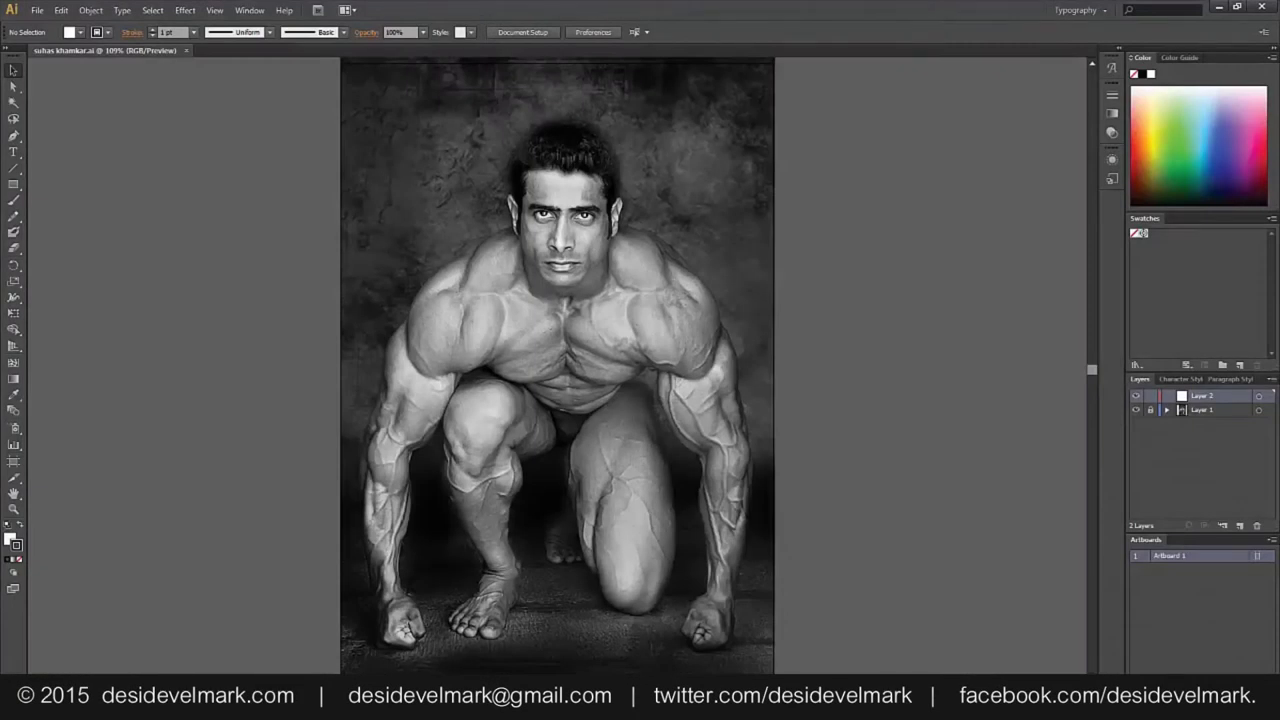
Zoom in on the bodybuilder's head and shoulders and set the fill to None
{"action": "key", "text": "z"}
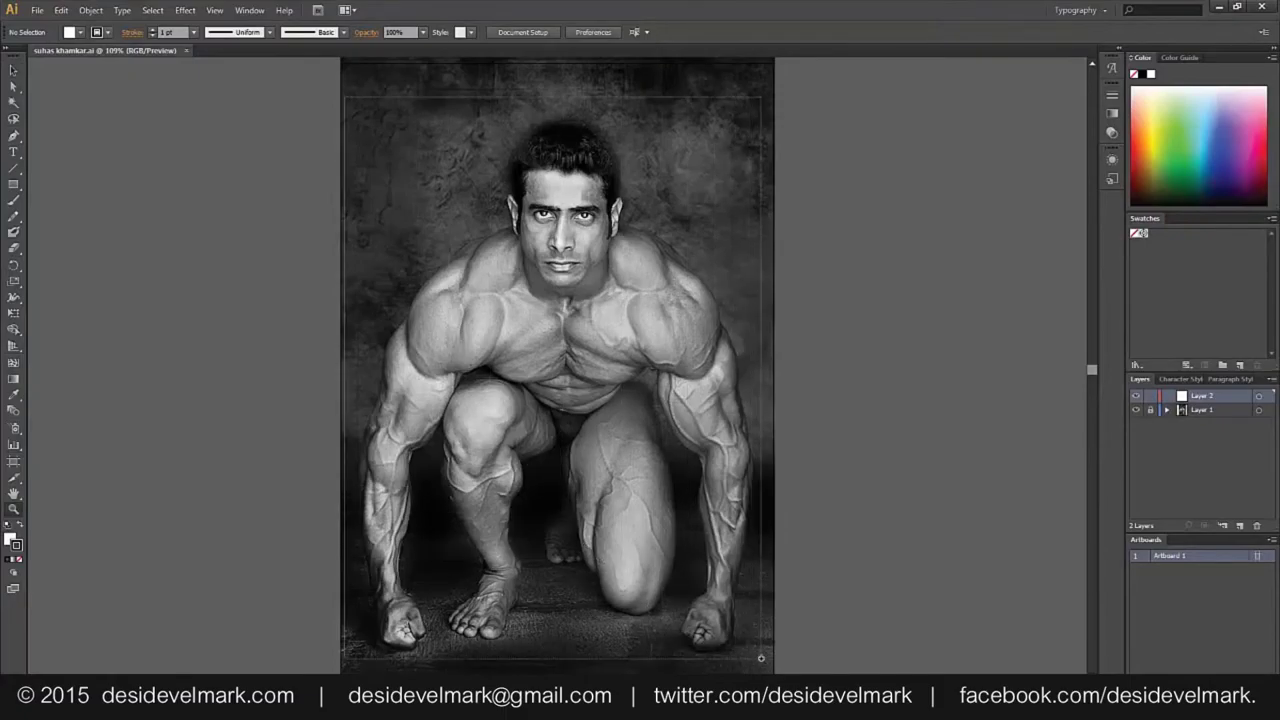
{"action": "left_click_drag", "start_coordinate": [343, 97], "coordinate": [760, 658]}
{"action": "left_click_drag", "start_coordinate": [334, 102], "coordinate": [780, 610]}
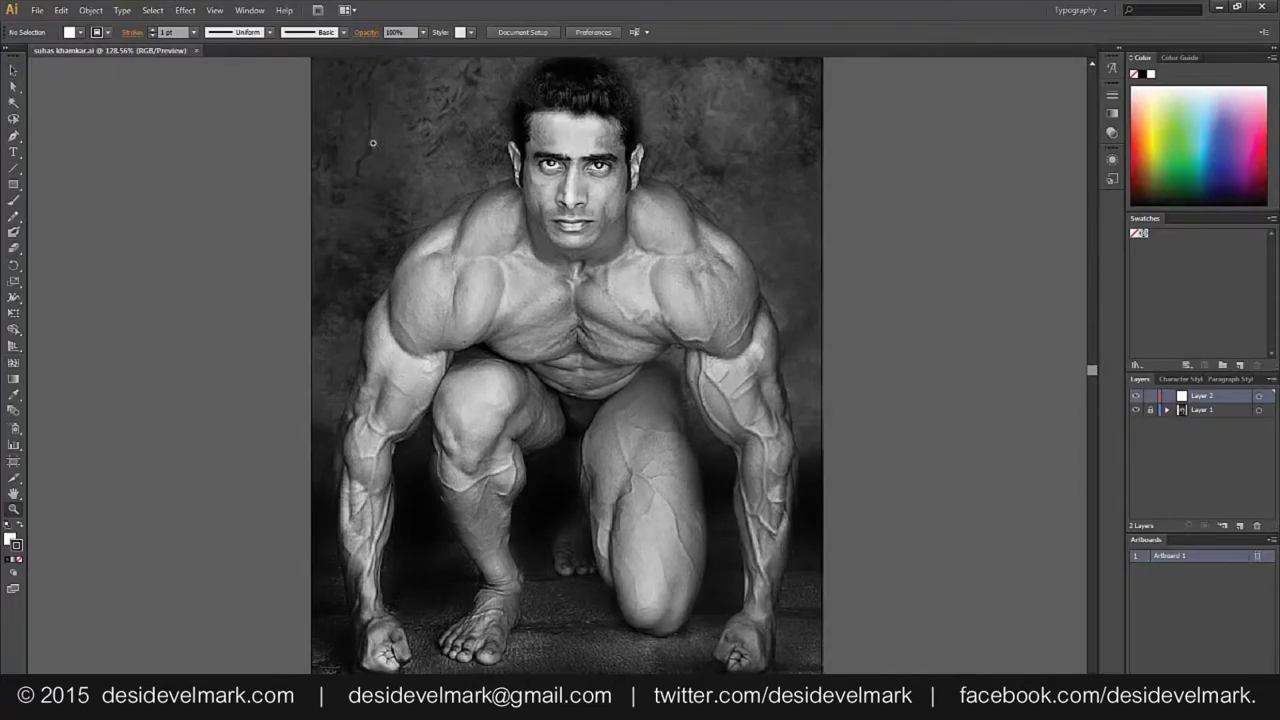
{"action": "scroll", "coordinate": [316, 67], "scroll_direction": "up", "scroll_amount": 2}
{"action": "left_click_drag", "start_coordinate": [316, 67], "coordinate": [820, 450]}
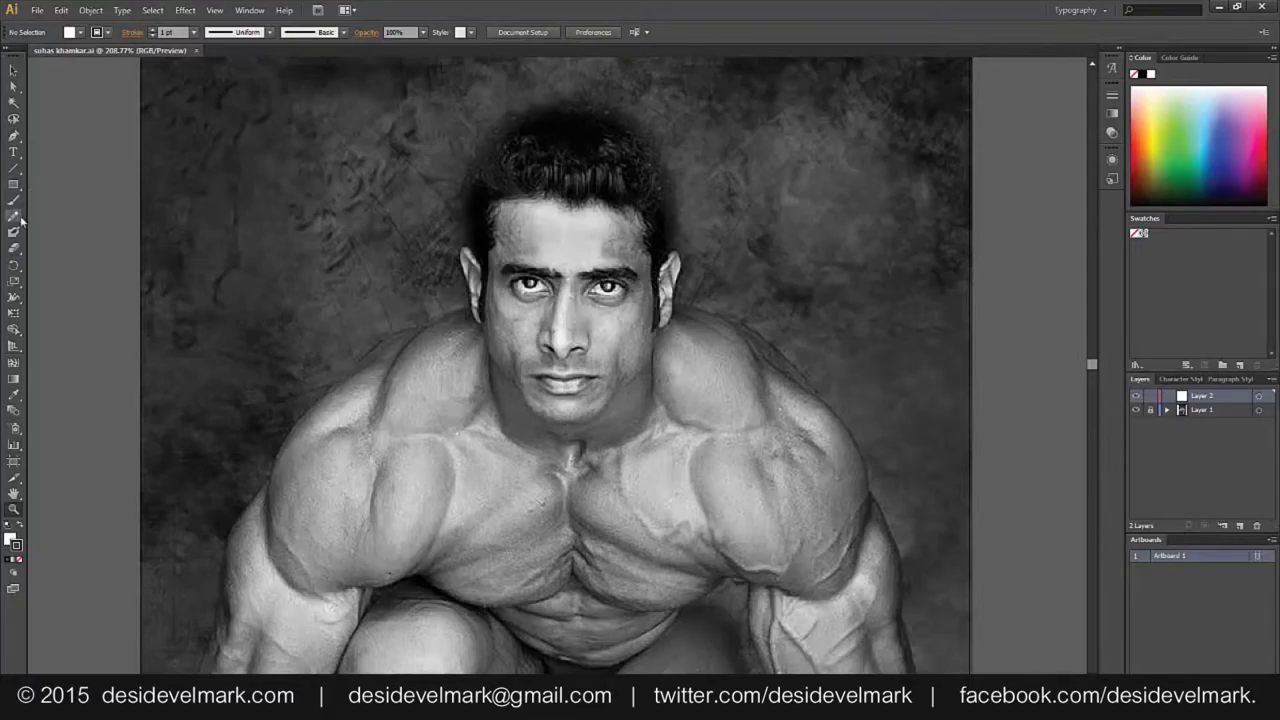
{"action": "left_click", "coordinate": [17, 560]}
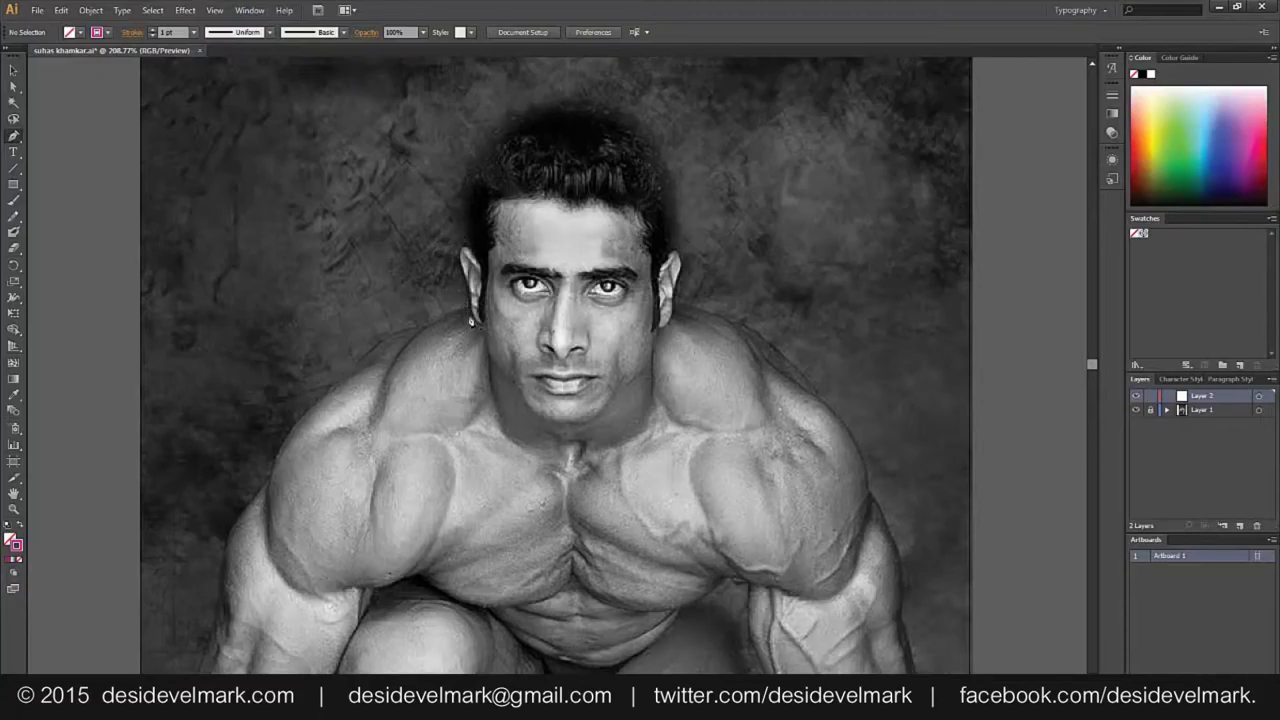
{"action": "left_click_drag", "start_coordinate": [384, 82], "coordinate": [760, 374]}
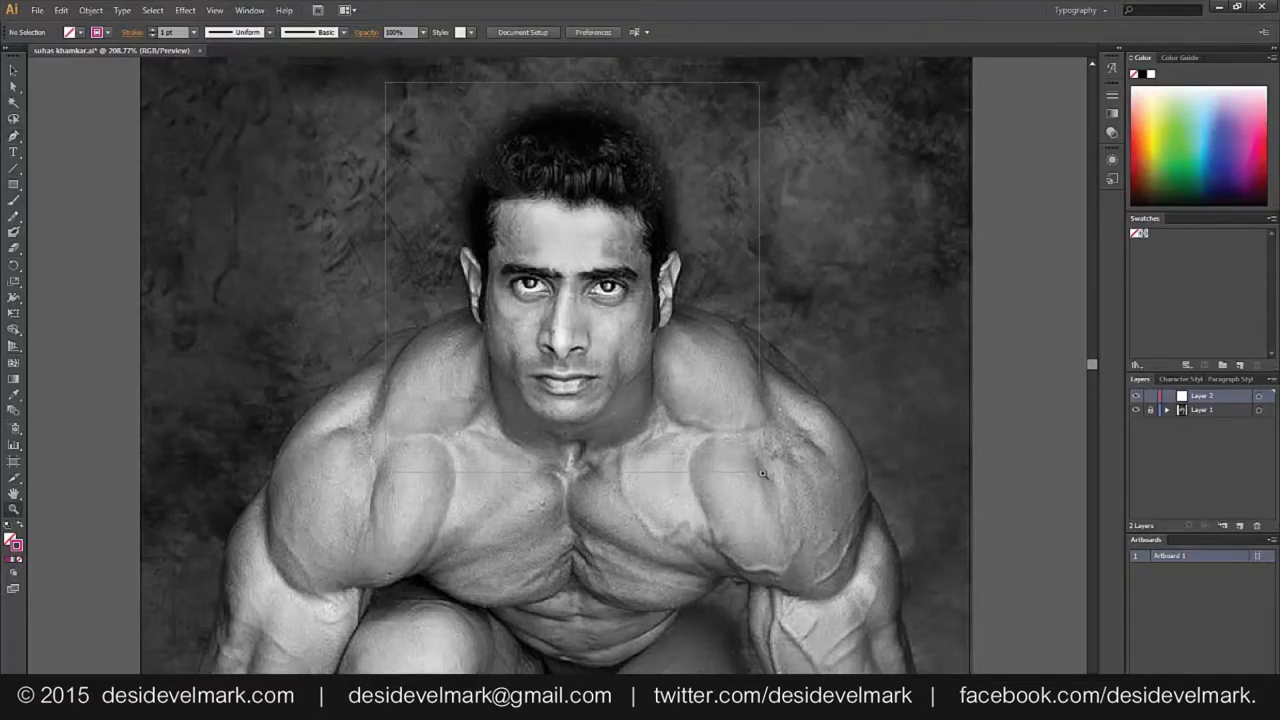
Fade the photo to 80% opacity and start a pen path on Layer 2 beside the left ear
{"action": "key", "text": "v"}
{"action": "left_click", "coordinate": [1268, 410]}
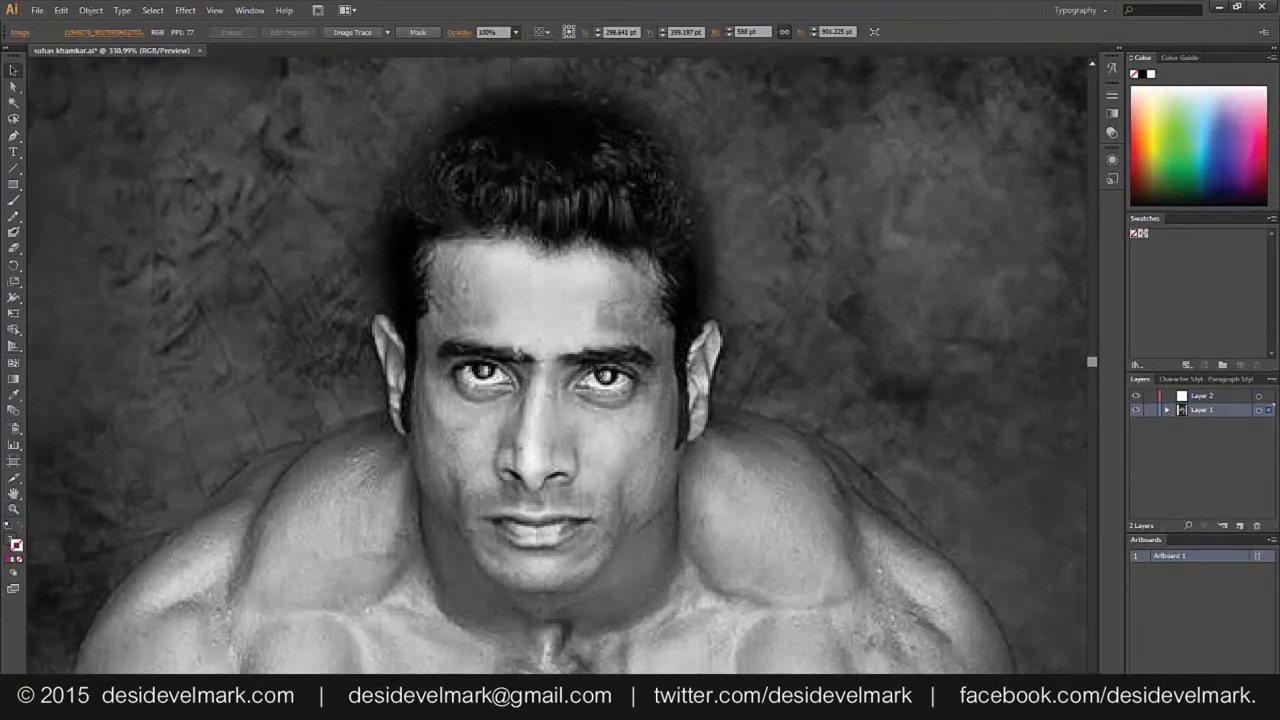
{"action": "key", "text": "8"}
{"action": "left_click", "coordinate": [1200, 396]}
{"action": "key", "text": "p"}
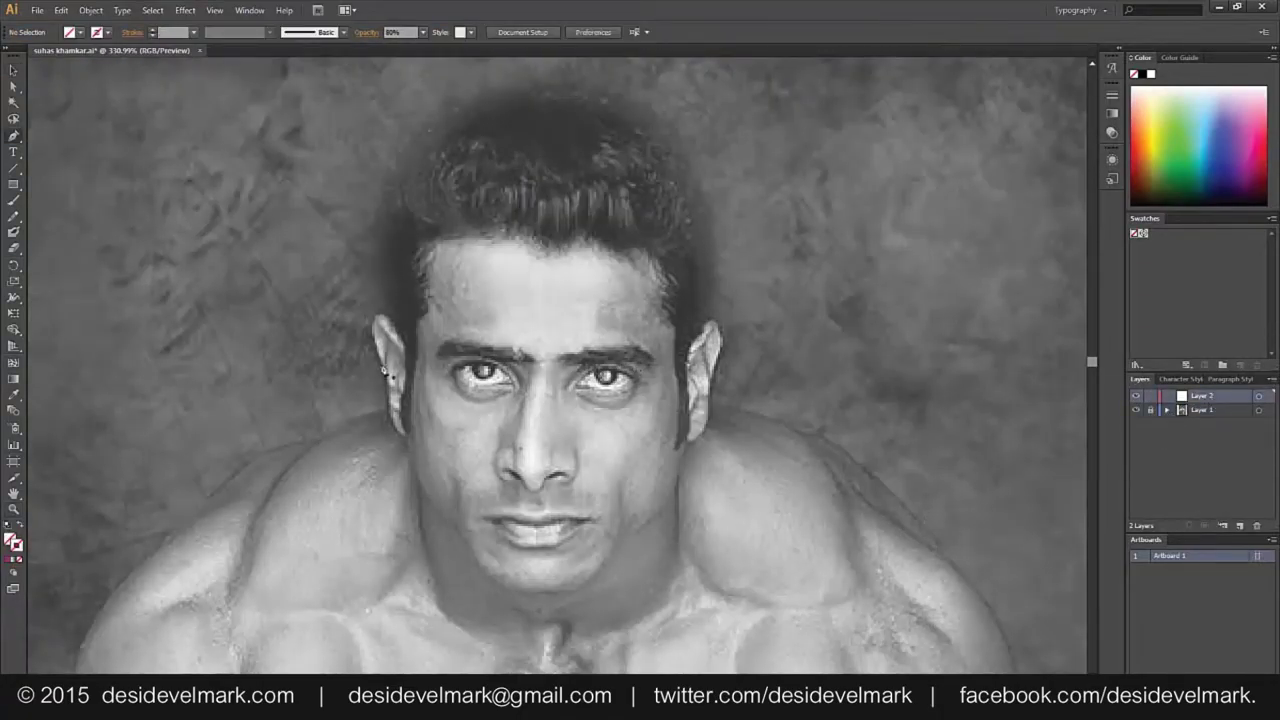
{"action": "left_click", "coordinate": [389, 314]}
{"action": "left_click", "coordinate": [380, 198]}
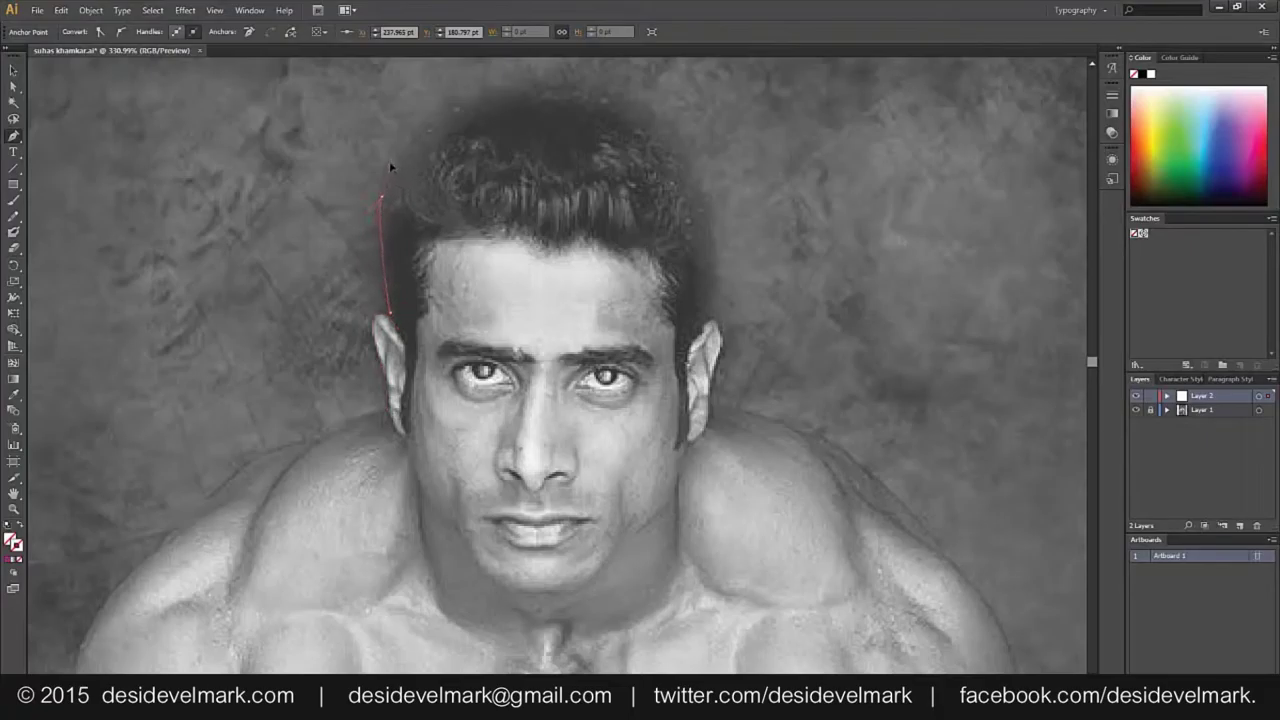
Trace curved anchors over the hair, down the right side and around the jaw, closing the outline
{"action": "left_click_drag", "start_coordinate": [490, 102], "coordinate": [510, 98]}
{"action": "left_click_drag", "start_coordinate": [674, 154], "coordinate": [735, 187]}
{"action": "left_click", "coordinate": [706, 322]}
{"action": "left_click_drag", "start_coordinate": [708, 324], "coordinate": [720, 362]}
{"action": "left_click", "coordinate": [709, 410]}
{"action": "left_click", "coordinate": [682, 445]}
{"action": "left_click_drag", "start_coordinate": [658, 525], "coordinate": [615, 550]}
{"action": "left_click_drag", "start_coordinate": [550, 593], "coordinate": [522, 597]}
{"action": "left_click_drag", "start_coordinate": [457, 543], "coordinate": [392, 416]}
{"action": "left_click", "coordinate": [391, 418]}
Give the closed head outline a pink stroke swatch and deselect it
{"action": "key", "text": "v"}
{"action": "left_click", "coordinate": [1254, 146]}
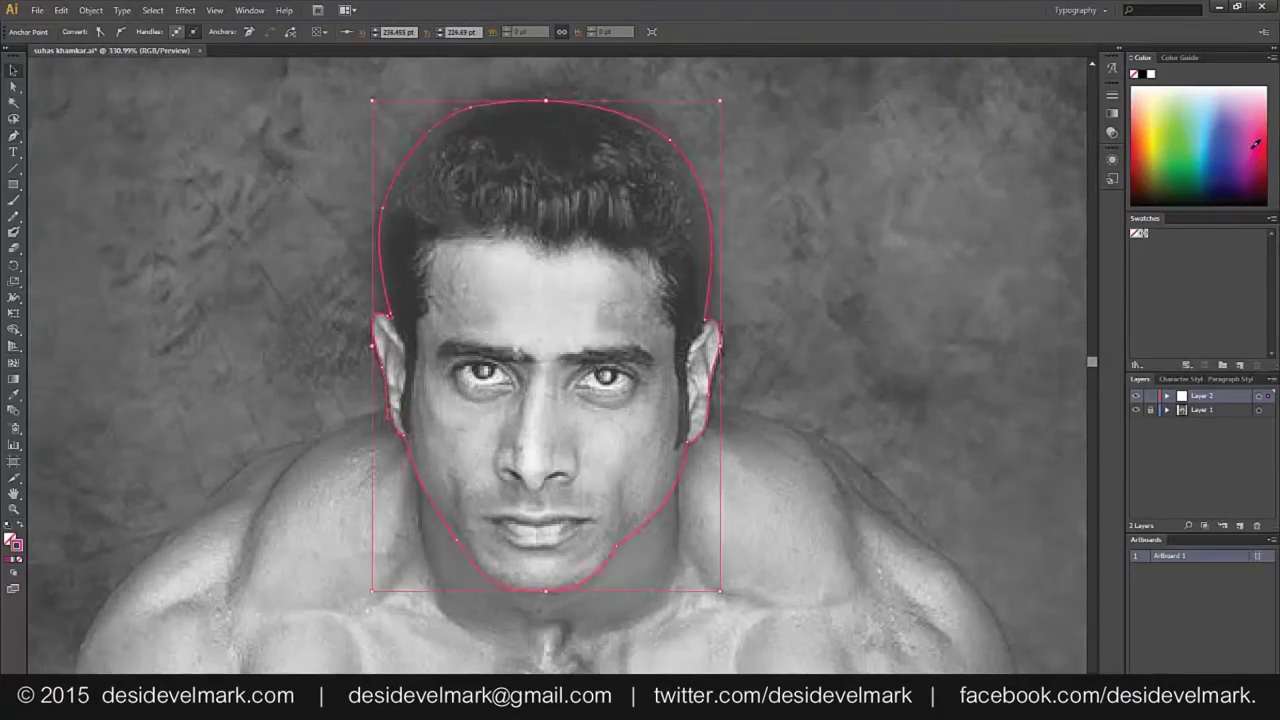
{"action": "left_click", "coordinate": [758, 204]}
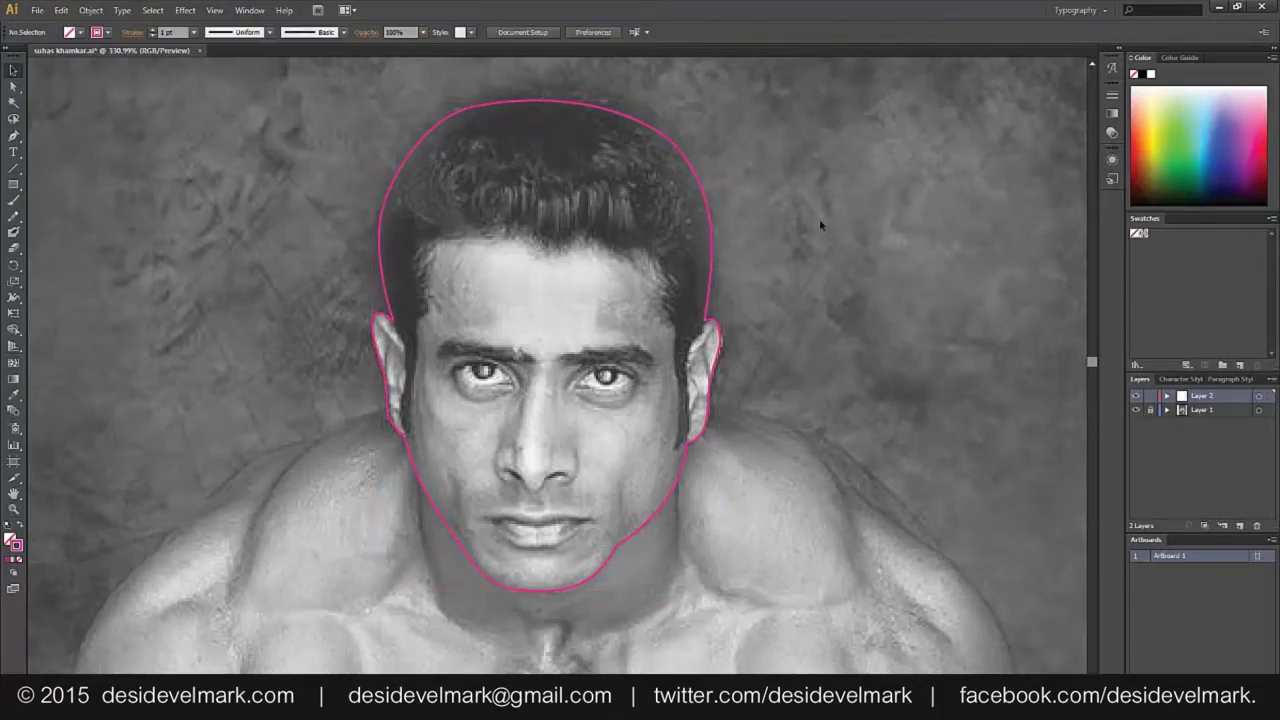
{"action": "key", "text": "p"}
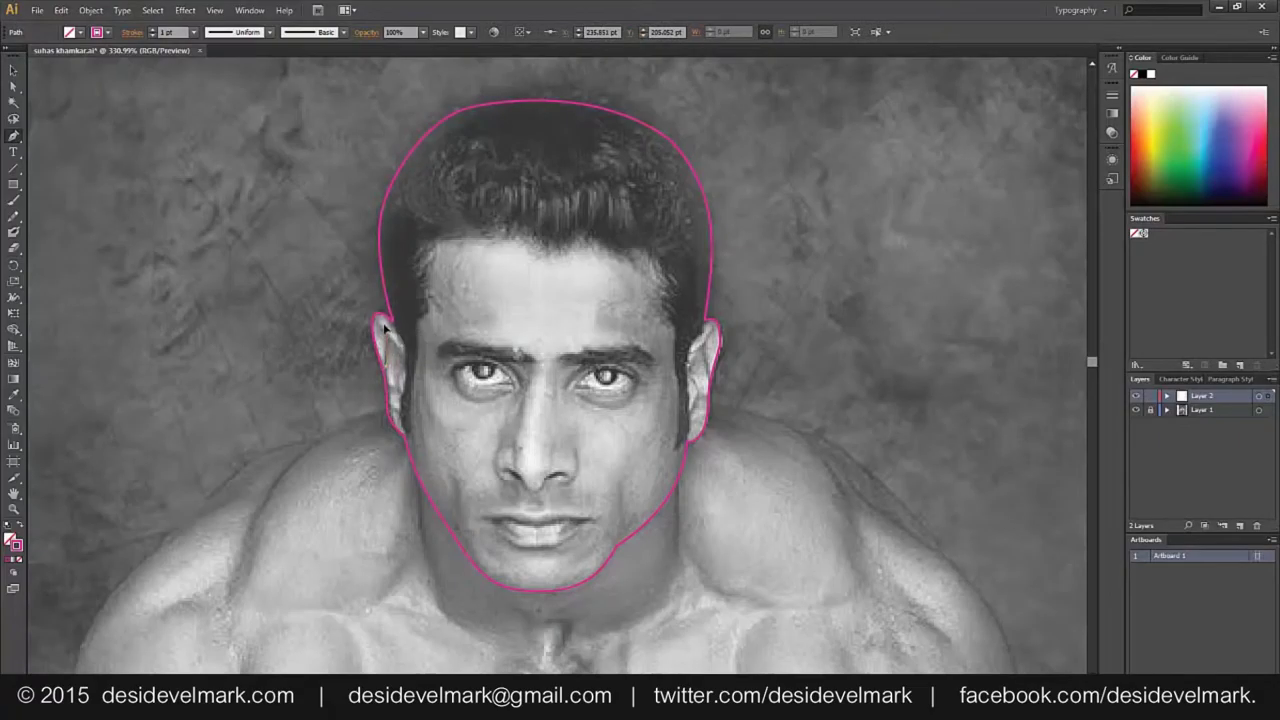
Draw and adjust the inner line of the left ear running down toward the jaw
{"action": "left_click", "coordinate": [406, 362]}
{"action": "left_click", "coordinate": [412, 400]}
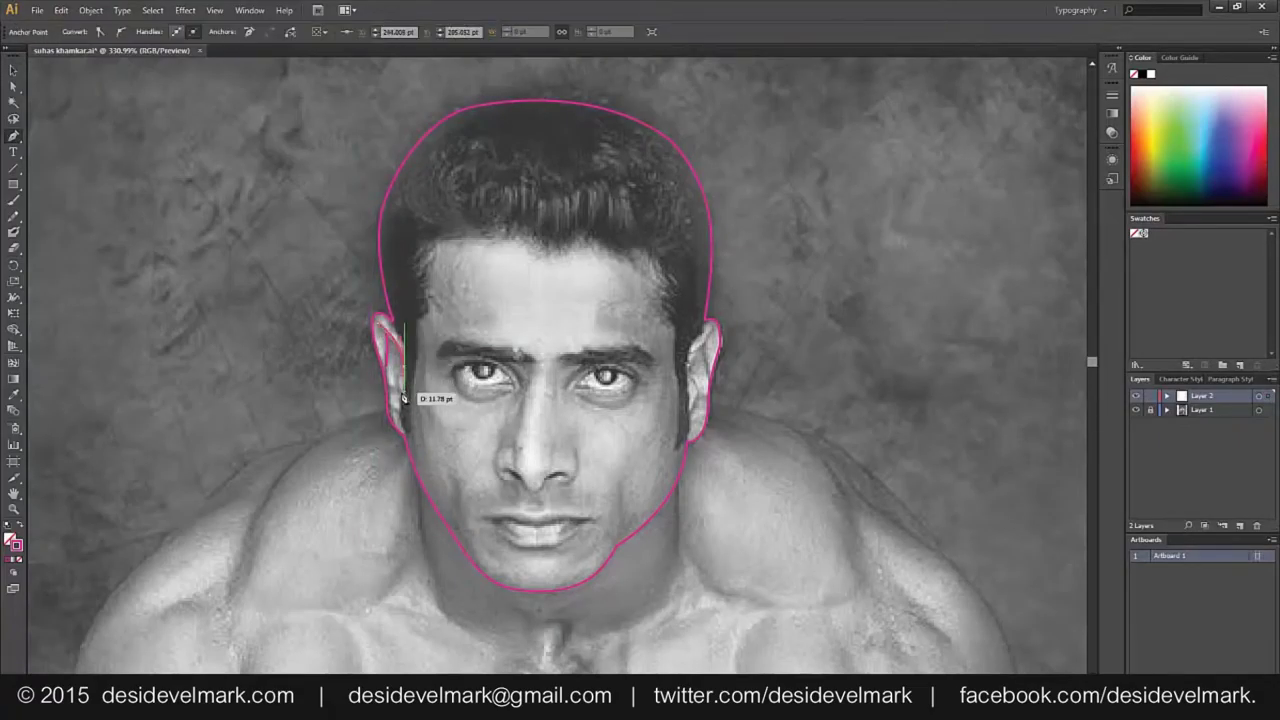
{"action": "left_click", "coordinate": [428, 422], "text": "ctrl"}
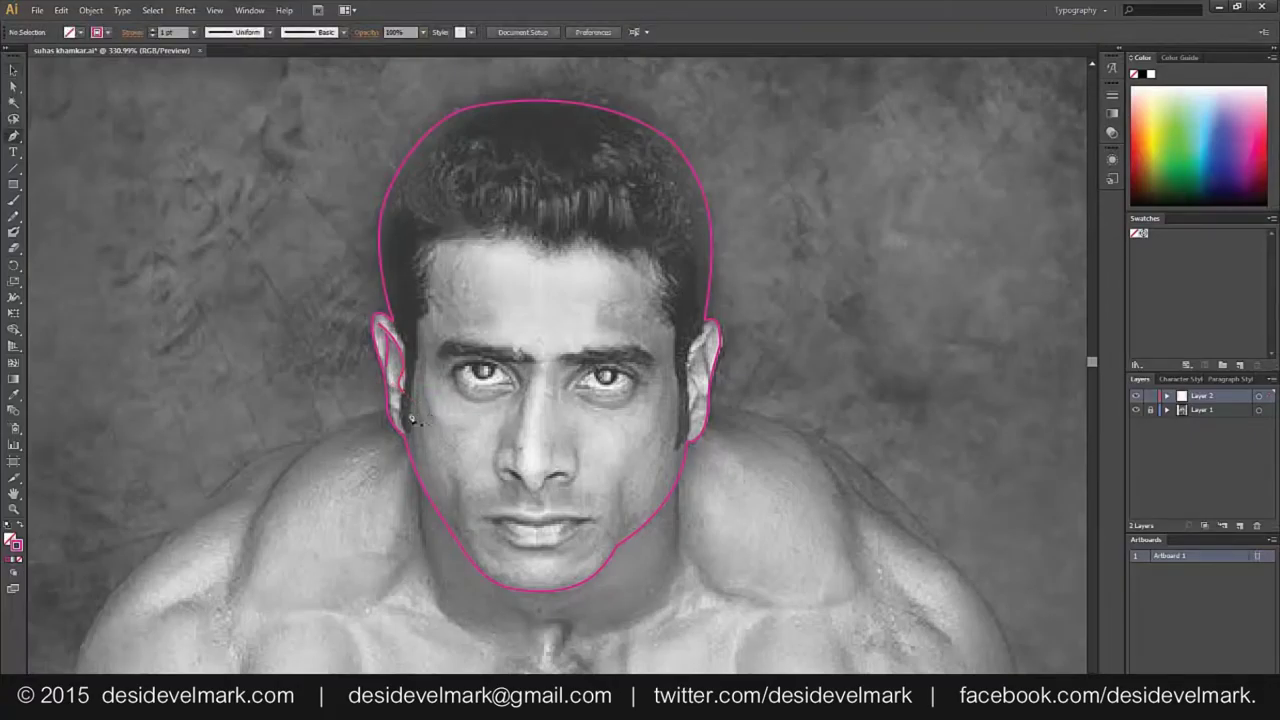
{"action": "key", "text": "v"}
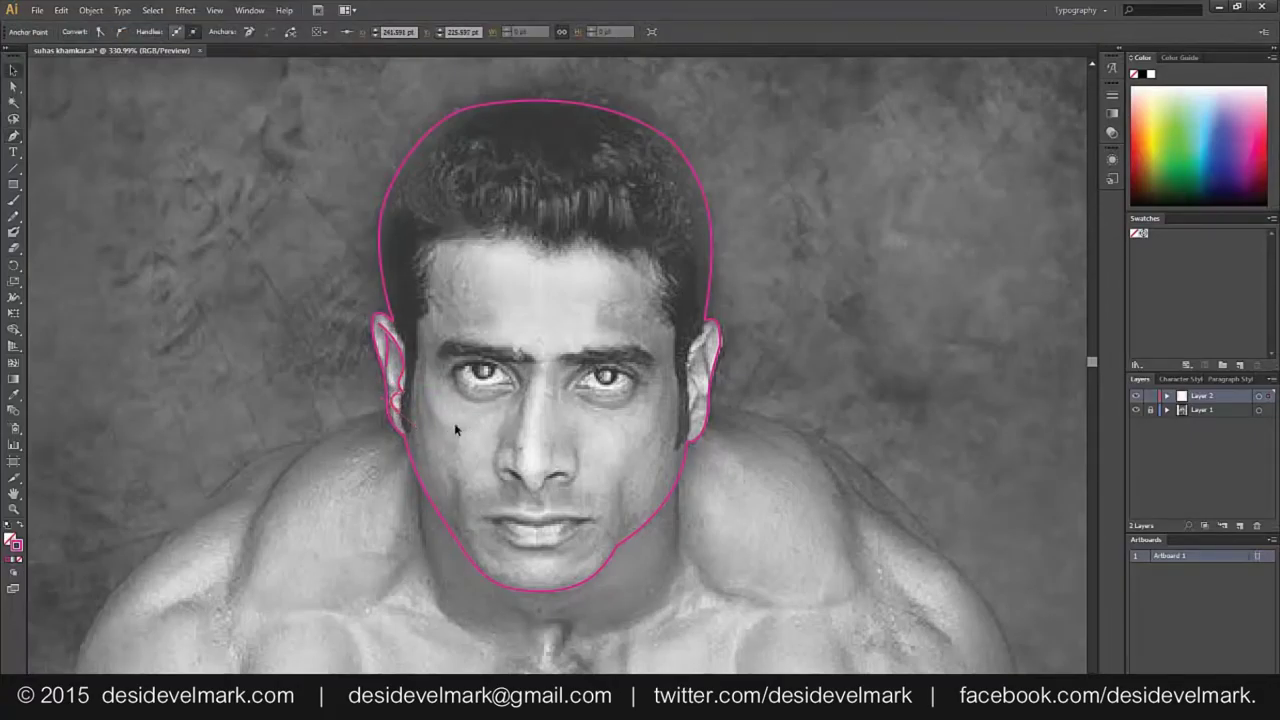
{"action": "key", "text": "p"}
{"action": "left_click", "coordinate": [405, 425]}
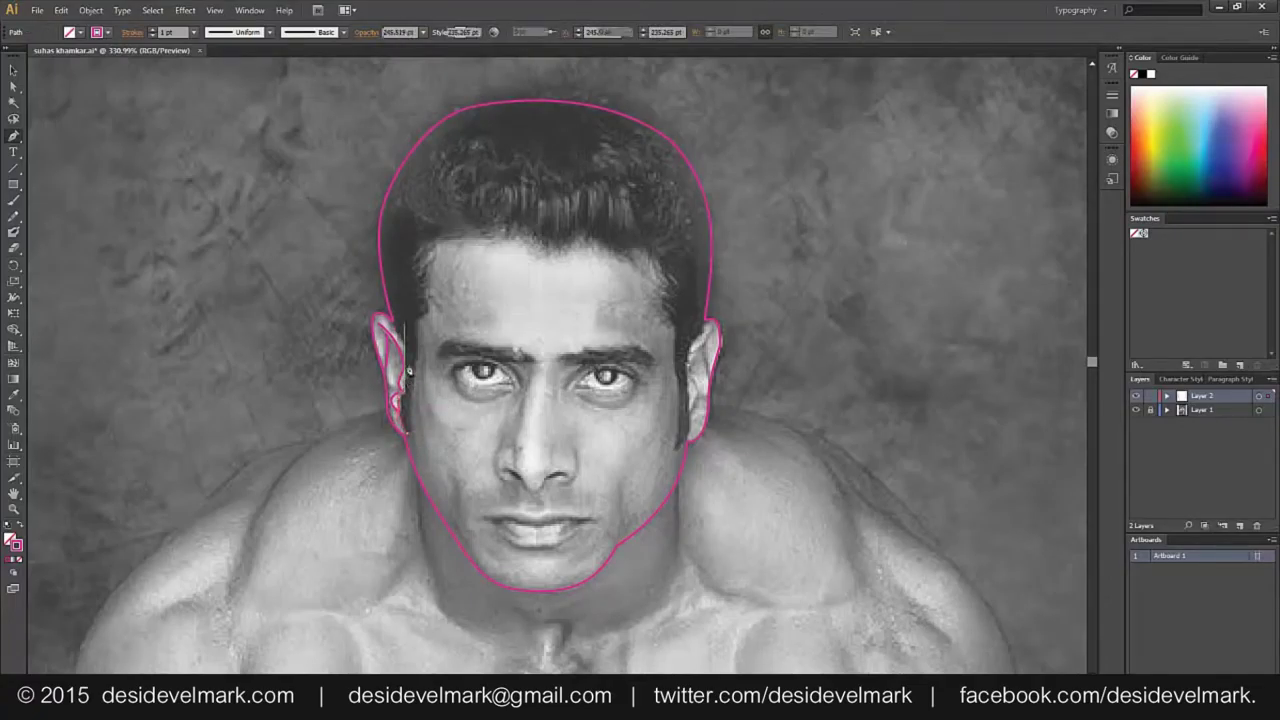
{"action": "left_click", "coordinate": [404, 342]}
{"action": "left_click_drag", "start_coordinate": [404, 342], "coordinate": [421, 432]}
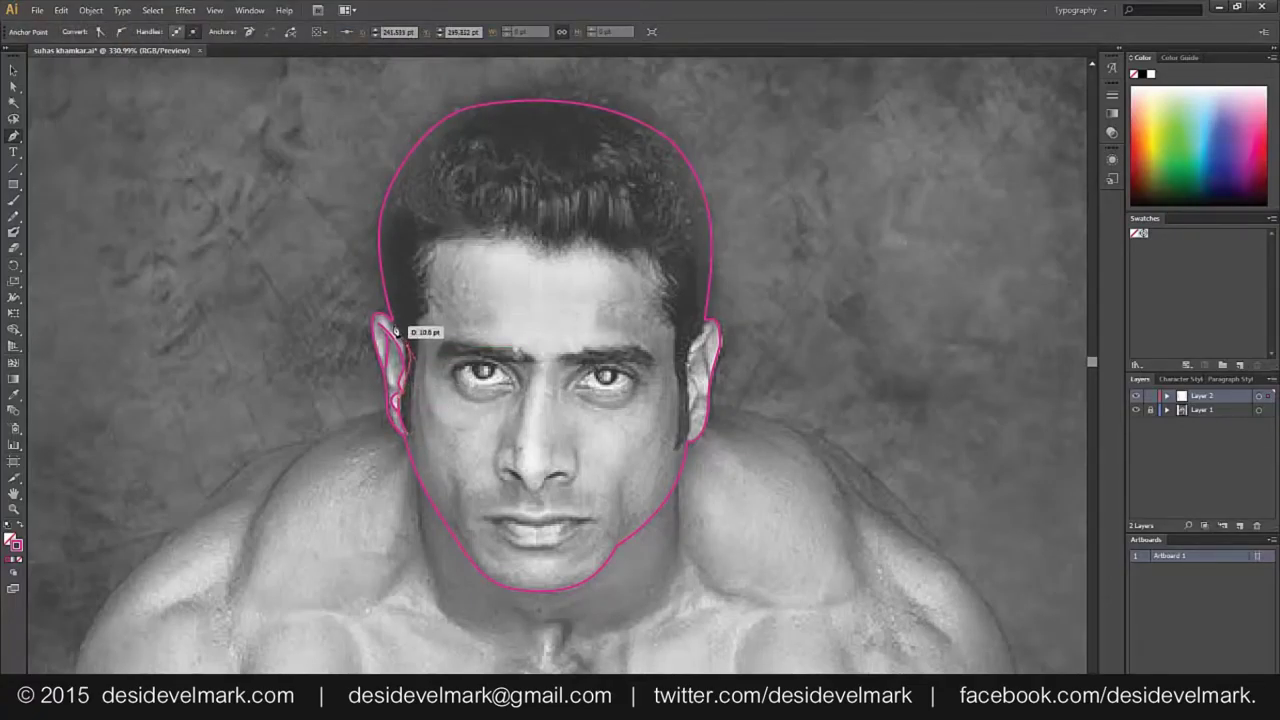
{"action": "key", "text": "ctrl+z"}
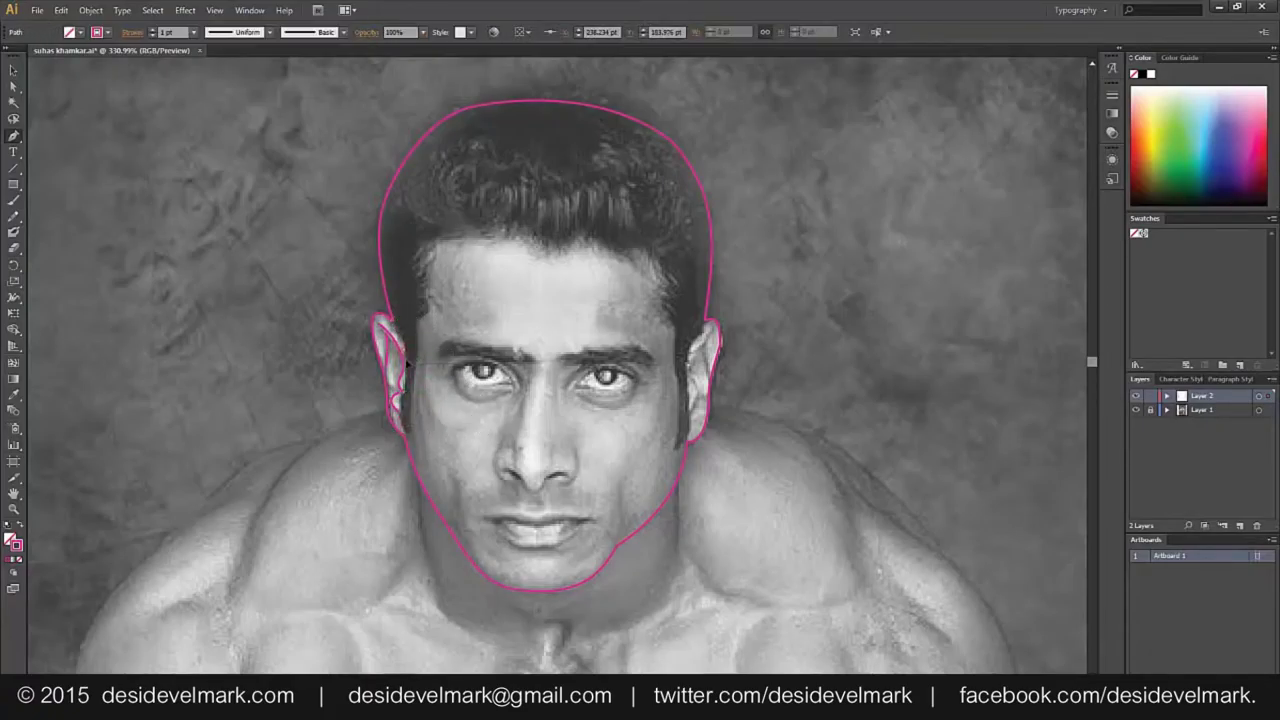
{"action": "left_click_drag", "start_coordinate": [406, 363], "coordinate": [408, 440]}
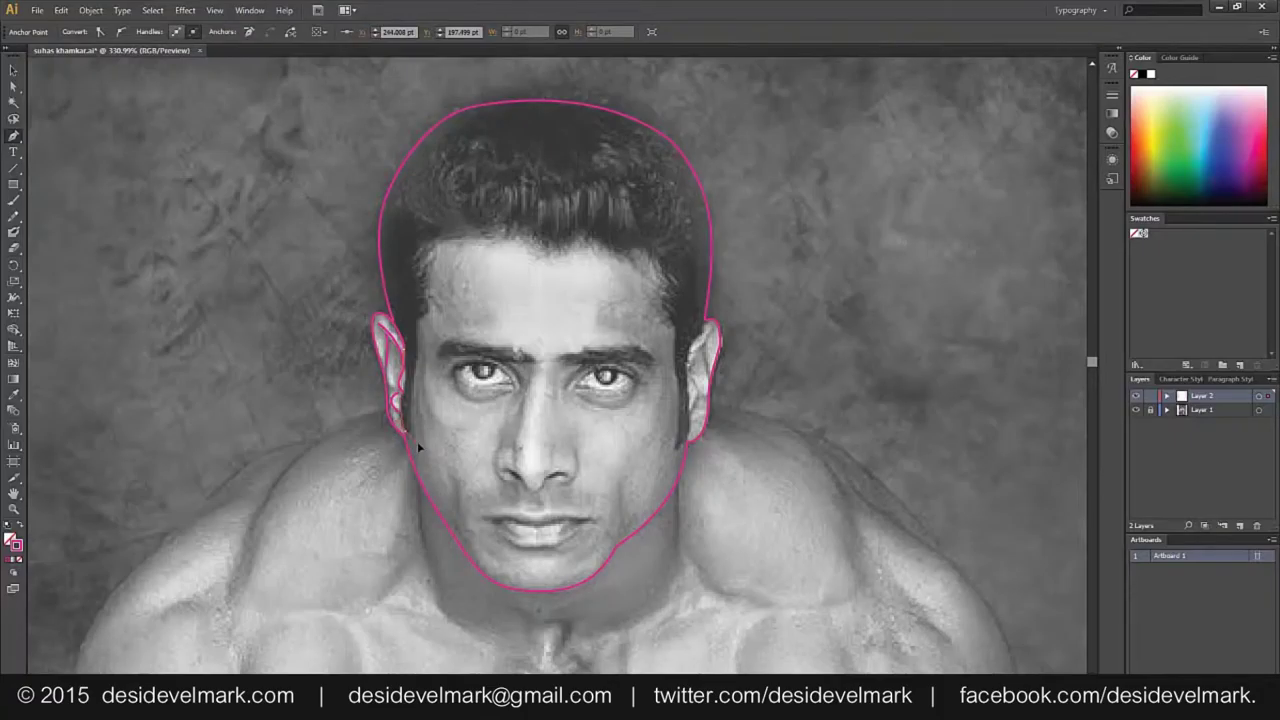
{"action": "left_click_drag", "start_coordinate": [408, 437], "coordinate": [416, 322]}
Trace the hairline across the forehead, dipping mid-brow, and down past the right ear
{"action": "left_click_drag", "start_coordinate": [459, 231], "coordinate": [508, 232]}
{"action": "left_click", "coordinate": [527, 240]}
{"action": "left_click", "coordinate": [580, 237]}
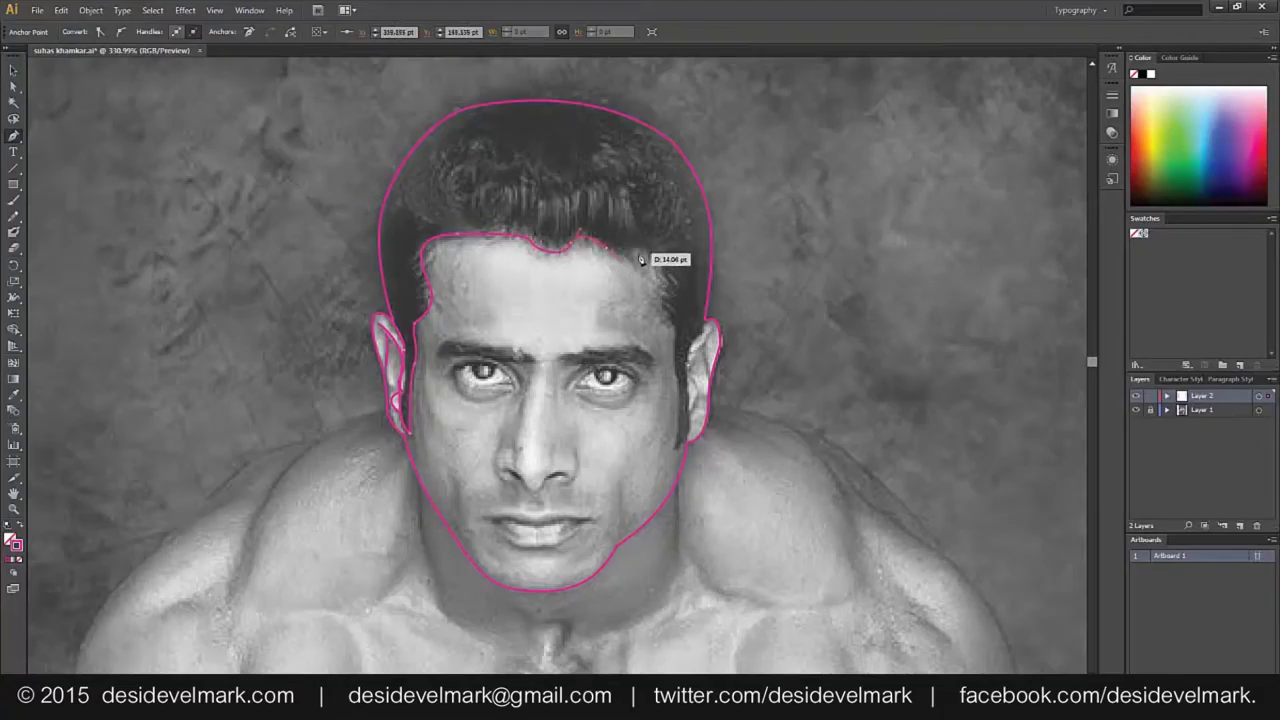
{"action": "left_click_drag", "start_coordinate": [648, 254], "coordinate": [685, 394]}
{"action": "mouse_move", "coordinate": [677, 442]}
{"action": "left_mouse_down"}
{"action": "mouse_move", "coordinate": [672, 456]}
{"action": "mouse_move", "coordinate": [724, 308]}
{"action": "left_mouse_up"}
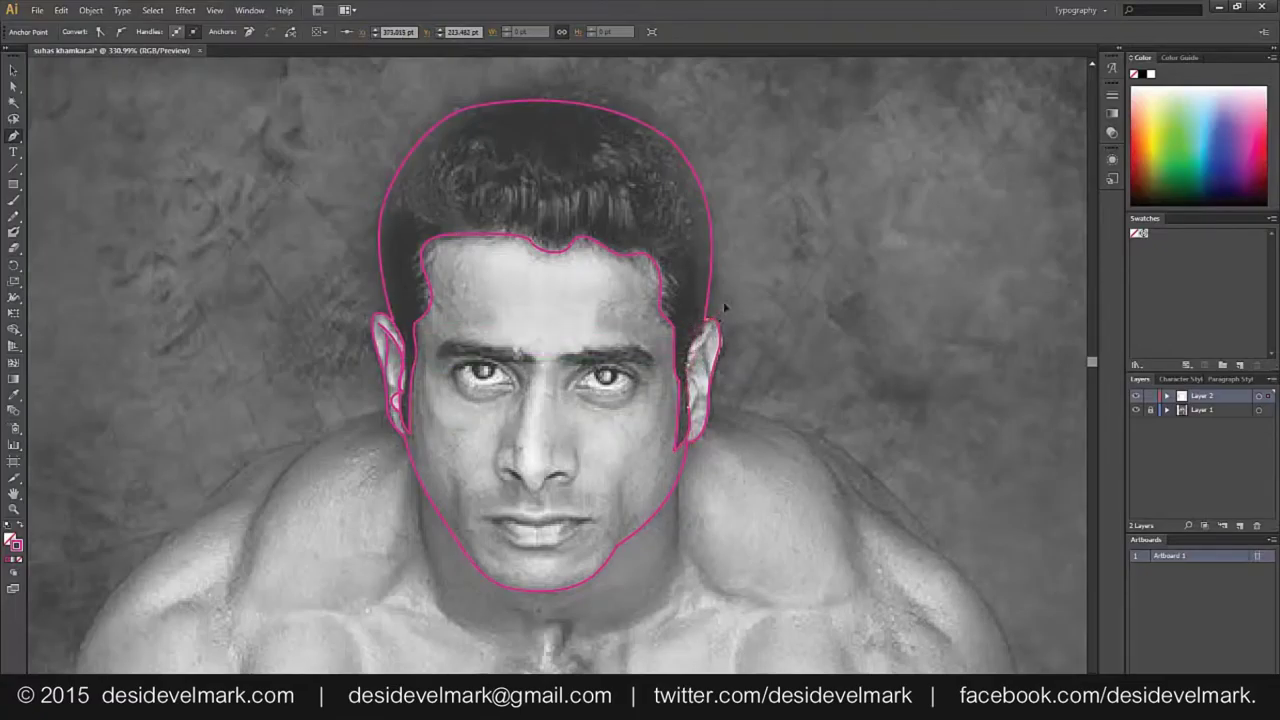
Attempt to cut the path at the ear with Scissors and dismiss the warning
{"action": "key", "text": "c"}
{"action": "left_click", "coordinate": [778, 338]}
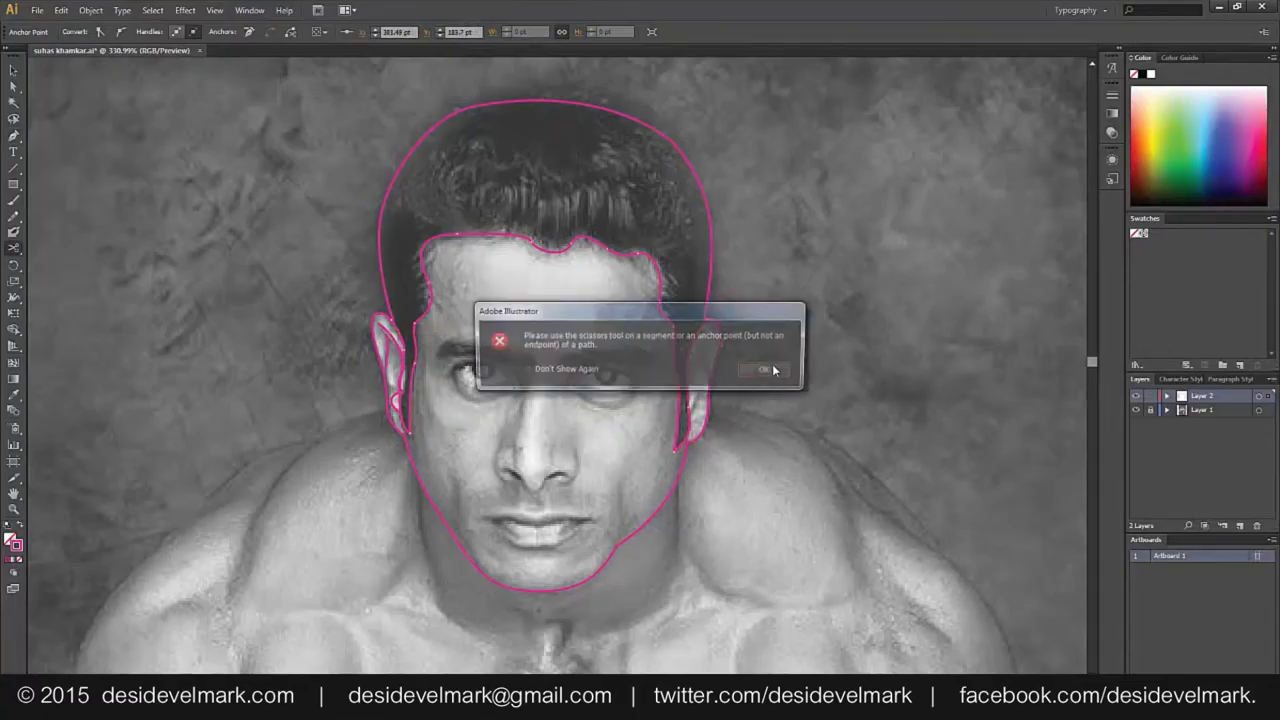
{"action": "left_click", "coordinate": [767, 371]}
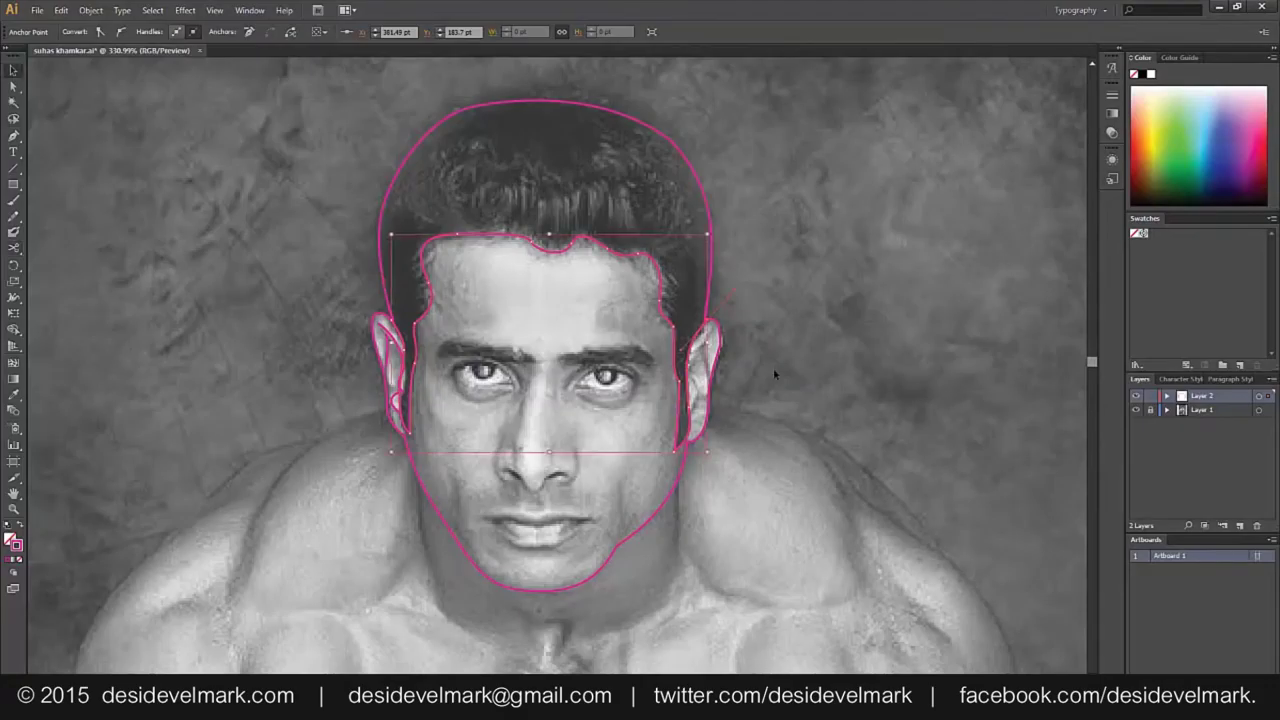
{"action": "key", "text": "p"}
Continue from the ear endpoint and draw the inner detail lines of the right ear
{"action": "left_click", "coordinate": [706, 348], "text": "ctrl"}
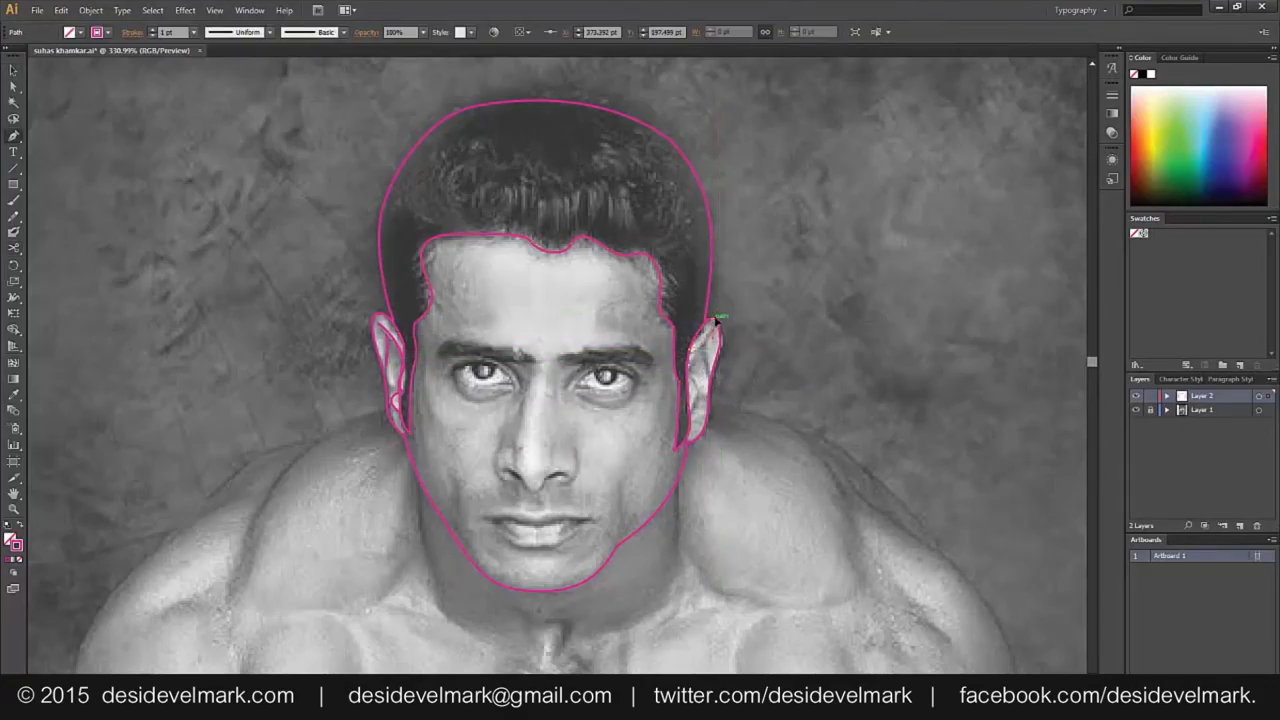
{"action": "left_click_drag", "start_coordinate": [714, 388], "coordinate": [707, 327]}
{"action": "left_click", "coordinate": [751, 394], "text": "ctrl"}
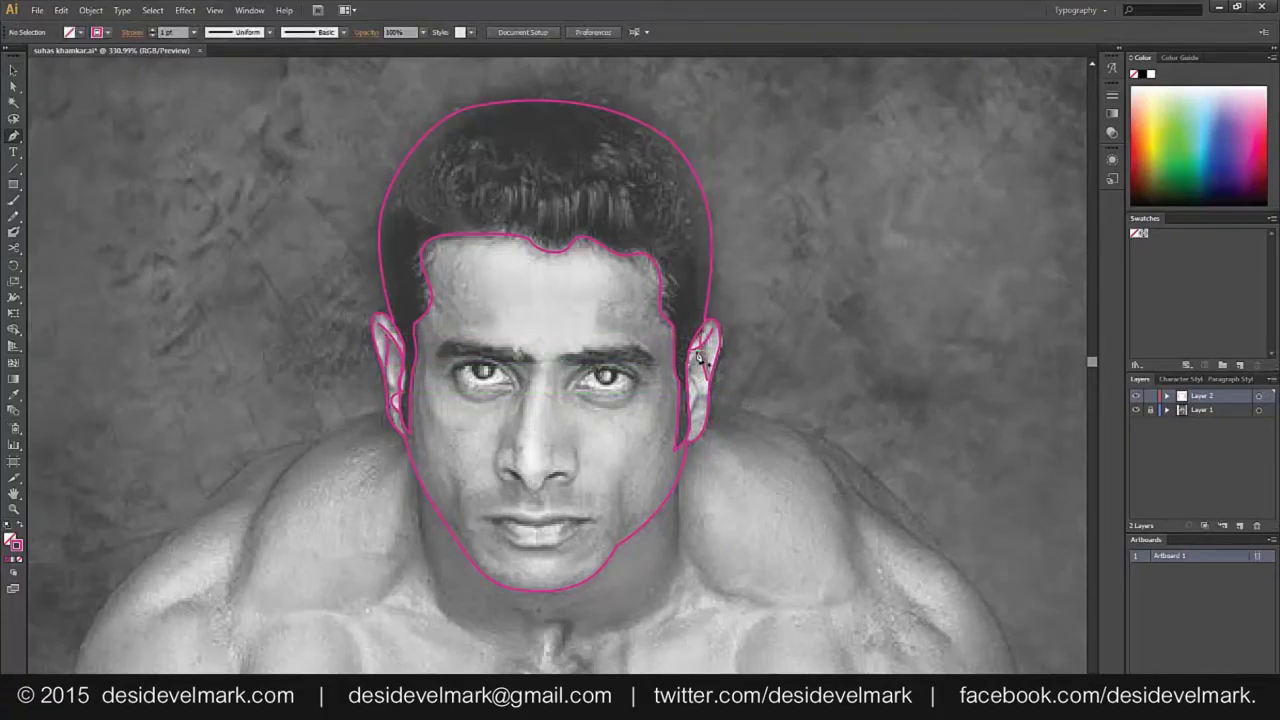
{"action": "left_click", "coordinate": [699, 357], "text": "ctrl"}
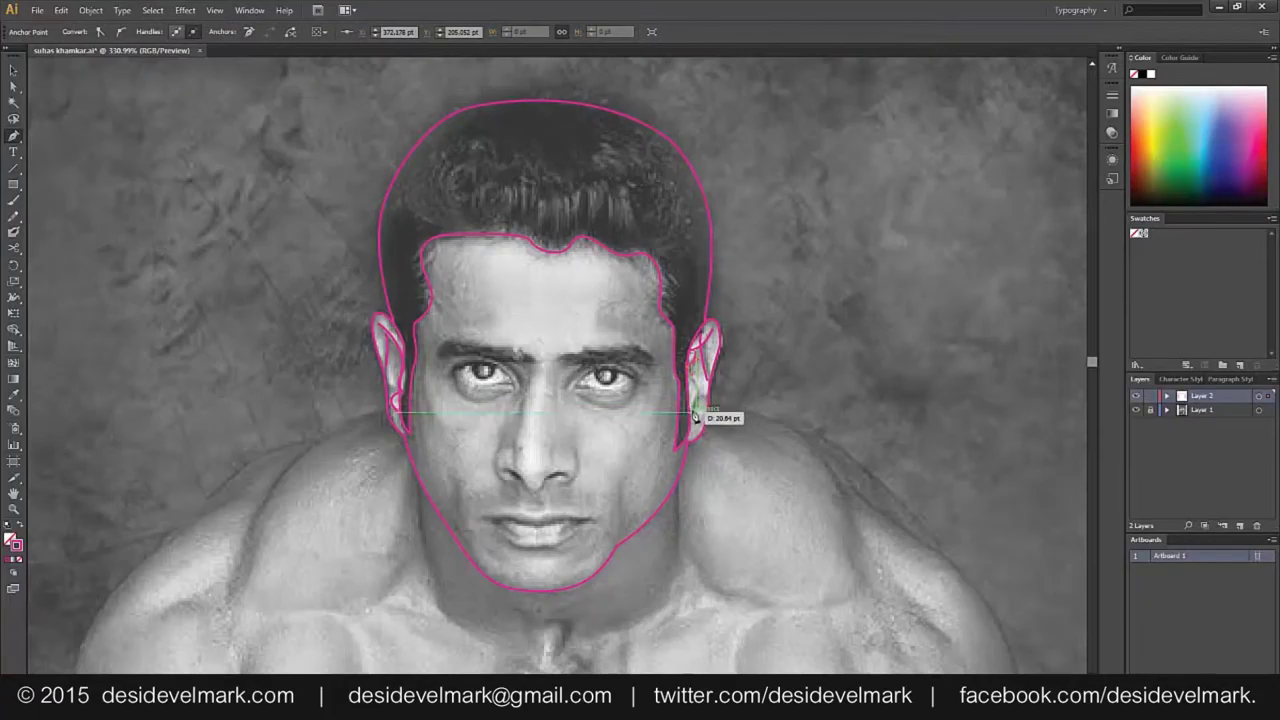
{"action": "left_click", "coordinate": [719, 513], "text": "ctrl"}
{"action": "left_click_drag", "start_coordinate": [719, 513], "coordinate": [730, 476]}
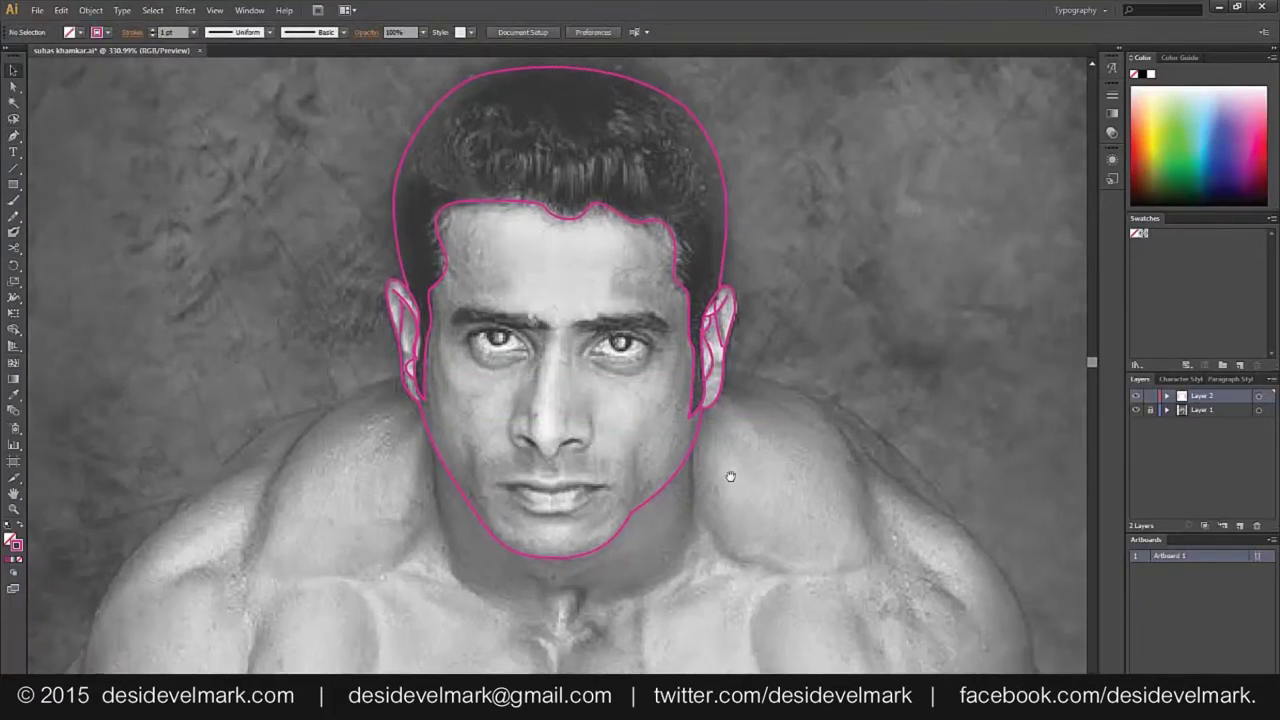
Trace a closed curved outline over the left eyebrow
{"action": "key", "text": "p"}
{"action": "left_click", "coordinate": [466, 310]}
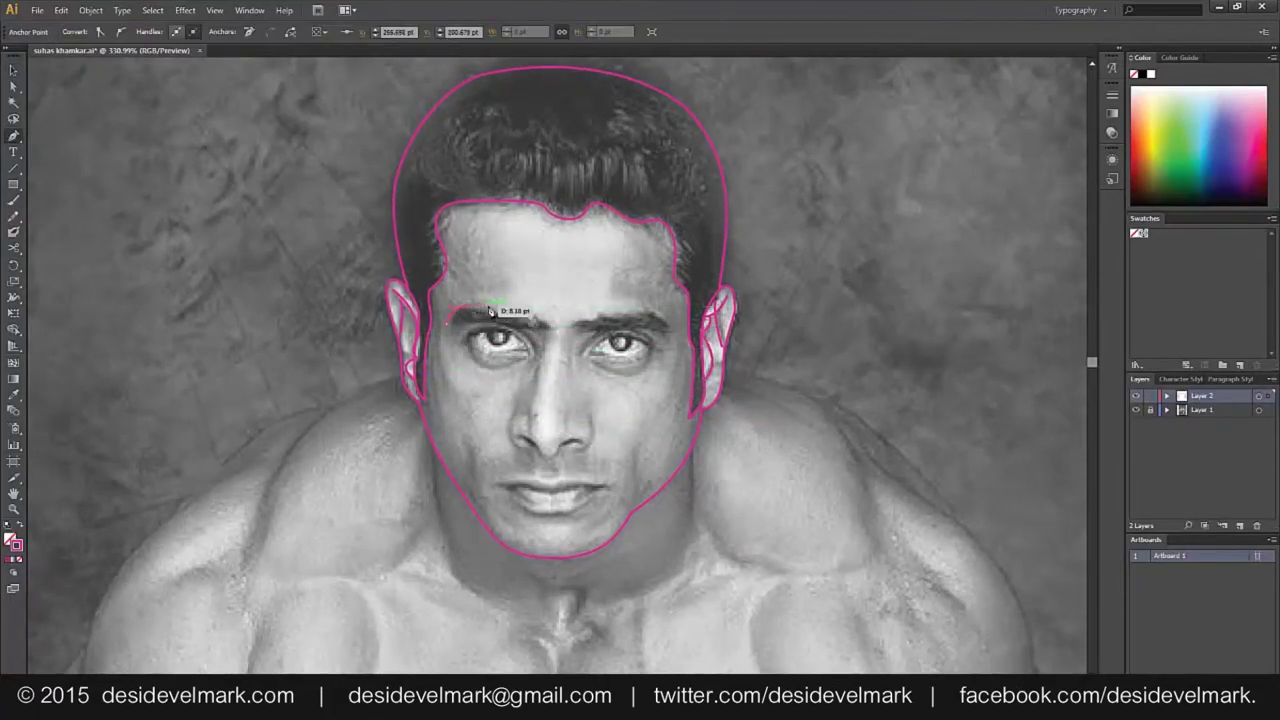
{"action": "left_click_drag", "start_coordinate": [550, 326], "coordinate": [556, 342]}
{"action": "left_click_drag", "start_coordinate": [447, 326], "coordinate": [452, 335]}
{"action": "key", "text": "v"}
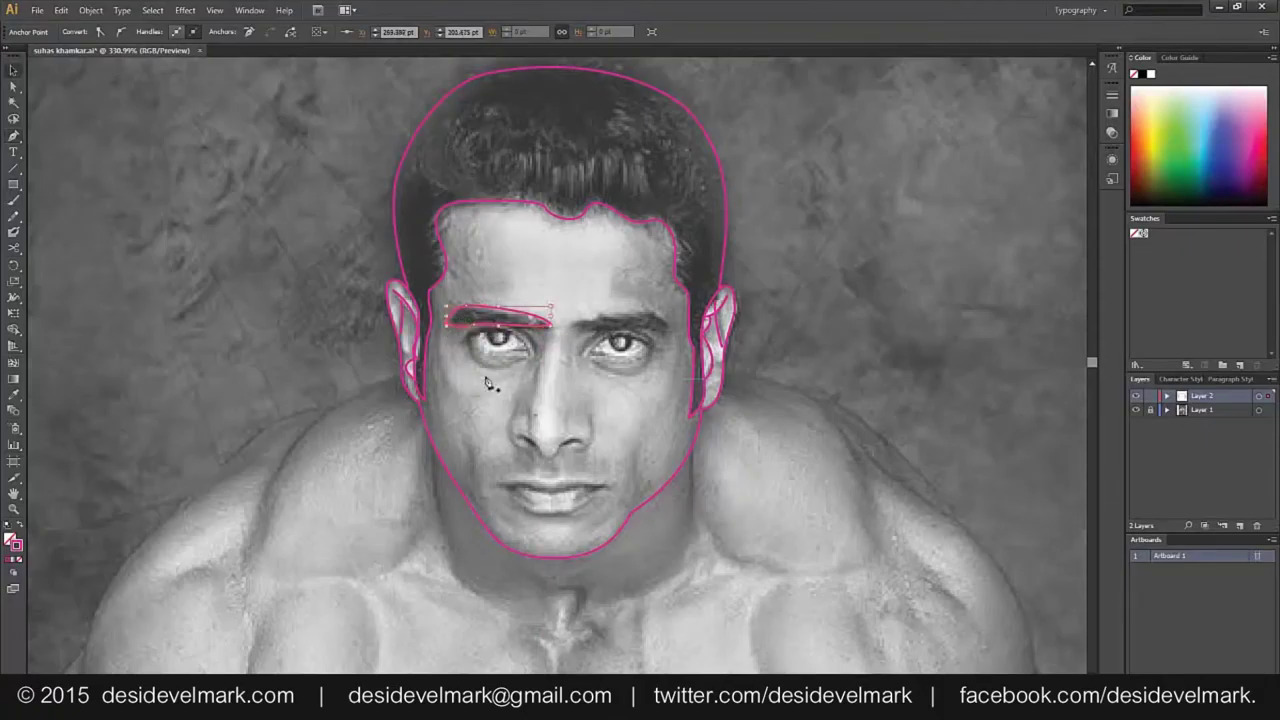
{"action": "left_click", "coordinate": [512, 372]}
Trace a closed curved outline over the right eyebrow
{"action": "key", "text": "p"}
{"action": "left_click_drag", "start_coordinate": [570, 324], "coordinate": [670, 326]}
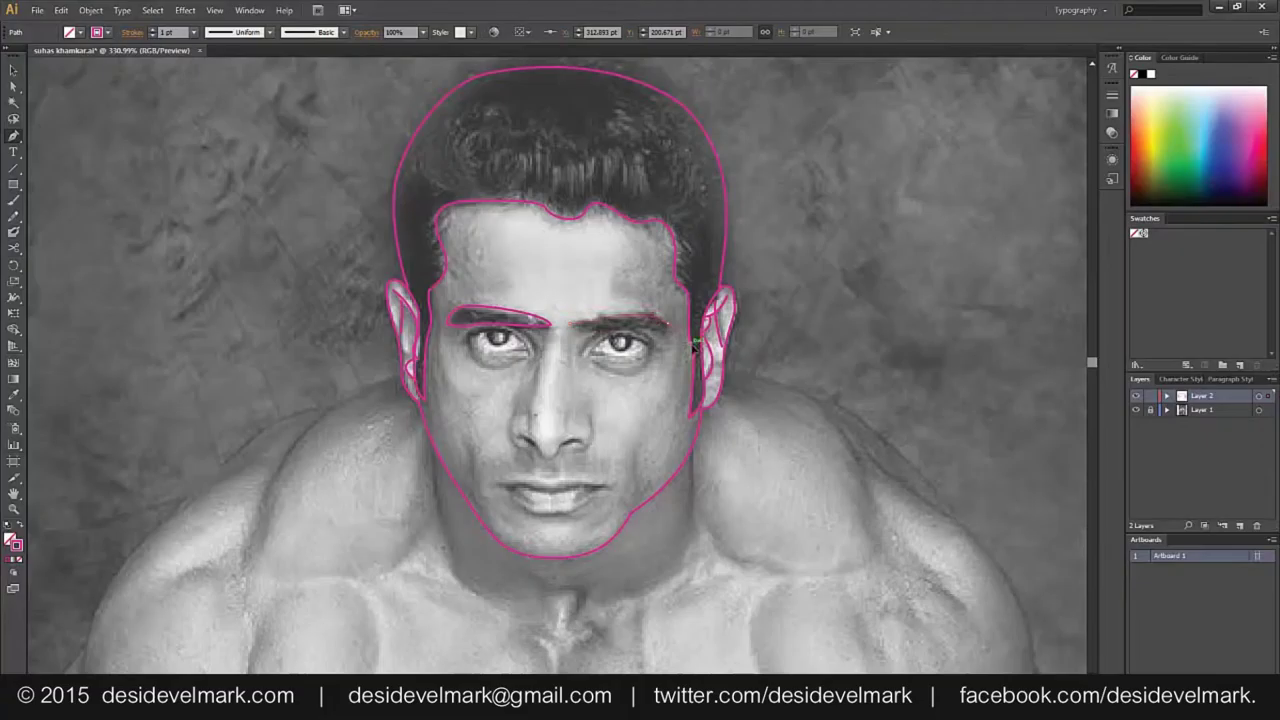
{"action": "left_click_drag", "start_coordinate": [572, 325], "coordinate": [600, 330]}
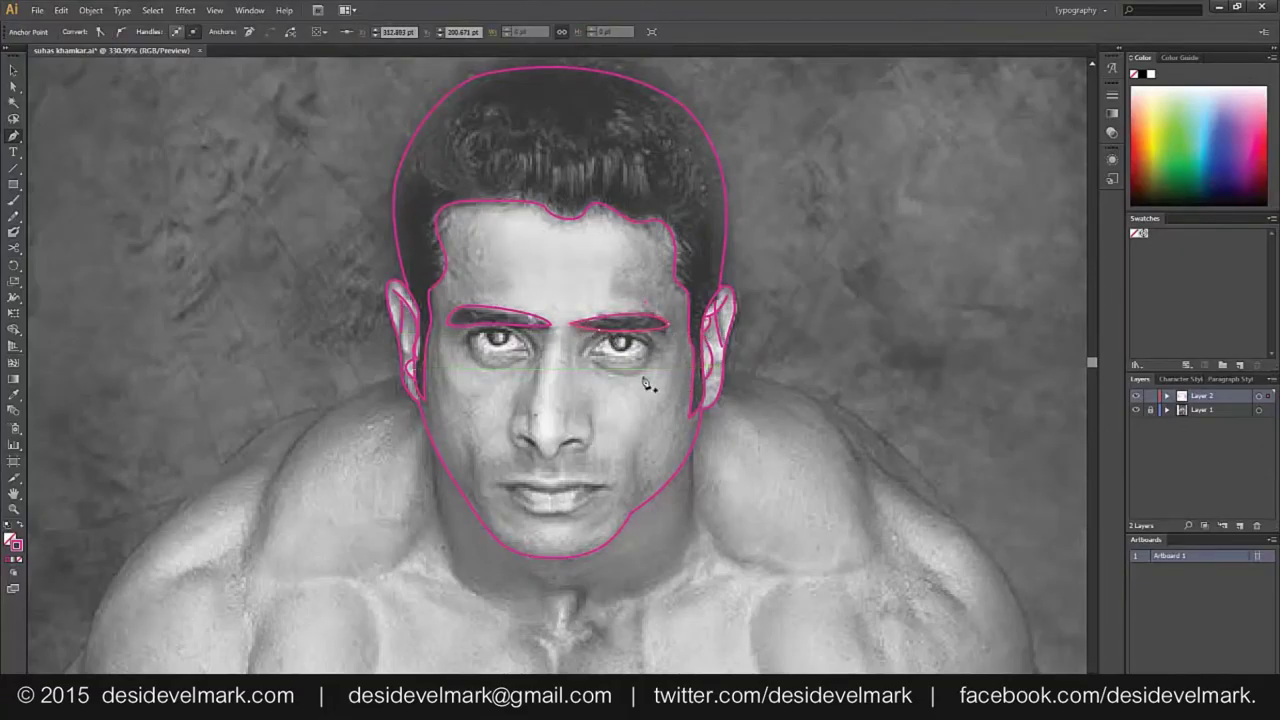
{"action": "key", "text": "v"}
{"action": "left_click", "coordinate": [593, 382]}
Begin outlining the left eye along its lower edge to the inner corner
{"action": "key", "text": "p"}
{"action": "left_click", "coordinate": [468, 342]}
{"action": "left_click", "coordinate": [528, 354]}
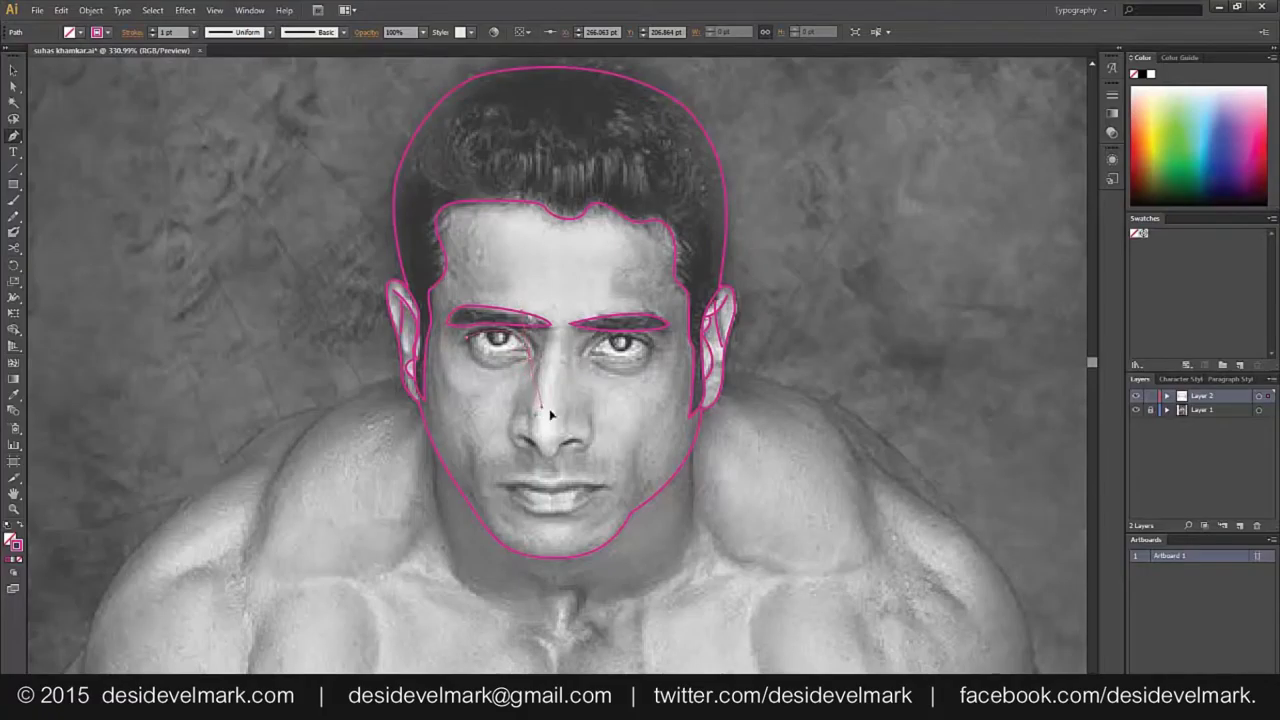
{"action": "left_click_drag", "start_coordinate": [532, 385], "coordinate": [531, 366]}
{"action": "left_click", "coordinate": [500, 351], "text": "ctrl"}
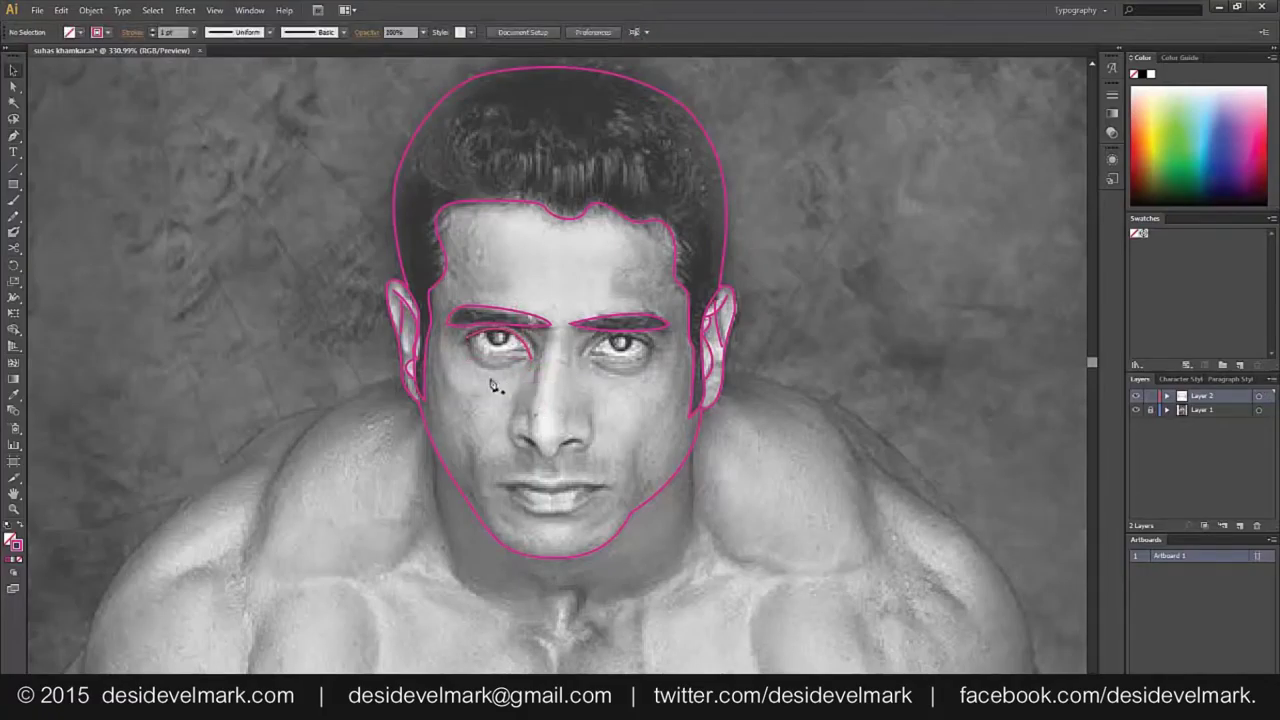
{"action": "left_click", "coordinate": [468, 344]}
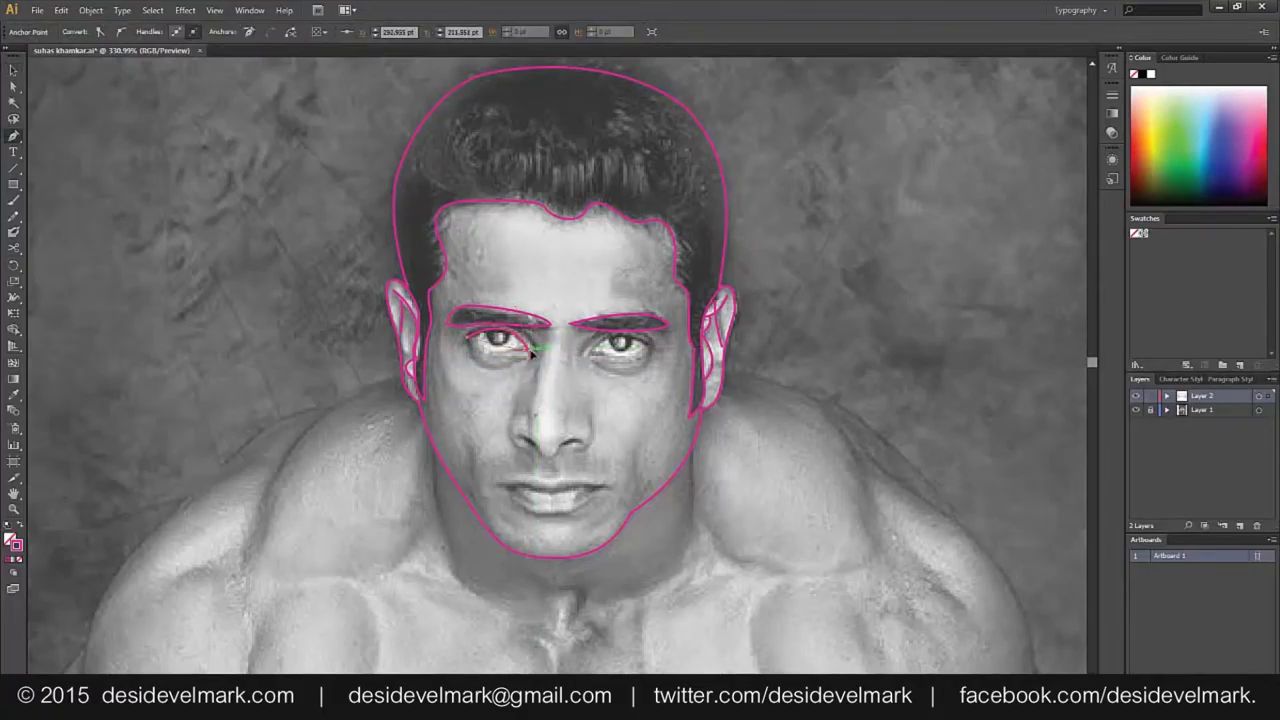
Remove the stray segment and complete the left eye outline
{"action": "left_click", "coordinate": [609, 418], "text": "ctrl"}
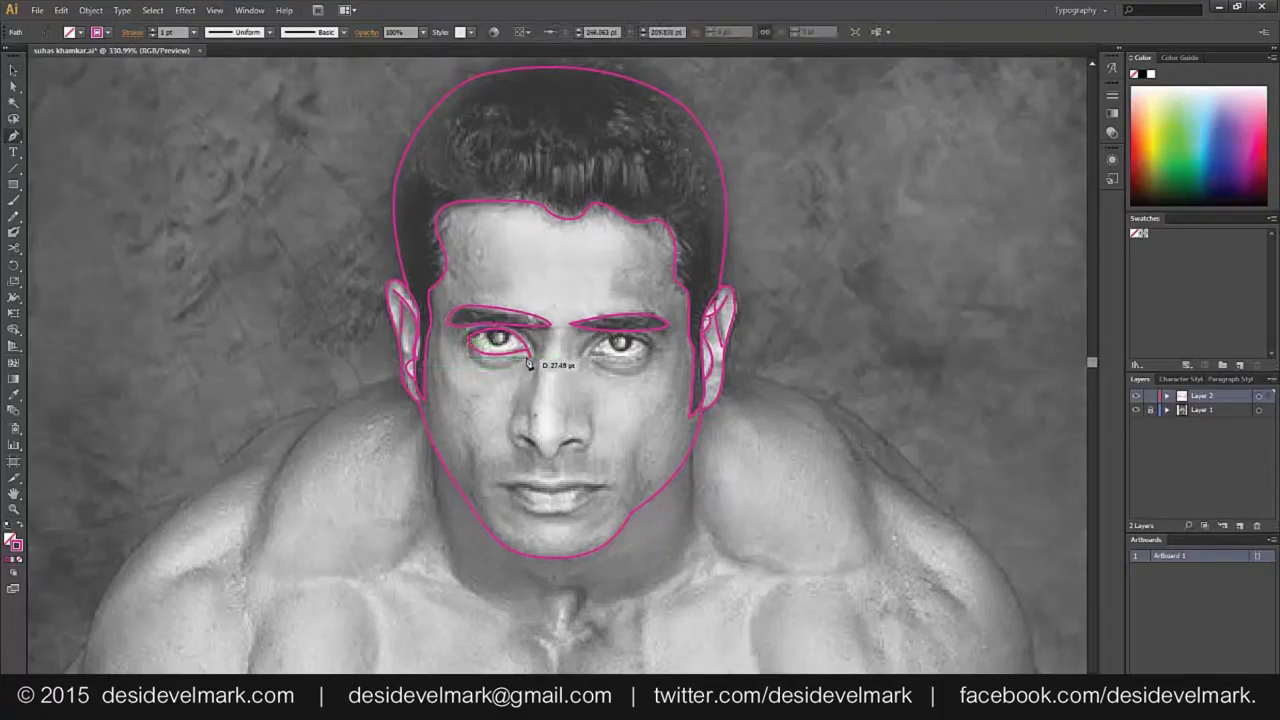
{"action": "key", "text": "v"}
{"action": "key", "text": "p"}
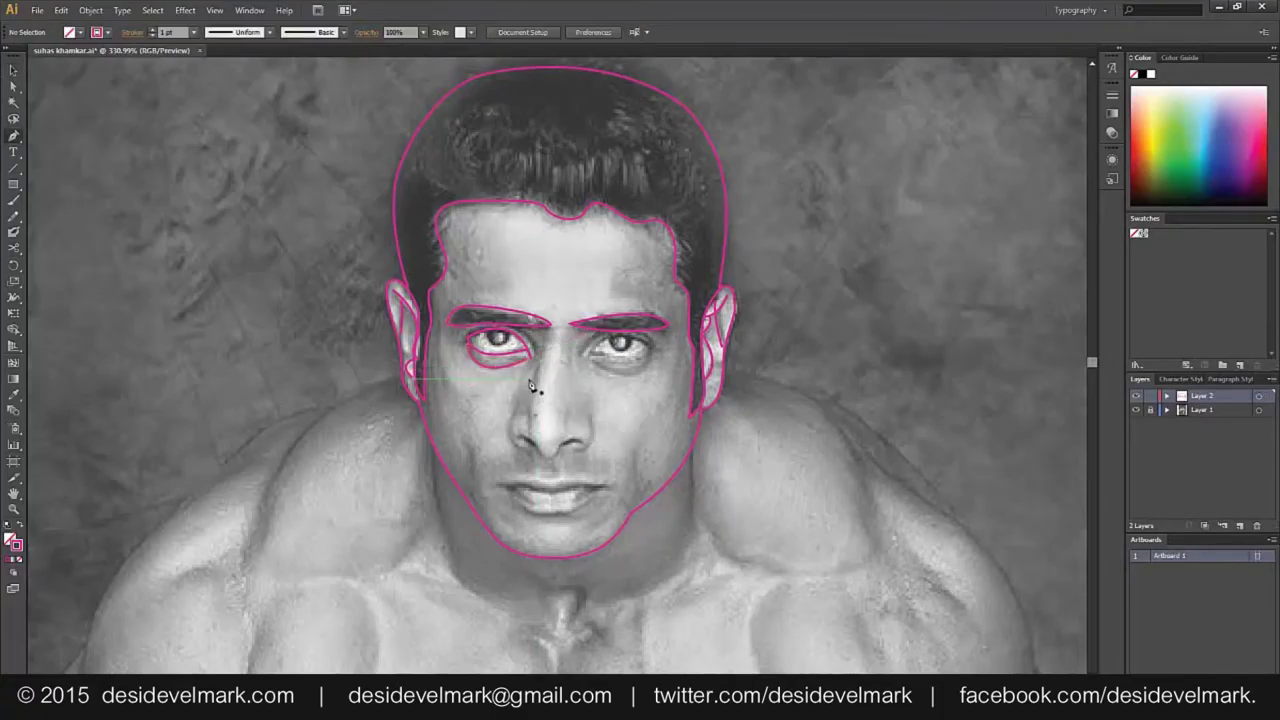
{"action": "left_click", "coordinate": [513, 339], "text": "ctrl"}
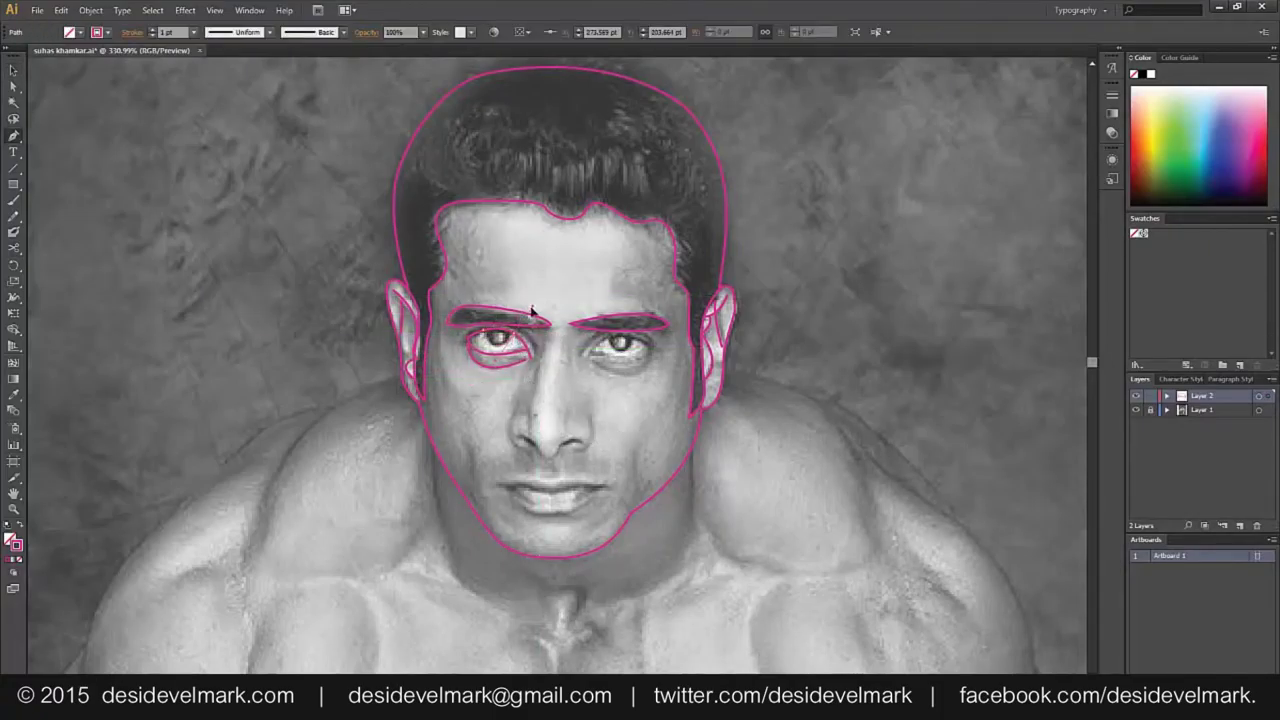
{"action": "left_click", "coordinate": [513, 348], "text": "ctrl"}
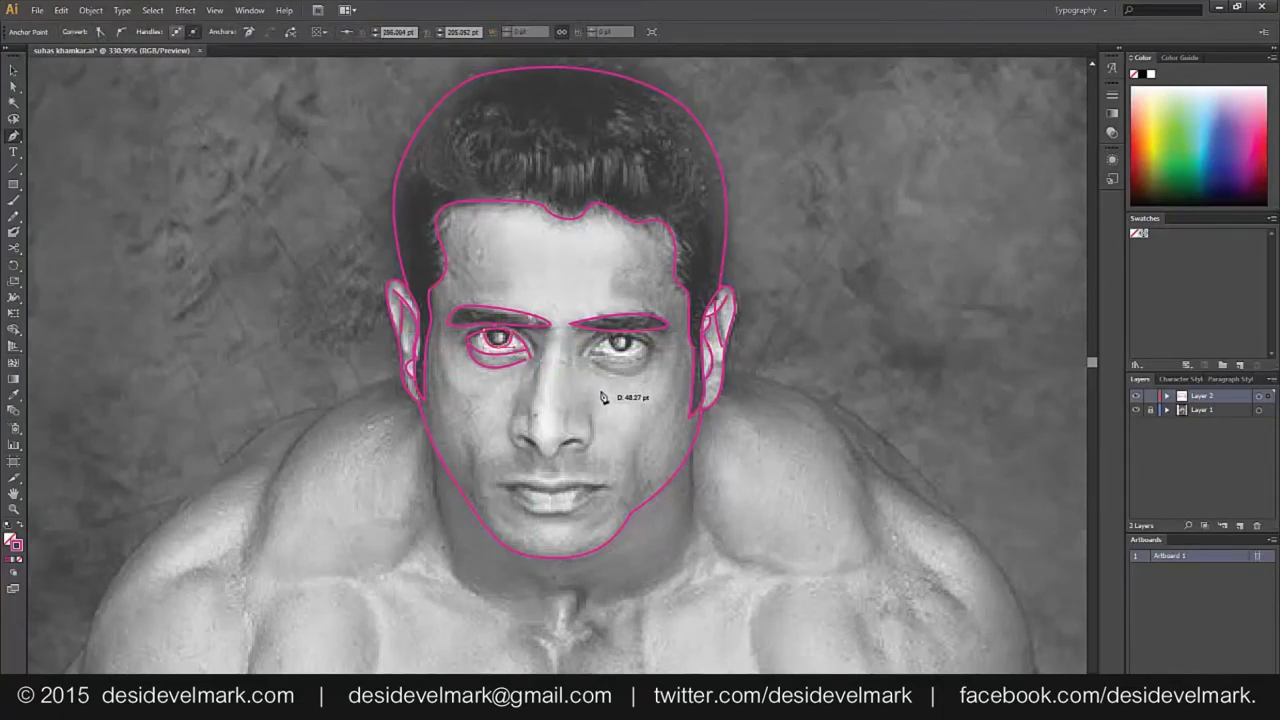
{"action": "left_click", "coordinate": [603, 397], "text": "ctrl"}
Outline the right eye's upper lid and lower lid
{"action": "left_click", "coordinate": [622, 343]}
{"action": "left_click_drag", "start_coordinate": [655, 341], "coordinate": [647, 383]}
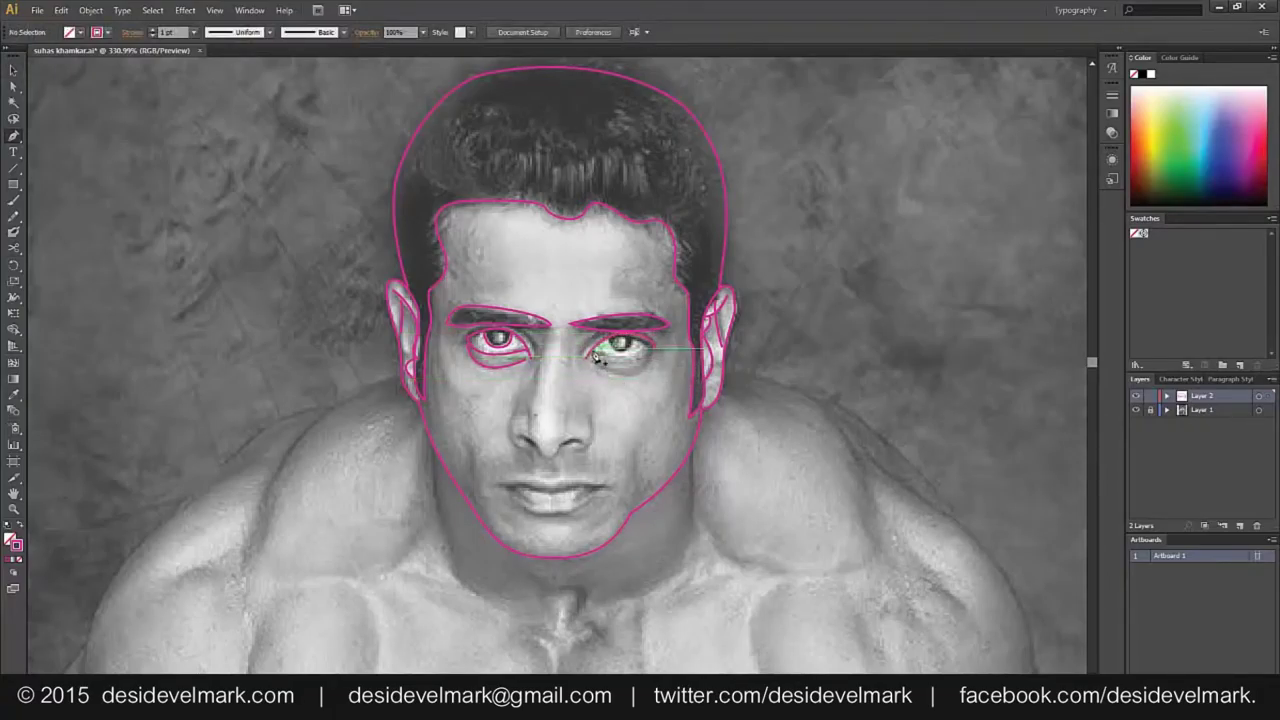
{"action": "left_click", "coordinate": [640, 360]}
{"action": "left_click", "coordinate": [645, 356]}
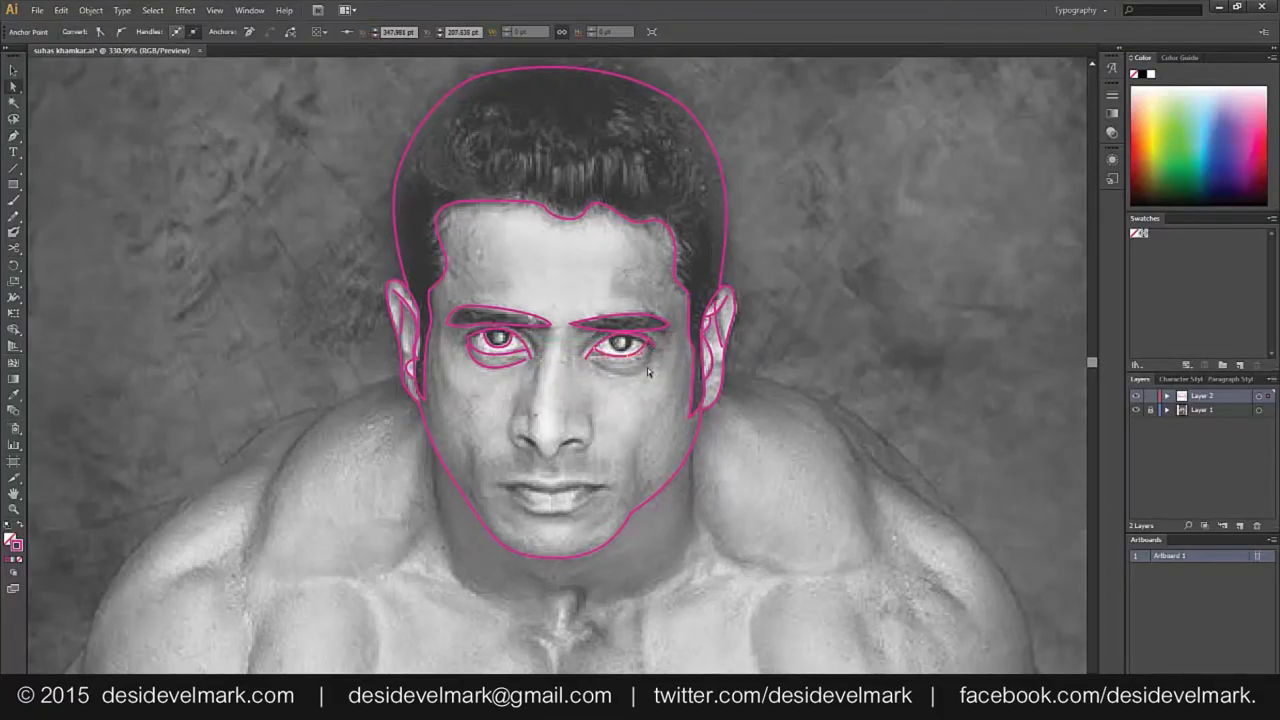
{"action": "left_click_drag", "start_coordinate": [600, 366], "coordinate": [660, 372]}
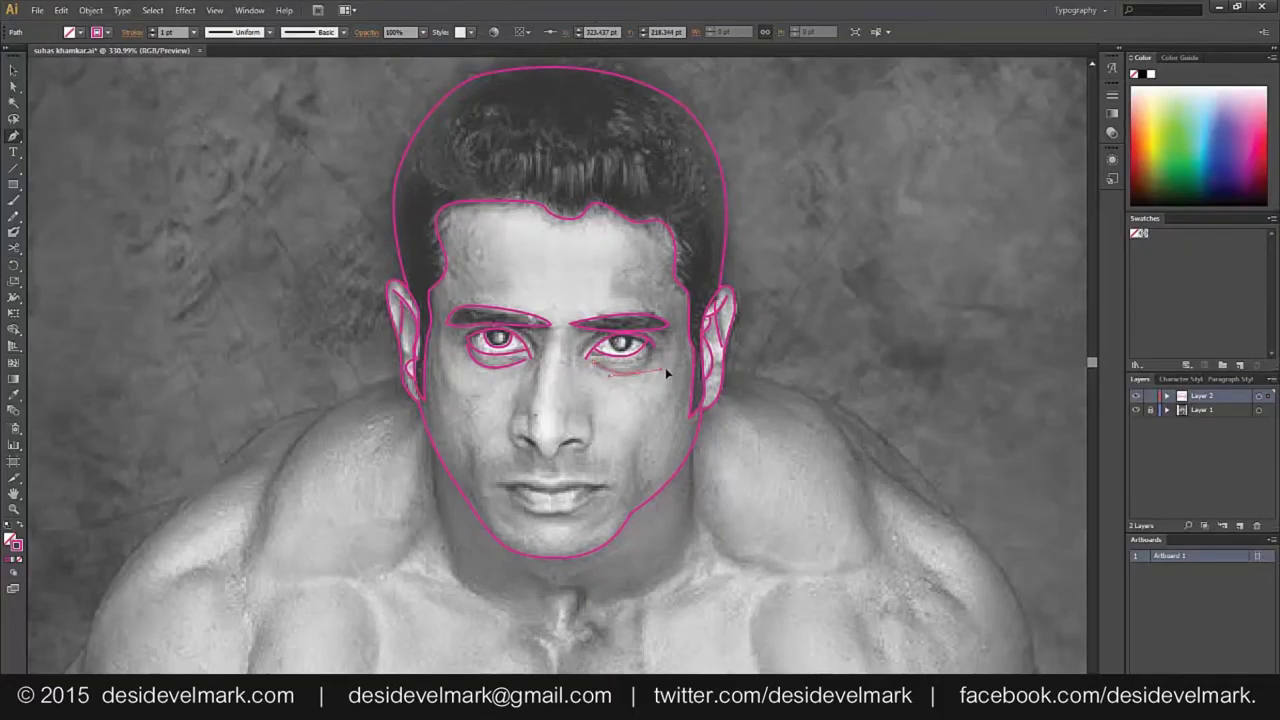
{"action": "left_click", "coordinate": [650, 376]}
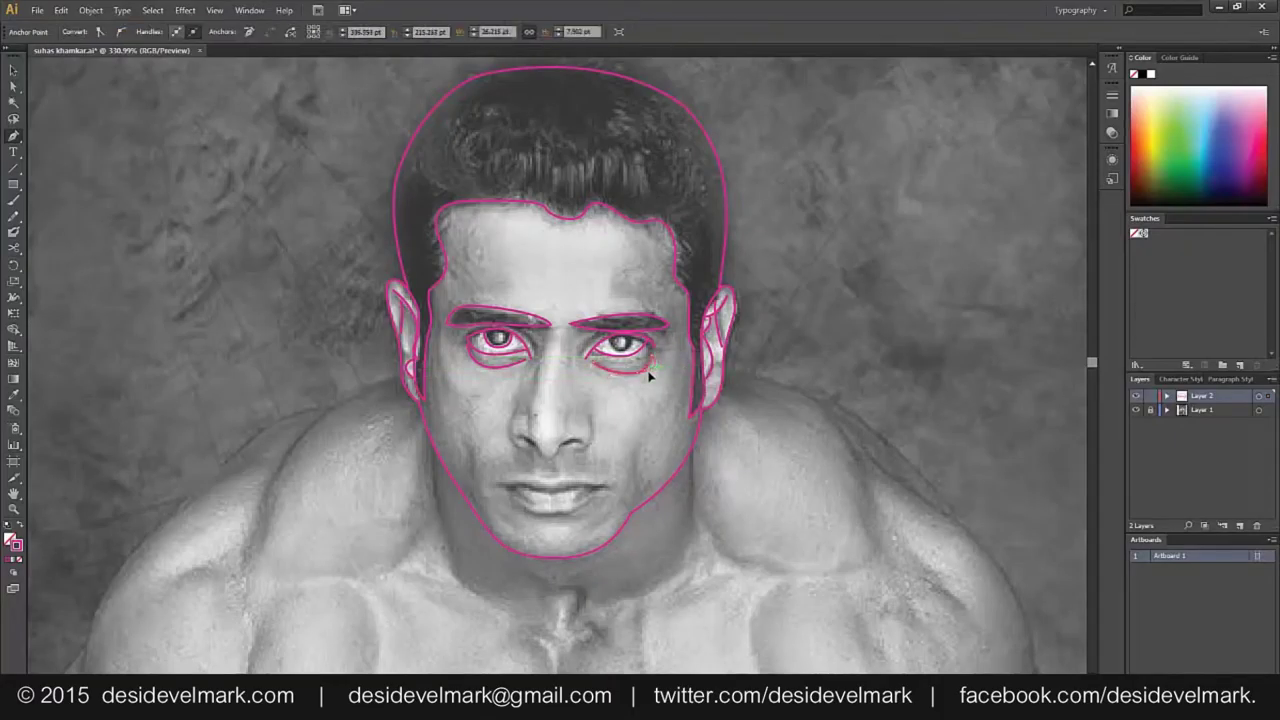
{"action": "left_click", "coordinate": [645, 410], "text": "ctrl"}
Draw a curved line down the nose bridge to the nostril
{"action": "key", "text": "v"}
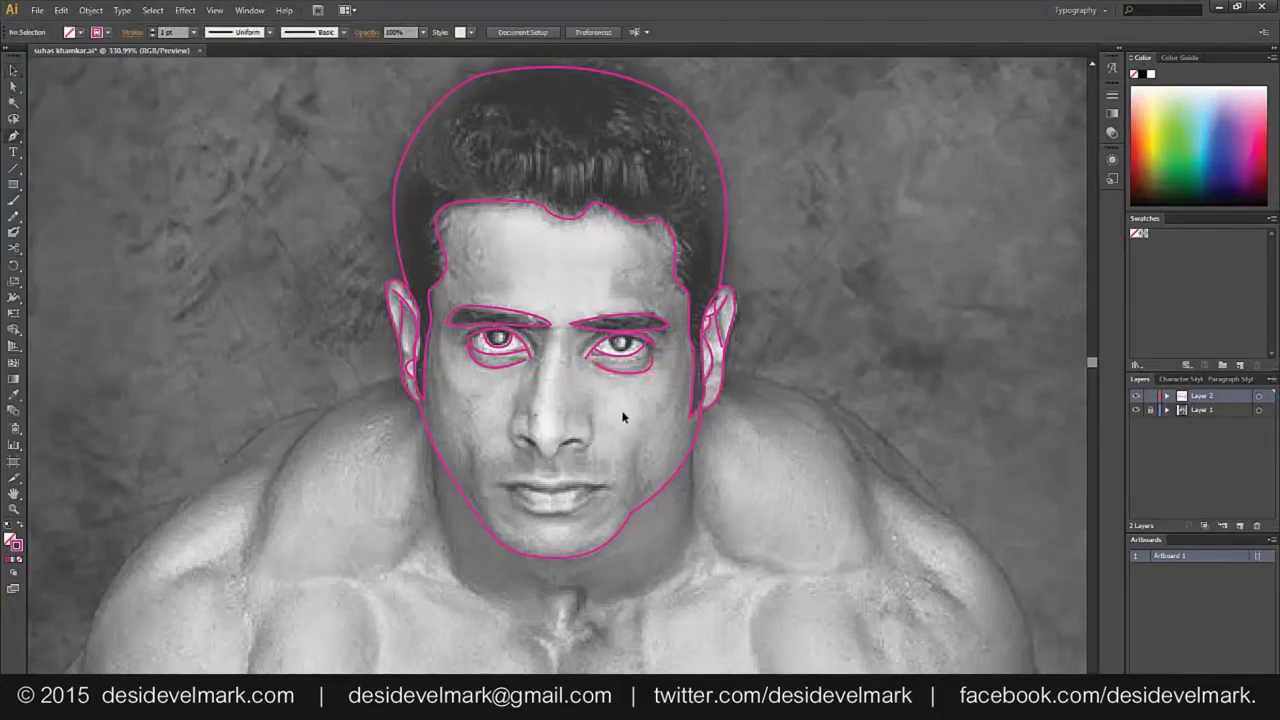
{"action": "left_click", "coordinate": [537, 358]}
{"action": "left_click_drag", "start_coordinate": [530, 436], "coordinate": [565, 453]}
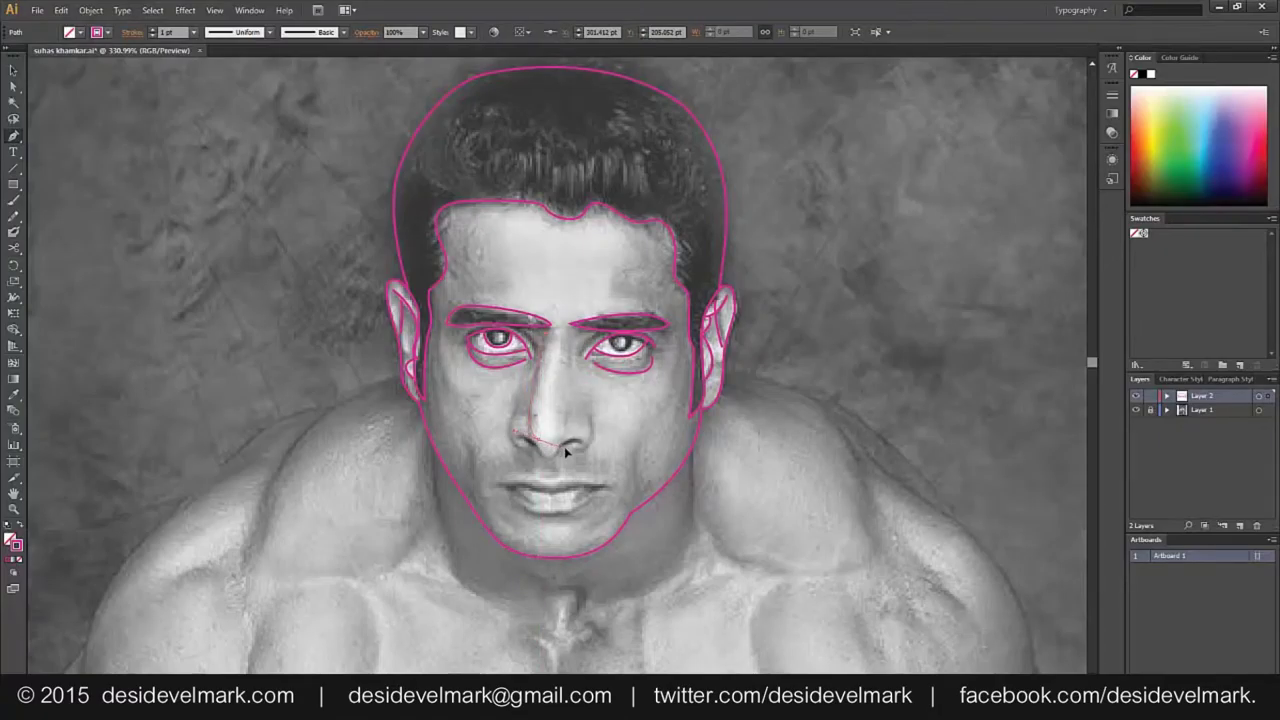
{"action": "left_click", "coordinate": [564, 449]}
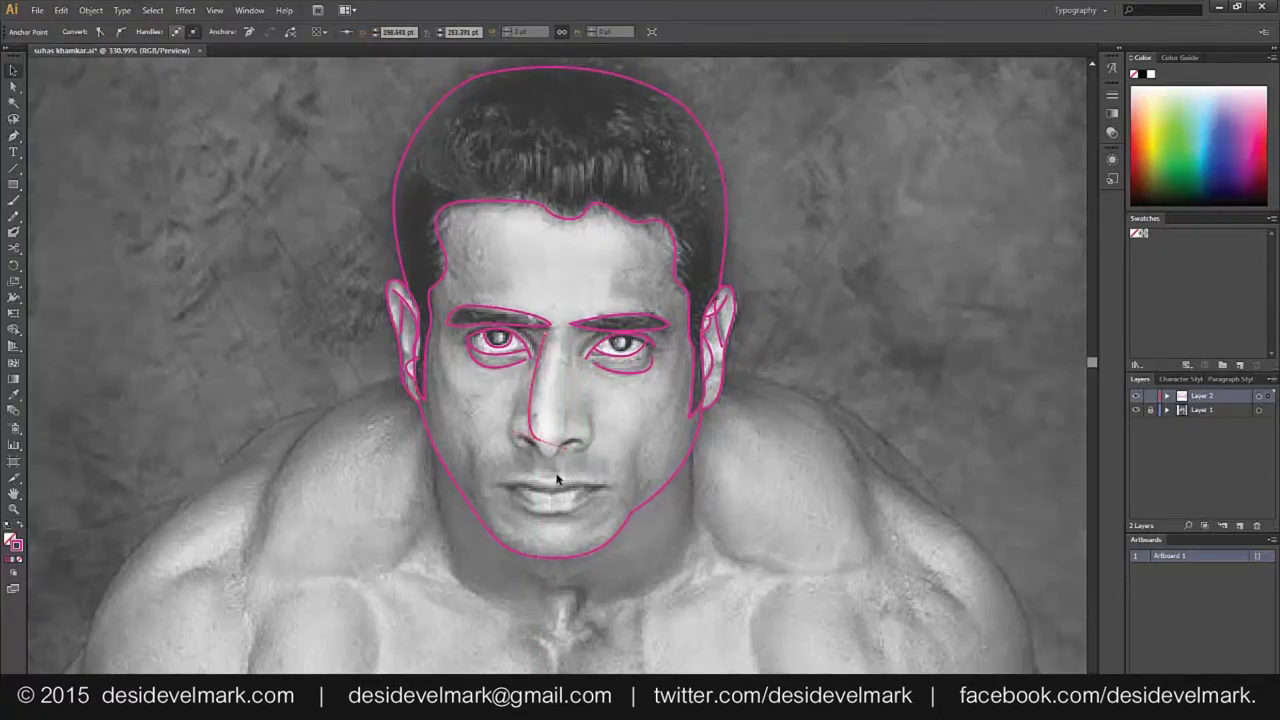
{"action": "left_click", "coordinate": [557, 479], "text": "ctrl"}
{"action": "left_click", "coordinate": [567, 414]}
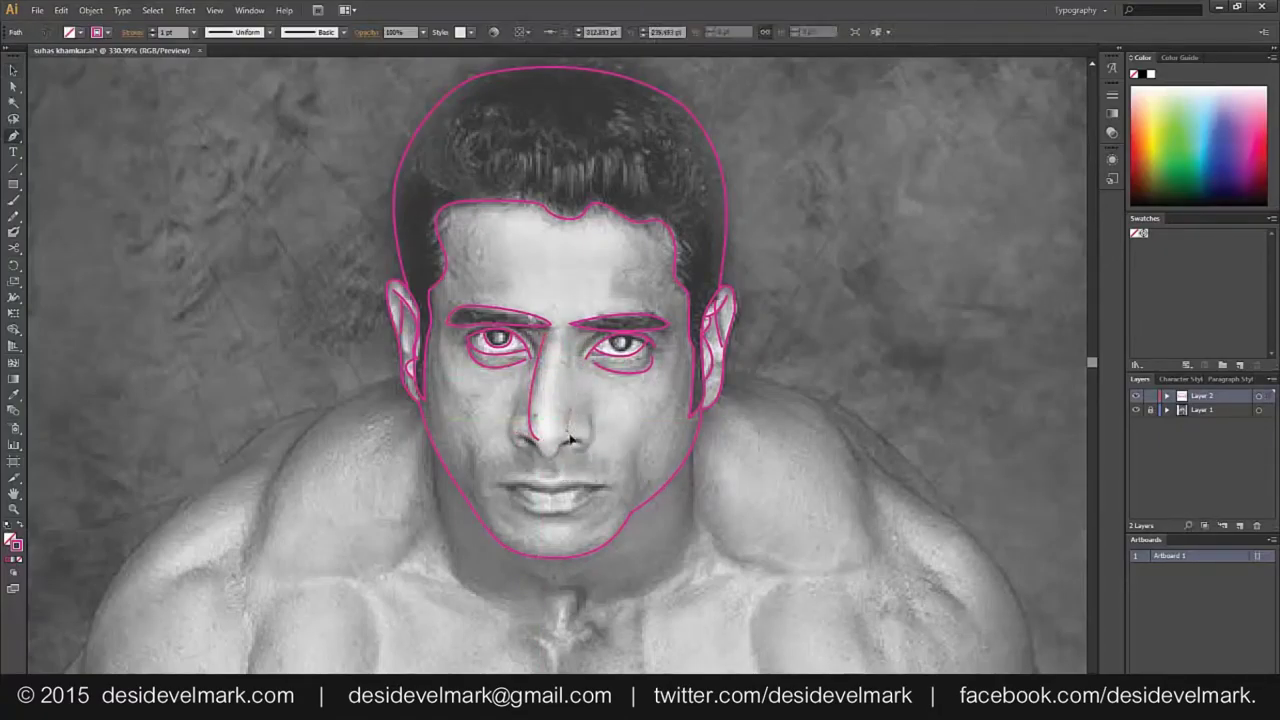
{"action": "left_click", "coordinate": [569, 436]}
{"action": "left_click", "coordinate": [590, 452], "text": "ctrl"}
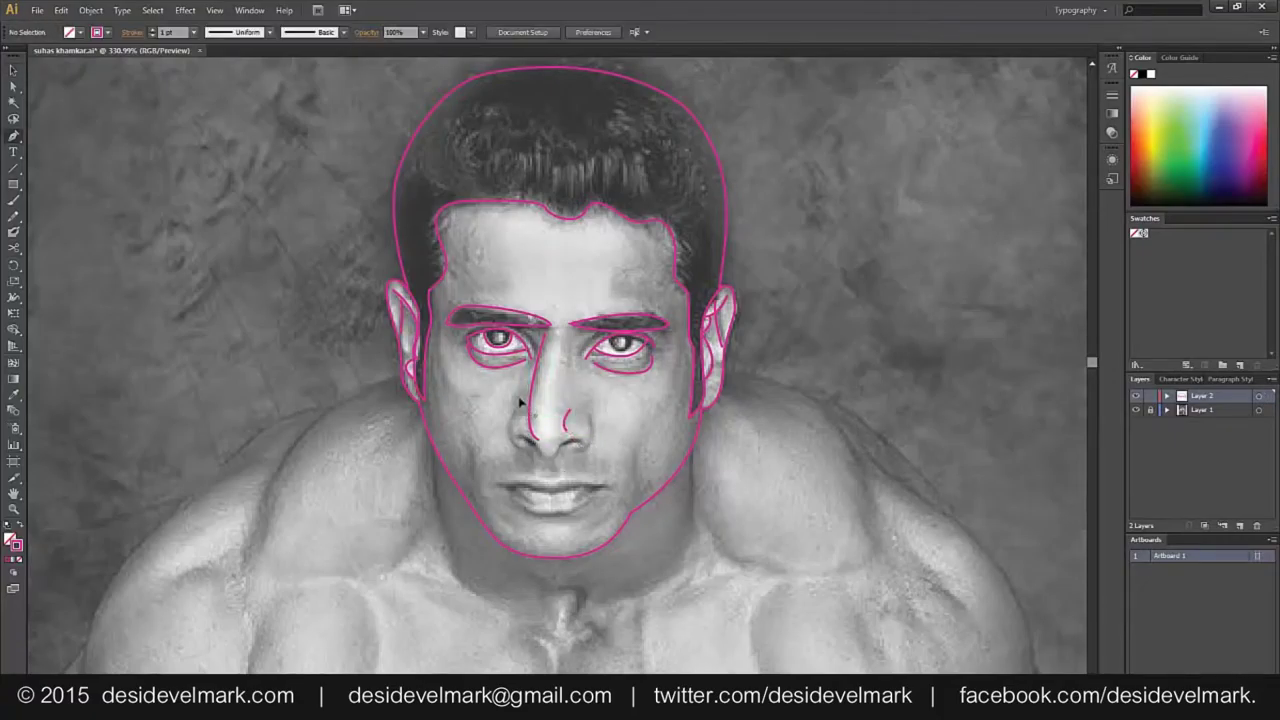
Add curves along the right side of the nose and around both nostrils
{"action": "left_click", "coordinate": [537, 452]}
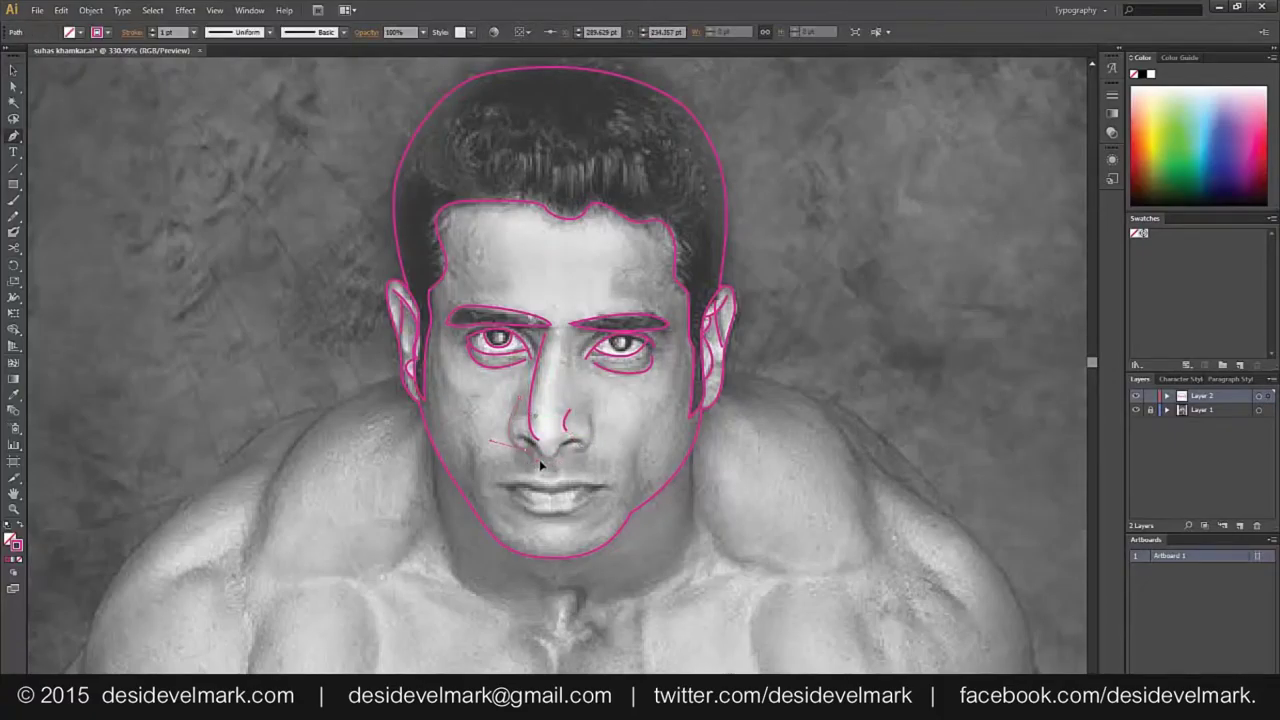
{"action": "left_click", "coordinate": [568, 476], "text": "ctrl"}
{"action": "left_click_drag", "start_coordinate": [578, 452], "coordinate": [622, 430]}
{"action": "left_click", "coordinate": [585, 384]}
{"action": "left_click", "coordinate": [641, 453], "text": "ctrl"}
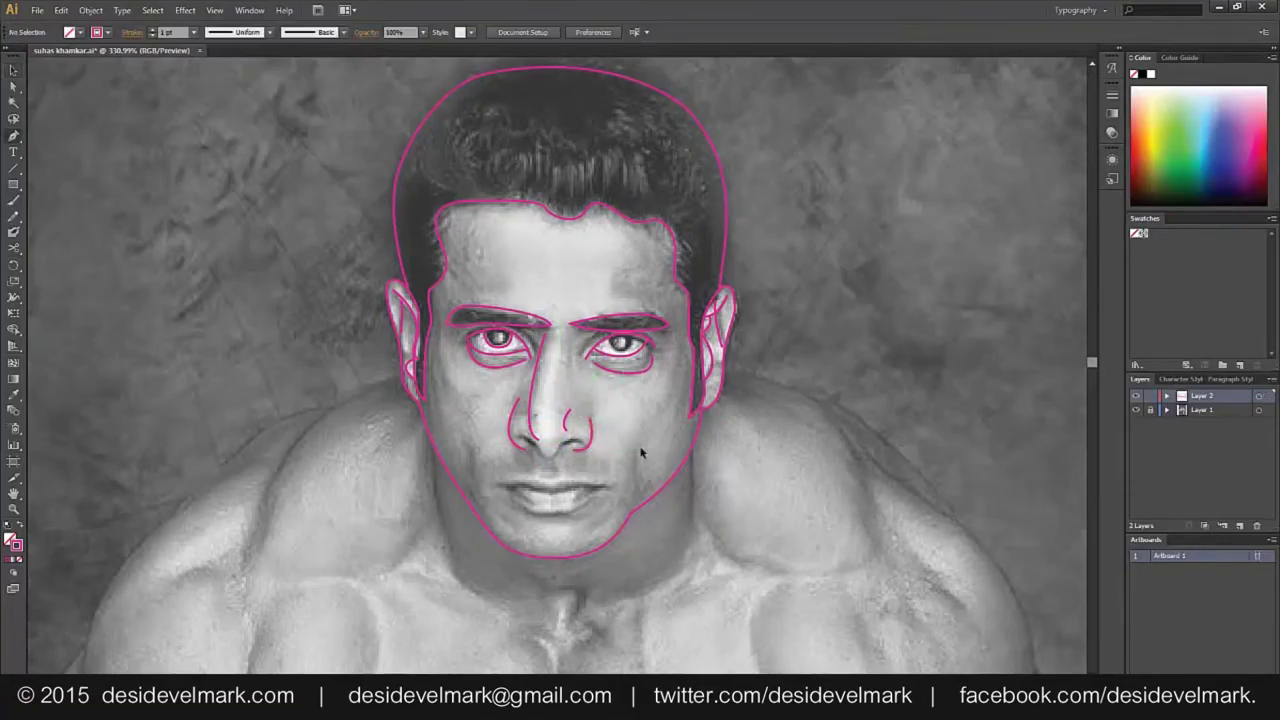
{"action": "left_click_drag", "start_coordinate": [528, 443], "coordinate": [527, 441]}
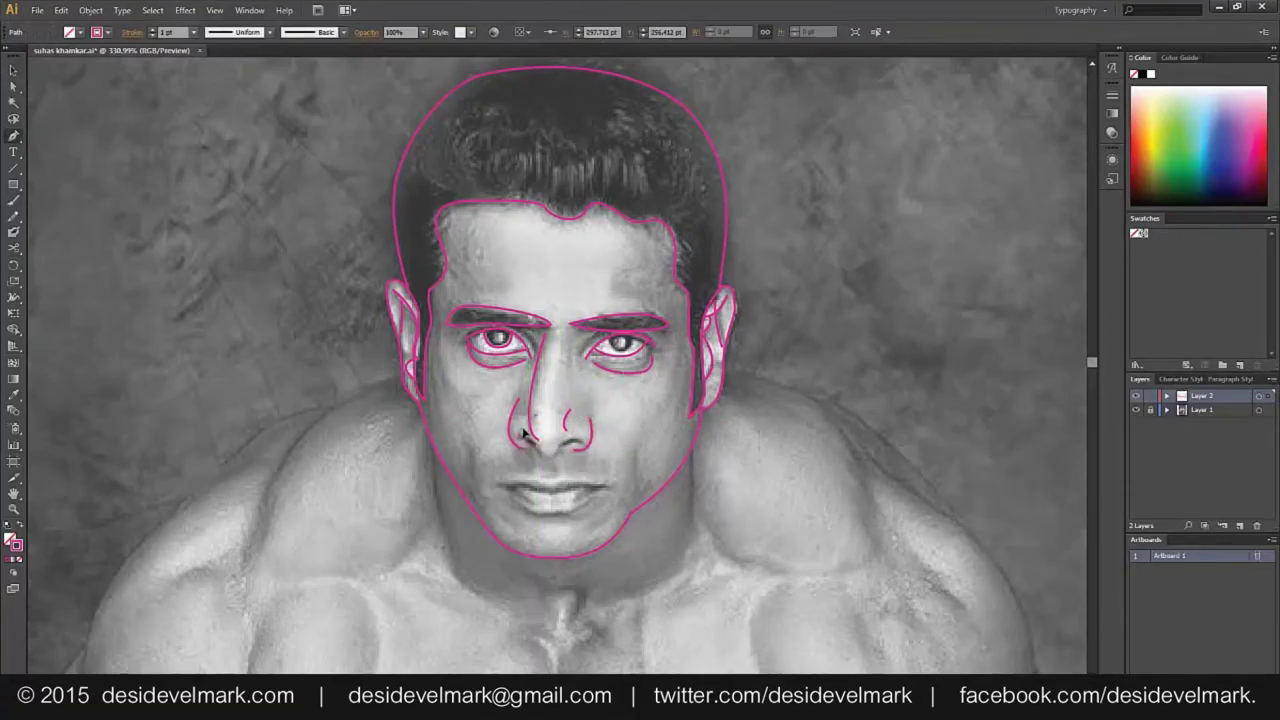
{"action": "left_click", "coordinate": [518, 437]}
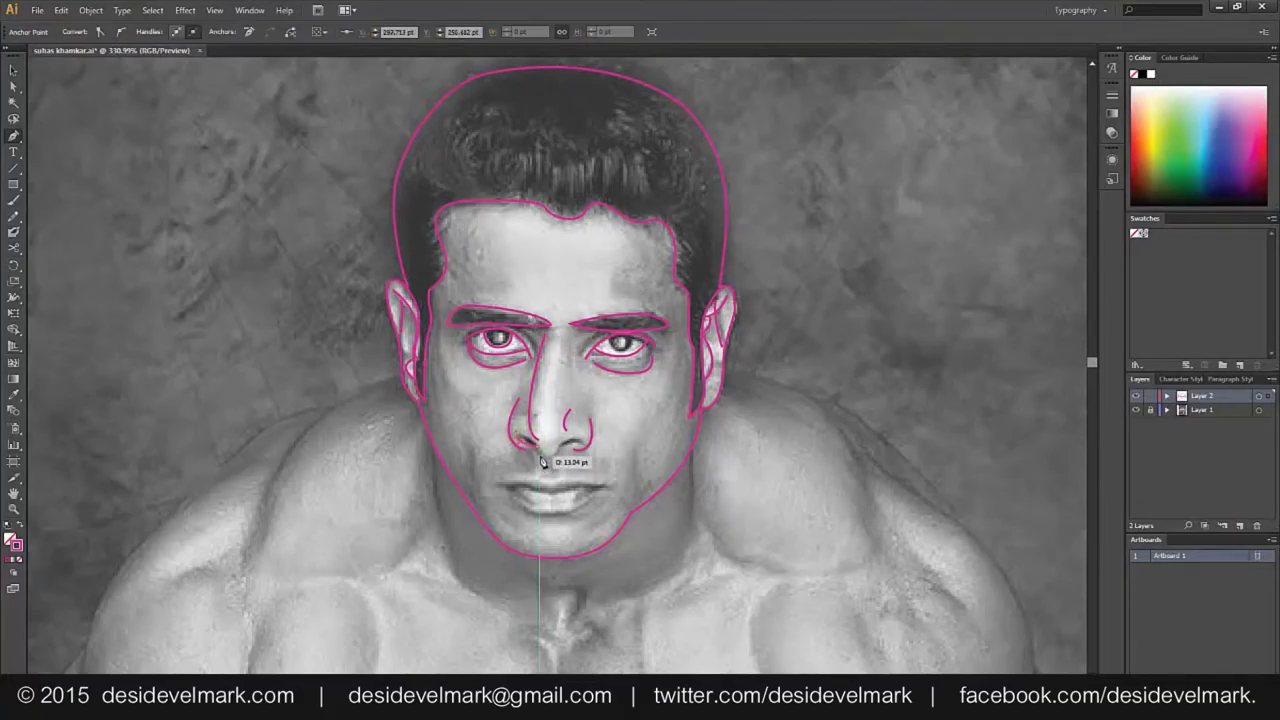
{"action": "mouse_move", "coordinate": [548, 466]}
{"action": "left_mouse_down"}
{"action": "mouse_move", "coordinate": [560, 452]}
{"action": "mouse_move", "coordinate": [594, 462]}
{"action": "left_mouse_up"}
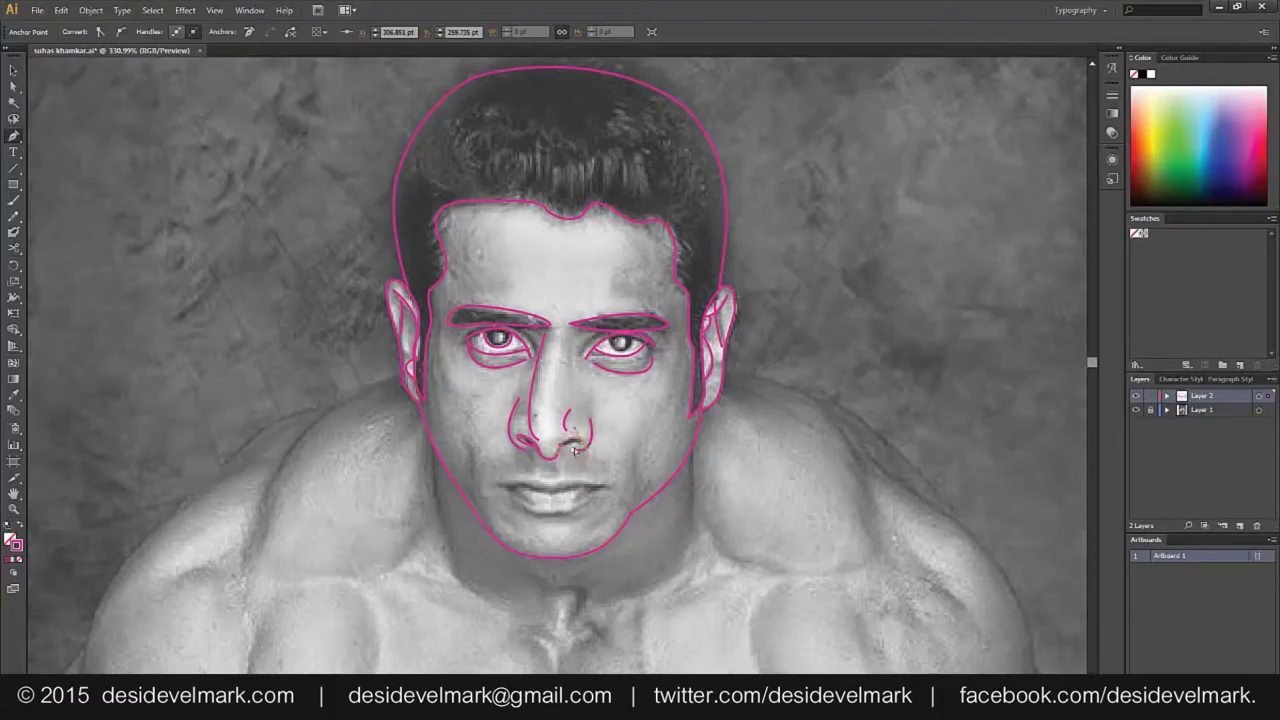
{"action": "left_click", "coordinate": [563, 452], "text": "ctrl"}
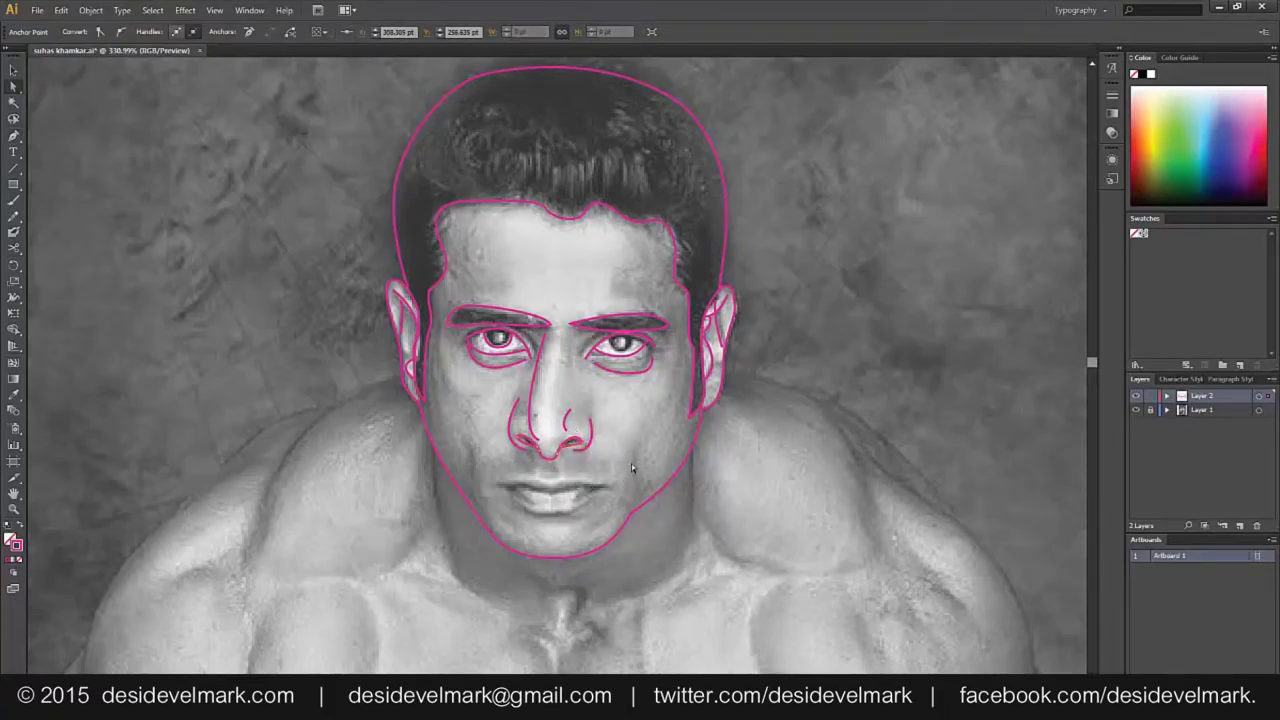
Outline the mouth and close the lower-lip curve at the corners
{"action": "left_click_drag", "start_coordinate": [516, 487], "coordinate": [619, 490]}
{"action": "left_click_drag", "start_coordinate": [551, 500], "coordinate": [540, 500]}
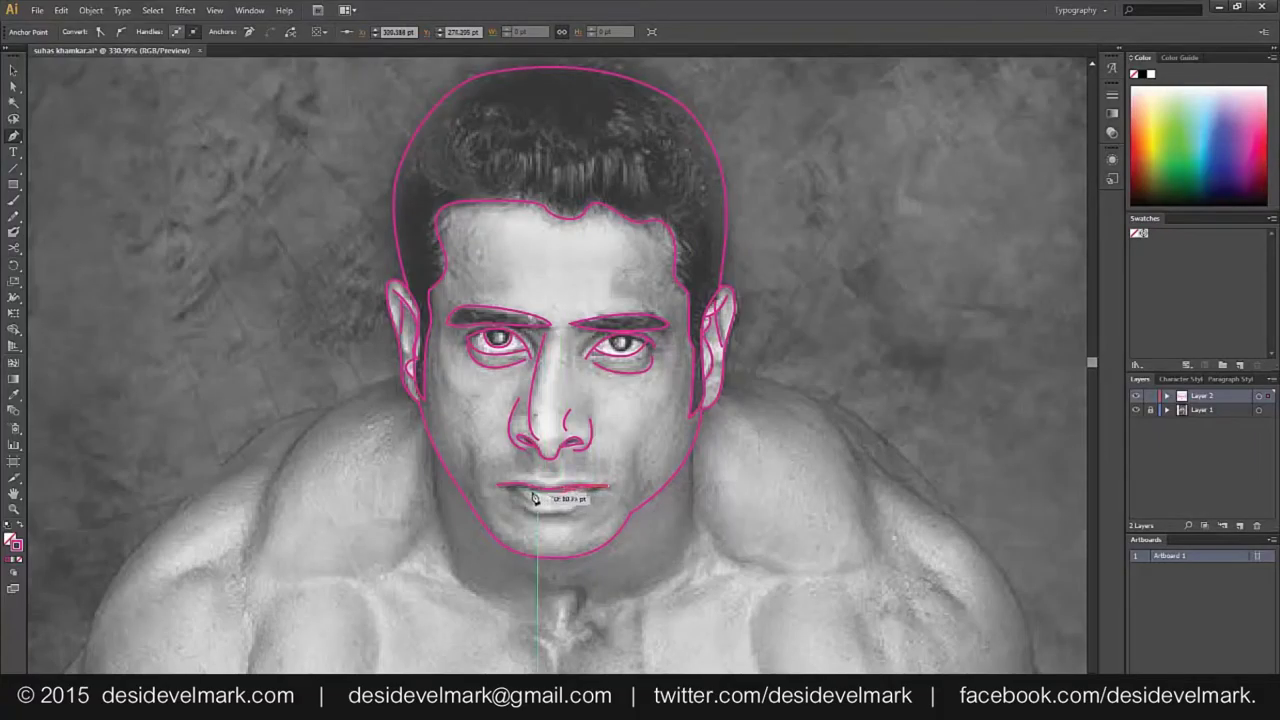
{"action": "left_click", "coordinate": [503, 491]}
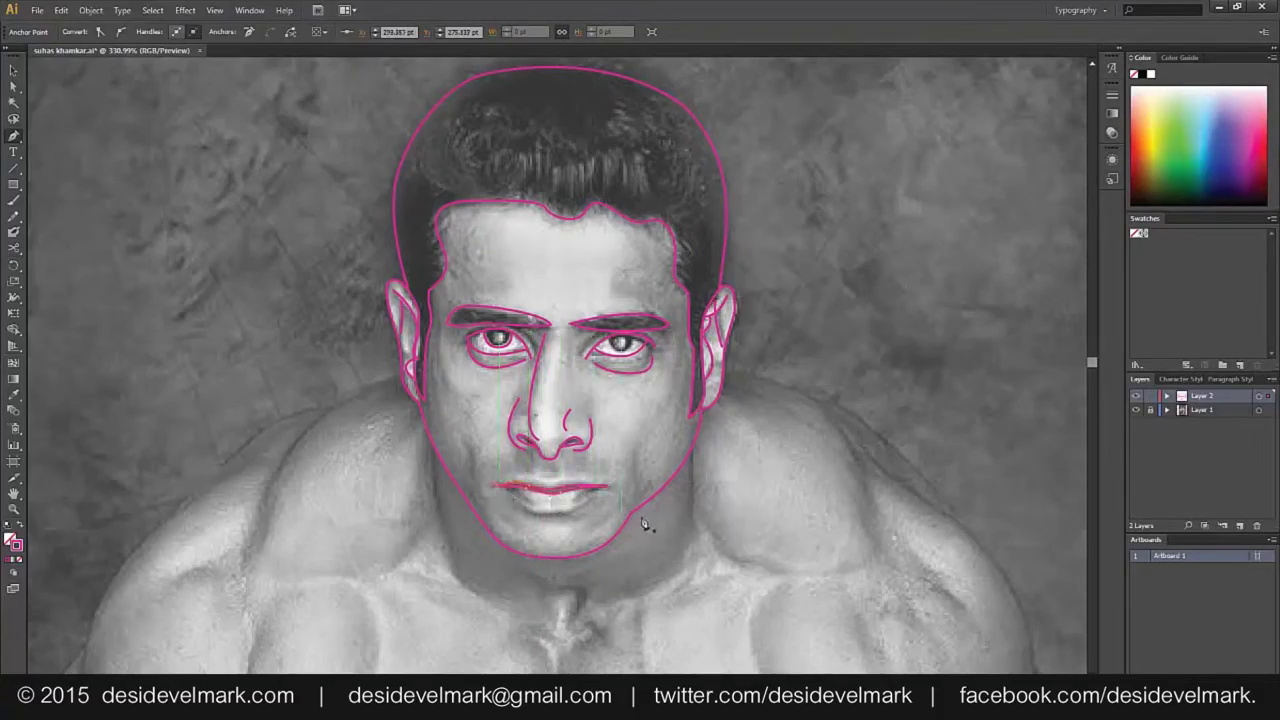
{"action": "left_click_drag", "start_coordinate": [512, 490], "coordinate": [550, 508]}
{"action": "left_click", "coordinate": [582, 518], "text": "ctrl"}
{"action": "left_click_drag", "start_coordinate": [596, 495], "coordinate": [561, 507]}
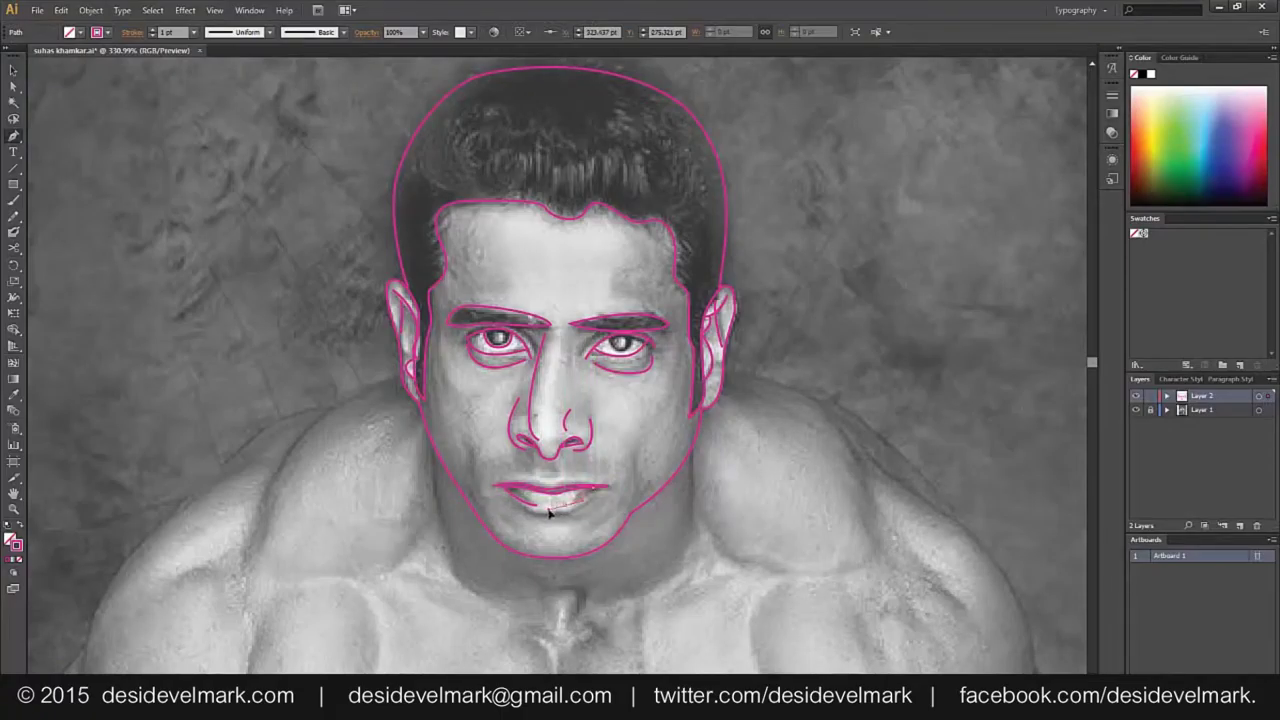
{"action": "left_click_drag", "start_coordinate": [521, 492], "coordinate": [595, 513]}
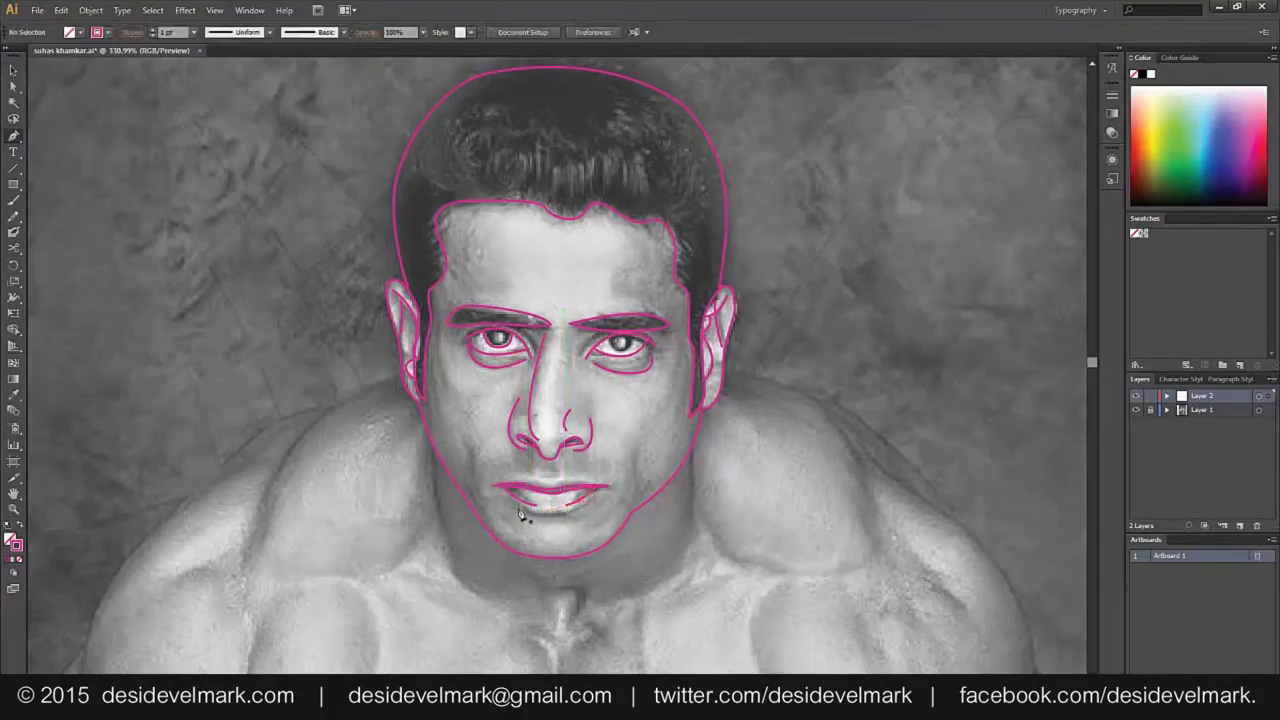
{"action": "left_click", "coordinate": [598, 496]}
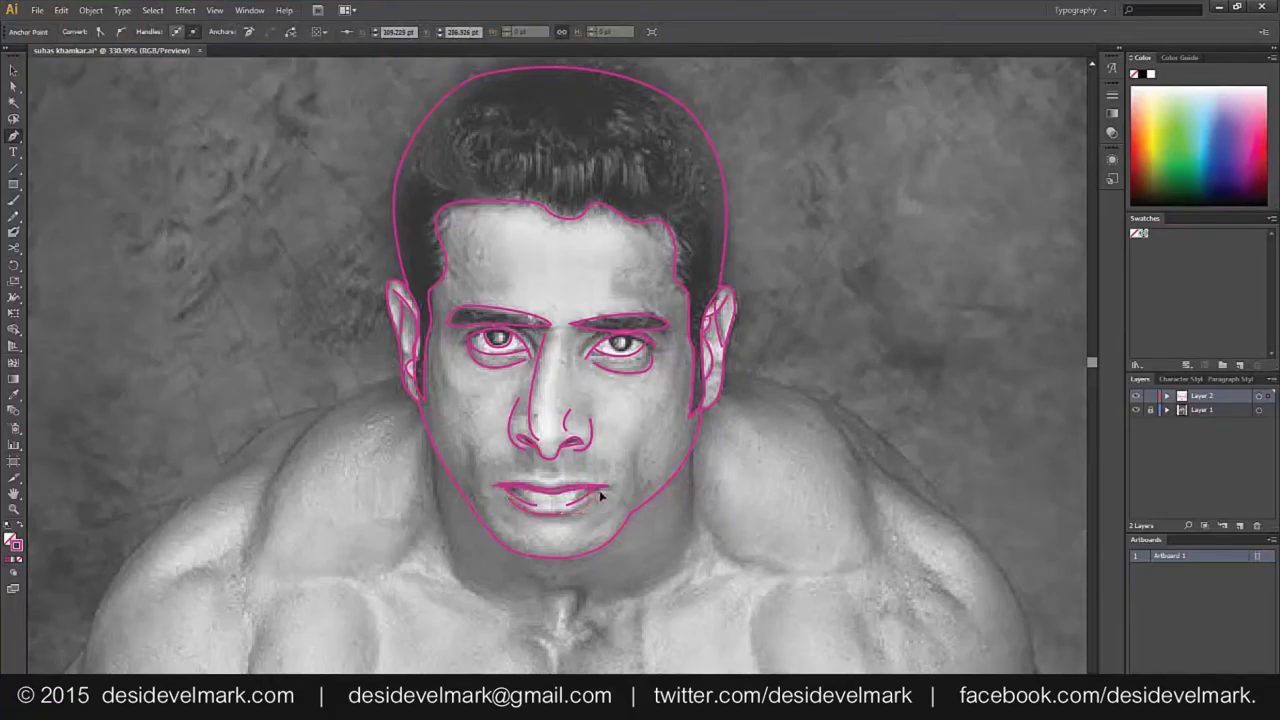
{"action": "left_click", "coordinate": [631, 461], "text": "ctrl"}
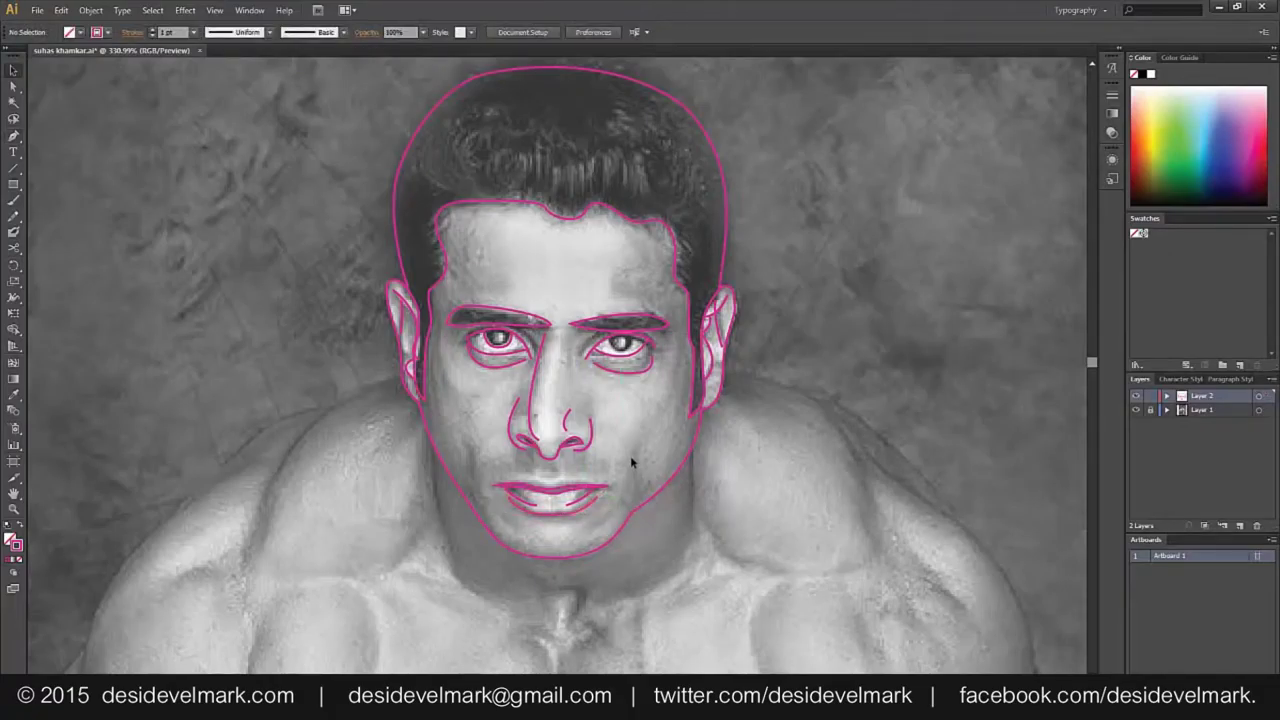
Draw the straight line between the lips from corner to corner
{"action": "key", "text": "p"}
{"action": "left_click", "coordinate": [498, 485]}
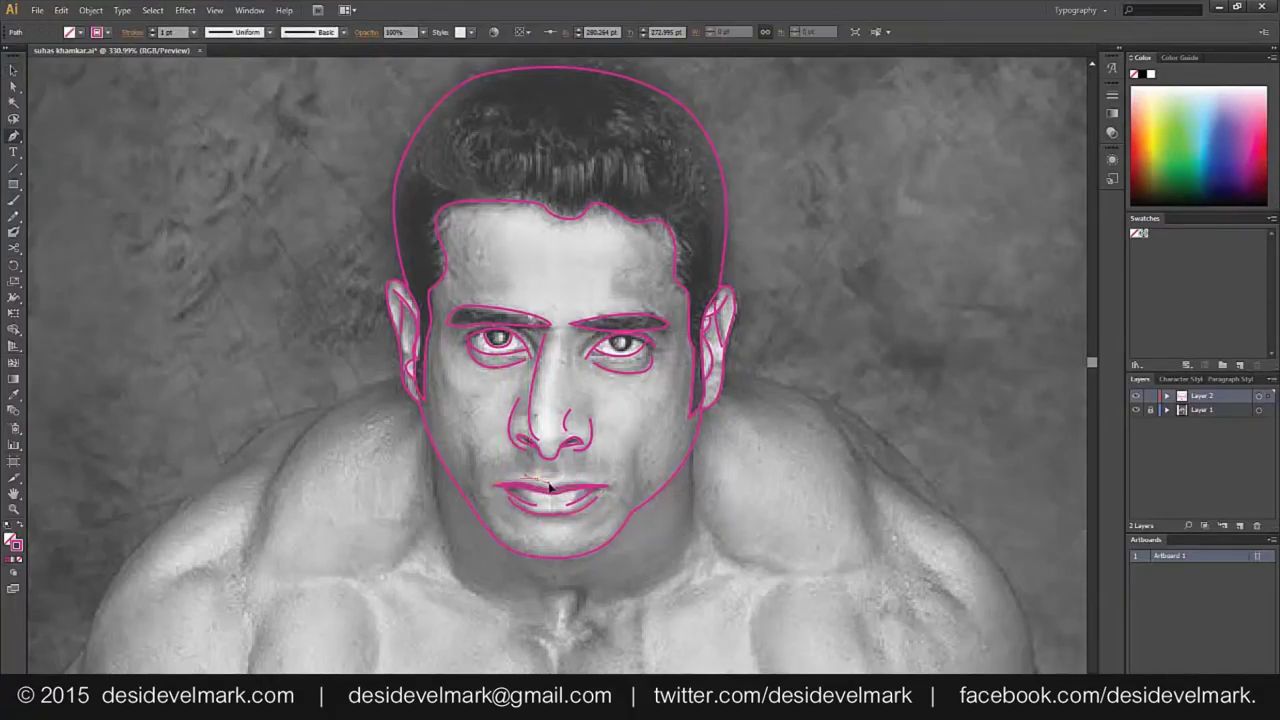
{"action": "left_click", "coordinate": [608, 485]}
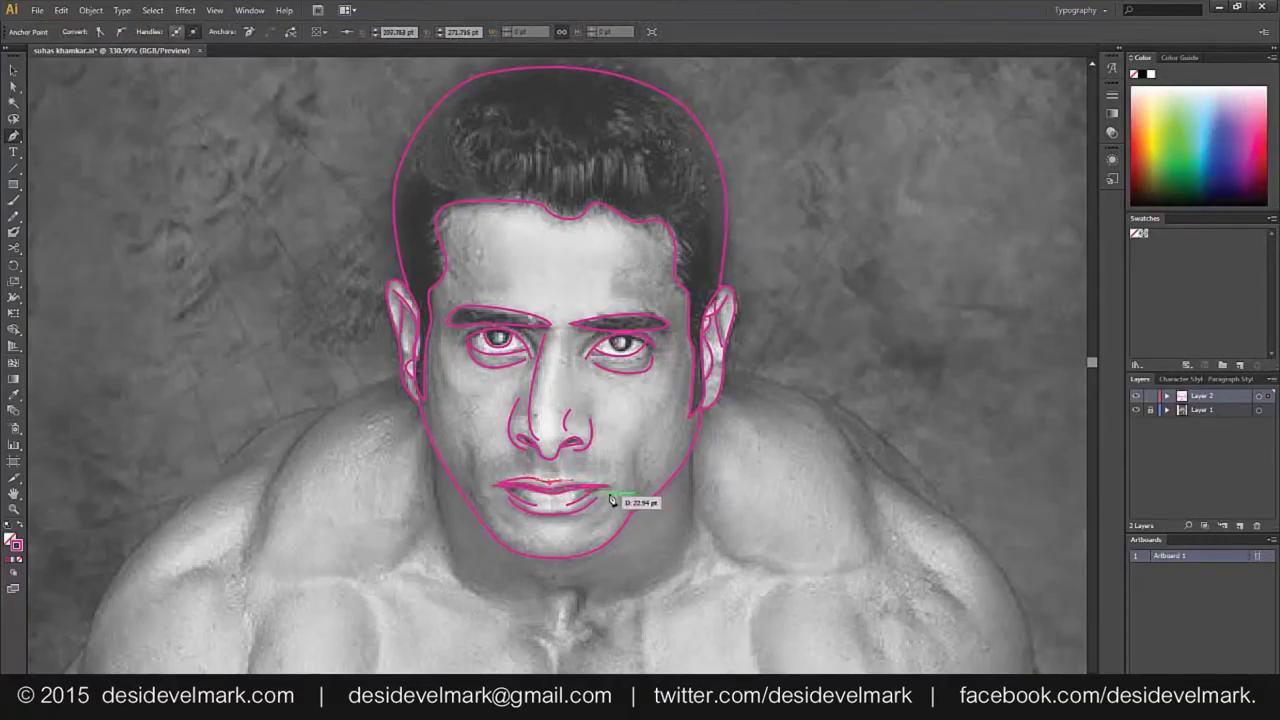
{"action": "key", "text": "Escape"}
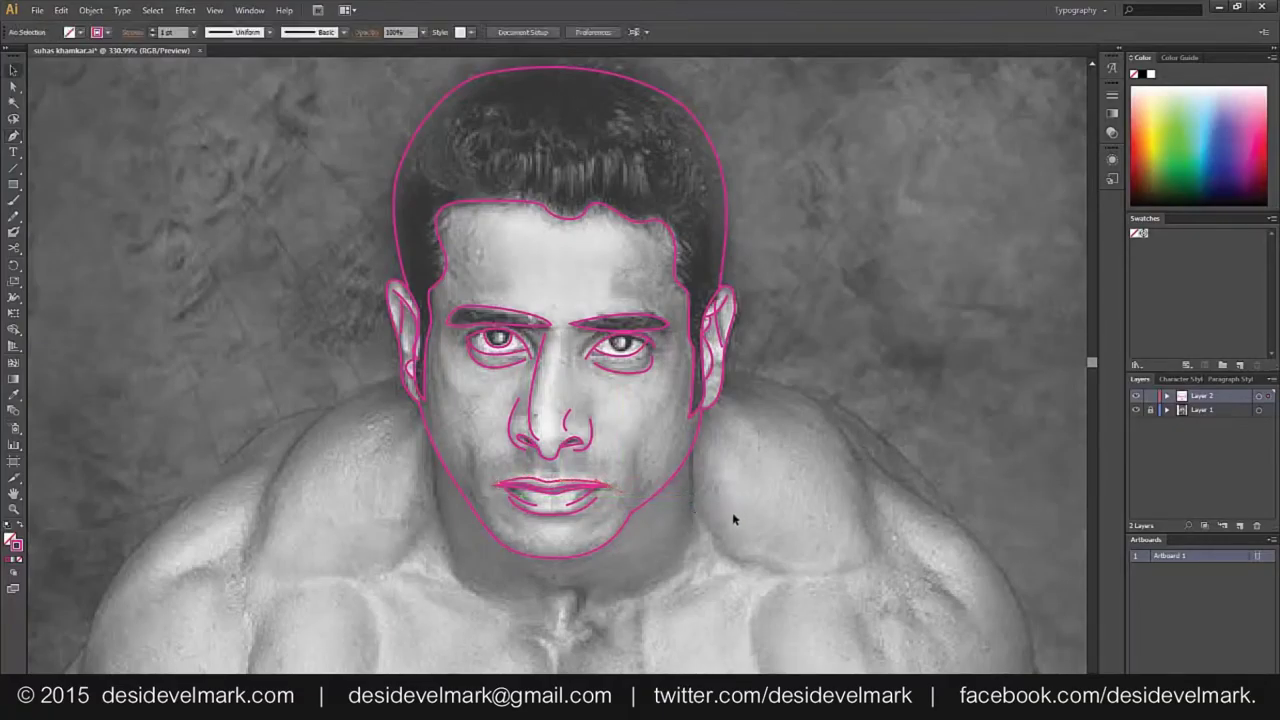
Add curved crease lines on the right and left cheeks beside the mouth
{"action": "left_click_drag", "start_coordinate": [640, 489], "coordinate": [655, 512]}
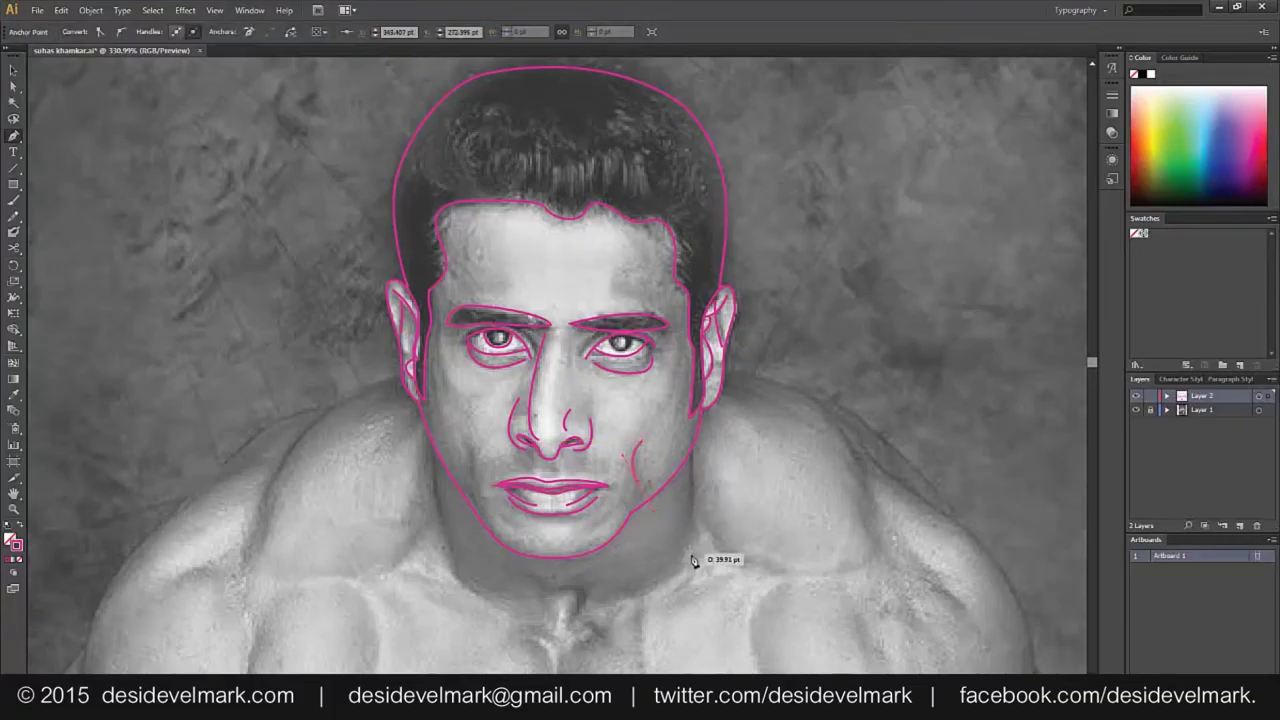
{"action": "left_click", "coordinate": [474, 441]}
{"action": "mouse_move", "coordinate": [479, 496]}
{"action": "left_mouse_down"}
{"action": "mouse_move", "coordinate": [465, 489]}
{"action": "mouse_move", "coordinate": [492, 540]}
{"action": "left_mouse_up"}
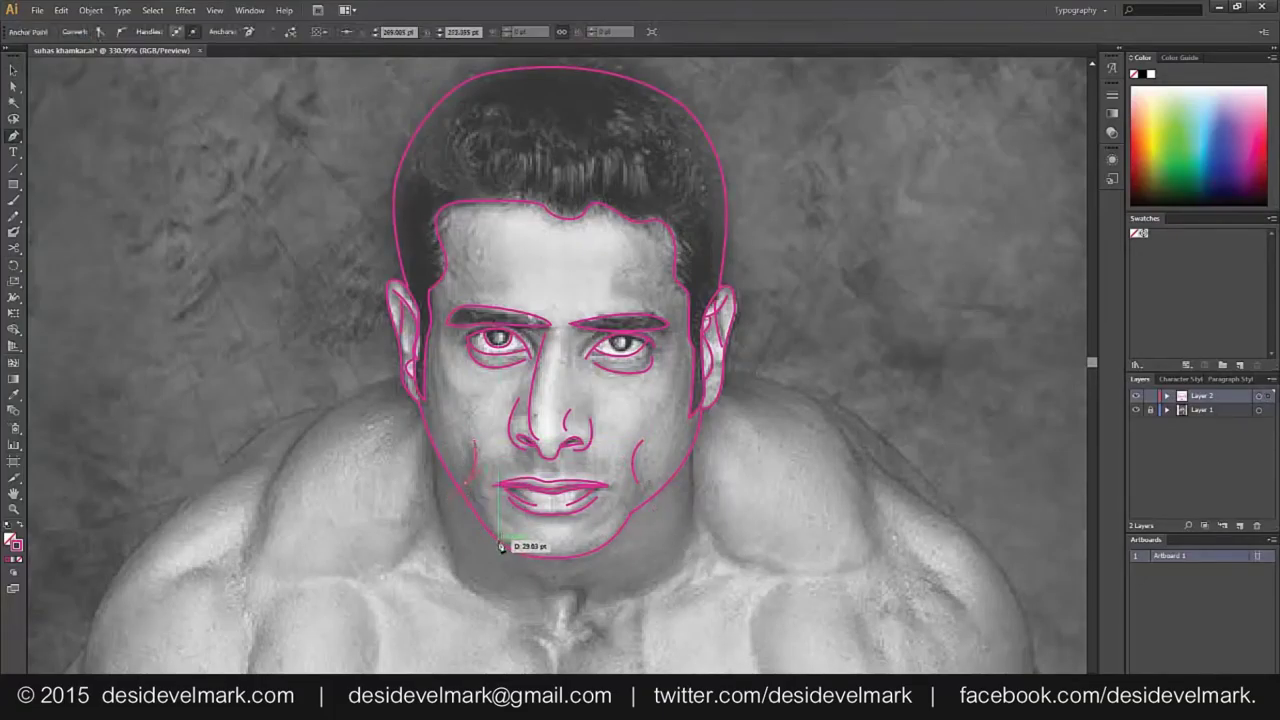
{"action": "left_click", "coordinate": [410, 533]}
{"action": "mouse_move", "coordinate": [586, 586]}
{"action": "left_mouse_down"}
{"action": "mouse_move", "coordinate": [586, 543]}
{"action": "mouse_move", "coordinate": [563, 537]}
{"action": "left_mouse_up"}
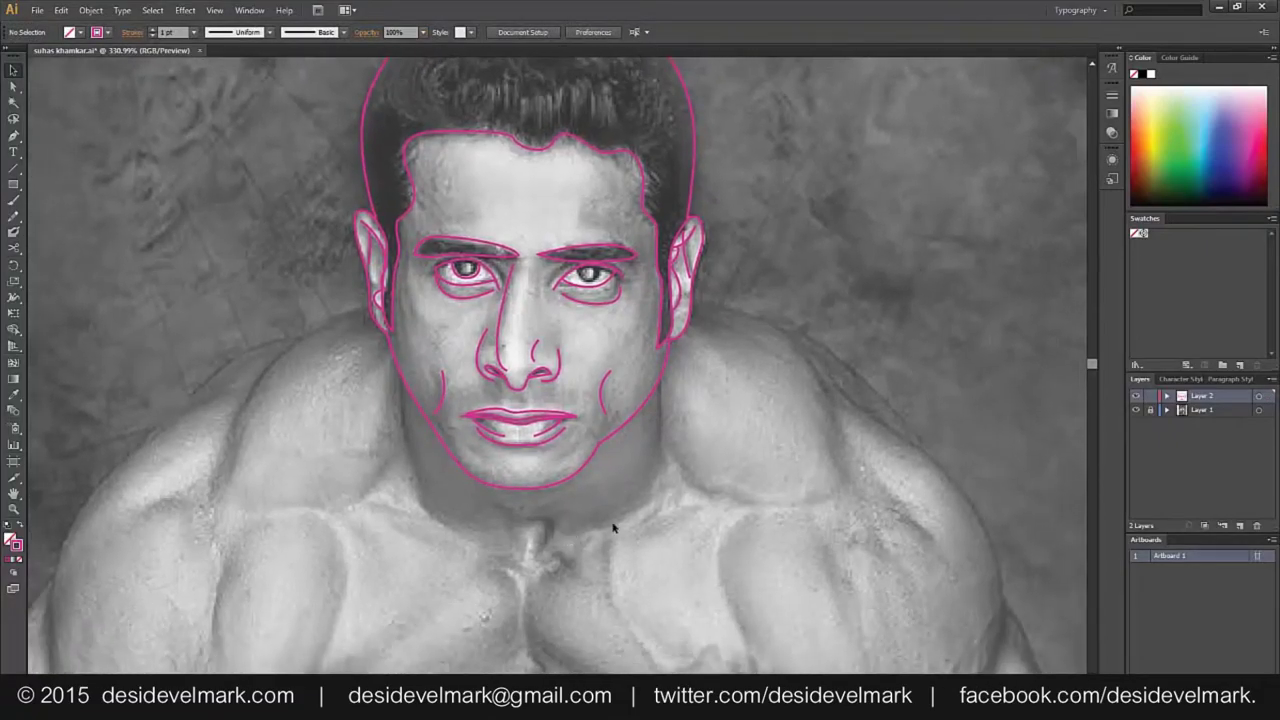
Trace a smooth curve from below the left ear over the trapezius and back to the neck
{"action": "key", "text": "p"}
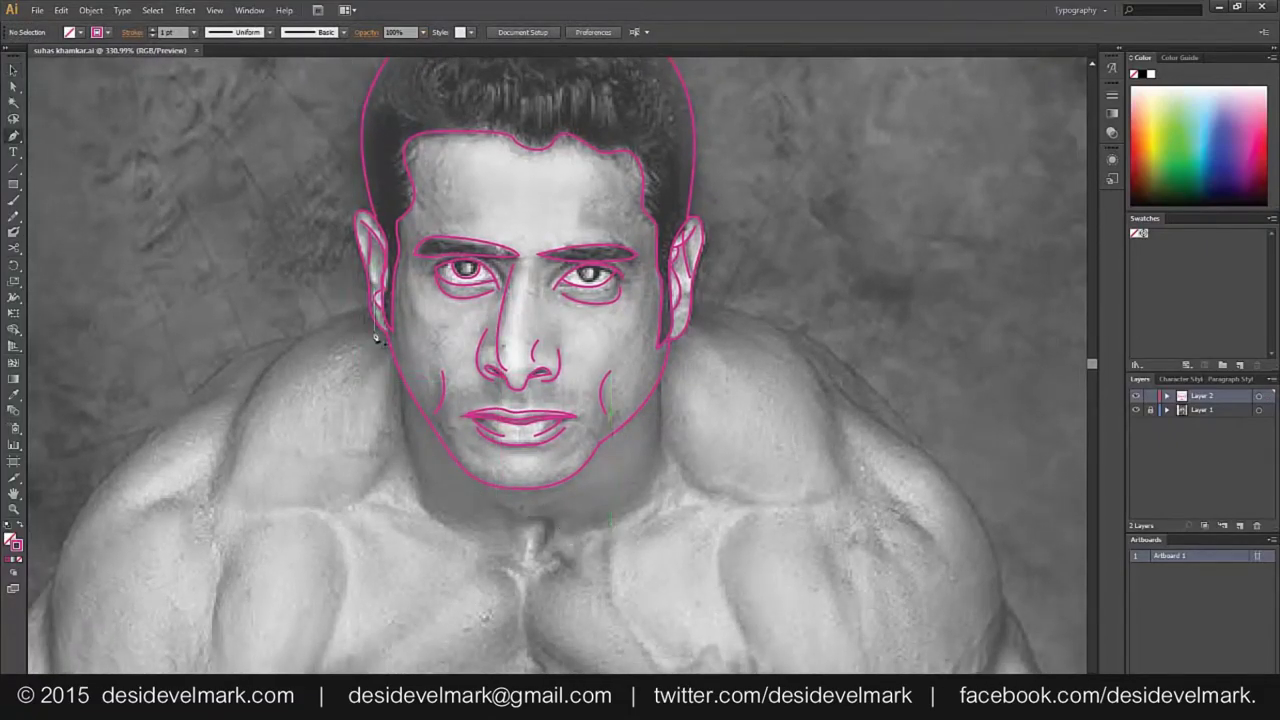
{"action": "left_click", "coordinate": [379, 303]}
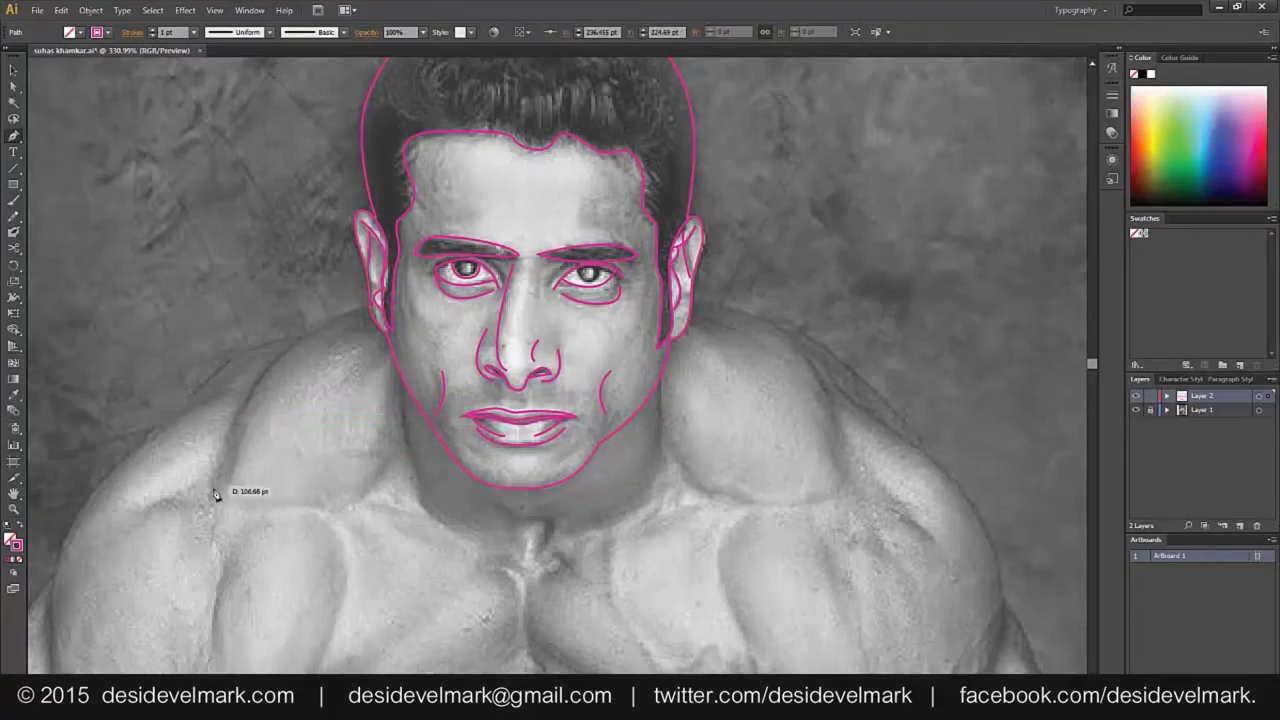
{"action": "left_click_drag", "start_coordinate": [212, 505], "coordinate": [190, 668]}
{"action": "left_click_drag", "start_coordinate": [186, 645], "coordinate": [214, 550]}
{"action": "left_click_drag", "start_coordinate": [209, 505], "coordinate": [210, 505]}
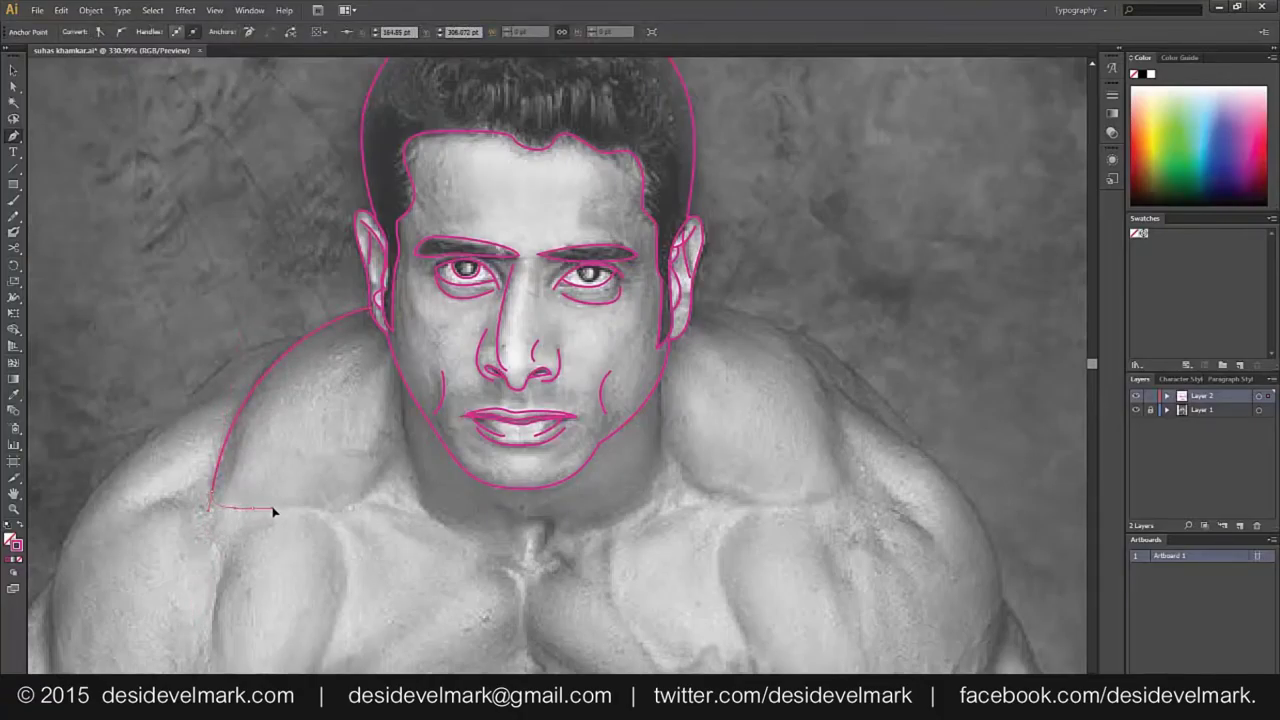
{"action": "left_click_drag", "start_coordinate": [360, 510], "coordinate": [400, 358]}
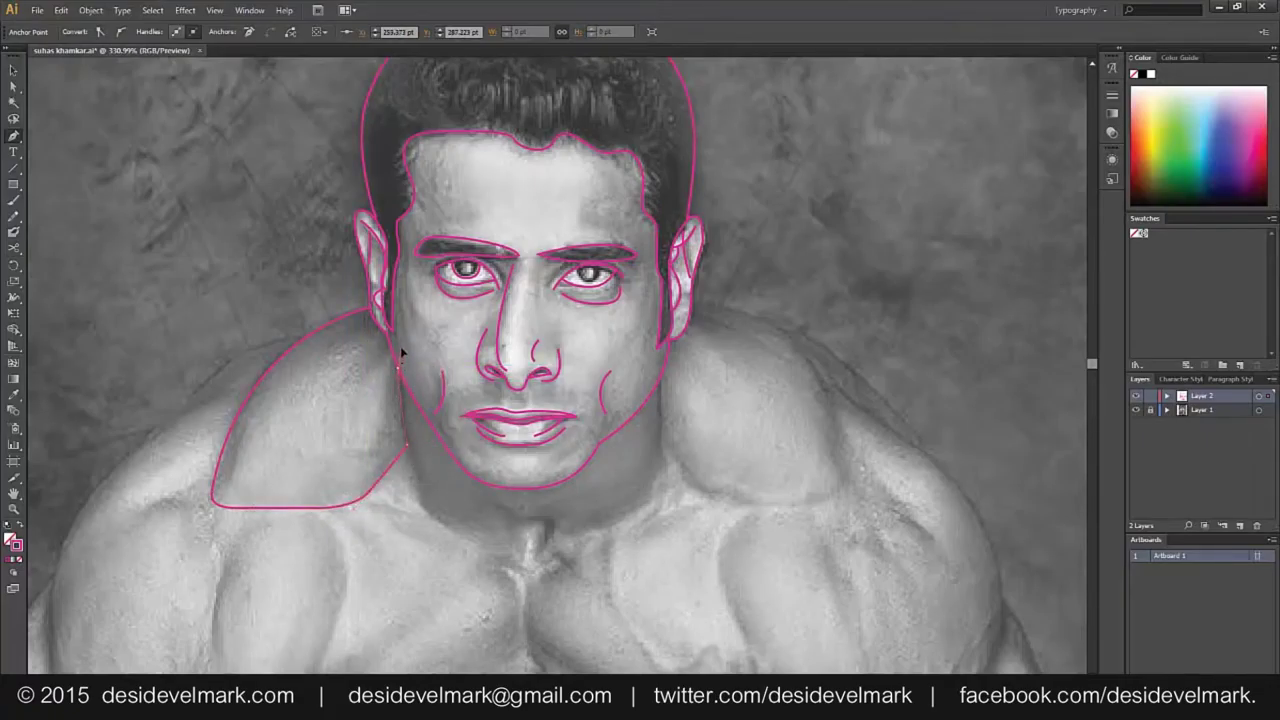
{"action": "left_click", "coordinate": [432, 535], "text": "ctrl"}
Continue the neck line from its end anchor down to the chest V point
{"action": "key", "text": "p"}
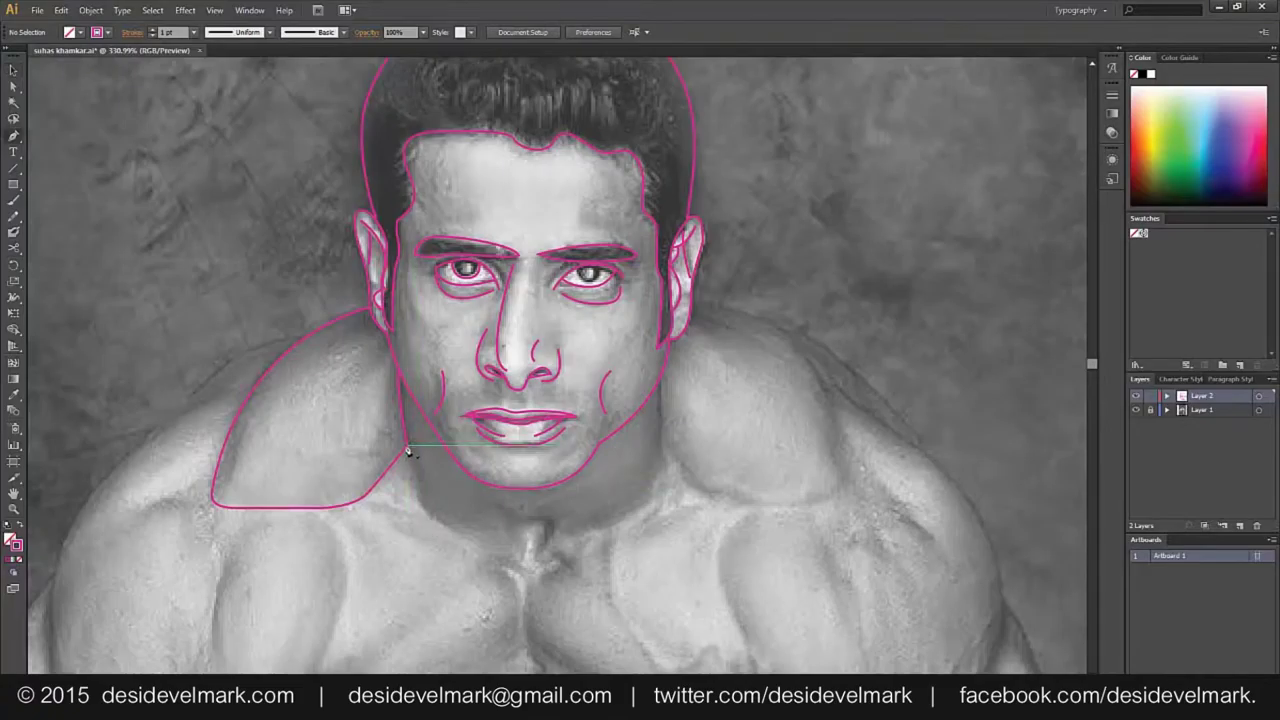
{"action": "left_click", "coordinate": [408, 447]}
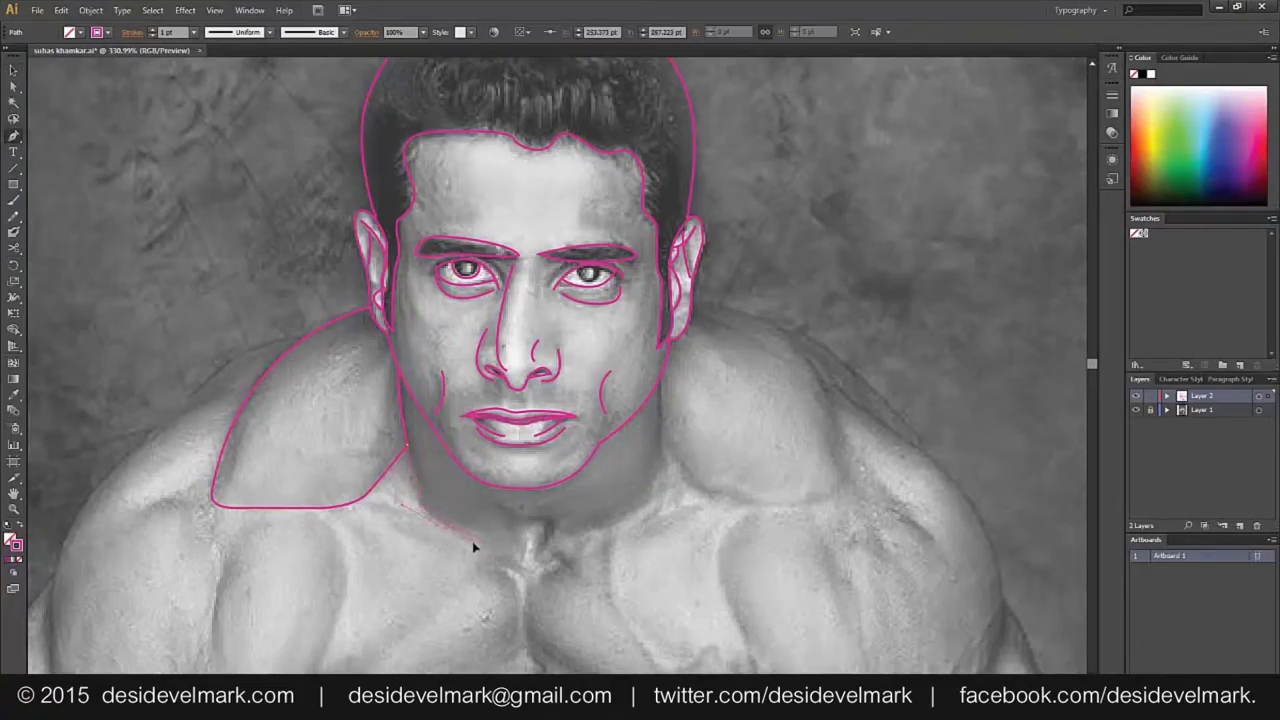
{"action": "left_click", "coordinate": [469, 540]}
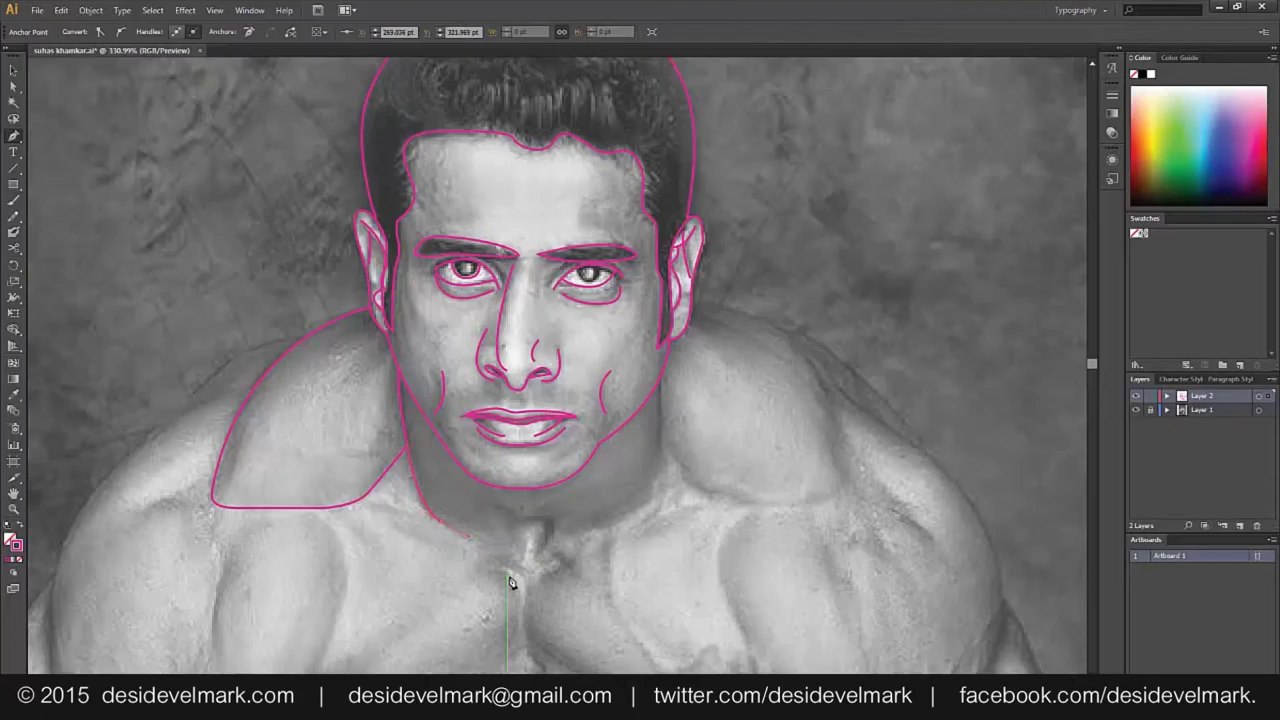
{"action": "left_click", "coordinate": [513, 637]}
{"action": "mouse_move", "coordinate": [508, 660]}
{"action": "left_mouse_down"}
{"action": "mouse_move", "coordinate": [529, 641]}
{"action": "mouse_move", "coordinate": [544, 405]}
{"action": "mouse_move", "coordinate": [530, 393]}
{"action": "left_mouse_up"}
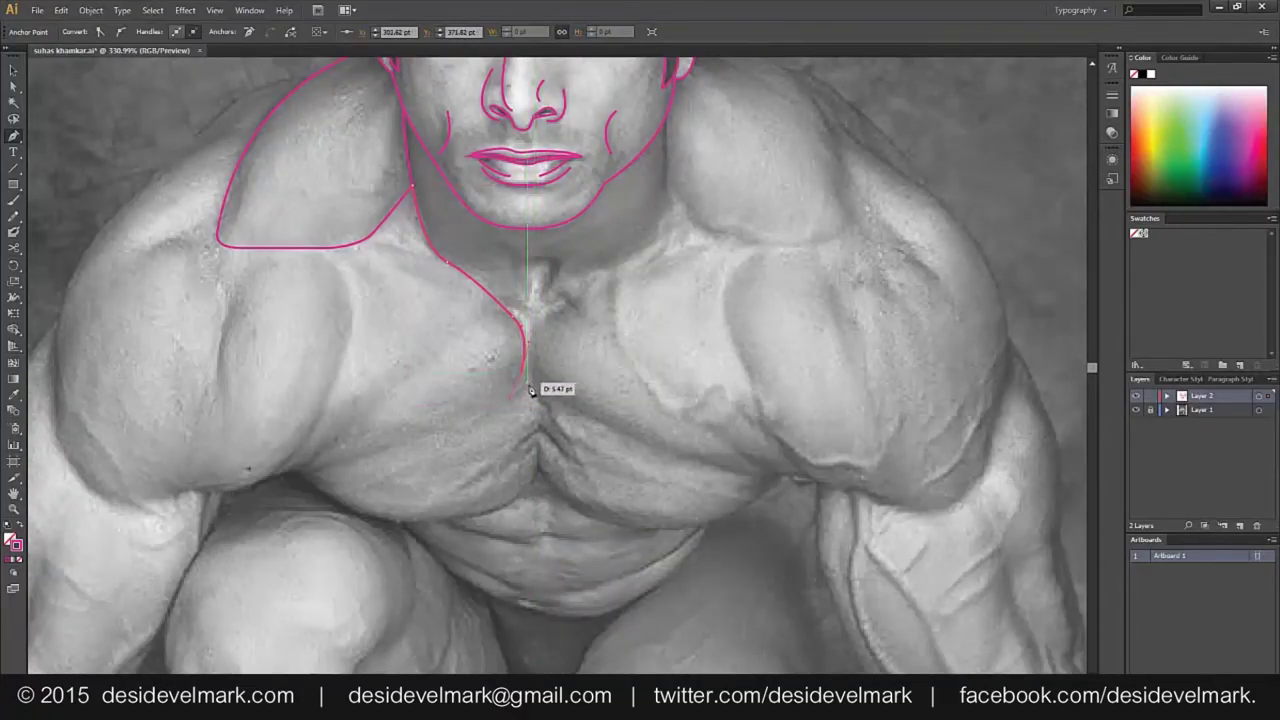
{"action": "key", "text": "ctrl+z"}
{"action": "left_click", "coordinate": [527, 388]}
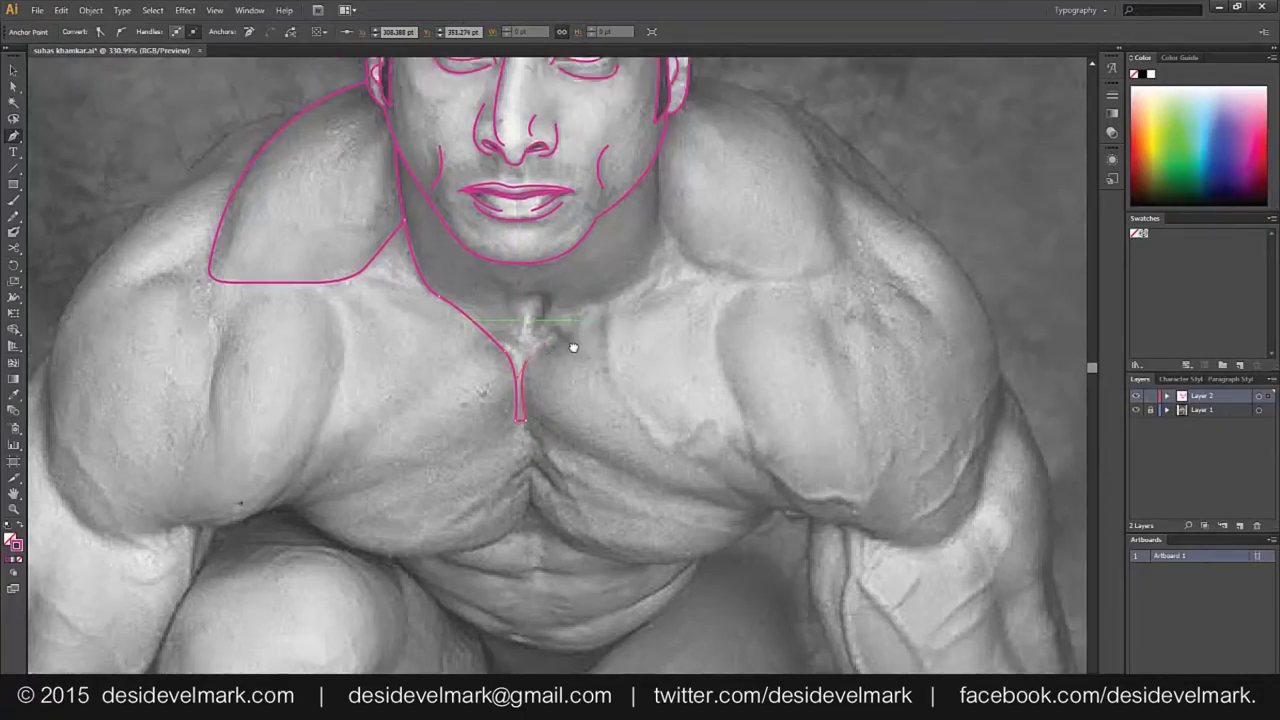
Draw the V back up the right side of the neck toward the jaw
{"action": "left_click_drag", "start_coordinate": [590, 295], "coordinate": [570, 345]}
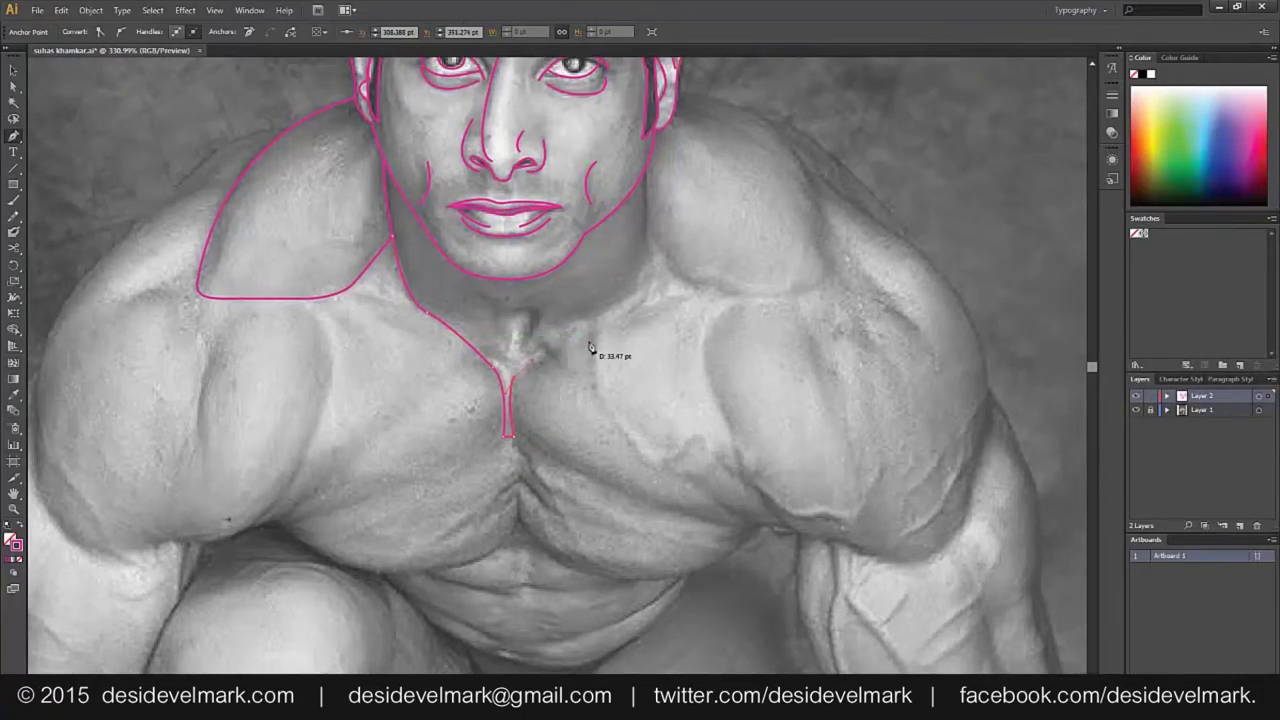
{"action": "left_click", "coordinate": [670, 285]}
{"action": "left_click", "coordinate": [606, 313]}
{"action": "key", "text": "v"}
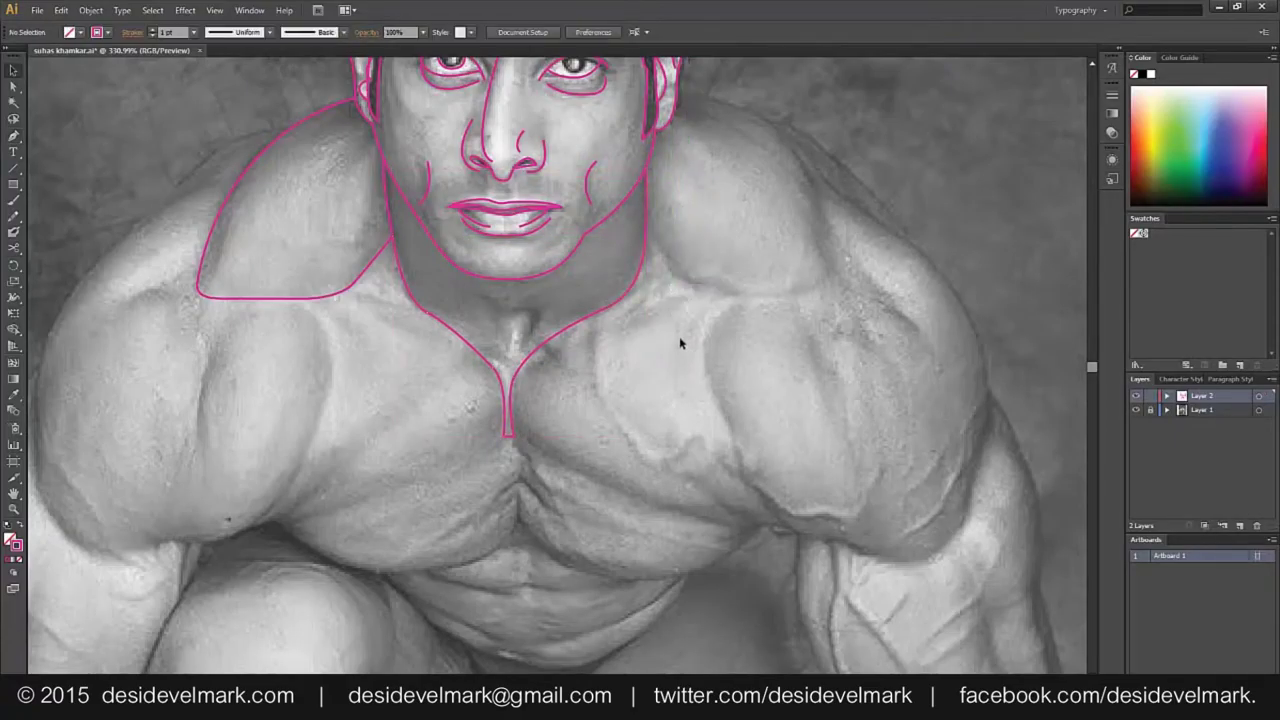
{"action": "left_click_drag", "start_coordinate": [680, 343], "coordinate": [691, 481]}
{"action": "key", "text": "p"}
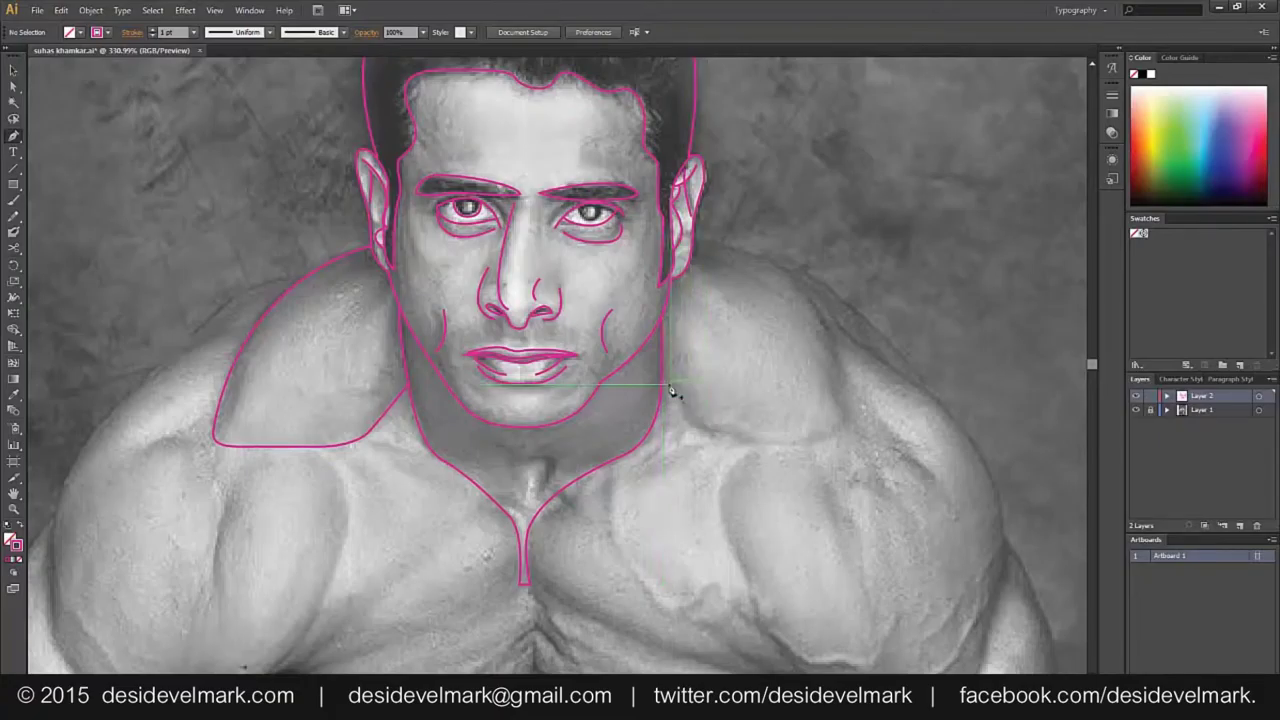
Trace the right shoulder outline from the jaw out to the shoulder edge and back up to the ear, redoing one misplaced segment
{"action": "left_click", "coordinate": [662, 380]}
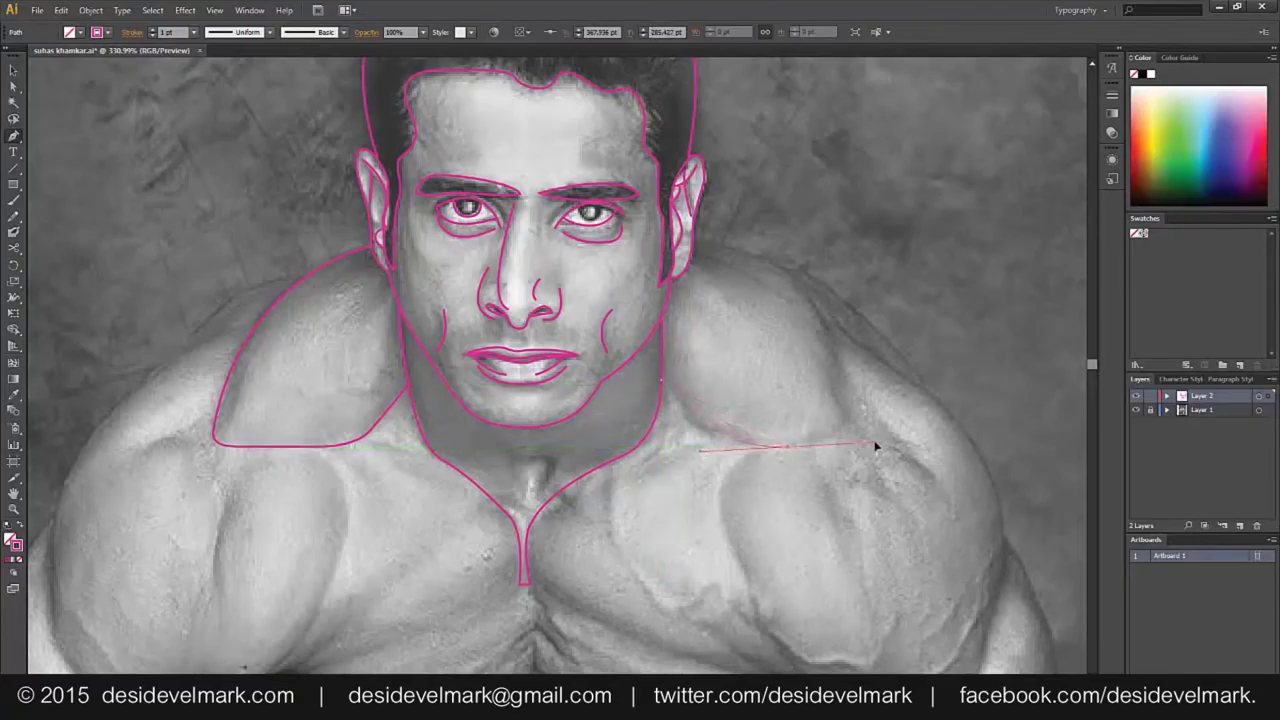
{"action": "mouse_move", "coordinate": [847, 424]}
{"action": "left_mouse_down"}
{"action": "mouse_move", "coordinate": [1004, 372]}
{"action": "mouse_move", "coordinate": [862, 373]}
{"action": "left_mouse_up"}
{"action": "left_click_drag", "start_coordinate": [757, 400], "coordinate": [703, 408]}
{"action": "left_click", "coordinate": [716, 434]}
{"action": "key", "text": "ctrl+z"}
{"action": "left_click_drag", "start_coordinate": [745, 437], "coordinate": [765, 458]}
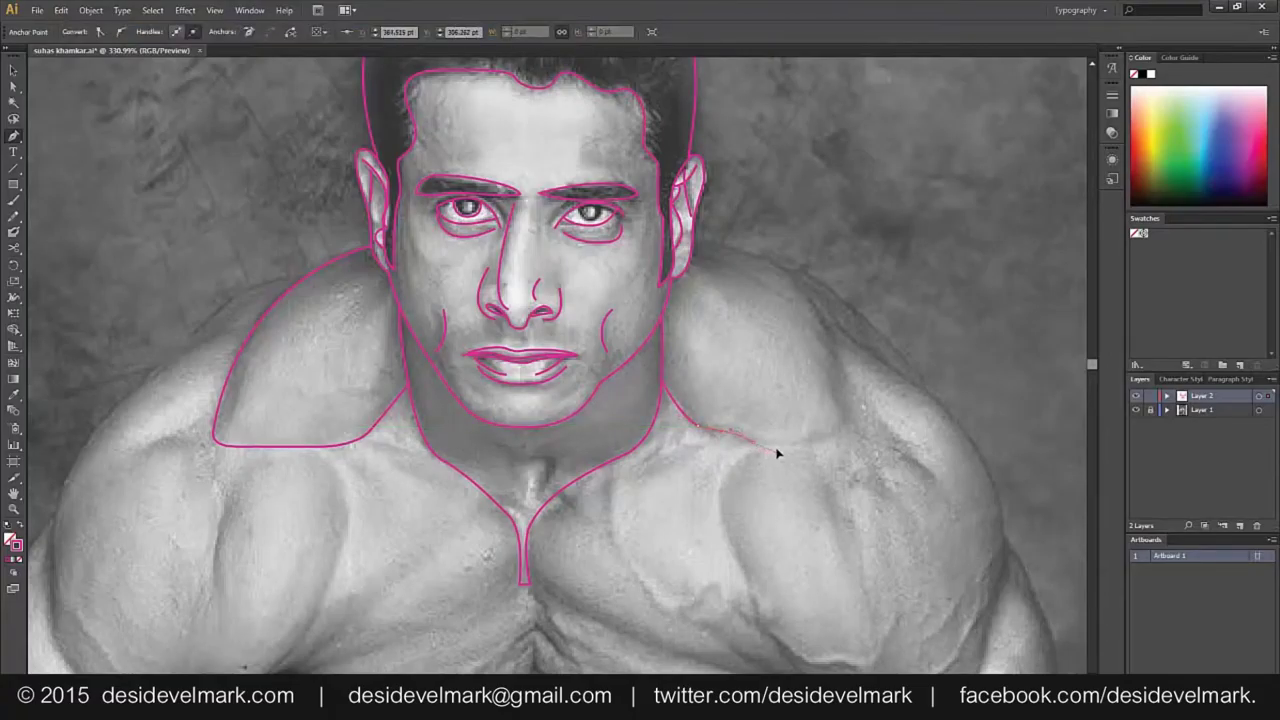
{"action": "left_click_drag", "start_coordinate": [845, 421], "coordinate": [852, 405]}
{"action": "left_click_drag", "start_coordinate": [728, 245], "coordinate": [620, 240]}
{"action": "left_click", "coordinate": [632, 572], "text": "ctrl"}
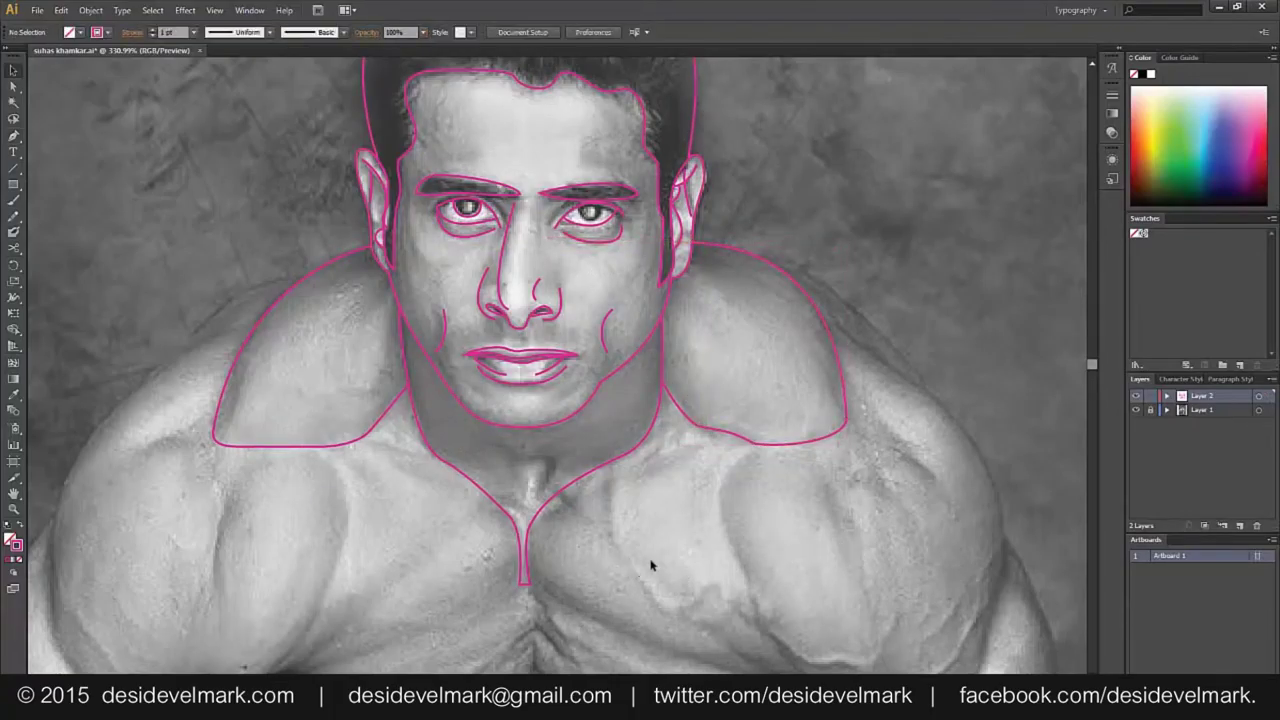
Draw a small curved loop marking the throat notch above the chest V
{"action": "scroll", "coordinate": [565, 585], "scroll_direction": "down", "scroll_amount": 3}
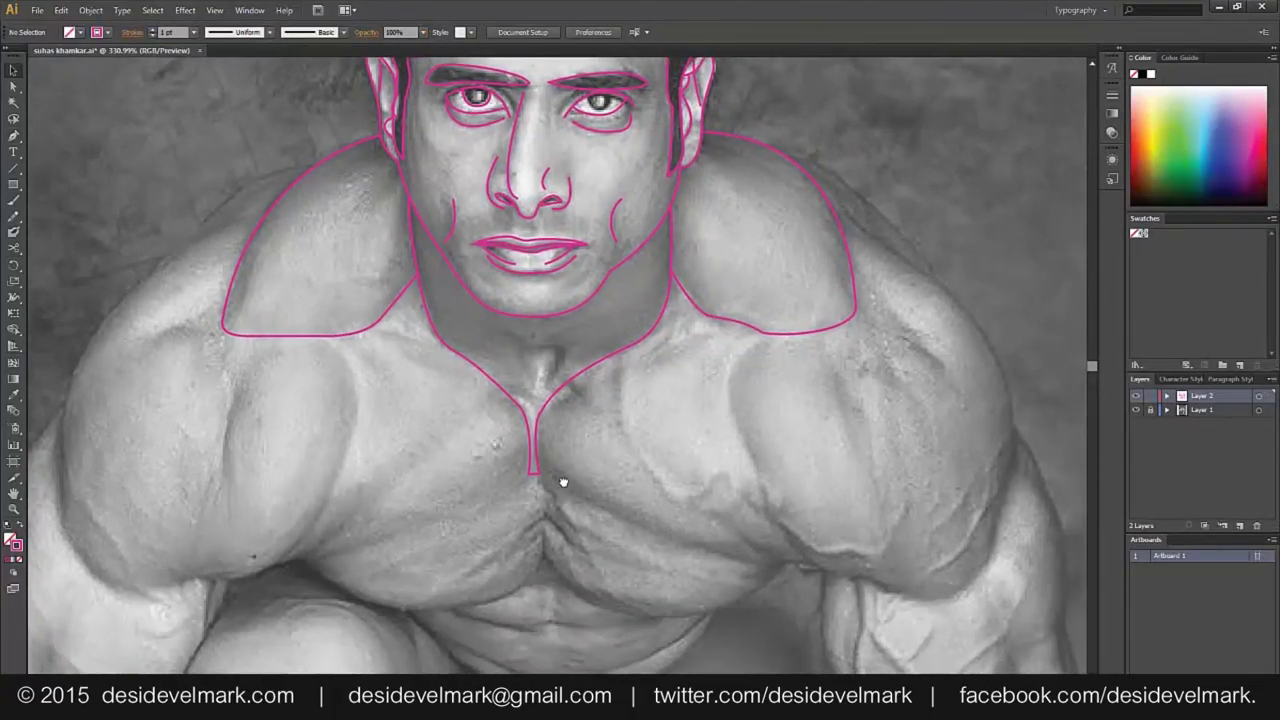
{"action": "key", "text": "p"}
{"action": "left_click", "coordinate": [482, 441]}
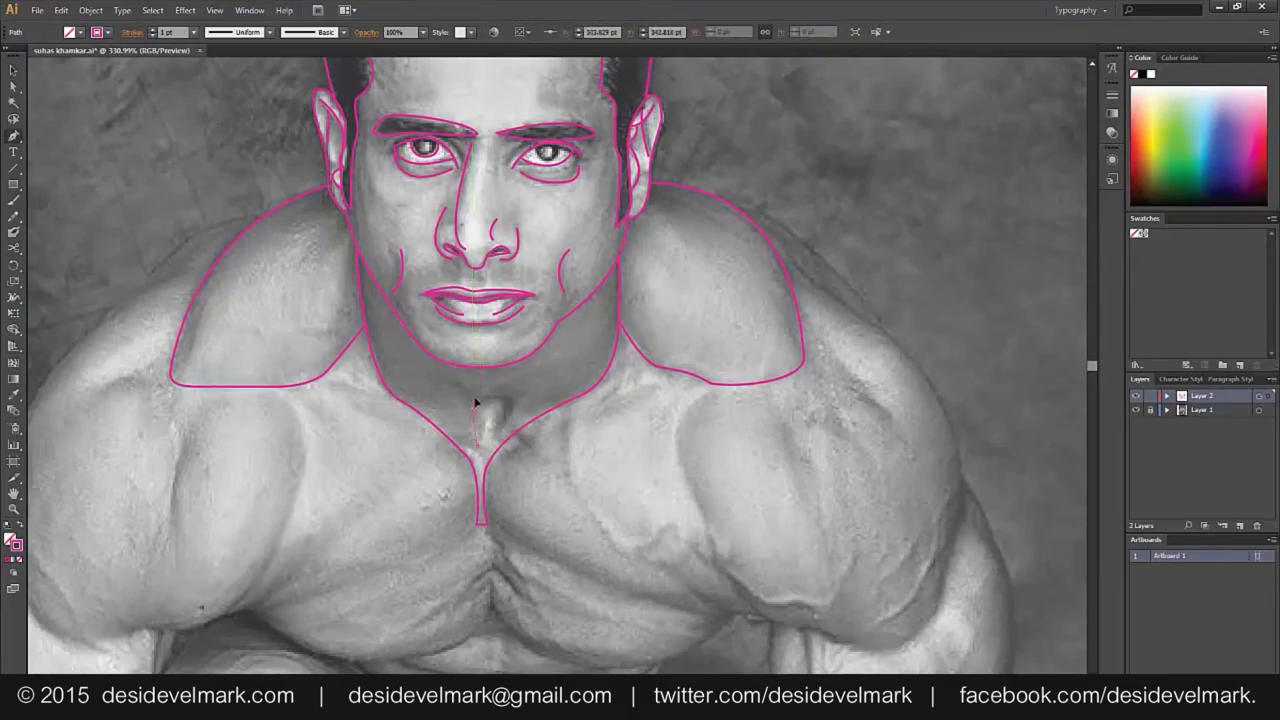
{"action": "left_click_drag", "start_coordinate": [483, 400], "coordinate": [505, 452]}
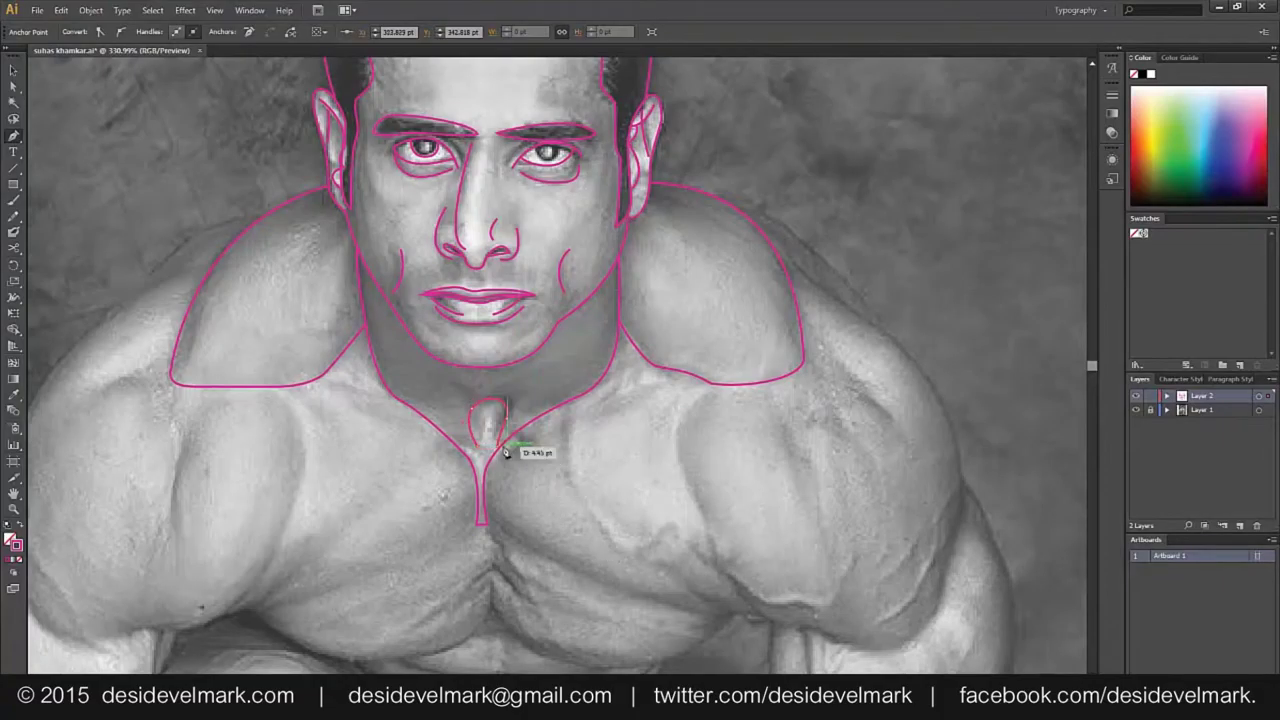
{"action": "left_click_drag", "start_coordinate": [505, 452], "coordinate": [478, 468]}
{"action": "left_click", "coordinate": [560, 540], "text": "ctrl"}
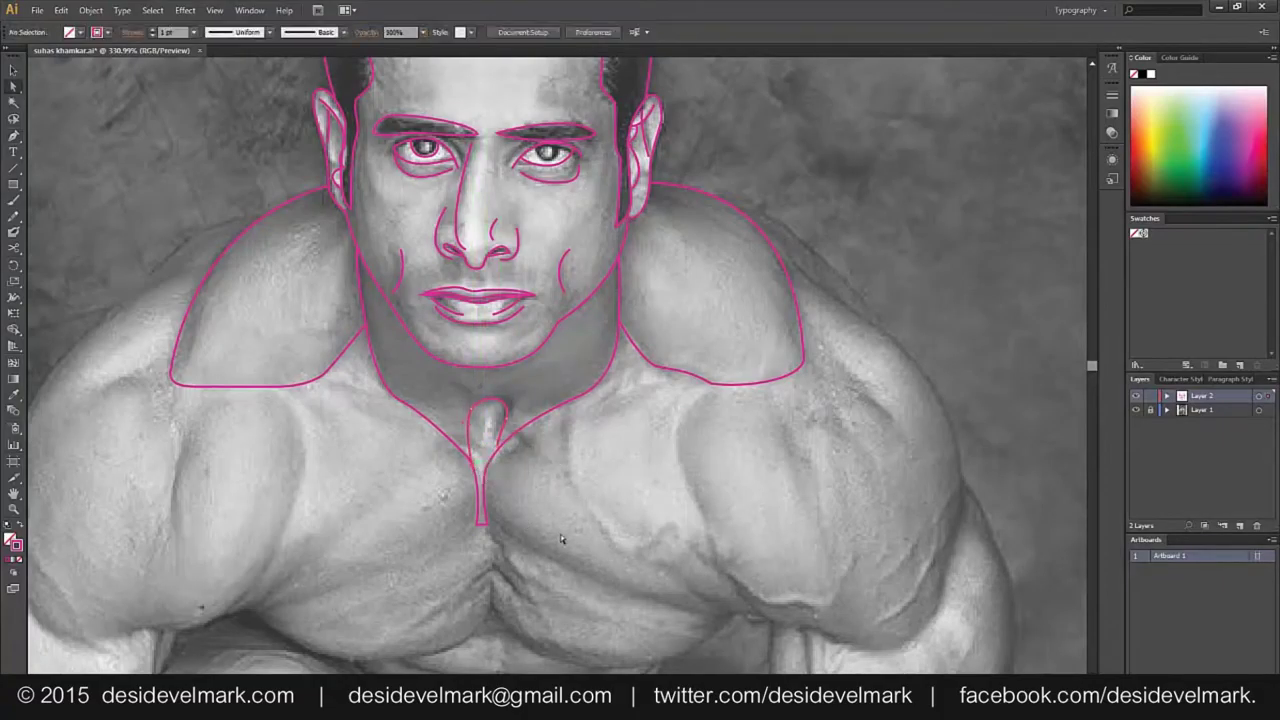
Zoom out to check the whole figure, then recenter on the face and chest
{"action": "key", "text": "ctrl+minus"}
{"action": "key", "text": "ctrl+minus"}
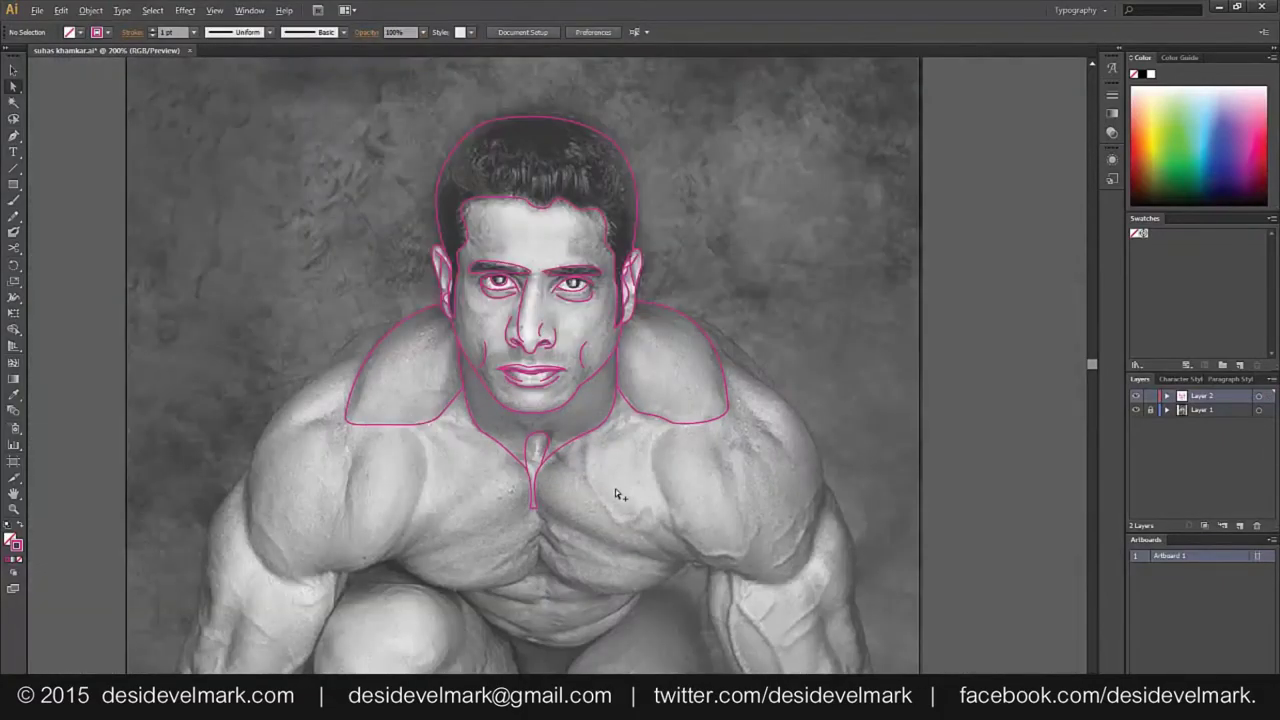
{"action": "key", "text": "ctrl+plus"}
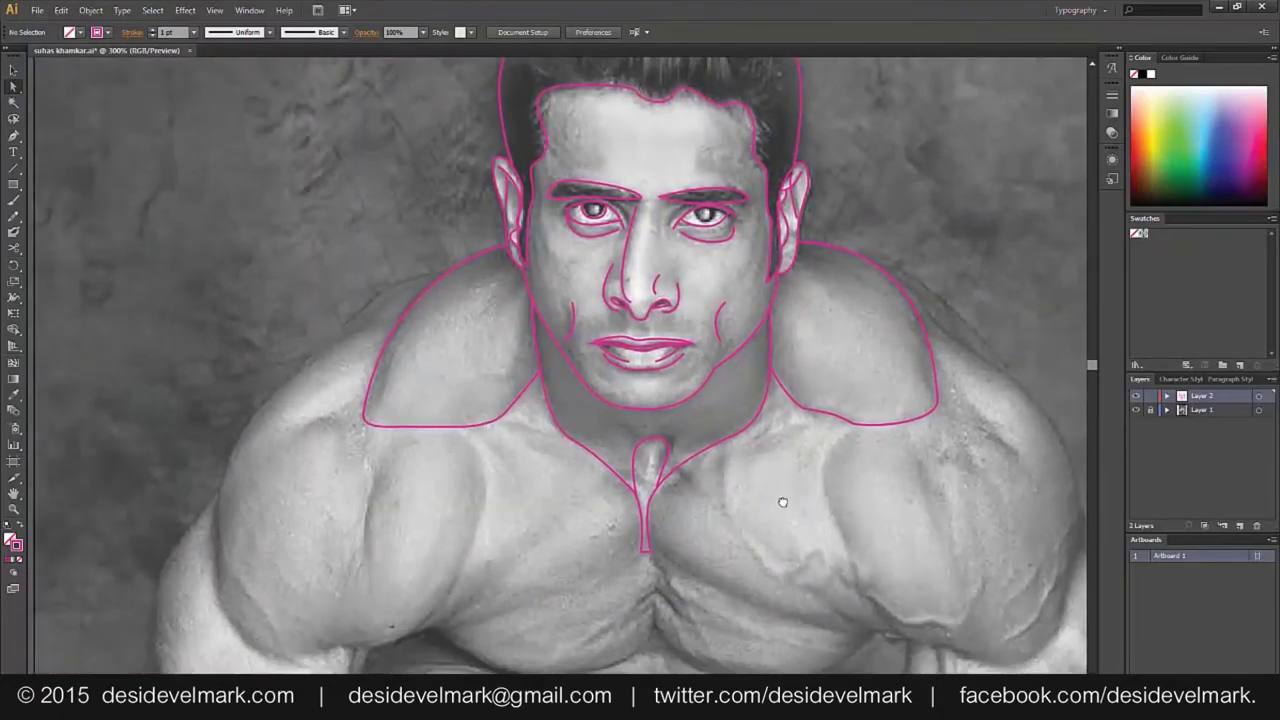
{"action": "left_click_drag", "start_coordinate": [608, 534], "coordinate": [816, 512]}
{"action": "key", "text": "p"}
{"action": "left_click", "coordinate": [372, 375]}
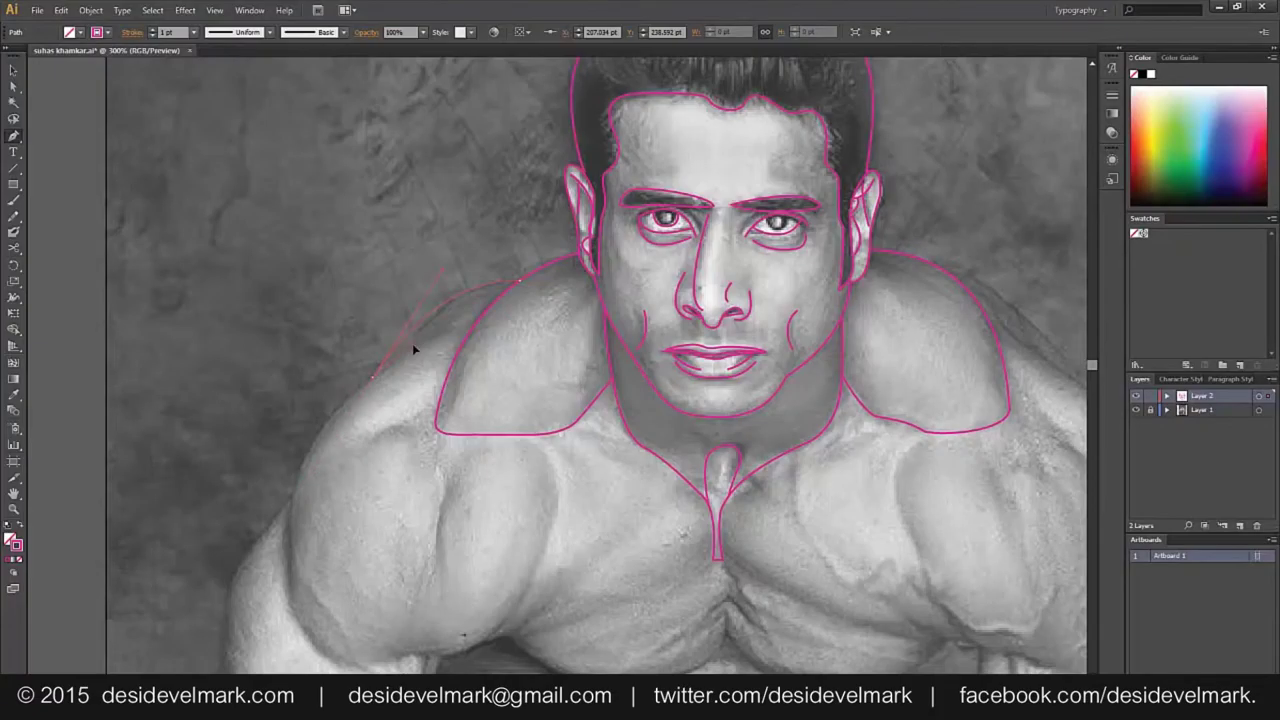
Trace the outer edge of the left shoulder and down the outer left arm
{"action": "left_click", "coordinate": [460, 345]}
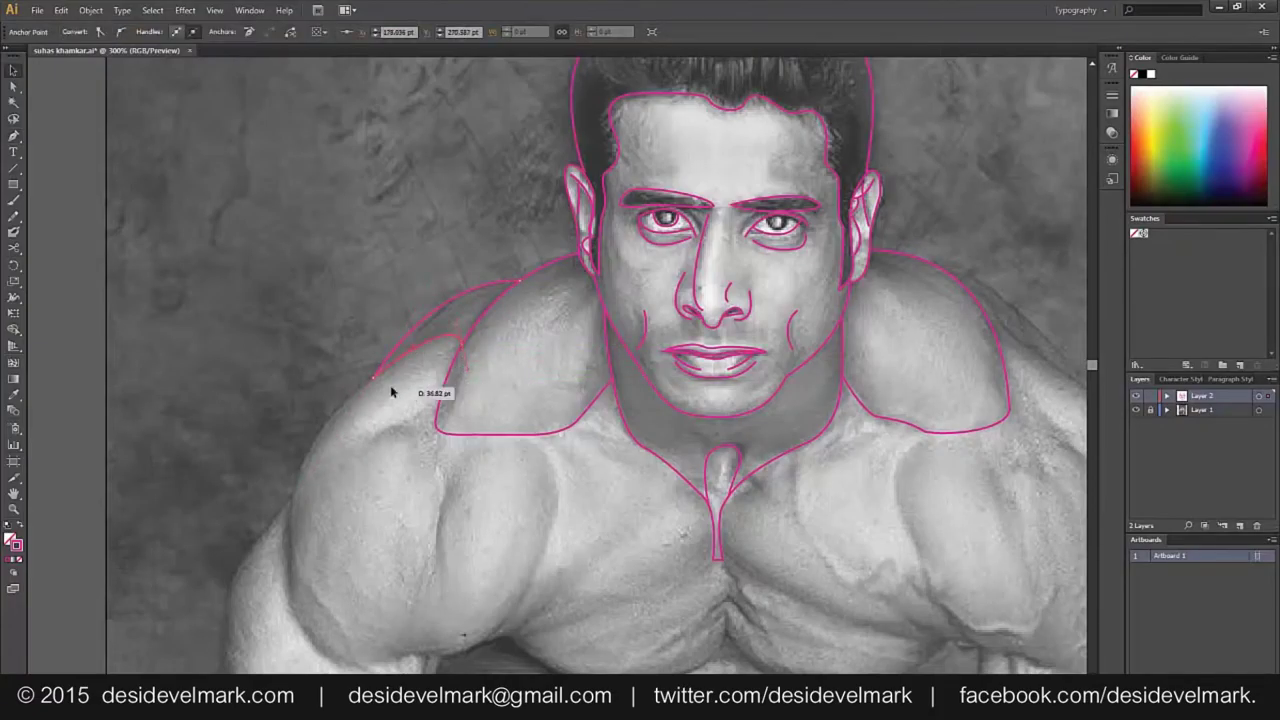
{"action": "left_click", "coordinate": [391, 391], "text": "ctrl"}
{"action": "left_click_drag", "start_coordinate": [391, 391], "coordinate": [371, 285]}
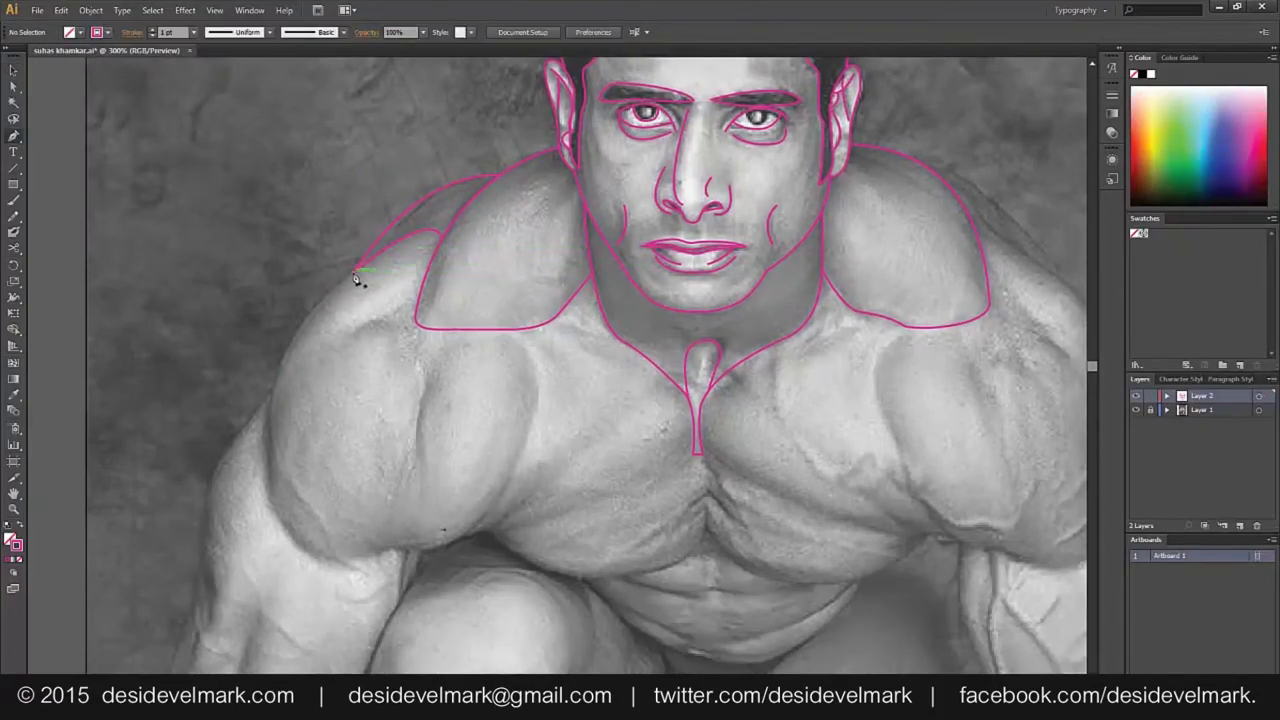
{"action": "left_click", "coordinate": [352, 270]}
{"action": "left_click_drag", "start_coordinate": [270, 407], "coordinate": [268, 484]}
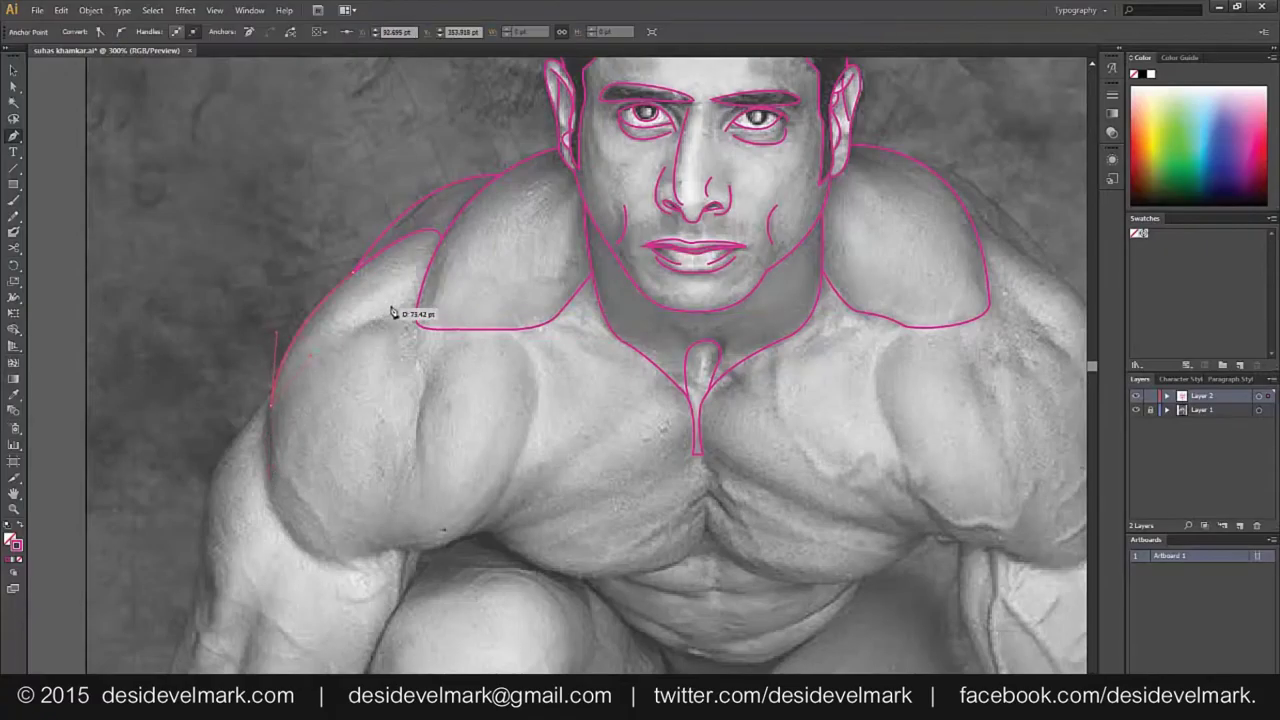
{"action": "left_click_drag", "start_coordinate": [420, 290], "coordinate": [430, 313]}
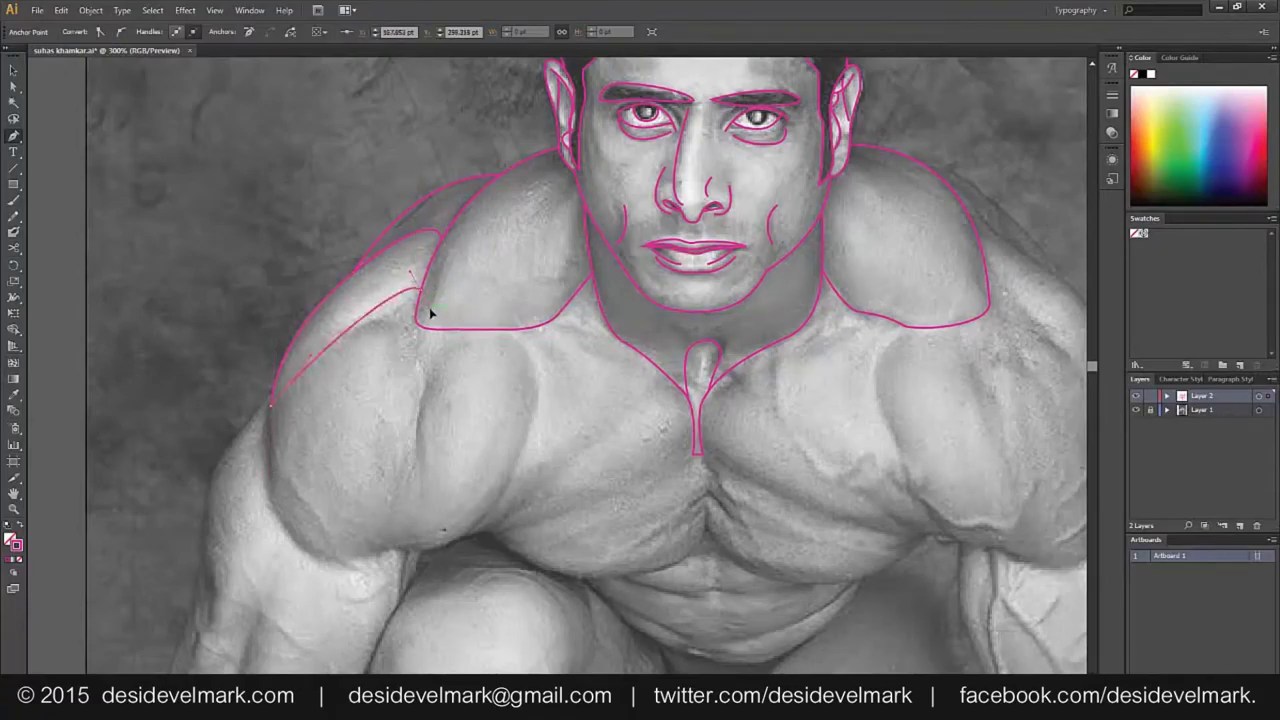
{"action": "left_click", "coordinate": [365, 382], "text": "ctrl"}
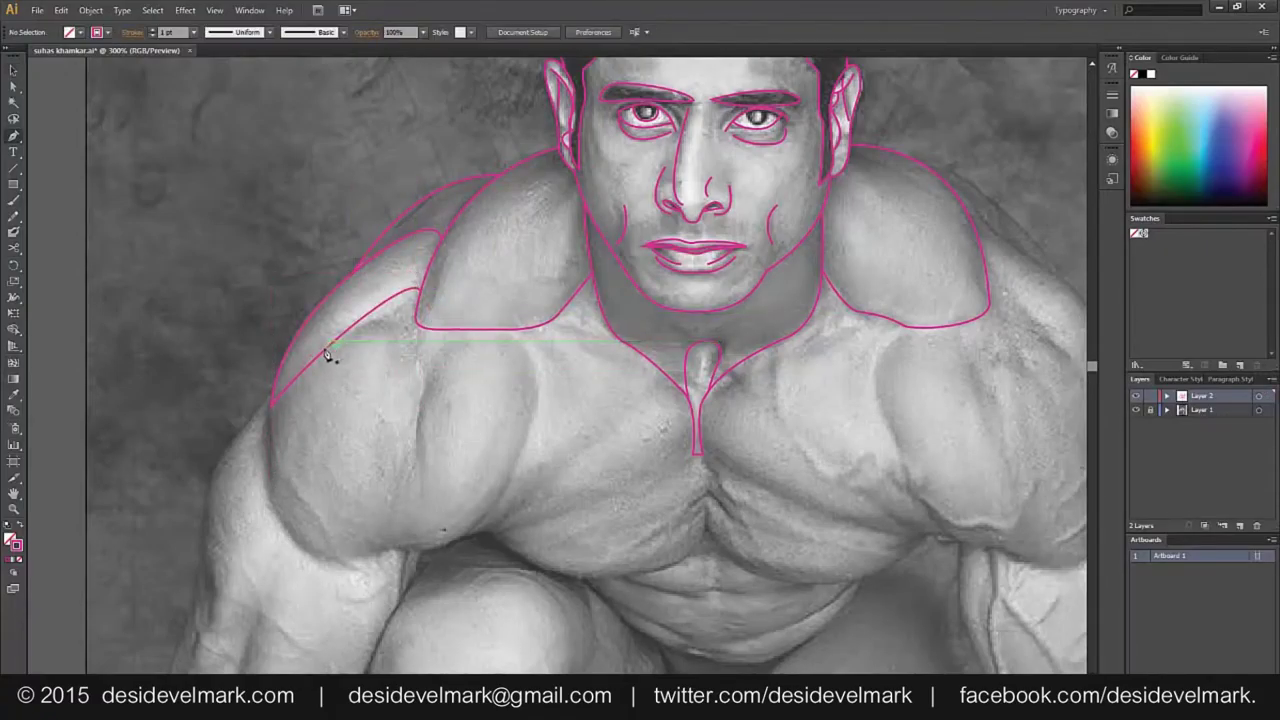
Outline the left deltoid as a closed curved shape down to the arm's lower edge
{"action": "left_click", "coordinate": [326, 348]}
{"action": "mouse_move", "coordinate": [395, 358]}
{"action": "left_mouse_down"}
{"action": "mouse_move", "coordinate": [398, 435]}
{"action": "mouse_move", "coordinate": [406, 364]}
{"action": "left_mouse_up"}
{"action": "left_click_drag", "start_coordinate": [407, 466], "coordinate": [402, 477]}
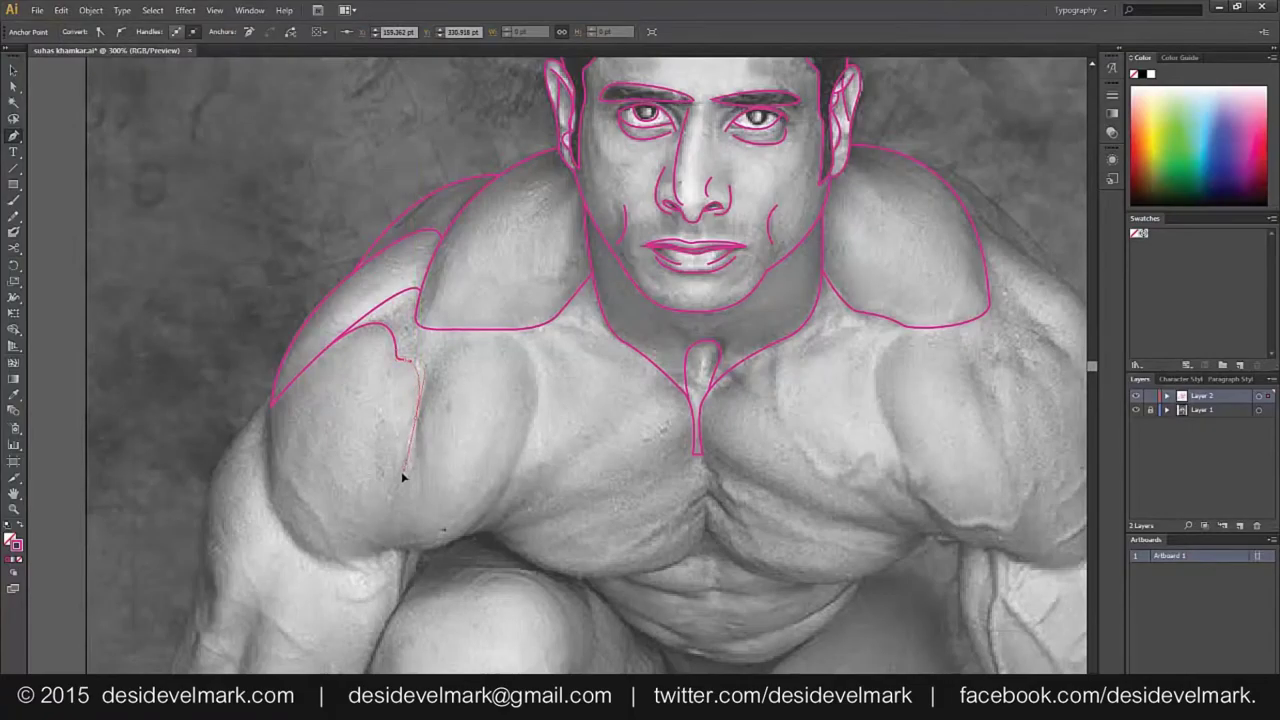
{"action": "left_click_drag", "start_coordinate": [391, 546], "coordinate": [396, 576]}
{"action": "left_click", "coordinate": [336, 563]}
{"action": "left_click_drag", "start_coordinate": [271, 405], "coordinate": [297, 263]}
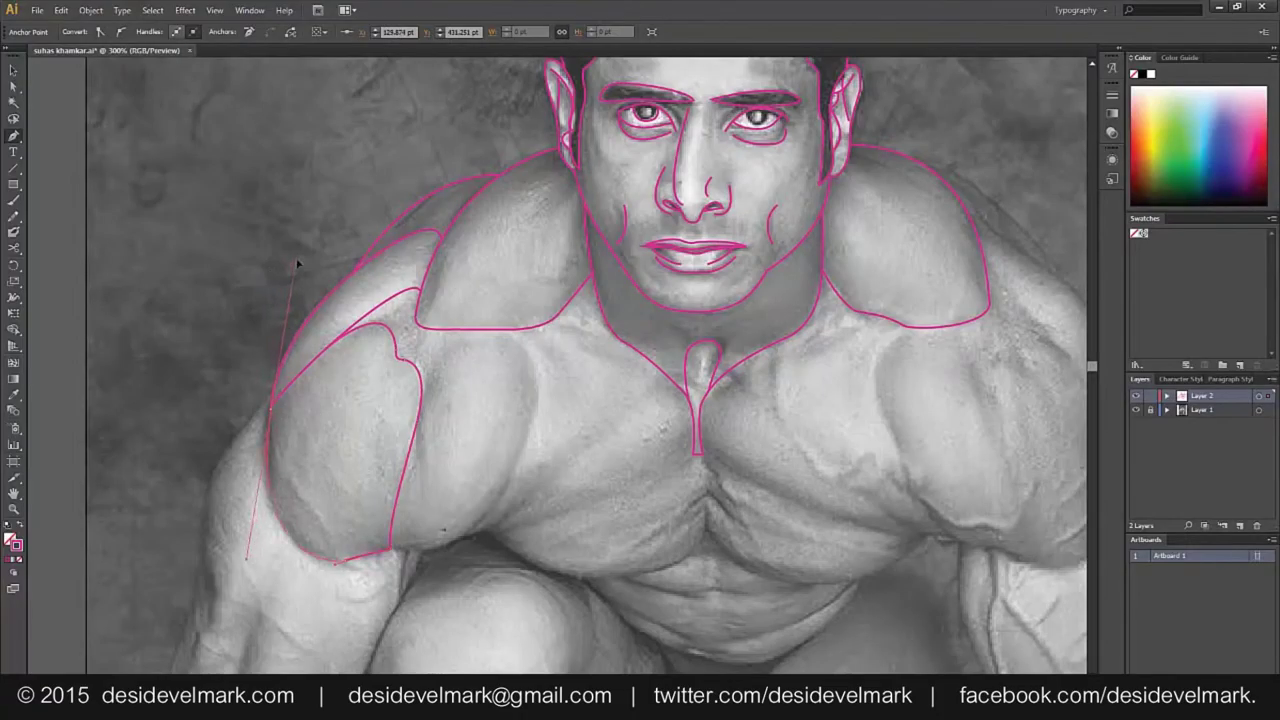
{"action": "key", "text": "v"}
{"action": "left_click", "coordinate": [470, 391]}
Lower the shoulder corner anchor and reshape the segment beside it
{"action": "key", "text": "p"}
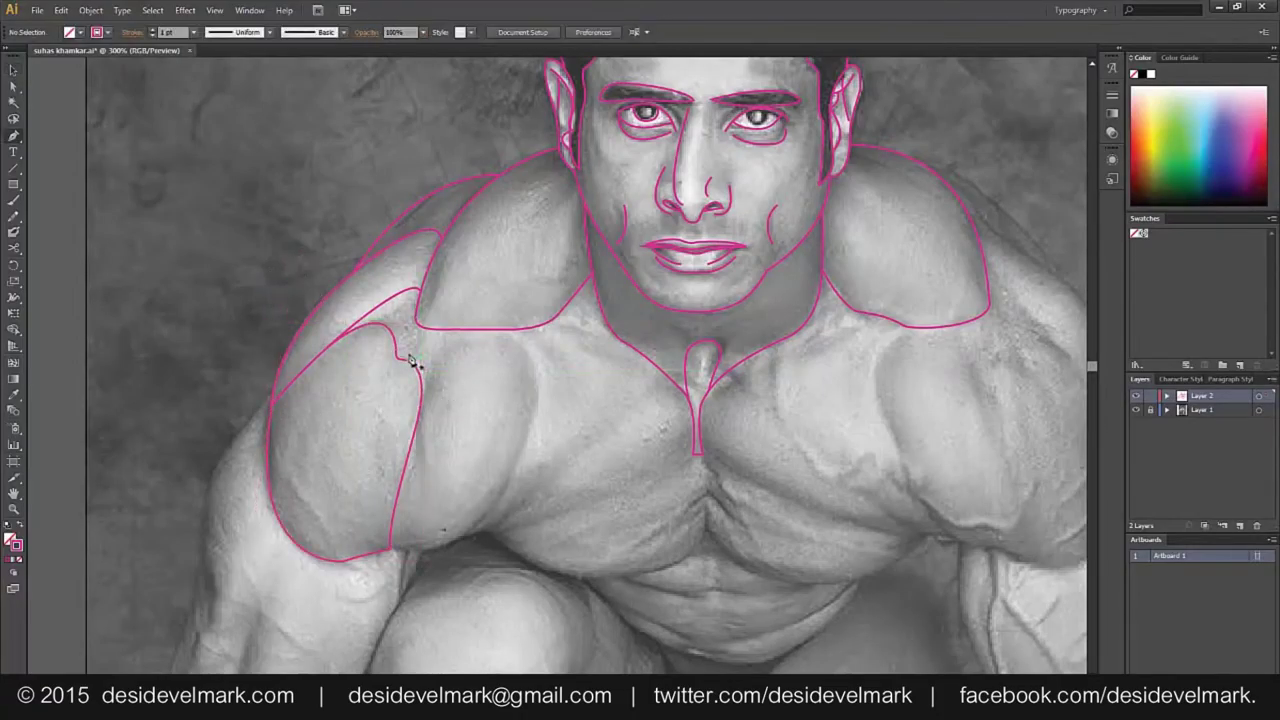
{"action": "left_click_drag", "start_coordinate": [420, 330], "coordinate": [414, 343]}
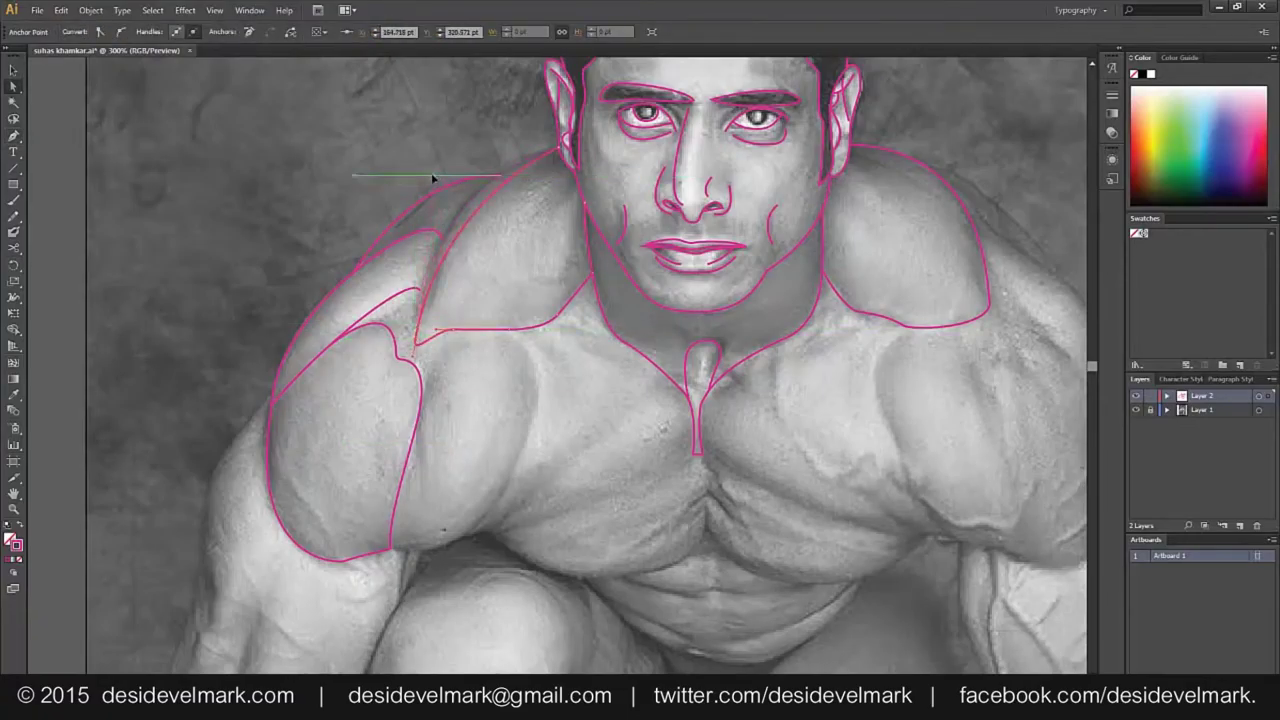
{"action": "left_click_drag", "start_coordinate": [454, 329], "coordinate": [456, 345]}
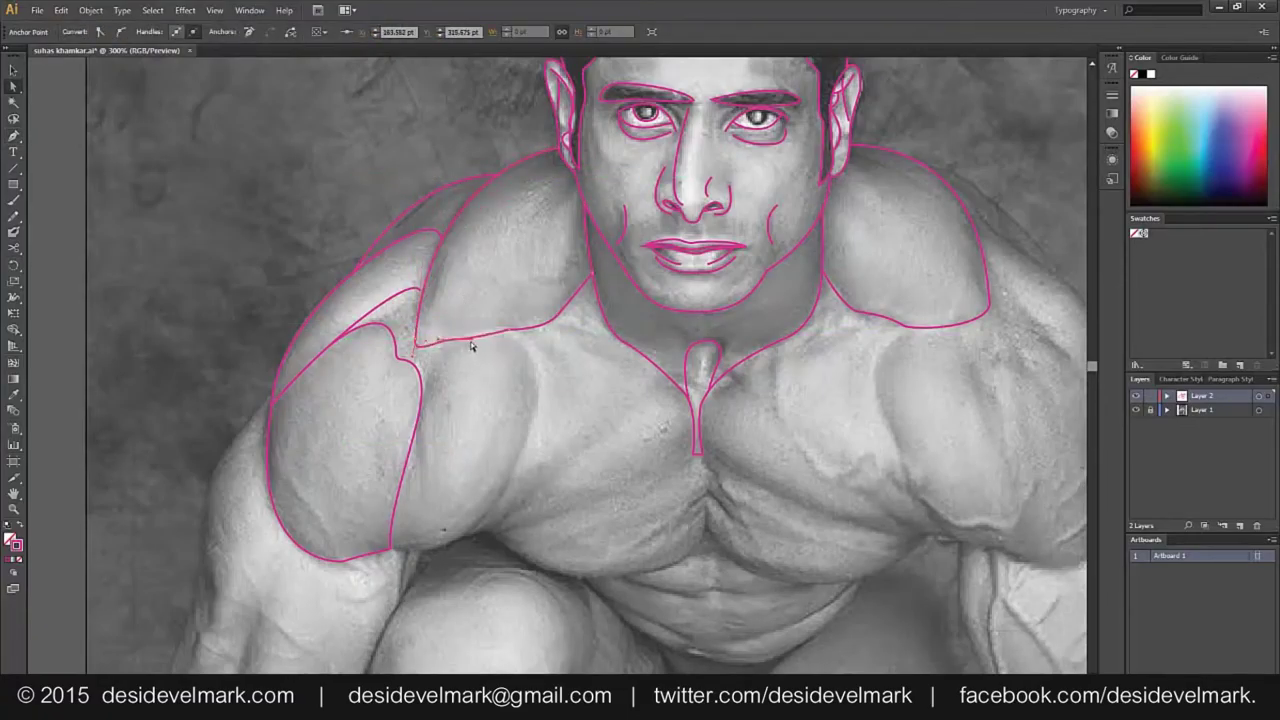
{"action": "key", "text": "p"}
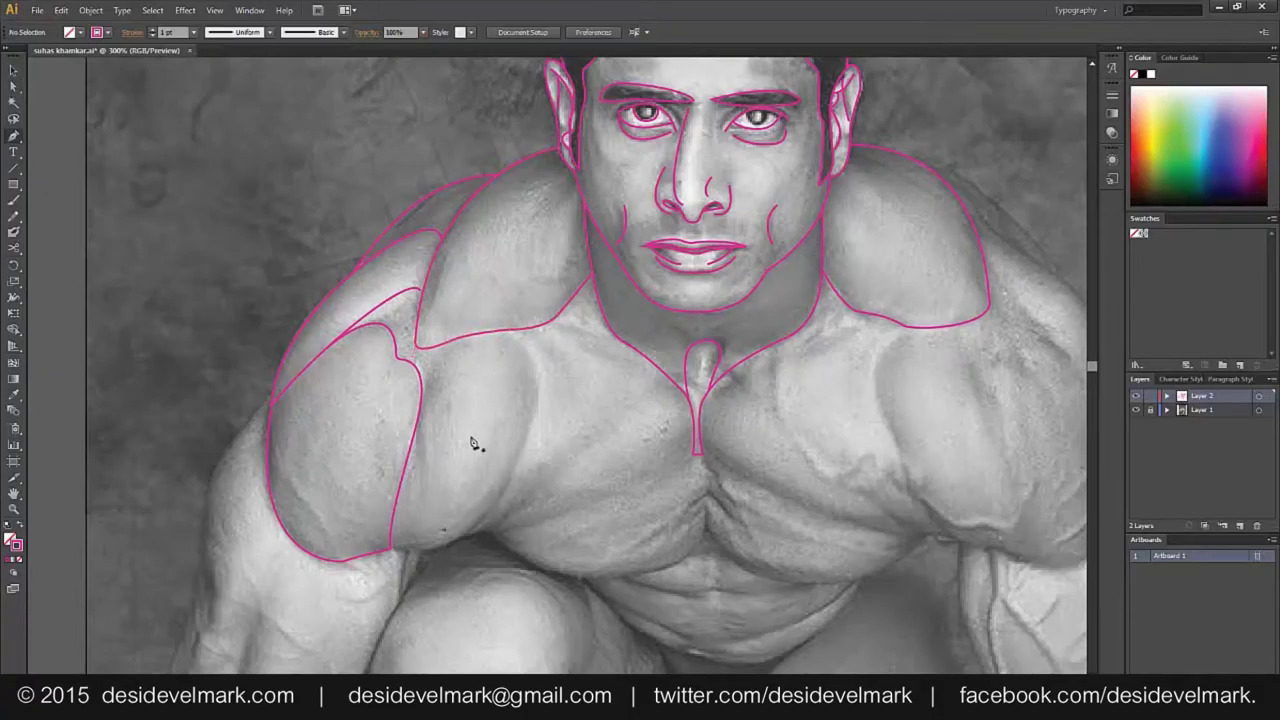
{"action": "left_click_drag", "start_coordinate": [423, 491], "coordinate": [452, 348]}
Outline the second muscle lobe down the front of the left upper arm beside the deltoid
{"action": "mouse_move", "coordinate": [539, 387]}
{"action": "left_mouse_down"}
{"action": "mouse_move", "coordinate": [558, 475]}
{"action": "mouse_move", "coordinate": [520, 416]}
{"action": "left_mouse_up"}
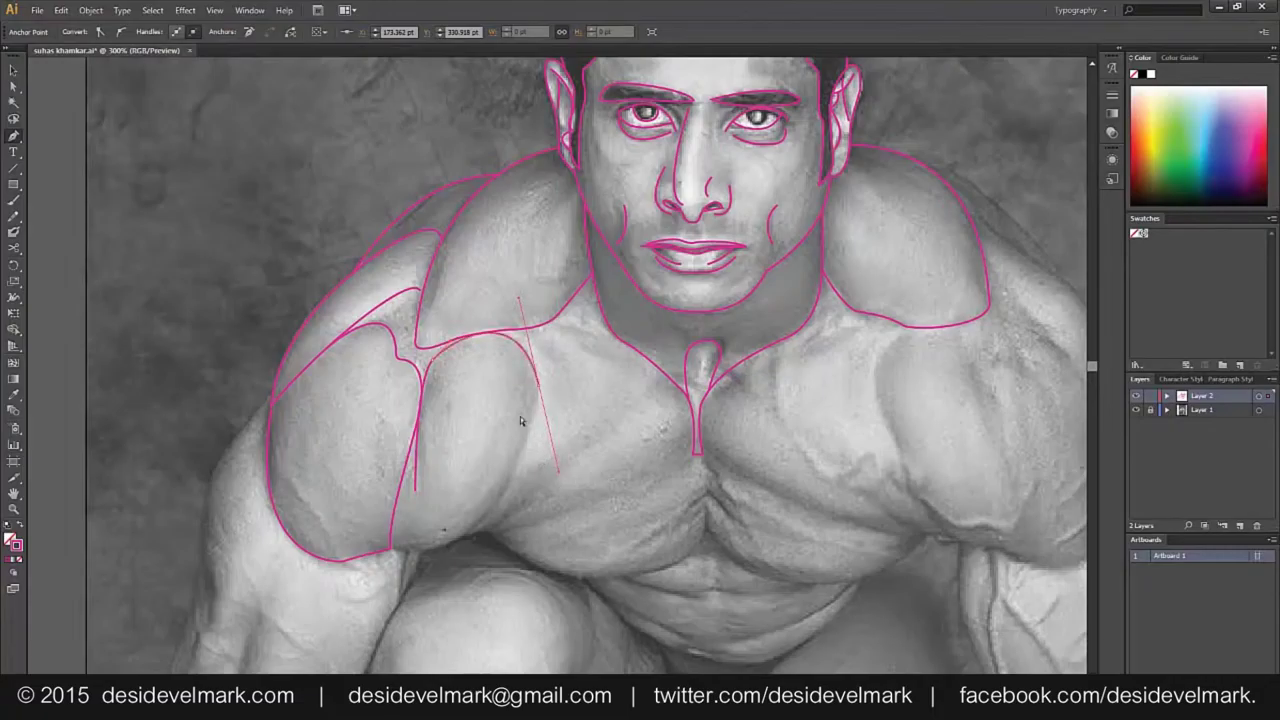
{"action": "mouse_move", "coordinate": [514, 334]}
{"action": "left_mouse_down"}
{"action": "mouse_move", "coordinate": [540, 398]}
{"action": "mouse_move", "coordinate": [533, 467]}
{"action": "left_mouse_up"}
{"action": "left_click_drag", "start_coordinate": [451, 547], "coordinate": [401, 557]}
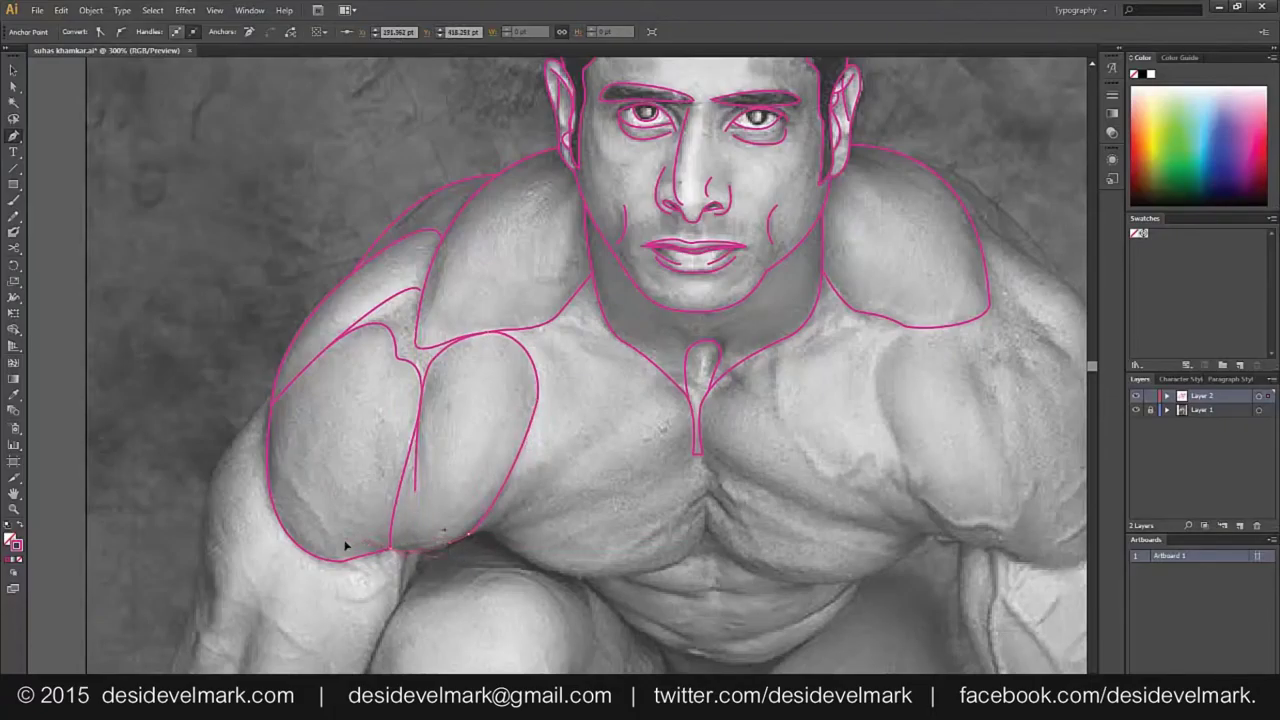
{"action": "left_click", "coordinate": [403, 487]}
{"action": "left_click", "coordinate": [418, 496]}
{"action": "left_click_drag", "start_coordinate": [423, 500], "coordinate": [415, 377]}
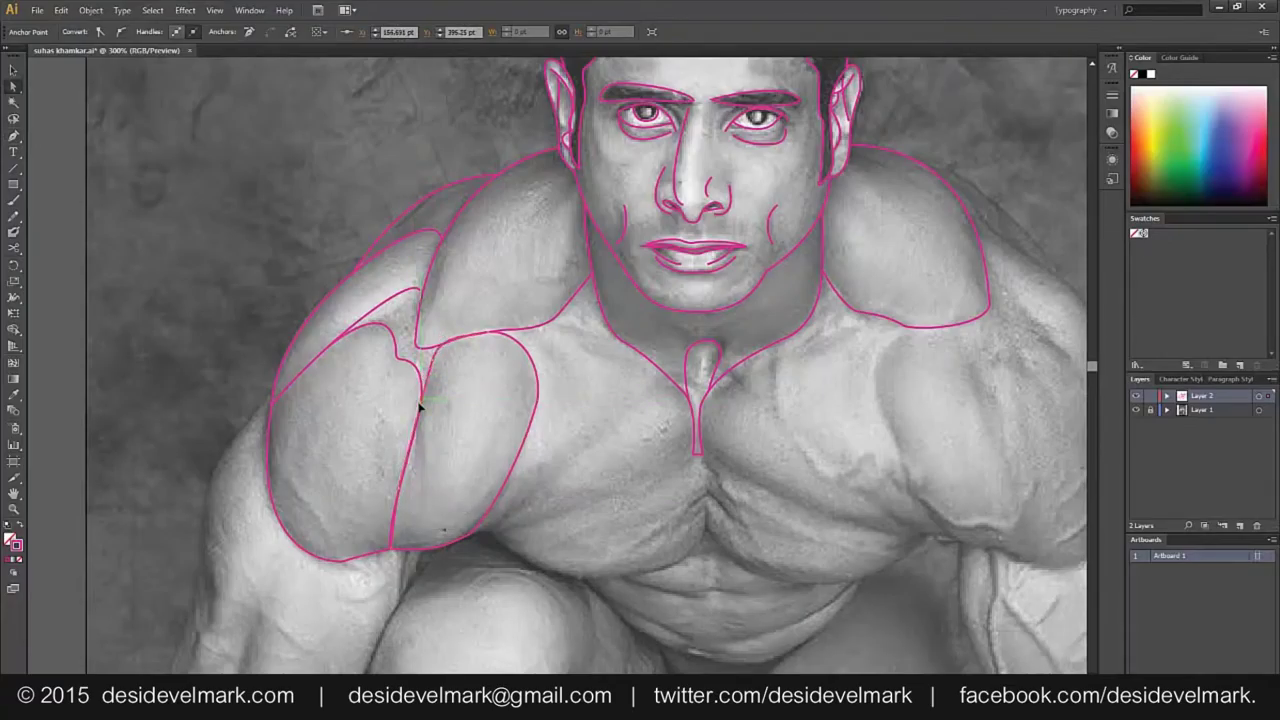
{"action": "left_click", "coordinate": [645, 433]}
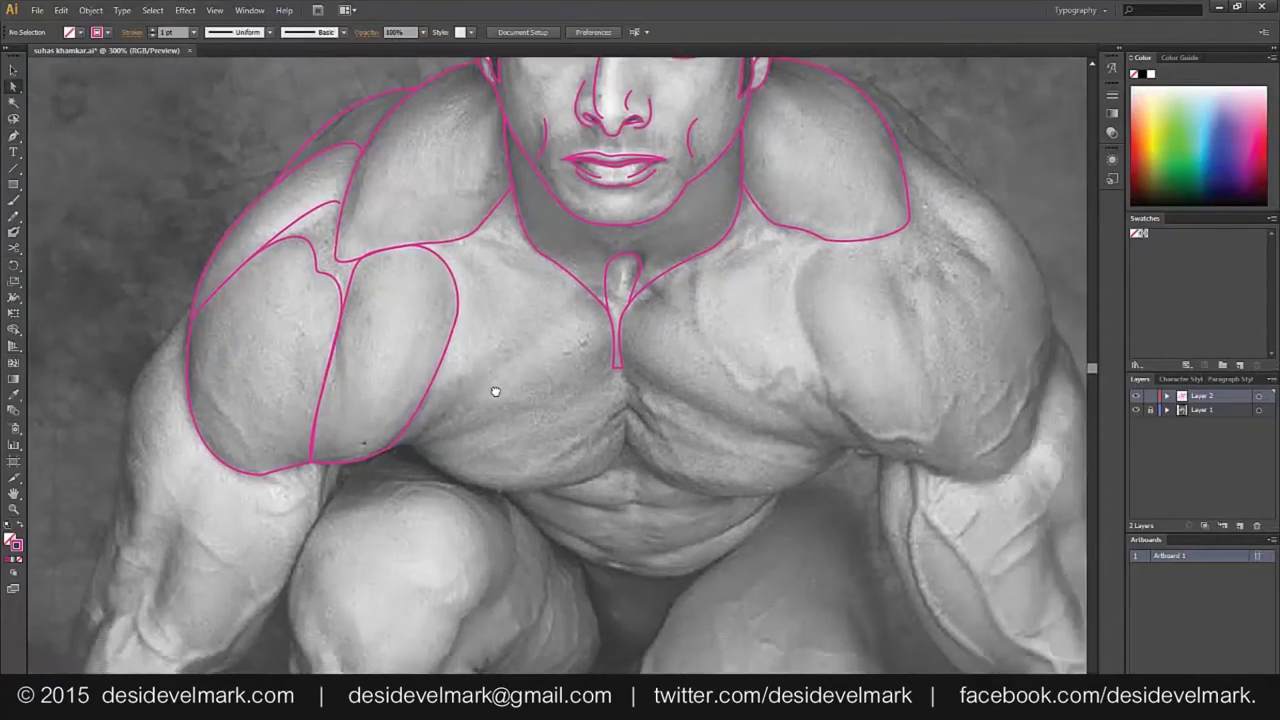
Draw a crescent curve along the muscle's inner edge, ending on the arm's lower outline
{"action": "left_click_drag", "start_coordinate": [645, 433], "coordinate": [397, 295]}
{"action": "left_click", "coordinate": [363, 280]}
{"action": "left_click_drag", "start_coordinate": [408, 348], "coordinate": [409, 400]}
{"action": "left_click", "coordinate": [342, 466]}
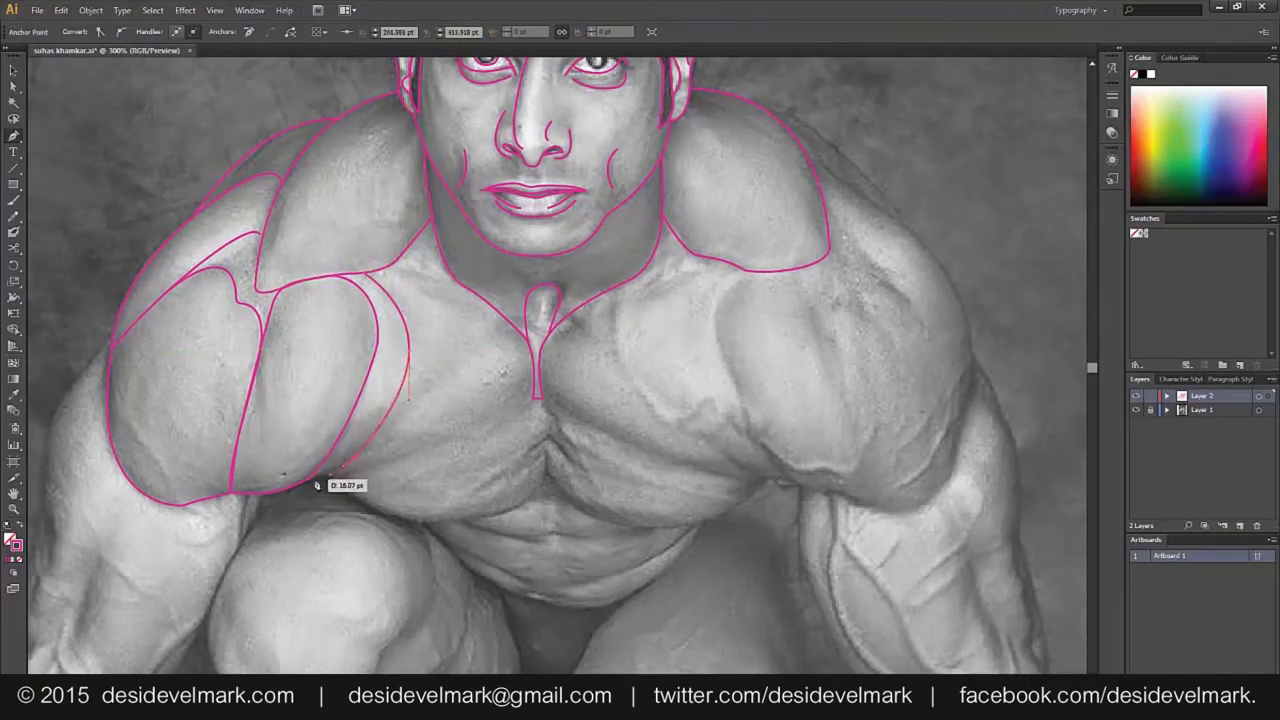
{"action": "left_click", "coordinate": [420, 505], "text": "ctrl"}
{"action": "key", "text": "p"}
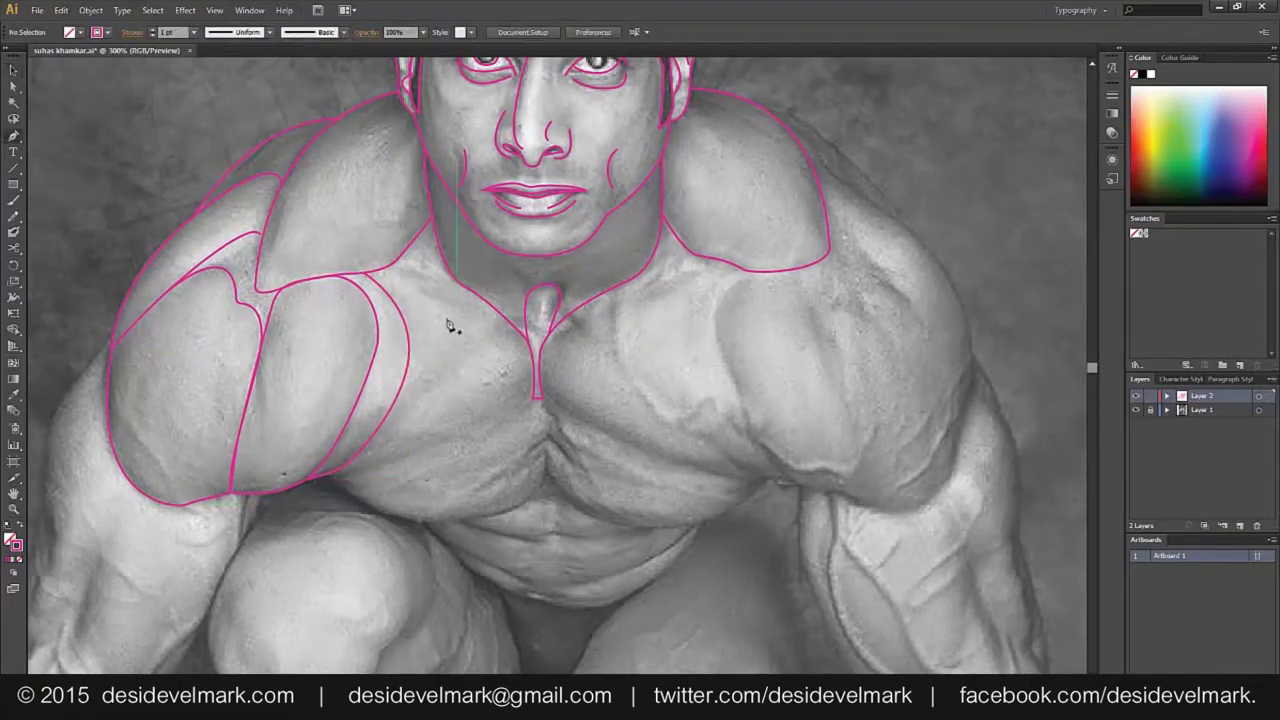
{"action": "left_click_drag", "start_coordinate": [400, 270], "coordinate": [507, 318]}
Finish the short chest line and draw a diagonal fibre line from the sternum to the arm outline
{"action": "left_click", "coordinate": [507, 318]}
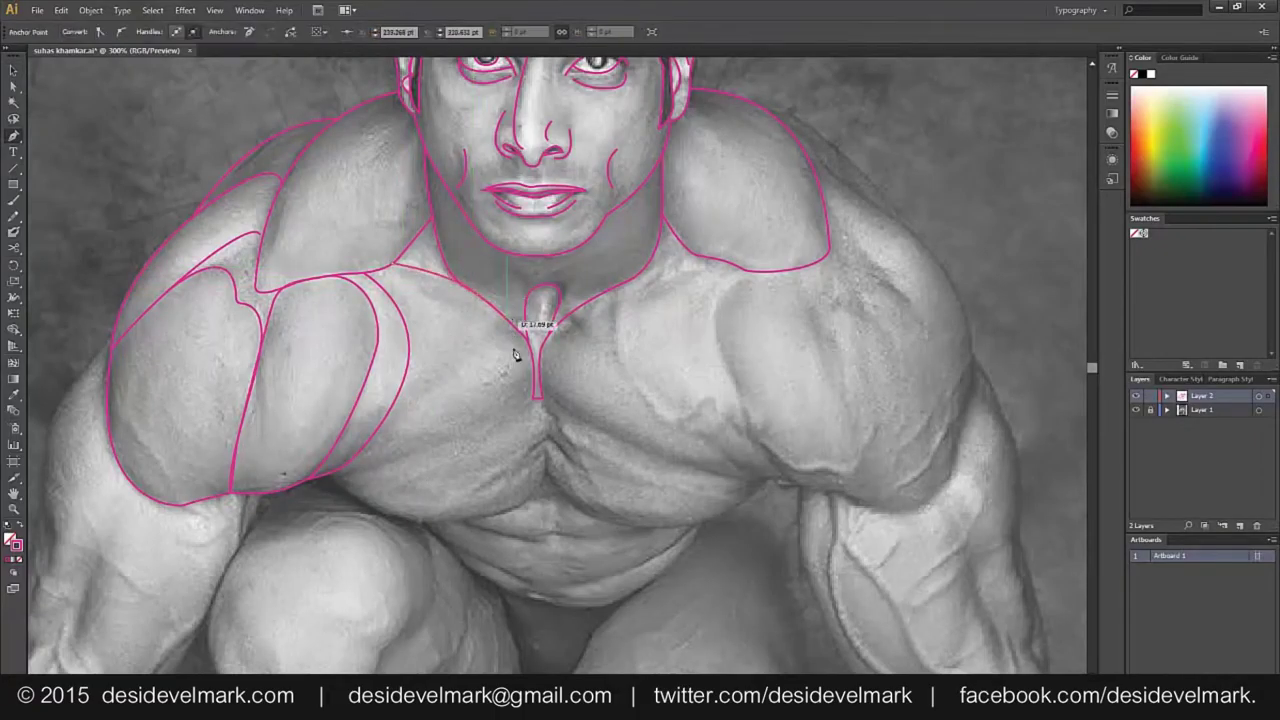
{"action": "left_click", "coordinate": [463, 363], "text": "ctrl"}
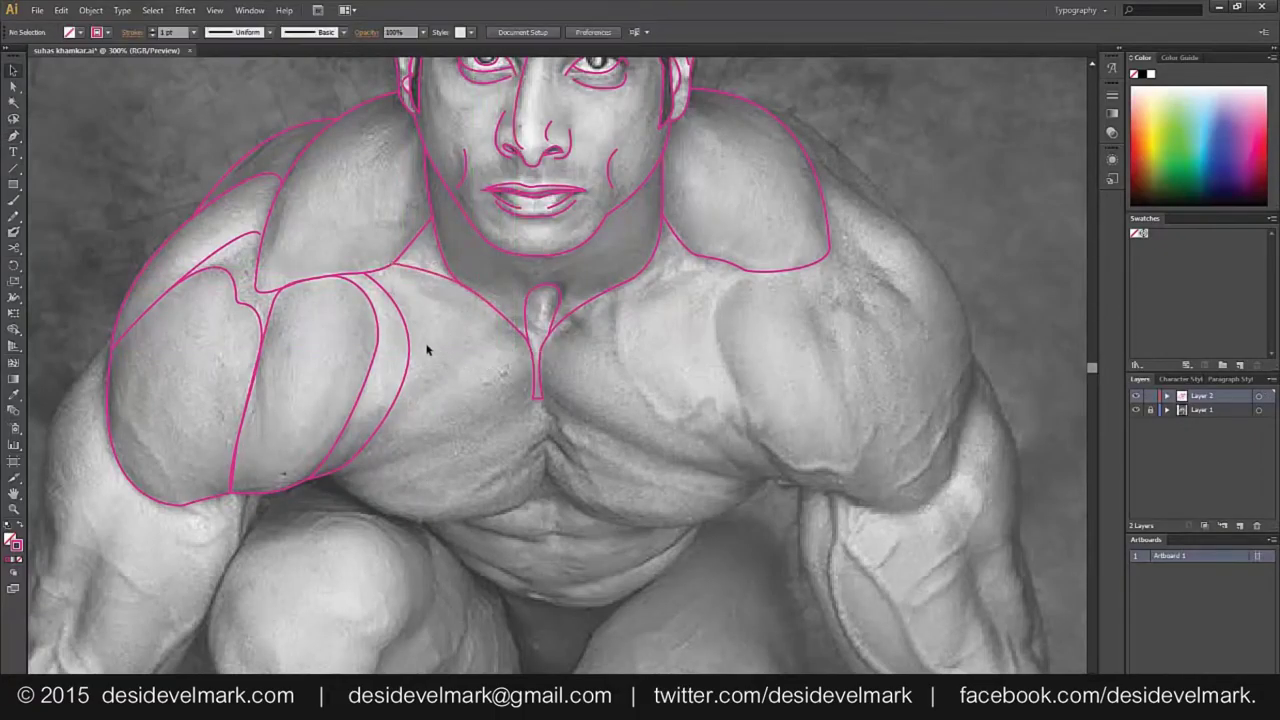
{"action": "left_click", "coordinate": [500, 318]}
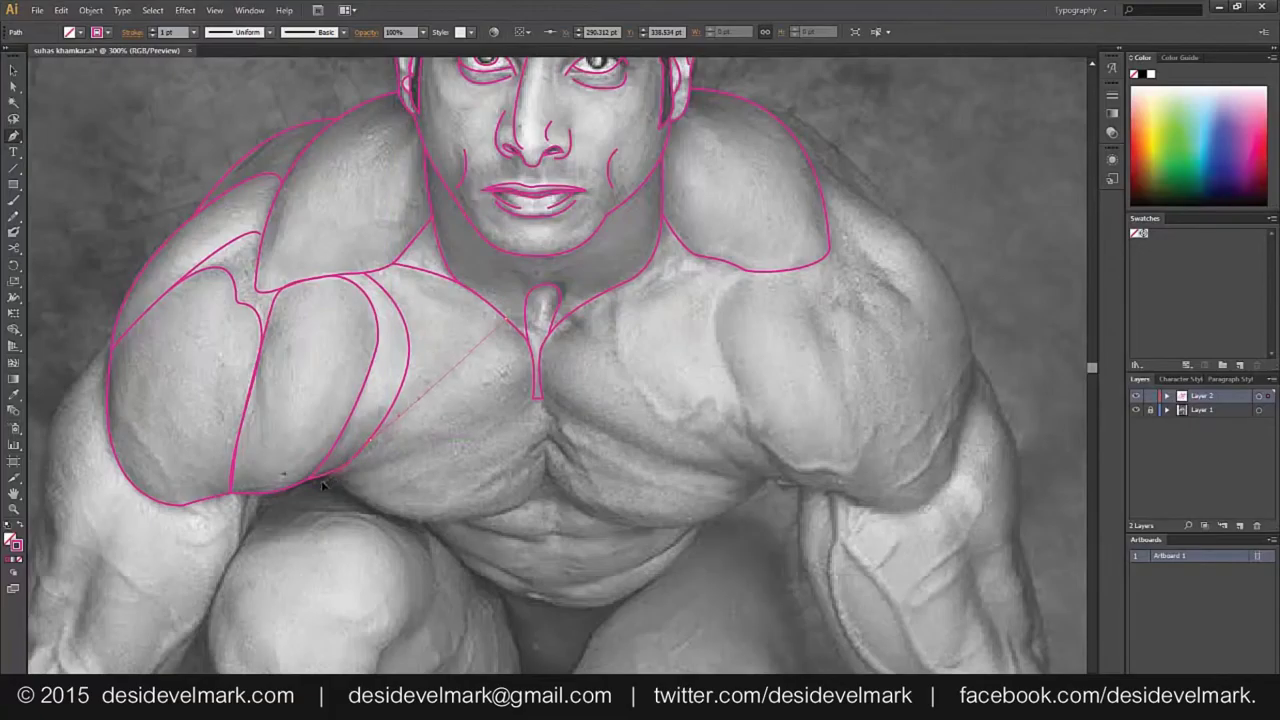
{"action": "left_click", "coordinate": [368, 438]}
{"action": "left_click", "coordinate": [500, 486], "text": "ctrl"}
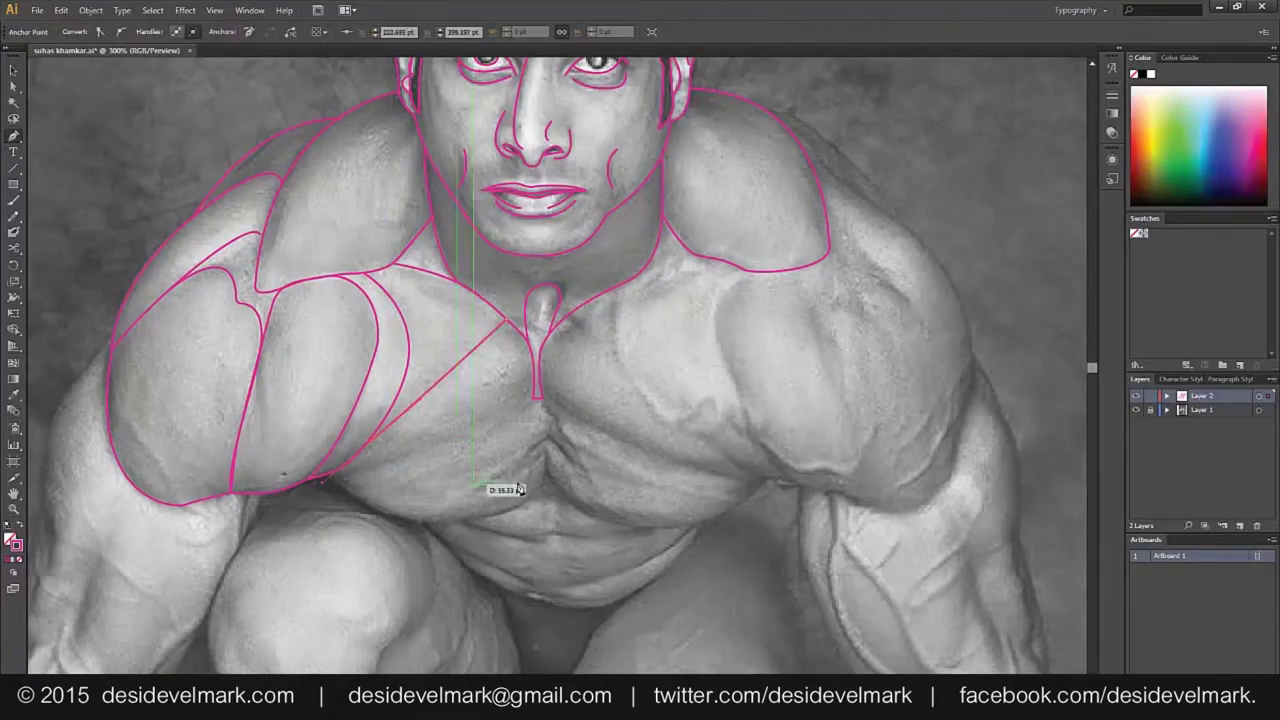
Draw a curved lower pectoral line to the arm outline, undoing one misplaced segment
{"action": "left_click", "coordinate": [536, 400]}
{"action": "left_click_drag", "start_coordinate": [316, 480], "coordinate": [376, 506]}
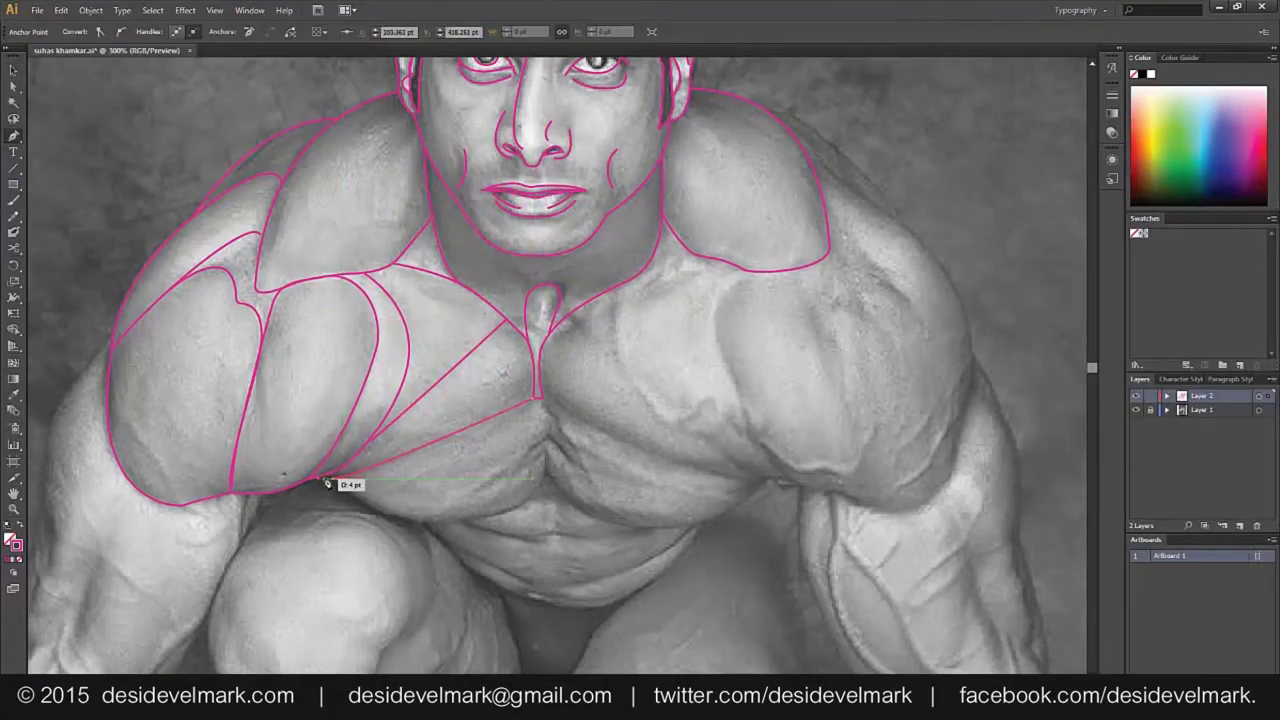
{"action": "left_click", "coordinate": [393, 494], "text": "ctrl"}
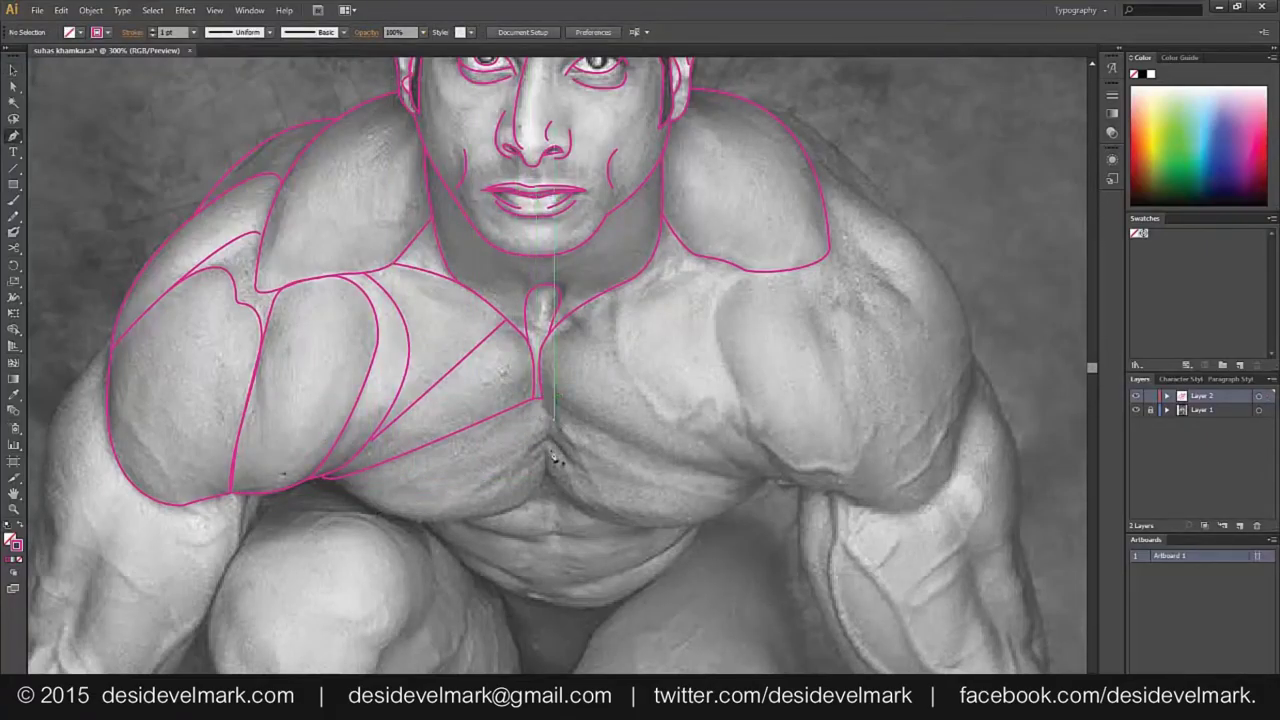
{"action": "left_click", "coordinate": [333, 481]}
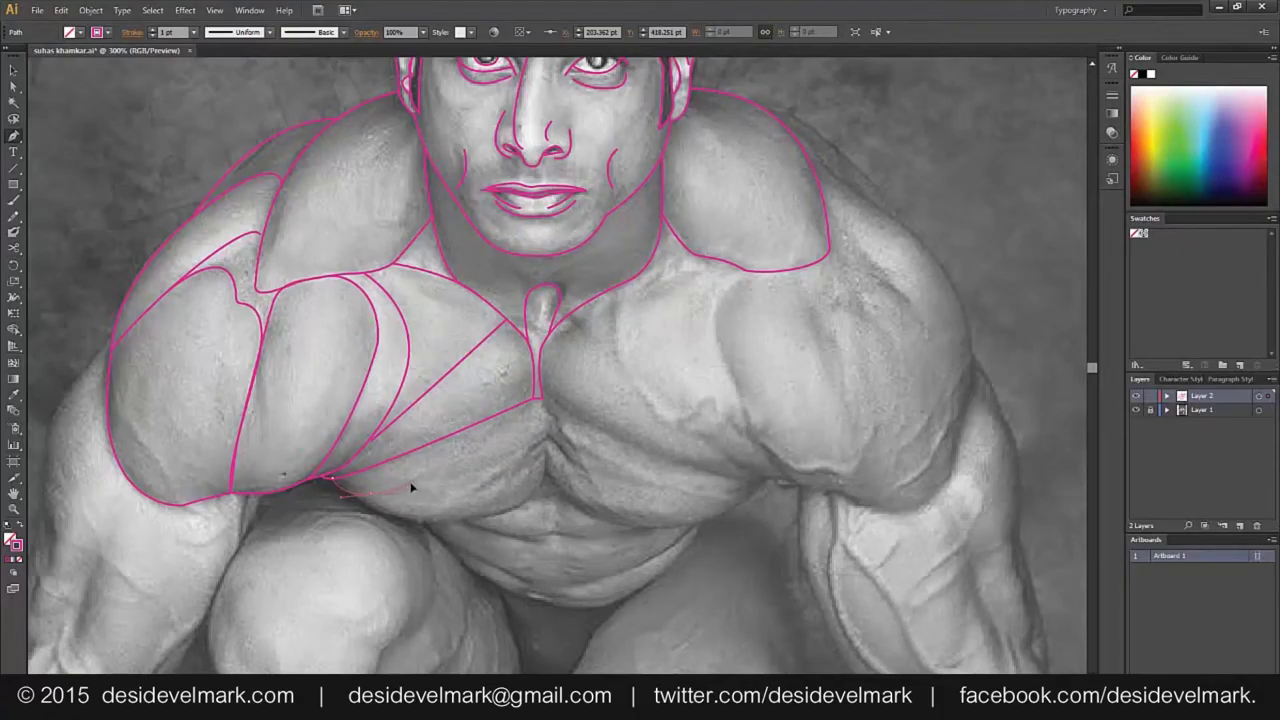
{"action": "left_click", "coordinate": [410, 492]}
{"action": "key", "text": "ctrl+z"}
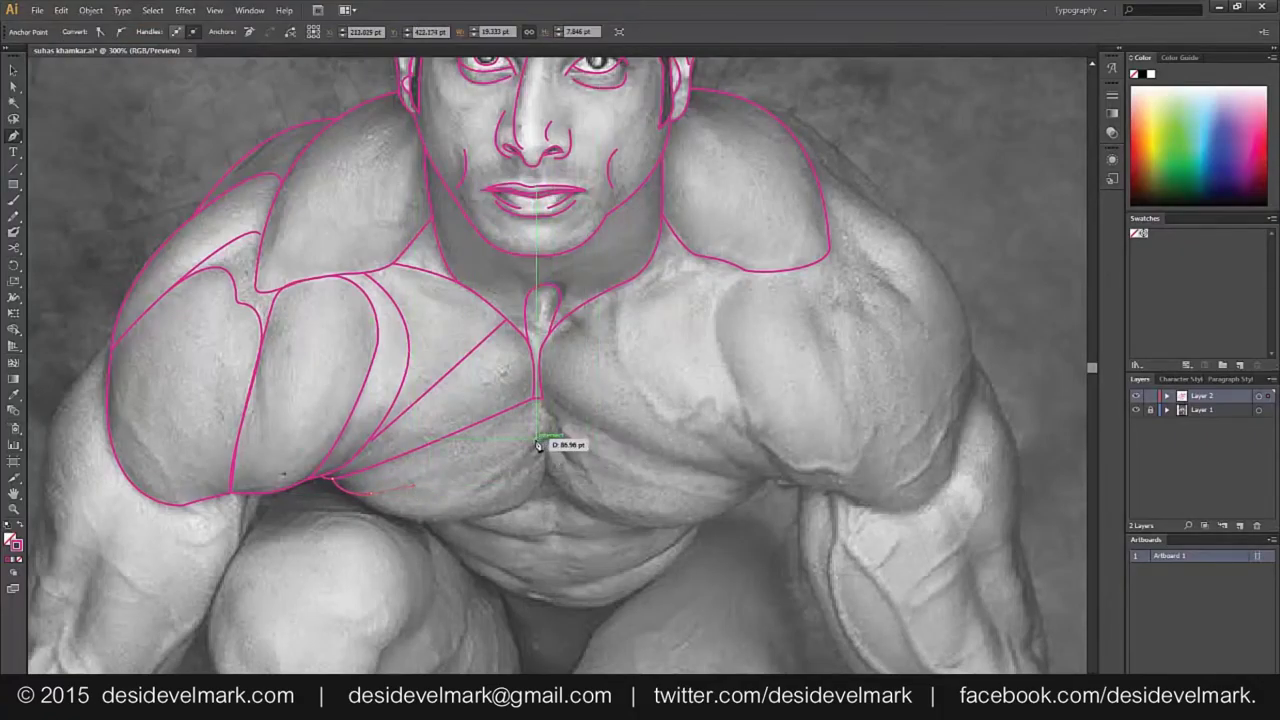
{"action": "left_click", "coordinate": [399, 523], "text": "ctrl"}
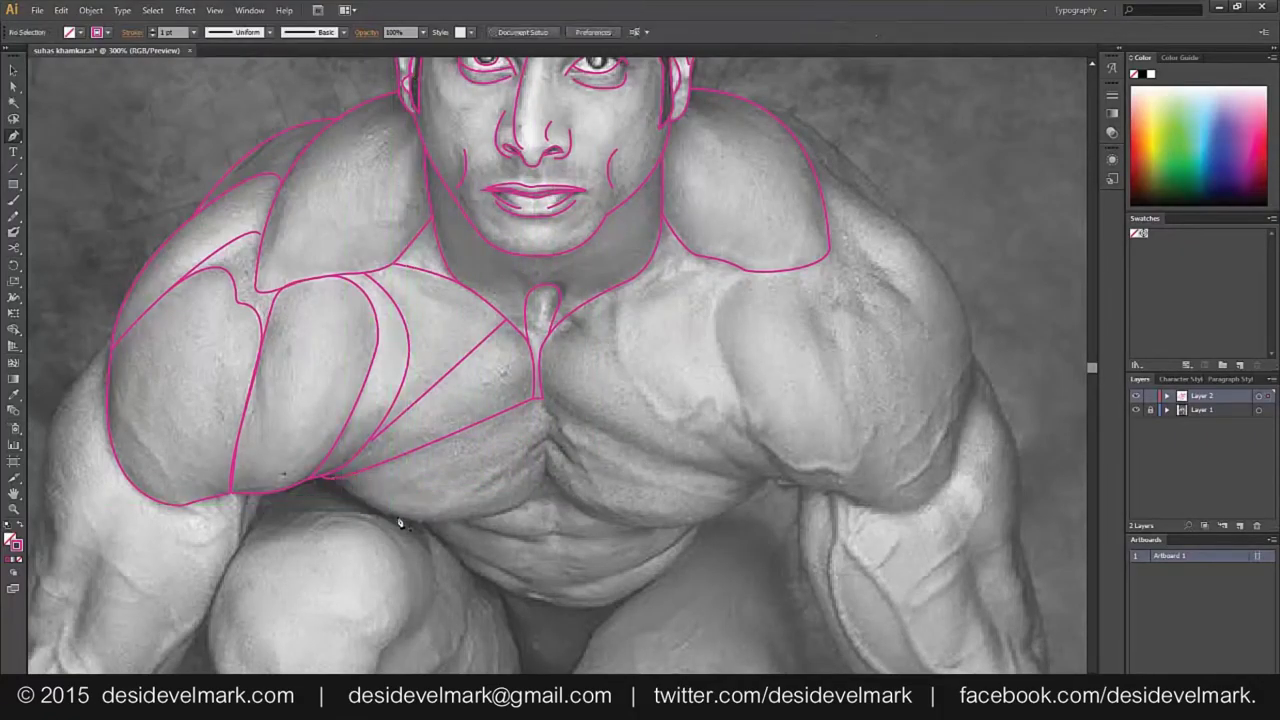
Curve the left pectoral's lower edge to the chest centre and add another diagonal fibre line
{"action": "left_click", "coordinate": [325, 478]}
{"action": "left_click_drag", "start_coordinate": [482, 519], "coordinate": [495, 521]}
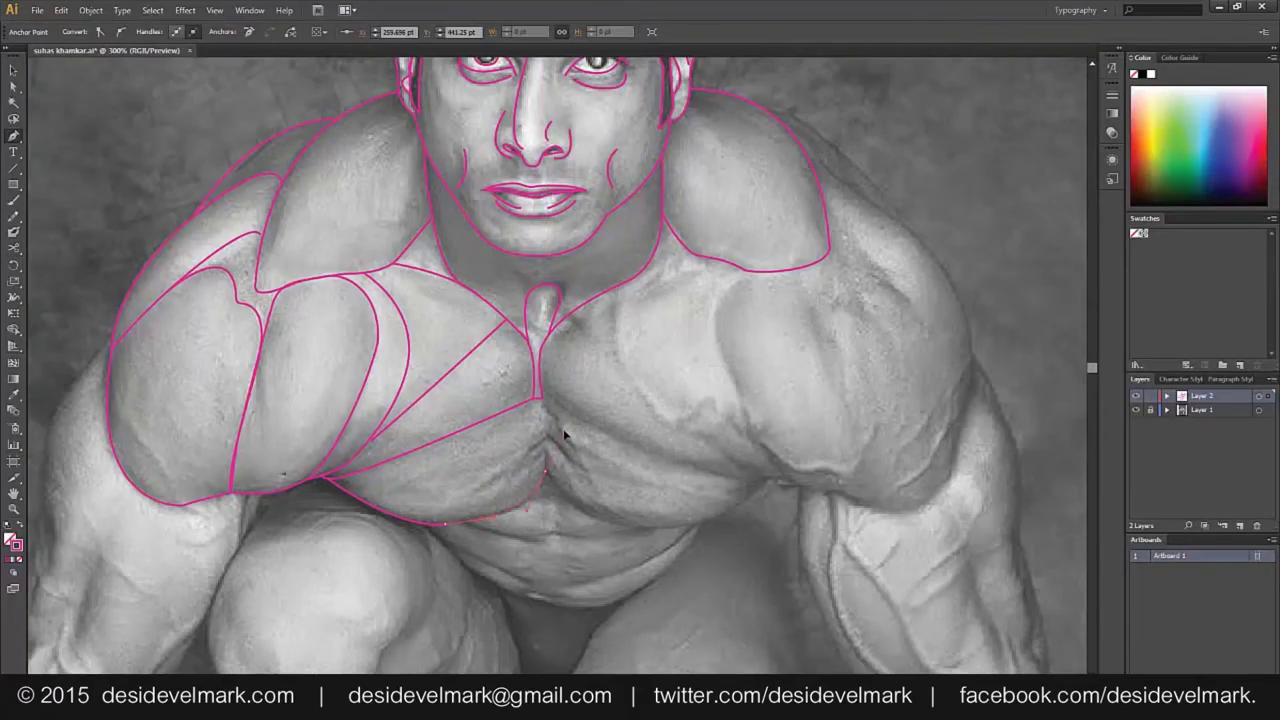
{"action": "left_click", "coordinate": [540, 404]}
{"action": "left_click", "coordinate": [500, 458], "text": "ctrl"}
{"action": "key", "text": "p"}
{"action": "left_click", "coordinate": [528, 404]}
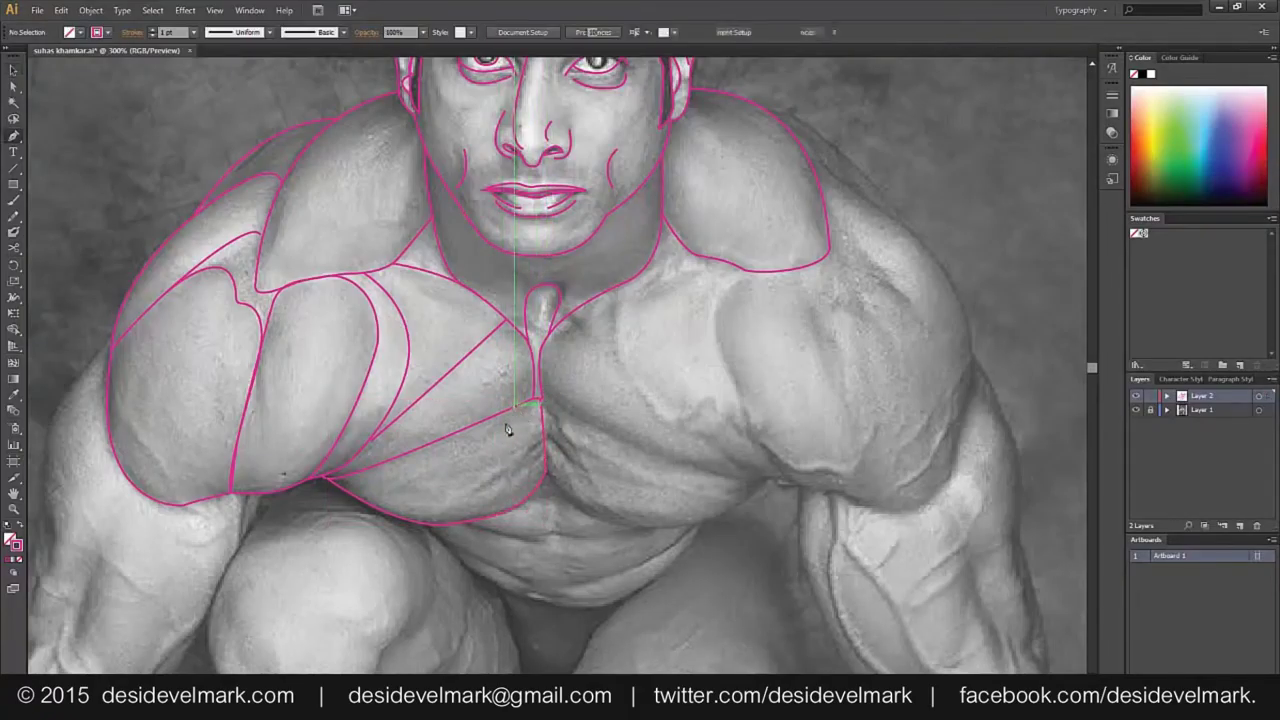
{"action": "left_click", "coordinate": [457, 518], "text": "ctrl"}
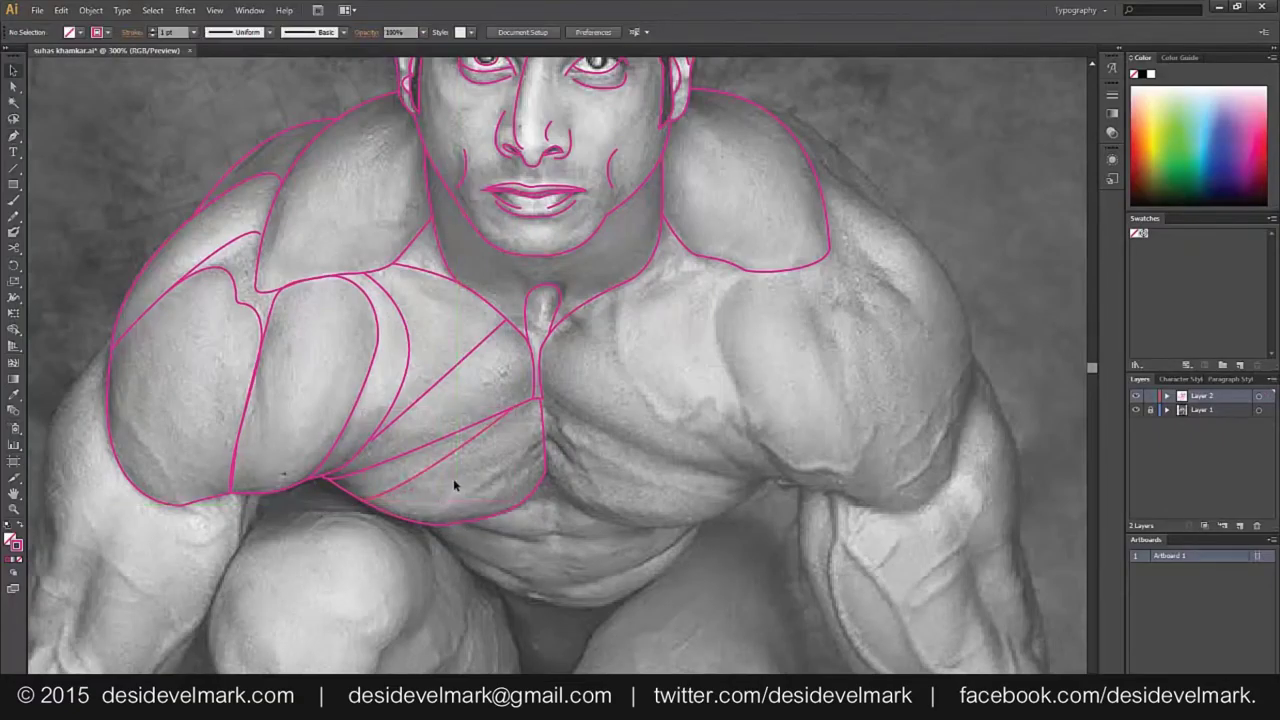
{"action": "key", "text": "v"}
{"action": "left_click_drag", "start_coordinate": [577, 571], "coordinate": [527, 600]}
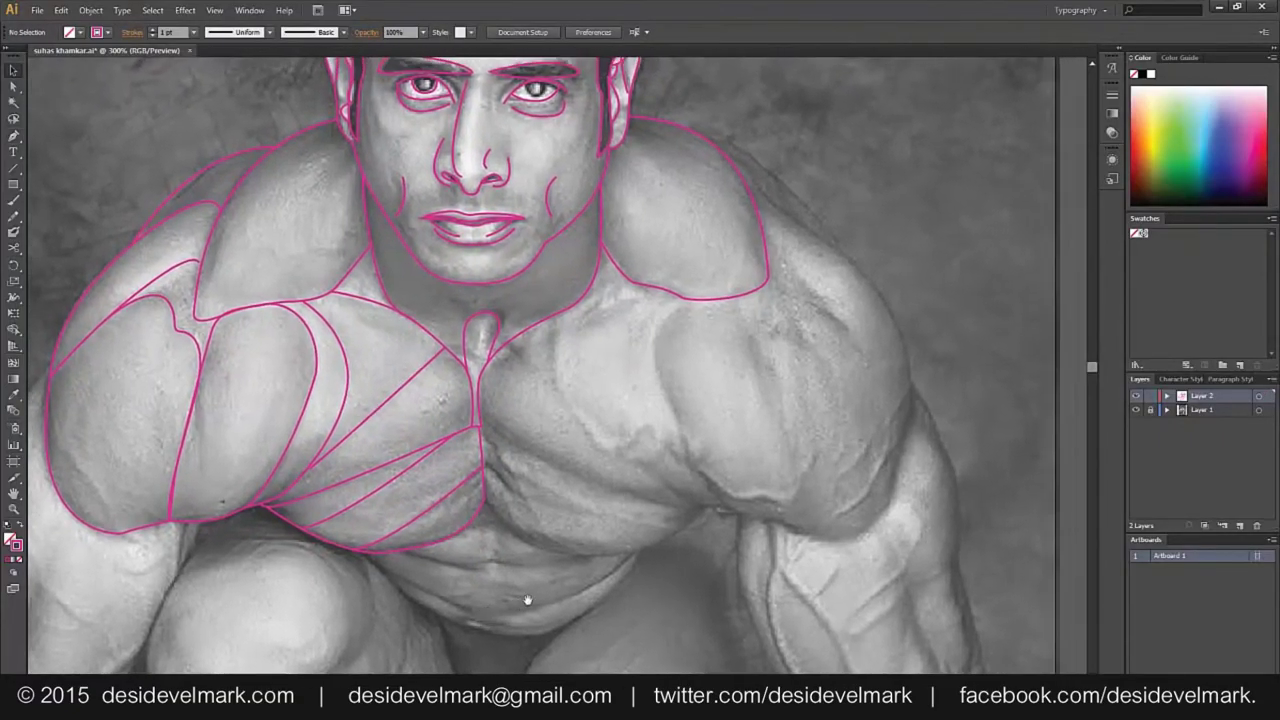
Save the file, then outline the right shoulder curving around the deltoid
{"action": "left_click", "coordinate": [37, 10]}
{"action": "left_click", "coordinate": [60, 112]}
{"action": "mouse_move", "coordinate": [646, 337]}
{"action": "left_mouse_down"}
{"action": "mouse_move", "coordinate": [491, 409]}
{"action": "mouse_move", "coordinate": [420, 413]}
{"action": "left_mouse_up"}
{"action": "left_click_drag", "start_coordinate": [550, 371], "coordinate": [474, 471]}
{"action": "left_click", "coordinate": [436, 257]}
{"action": "left_click", "coordinate": [589, 368]}
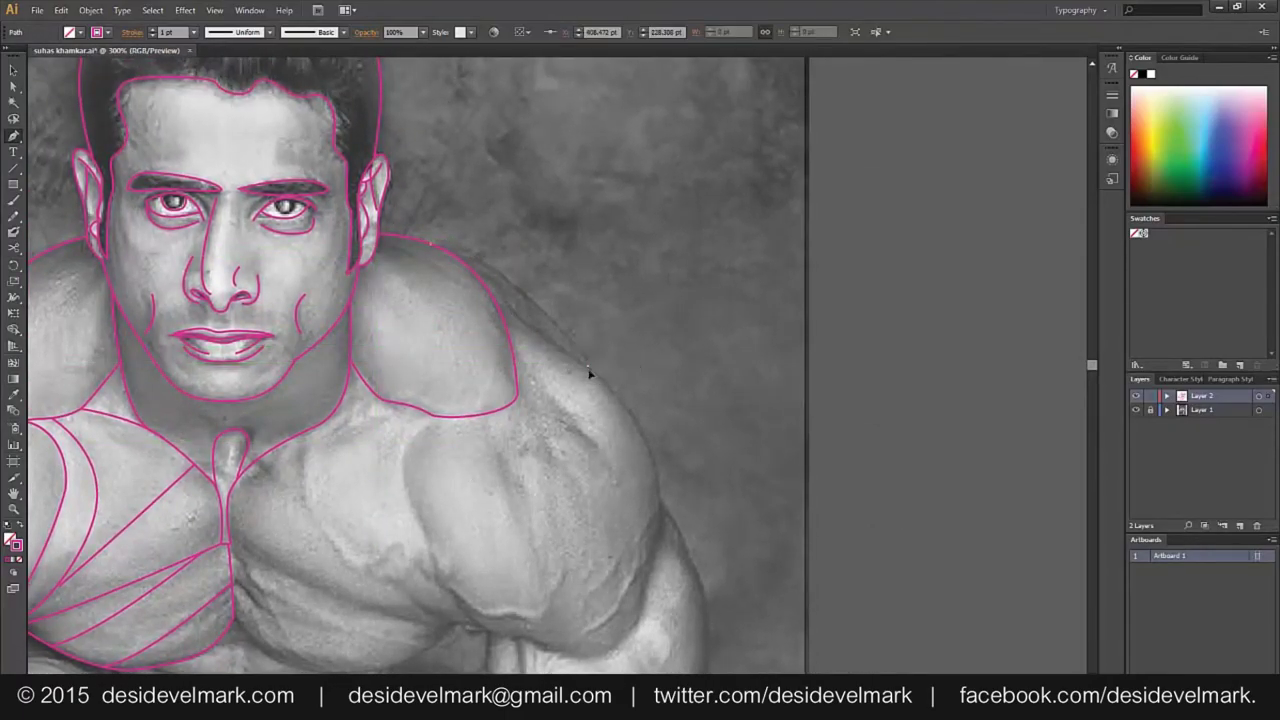
{"action": "left_click", "coordinate": [588, 364]}
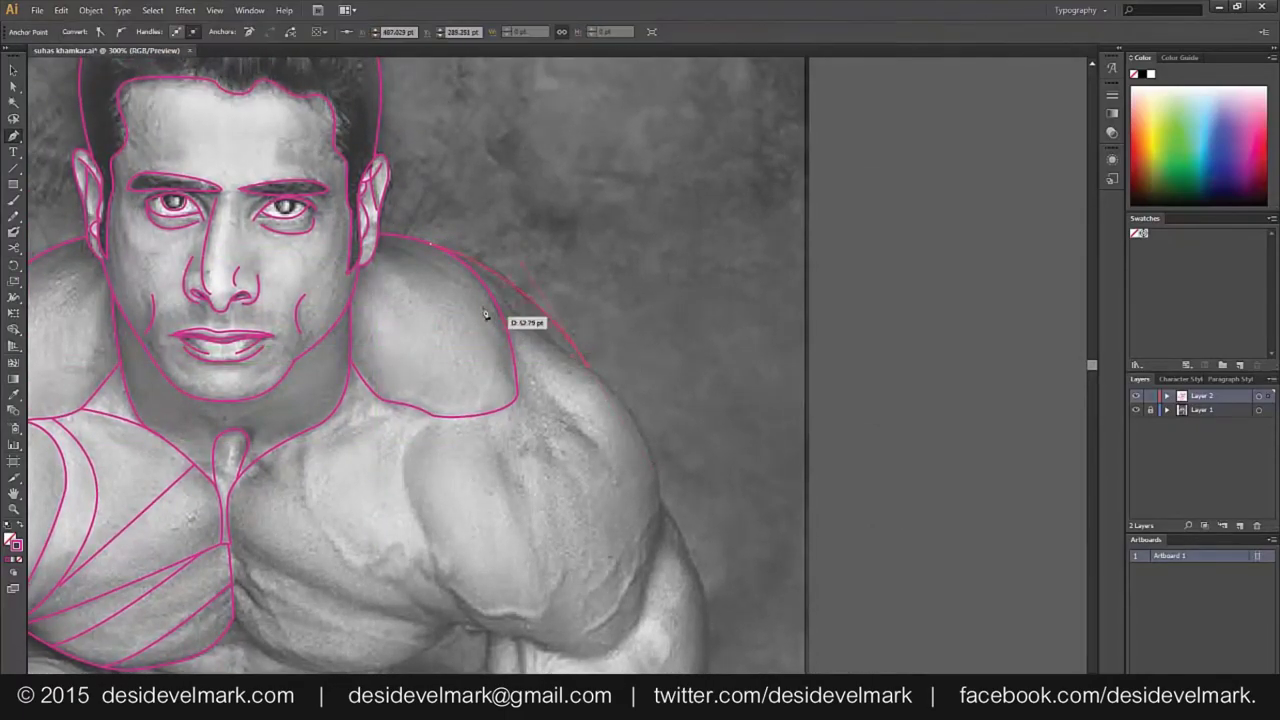
{"action": "mouse_move", "coordinate": [508, 311]}
{"action": "left_mouse_down"}
{"action": "mouse_move", "coordinate": [471, 275]}
{"action": "mouse_move", "coordinate": [456, 284]}
{"action": "left_mouse_up"}
{"action": "left_click_drag", "start_coordinate": [475, 280], "coordinate": [474, 275]}
{"action": "left_click", "coordinate": [658, 412]}
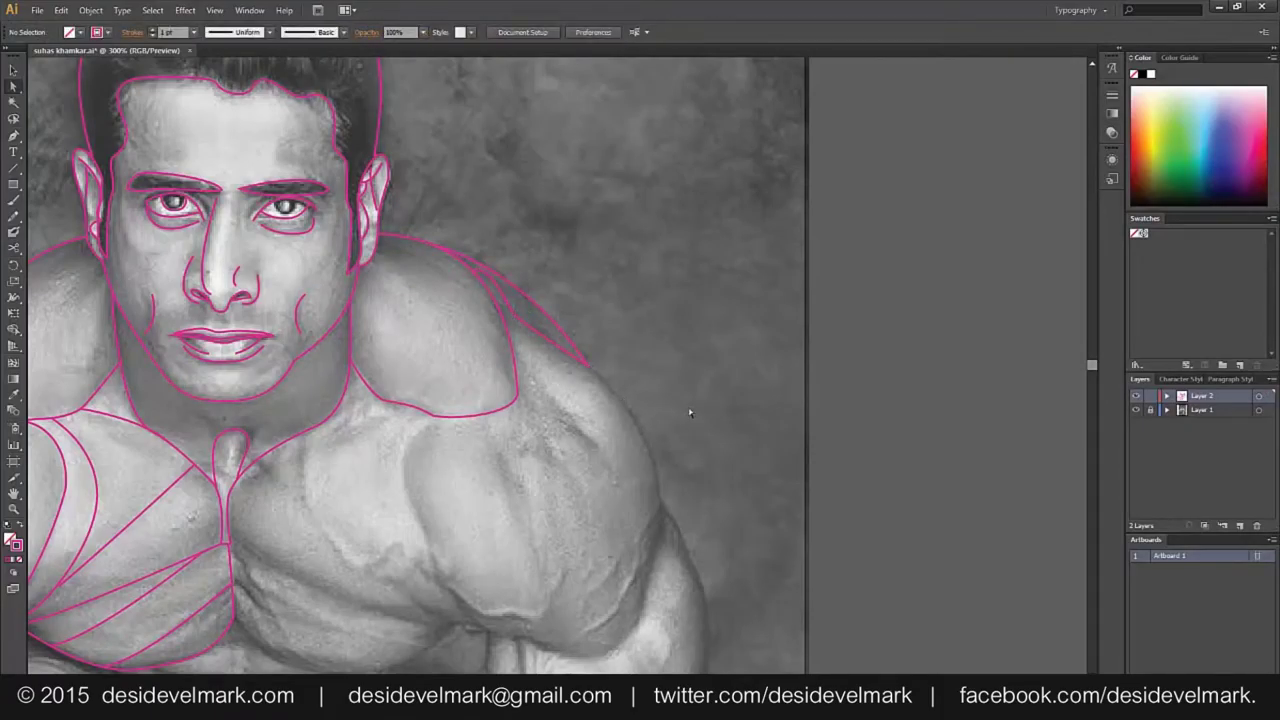
Outline the right upper arm down the biceps and back up to join the shoulder line
{"action": "left_click_drag", "start_coordinate": [514, 474], "coordinate": [488, 420]}
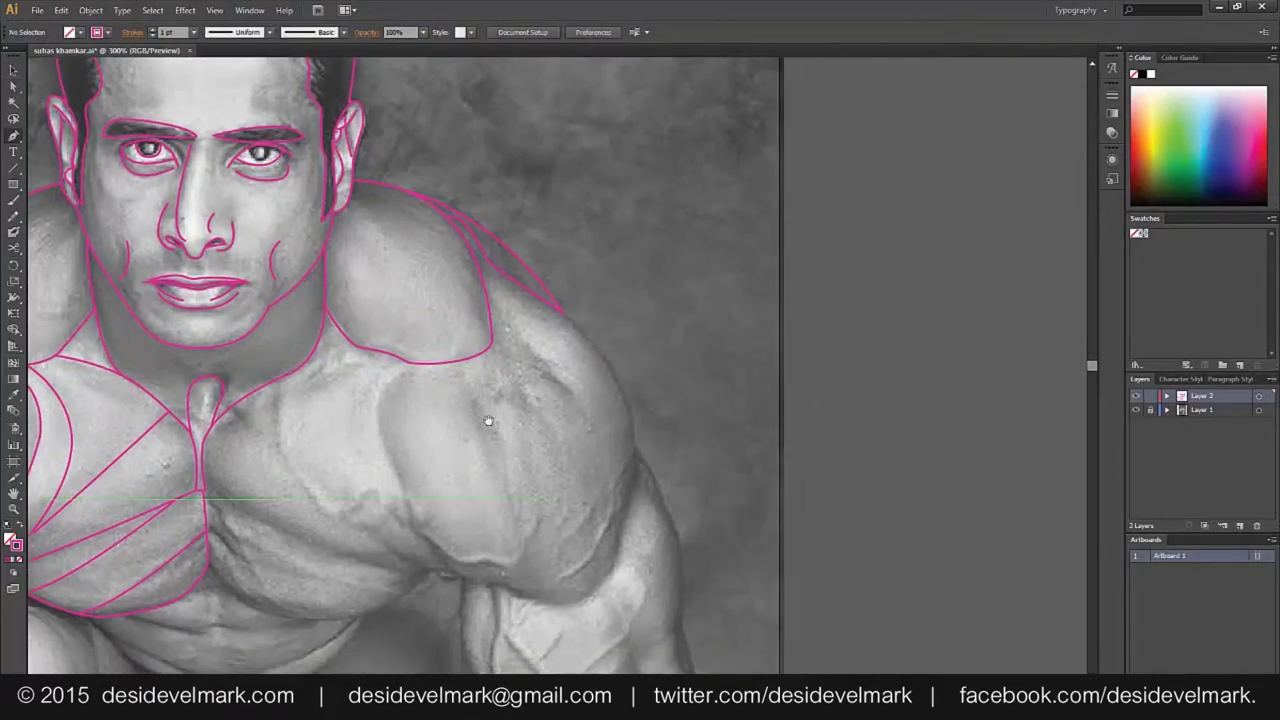
{"action": "left_click", "coordinate": [411, 365]}
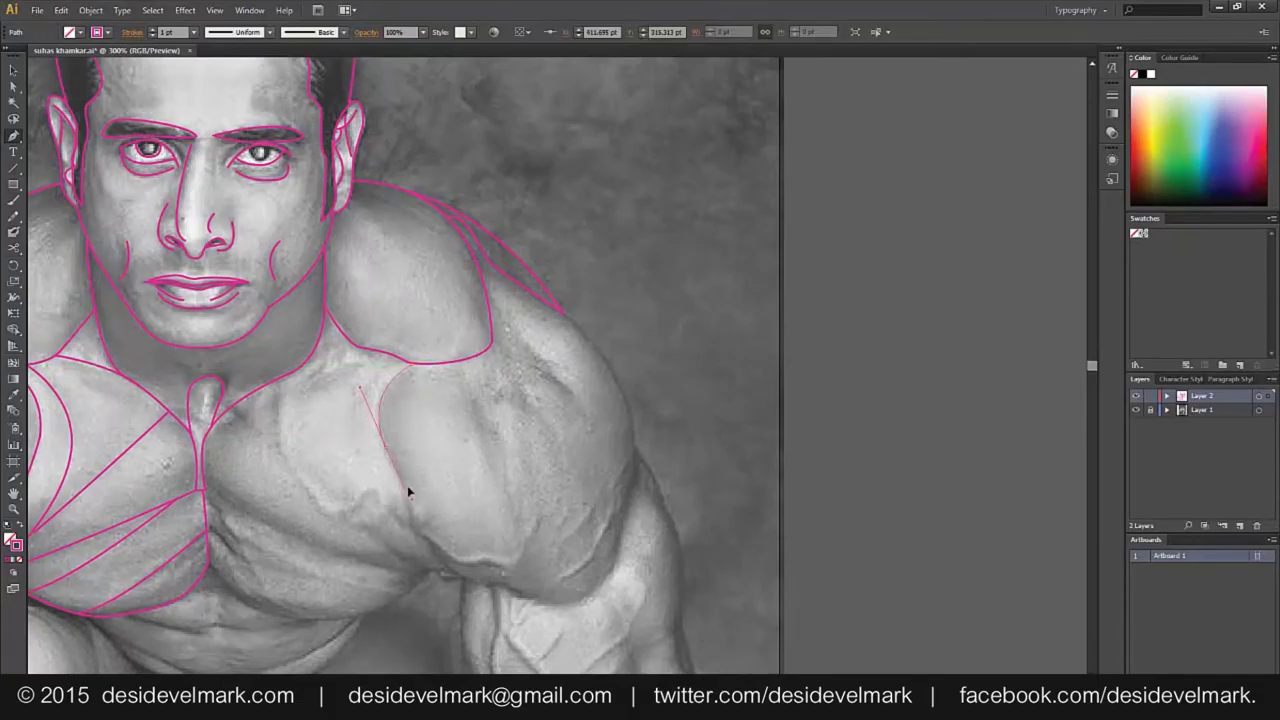
{"action": "mouse_move", "coordinate": [411, 521]}
{"action": "left_mouse_down"}
{"action": "mouse_move", "coordinate": [418, 549]}
{"action": "mouse_move", "coordinate": [490, 585]}
{"action": "left_mouse_up"}
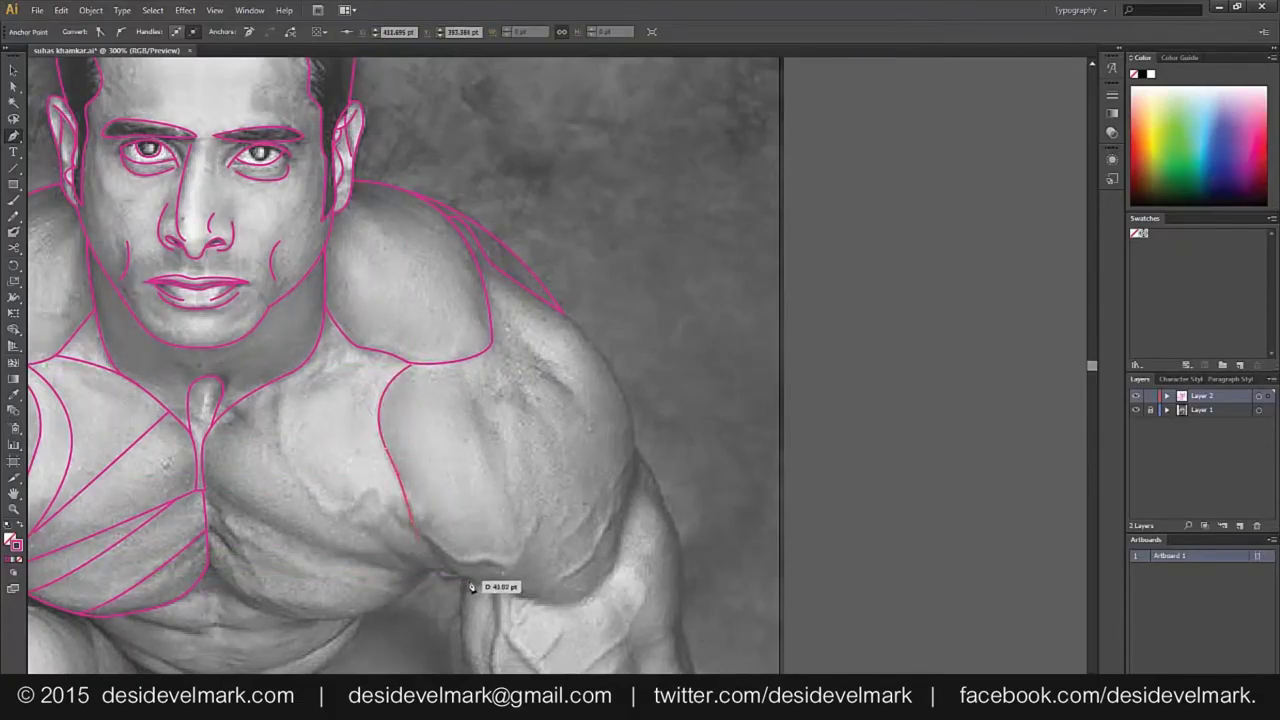
{"action": "left_click_drag", "start_coordinate": [589, 609], "coordinate": [613, 551]}
{"action": "left_click", "coordinate": [633, 430]}
{"action": "left_click", "coordinate": [560, 313]}
{"action": "left_click_drag", "start_coordinate": [603, 309], "coordinate": [563, 313]}
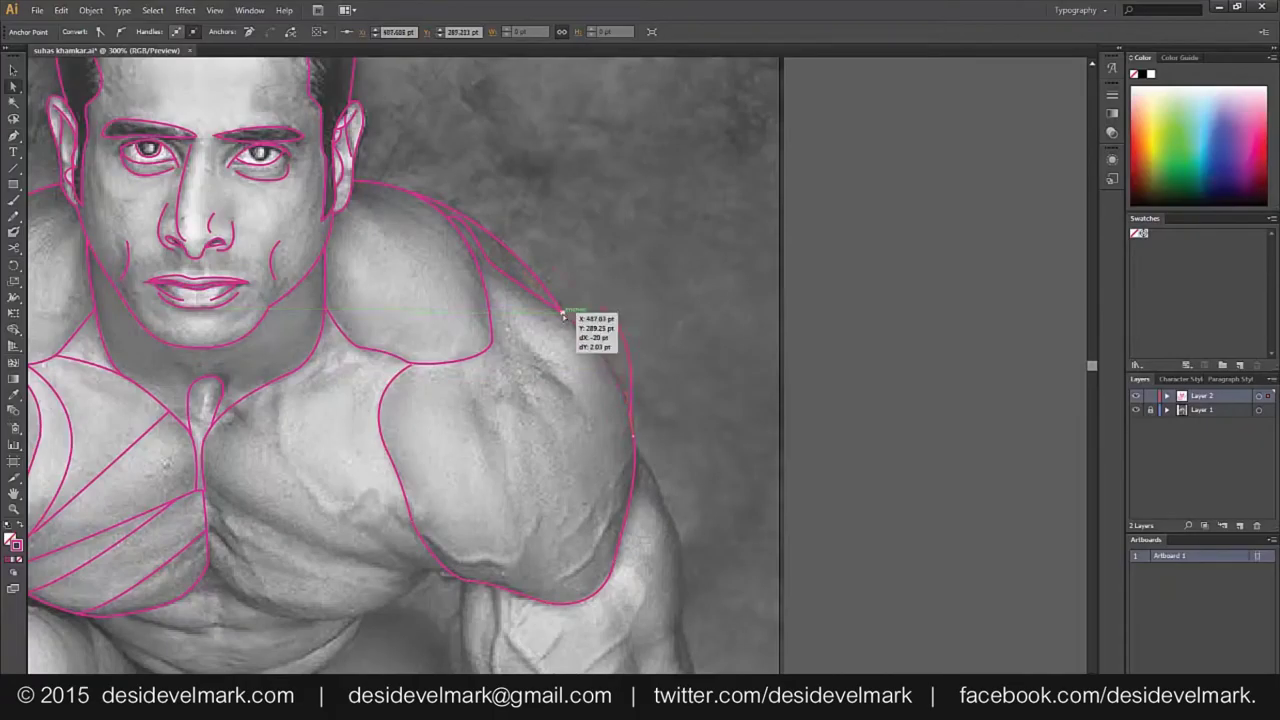
{"action": "left_click", "coordinate": [722, 338]}
Draw a line down the right shoulder ending on the arm's outer edge
{"action": "key", "text": "p"}
{"action": "left_click", "coordinate": [484, 291]}
{"action": "left_click", "coordinate": [581, 388]}
{"action": "left_click", "coordinate": [588, 430]}
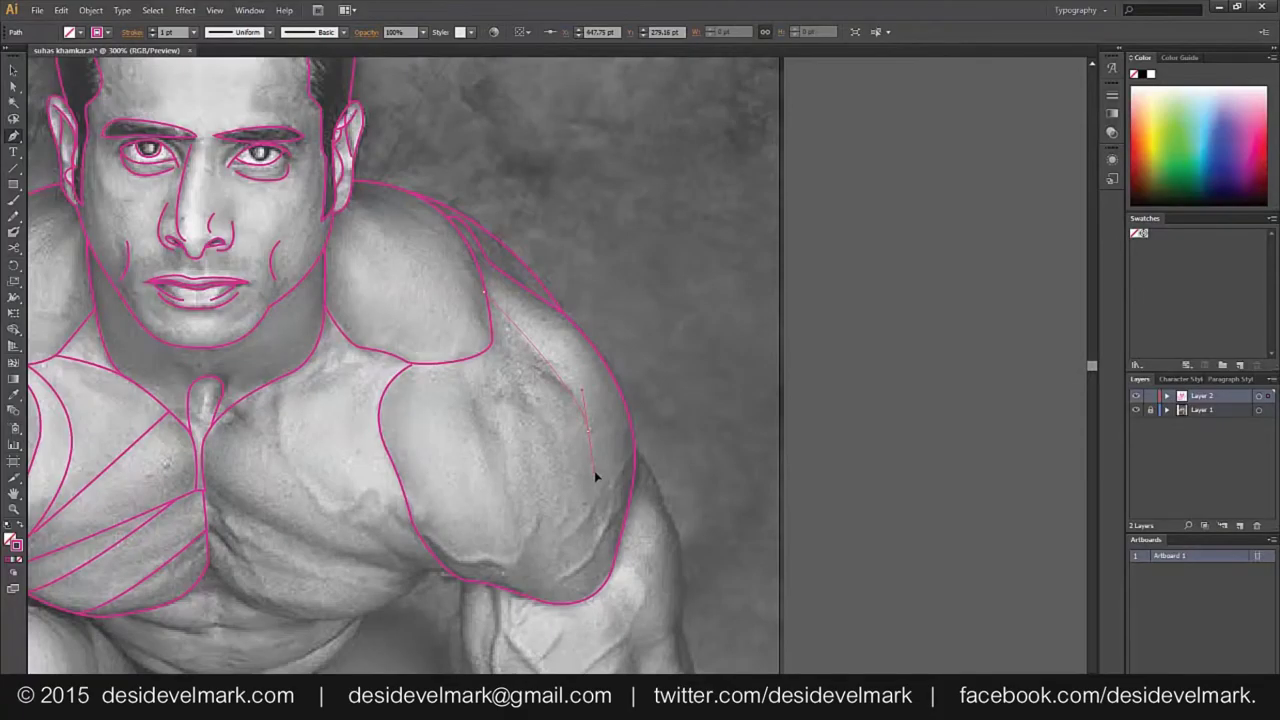
{"action": "left_click", "coordinate": [598, 497]}
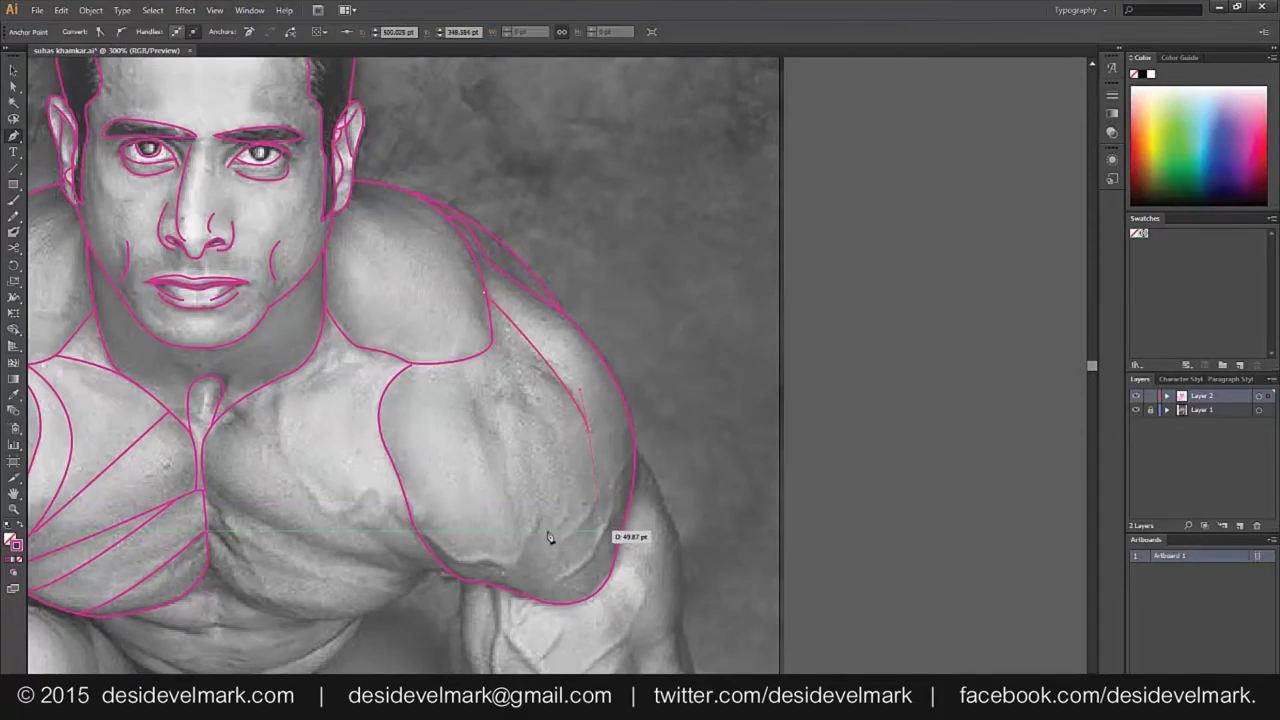
{"action": "left_click_drag", "start_coordinate": [549, 528], "coordinate": [643, 500]}
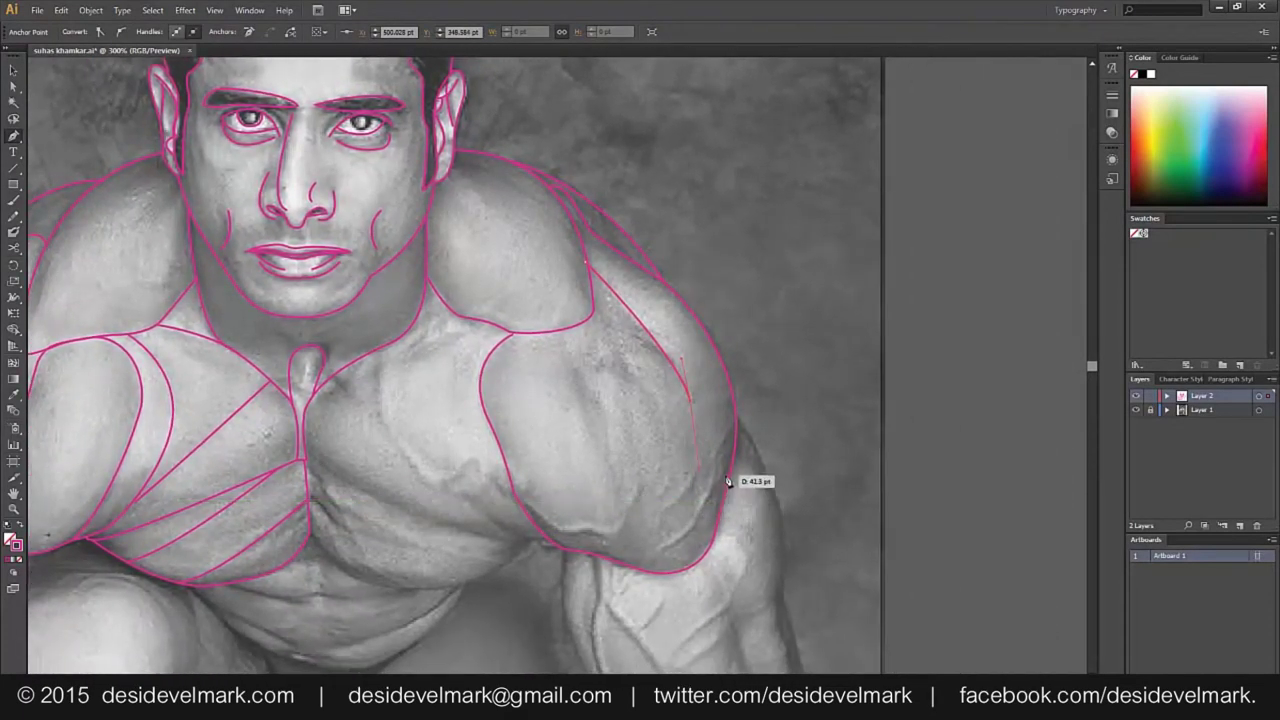
{"action": "left_click", "coordinate": [720, 488]}
{"action": "left_click", "coordinate": [758, 496], "text": "ctrl"}
Draw the notched muscle curve splitting the right deltoid, running down to the lower arm outline
{"action": "left_click", "coordinate": [662, 356]}
{"action": "mouse_move", "coordinate": [627, 358]}
{"action": "left_mouse_down"}
{"action": "mouse_move", "coordinate": [622, 378]}
{"action": "mouse_move", "coordinate": [608, 363]}
{"action": "left_mouse_up"}
{"action": "left_click", "coordinate": [590, 392]}
{"action": "left_click", "coordinate": [622, 556]}
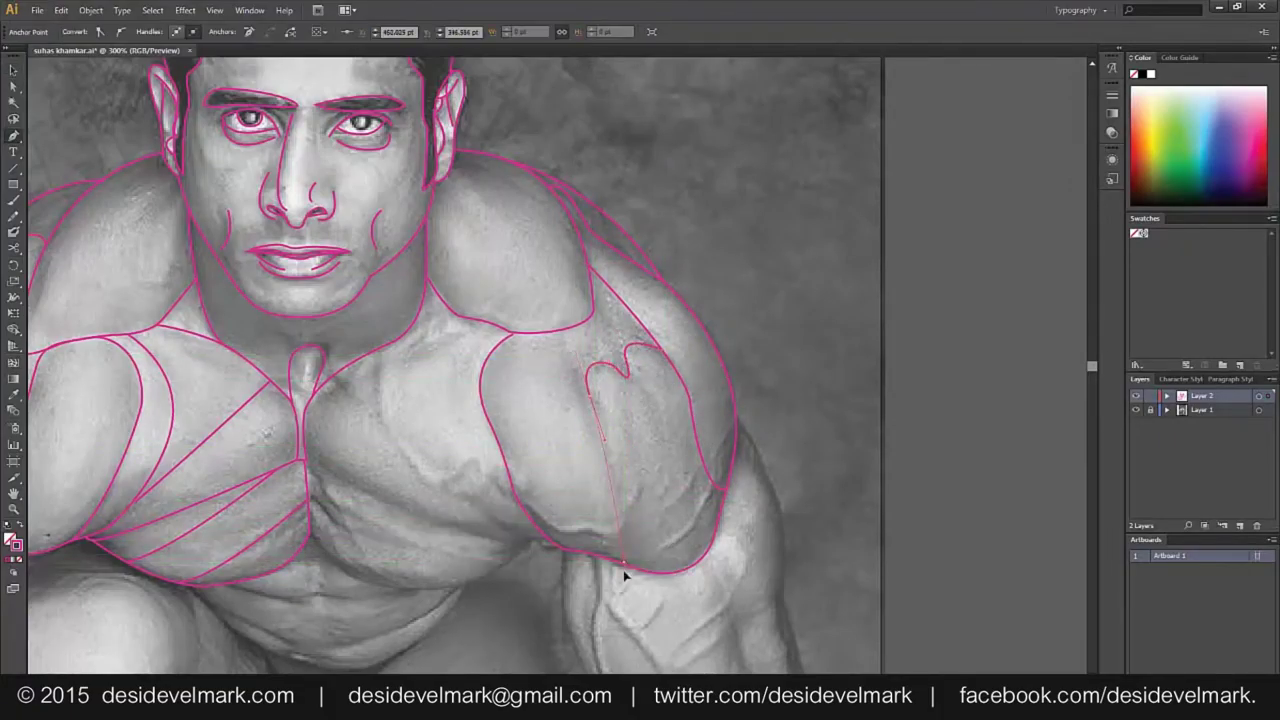
{"action": "key", "text": "v"}
{"action": "left_click", "coordinate": [680, 590]}
Add a curved line down the outer right arm
{"action": "key", "text": "p"}
{"action": "left_click", "coordinate": [557, 331]}
{"action": "left_click_drag", "start_coordinate": [608, 462], "coordinate": [693, 528]}
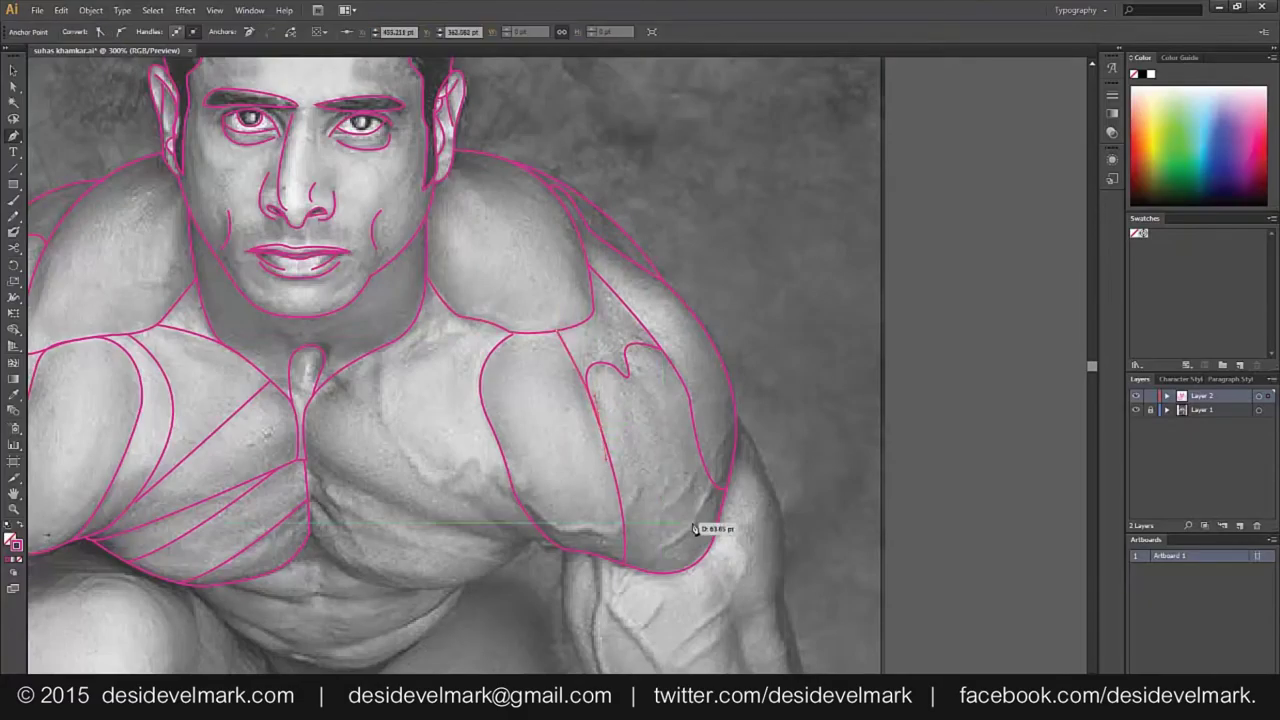
{"action": "key", "text": "v"}
{"action": "left_click", "coordinate": [660, 502]}
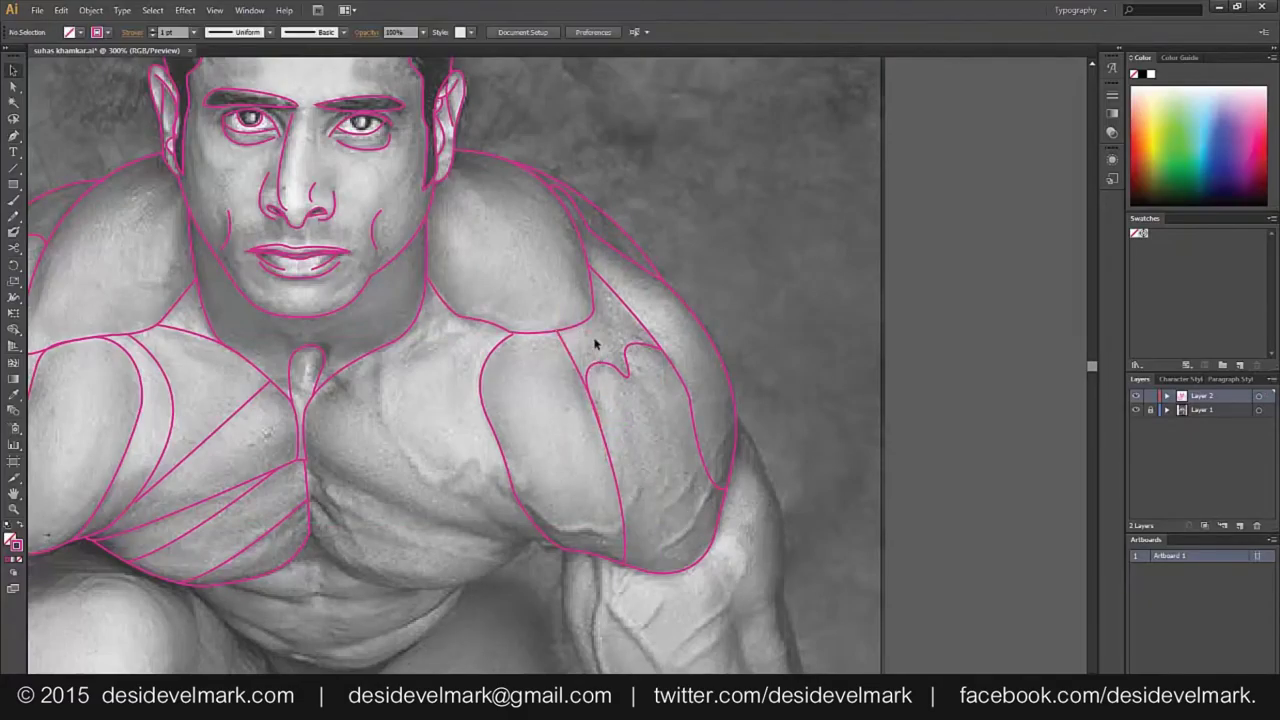
{"action": "left_click_drag", "start_coordinate": [491, 465], "coordinate": [658, 361]}
Trace the upper edge of the right pectoral and a line across it
{"action": "key", "text": "p"}
{"action": "left_click_drag", "start_coordinate": [706, 443], "coordinate": [623, 392]}
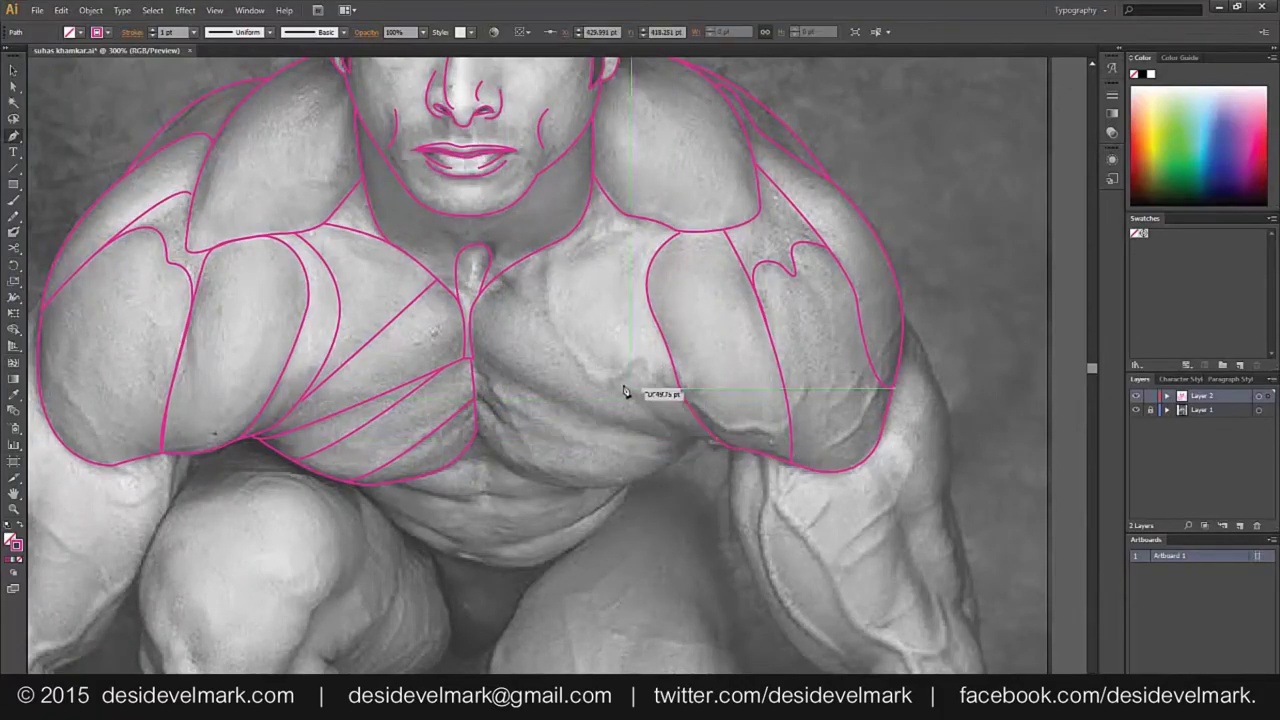
{"action": "left_click", "coordinate": [500, 279]}
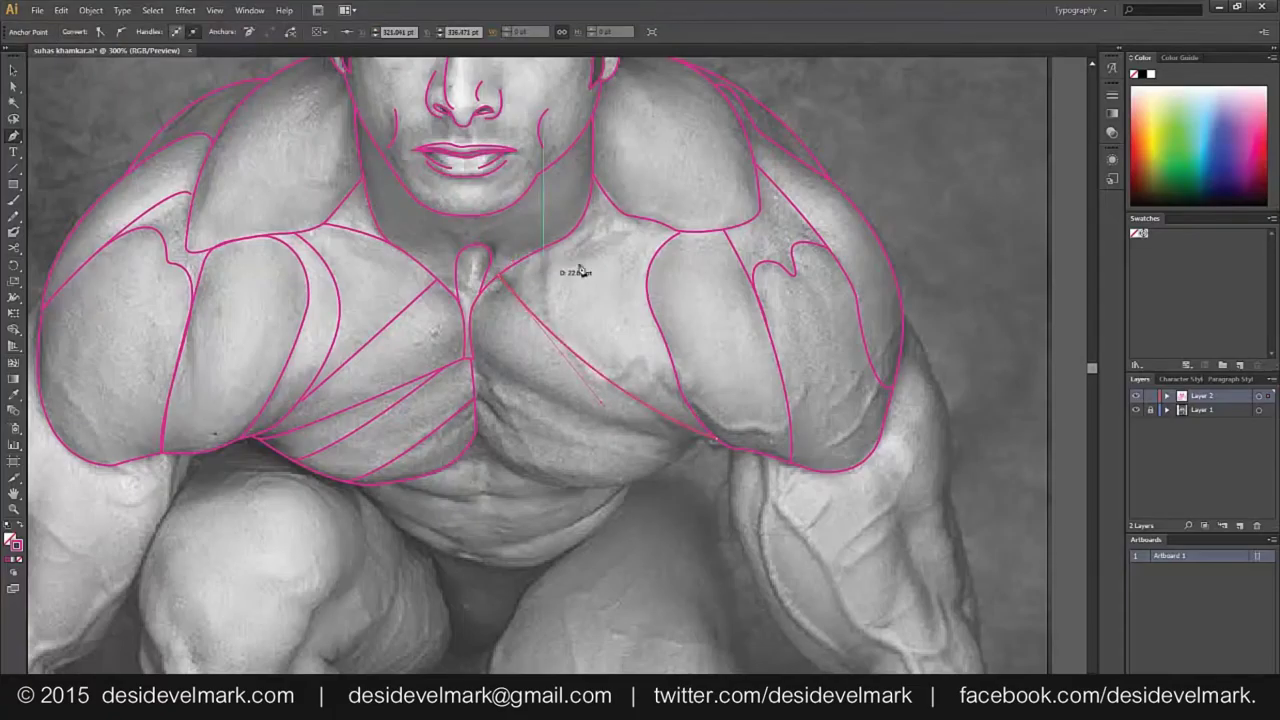
{"action": "left_click", "coordinate": [635, 237], "text": "ctrl"}
{"action": "left_click", "coordinate": [645, 227]}
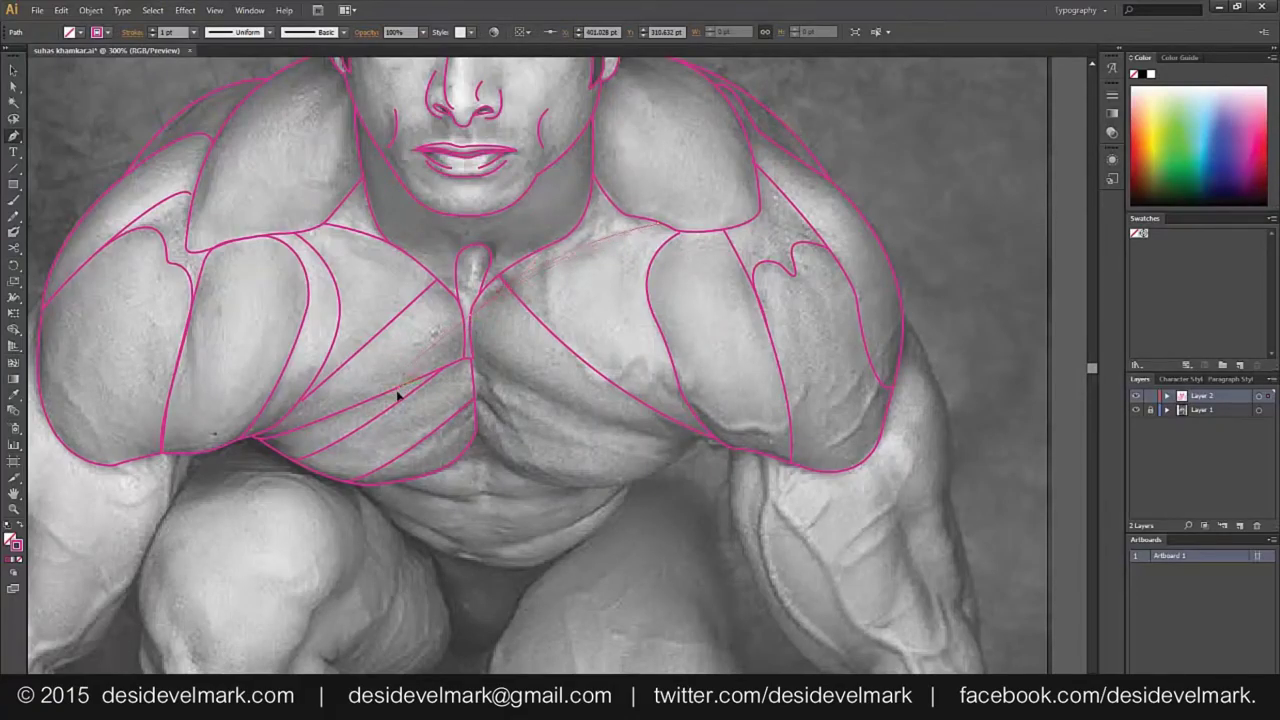
{"action": "left_click", "coordinate": [520, 392], "text": "ctrl"}
Curve the right pectoral's lower edge in to the chest centre
{"action": "left_click", "coordinate": [471, 370]}
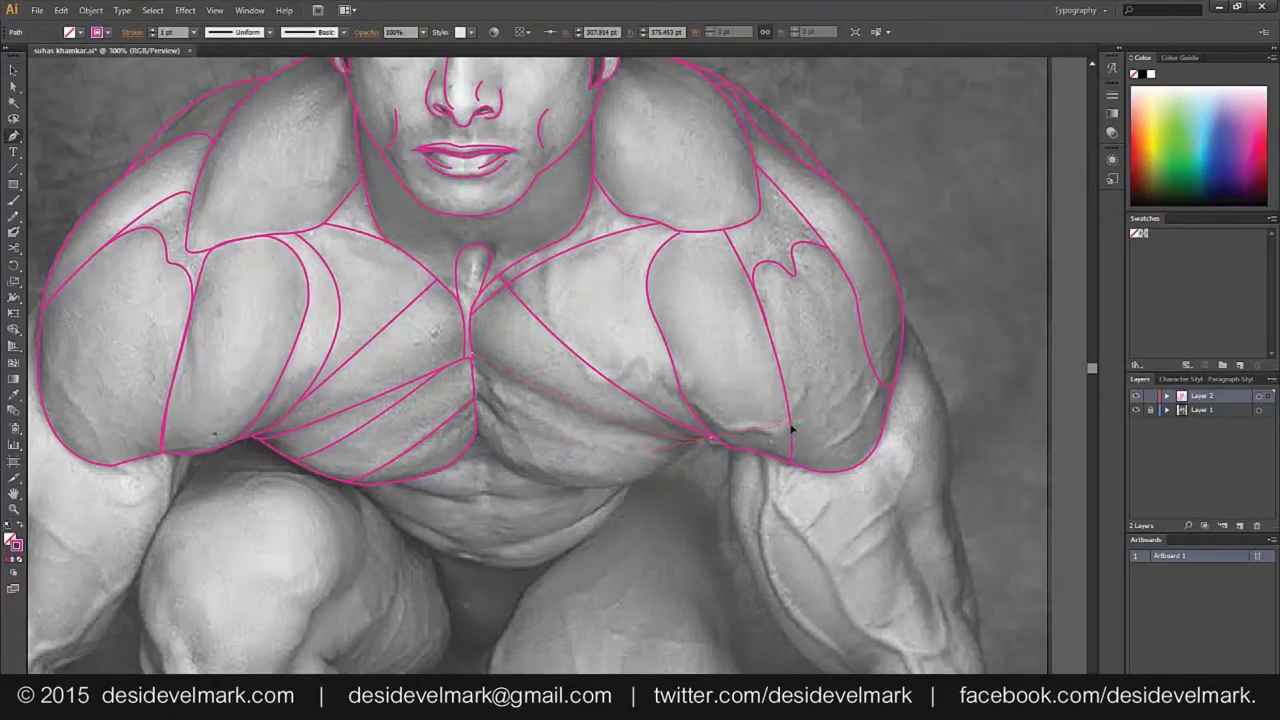
{"action": "left_click", "coordinate": [760, 480], "text": "ctrl"}
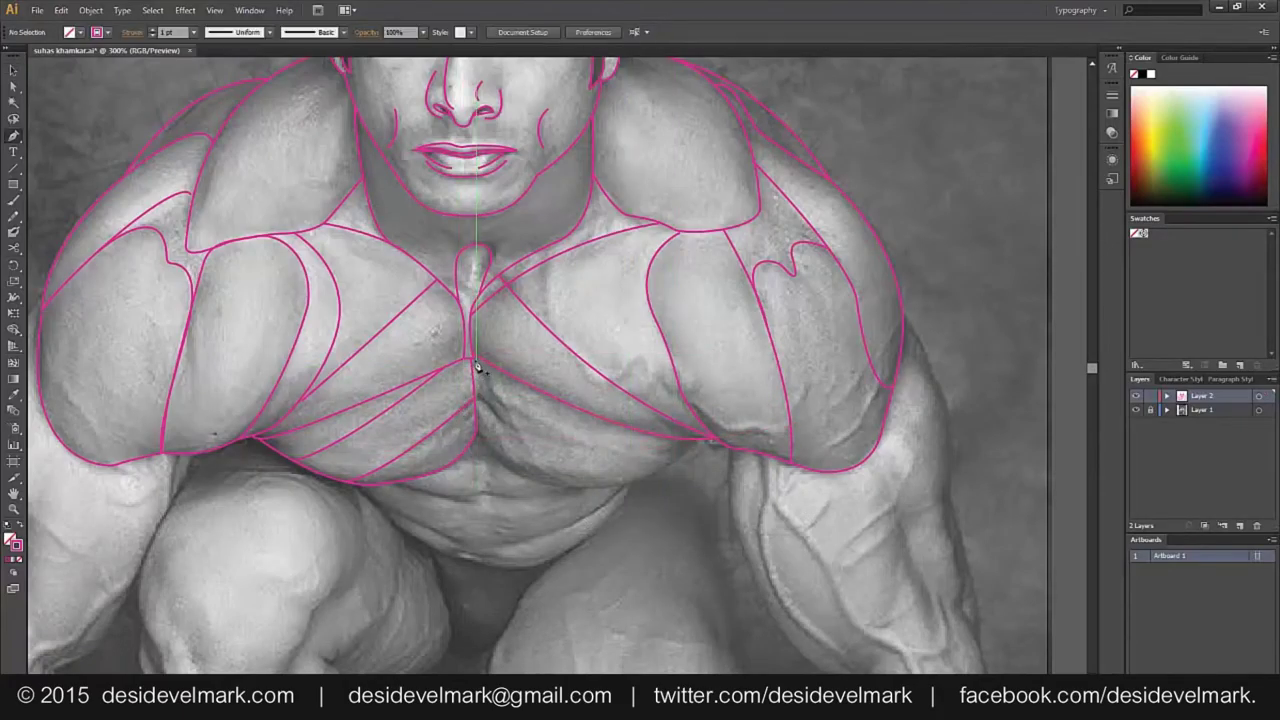
{"action": "left_click", "coordinate": [700, 439]}
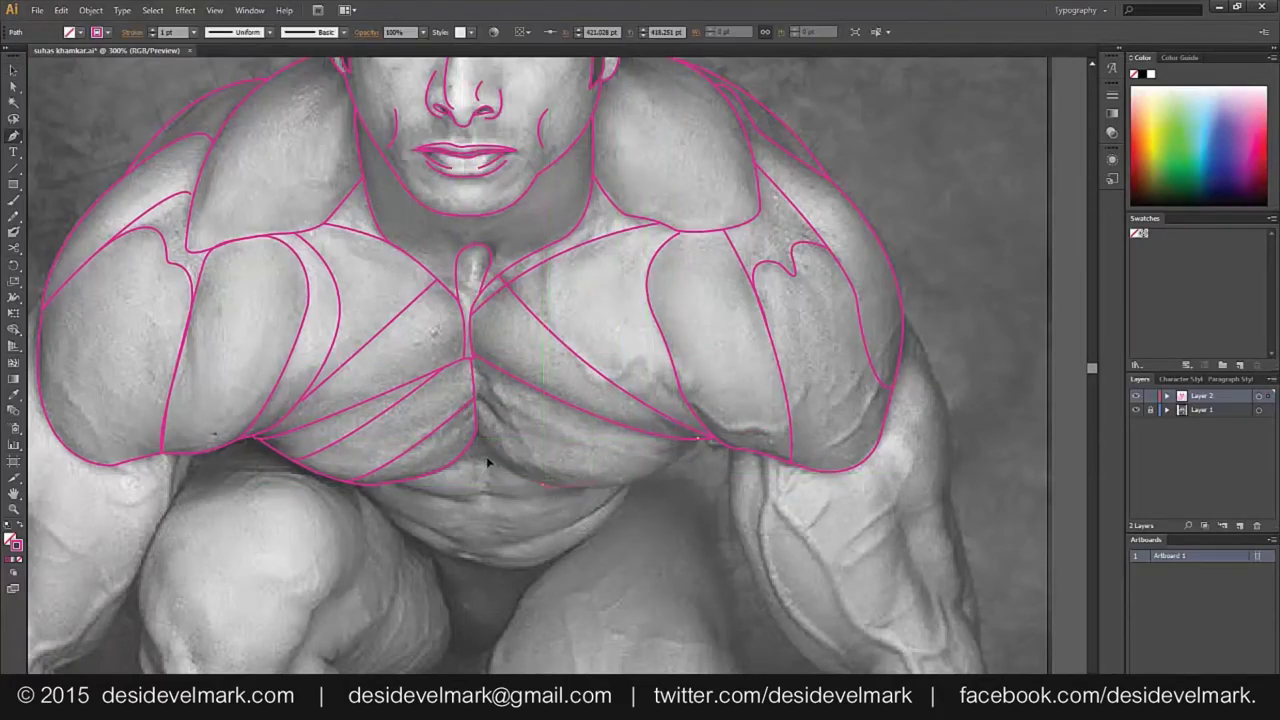
{"action": "left_click_drag", "start_coordinate": [525, 484], "coordinate": [476, 410]}
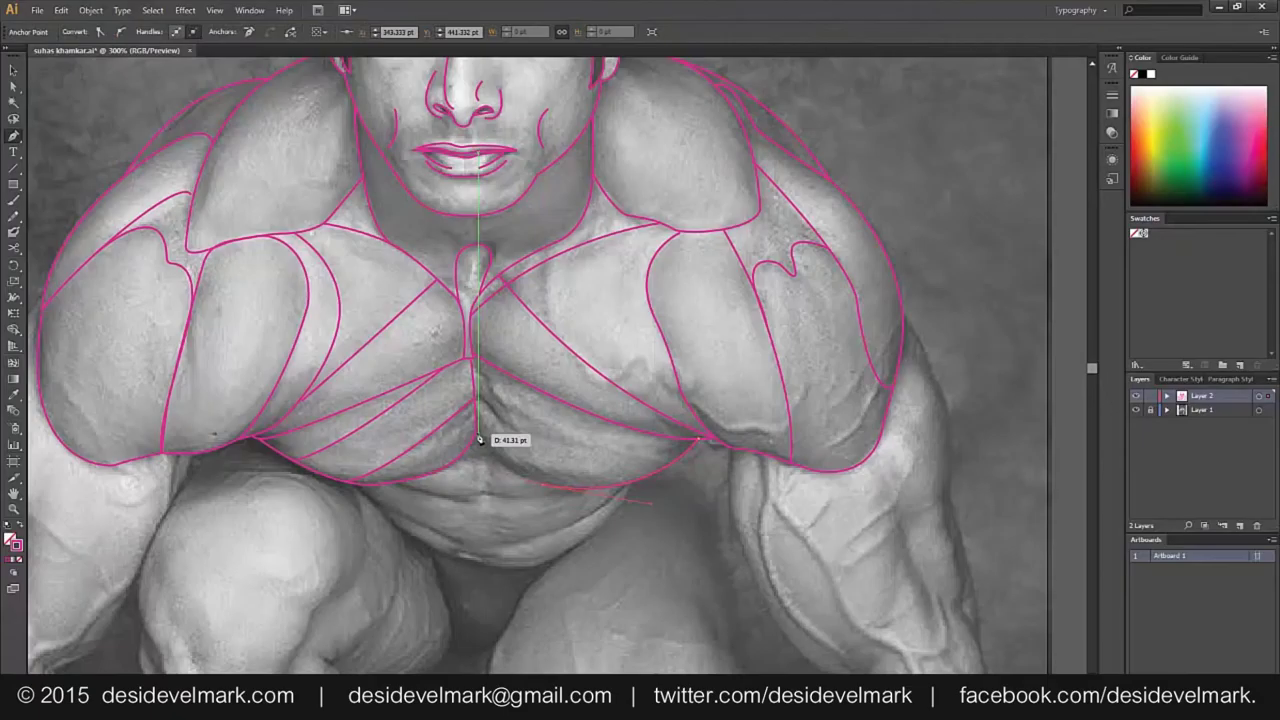
{"action": "left_click", "coordinate": [508, 440], "text": "ctrl"}
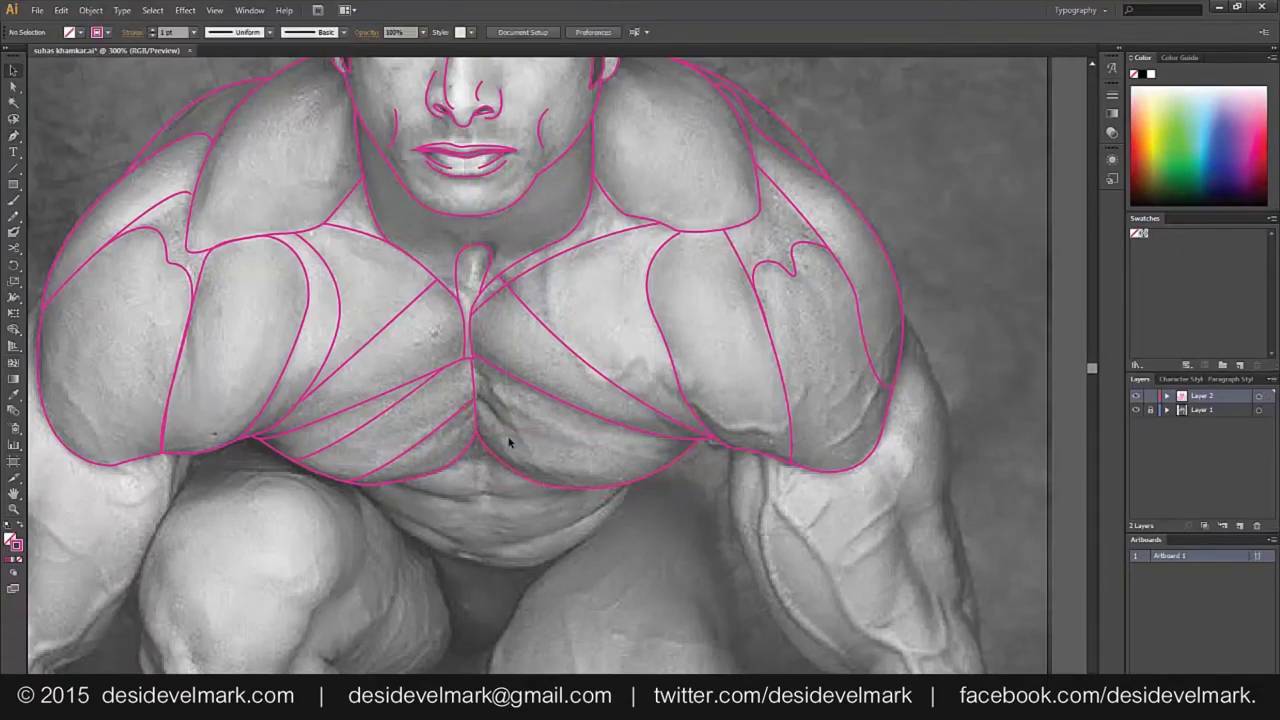
Add two muscle fibre lines running from the breastbone across the right pectoral
{"action": "left_click_drag", "start_coordinate": [561, 441], "coordinate": [849, 506]}
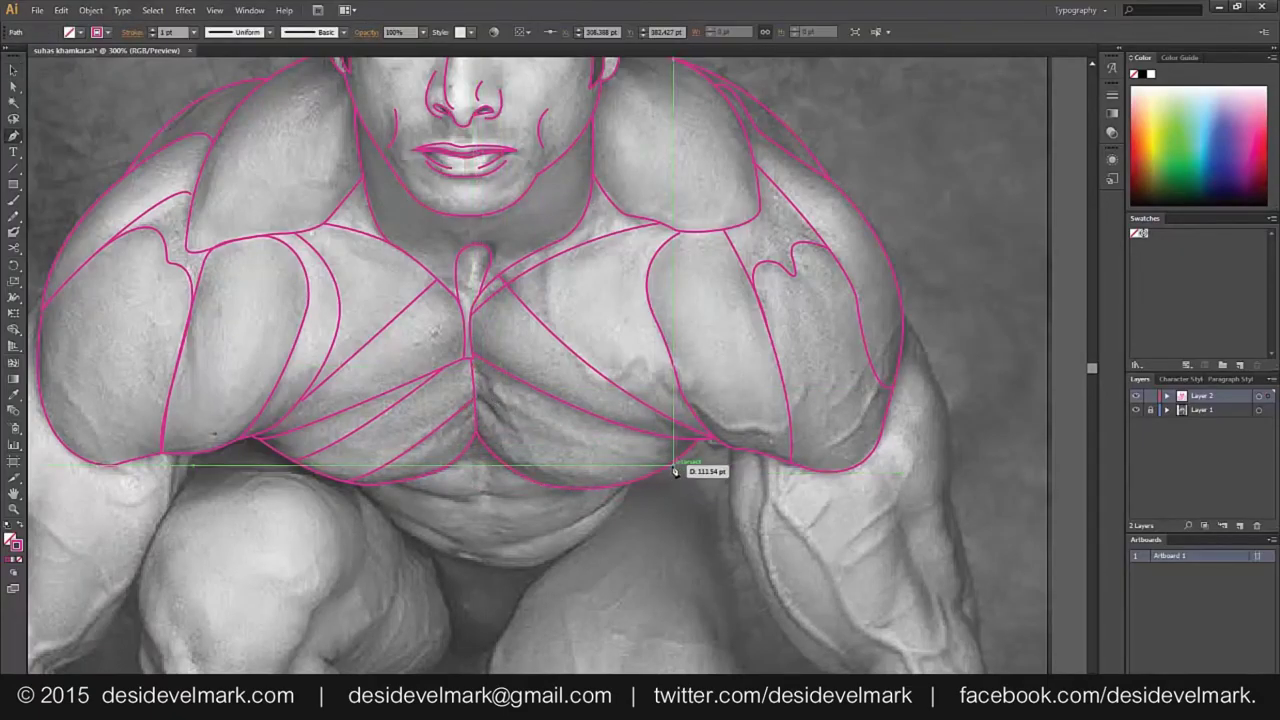
{"action": "left_click", "coordinate": [849, 503], "text": "ctrl"}
{"action": "key", "text": "v"}
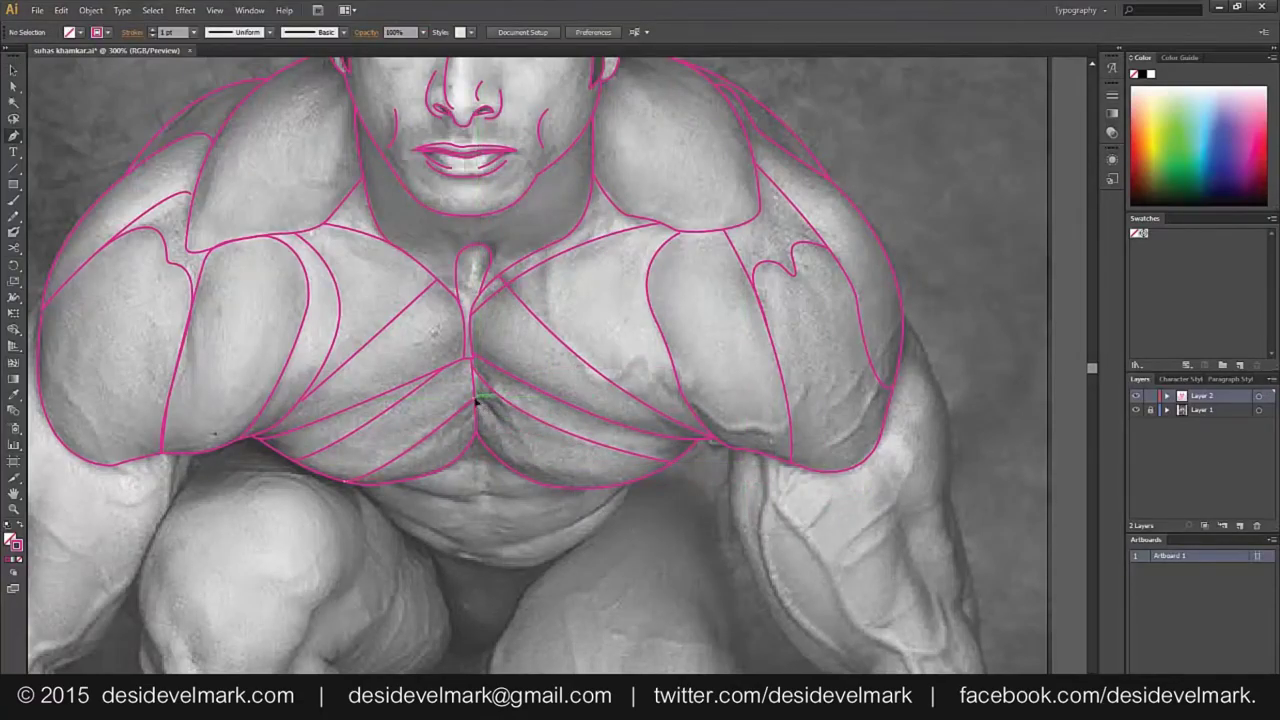
{"action": "left_click", "coordinate": [344, 481]}
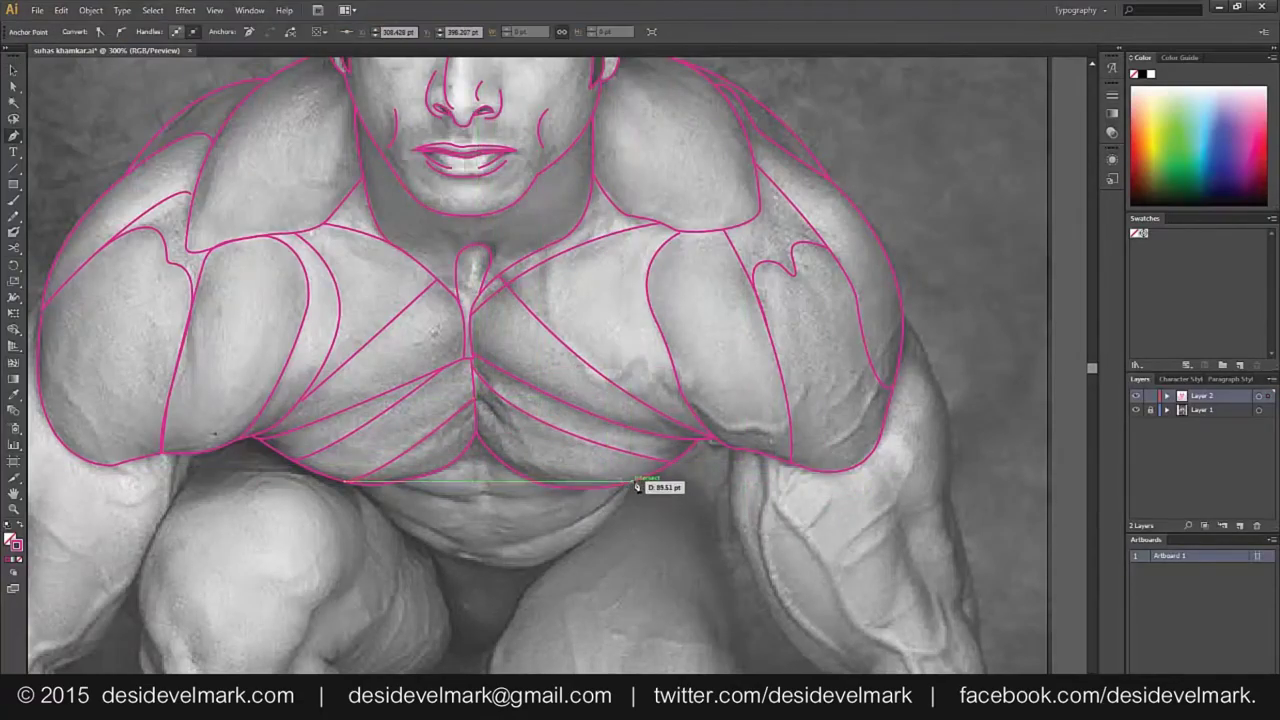
{"action": "left_click", "coordinate": [724, 514], "text": "ctrl"}
{"action": "key", "text": "v"}
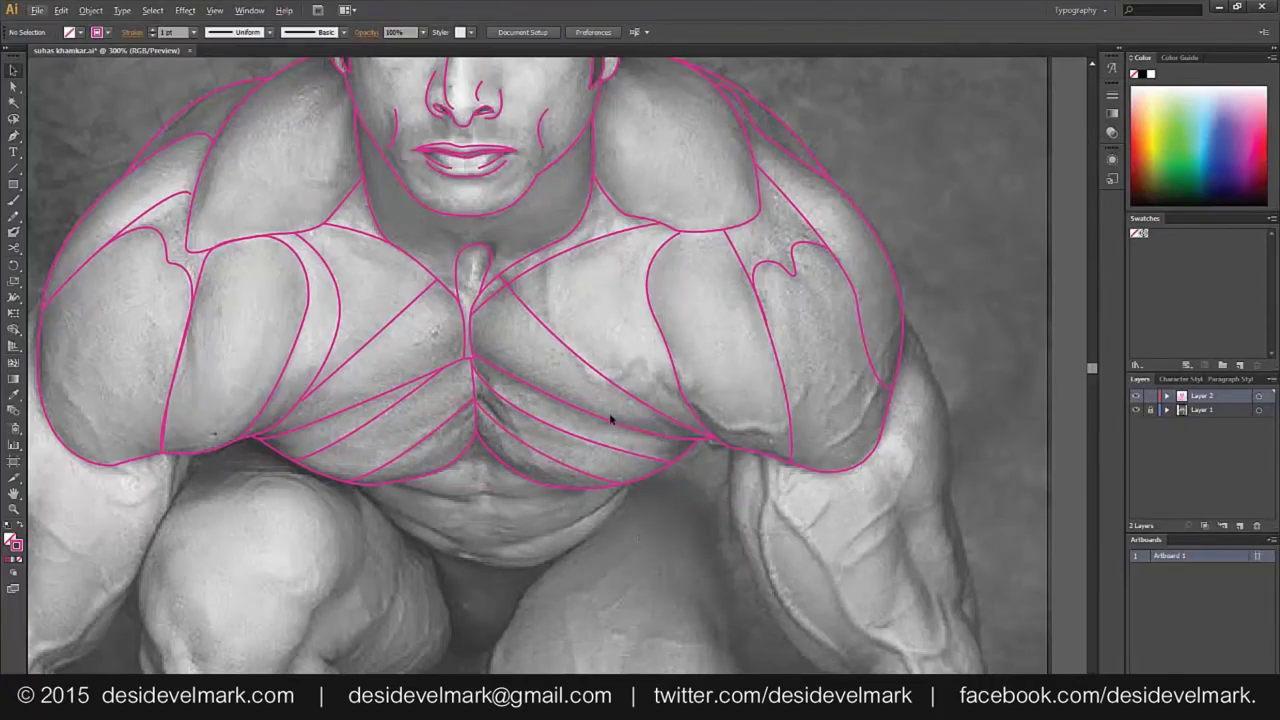
Draw a two-anchor line across the upper-left pectoral to its edge
{"action": "key", "text": "p"}
{"action": "left_click_drag", "start_coordinate": [406, 345], "coordinate": [534, 400]}
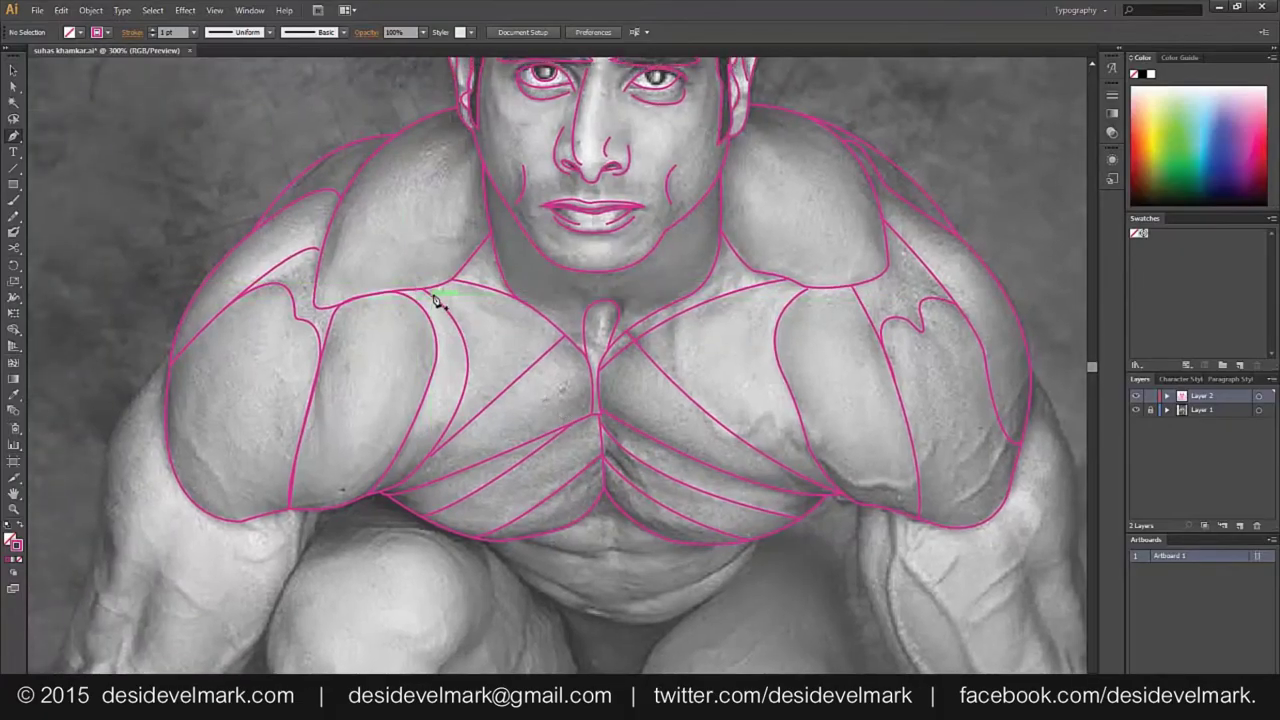
{"action": "left_click", "coordinate": [571, 328]}
{"action": "left_click", "coordinate": [602, 377]}
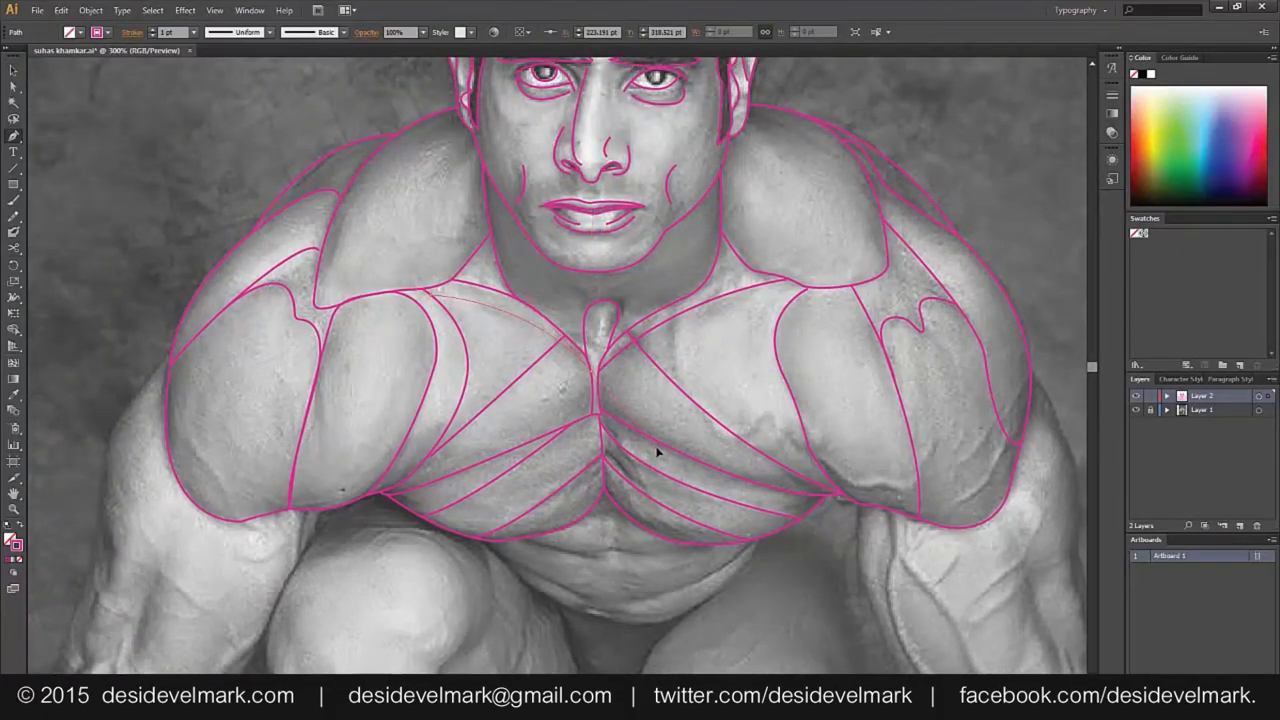
{"action": "key", "text": "v"}
{"action": "left_click", "coordinate": [603, 586]}
Save the tracing and zoom out to view the whole figure
{"action": "scroll", "coordinate": [600, 585], "scroll_direction": "up", "scroll_amount": 2}
{"action": "left_click", "coordinate": [37, 10]}
{"action": "left_click", "coordinate": [60, 117]}
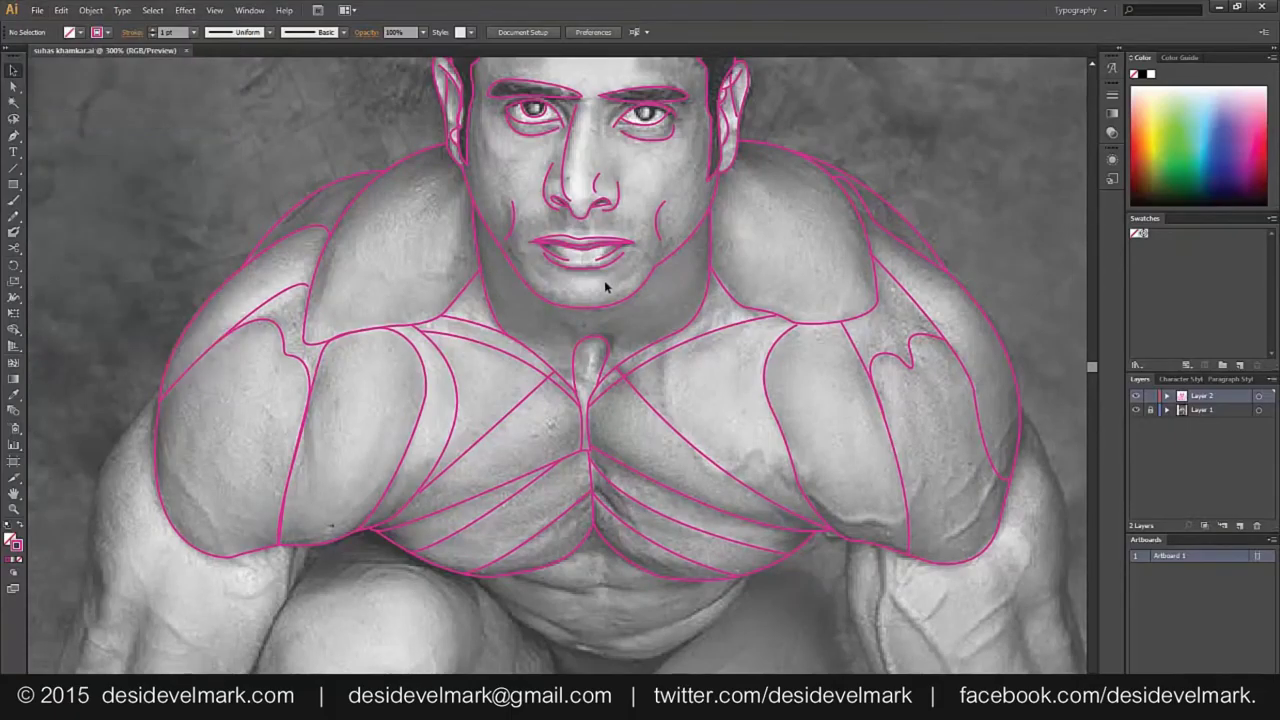
{"action": "key", "text": "ctrl+minus"}
{"action": "key", "text": "ctrl+minus"}
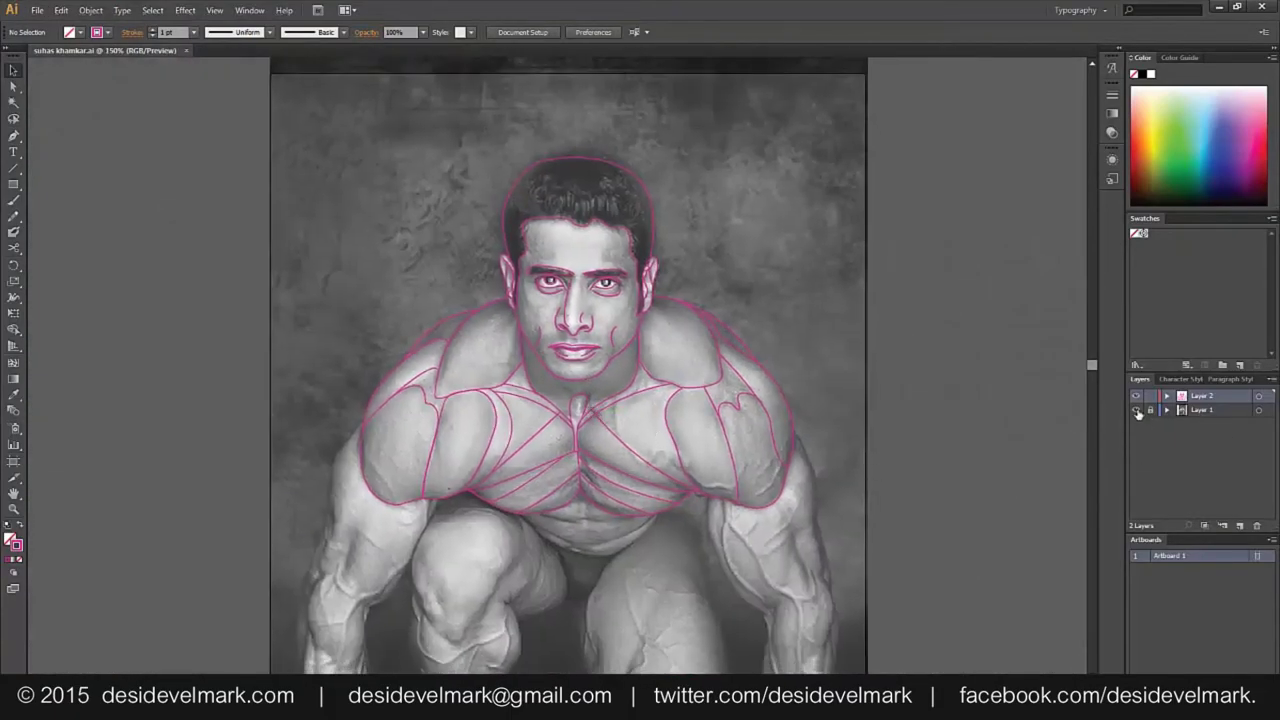
Check the outline without the photo, then add an anchor to reshape the curve under the right-hand eye
{"action": "left_click", "coordinate": [1136, 411]}
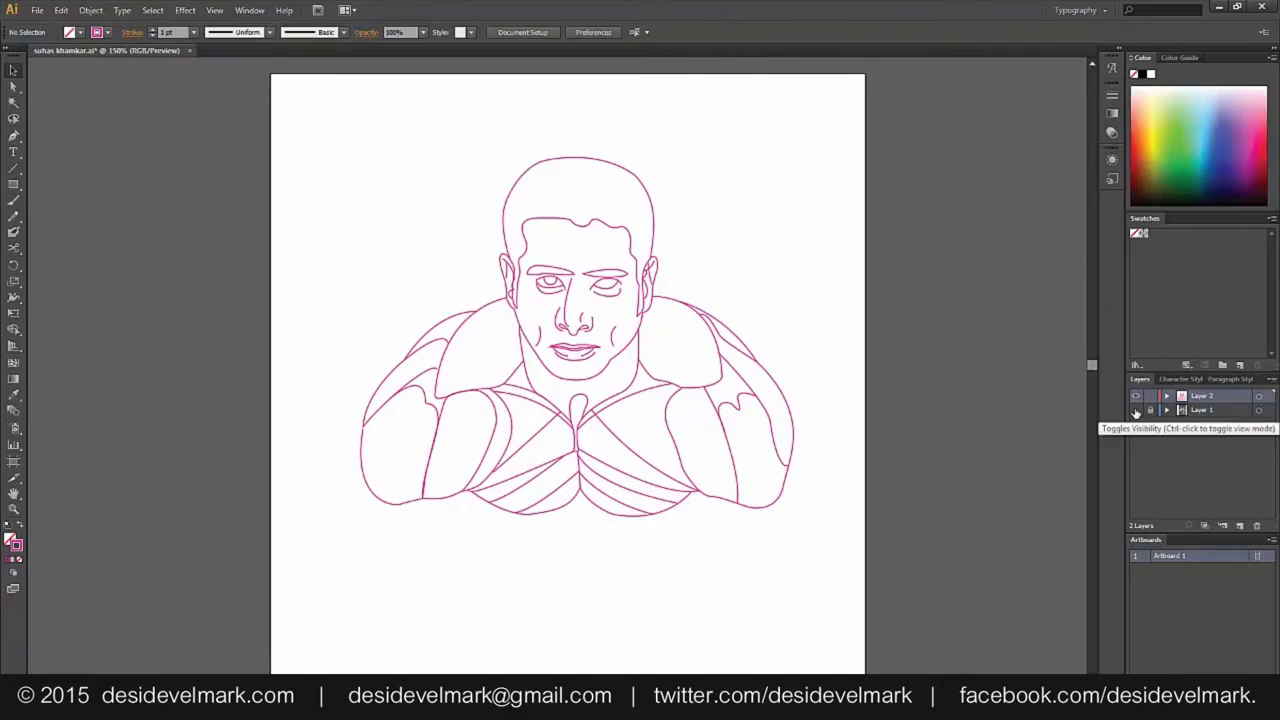
{"action": "left_click", "coordinate": [1136, 411]}
{"action": "scroll", "coordinate": [626, 258], "scroll_direction": "up", "scroll_amount": 1}
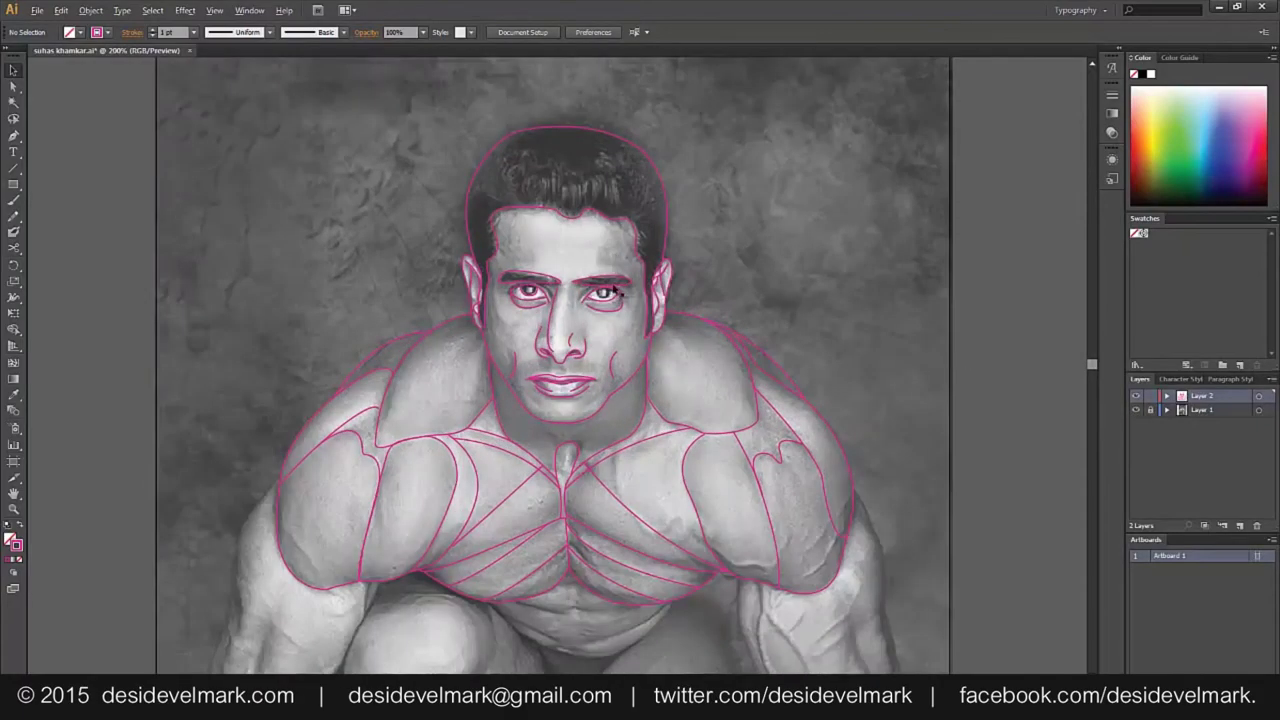
{"action": "scroll", "coordinate": [615, 280], "scroll_direction": "up", "scroll_amount": 4}
{"action": "key", "text": "p"}
{"action": "left_click", "coordinate": [575, 342]}
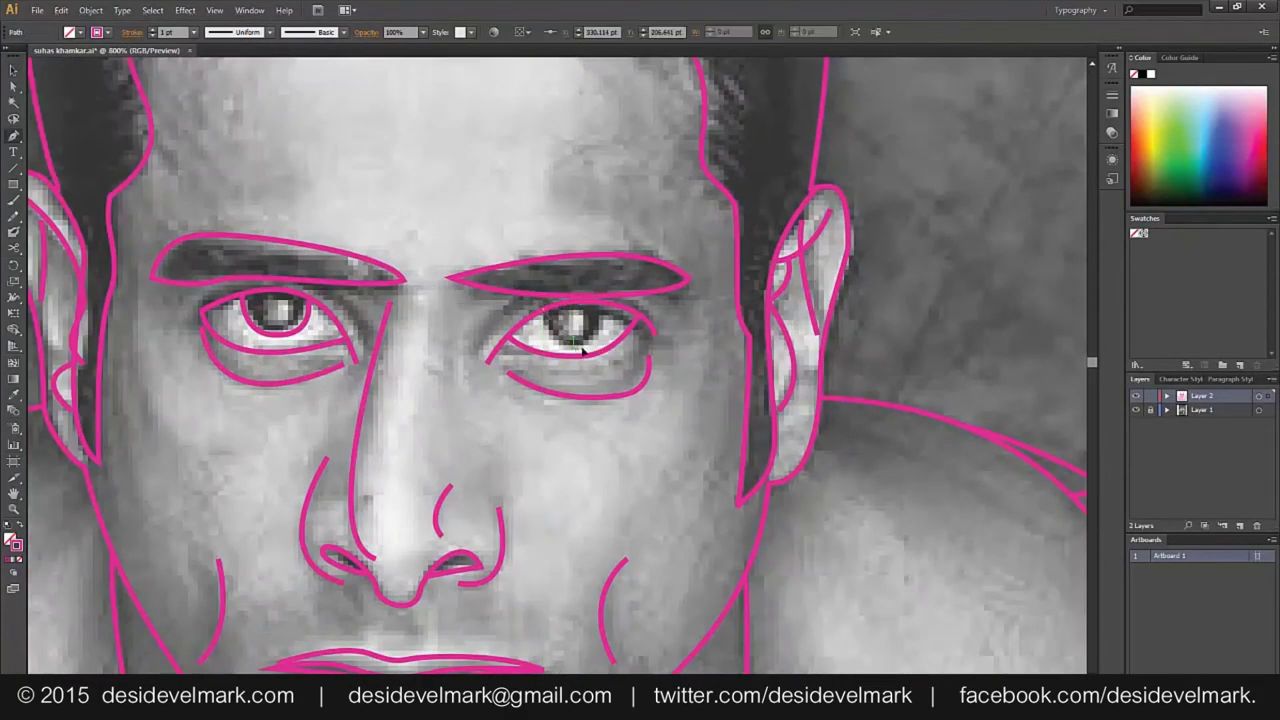
{"action": "left_click_drag", "start_coordinate": [607, 352], "coordinate": [625, 398]}
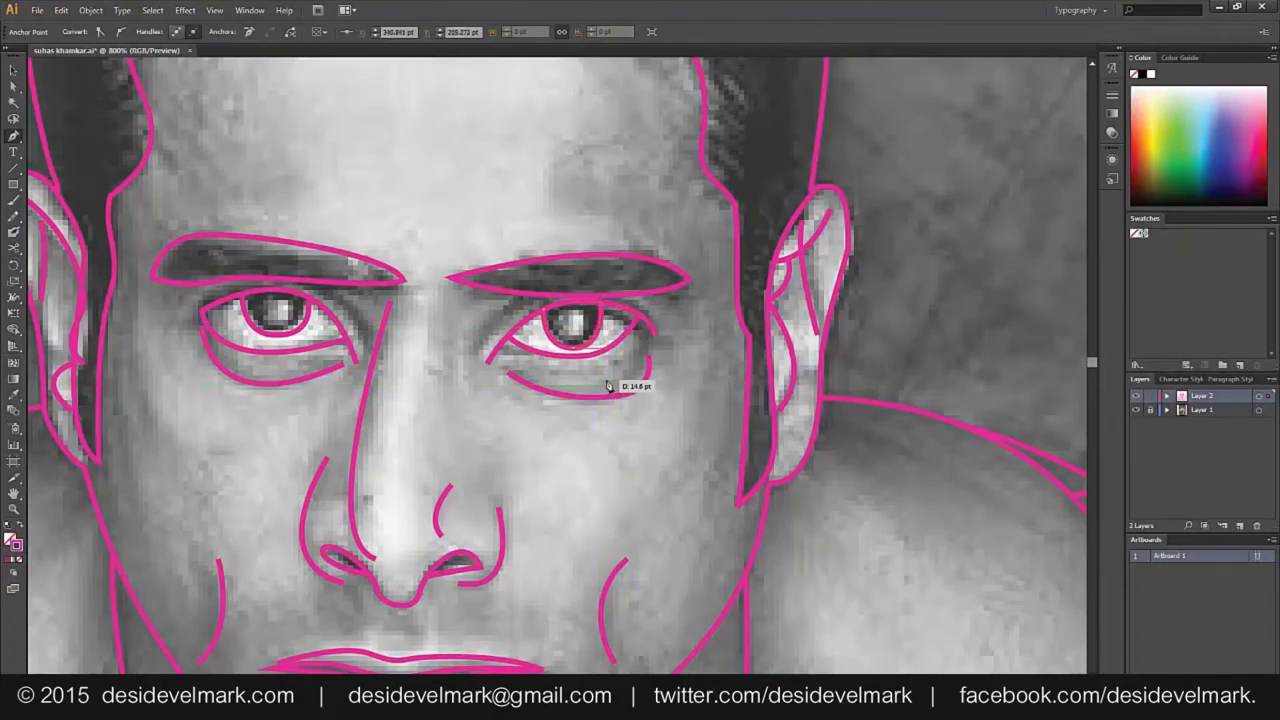
{"action": "scroll", "coordinate": [658, 435], "scroll_direction": "down", "scroll_amount": 2}
Zoom out to the whole figure, recheck the outline without the photo, and pan toward the chest
{"action": "key", "text": "v"}
{"action": "key", "text": "ctrl+0"}
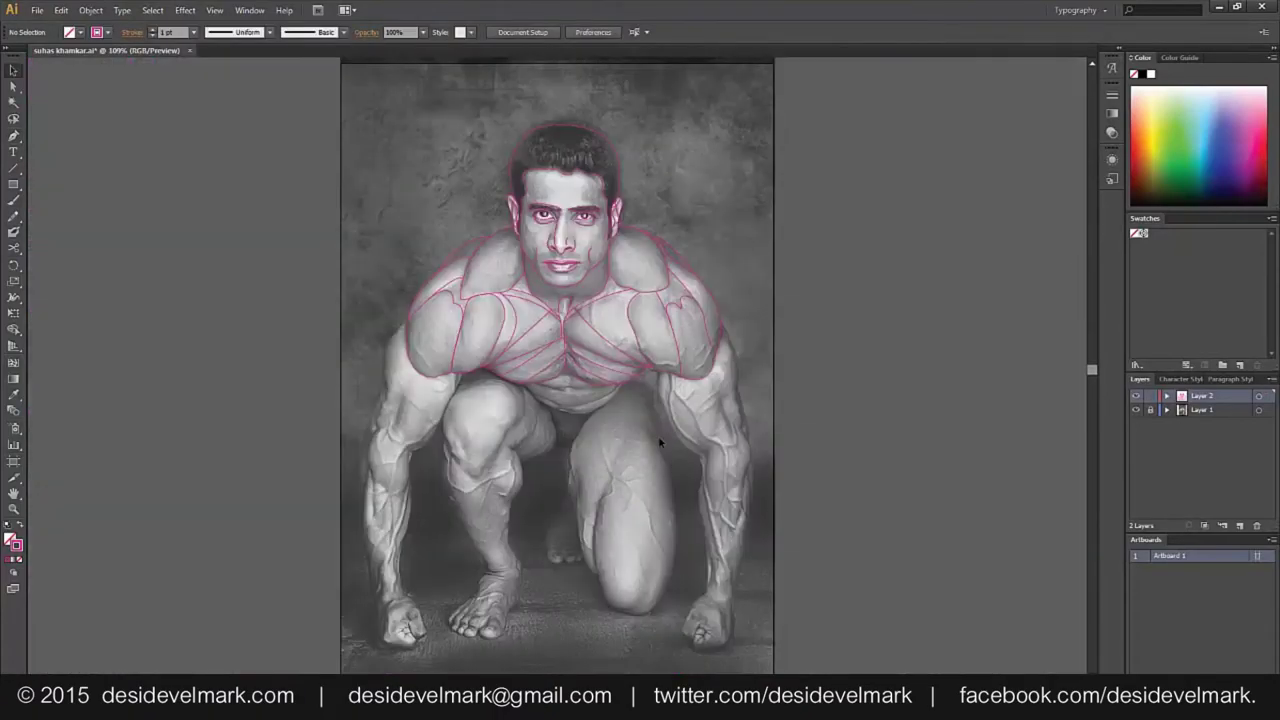
{"action": "left_click", "coordinate": [1136, 410]}
{"action": "left_click", "coordinate": [1136, 410]}
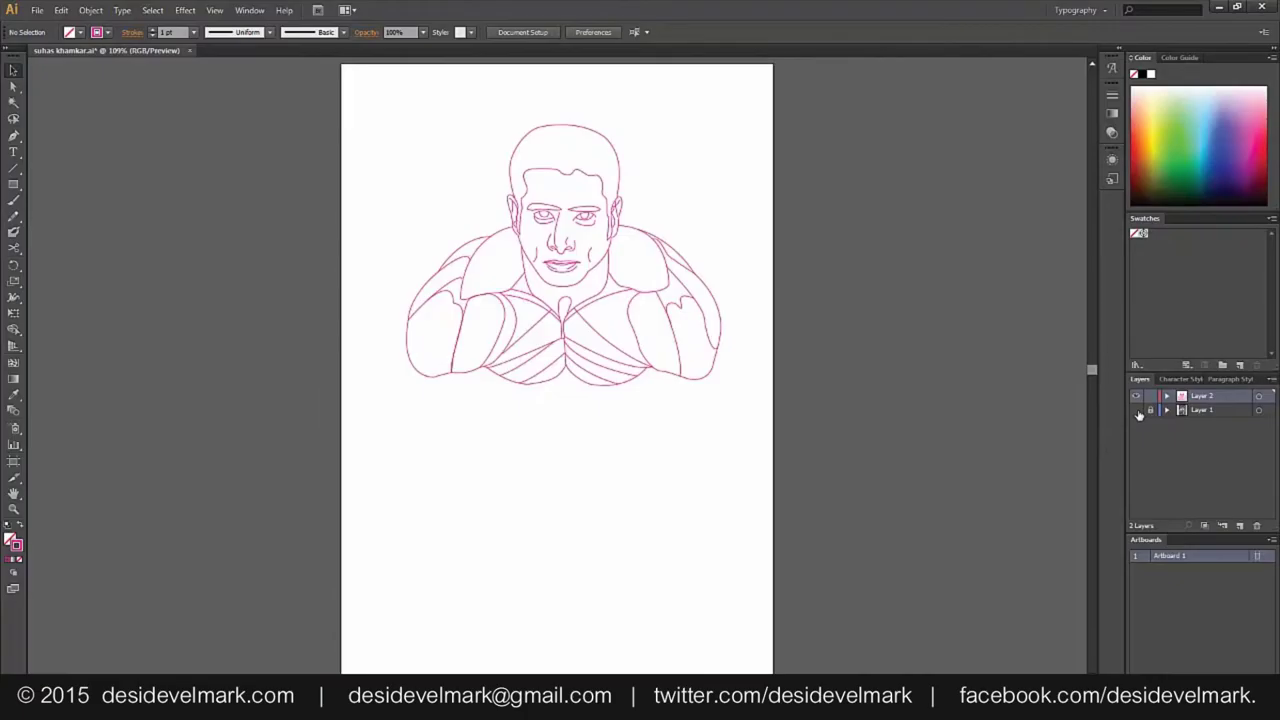
{"action": "left_click", "coordinate": [1136, 410]}
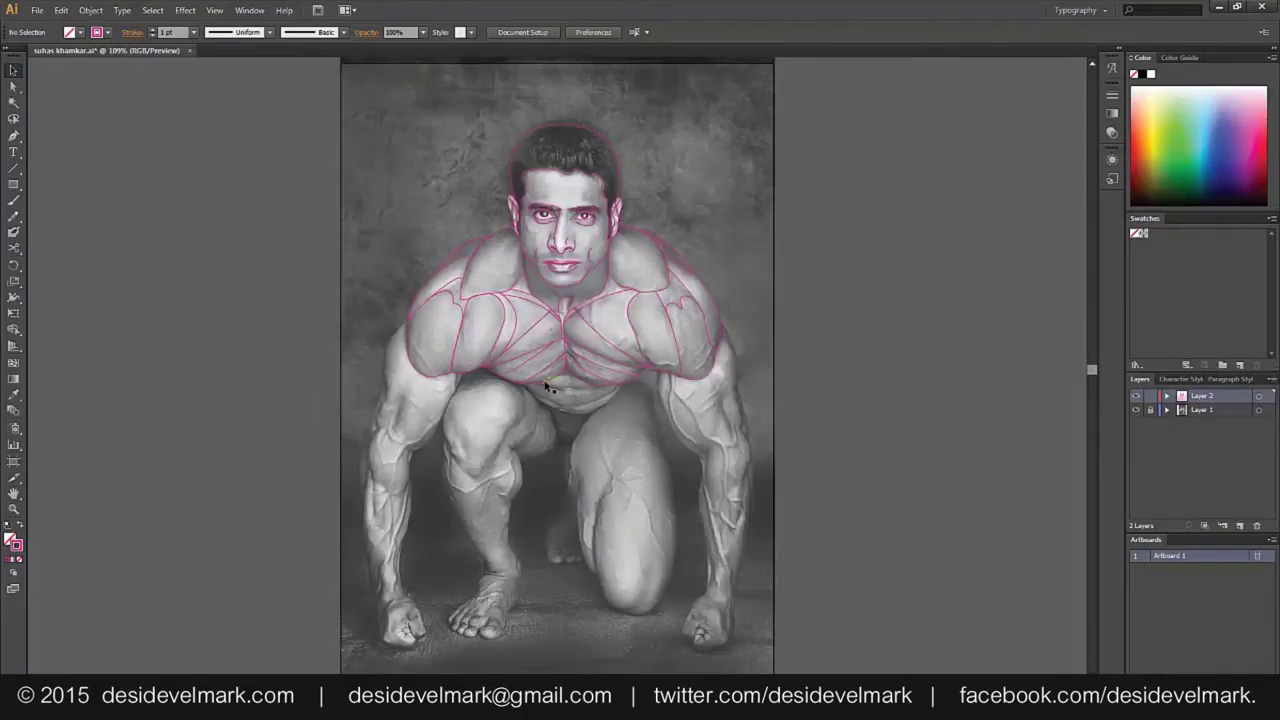
{"action": "scroll", "coordinate": [548, 383], "scroll_direction": "up", "scroll_amount": 2}
{"action": "mouse_move", "coordinate": [592, 422]}
{"action": "left_mouse_down"}
{"action": "mouse_move", "coordinate": [548, 442]}
{"action": "mouse_move", "coordinate": [537, 529]}
{"action": "left_mouse_up"}
Draw the first ab line from the chest's lower edge, curving down over the abs
{"action": "scroll", "coordinate": [517, 503], "scroll_direction": "up", "scroll_amount": 1}
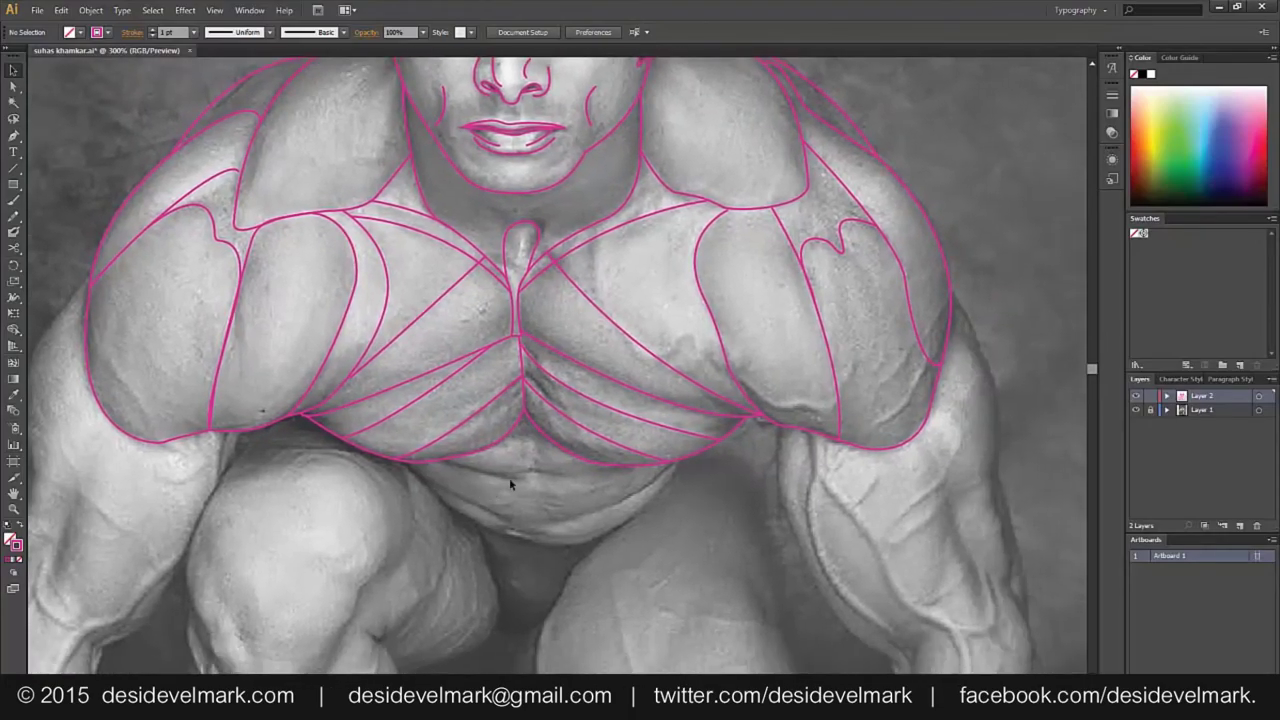
{"action": "left_click", "coordinate": [548, 412]}
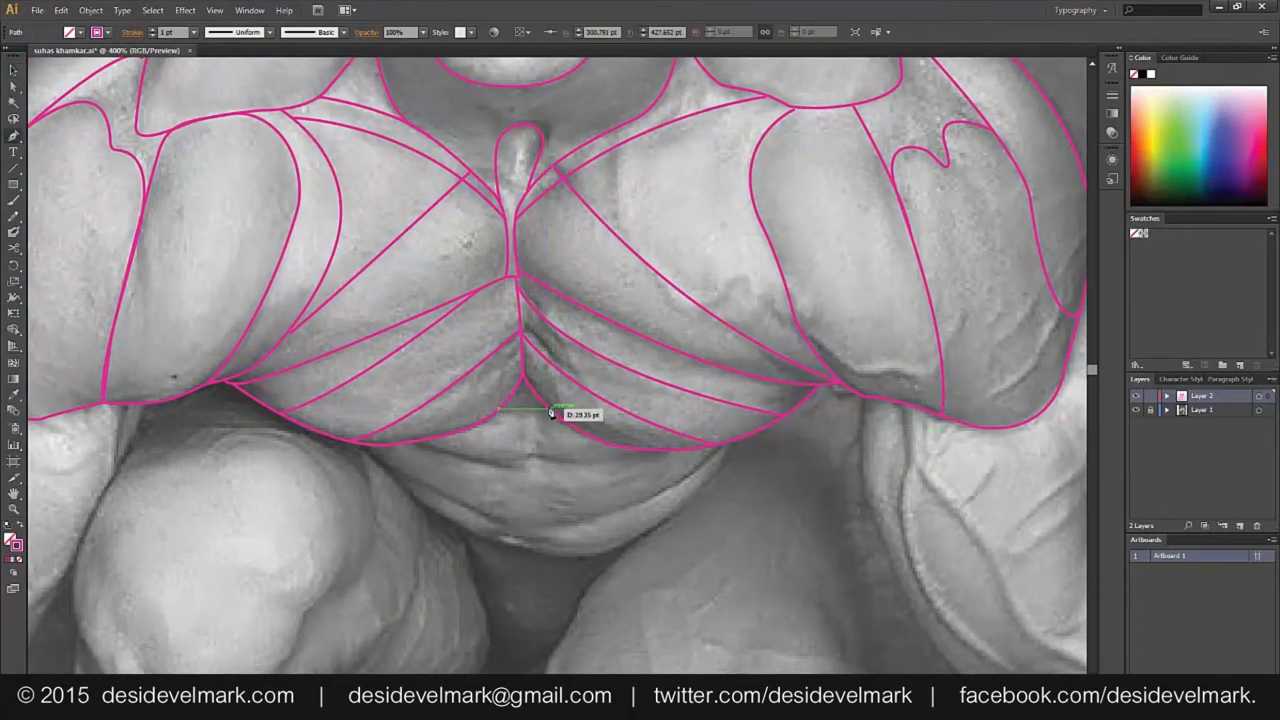
{"action": "left_click", "coordinate": [536, 461]}
{"action": "key", "text": "p"}
{"action": "left_click", "coordinate": [524, 410]}
{"action": "left_click_drag", "start_coordinate": [505, 467], "coordinate": [460, 462]}
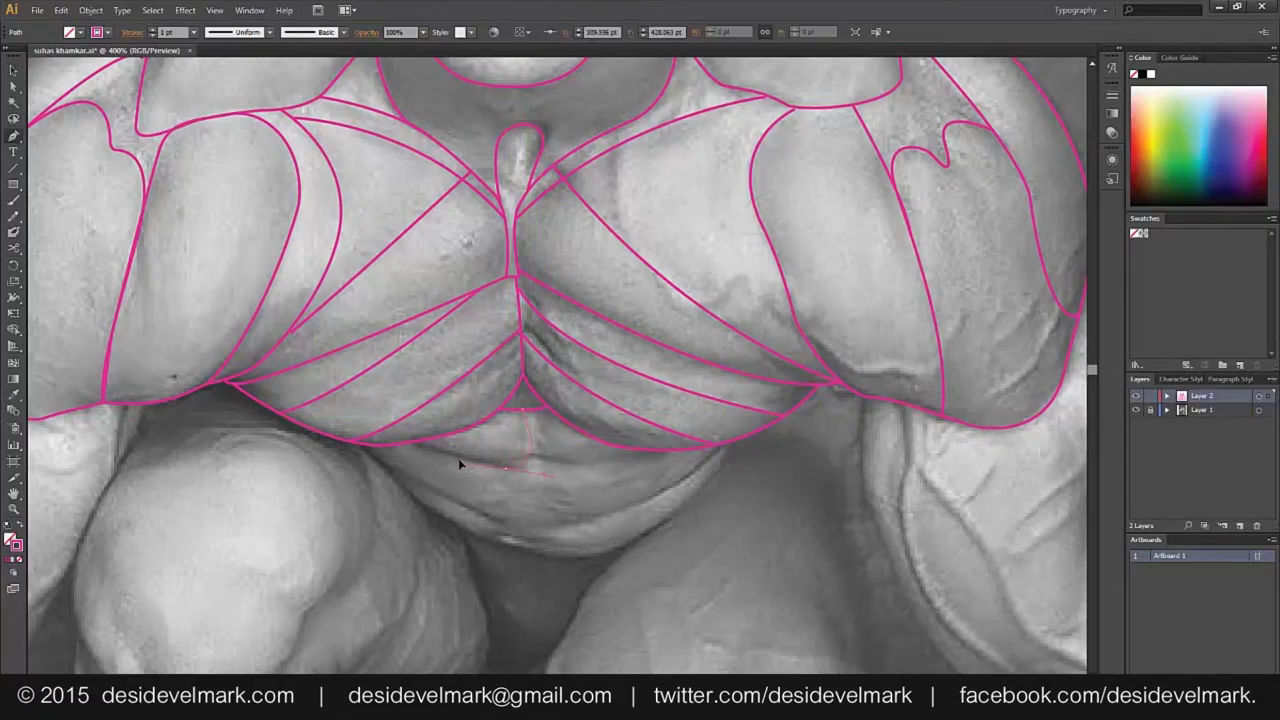
{"action": "left_click", "coordinate": [418, 447]}
{"action": "left_click", "coordinate": [557, 447], "text": "ctrl"}
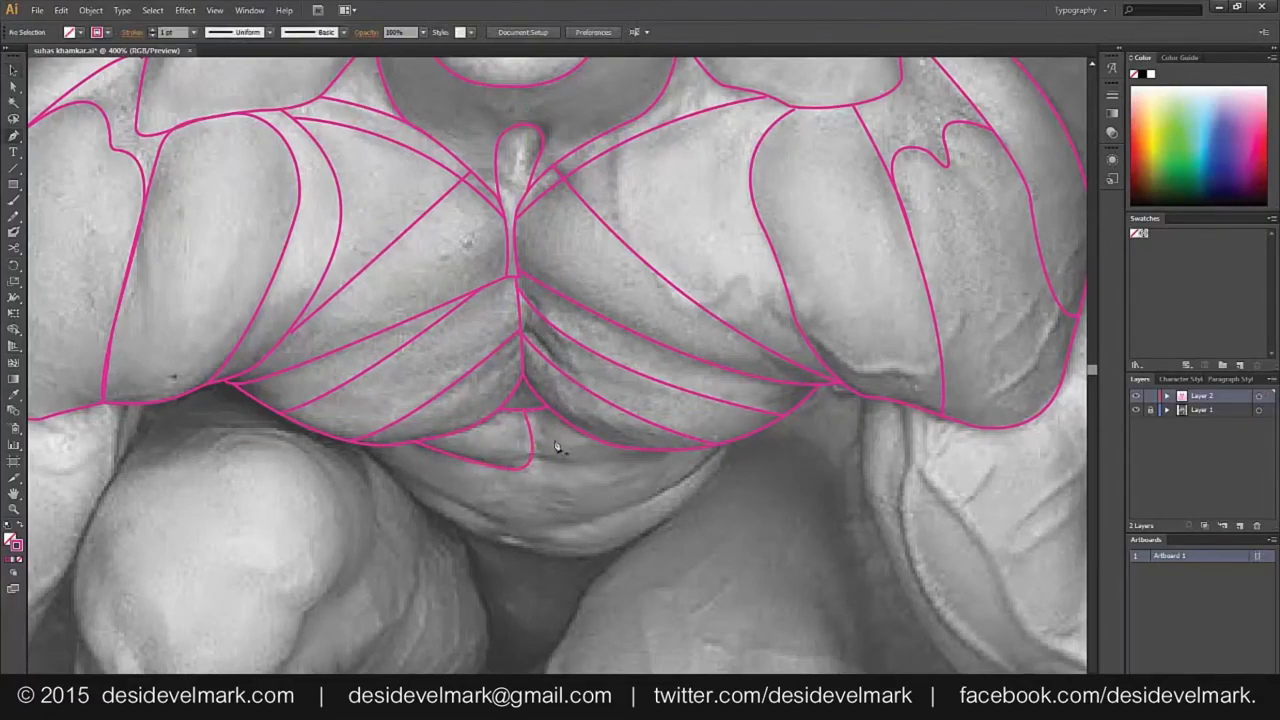
Add a second ab line, a curve from the chest's lower left, and the centre line down the abs
{"action": "left_click", "coordinate": [534, 411]}
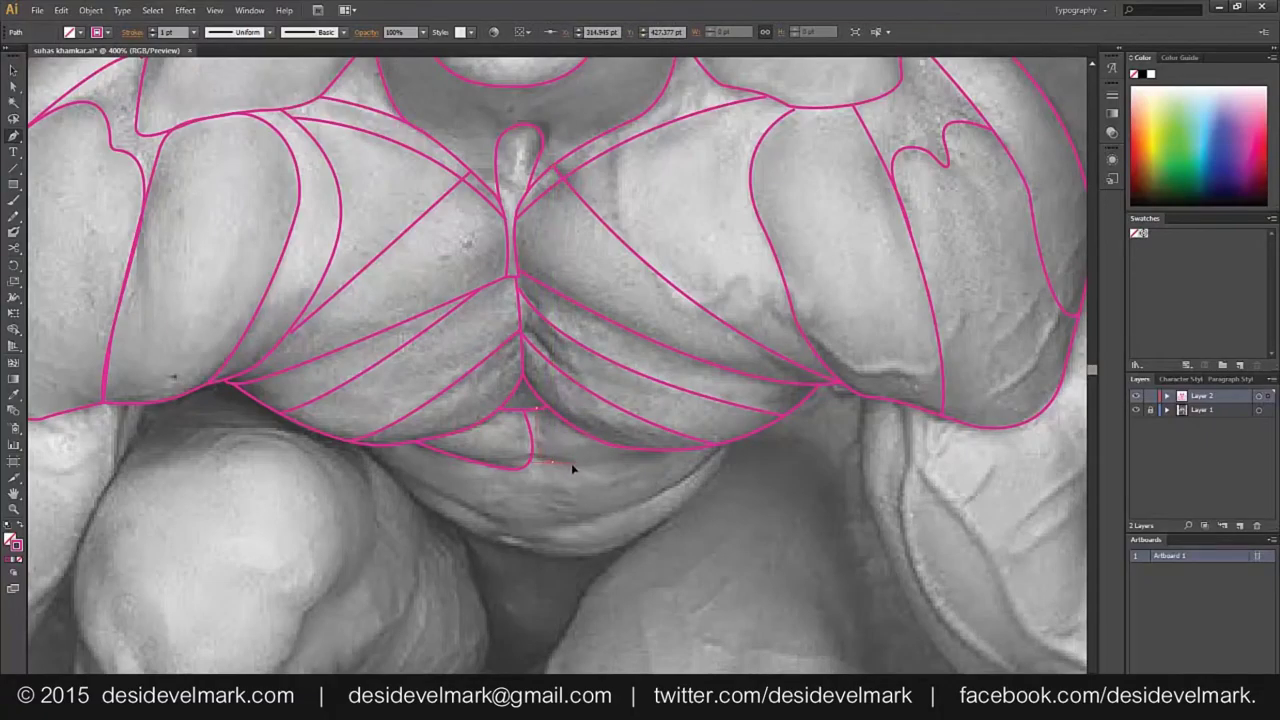
{"action": "left_click", "coordinate": [640, 451]}
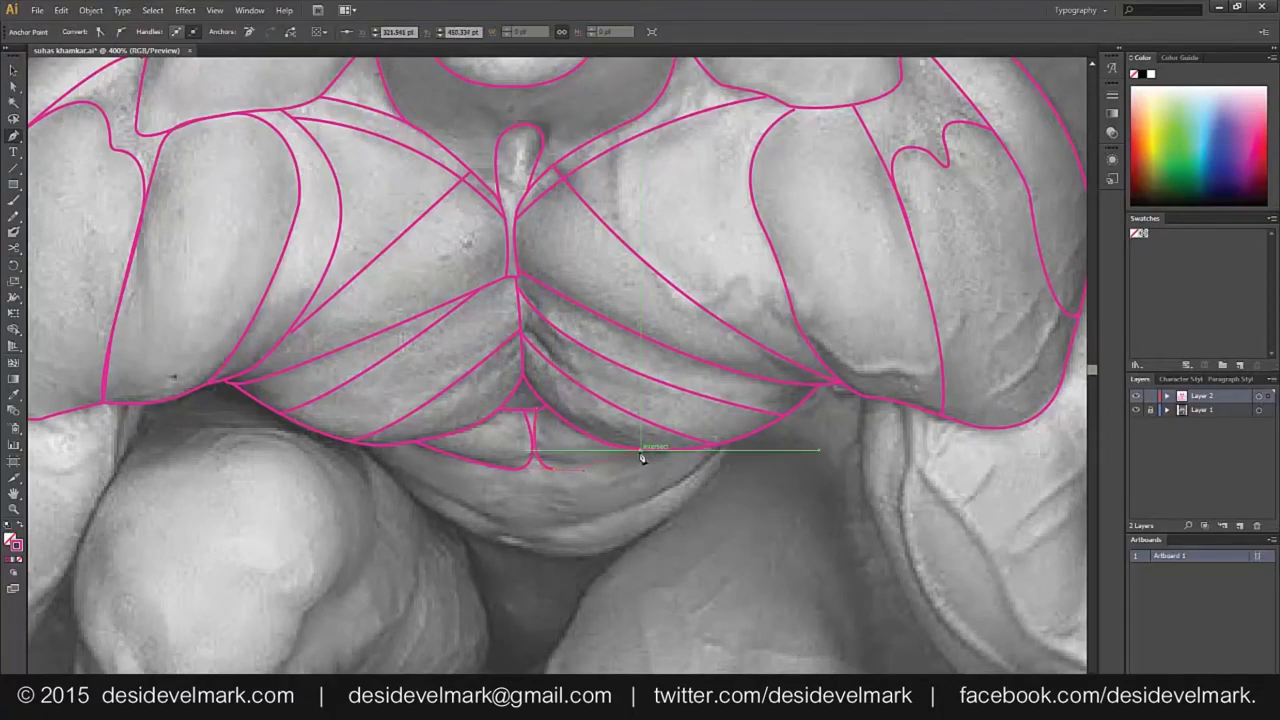
{"action": "left_click", "coordinate": [586, 531], "text": "ctrl"}
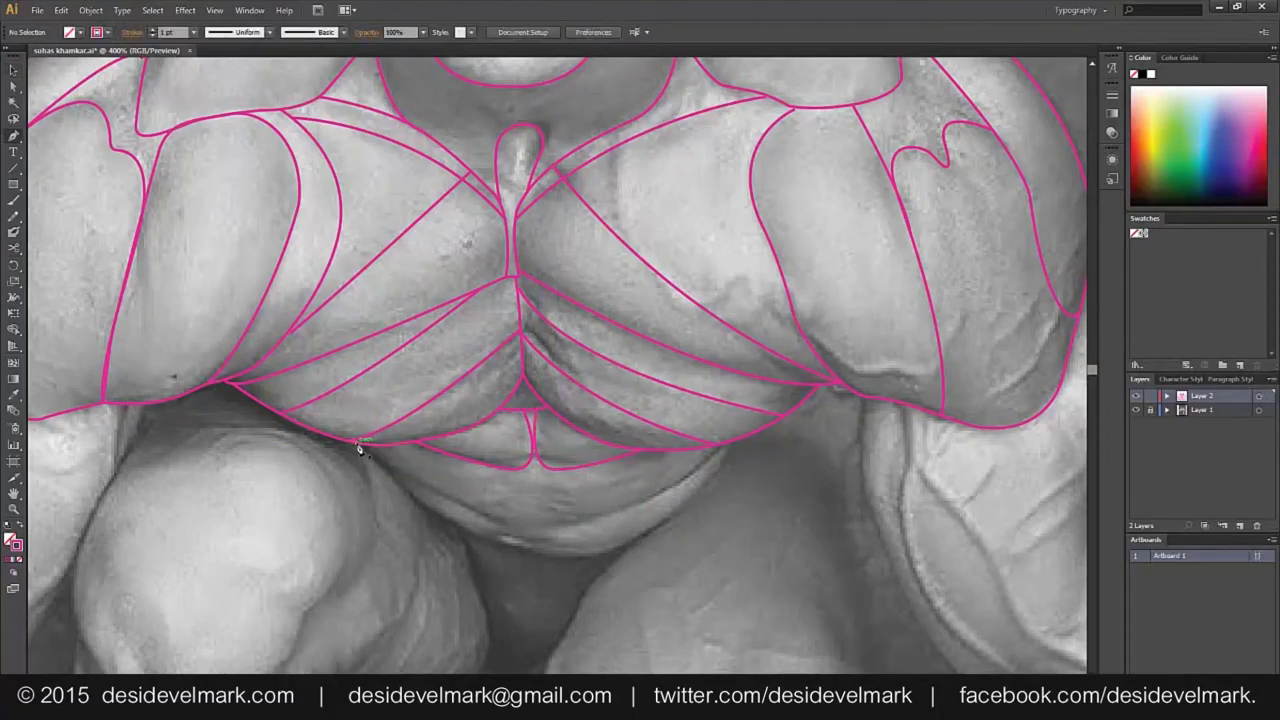
{"action": "left_click_drag", "start_coordinate": [357, 449], "coordinate": [452, 505]}
{"action": "left_click_drag", "start_coordinate": [532, 523], "coordinate": [531, 533]}
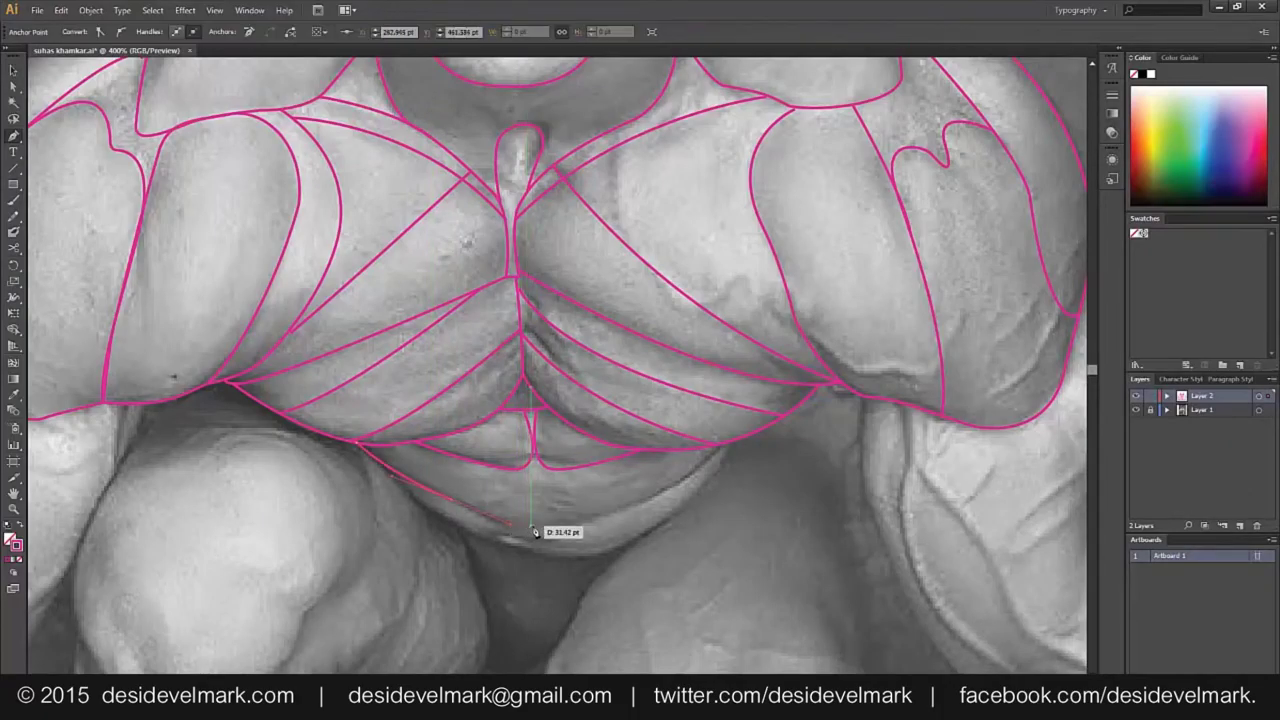
{"action": "left_click", "coordinate": [531, 533], "text": "ctrl"}
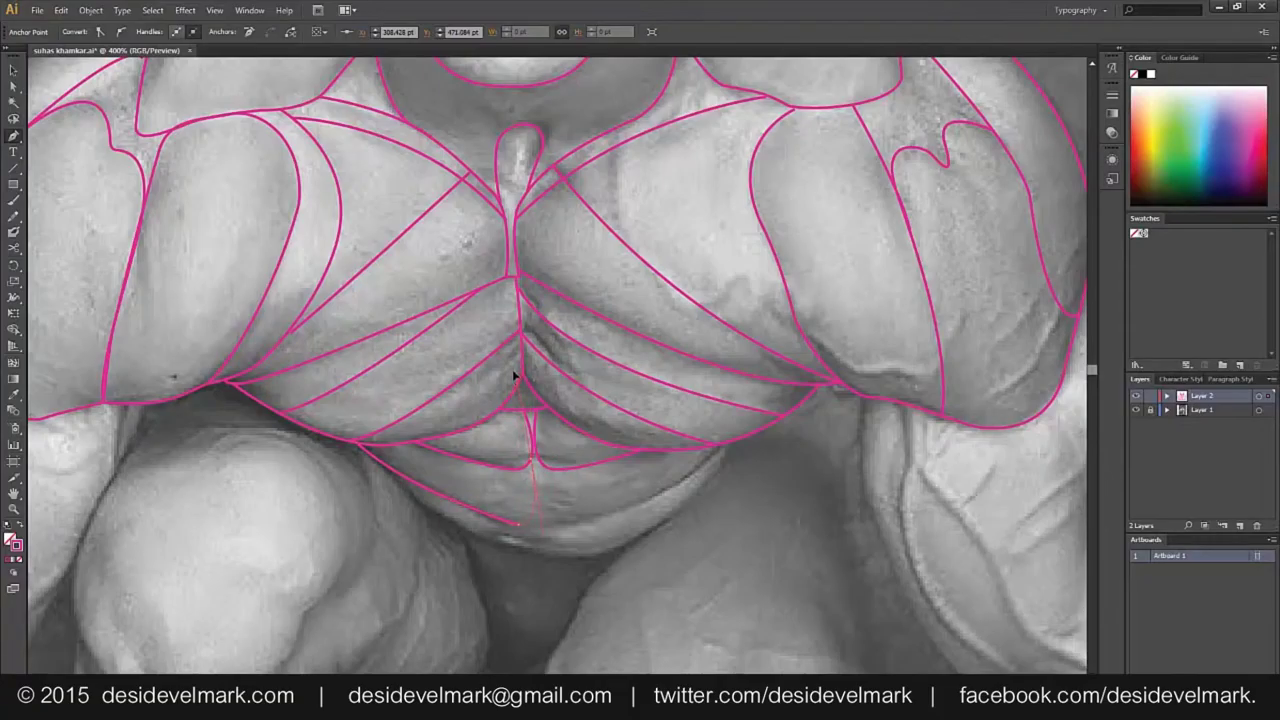
{"action": "left_click_drag", "start_coordinate": [536, 524], "coordinate": [549, 536]}
{"action": "left_click", "coordinate": [549, 536], "text": "ctrl"}
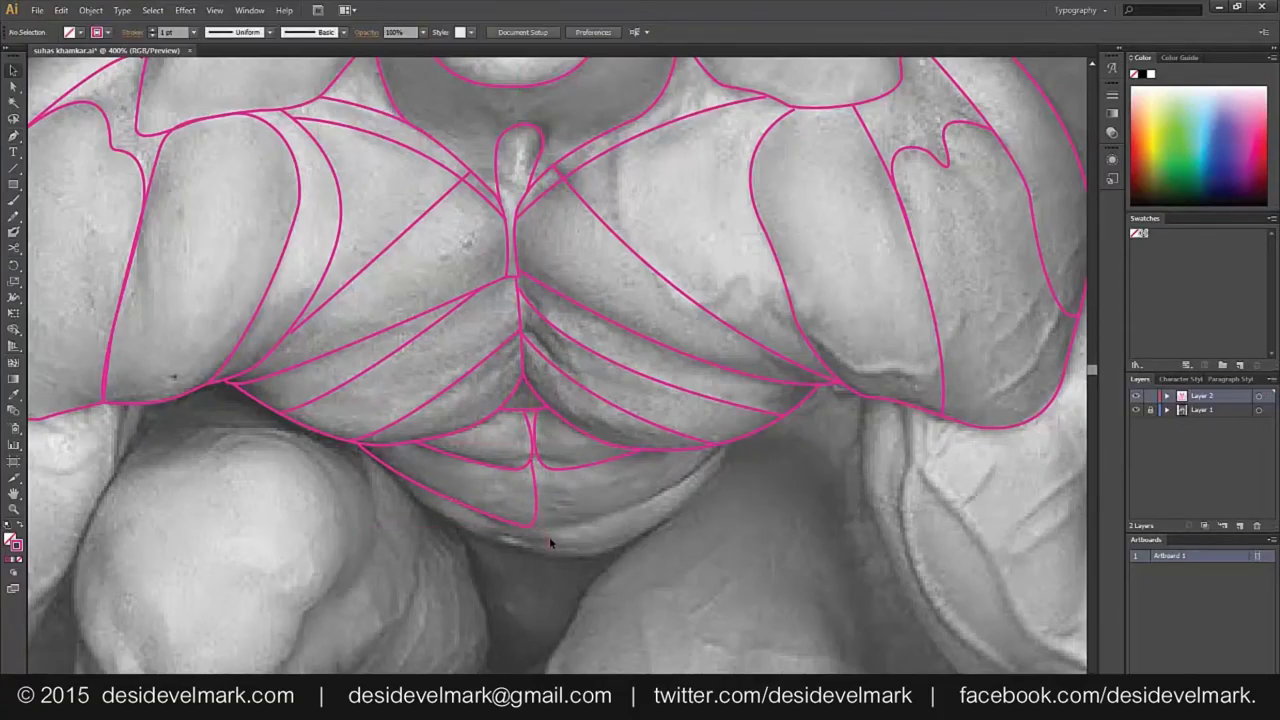
Draw a line down the abdomen curving up to the right, plus the bottom curve up to the right chest
{"action": "left_click", "coordinate": [545, 466]}
{"action": "left_click_drag", "start_coordinate": [547, 513], "coordinate": [549, 523]}
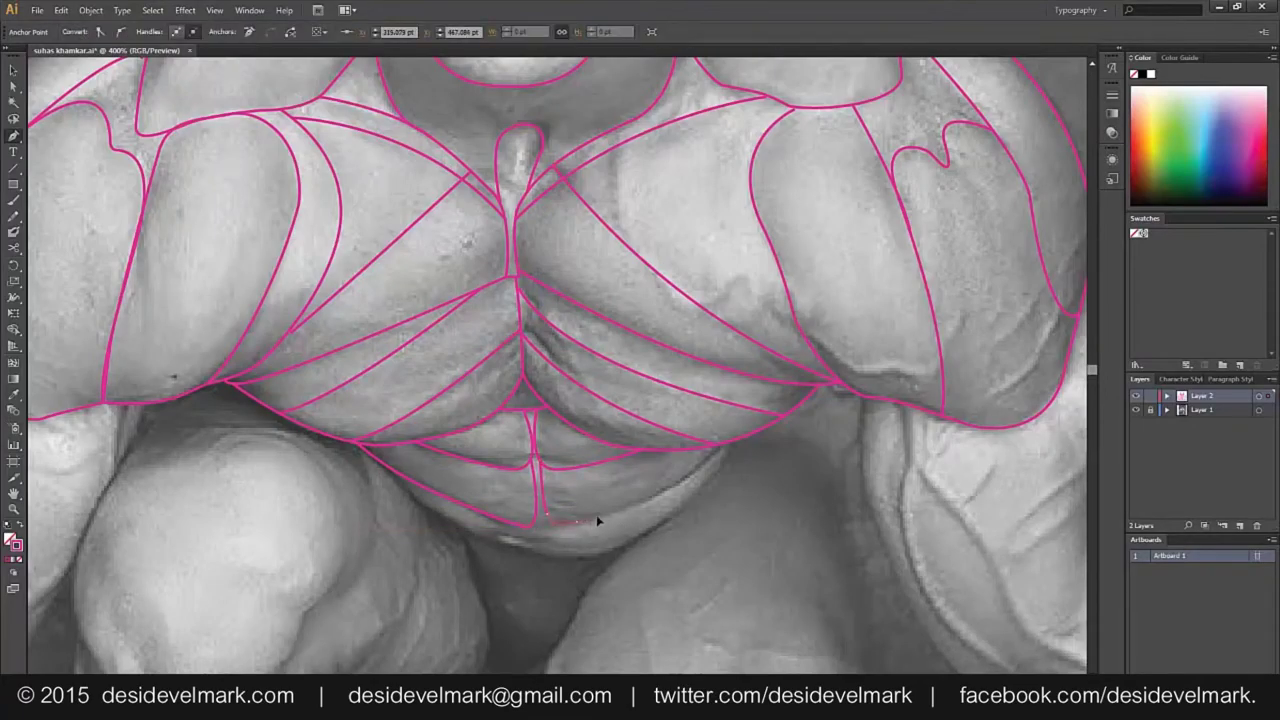
{"action": "left_click_drag", "start_coordinate": [720, 450], "coordinate": [749, 397]}
{"action": "key", "text": "v"}
{"action": "left_click", "coordinate": [683, 558]}
{"action": "key", "text": "p"}
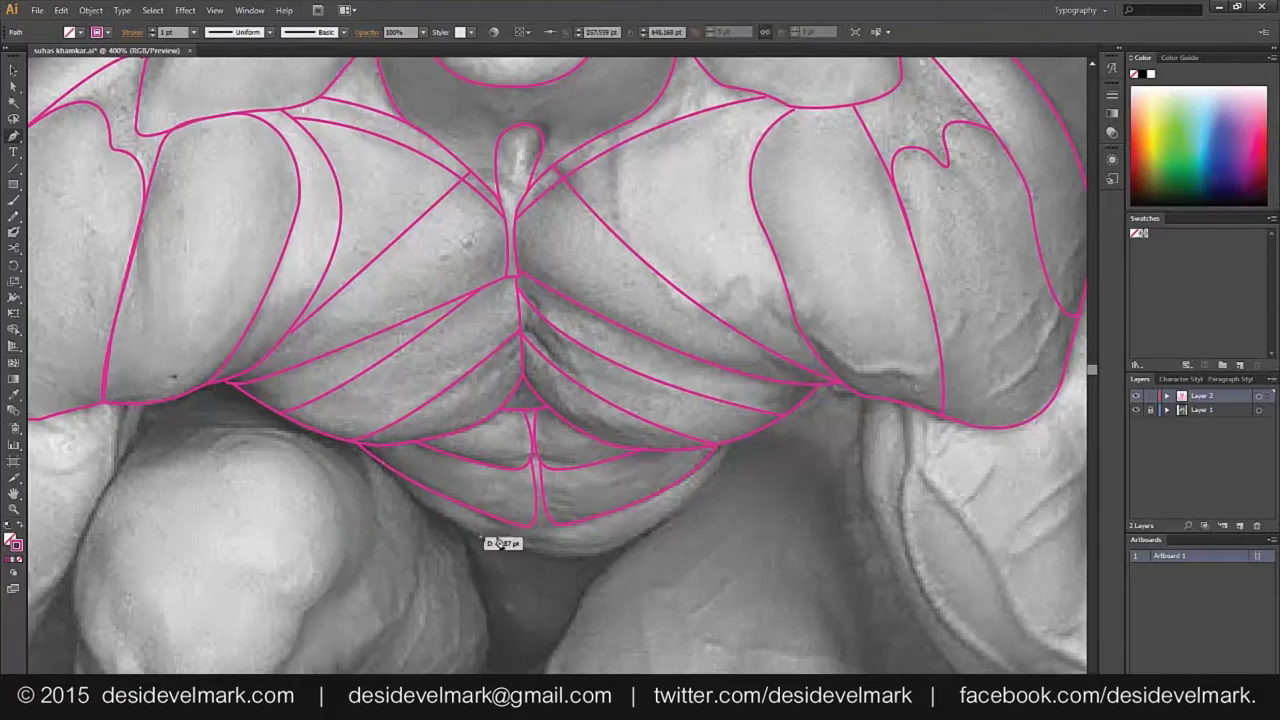
{"action": "mouse_move", "coordinate": [494, 543]}
{"action": "left_mouse_down"}
{"action": "mouse_move", "coordinate": [555, 562]}
{"action": "mouse_move", "coordinate": [660, 556]}
{"action": "left_mouse_up"}
{"action": "left_click_drag", "start_coordinate": [733, 442], "coordinate": [744, 444]}
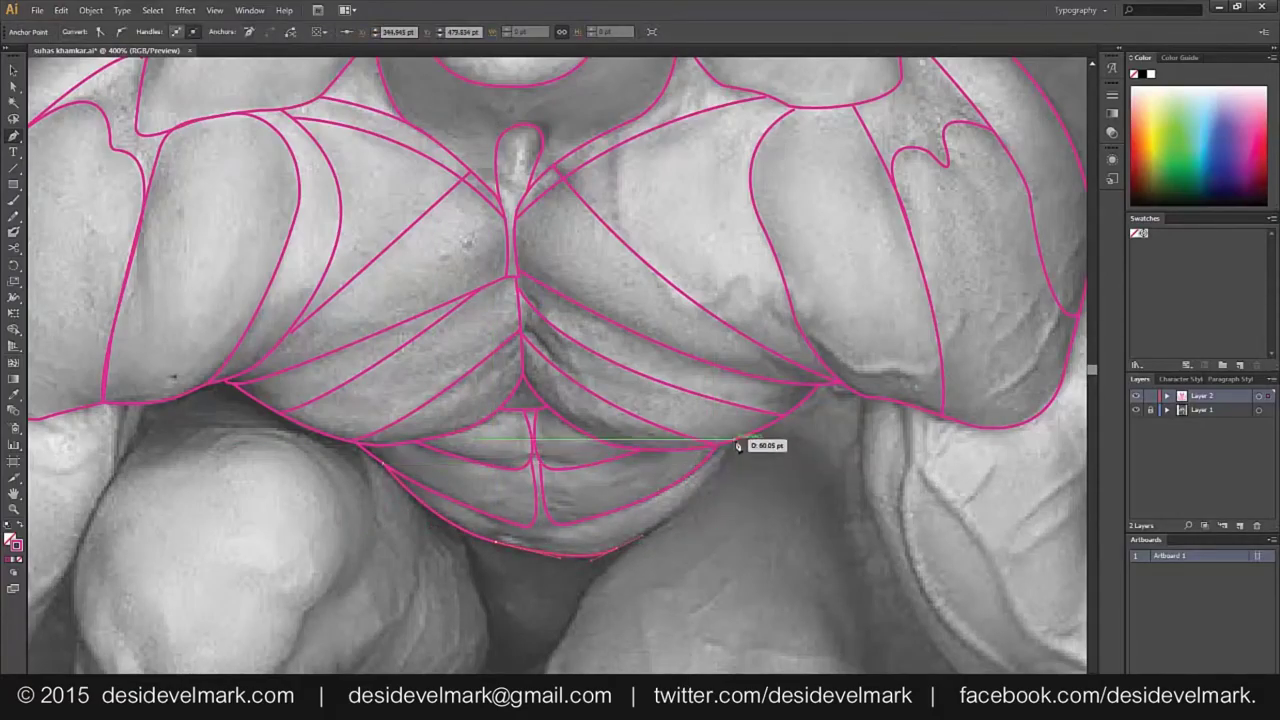
{"action": "key", "text": "v"}
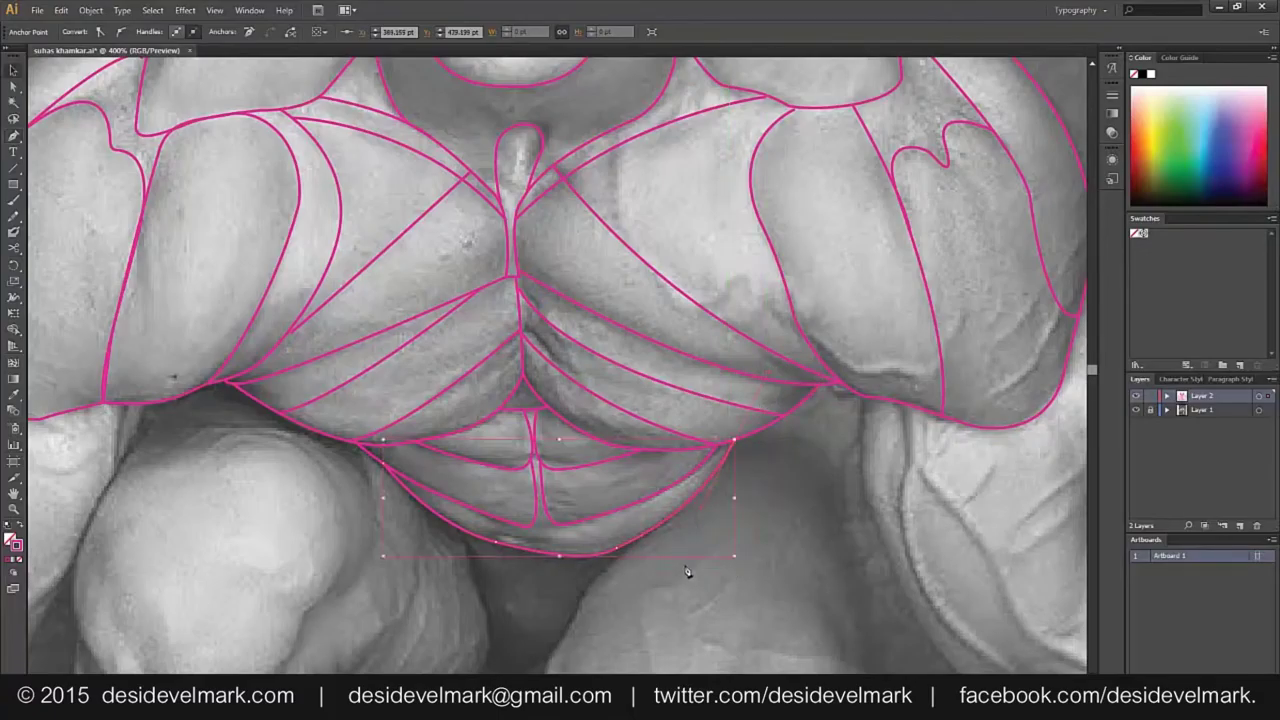
{"action": "left_click", "coordinate": [675, 593]}
Extend the centre line further down the abs and start a line at the snapped point
{"action": "key", "text": "p"}
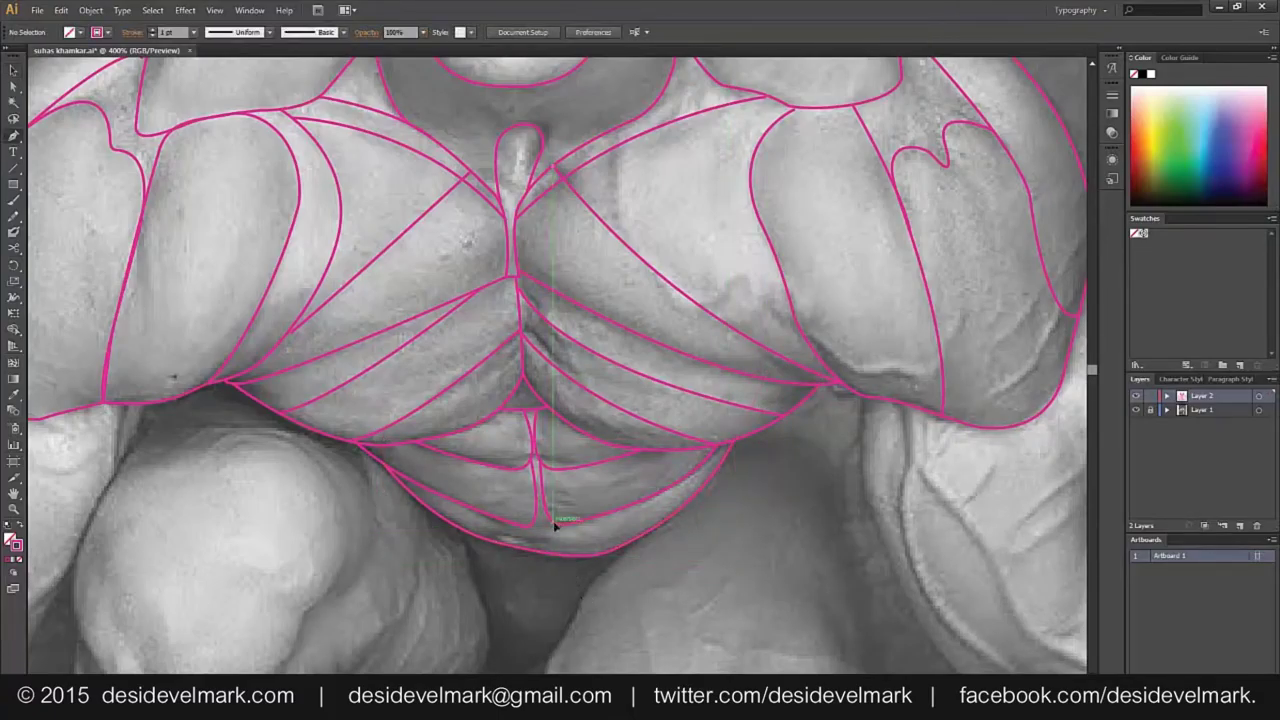
{"action": "left_click", "coordinate": [555, 522]}
{"action": "left_click", "coordinate": [541, 548]}
{"action": "key", "text": "v"}
{"action": "left_click", "coordinate": [514, 590]}
{"action": "key", "text": "p"}
{"action": "left_click", "coordinate": [491, 522]}
{"action": "left_click", "coordinate": [537, 616], "text": "ctrl"}
Add an anchor on the bottom outline and join the two loose end anchors with Ctrl+J
{"action": "left_click_drag", "start_coordinate": [537, 616], "coordinate": [548, 520]}
{"action": "key", "text": "p"}
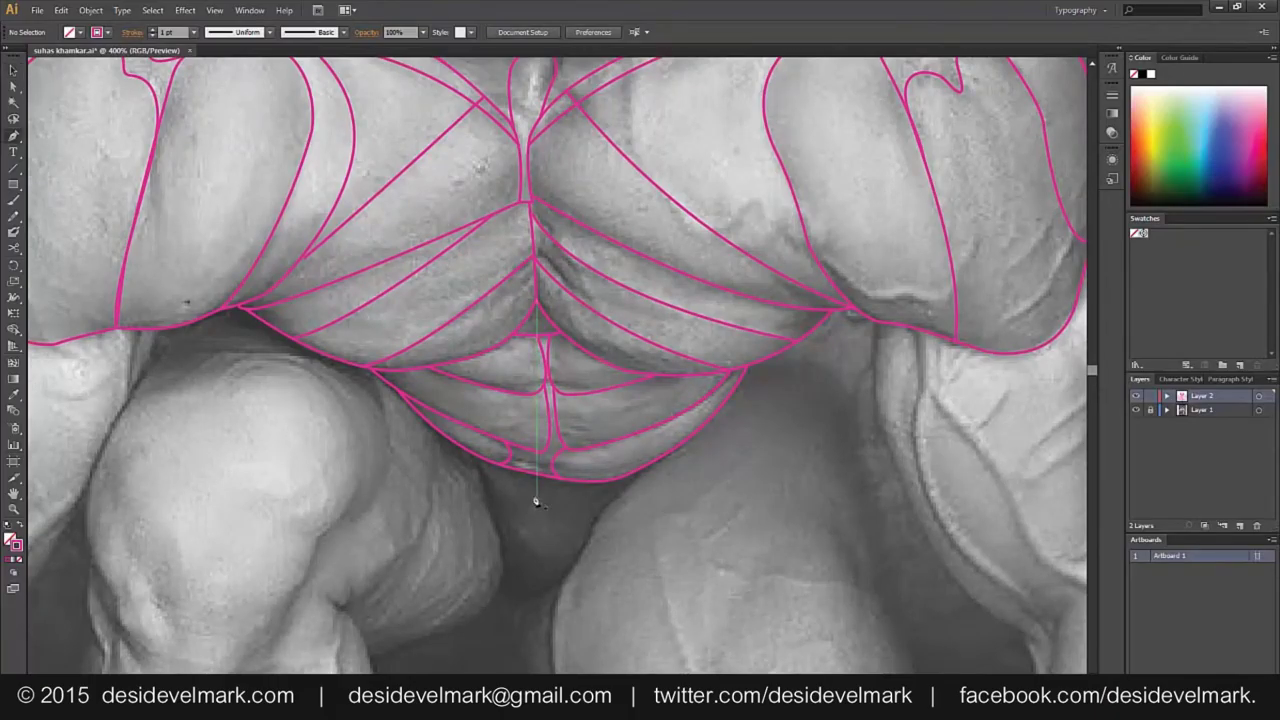
{"action": "left_click", "coordinate": [543, 468]}
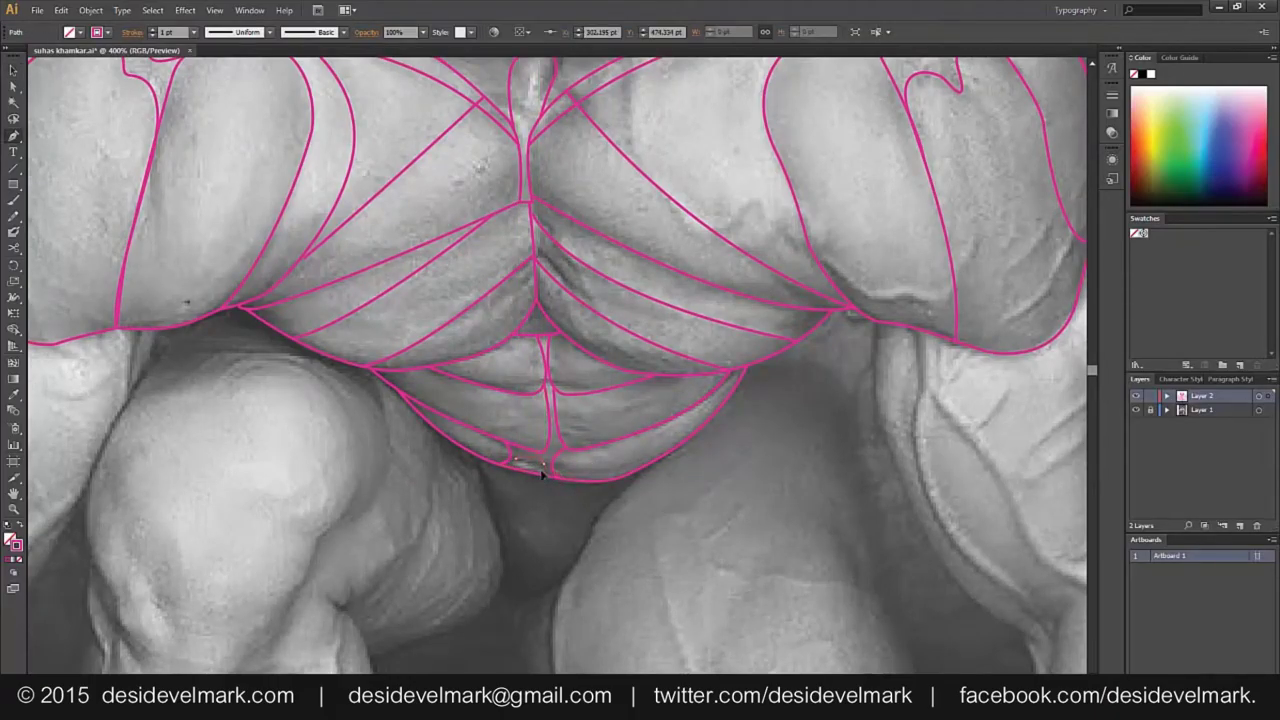
{"action": "left_click_drag", "start_coordinate": [543, 472], "coordinate": [516, 452]}
{"action": "key", "text": "ctrl+j"}
{"action": "key", "text": "ctrl+minus"}
{"action": "key", "text": "ctrl+shift+a"}
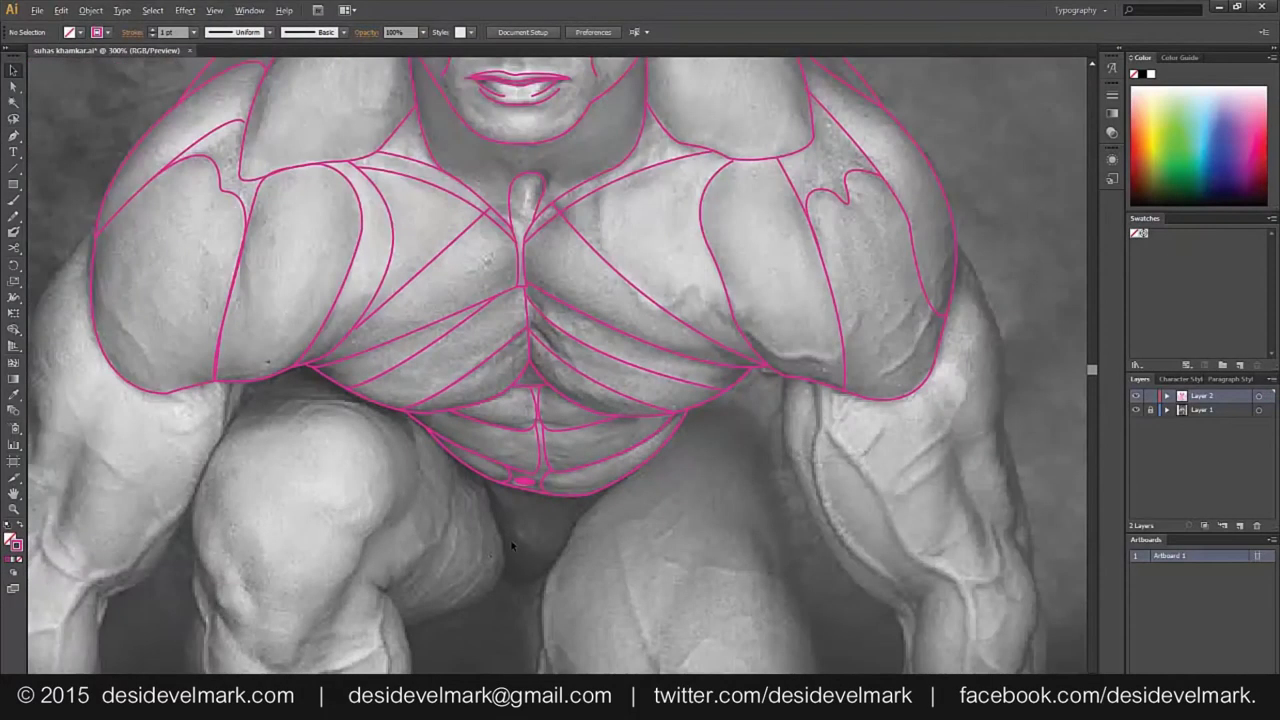
Save the document with the whole torso in view
{"action": "key", "text": "ctrl+minus"}
{"action": "mouse_move", "coordinate": [475, 546]}
{"action": "left_mouse_down"}
{"action": "mouse_move", "coordinate": [503, 607]}
{"action": "mouse_move", "coordinate": [509, 486]}
{"action": "left_mouse_up"}
{"action": "key", "text": "ctrl+s"}
{"action": "mouse_move", "coordinate": [379, 479]}
{"action": "left_mouse_down"}
{"action": "mouse_move", "coordinate": [368, 470]}
{"action": "mouse_move", "coordinate": [510, 425]}
{"action": "mouse_move", "coordinate": [602, 495]}
{"action": "mouse_move", "coordinate": [586, 491]}
{"action": "left_mouse_up"}
Trace the left arm's outer edge from the shoulder down the upper arm to the elbow
{"action": "key", "text": "ctrl+plus"}
{"action": "key", "text": "p"}
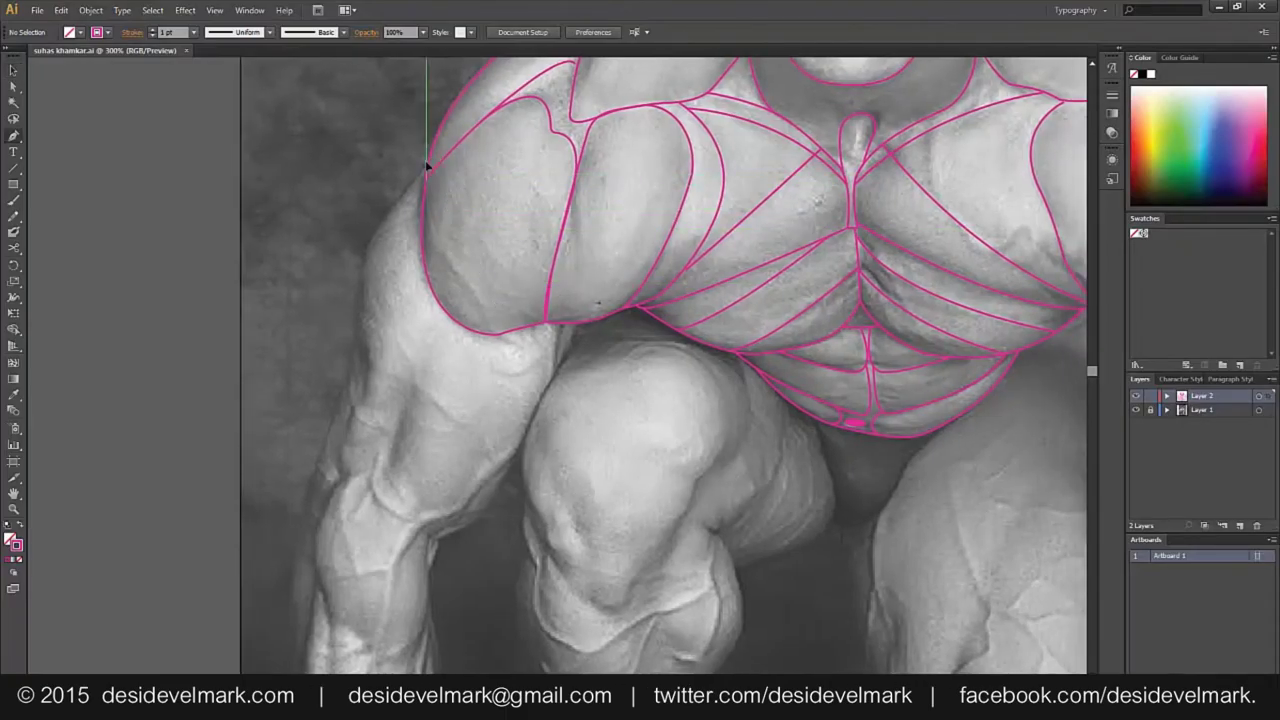
{"action": "left_click", "coordinate": [425, 162]}
{"action": "left_click", "coordinate": [383, 213]}
{"action": "left_click", "coordinate": [357, 330]}
{"action": "left_click", "coordinate": [362, 395]}
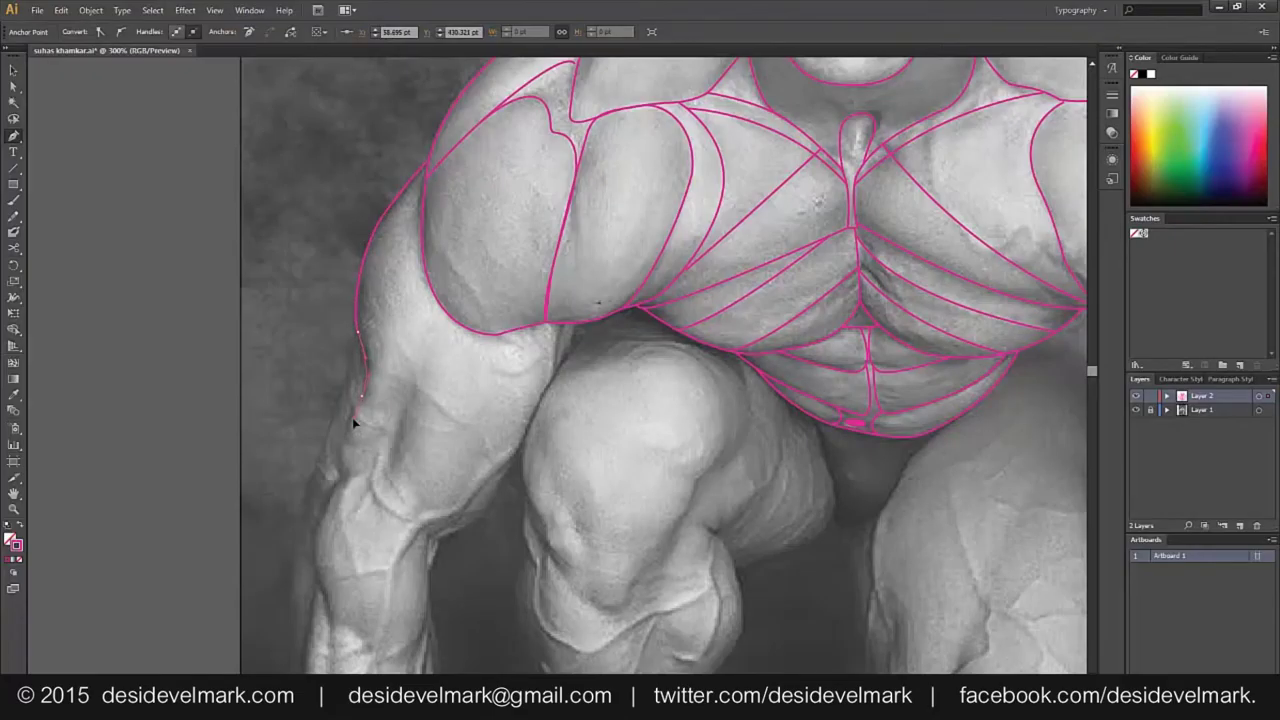
{"action": "left_click_drag", "start_coordinate": [341, 474], "coordinate": [361, 498]}
Continue the arm outline with curved segments down the forearm toward the wrist
{"action": "key", "text": "v"}
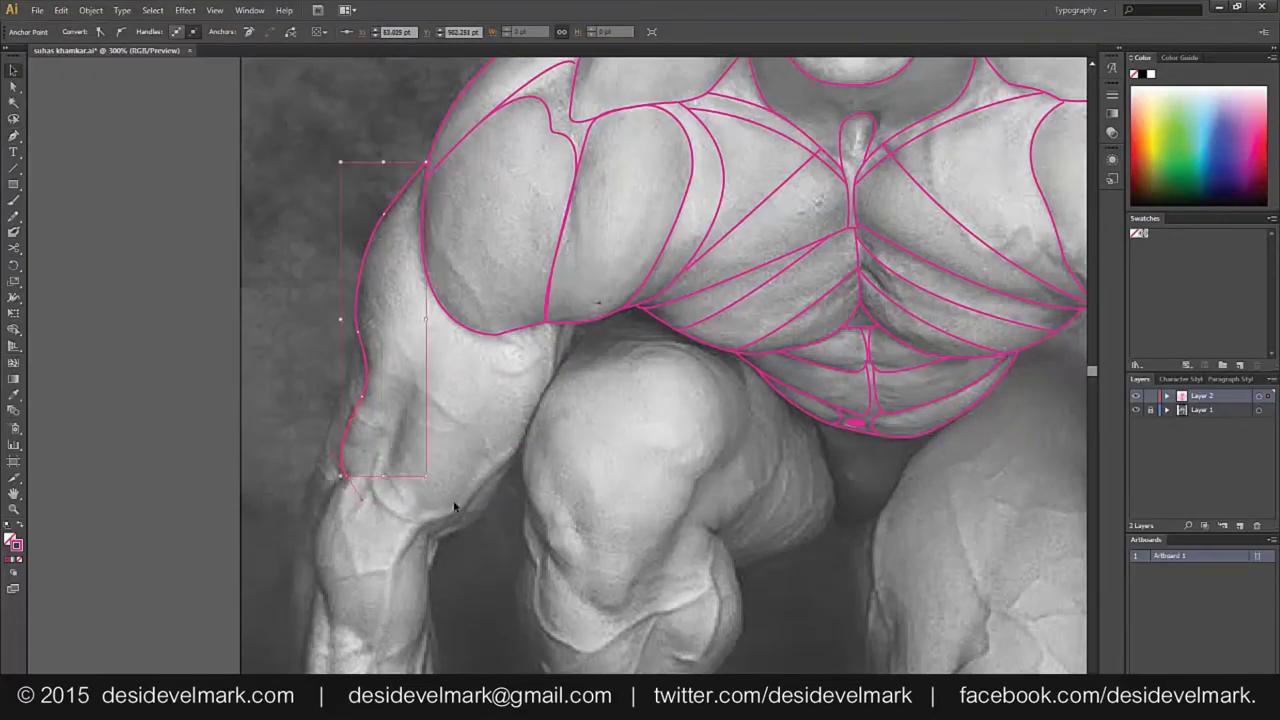
{"action": "key", "text": "p"}
{"action": "mouse_move", "coordinate": [393, 472]}
{"action": "left_mouse_down"}
{"action": "mouse_move", "coordinate": [393, 553]}
{"action": "mouse_move", "coordinate": [345, 508]}
{"action": "mouse_move", "coordinate": [318, 543]}
{"action": "left_mouse_up"}
{"action": "left_click_drag", "start_coordinate": [325, 597], "coordinate": [350, 643]}
{"action": "scroll", "coordinate": [335, 630], "scroll_direction": "down", "scroll_amount": 5}
{"action": "left_click_drag", "start_coordinate": [393, 507], "coordinate": [390, 540]}
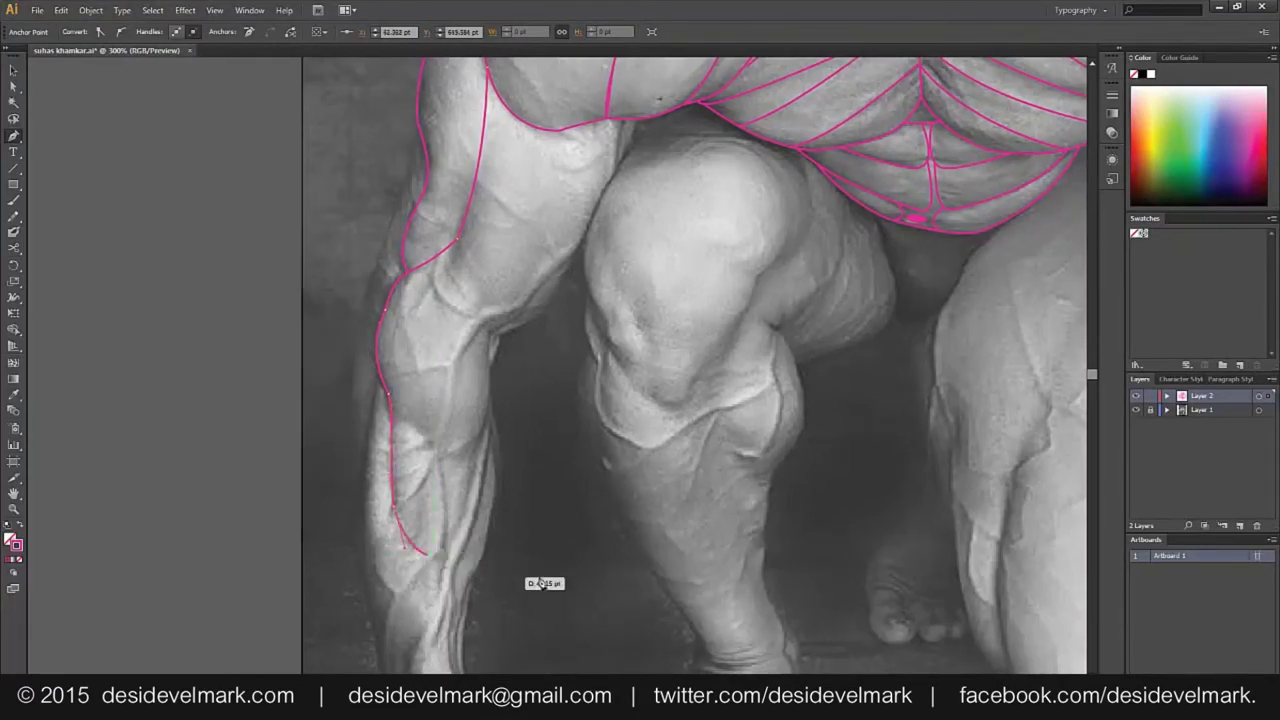
{"action": "left_click", "coordinate": [553, 488], "text": "ctrl"}
Inspect the arm outline and its elbow anchor, then clear the selection
{"action": "scroll", "coordinate": [558, 442], "scroll_direction": "up", "scroll_amount": 3}
{"action": "left_click", "coordinate": [461, 371]}
{"action": "scroll", "coordinate": [461, 373], "scroll_direction": "up", "scroll_amount": 2}
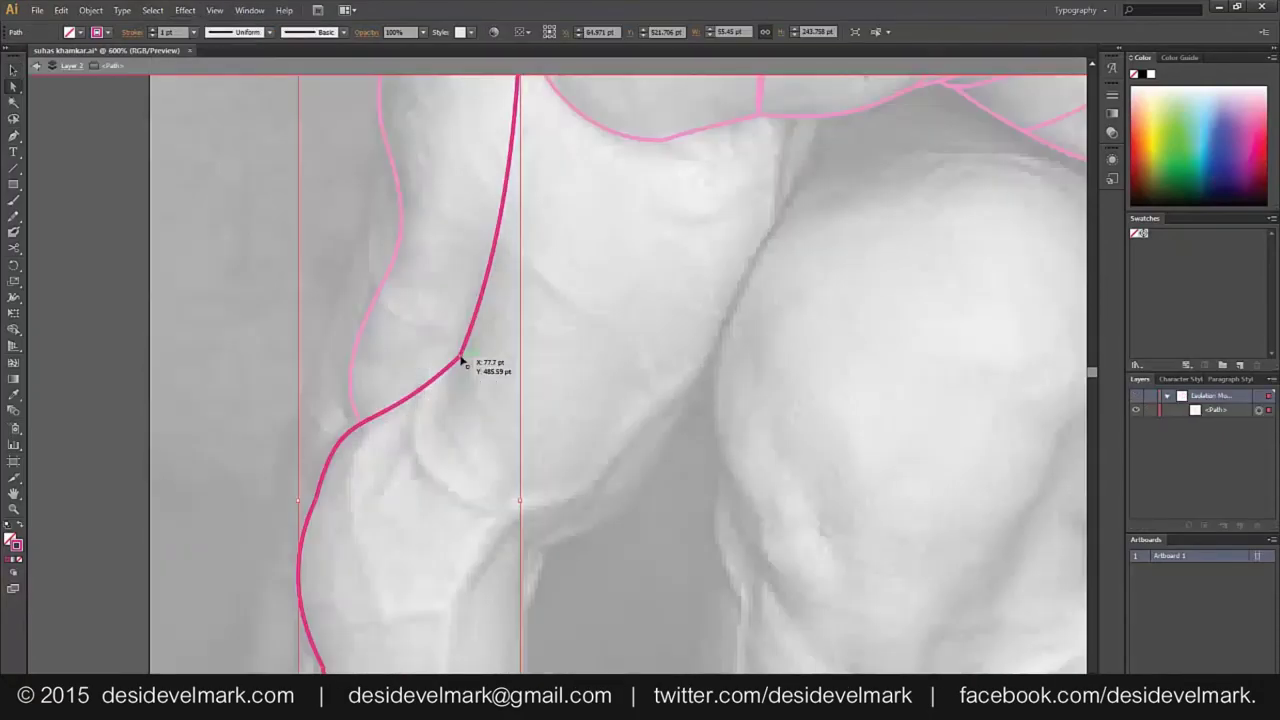
{"action": "key", "text": "ctrl+semicolon"}
{"action": "left_click", "coordinate": [467, 362]}
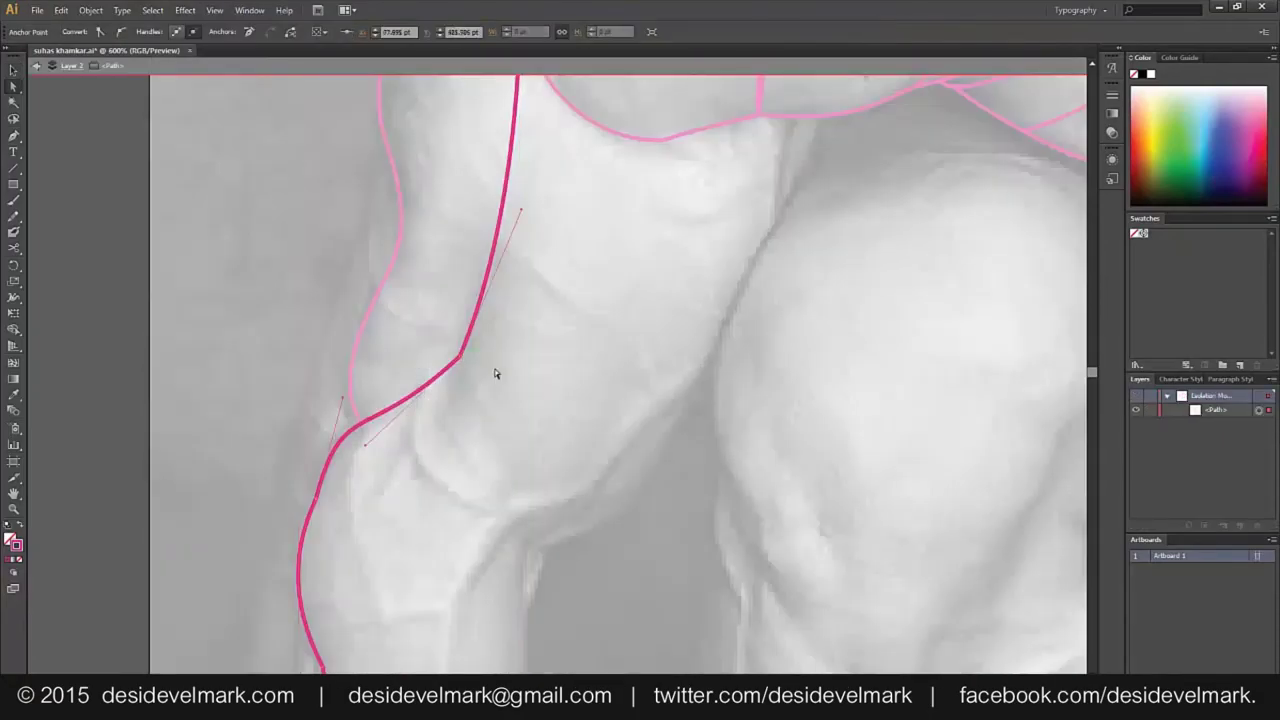
{"action": "left_click", "coordinate": [463, 358]}
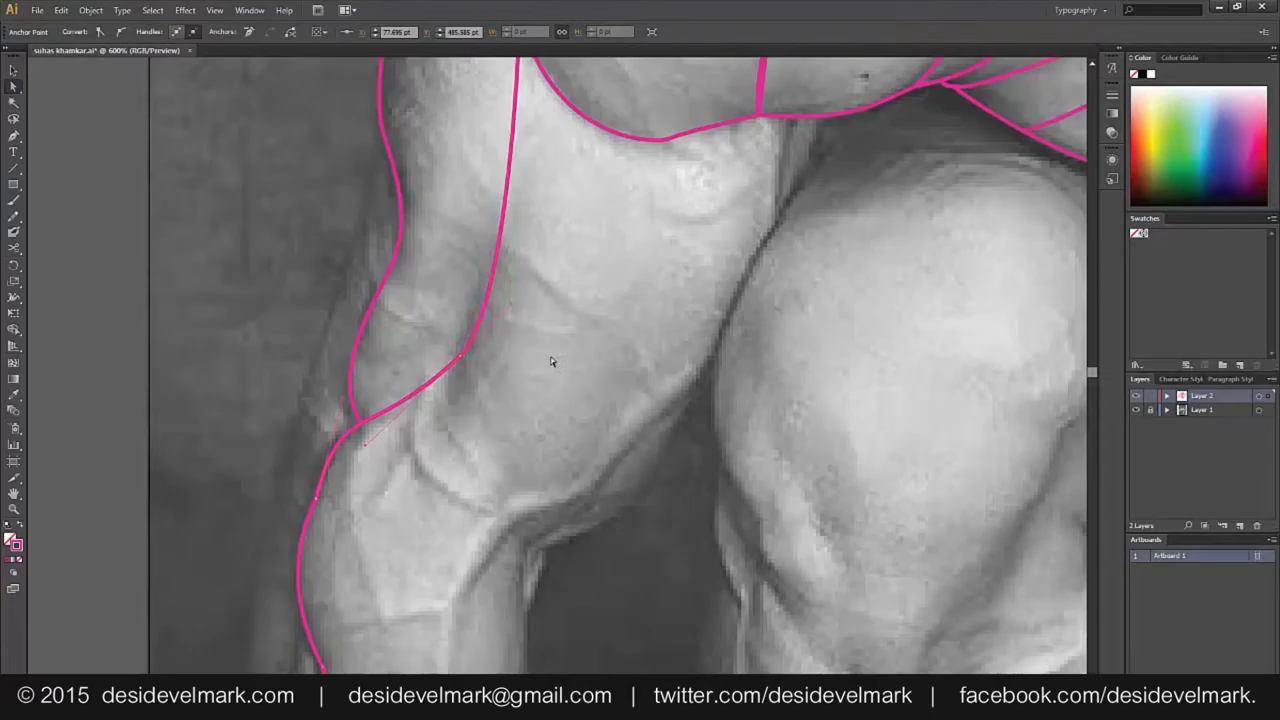
{"action": "left_click", "coordinate": [553, 361]}
{"action": "scroll", "coordinate": [555, 359], "scroll_direction": "down", "scroll_amount": 3}
Draw the bicep contour up from the elbow and a second contour line down the arm
{"action": "key", "text": "p"}
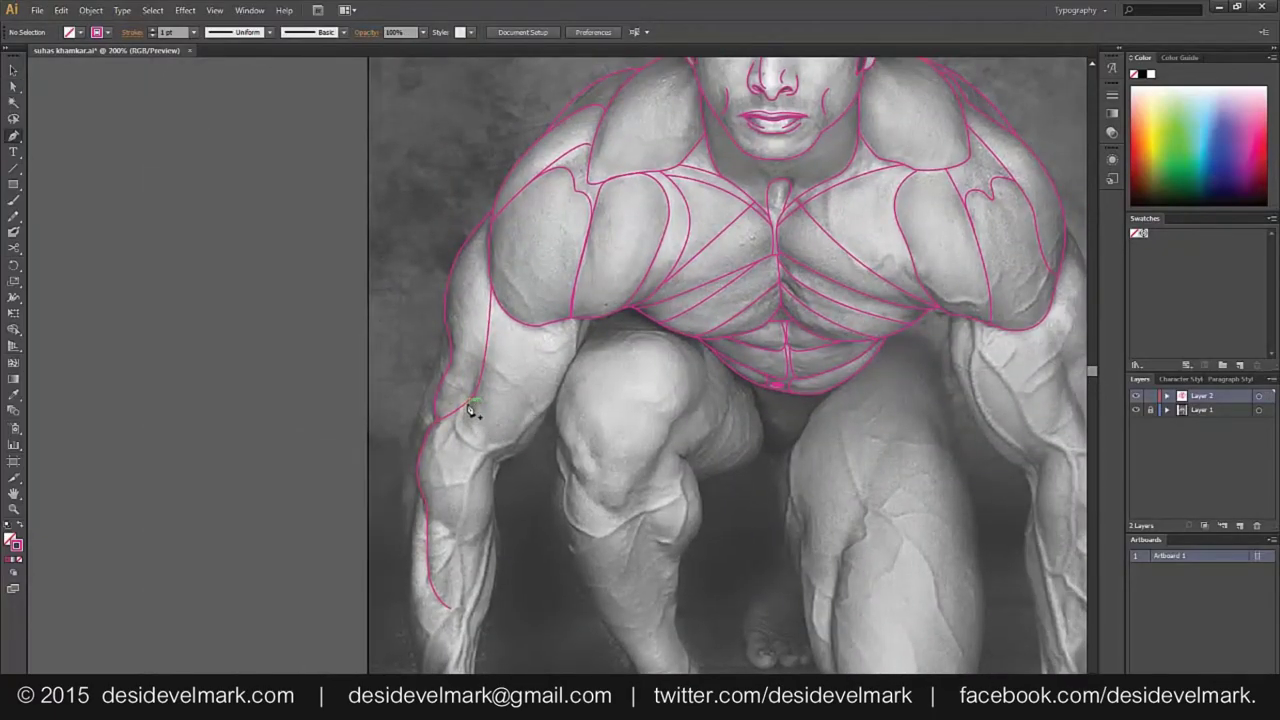
{"action": "left_click", "coordinate": [470, 408]}
{"action": "mouse_move", "coordinate": [501, 462]}
{"action": "left_mouse_down"}
{"action": "mouse_move", "coordinate": [556, 490]}
{"action": "mouse_move", "coordinate": [508, 466]}
{"action": "mouse_move", "coordinate": [525, 469]}
{"action": "mouse_move", "coordinate": [526, 456]}
{"action": "left_mouse_up"}
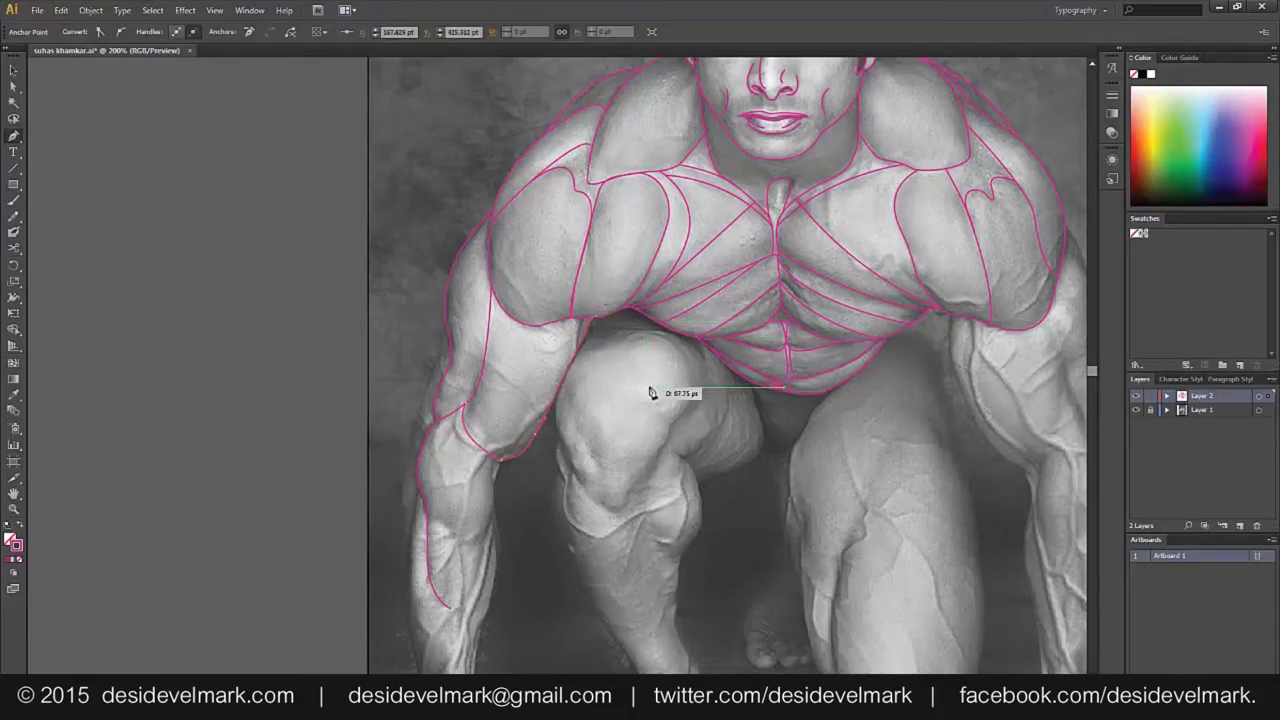
{"action": "key", "text": "v"}
{"action": "left_click", "coordinate": [578, 470]}
{"action": "key", "text": "p"}
{"action": "left_click", "coordinate": [540, 326]}
{"action": "left_click", "coordinate": [497, 455]}
{"action": "key", "text": "v"}
{"action": "left_click", "coordinate": [566, 503]}
Move the bicep anchor up with Direct Selection to reshape the curve, and add another contour segment
{"action": "scroll", "coordinate": [534, 451], "scroll_direction": "right", "scroll_amount": 1}
{"action": "key", "text": "a"}
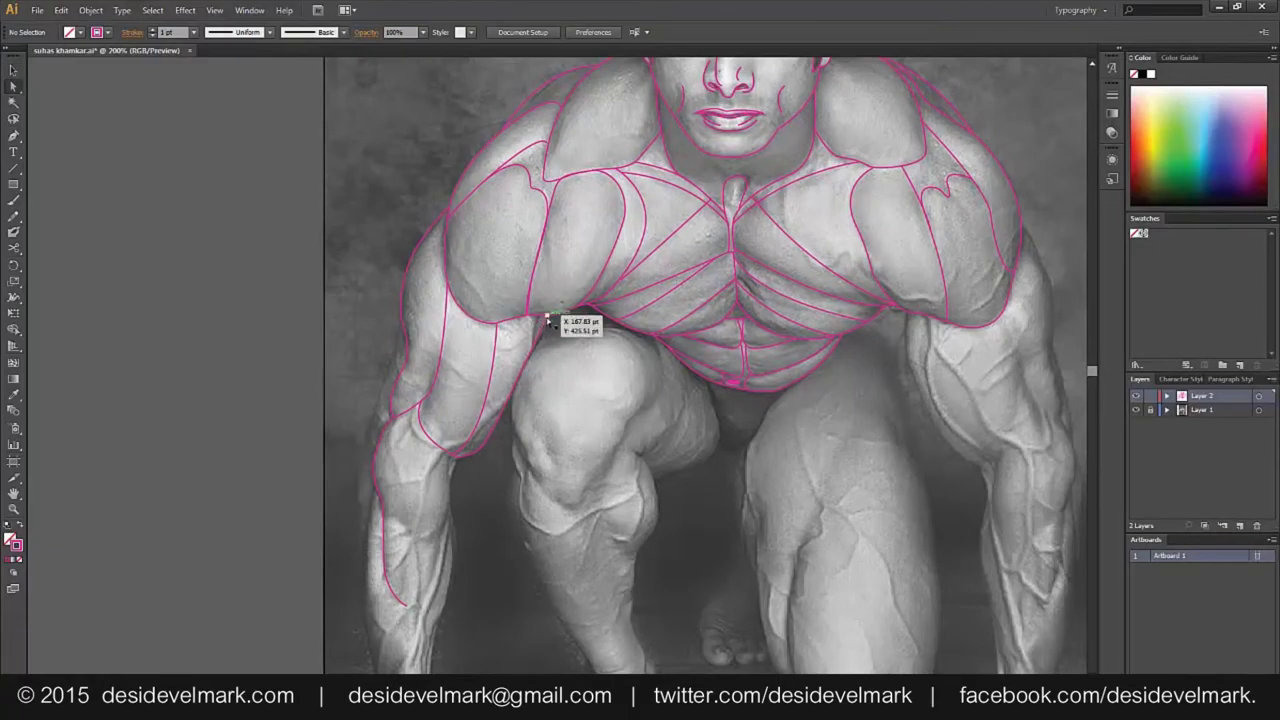
{"action": "left_click", "coordinate": [541, 325]}
{"action": "left_click_drag", "start_coordinate": [530, 364], "coordinate": [533, 320]}
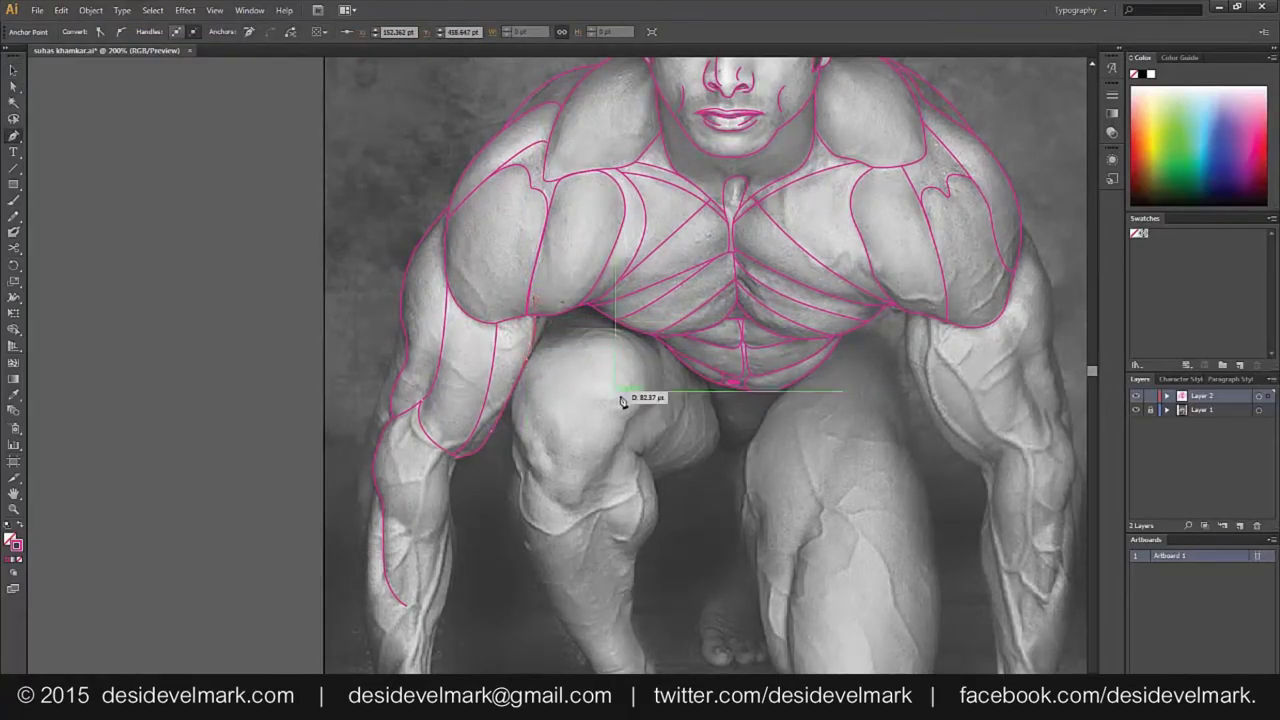
{"action": "left_click_drag", "start_coordinate": [540, 346], "coordinate": [536, 358]}
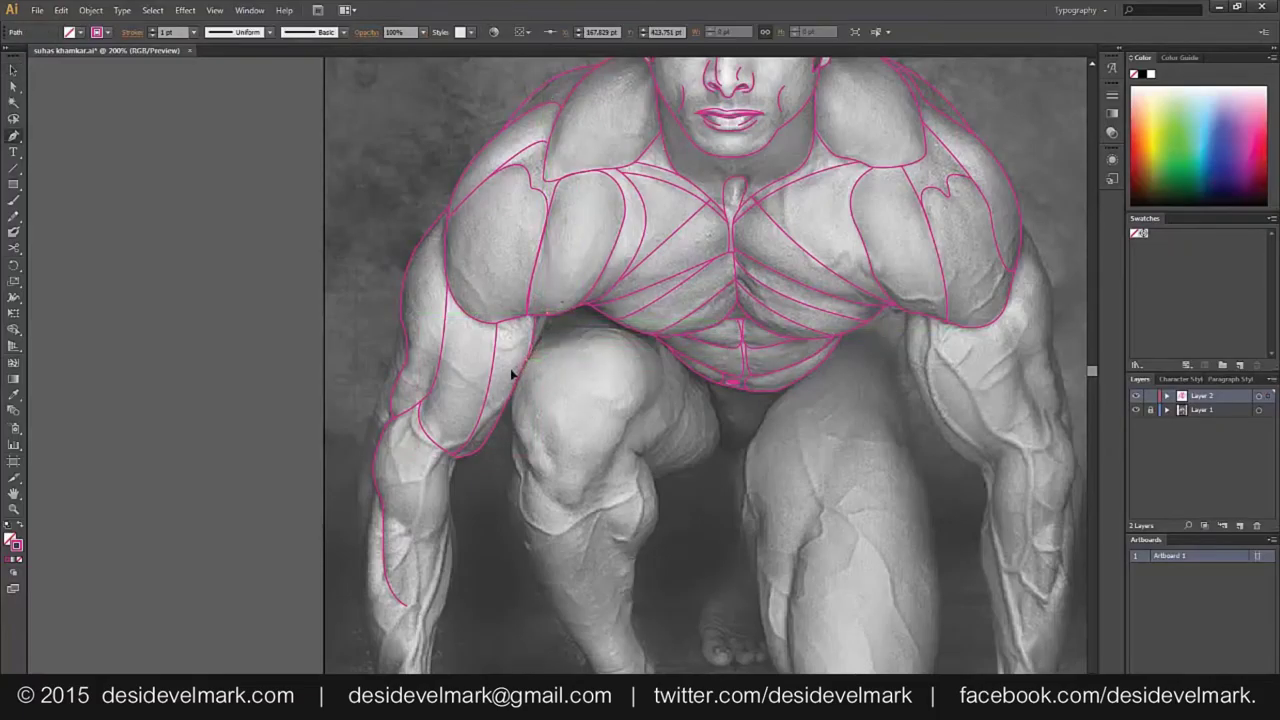
{"action": "key", "text": "v"}
{"action": "left_click", "coordinate": [574, 457]}
Trace from the outer shoulder down the forearm, around the fist and up the inner forearm
{"action": "mouse_move", "coordinate": [489, 496]}
{"action": "left_mouse_down"}
{"action": "mouse_move", "coordinate": [454, 379]}
{"action": "mouse_move", "coordinate": [563, 456]}
{"action": "left_mouse_up"}
{"action": "key", "text": "p"}
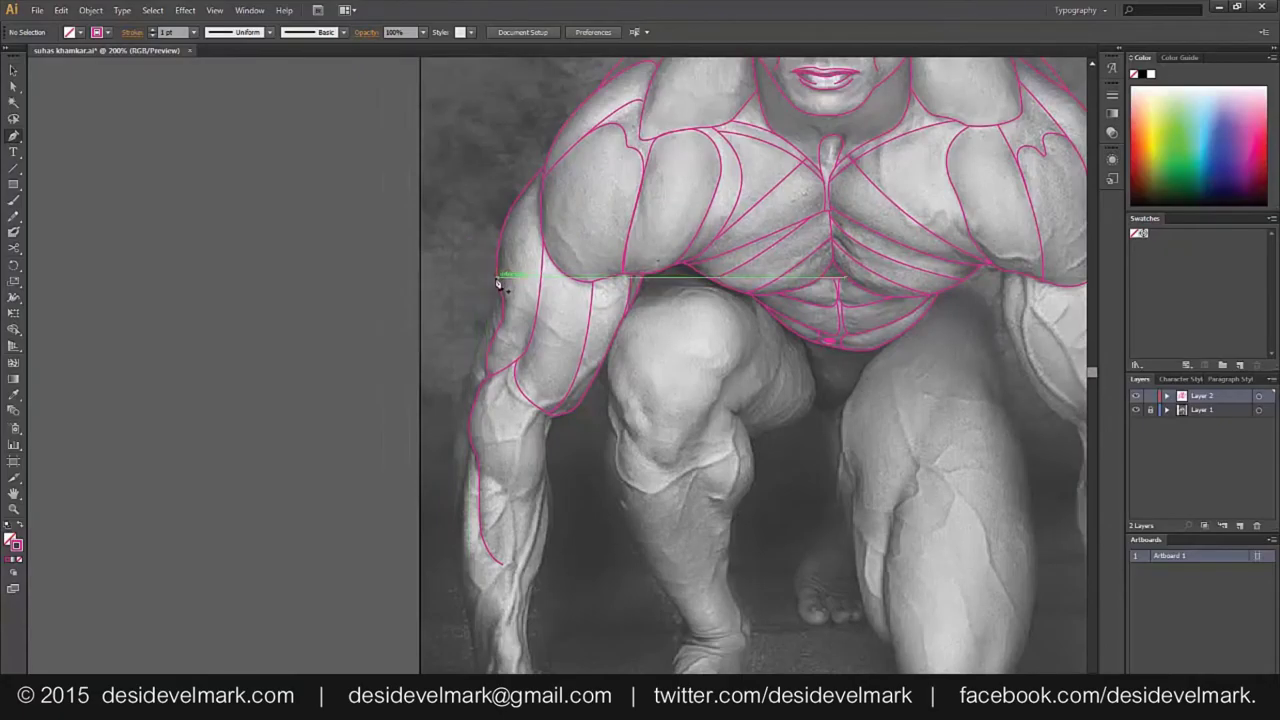
{"action": "left_click_drag", "start_coordinate": [497, 283], "coordinate": [464, 412]}
{"action": "mouse_move", "coordinate": [452, 503]}
{"action": "left_mouse_down"}
{"action": "mouse_move", "coordinate": [448, 518]}
{"action": "mouse_move", "coordinate": [422, 294]}
{"action": "left_mouse_up"}
{"action": "mouse_move", "coordinate": [440, 372]}
{"action": "left_mouse_down"}
{"action": "mouse_move", "coordinate": [460, 523]}
{"action": "mouse_move", "coordinate": [515, 548]}
{"action": "mouse_move", "coordinate": [552, 516]}
{"action": "mouse_move", "coordinate": [504, 430]}
{"action": "left_mouse_up"}
{"action": "left_click_drag", "start_coordinate": [507, 348], "coordinate": [516, 320]}
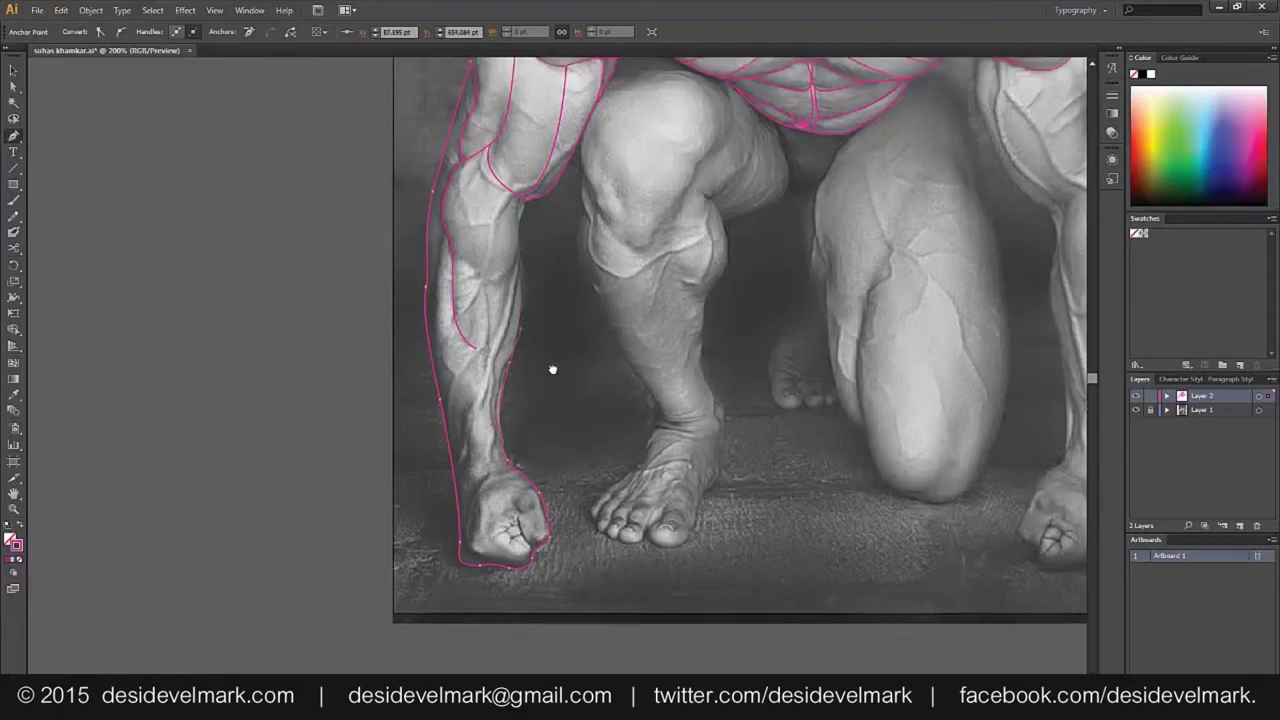
Save the tracing via File > Save
{"action": "scroll", "coordinate": [551, 366], "scroll_direction": "up", "scroll_amount": 5}
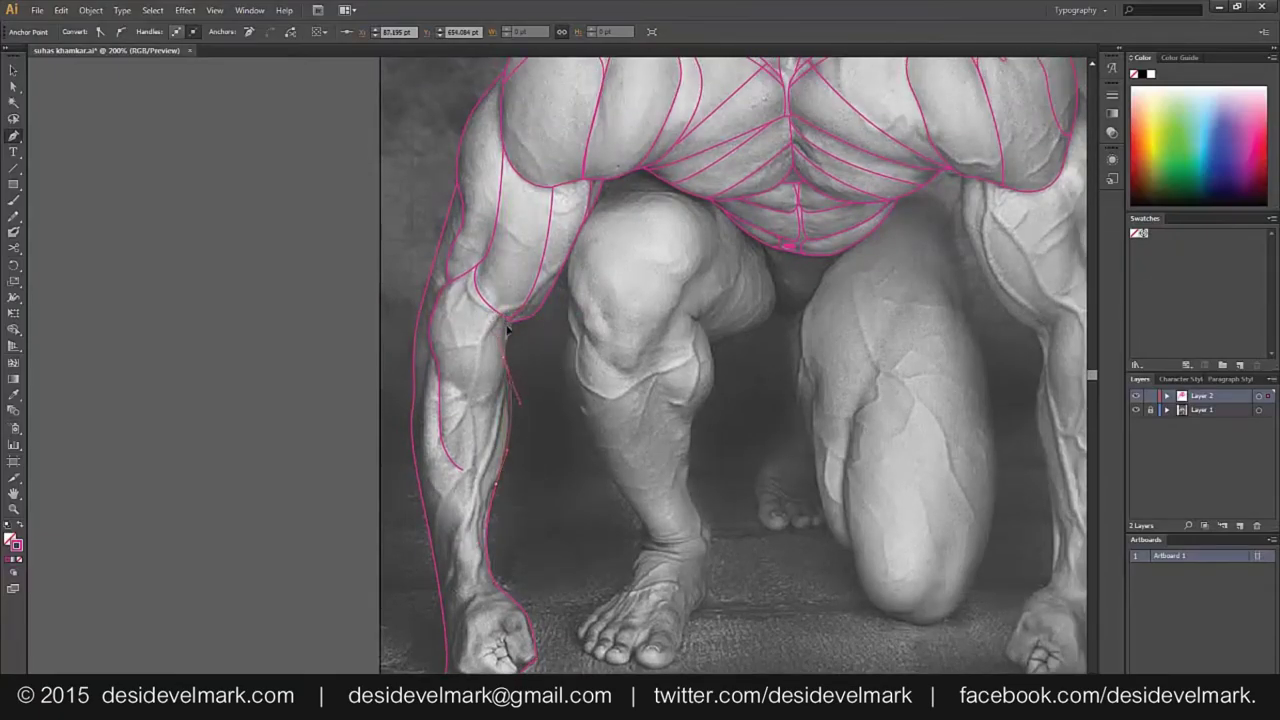
{"action": "key", "text": "ctrl"}
{"action": "left_click", "coordinate": [547, 393], "text": "ctrl"}
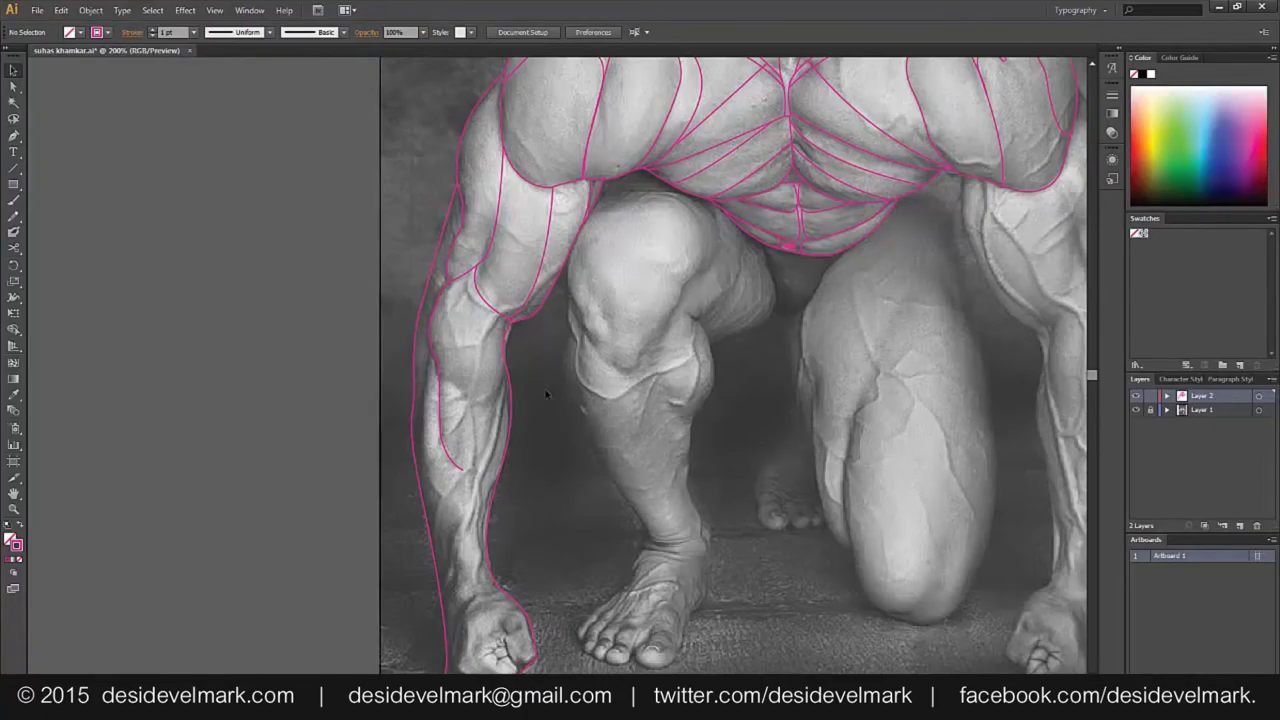
{"action": "left_click", "coordinate": [37, 10]}
{"action": "left_click", "coordinate": [60, 120]}
Draw a short straight line across the forearm
{"action": "key", "text": "p"}
{"action": "left_click", "coordinate": [444, 390]}
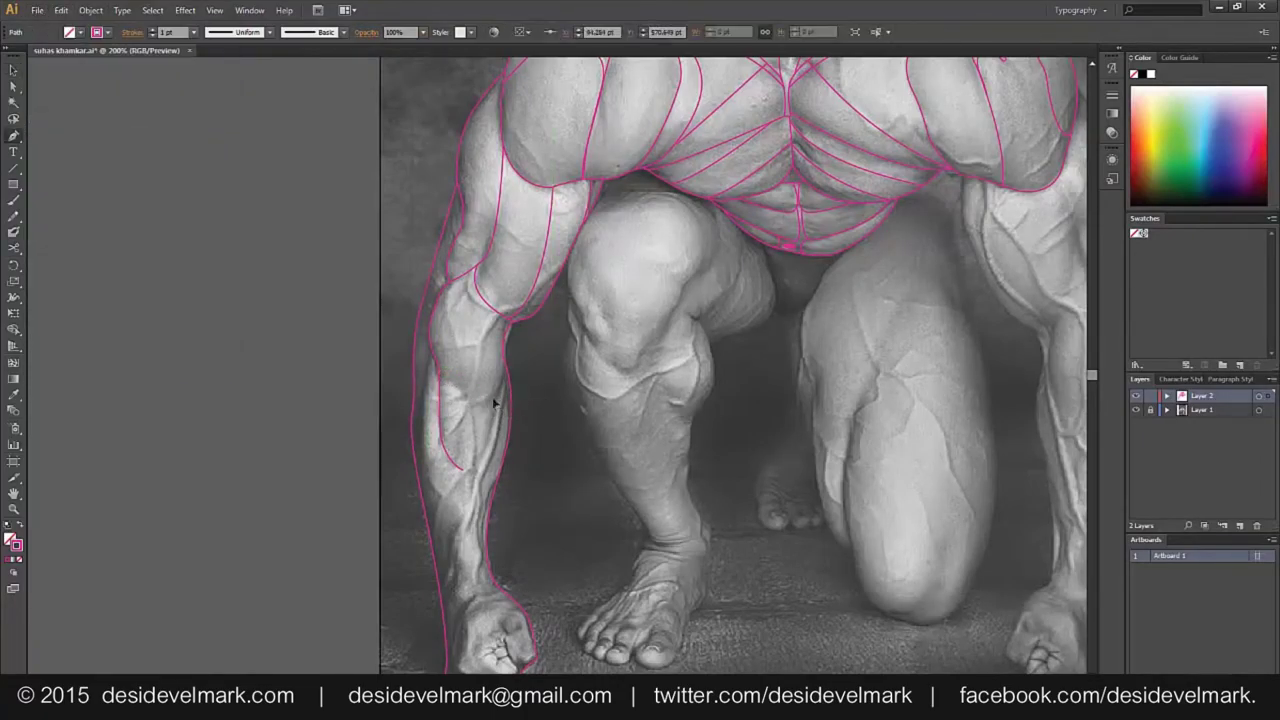
{"action": "left_click", "coordinate": [502, 389]}
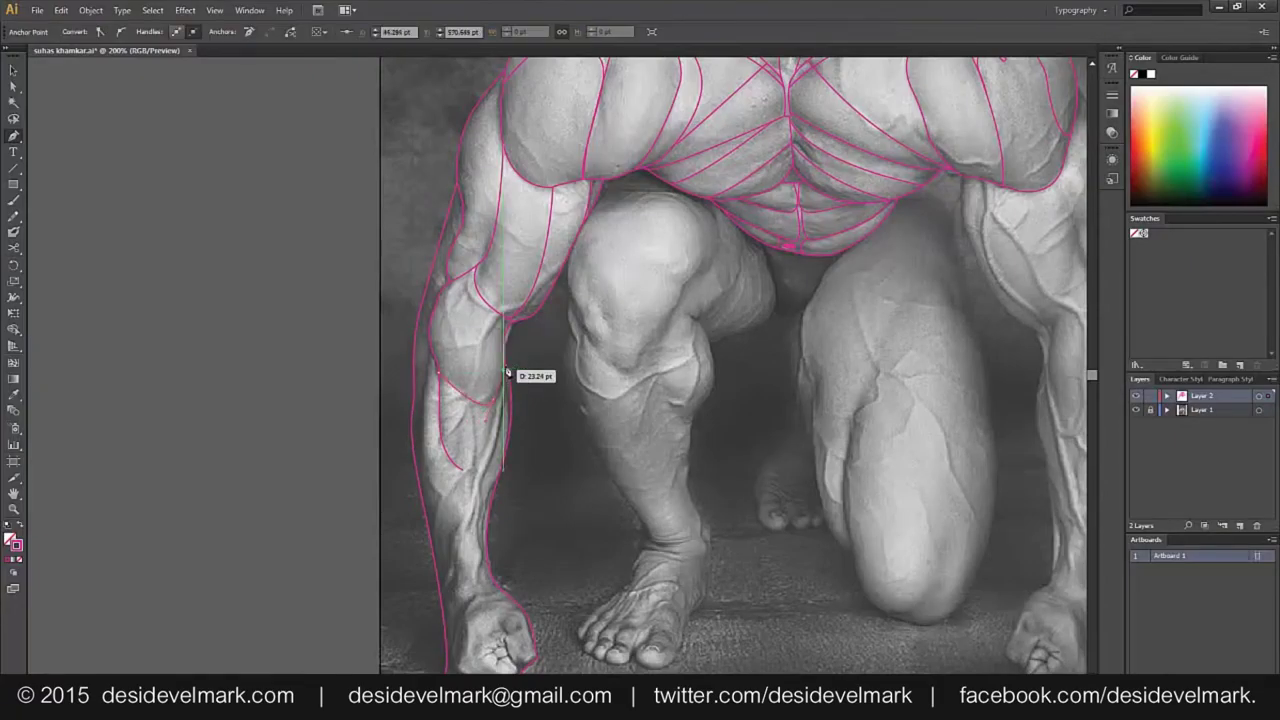
{"action": "left_click", "coordinate": [551, 427], "text": "ctrl"}
Draw a line along the inner forearm, curving it to follow the muscle
{"action": "key", "text": "p"}
{"action": "left_click", "coordinate": [429, 349]}
{"action": "left_click", "coordinate": [428, 520]}
{"action": "mouse_move", "coordinate": [440, 553]}
{"action": "left_mouse_down"}
{"action": "mouse_move", "coordinate": [443, 606]}
{"action": "mouse_move", "coordinate": [386, 601]}
{"action": "left_mouse_up"}
{"action": "left_click", "coordinate": [390, 595], "text": "ctrl"}
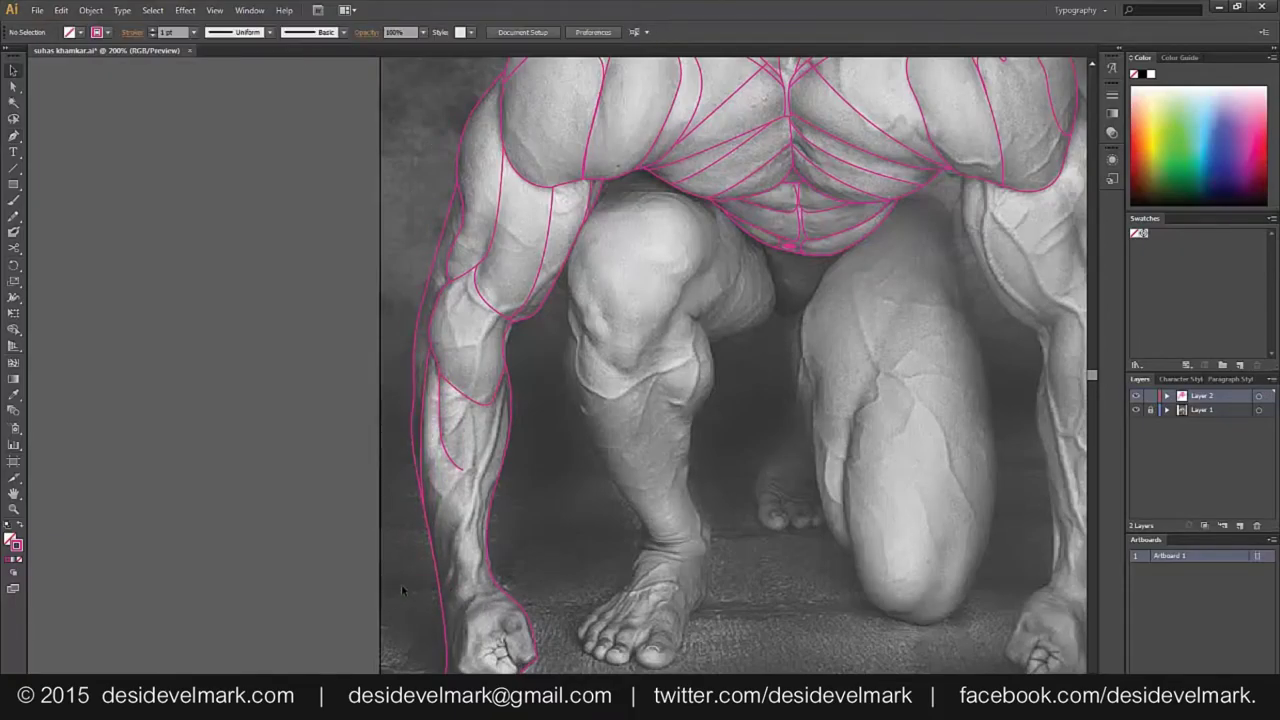
Extend the open forearm line down to the wrist
{"action": "key", "text": "p"}
{"action": "left_click", "coordinate": [458, 468]}
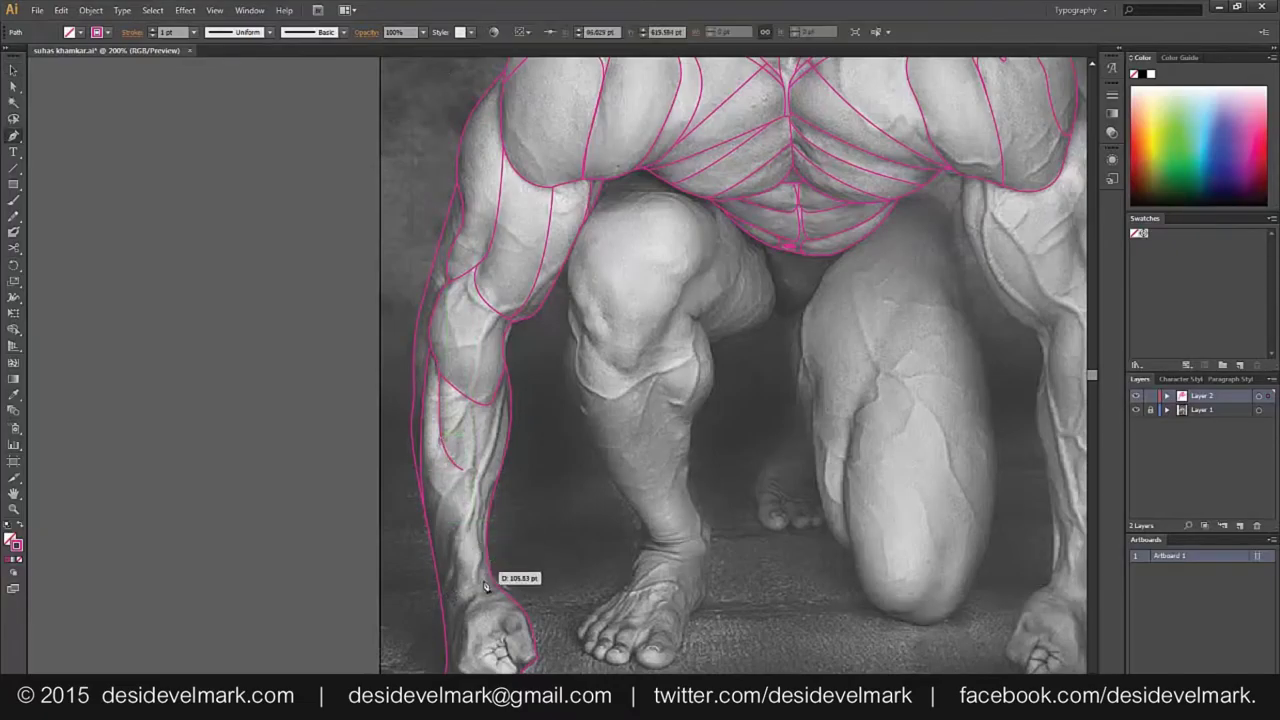
{"action": "mouse_move", "coordinate": [489, 582]}
{"action": "left_mouse_down"}
{"action": "mouse_move", "coordinate": [511, 632]}
{"action": "mouse_move", "coordinate": [518, 597]}
{"action": "left_mouse_up"}
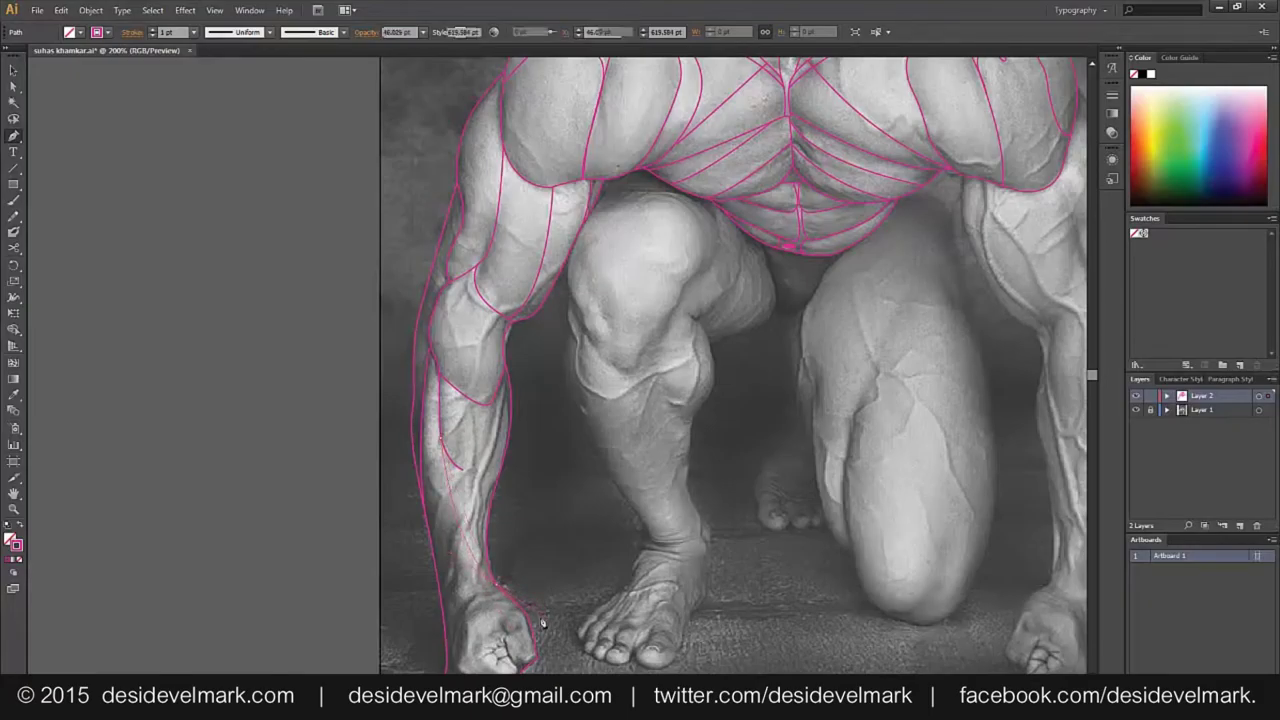
{"action": "left_click", "coordinate": [510, 612], "text": "ctrl"}
{"action": "scroll", "coordinate": [510, 612], "scroll_direction": "down", "scroll_amount": 3}
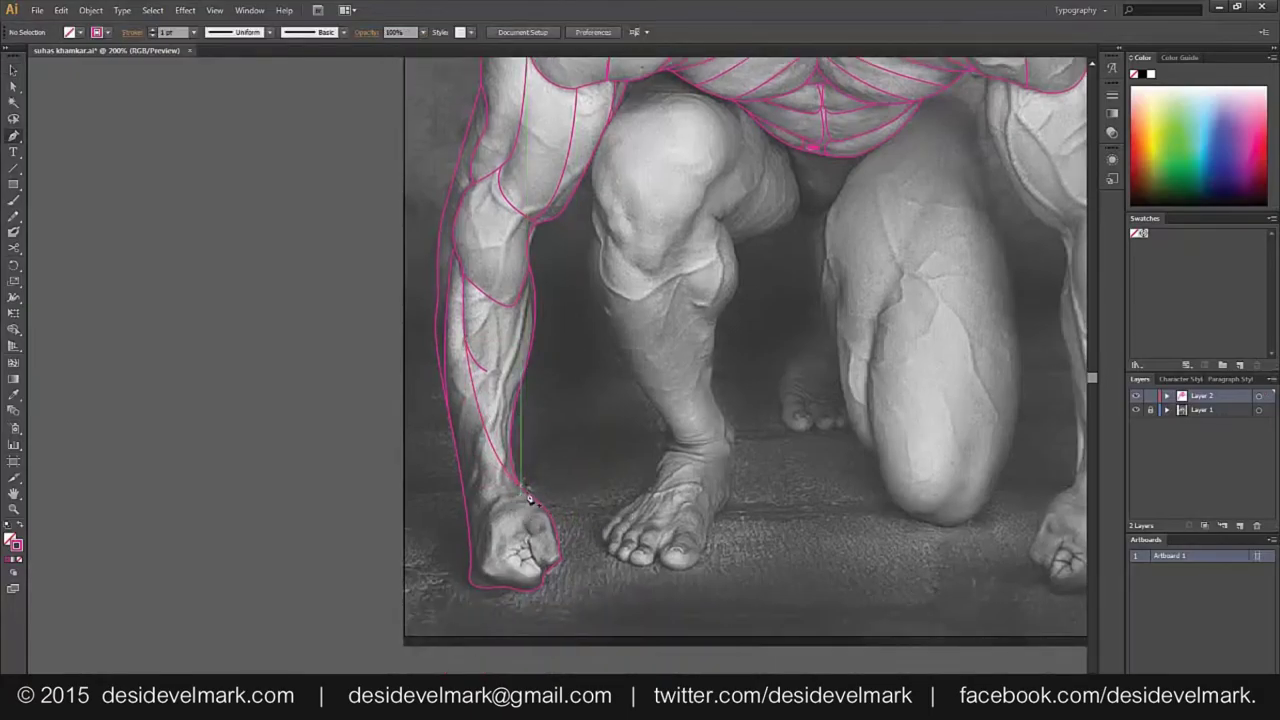
Draw short detail lines inside the fist and start a knuckle line
{"action": "left_click", "coordinate": [470, 540]}
{"action": "left_click", "coordinate": [458, 603], "text": "ctrl"}
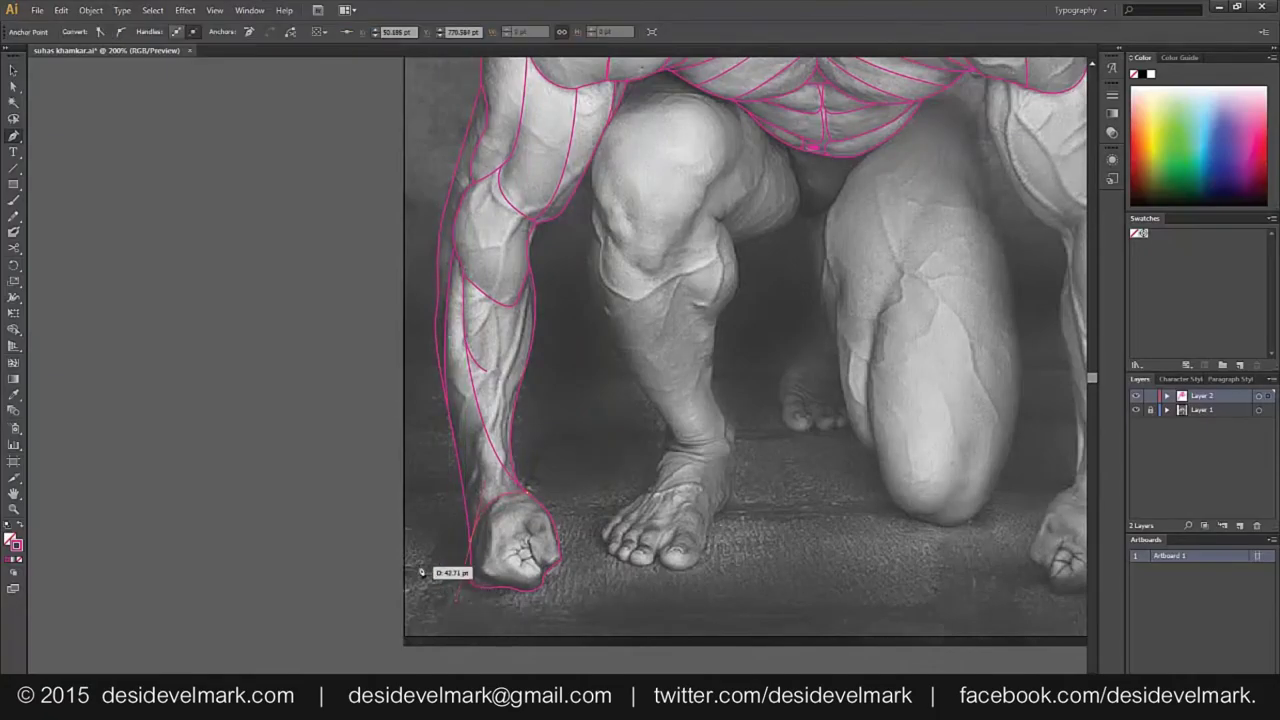
{"action": "left_click", "coordinate": [530, 537]}
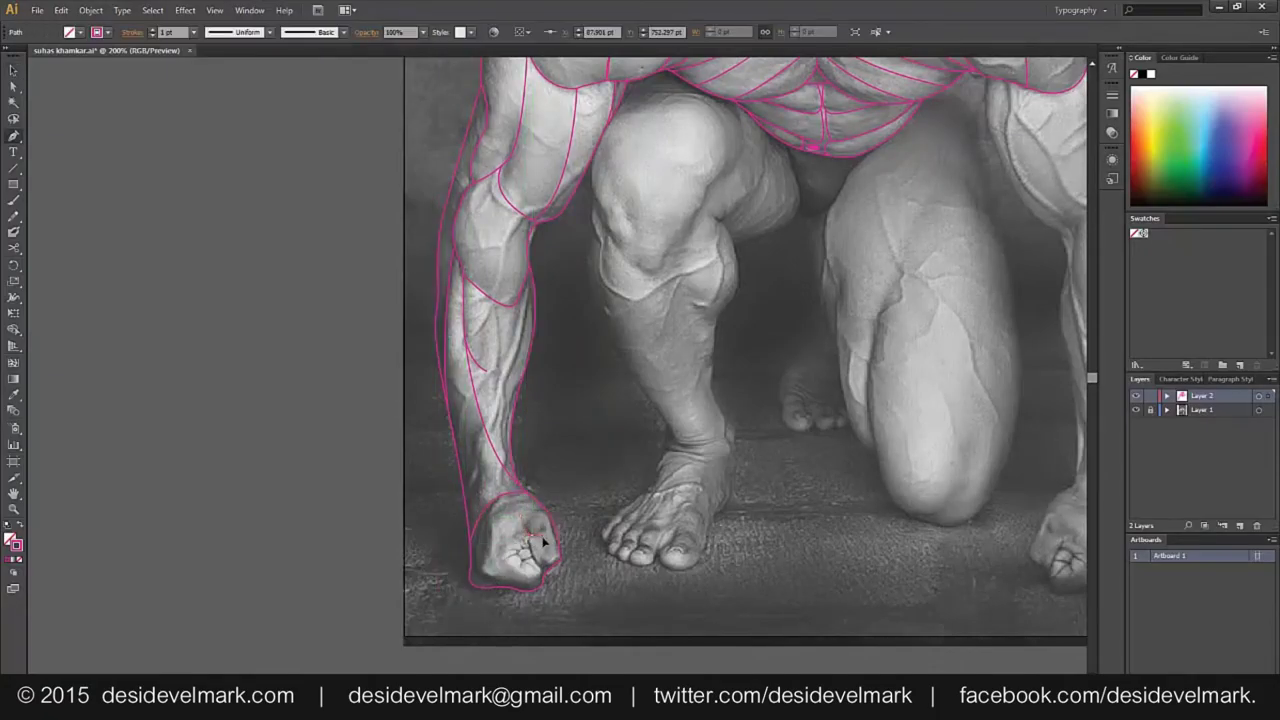
{"action": "left_click", "coordinate": [530, 540]}
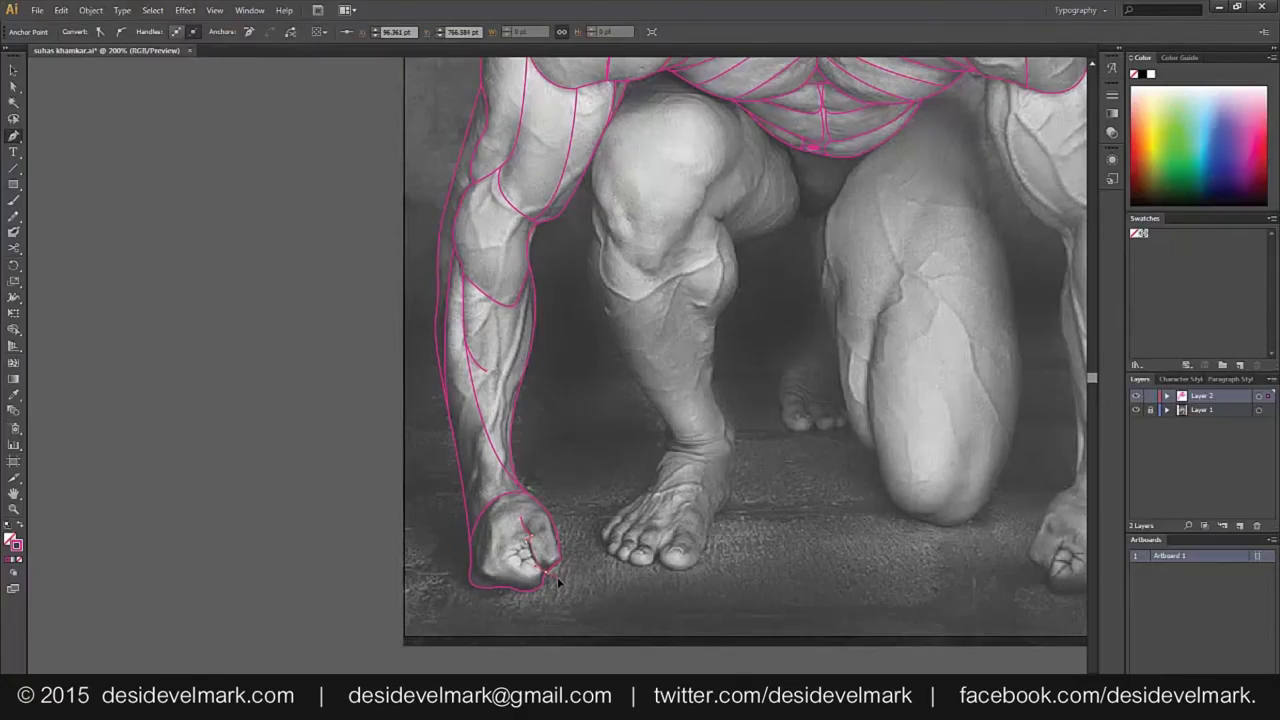
{"action": "left_click", "coordinate": [562, 585], "text": "ctrl"}
{"action": "scroll", "coordinate": [534, 593], "scroll_direction": "up", "scroll_amount": 1}
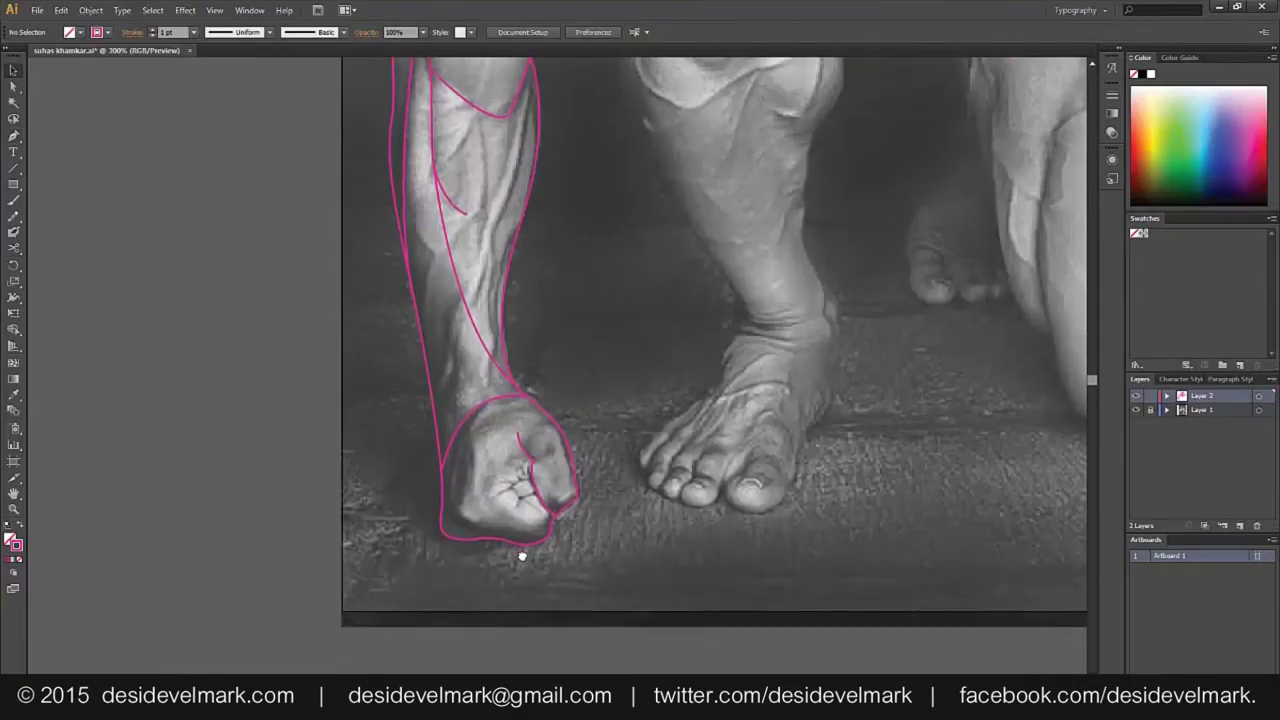
{"action": "left_click", "coordinate": [528, 484]}
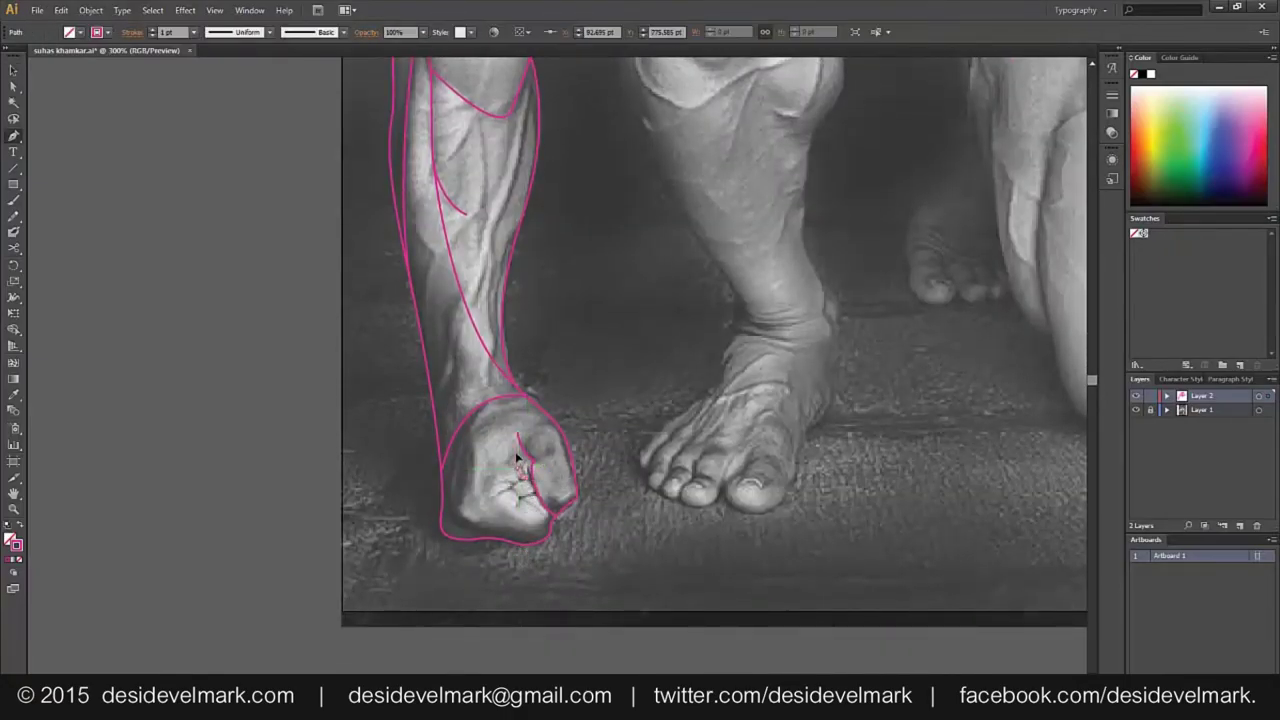
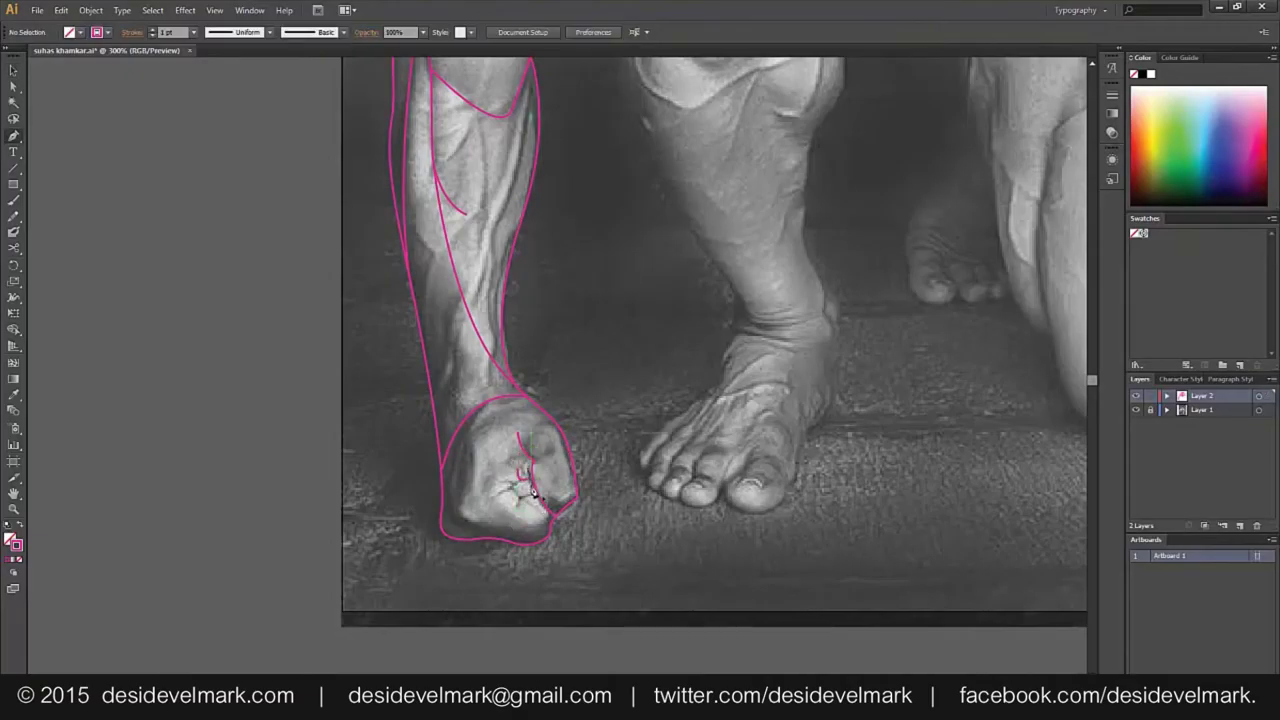
Trace the knuckle and finger creases of the left fist with curved pen strokes
{"action": "left_click_drag", "start_coordinate": [527, 480], "coordinate": [503, 486]}
{"action": "left_click", "coordinate": [512, 487], "text": "ctrl"}
{"action": "left_click", "coordinate": [516, 488]}
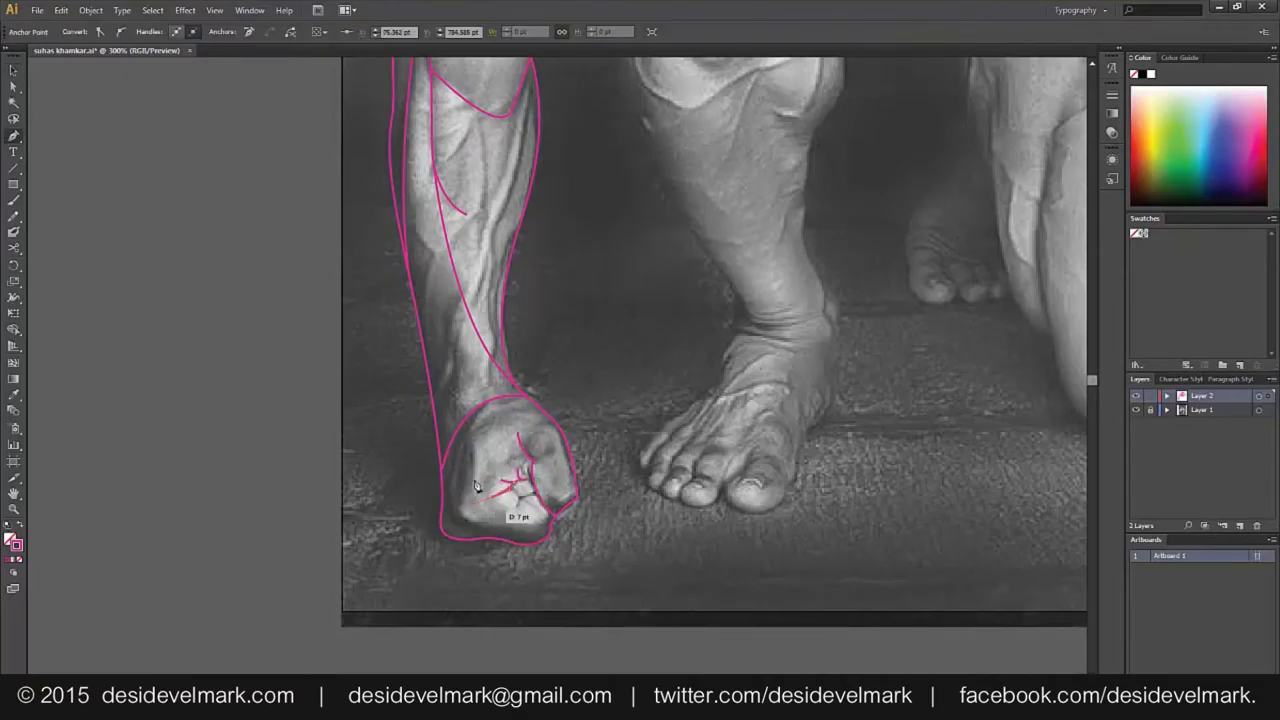
{"action": "mouse_move", "coordinate": [513, 488]}
{"action": "left_mouse_down"}
{"action": "mouse_move", "coordinate": [514, 520]}
{"action": "mouse_move", "coordinate": [541, 500]}
{"action": "mouse_move", "coordinate": [601, 578]}
{"action": "left_mouse_up"}
{"action": "left_click", "coordinate": [514, 520], "text": "ctrl"}
{"action": "left_click", "coordinate": [601, 578], "text": "ctrl"}
{"action": "key", "text": "p"}
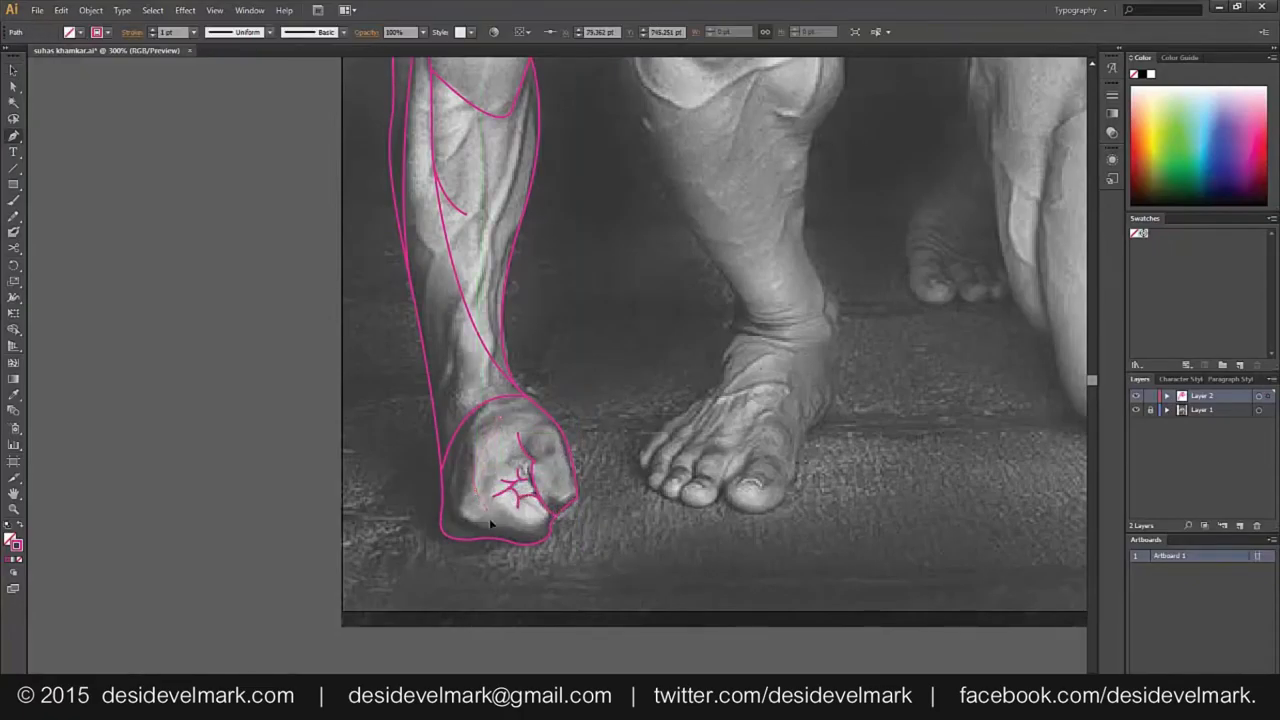
{"action": "key", "text": "ctrl+minus"}
Add a final forearm anchor, end the path, and save the document
{"action": "scroll", "coordinate": [584, 533], "scroll_direction": "up", "scroll_amount": 2}
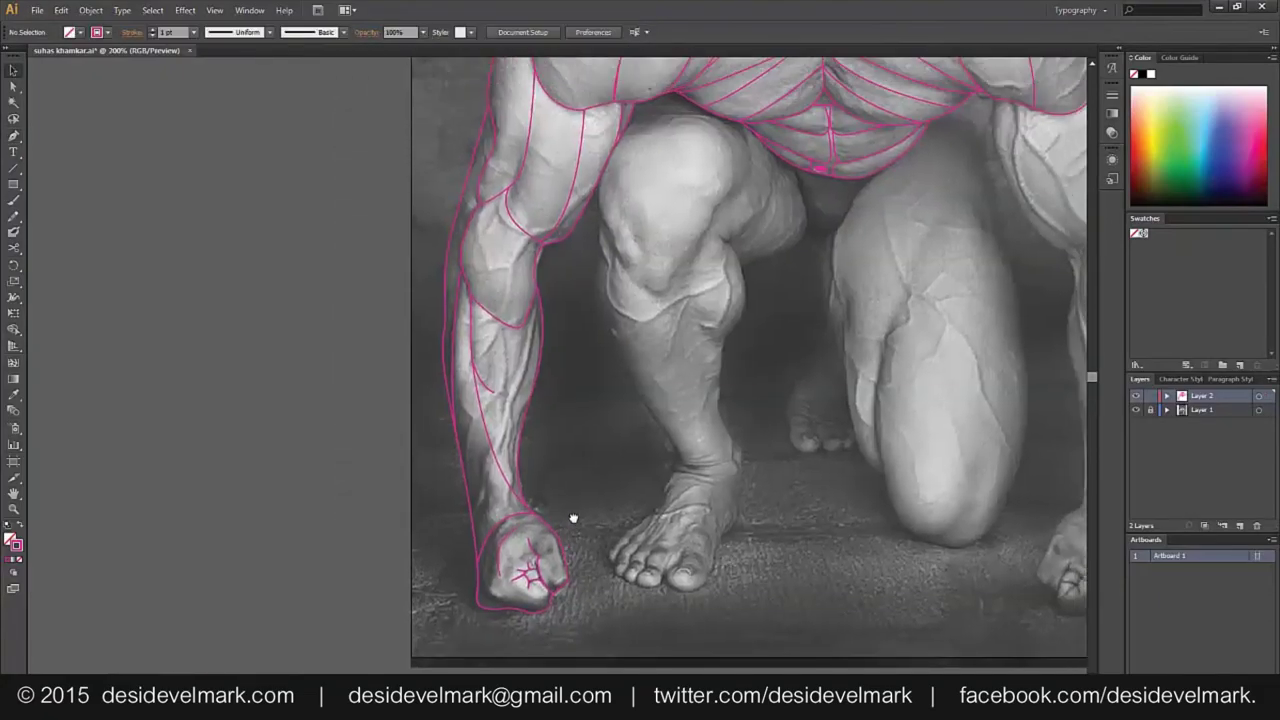
{"action": "key", "text": "p"}
{"action": "left_click", "coordinate": [511, 330]}
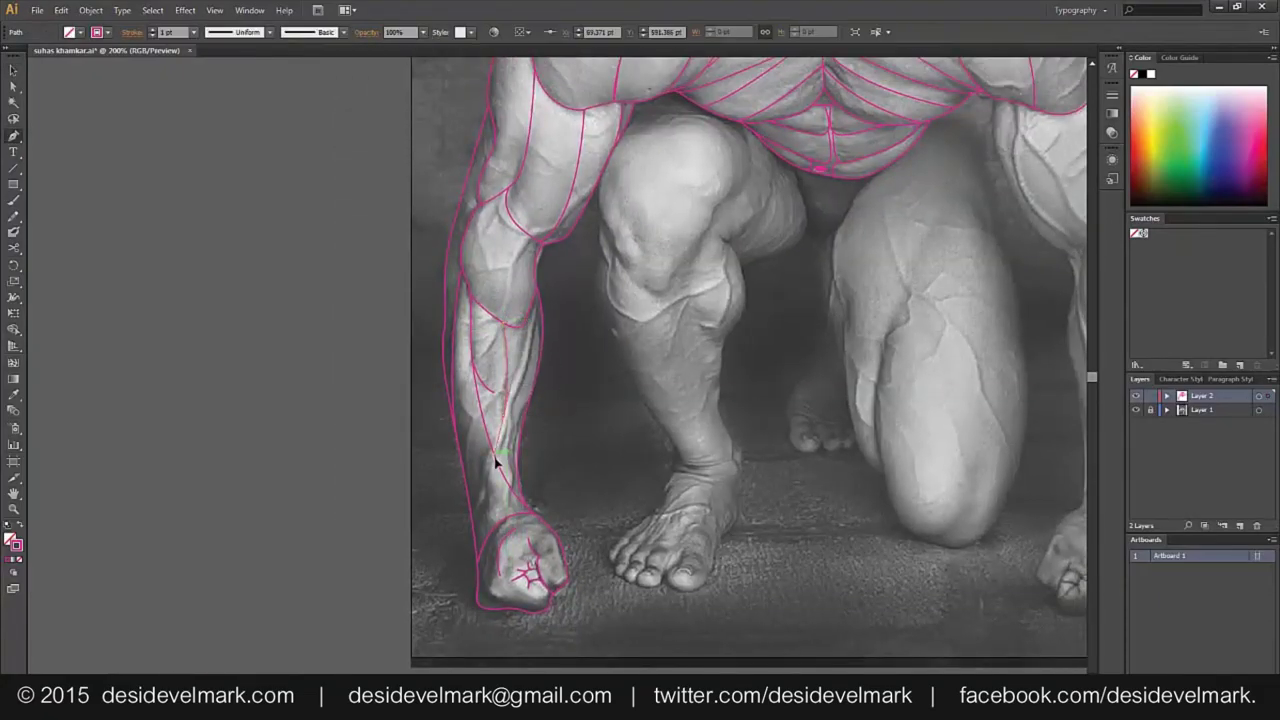
{"action": "left_click", "coordinate": [545, 510], "text": "ctrl"}
{"action": "mouse_move", "coordinate": [594, 423]}
{"action": "left_mouse_down"}
{"action": "mouse_move", "coordinate": [587, 525]}
{"action": "mouse_move", "coordinate": [517, 408]}
{"action": "mouse_move", "coordinate": [543, 342]}
{"action": "mouse_move", "coordinate": [537, 371]}
{"action": "mouse_move", "coordinate": [476, 441]}
{"action": "left_mouse_up"}
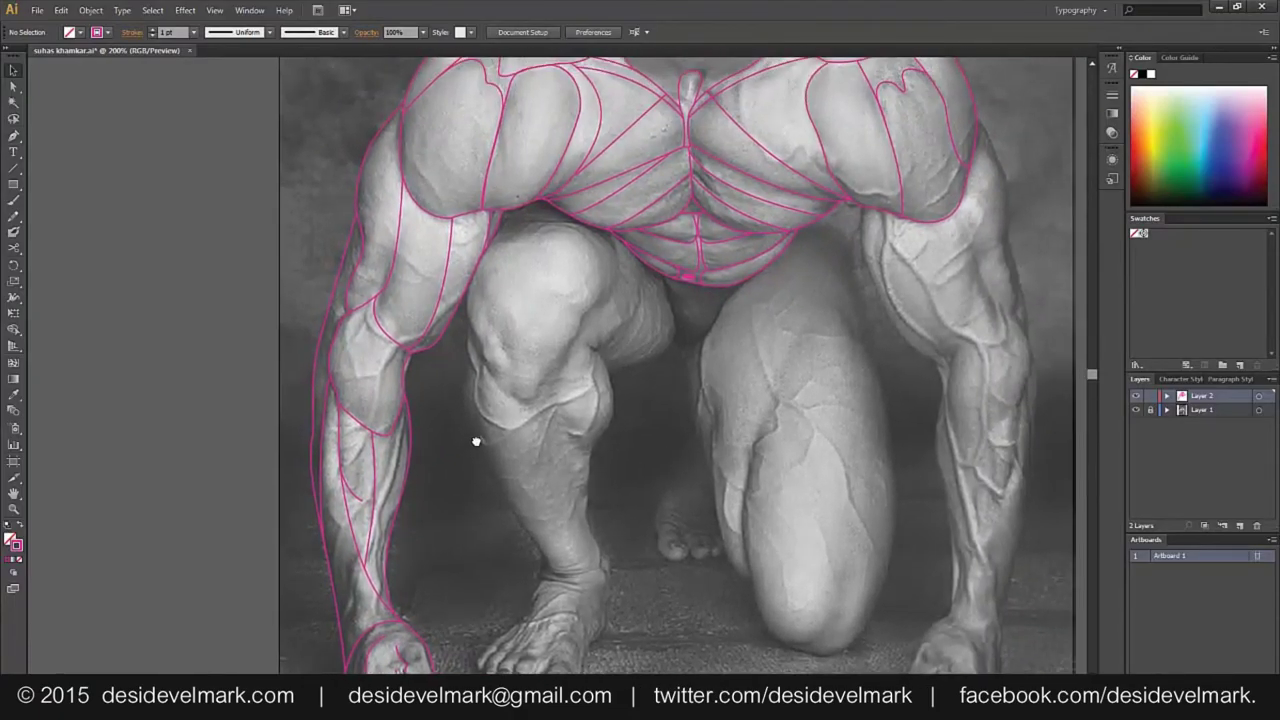
{"action": "key", "text": "ctrl+s"}
Fit the artboard on screen and toggle Layer 1's visibility off and on to compare outlines
{"action": "left_click_drag", "start_coordinate": [488, 480], "coordinate": [472, 440]}
{"action": "left_click", "coordinate": [80, 684]}
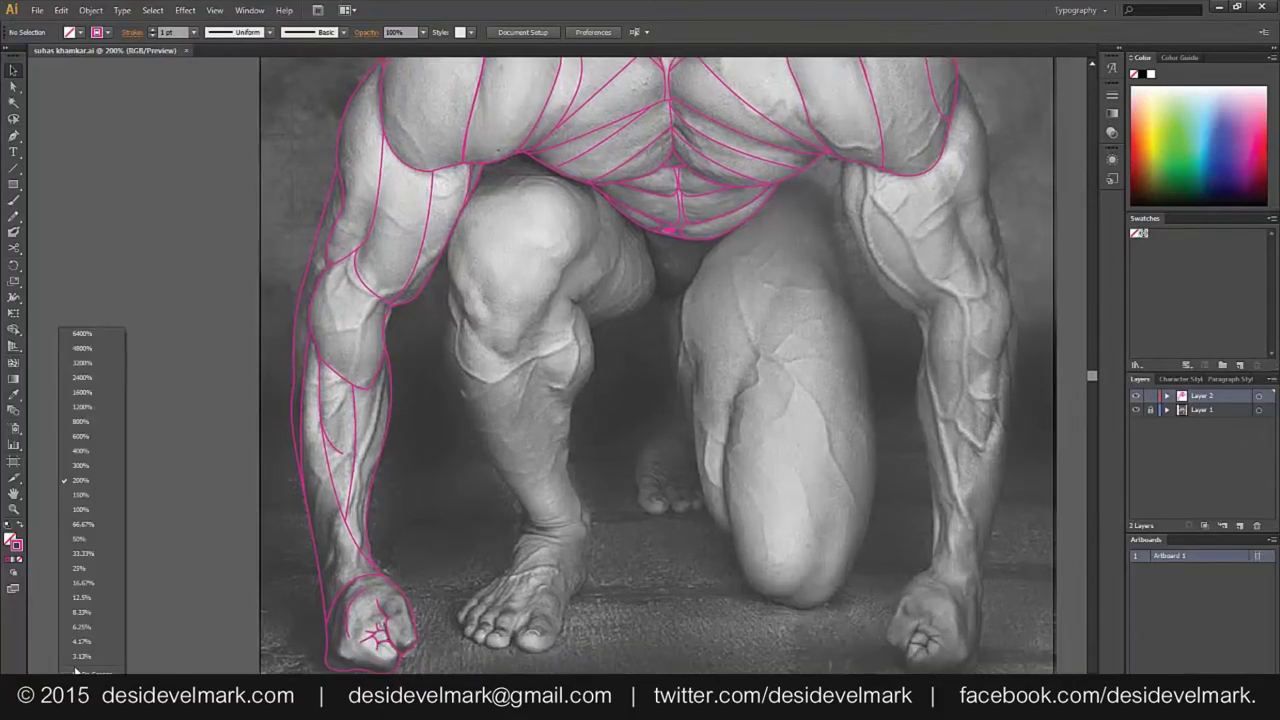
{"action": "left_click", "coordinate": [1136, 410]}
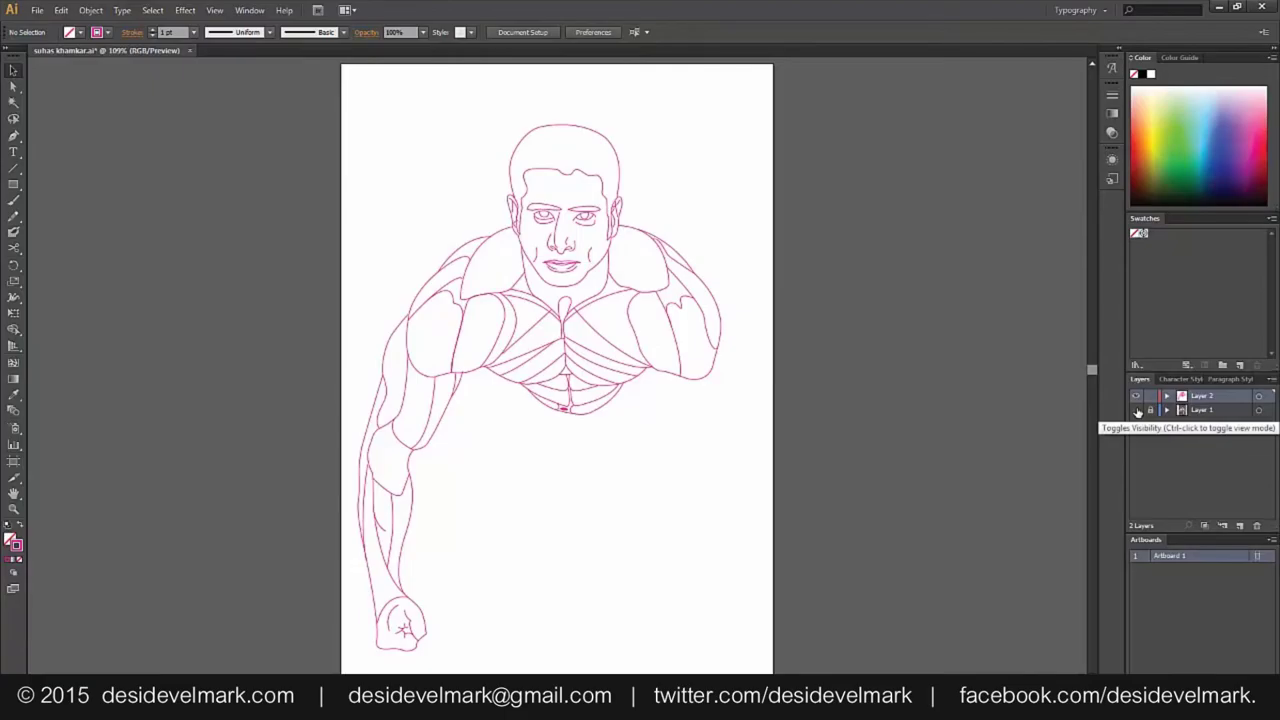
{"action": "left_click", "coordinate": [1137, 411]}
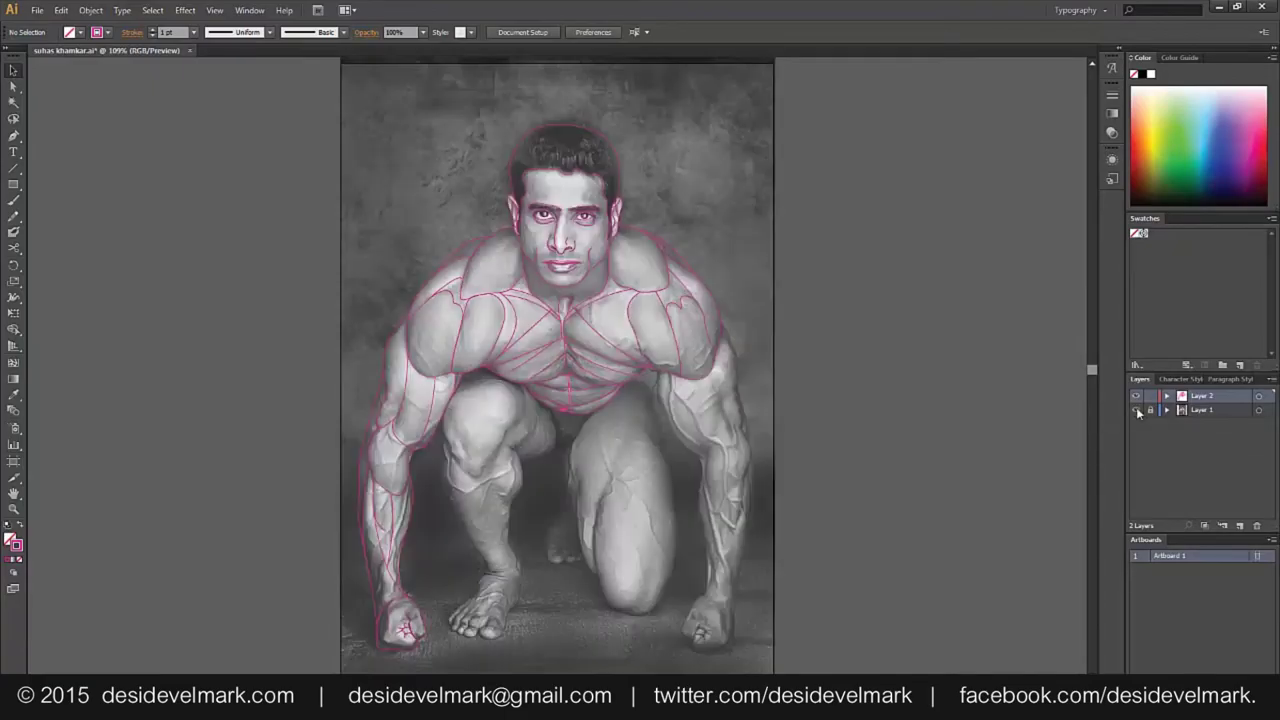
{"action": "left_click", "coordinate": [1137, 411]}
{"action": "left_click", "coordinate": [1137, 411]}
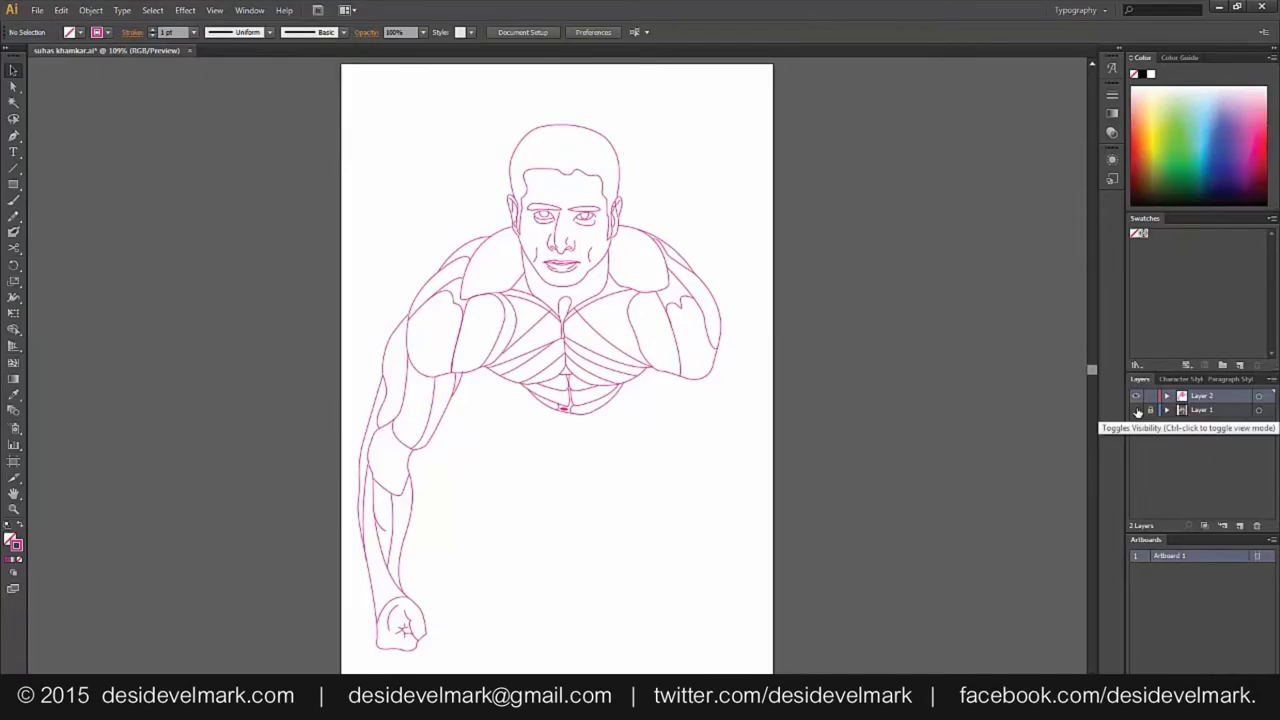
{"action": "left_click", "coordinate": [1137, 411]}
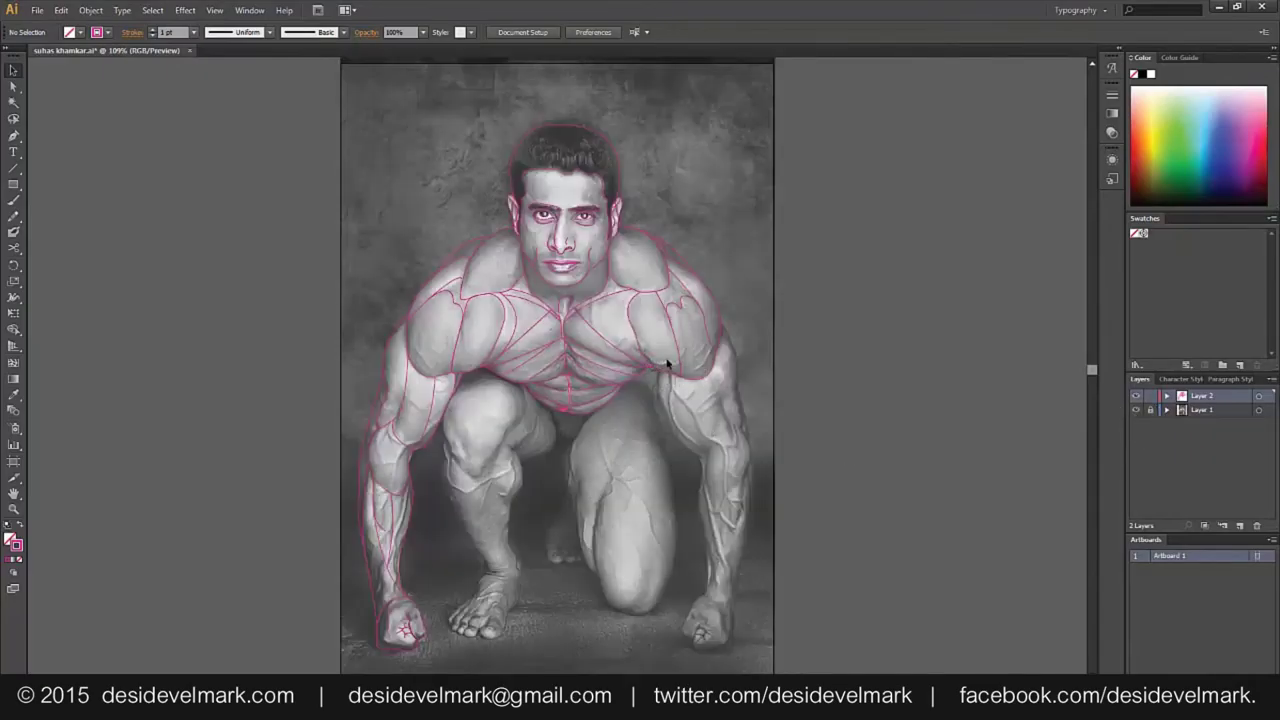
{"action": "scroll", "coordinate": [670, 388], "scroll_direction": "up", "scroll_amount": 2}
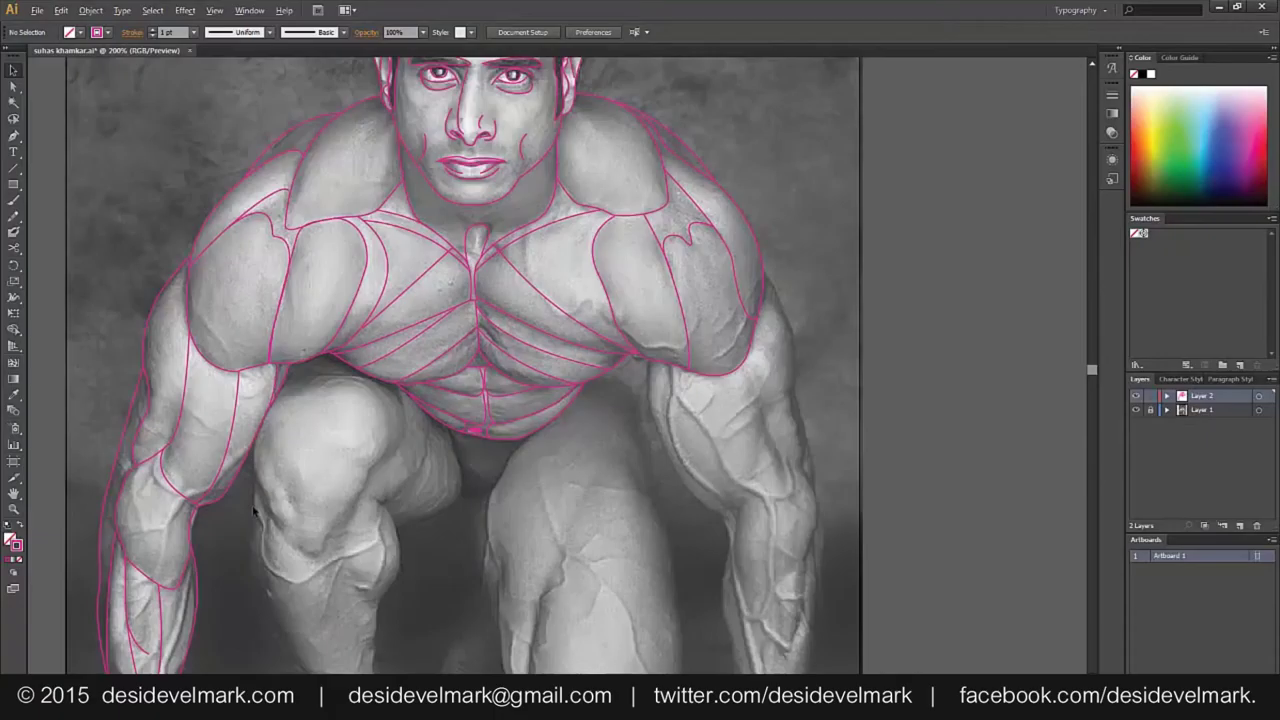
Trace the right arm's outer edge from the shoulder down to the forearm
{"action": "scroll", "coordinate": [254, 512], "scroll_direction": "up", "scroll_amount": 1}
{"action": "mouse_move", "coordinate": [708, 463]}
{"action": "left_mouse_down"}
{"action": "mouse_move", "coordinate": [651, 429]}
{"action": "mouse_move", "coordinate": [586, 449]}
{"action": "left_mouse_up"}
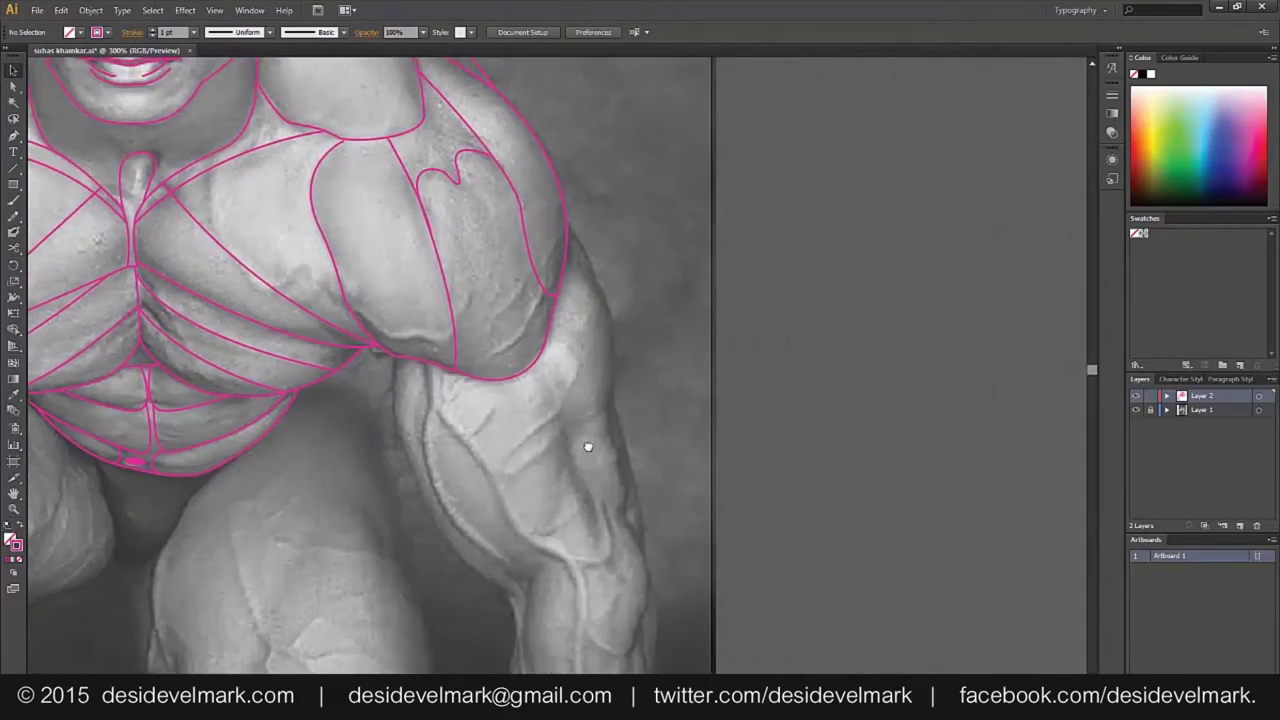
{"action": "left_click", "coordinate": [557, 224]}
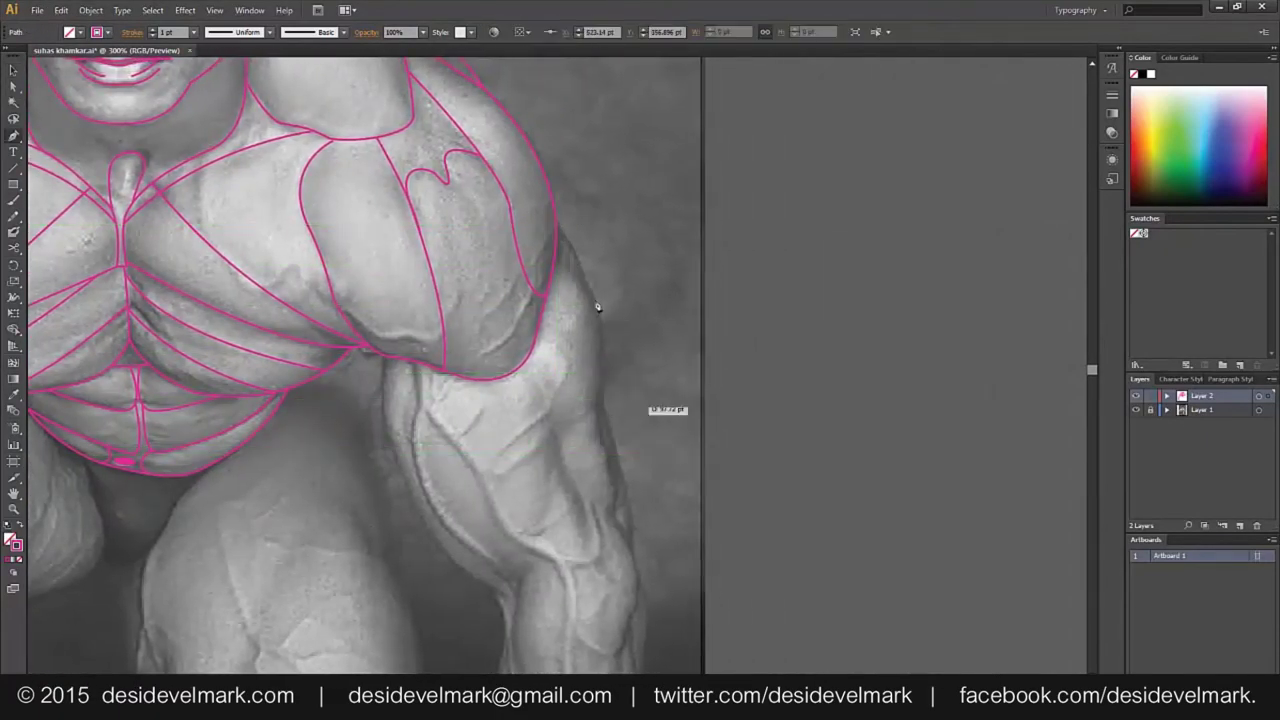
{"action": "left_click", "coordinate": [585, 287]}
{"action": "left_click", "coordinate": [601, 401]}
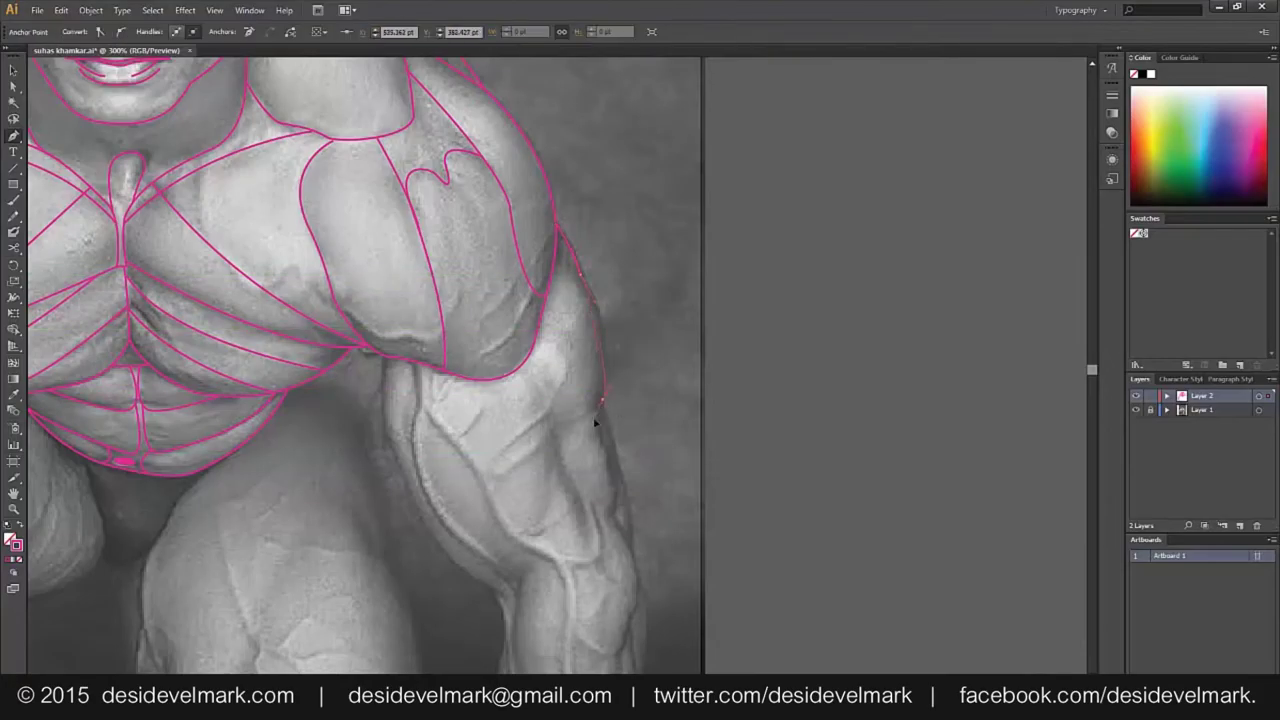
{"action": "scroll", "coordinate": [615, 435], "scroll_direction": "down", "scroll_amount": 3}
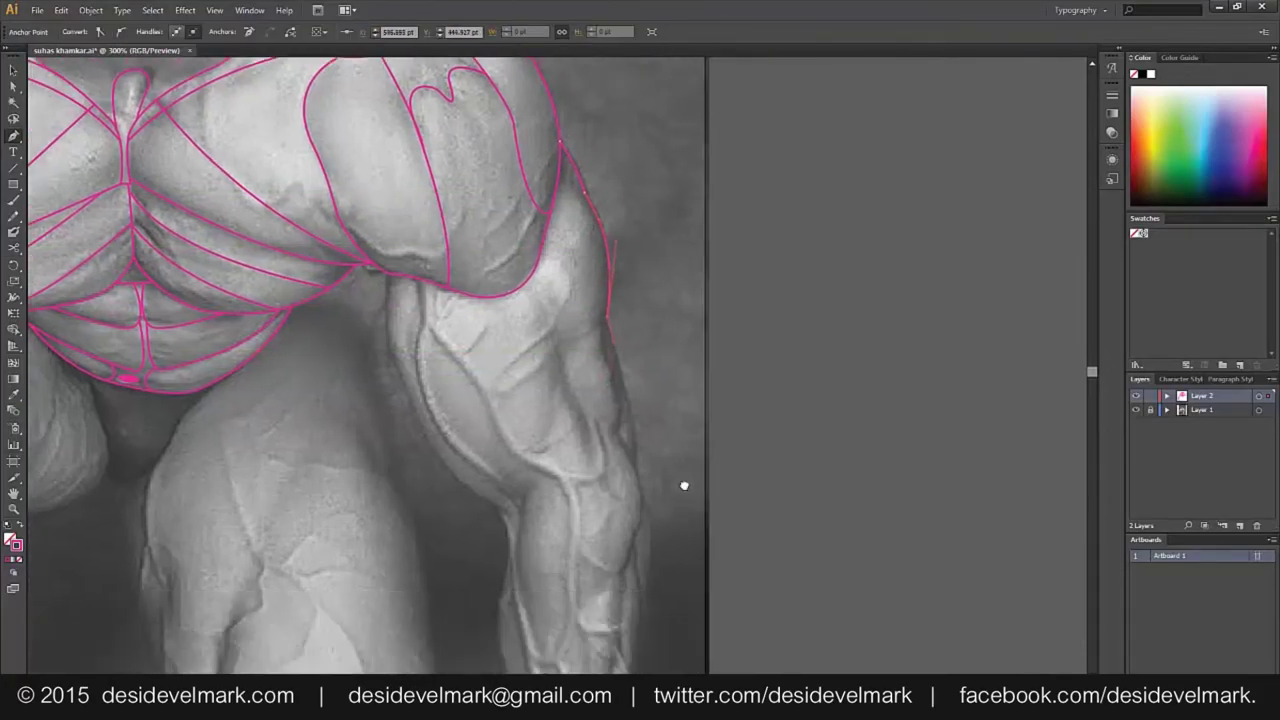
{"action": "left_click", "coordinate": [642, 498]}
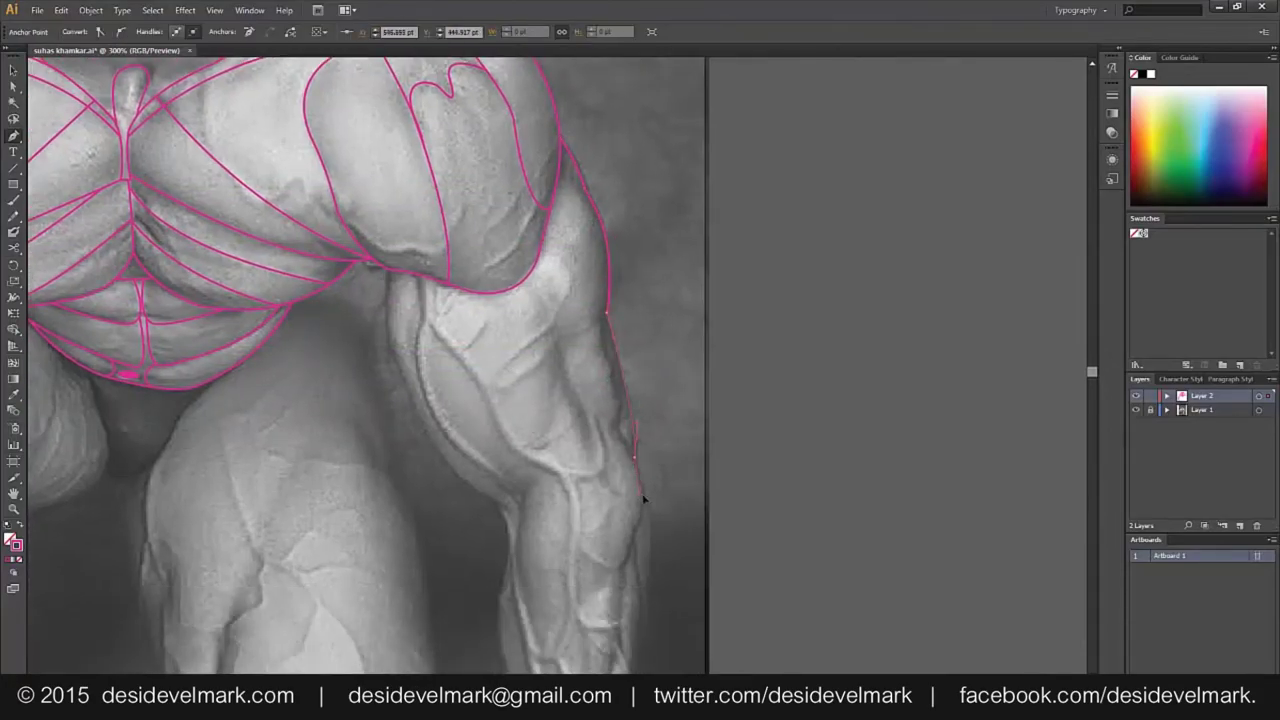
{"action": "scroll", "coordinate": [666, 540], "scroll_direction": "down", "scroll_amount": 4}
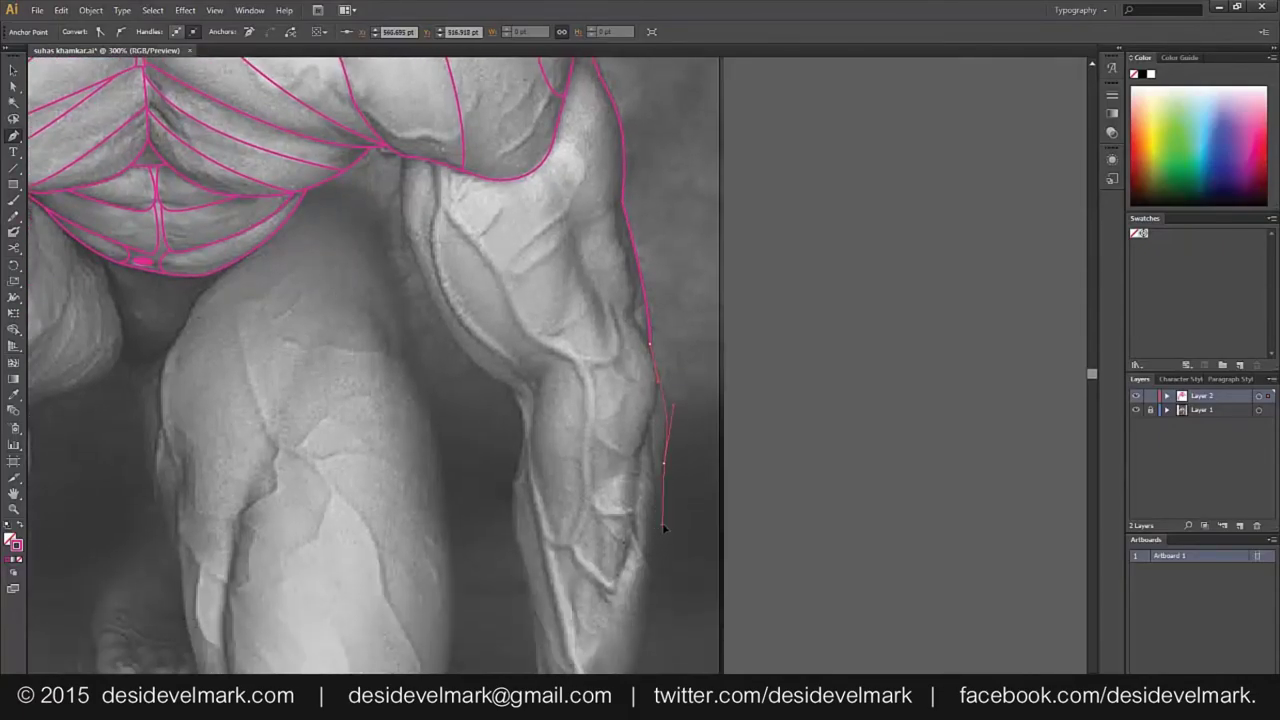
{"action": "left_click", "coordinate": [651, 630]}
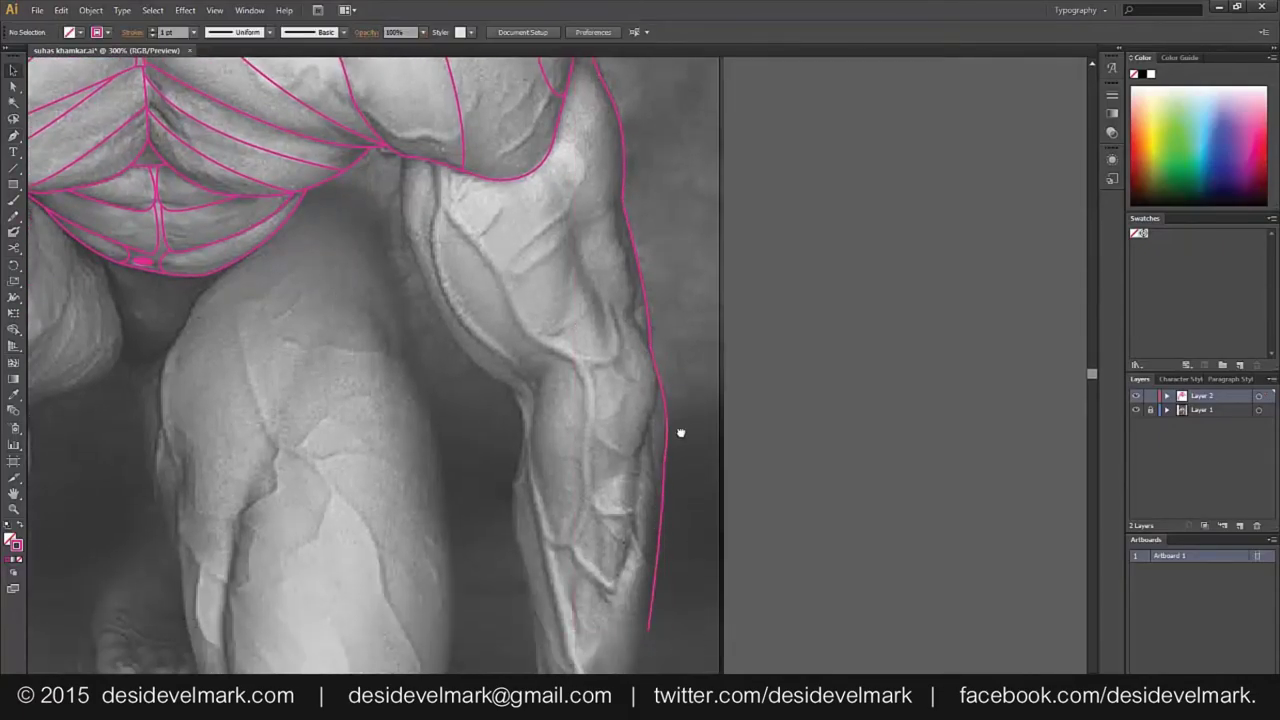
Continue the outer forearm contour to its end and begin the inner arm outline below the shoulder
{"action": "key", "text": "p"}
{"action": "left_click", "coordinate": [610, 277], "text": "ctrl"}
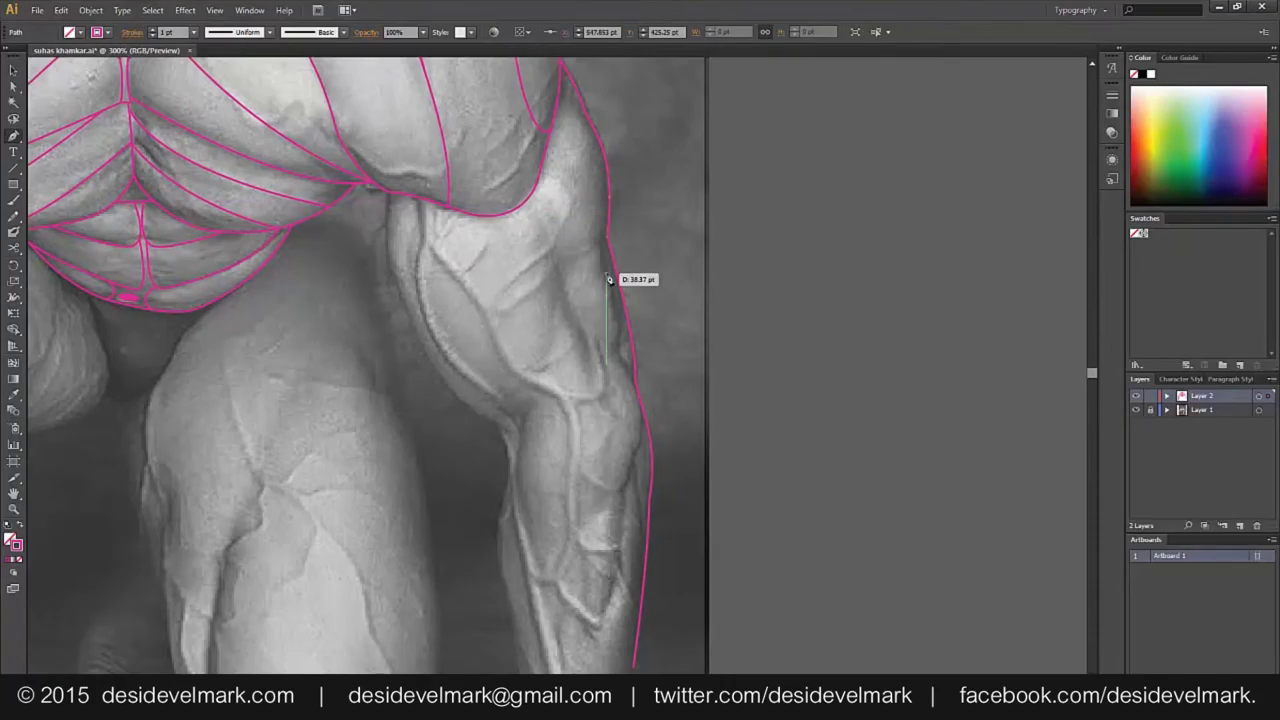
{"action": "left_click", "coordinate": [622, 335]}
{"action": "left_click", "coordinate": [636, 457]}
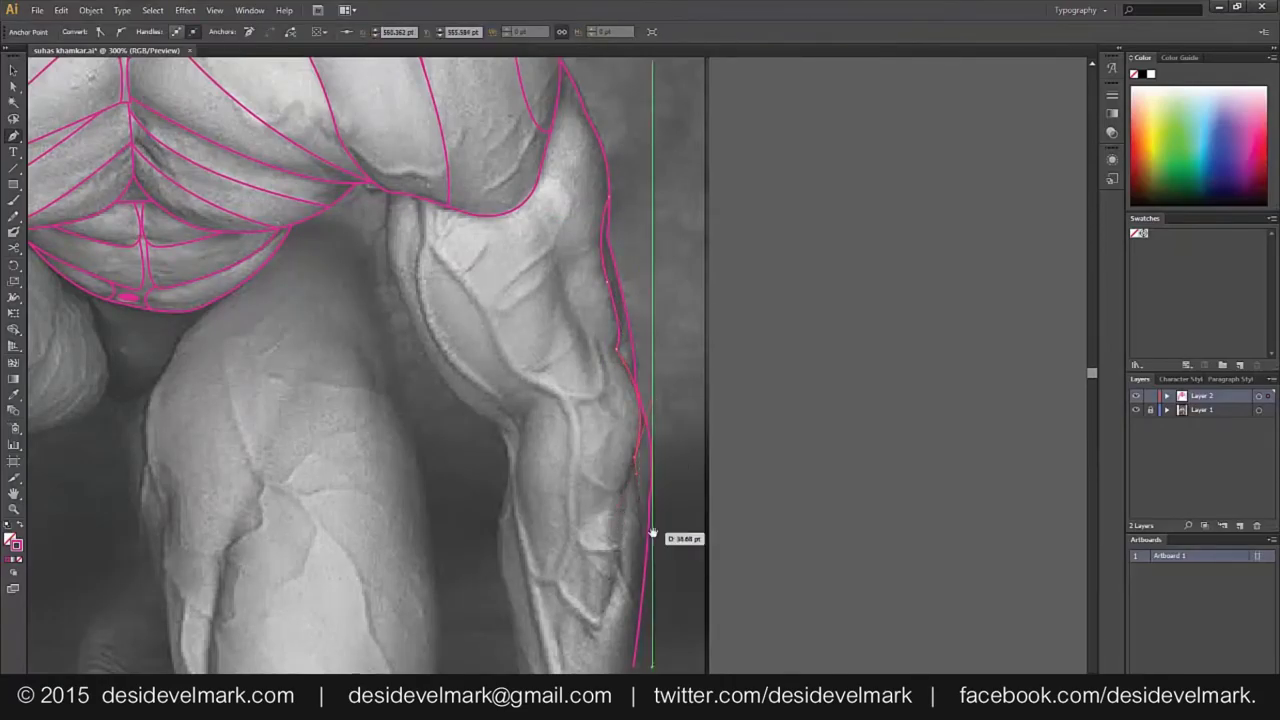
{"action": "scroll", "coordinate": [660, 525], "scroll_direction": "down", "scroll_amount": 3}
{"action": "left_click_drag", "start_coordinate": [650, 491], "coordinate": [641, 543]}
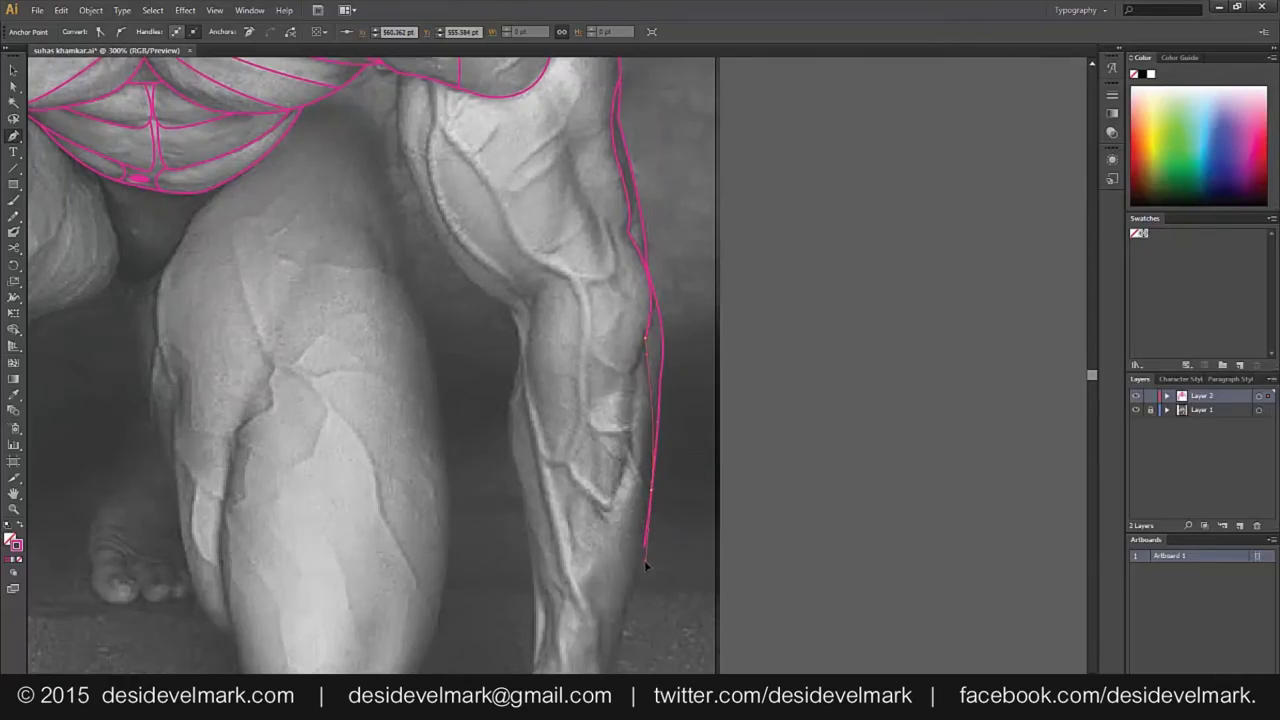
{"action": "left_click", "coordinate": [692, 502], "text": "ctrl"}
{"action": "left_click_drag", "start_coordinate": [706, 318], "coordinate": [709, 405]}
{"action": "key", "text": "p"}
{"action": "left_click", "coordinate": [403, 162]}
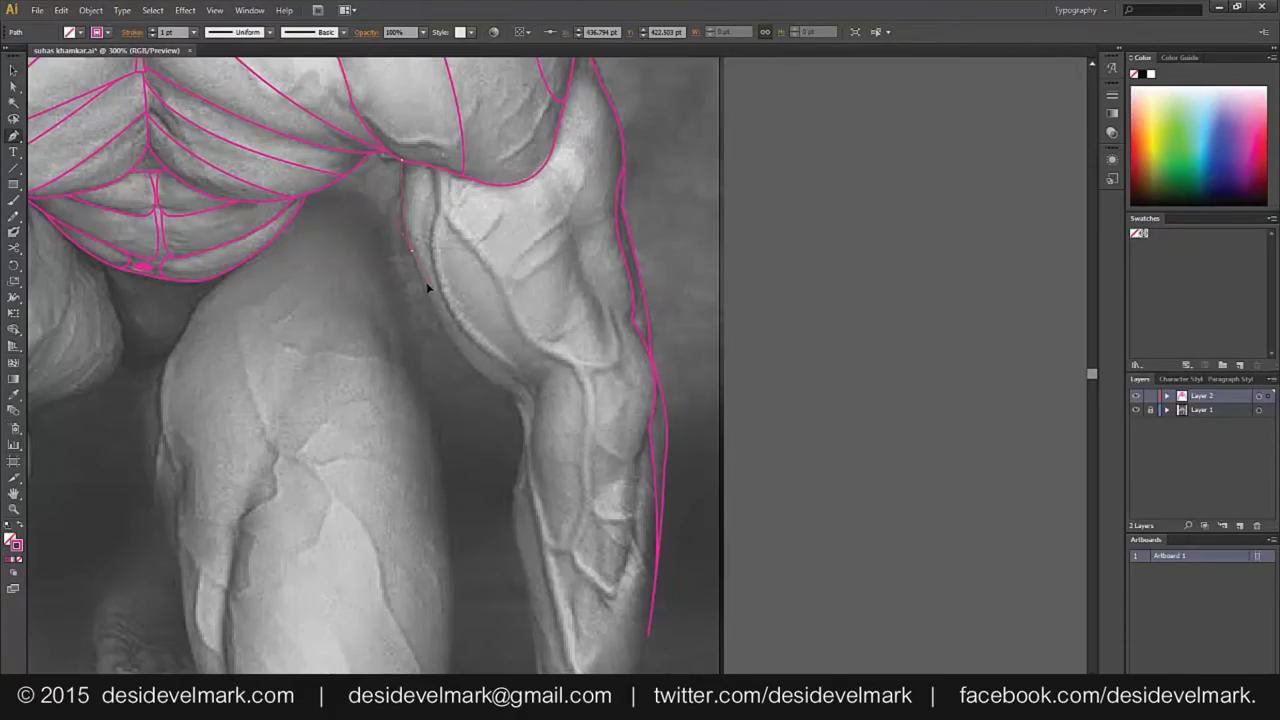
Curve the inner arm outline down along the inner forearm
{"action": "left_click", "coordinate": [430, 302]}
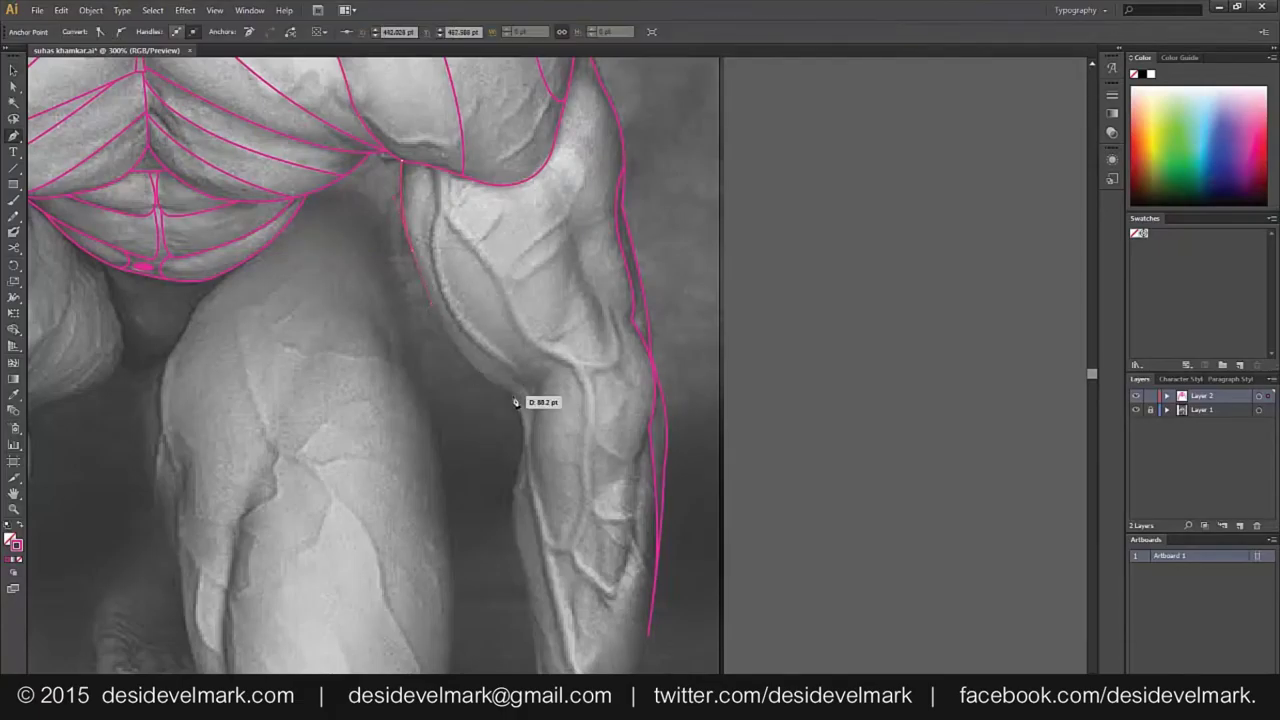
{"action": "left_click_drag", "start_coordinate": [483, 380], "coordinate": [519, 400]}
{"action": "left_click", "coordinate": [516, 475]}
{"action": "left_click_drag", "start_coordinate": [503, 528], "coordinate": [507, 517]}
{"action": "scroll", "coordinate": [510, 449], "scroll_direction": "down", "scroll_amount": 3}
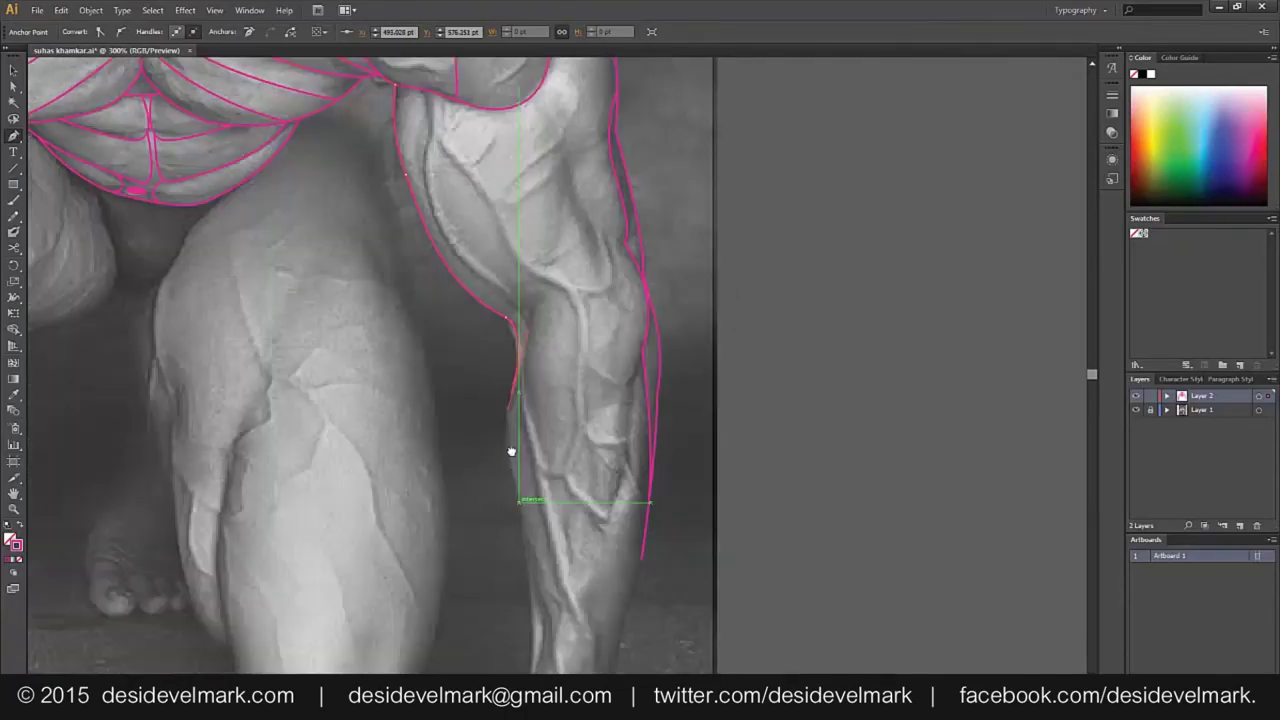
{"action": "left_click_drag", "start_coordinate": [510, 445], "coordinate": [530, 498]}
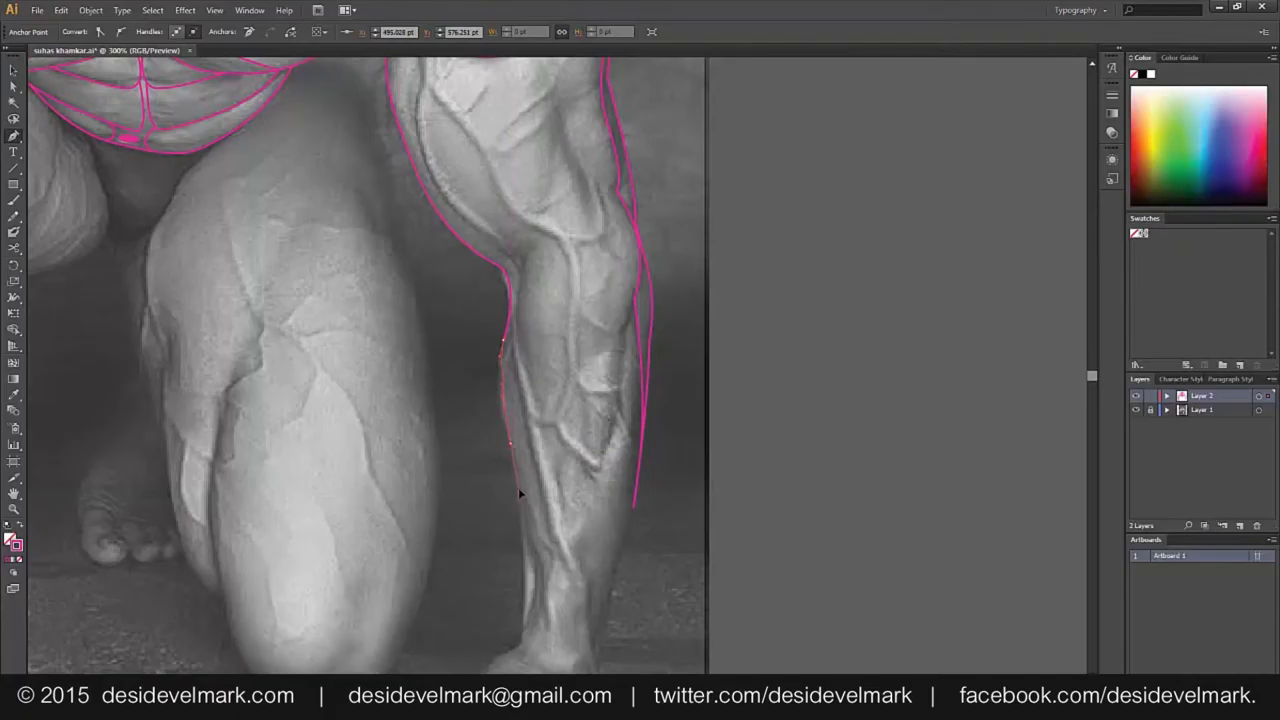
{"action": "scroll", "coordinate": [530, 500], "scroll_direction": "down", "scroll_amount": 3}
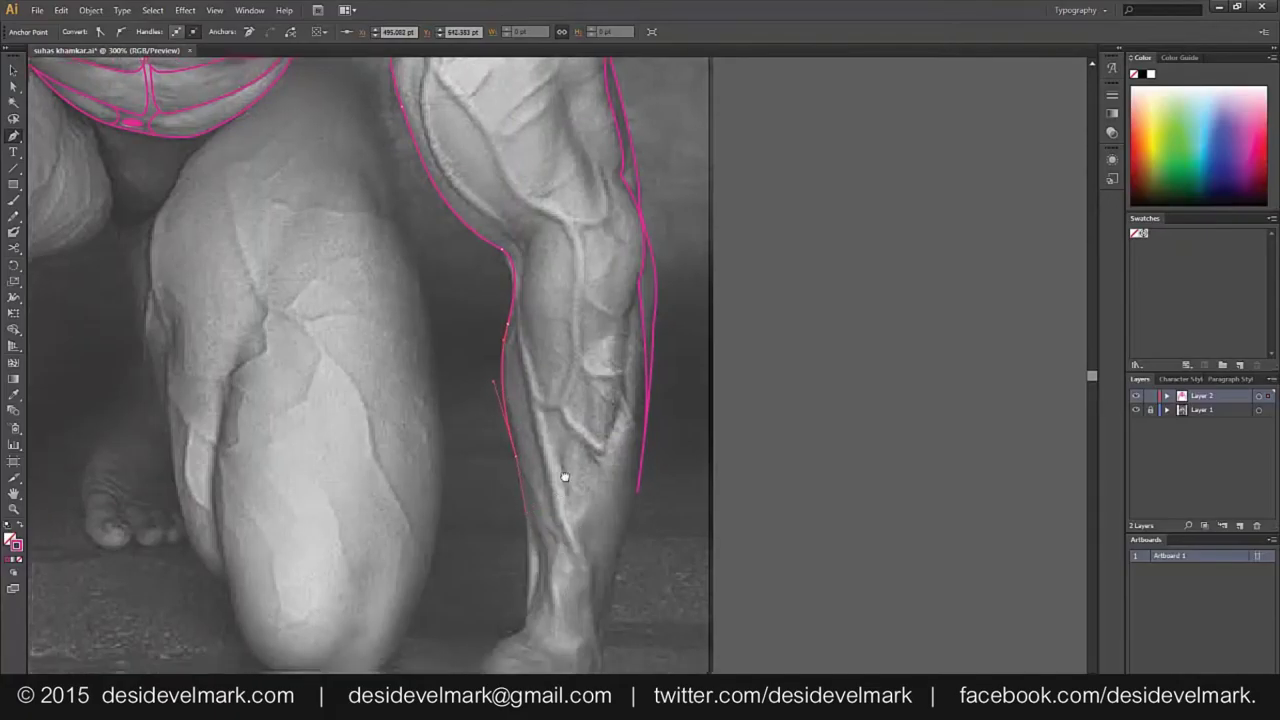
{"action": "left_click", "coordinate": [577, 485]}
{"action": "left_click_drag", "start_coordinate": [577, 485], "coordinate": [566, 497]}
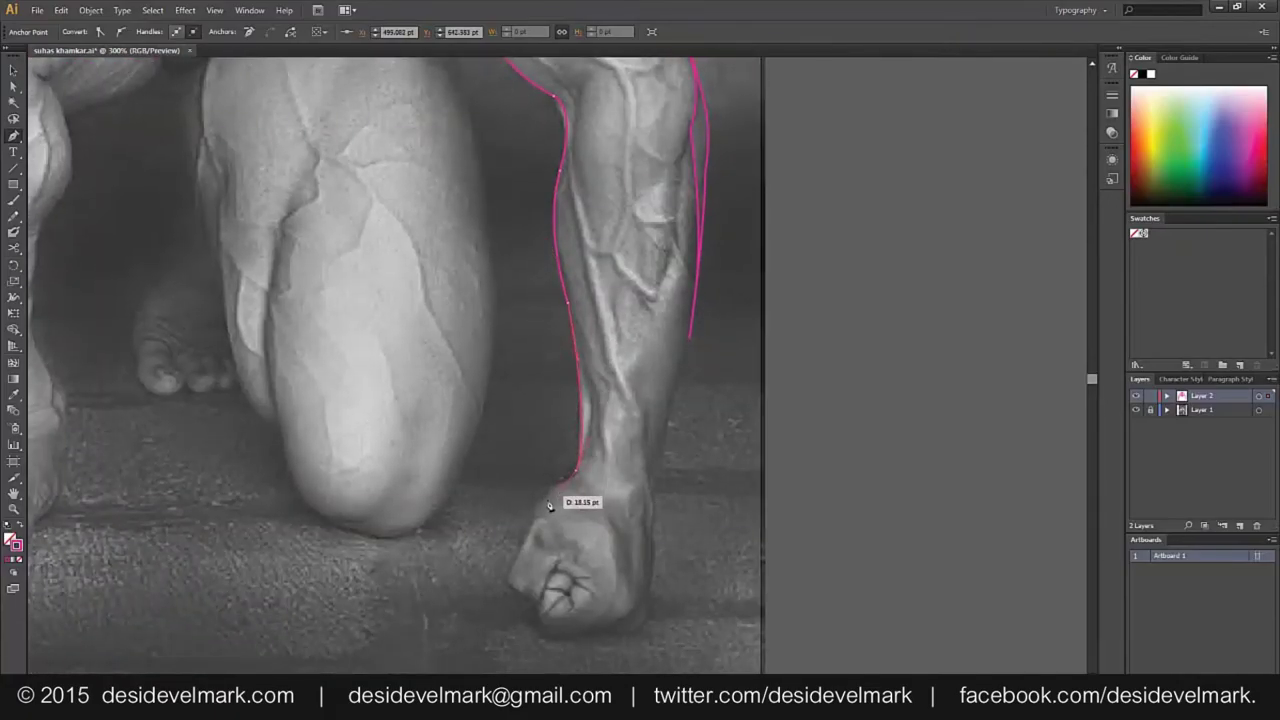
Wrap the outline around the fist's bottom and join it to the outer forearm line
{"action": "scroll", "coordinate": [530, 548], "scroll_direction": "down", "scroll_amount": 2}
{"action": "mouse_move", "coordinate": [511, 500]}
{"action": "left_mouse_down"}
{"action": "mouse_move", "coordinate": [519, 530]}
{"action": "mouse_move", "coordinate": [578, 567]}
{"action": "mouse_move", "coordinate": [618, 564]}
{"action": "left_mouse_up"}
{"action": "left_click_drag", "start_coordinate": [650, 522], "coordinate": [650, 466]}
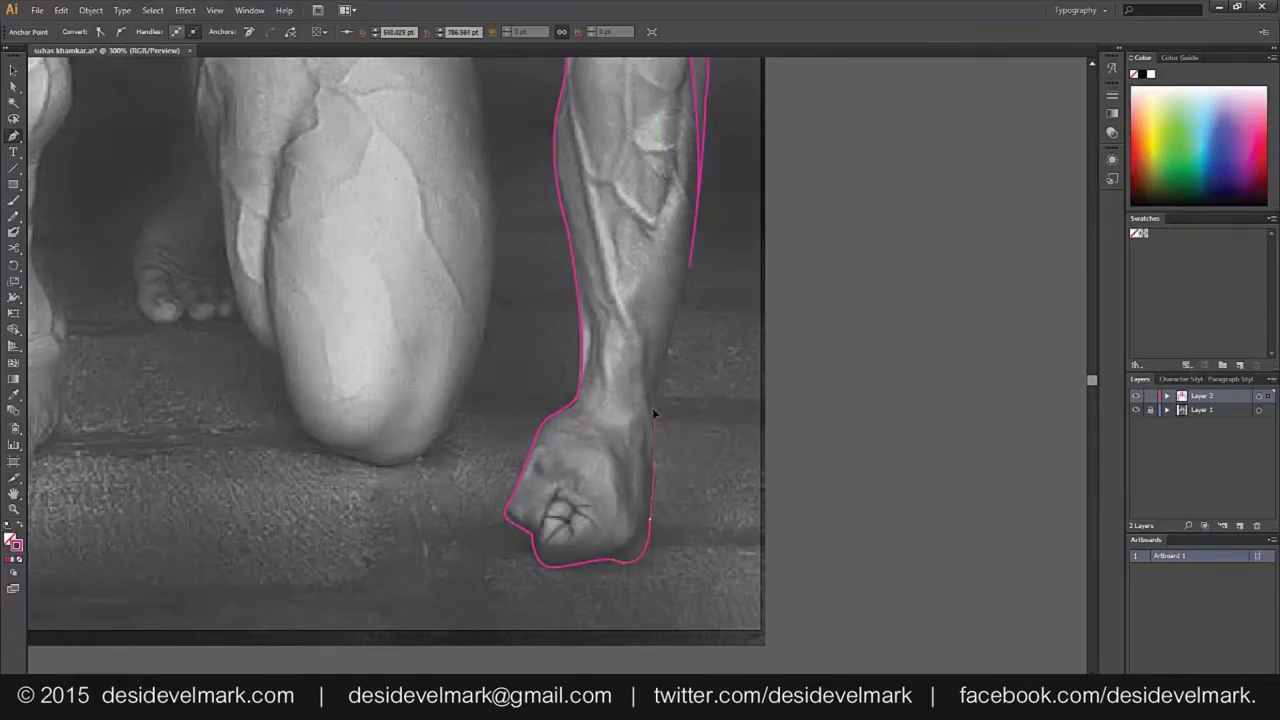
{"action": "left_click_drag", "start_coordinate": [690, 266], "coordinate": [702, 242]}
{"action": "key", "text": "v"}
{"action": "left_click", "coordinate": [617, 214]}
Draw a muscle contour from the biceps down to the lower forearm
{"action": "left_click_drag", "start_coordinate": [617, 214], "coordinate": [595, 407]}
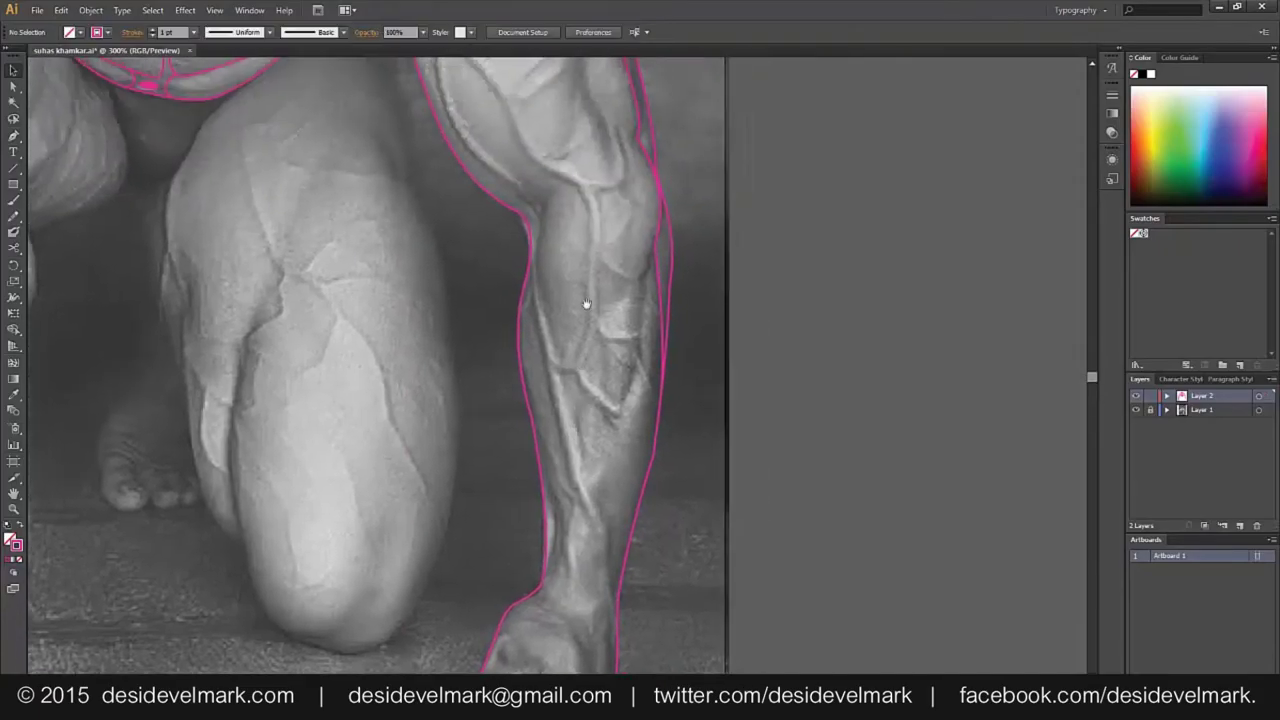
{"action": "left_click_drag", "start_coordinate": [602, 321], "coordinate": [590, 359]}
{"action": "key", "text": "p"}
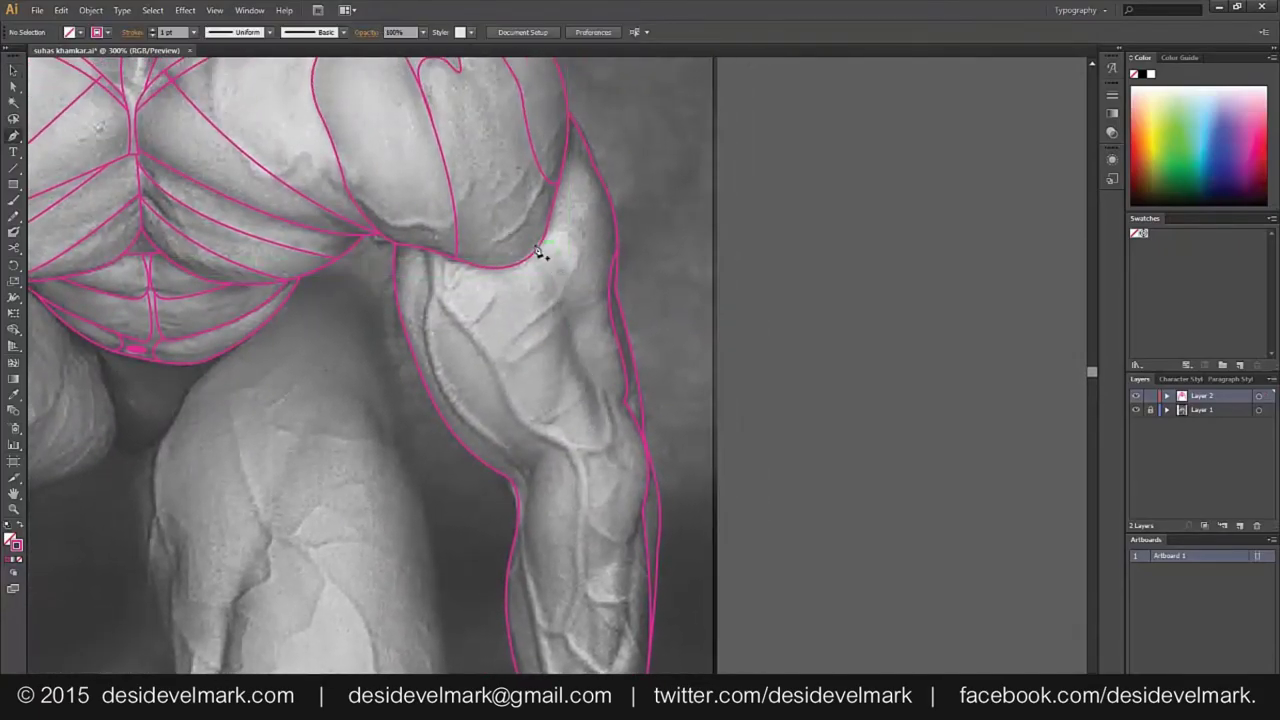
{"action": "left_click", "coordinate": [534, 256]}
{"action": "left_click", "coordinate": [567, 310]}
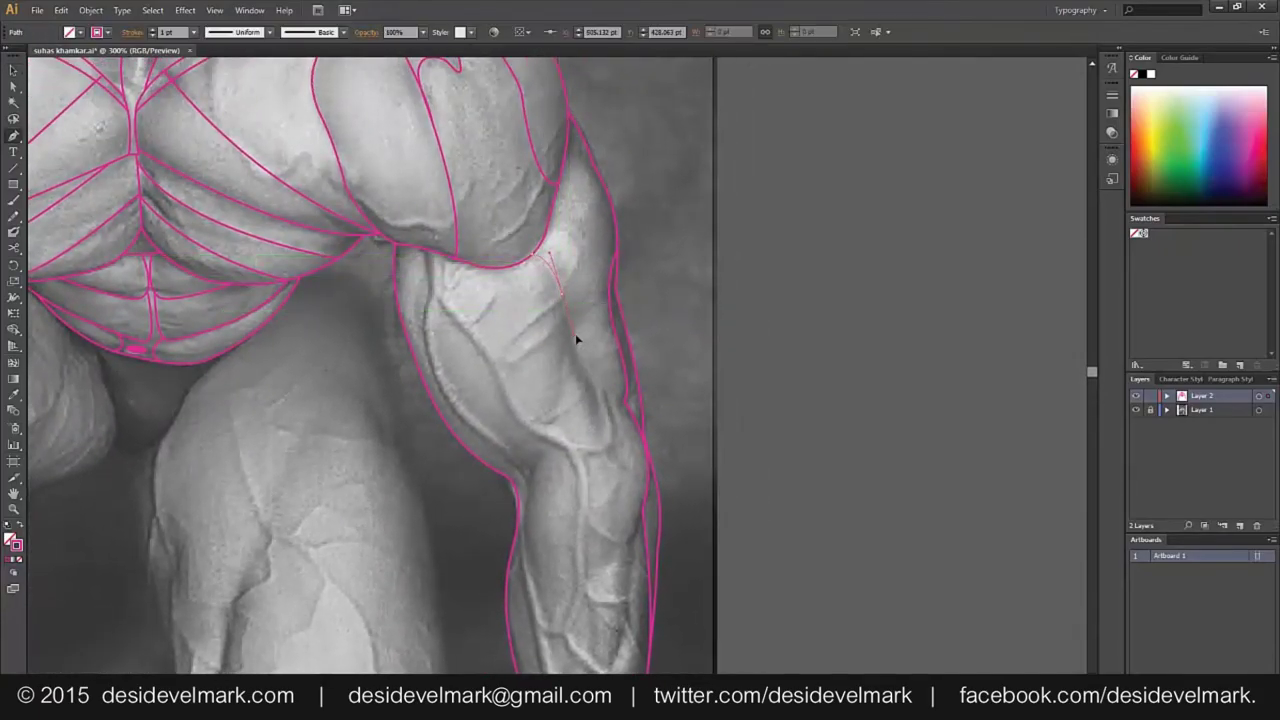
{"action": "left_click", "coordinate": [590, 388]}
{"action": "left_click", "coordinate": [607, 455]}
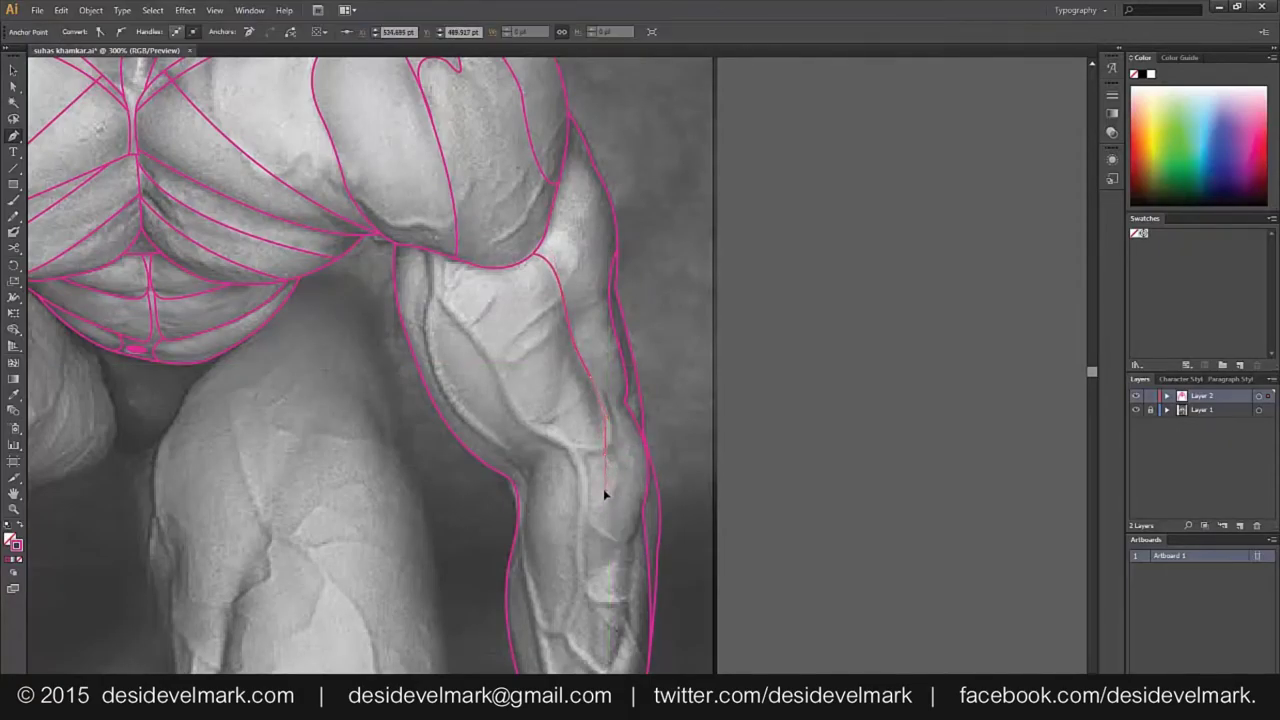
{"action": "left_click", "coordinate": [622, 491], "text": "ctrl"}
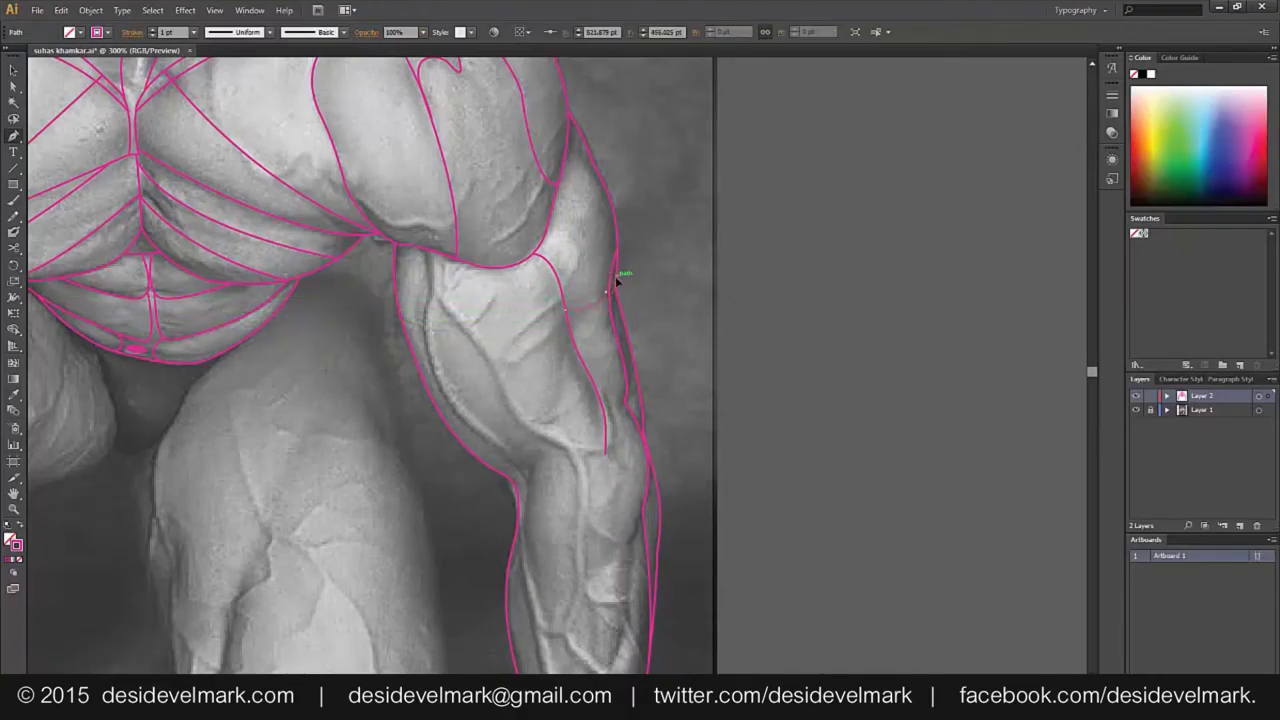
{"action": "key", "text": "v"}
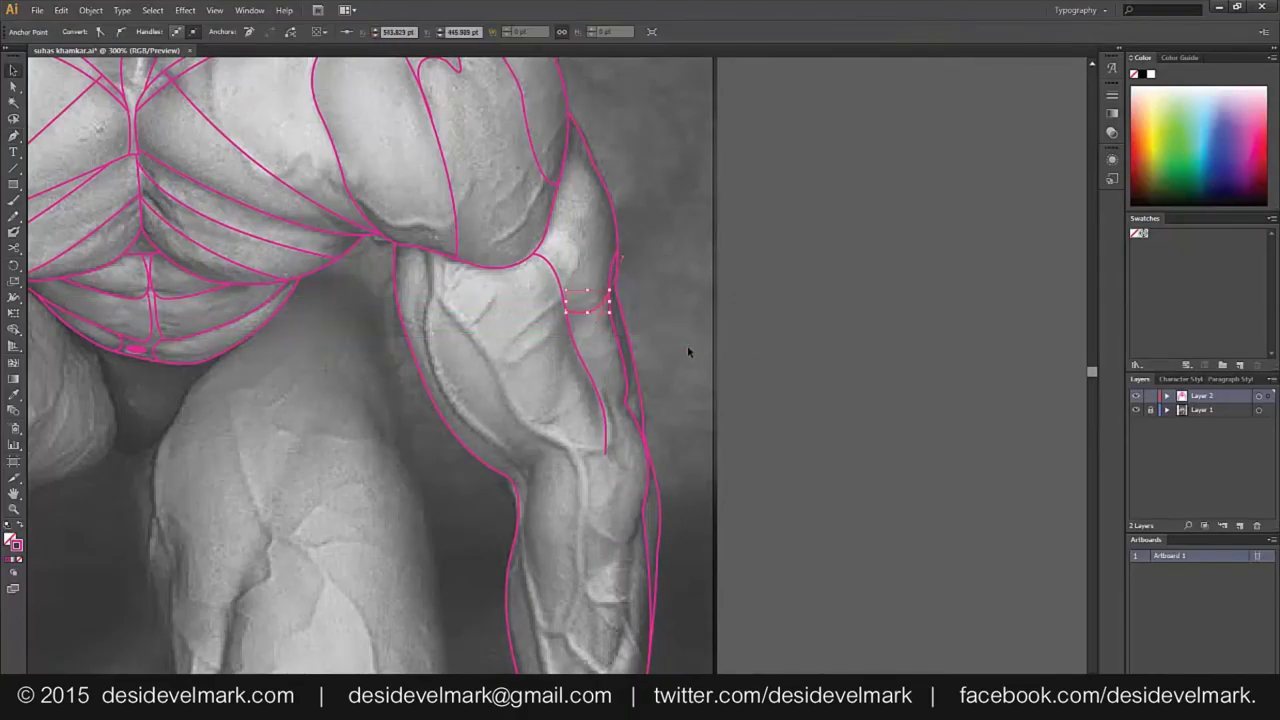
{"action": "left_click", "coordinate": [686, 360]}
Add a line from the upper forearm joining the arm outline
{"action": "key", "text": "p"}
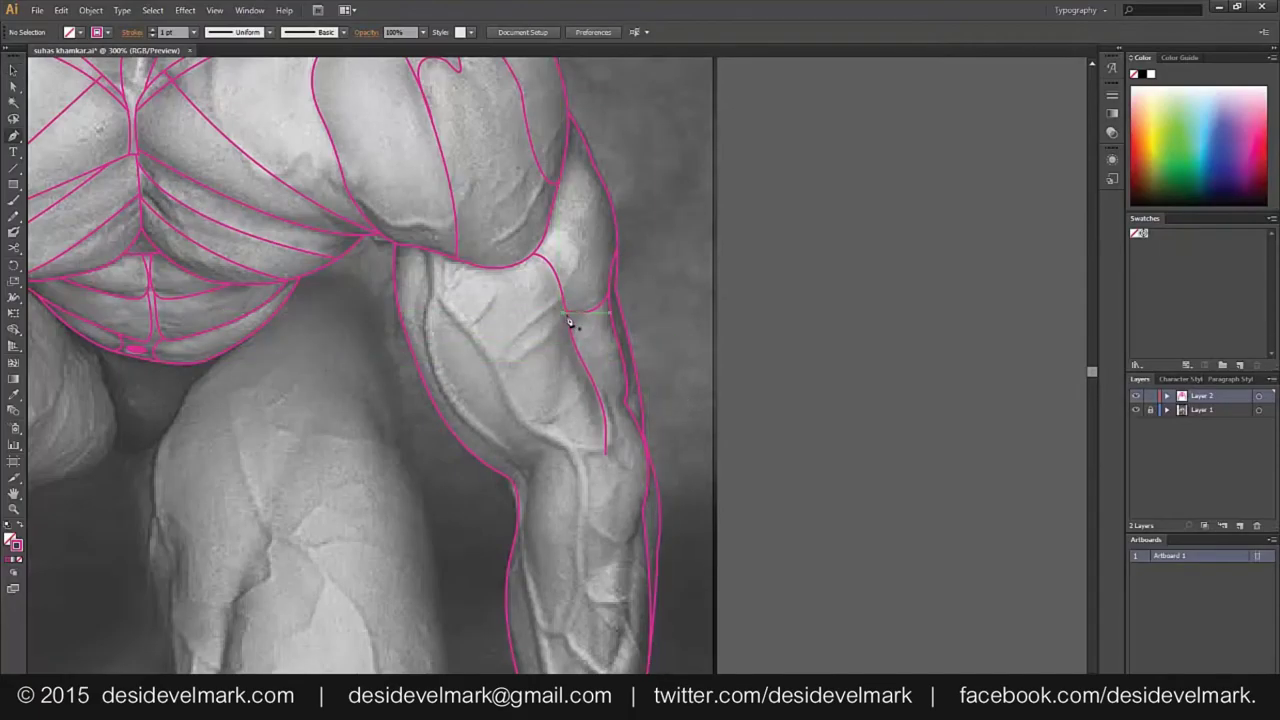
{"action": "left_click", "coordinate": [566, 312]}
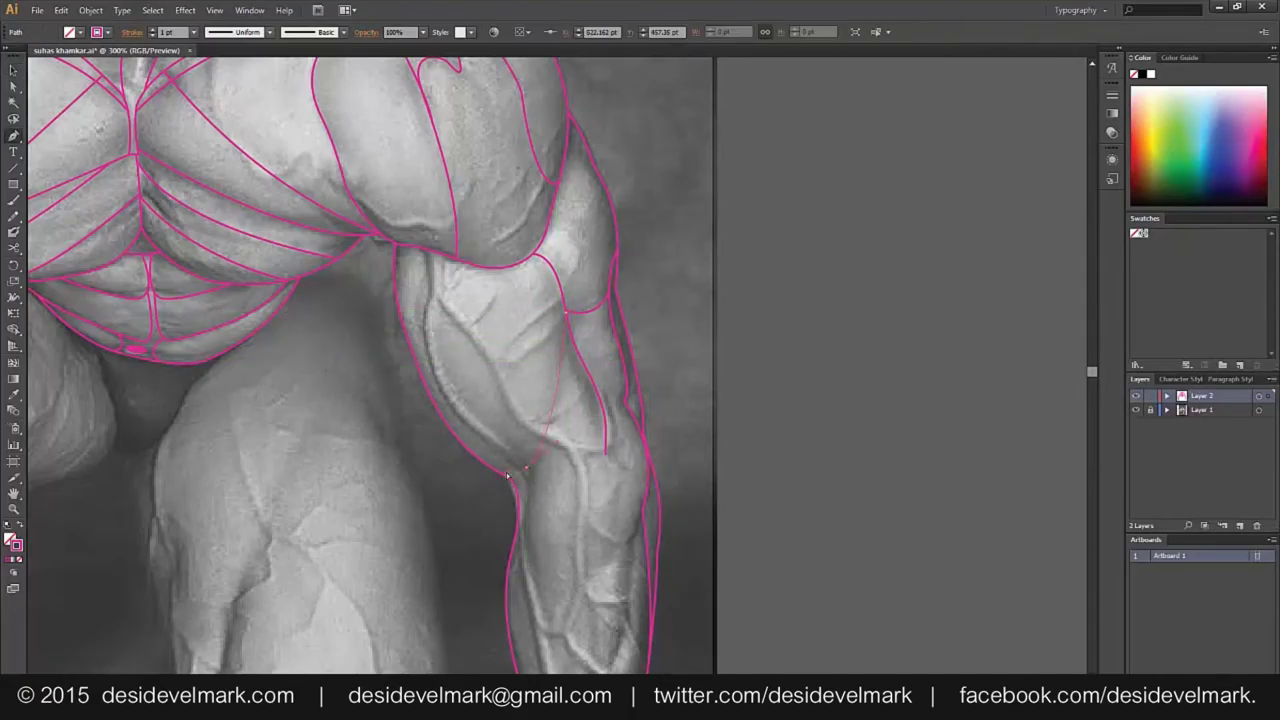
{"action": "left_click", "coordinate": [500, 470]}
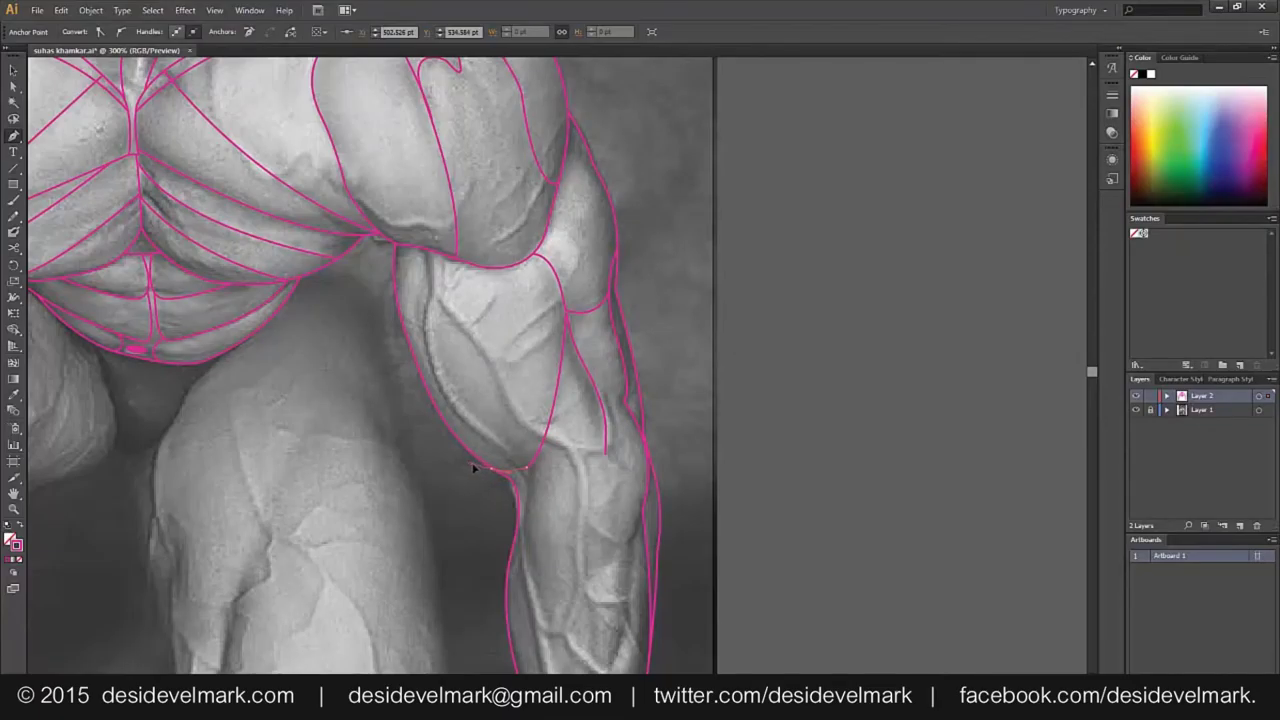
{"action": "key", "text": "v"}
{"action": "left_click", "coordinate": [468, 509]}
Draw the inner forearm contour and refine its curve by adjusting points
{"action": "key", "text": "p"}
{"action": "left_click", "coordinate": [437, 257]}
{"action": "left_click", "coordinate": [436, 381]}
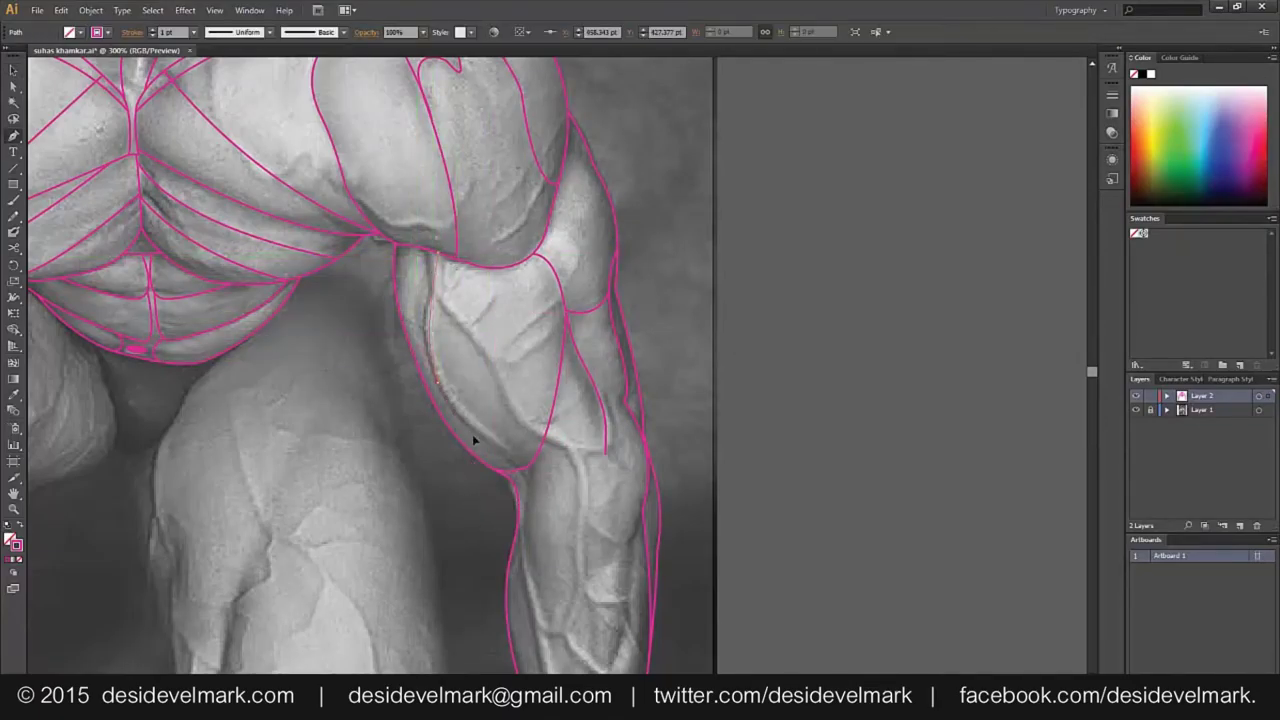
{"action": "left_click", "coordinate": [491, 471]}
{"action": "left_click_drag", "start_coordinate": [438, 386], "coordinate": [450, 402]}
{"action": "key", "text": "p"}
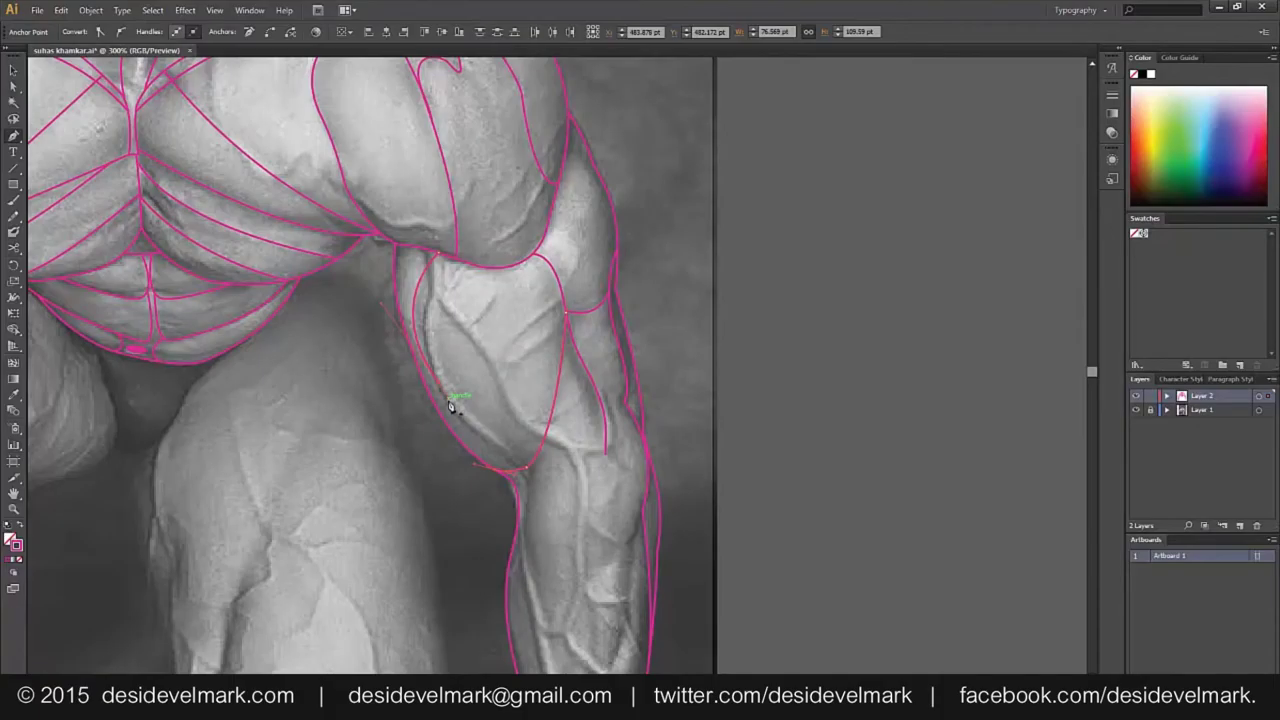
{"action": "left_click", "coordinate": [447, 420]}
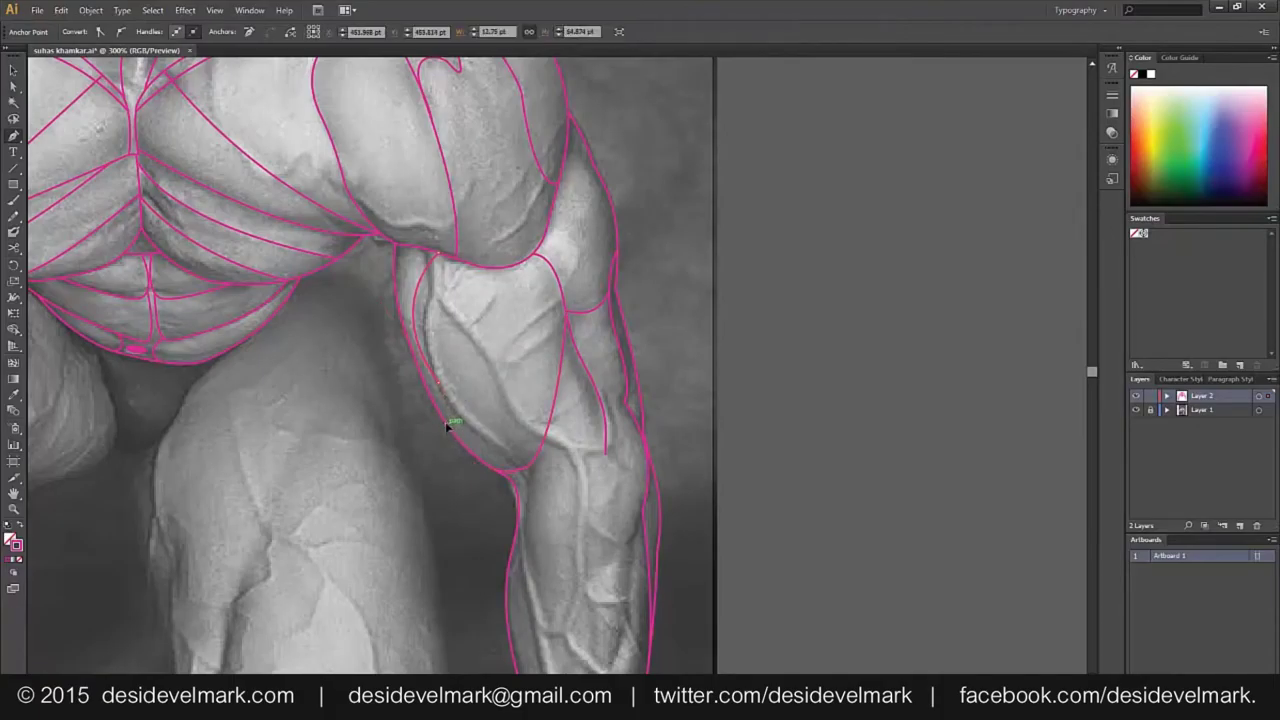
{"action": "mouse_move", "coordinate": [447, 425]}
{"action": "left_mouse_down"}
{"action": "mouse_move", "coordinate": [494, 491]}
{"action": "mouse_move", "coordinate": [486, 509]}
{"action": "left_mouse_up"}
{"action": "key", "text": "v"}
Extend the lower forearm line and add a curved crease across the lower forearm
{"action": "mouse_move", "coordinate": [489, 560]}
{"action": "left_mouse_down"}
{"action": "mouse_move", "coordinate": [420, 503]}
{"action": "mouse_move", "coordinate": [394, 380]}
{"action": "mouse_move", "coordinate": [375, 430]}
{"action": "left_mouse_up"}
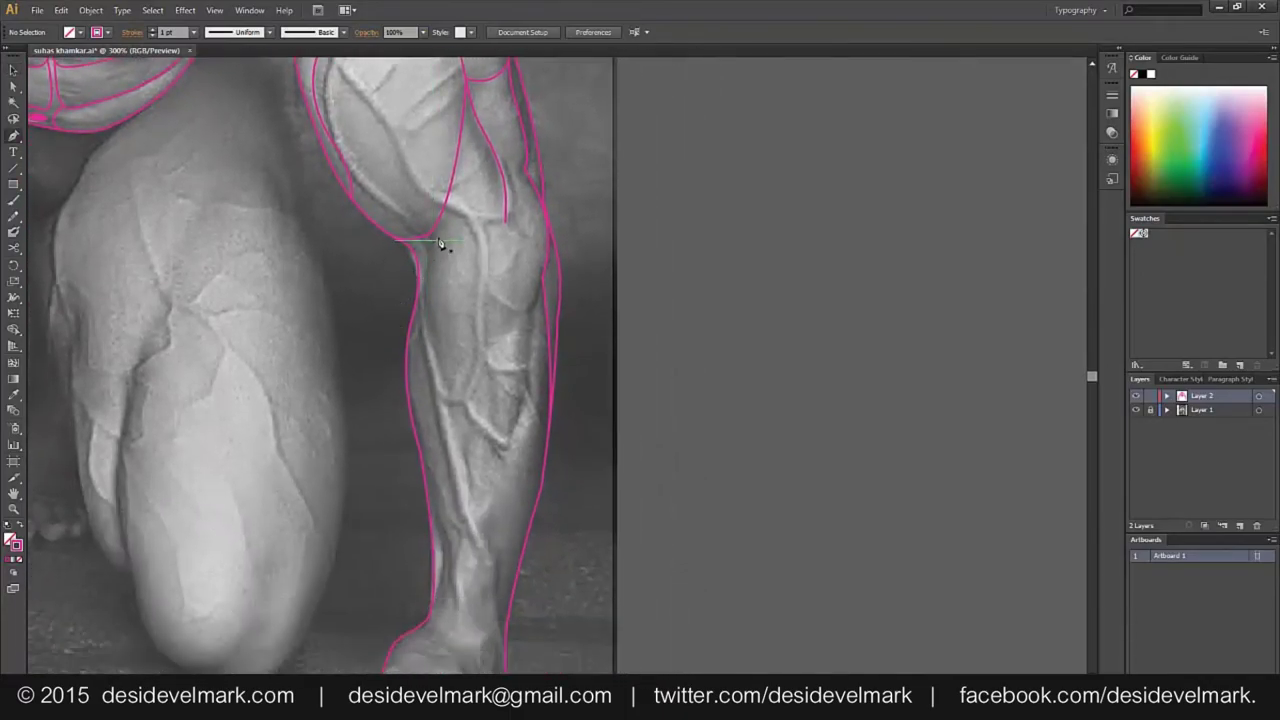
{"action": "left_click", "coordinate": [439, 243]}
{"action": "key", "text": "p"}
{"action": "left_click", "coordinate": [472, 505]}
{"action": "left_click", "coordinate": [533, 361]}
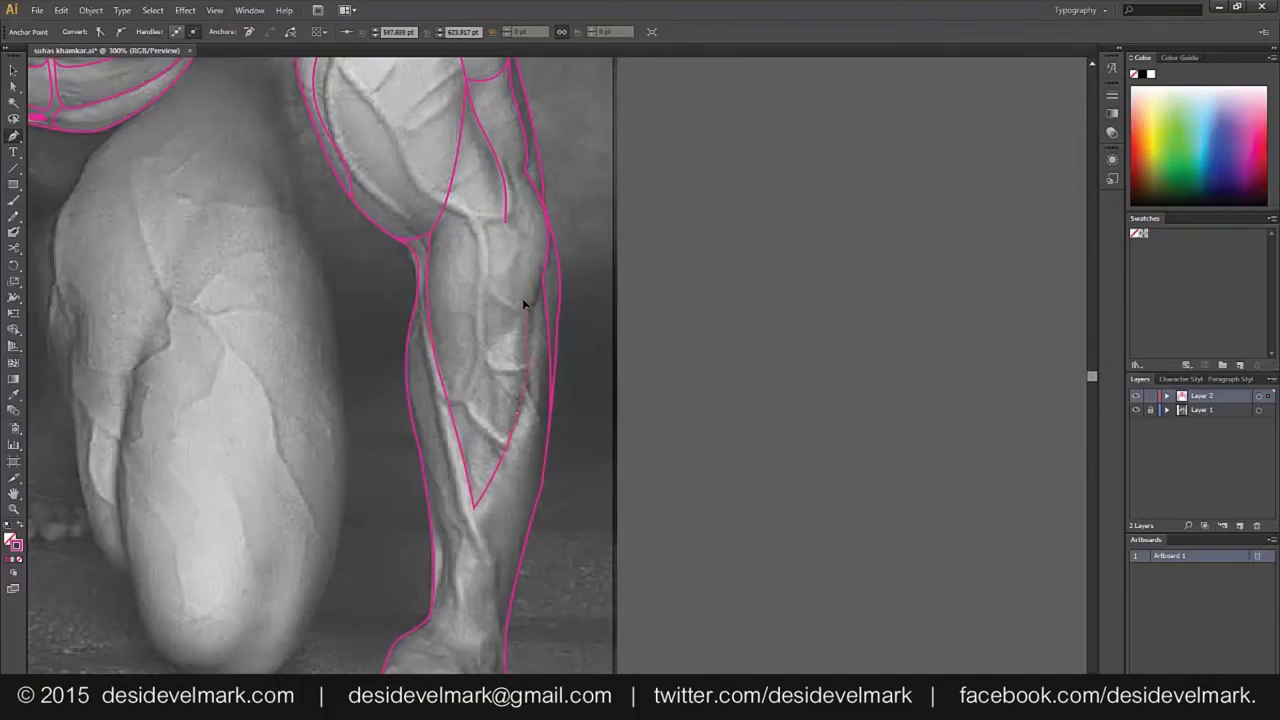
{"action": "left_click", "coordinate": [528, 308]}
{"action": "left_click", "coordinate": [508, 166]}
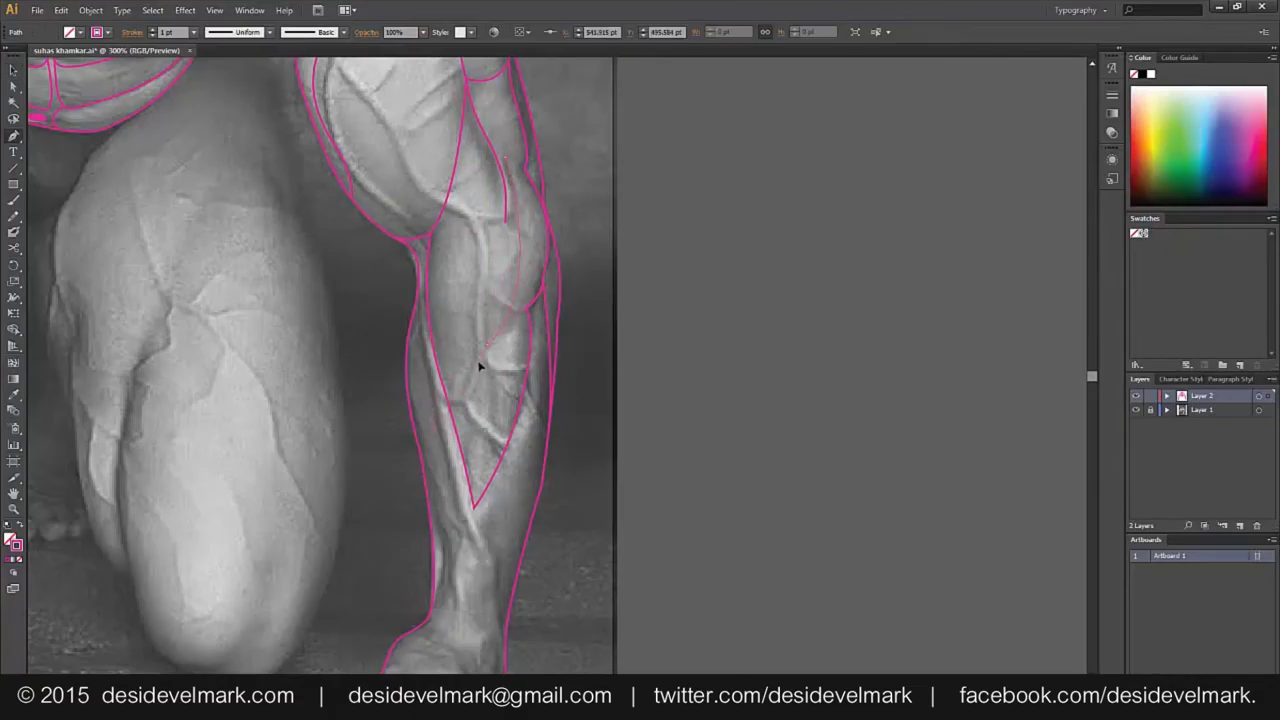
{"action": "left_click_drag", "start_coordinate": [486, 346], "coordinate": [494, 432]}
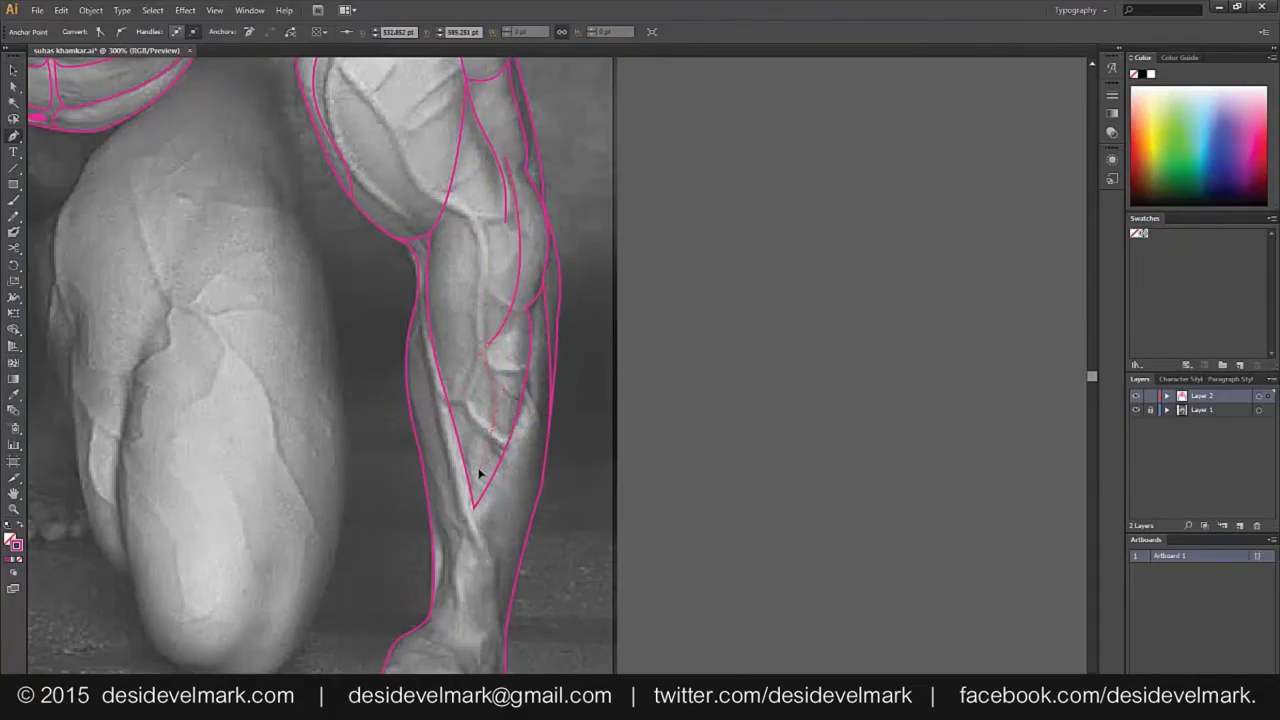
Zoom out and continue the arm outline down to the fist's edge
{"action": "key", "text": "v"}
{"action": "left_click", "coordinate": [348, 406]}
{"action": "key", "text": "ctrl+minus"}
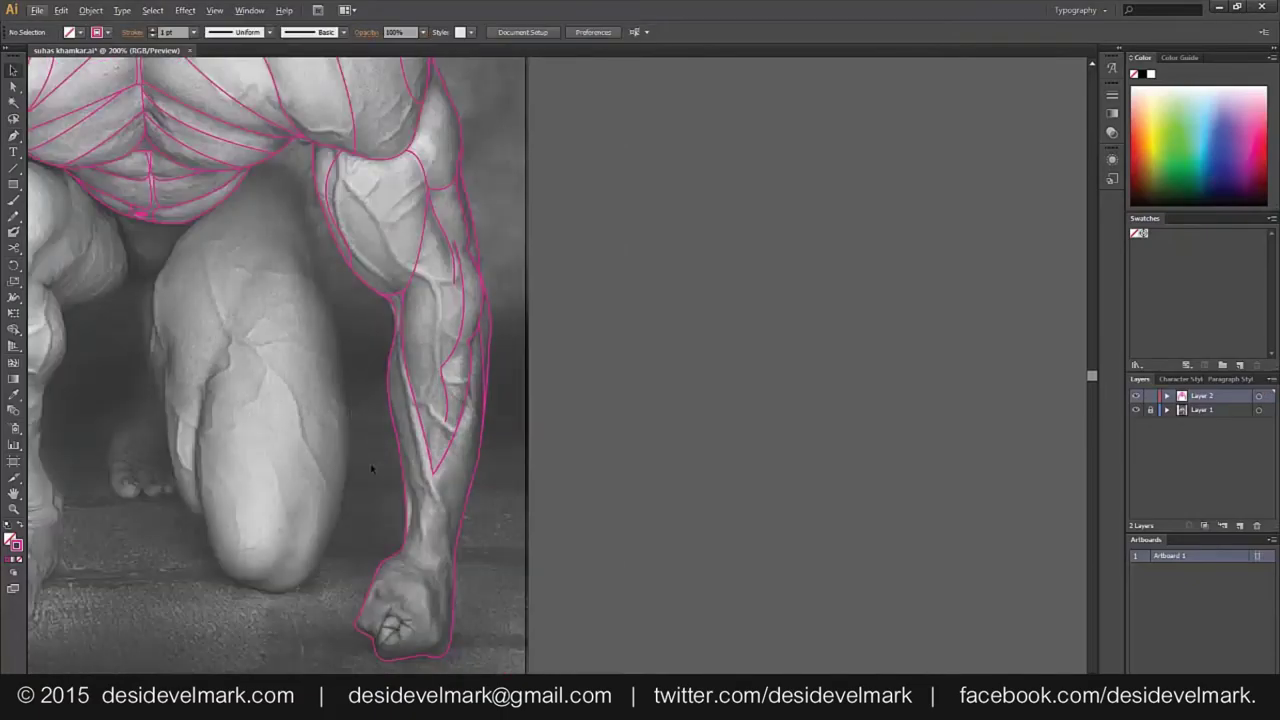
{"action": "left_click_drag", "start_coordinate": [371, 468], "coordinate": [427, 370]}
{"action": "key", "text": "p"}
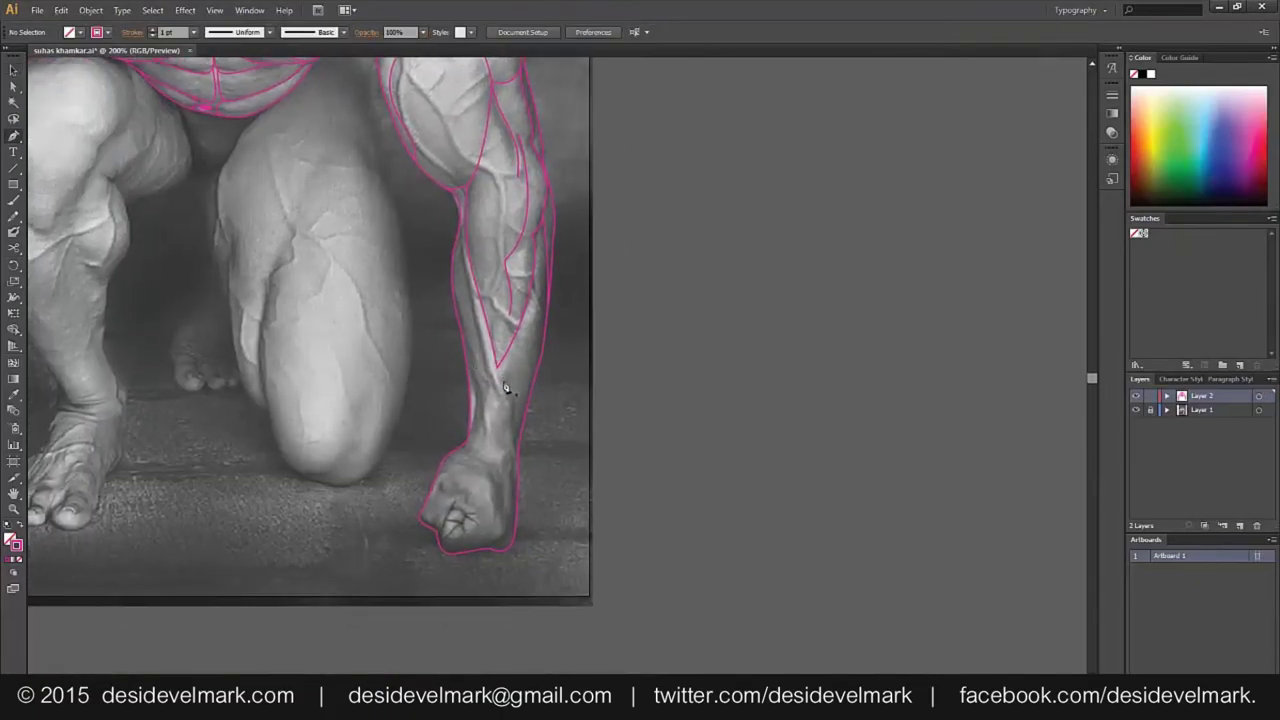
{"action": "left_click", "coordinate": [518, 364]}
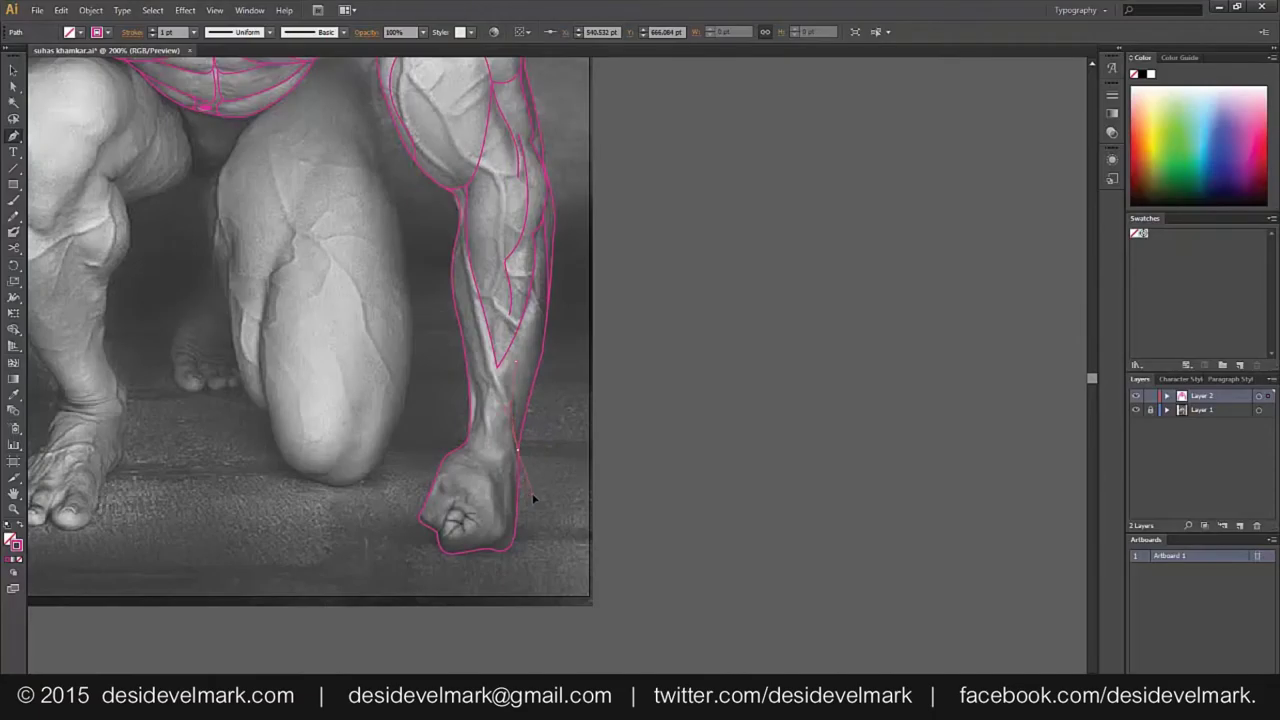
{"action": "left_click", "coordinate": [503, 521]}
Curve the fist's bottom outline and draw a curved knuckle line inside it
{"action": "scroll", "coordinate": [497, 560], "scroll_direction": "up", "scroll_amount": 2}
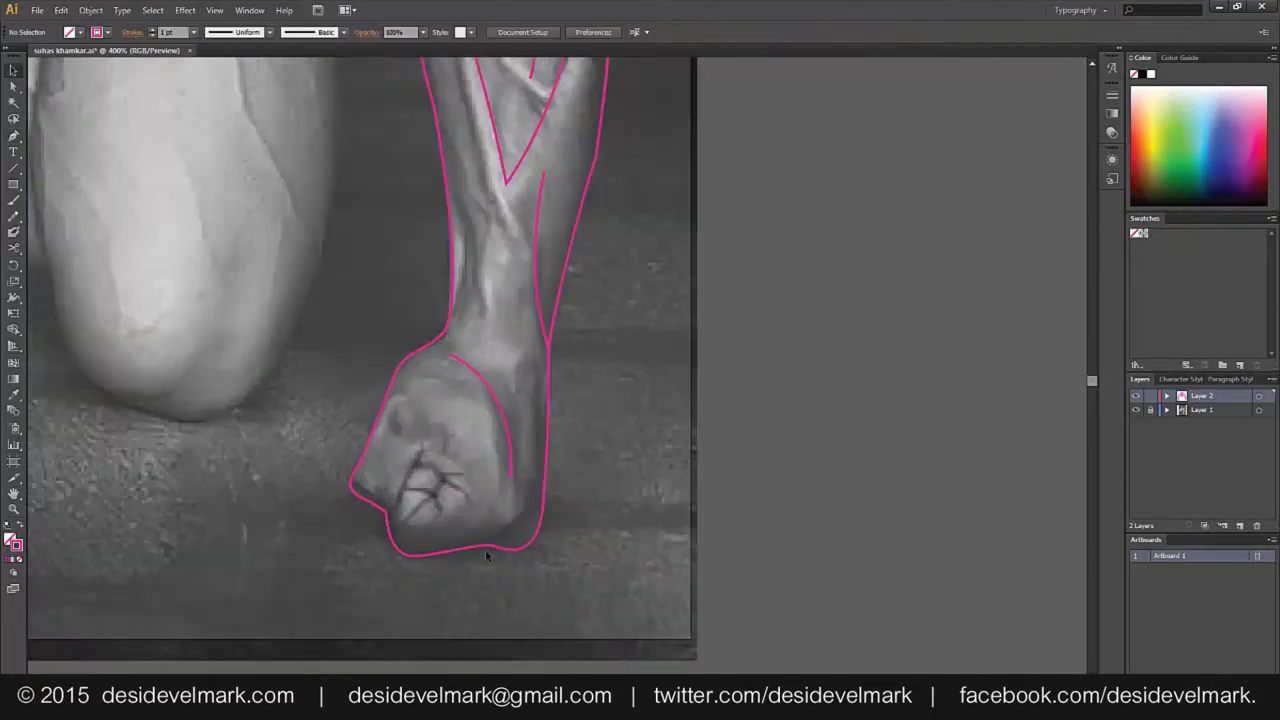
{"action": "left_click_drag", "start_coordinate": [502, 545], "coordinate": [466, 560]}
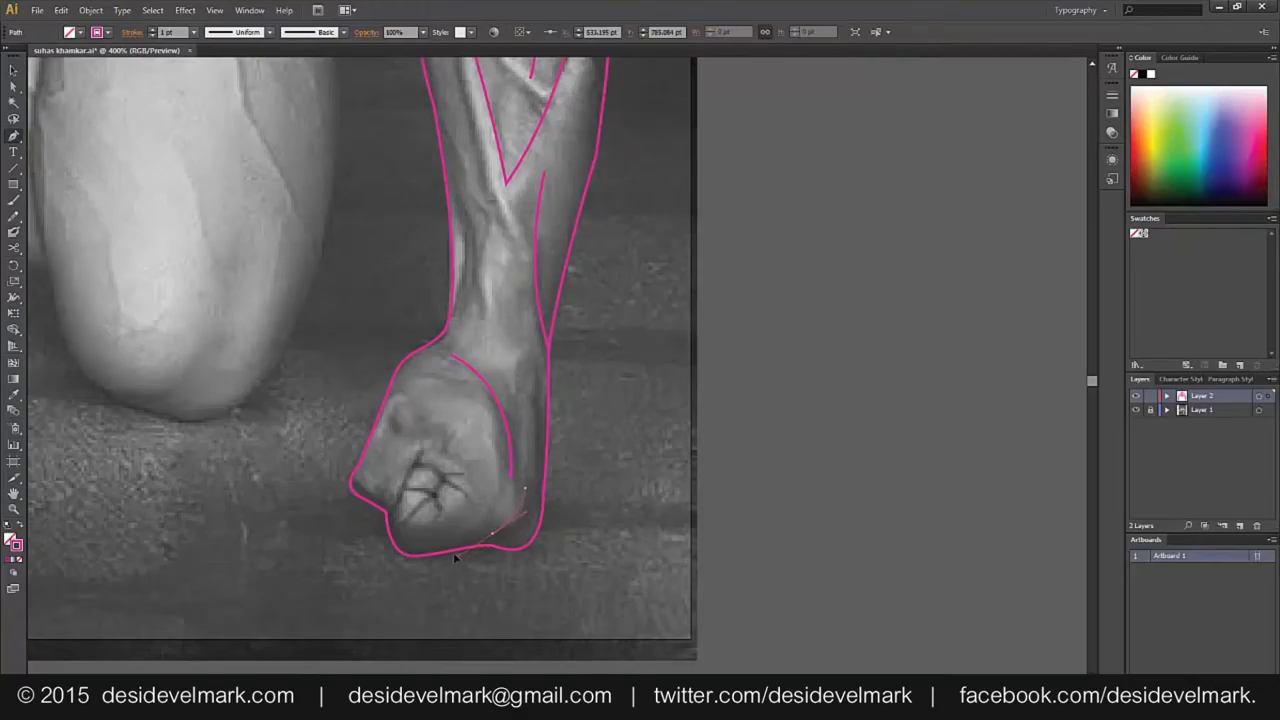
{"action": "left_click", "coordinate": [455, 545], "text": "ctrl"}
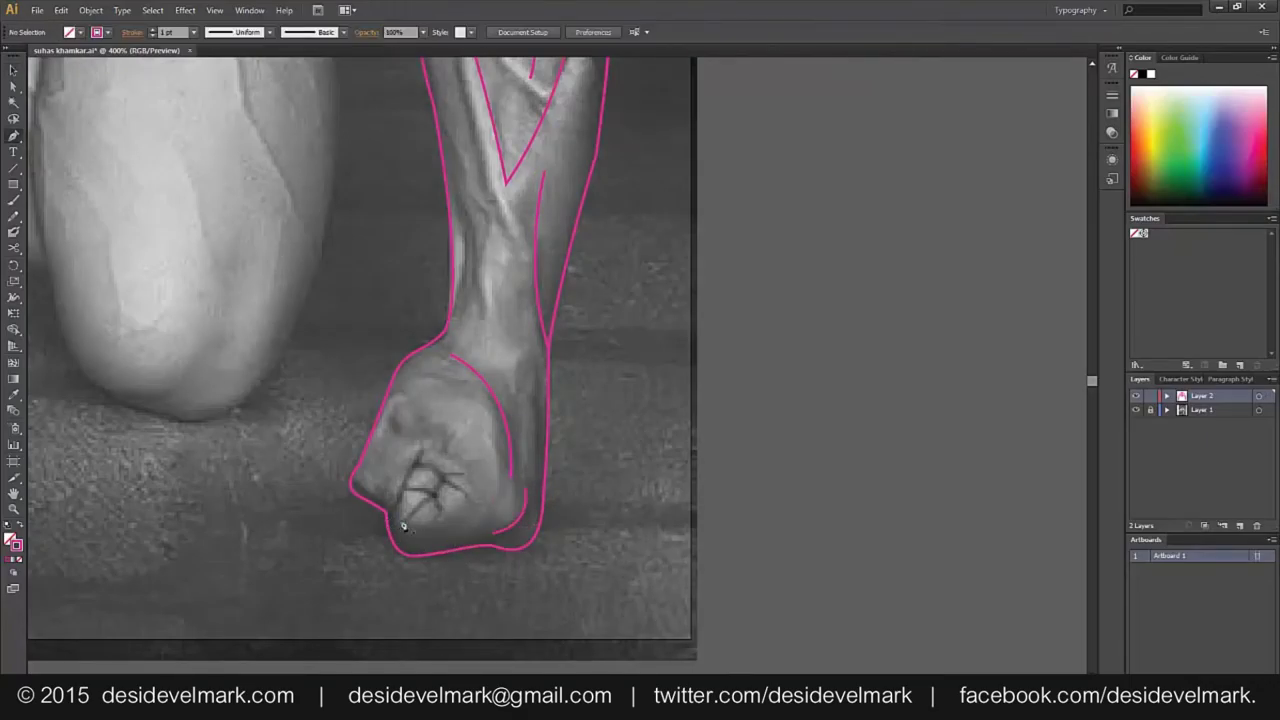
{"action": "left_click", "coordinate": [388, 511]}
{"action": "left_click", "coordinate": [426, 450]}
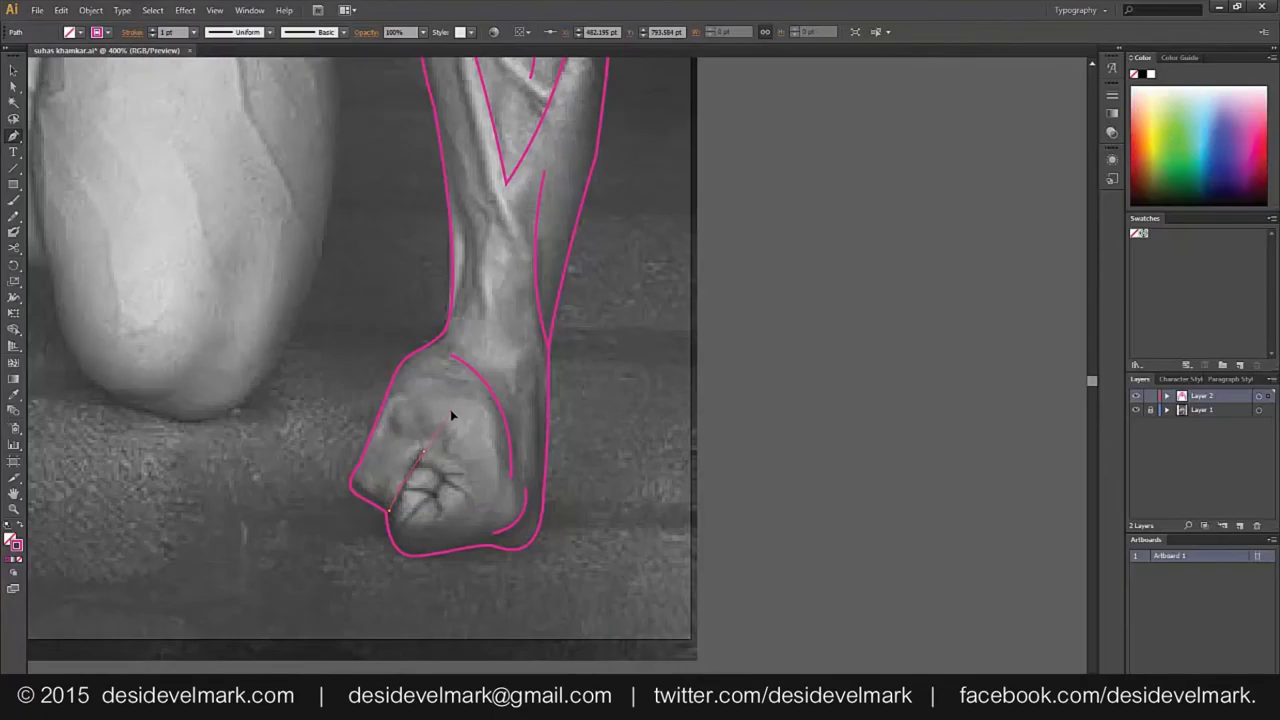
{"action": "left_click_drag", "start_coordinate": [405, 475], "coordinate": [447, 487]}
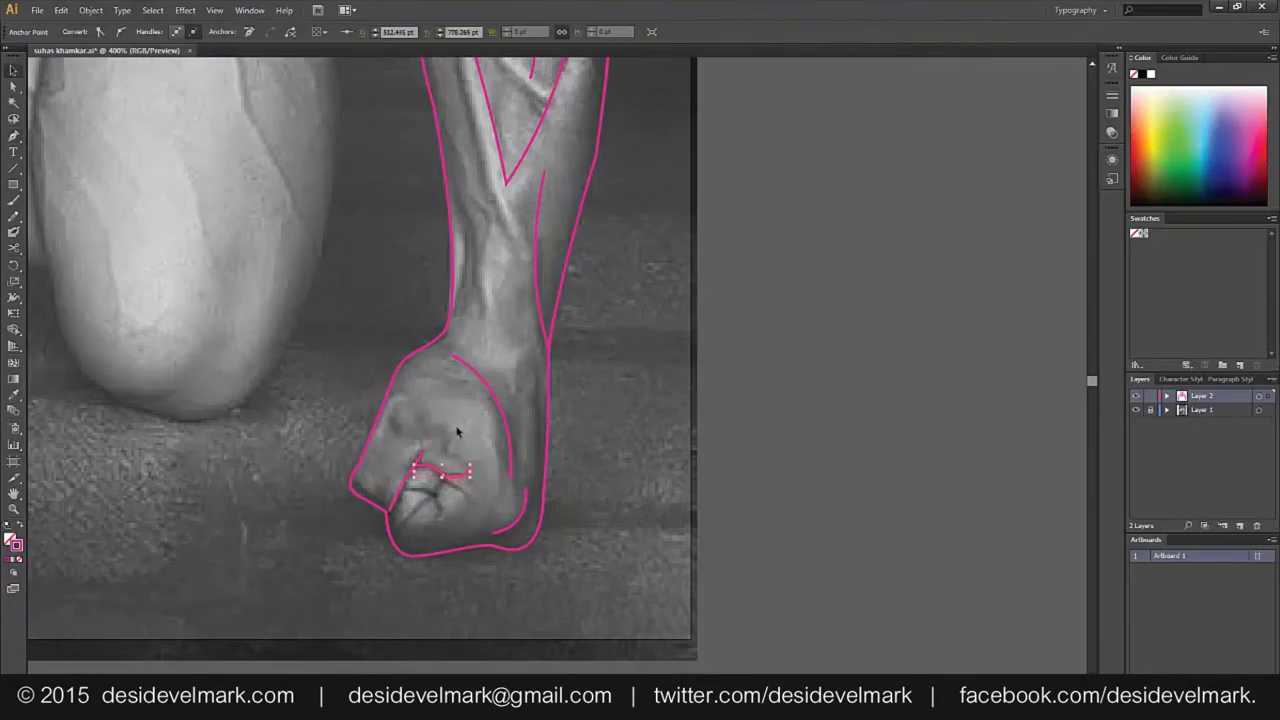
{"action": "left_click", "coordinate": [455, 485], "text": "ctrl"}
Add two more curved finger crease lines on the fist
{"action": "left_click", "coordinate": [447, 484], "text": "ctrl"}
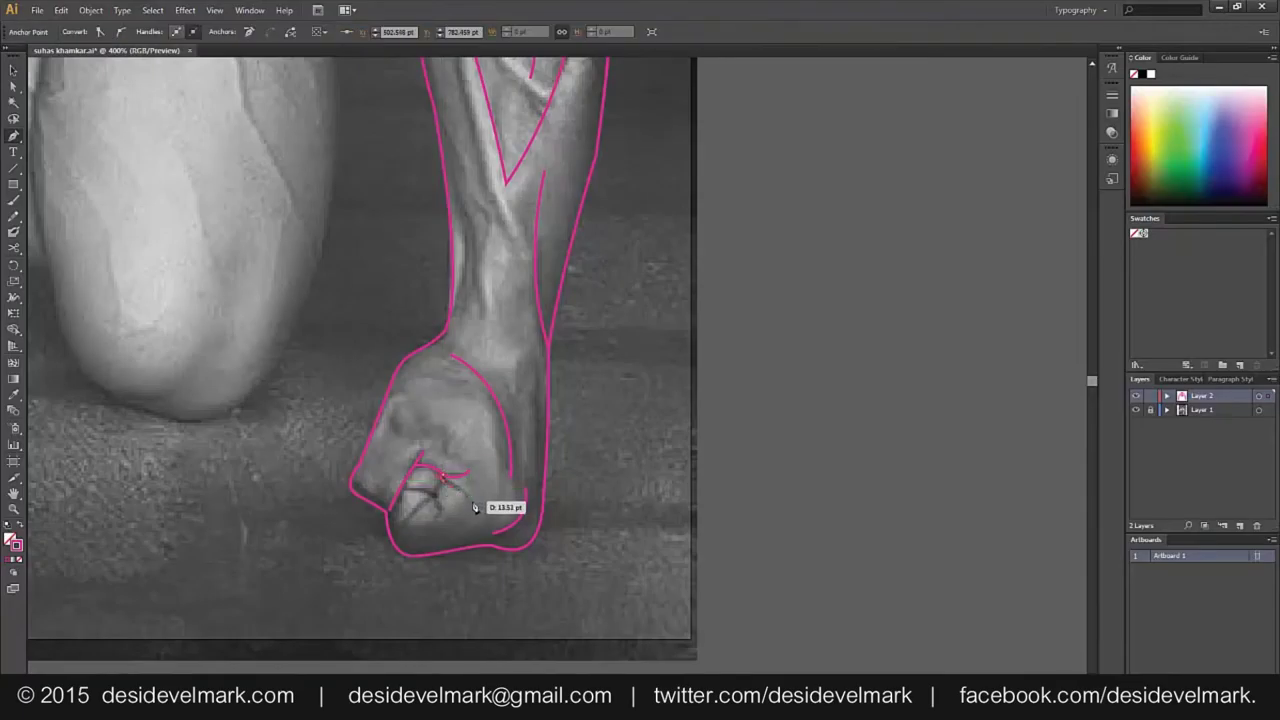
{"action": "key", "text": "p"}
{"action": "mouse_move", "coordinate": [441, 483]}
{"action": "left_mouse_down"}
{"action": "mouse_move", "coordinate": [443, 536]}
{"action": "mouse_move", "coordinate": [405, 523]}
{"action": "mouse_move", "coordinate": [408, 539]}
{"action": "left_mouse_up"}
{"action": "left_click", "coordinate": [436, 534], "text": "ctrl"}
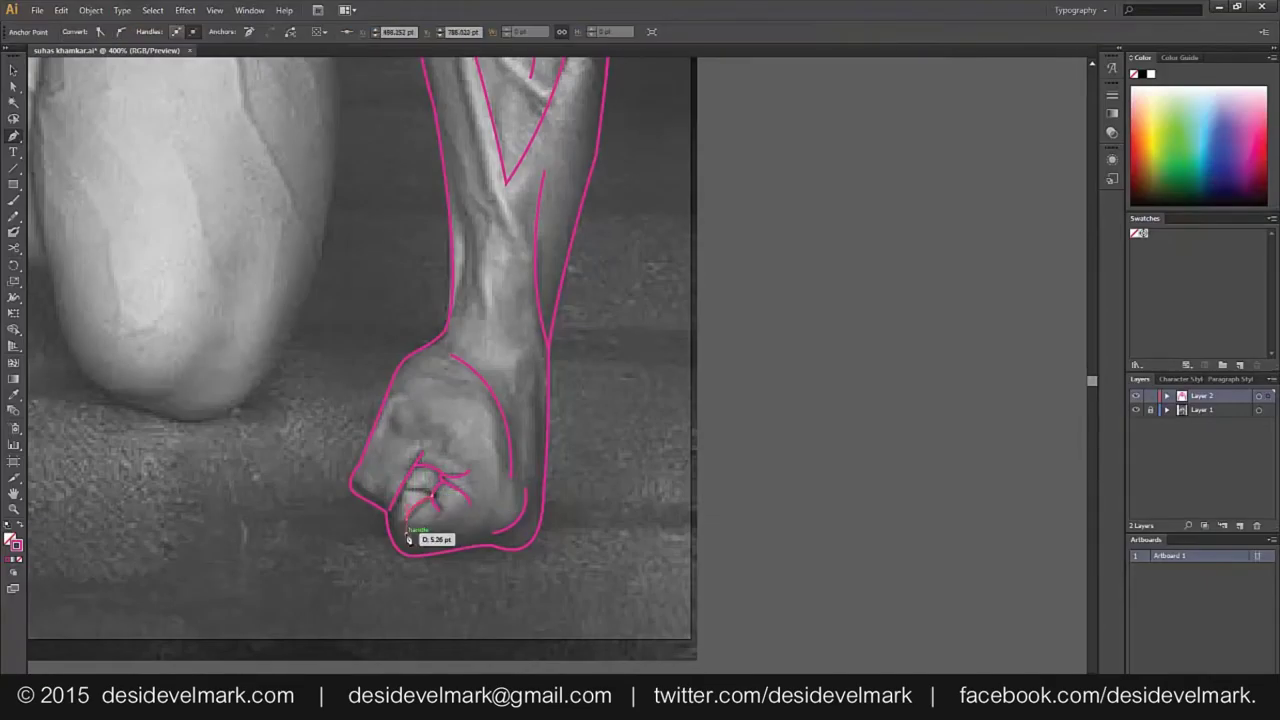
{"action": "left_click", "coordinate": [443, 506], "text": "ctrl"}
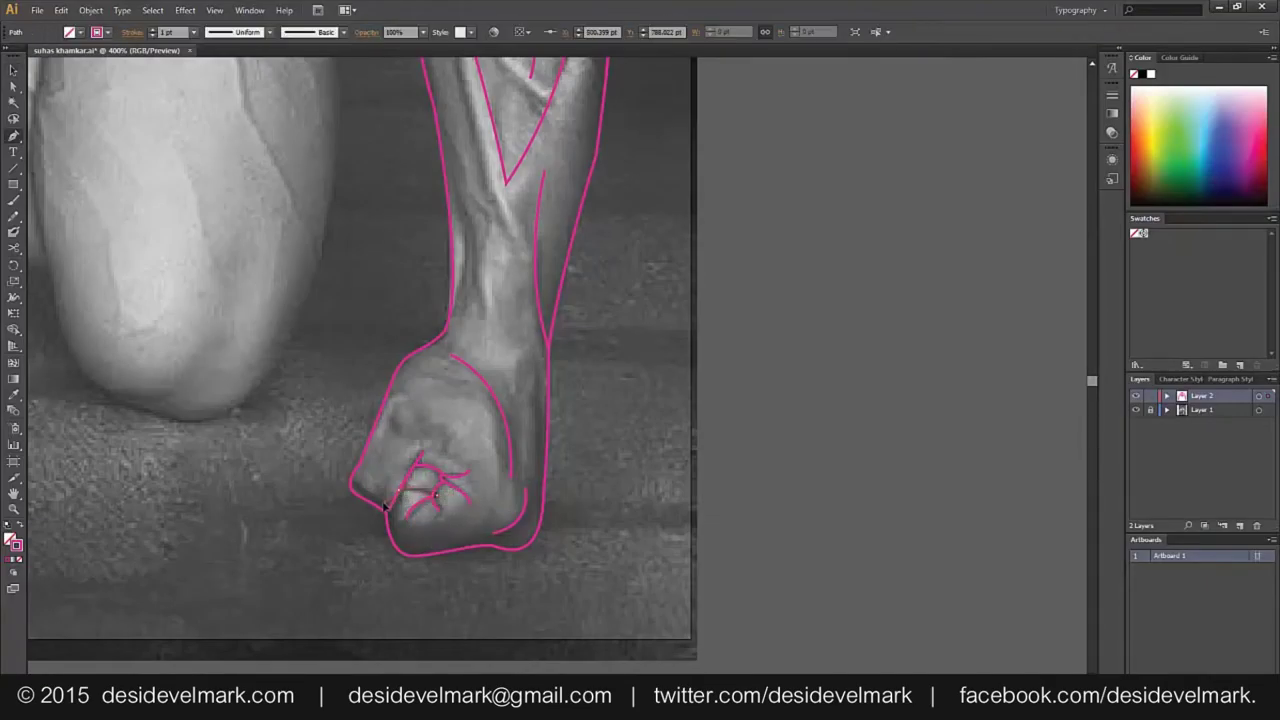
{"action": "left_click", "coordinate": [629, 486], "text": "ctrl"}
{"action": "left_click_drag", "start_coordinate": [603, 531], "coordinate": [589, 579]}
Draw a short line down the fist, then zoom back to 100%
{"action": "key", "text": "p"}
{"action": "left_click", "coordinate": [412, 356]}
{"action": "left_click", "coordinate": [438, 440]}
{"action": "left_click", "coordinate": [440, 522]}
{"action": "key", "text": "v"}
{"action": "left_click", "coordinate": [496, 569]}
{"action": "key", "text": "ctrl+1"}
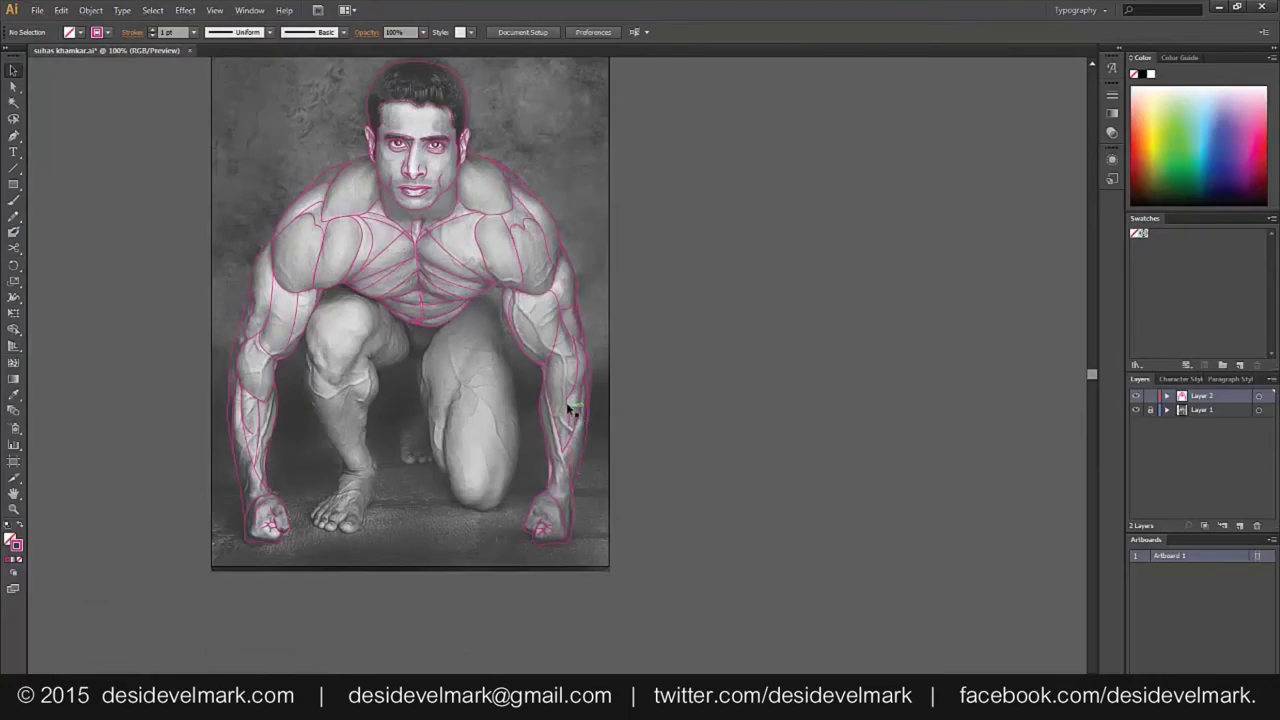
Add a short pen line on the right forearm
{"action": "scroll", "coordinate": [567, 408], "scroll_direction": "up", "scroll_amount": 2}
{"action": "left_click_drag", "start_coordinate": [535, 372], "coordinate": [611, 418]}
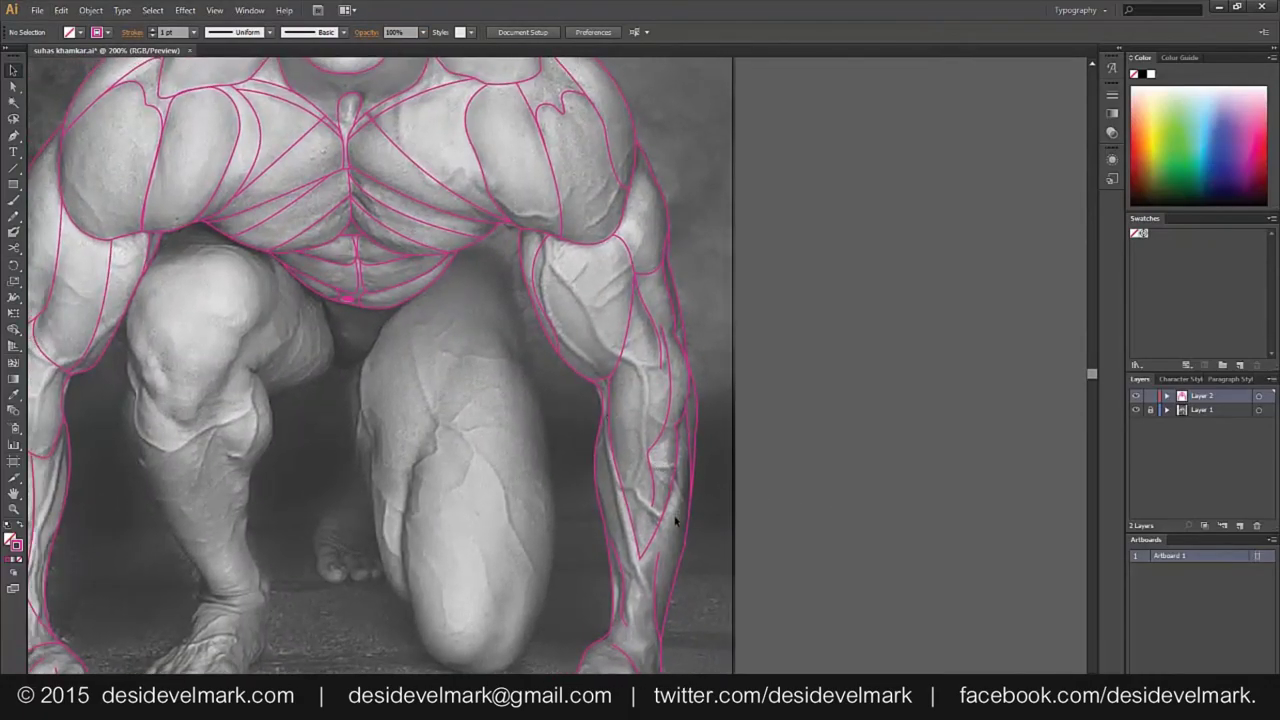
{"action": "key", "text": "p"}
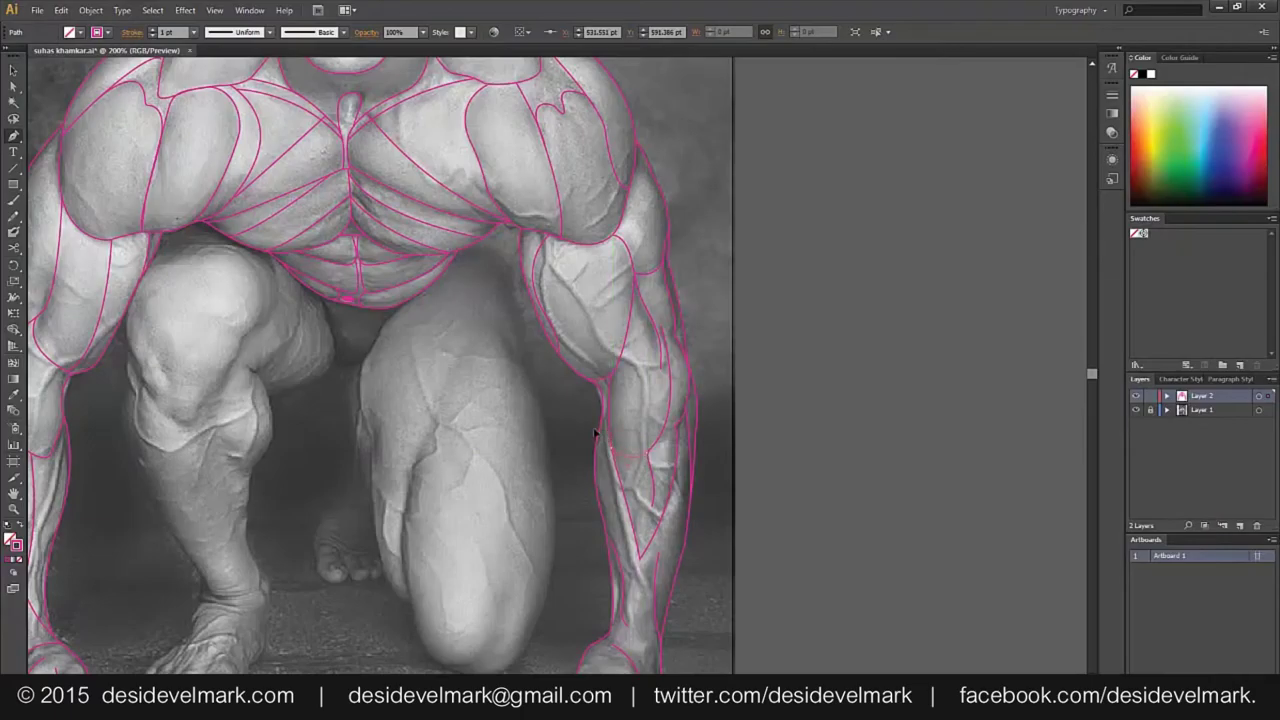
{"action": "left_click", "coordinate": [598, 434]}
{"action": "left_click", "coordinate": [775, 470], "text": "ctrl"}
Fit the artboard in view and hide then show Layer 1 to check the outlines alone
{"action": "left_click", "coordinate": [36, 10]}
{"action": "key", "text": "Escape"}
{"action": "left_click", "coordinate": [50, 690]}
{"action": "left_click", "coordinate": [80, 650]}
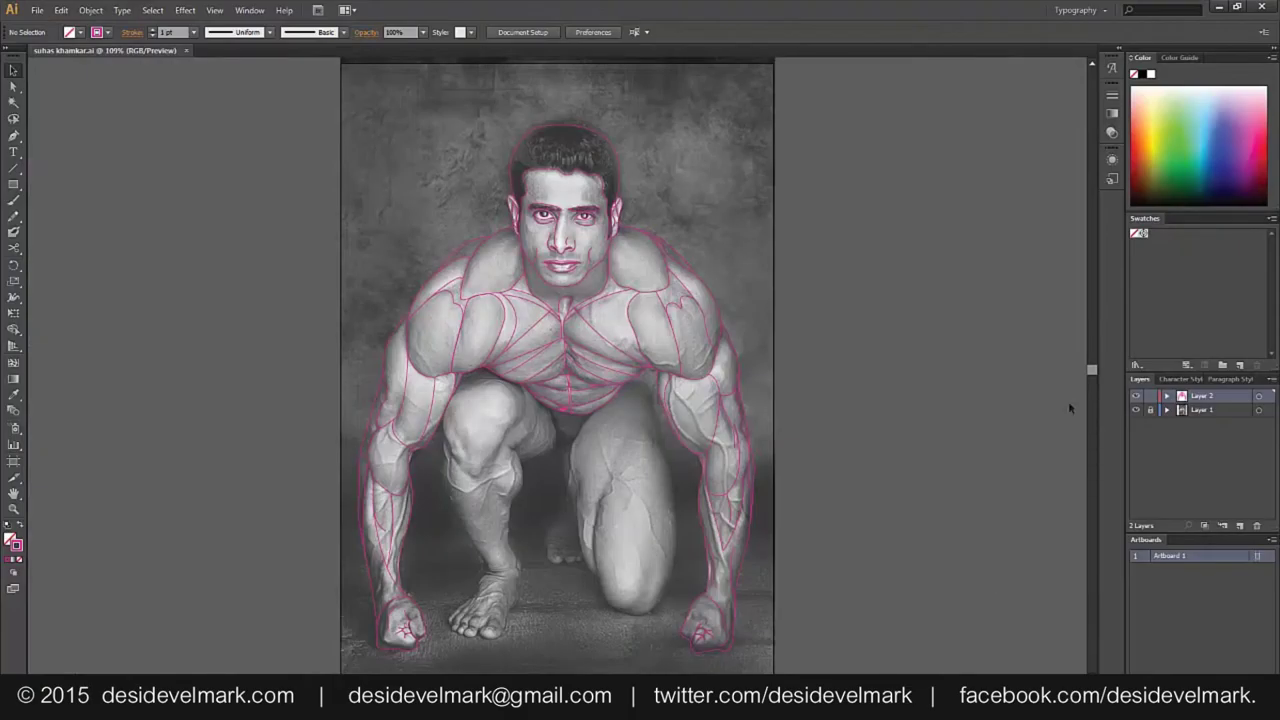
{"action": "left_click", "coordinate": [1135, 410]}
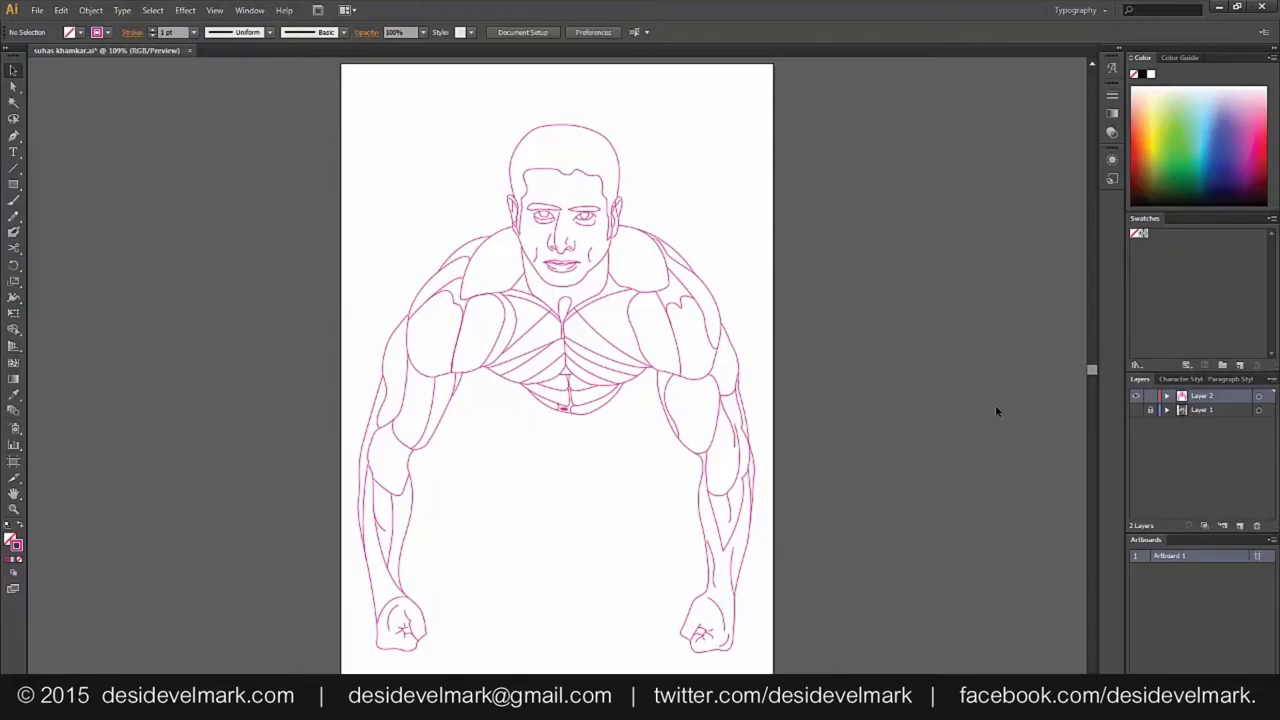
{"action": "left_click", "coordinate": [1135, 410]}
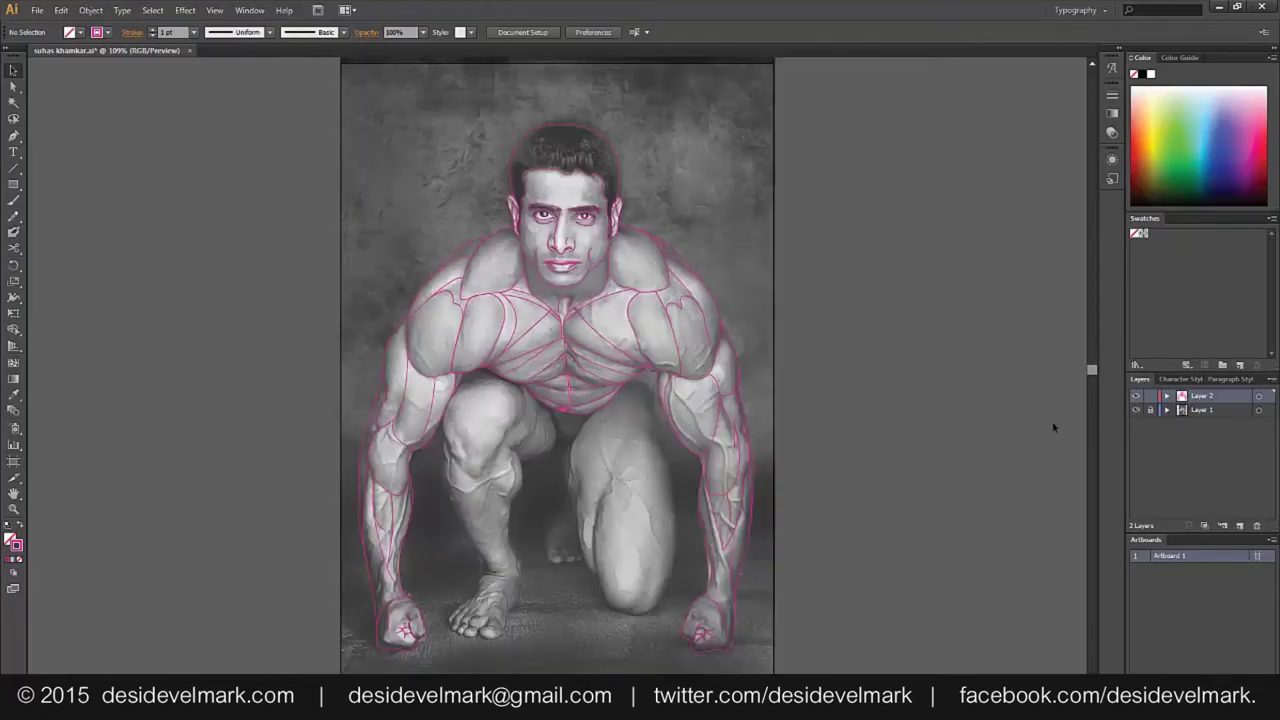
{"action": "scroll", "coordinate": [567, 461], "scroll_direction": "up", "scroll_amount": 1}
{"action": "scroll", "coordinate": [567, 461], "scroll_direction": "up", "scroll_amount": 1}
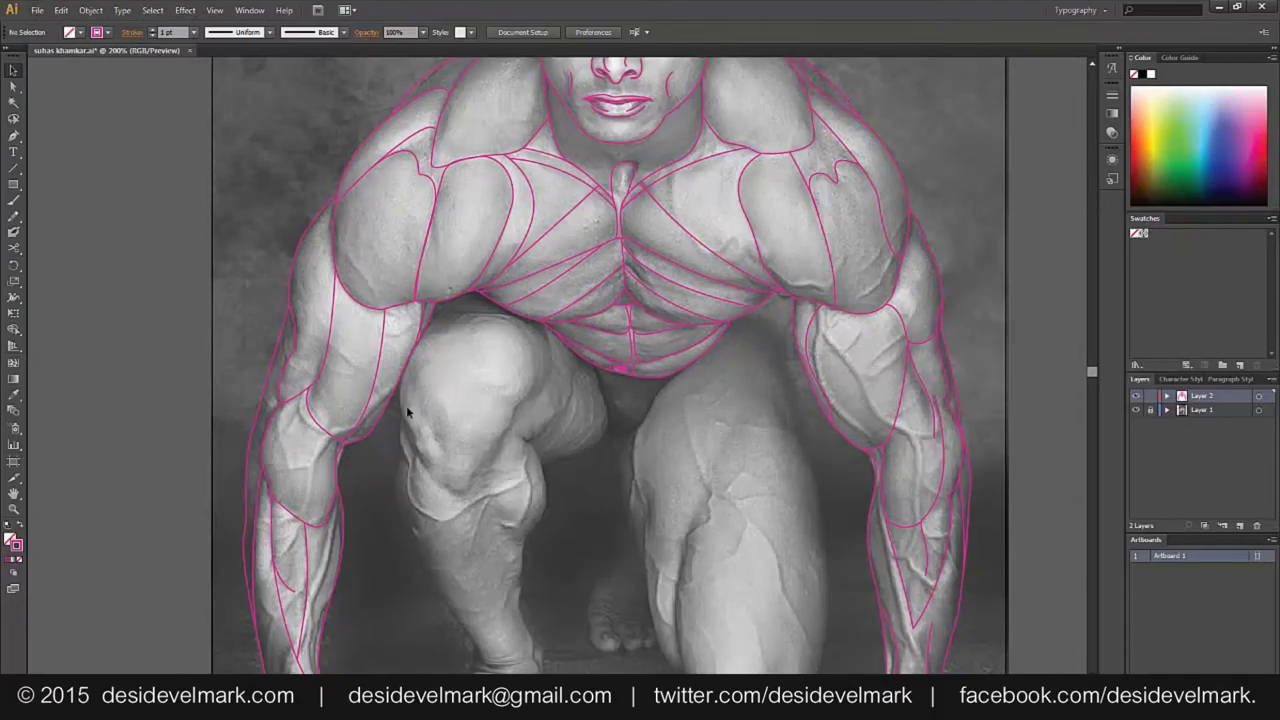
{"action": "scroll", "coordinate": [407, 411], "scroll_direction": "down", "scroll_amount": 1}
Trace a pink curved outline along the bent leg's knee and lower leg down to the big toe
{"action": "key", "text": "p"}
{"action": "scroll", "coordinate": [407, 411], "scroll_direction": "up", "scroll_amount": 1}
{"action": "left_click", "coordinate": [397, 360]}
{"action": "mouse_move", "coordinate": [398, 410]}
{"action": "left_mouse_down"}
{"action": "mouse_move", "coordinate": [403, 485]}
{"action": "mouse_move", "coordinate": [393, 325]}
{"action": "left_mouse_up"}
{"action": "mouse_move", "coordinate": [405, 462]}
{"action": "left_mouse_down"}
{"action": "mouse_move", "coordinate": [490, 600]}
{"action": "mouse_move", "coordinate": [509, 430]}
{"action": "mouse_move", "coordinate": [500, 442]}
{"action": "left_mouse_up"}
{"action": "left_click", "coordinate": [418, 513]}
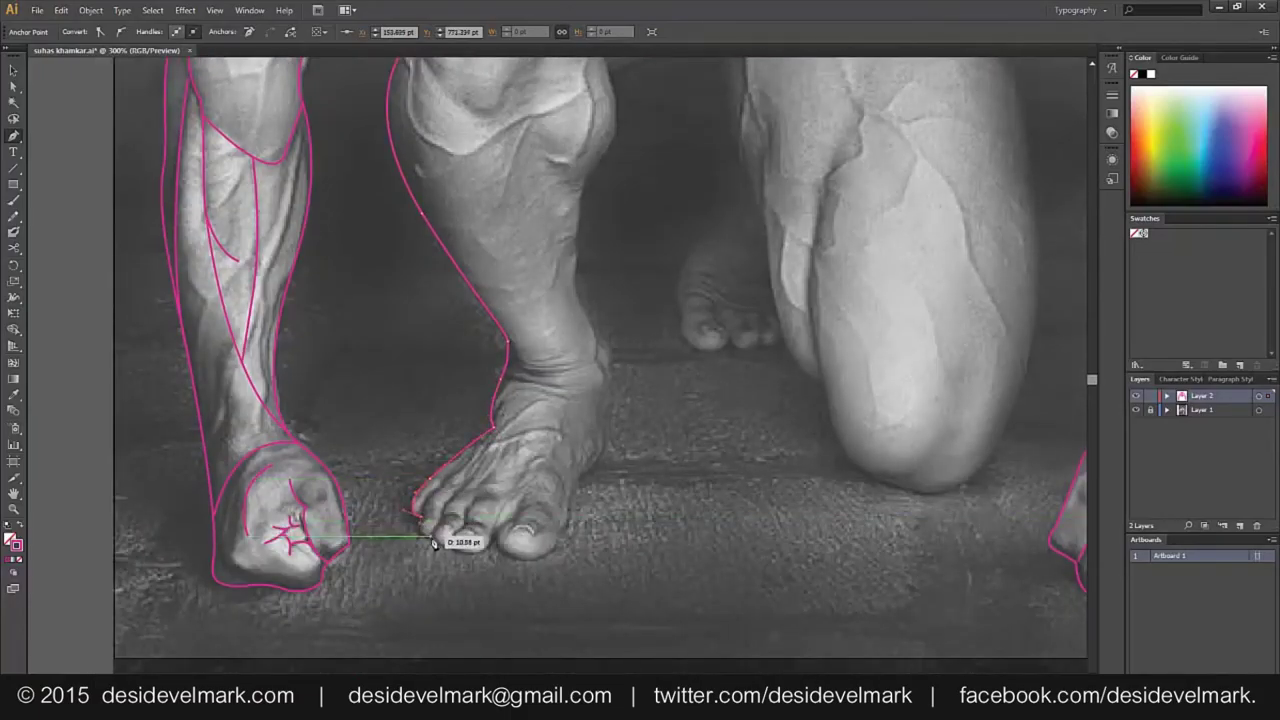
Outline the bent leg's toes and foot, curving up to the ankle
{"action": "mouse_move", "coordinate": [428, 538]}
{"action": "left_mouse_down"}
{"action": "mouse_move", "coordinate": [455, 550]}
{"action": "mouse_move", "coordinate": [502, 530]}
{"action": "mouse_move", "coordinate": [571, 528]}
{"action": "left_mouse_up"}
{"action": "left_click_drag", "start_coordinate": [585, 470], "coordinate": [611, 463]}
{"action": "left_click_drag", "start_coordinate": [607, 406], "coordinate": [575, 316]}
{"action": "left_click_drag", "start_coordinate": [576, 266], "coordinate": [577, 233]}
{"action": "scroll", "coordinate": [585, 280], "scroll_direction": "up", "scroll_amount": 3}
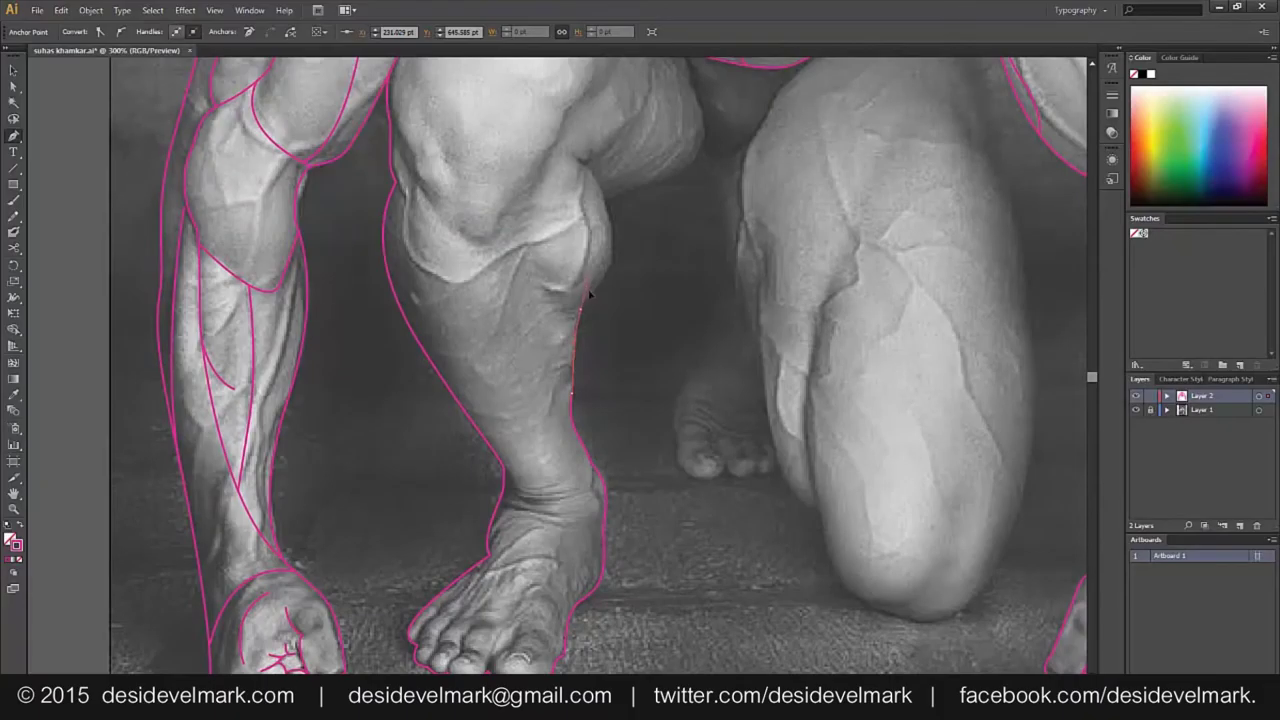
{"action": "scroll", "coordinate": [590, 295], "scroll_direction": "up", "scroll_amount": 3}
Continue the outline up the inner calf, with corners at the crotch, then straight down the kneeling thigh
{"action": "left_click_drag", "start_coordinate": [608, 310], "coordinate": [588, 246]}
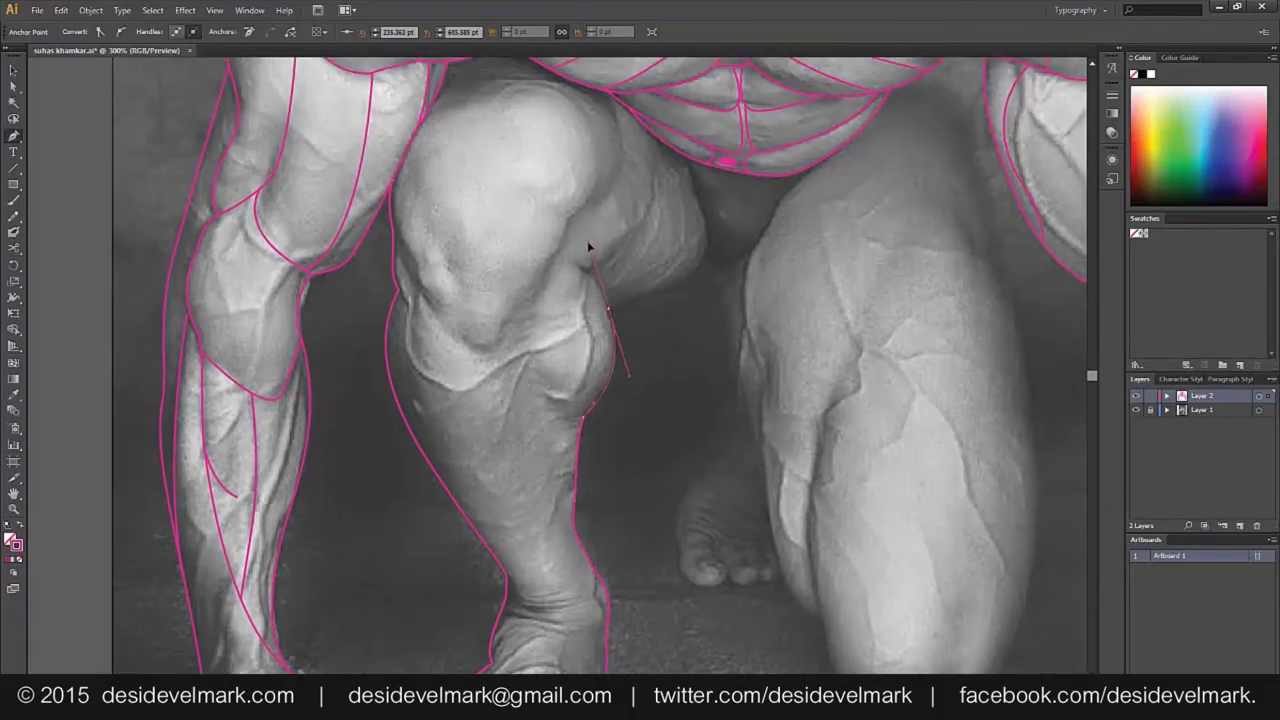
{"action": "left_click", "coordinate": [609, 310]}
{"action": "left_click", "coordinate": [683, 285]}
{"action": "left_click", "coordinate": [710, 262]}
{"action": "left_click", "coordinate": [744, 396]}
{"action": "left_click", "coordinate": [764, 459]}
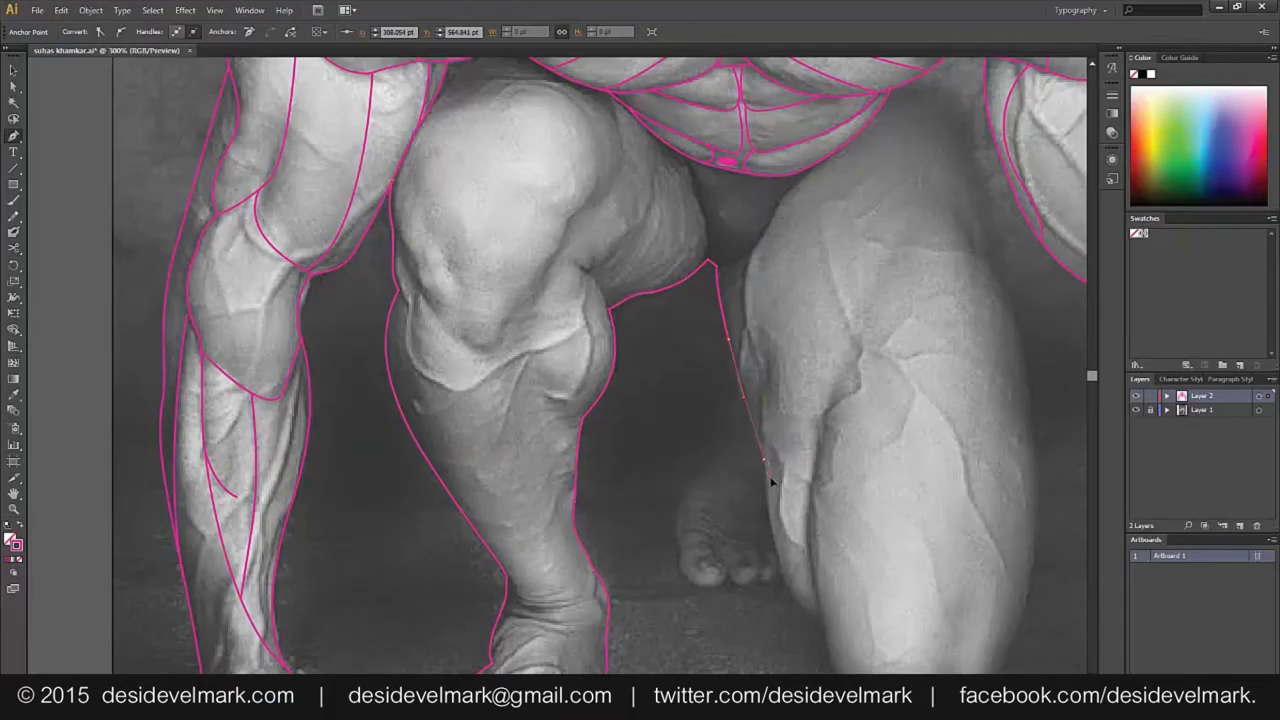
Curve the outline around the kneeling knee, end the open path and deselect it
{"action": "mouse_move", "coordinate": [814, 549]}
{"action": "left_mouse_down"}
{"action": "mouse_move", "coordinate": [600, 349]}
{"action": "mouse_move", "coordinate": [623, 408]}
{"action": "left_mouse_up"}
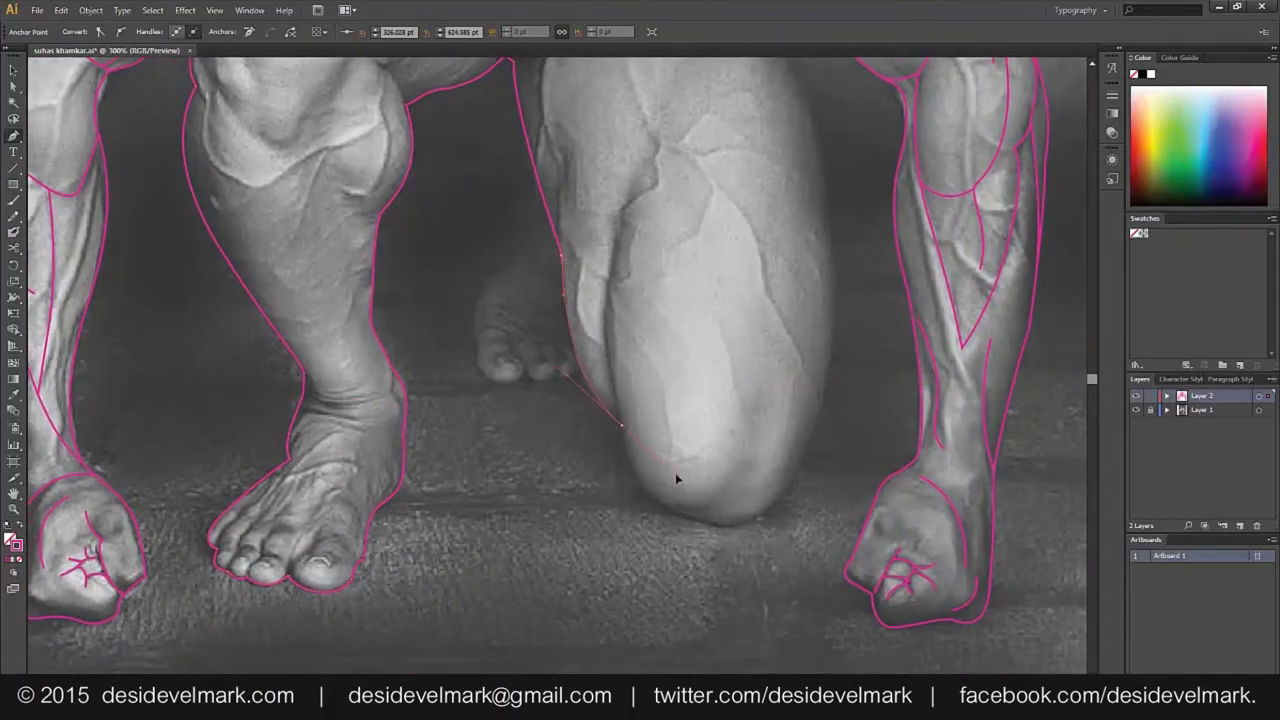
{"action": "mouse_move", "coordinate": [674, 514]}
{"action": "left_mouse_down"}
{"action": "mouse_move", "coordinate": [766, 517]}
{"action": "mouse_move", "coordinate": [838, 314]}
{"action": "mouse_move", "coordinate": [836, 249]}
{"action": "left_mouse_up"}
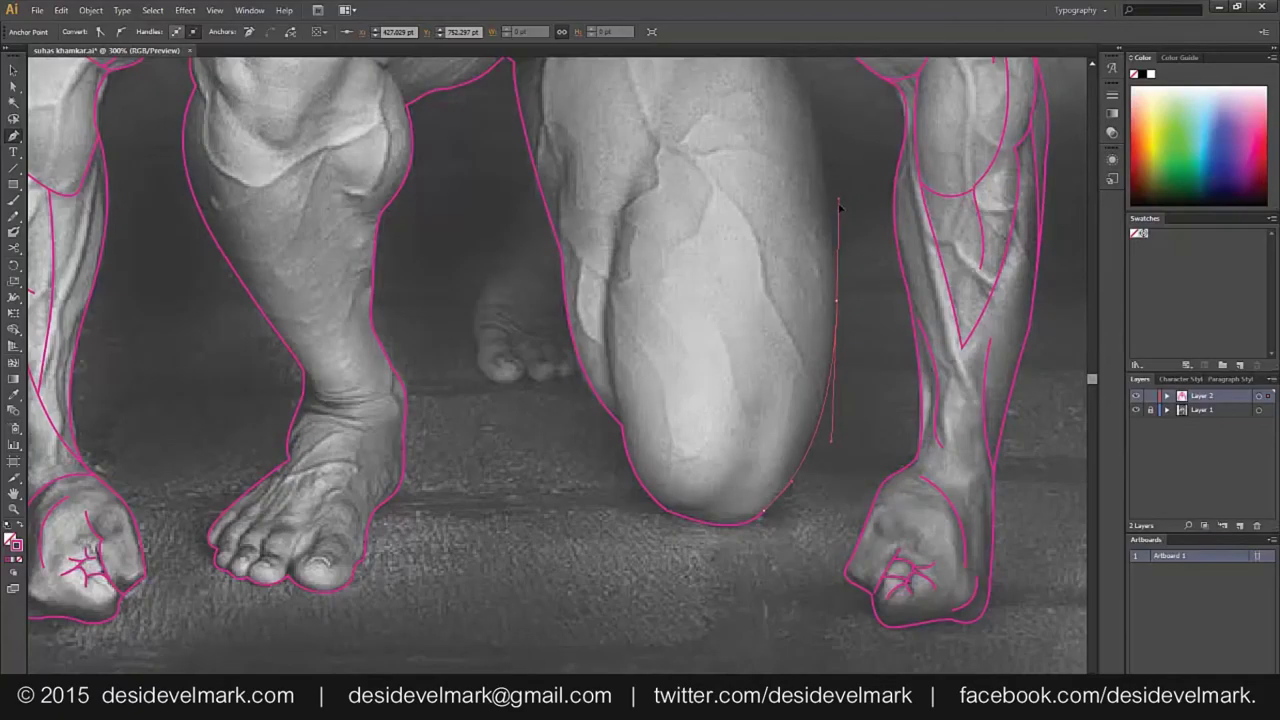
{"action": "scroll", "coordinate": [786, 333], "scroll_direction": "up", "scroll_amount": 5}
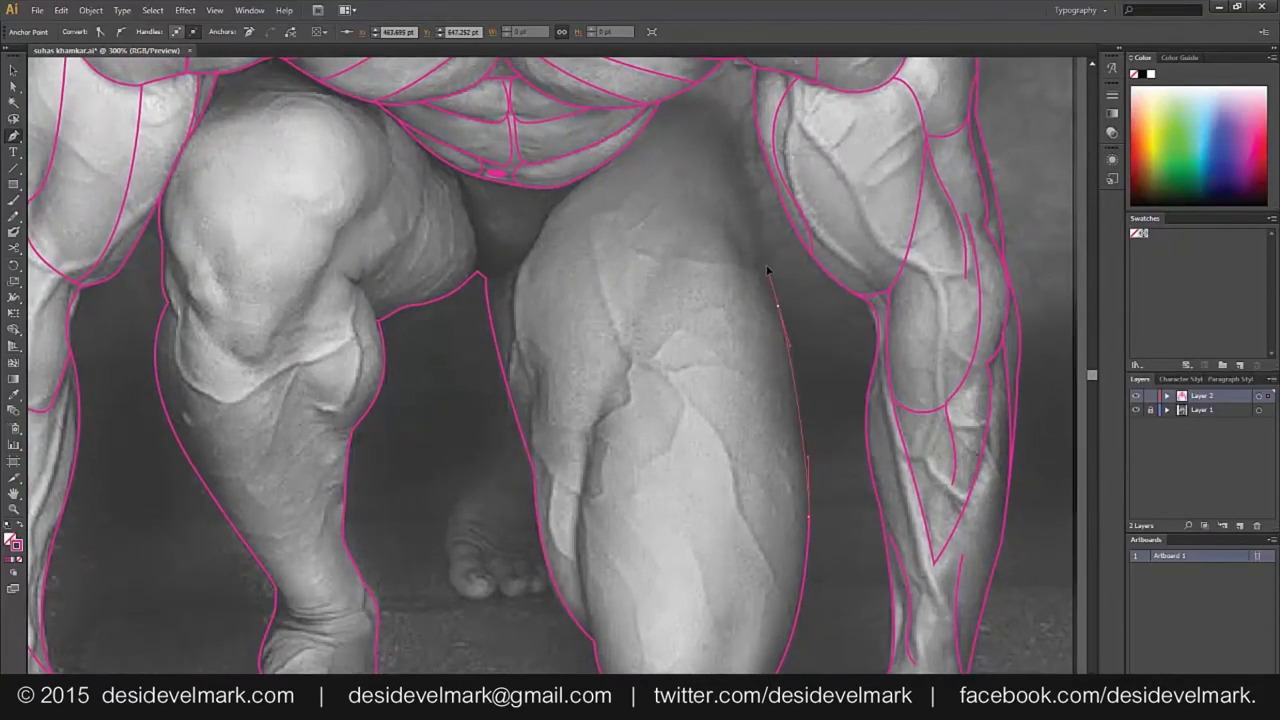
{"action": "key", "text": "ctrl+minus"}
{"action": "key", "text": "ctrl+minus"}
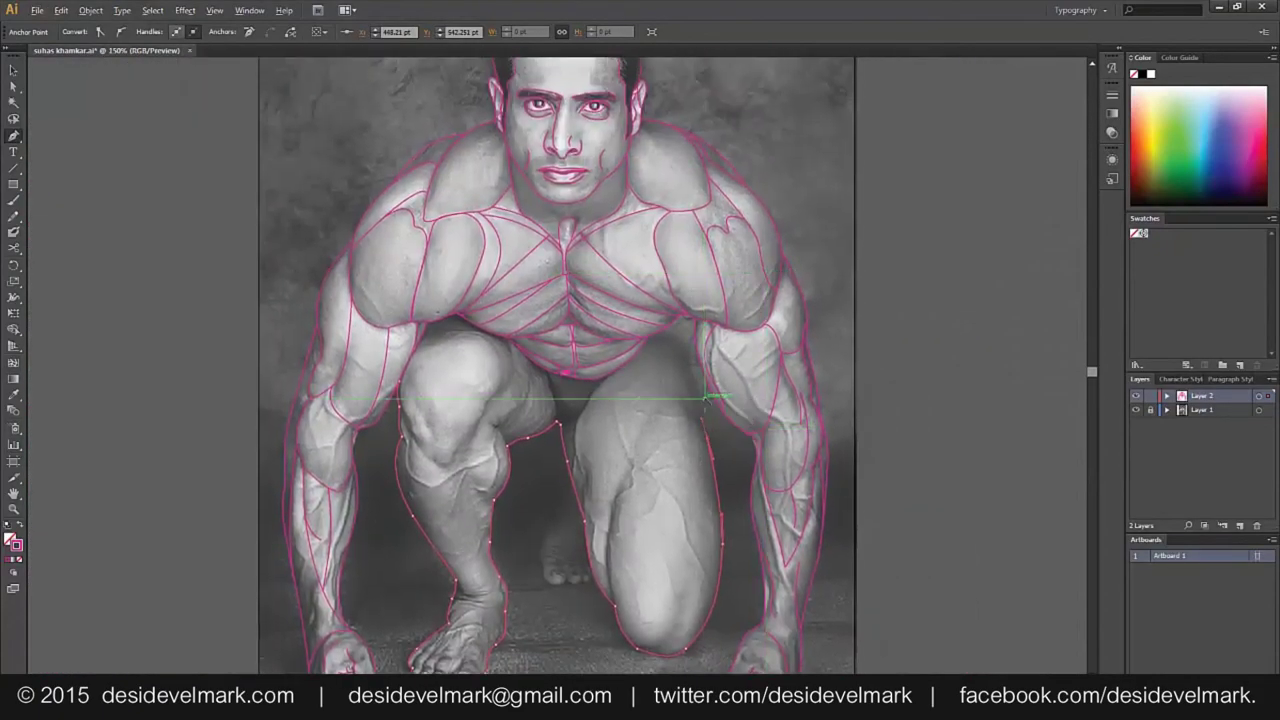
{"action": "scroll", "coordinate": [706, 397], "scroll_direction": "up", "scroll_amount": 1}
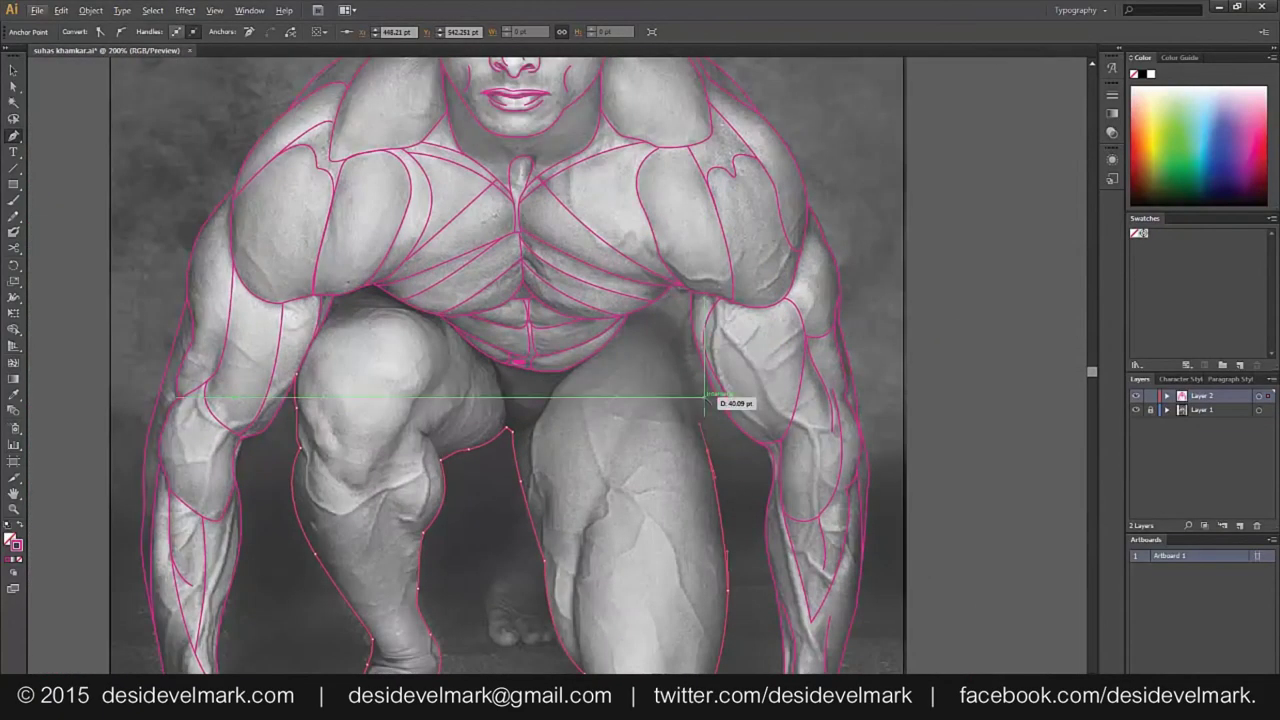
{"action": "left_click", "coordinate": [662, 297]}
{"action": "left_click", "coordinate": [662, 473], "text": "ctrl"}
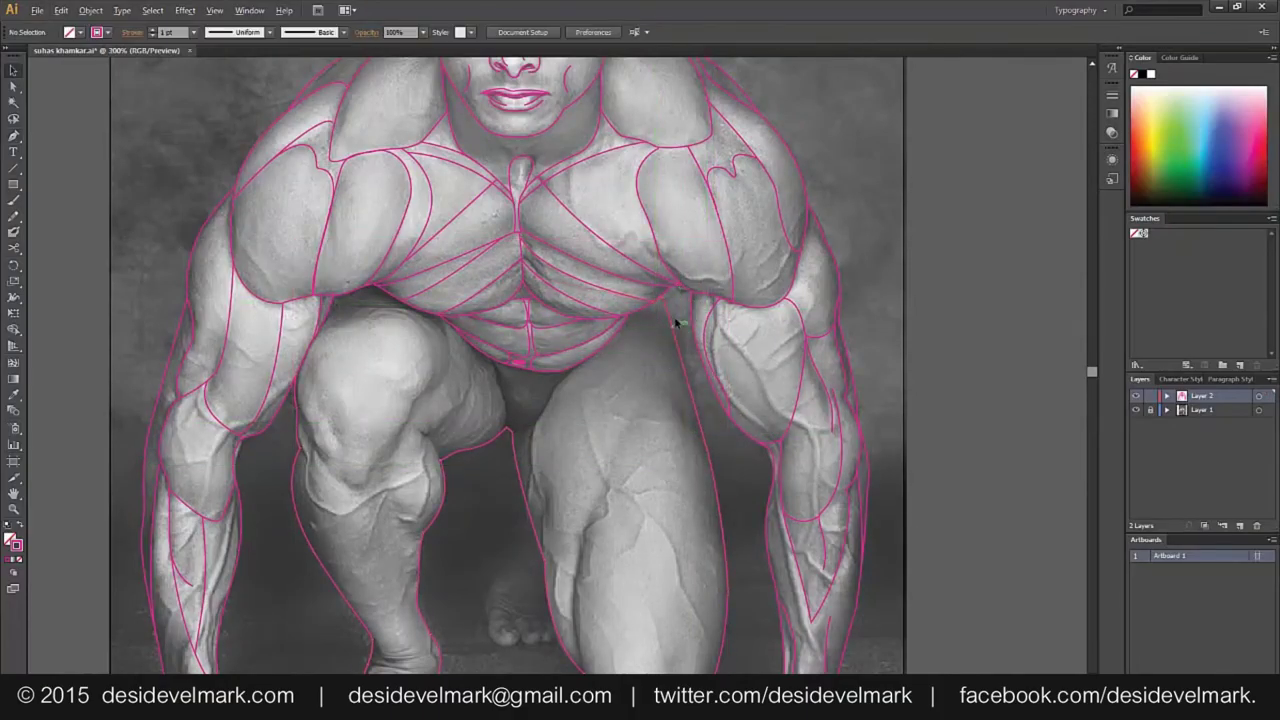
{"action": "scroll", "coordinate": [589, 191], "scroll_direction": "up", "scroll_amount": 3}
{"action": "scroll", "coordinate": [591, 477], "scroll_direction": "down", "scroll_amount": 5}
{"action": "scroll", "coordinate": [580, 551], "scroll_direction": "down", "scroll_amount": 1}
{"action": "scroll", "coordinate": [610, 448], "scroll_direction": "down", "scroll_amount": 1}
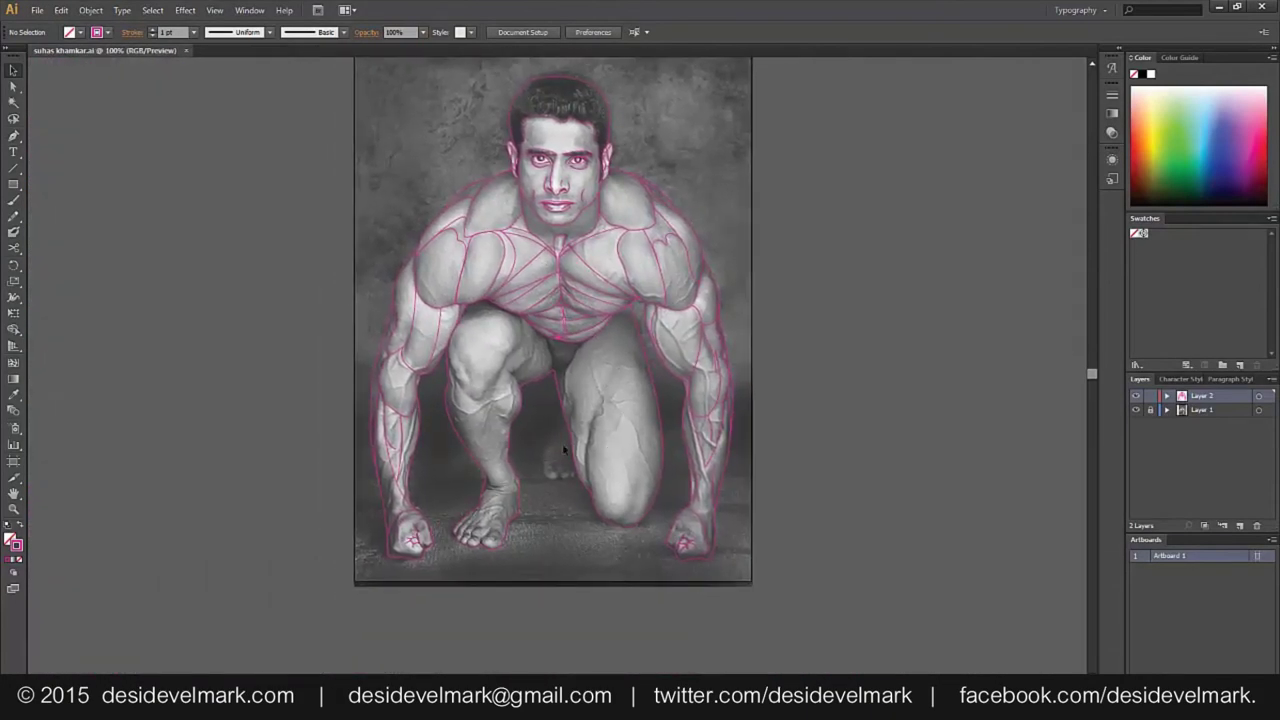
{"action": "scroll", "coordinate": [452, 367], "scroll_direction": "up", "scroll_amount": 1}
Draw a pink curve over the top of the knee, hooking down into it
{"action": "scroll", "coordinate": [457, 385], "scroll_direction": "up", "scroll_amount": 1}
{"action": "key", "text": "p"}
{"action": "left_click", "coordinate": [499, 216]}
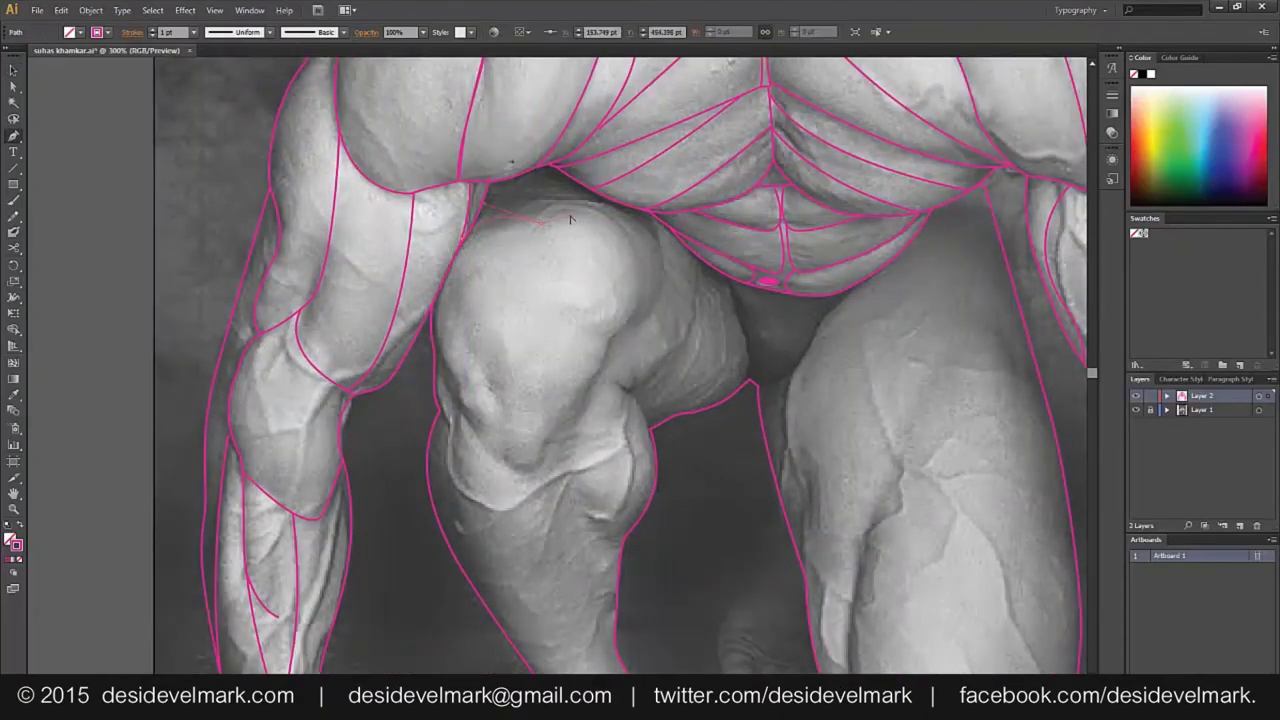
{"action": "left_click", "coordinate": [632, 318]}
{"action": "left_click_drag", "start_coordinate": [556, 345], "coordinate": [590, 362]}
{"action": "left_click", "coordinate": [626, 403], "text": "ctrl"}
Add two short contour curves inside the lower knee
{"action": "left_click", "coordinate": [593, 375]}
{"action": "mouse_move", "coordinate": [592, 393]}
{"action": "left_mouse_down"}
{"action": "mouse_move", "coordinate": [531, 457]}
{"action": "mouse_move", "coordinate": [478, 436]}
{"action": "left_mouse_up"}
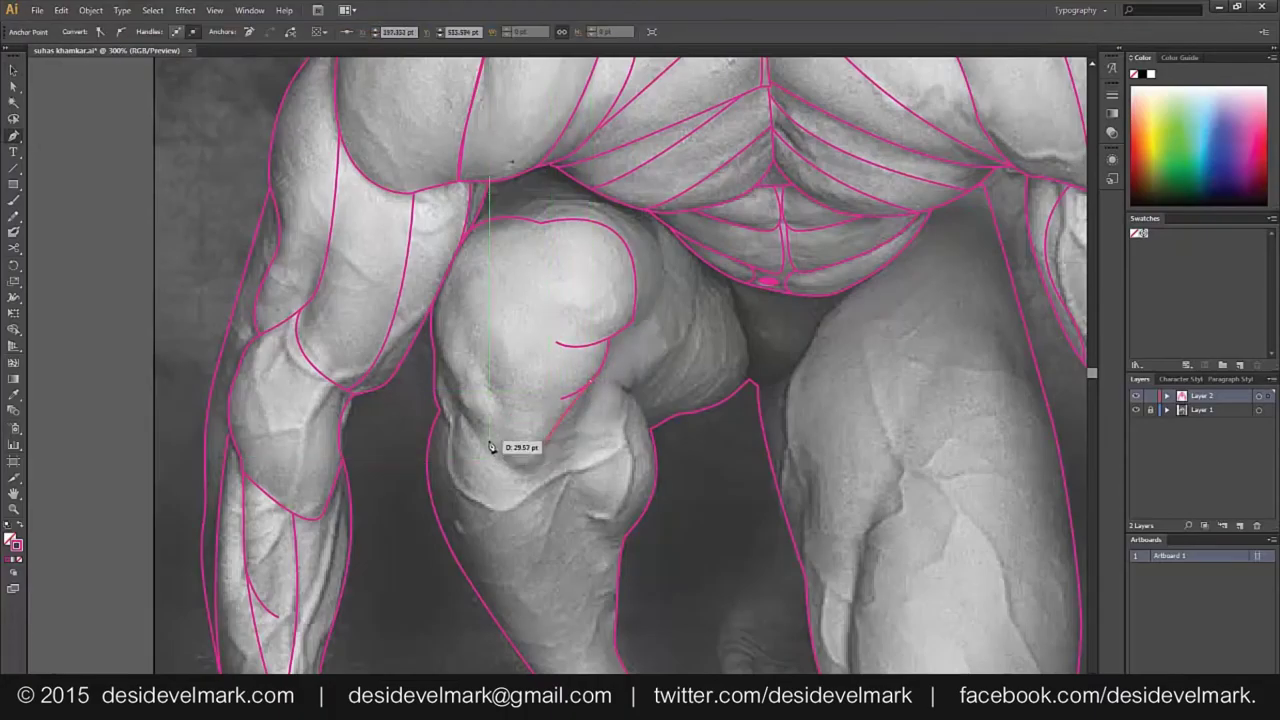
{"action": "left_click", "coordinate": [446, 350], "text": "ctrl"}
{"action": "left_click", "coordinate": [437, 370]}
{"action": "left_click_drag", "start_coordinate": [490, 403], "coordinate": [528, 428]}
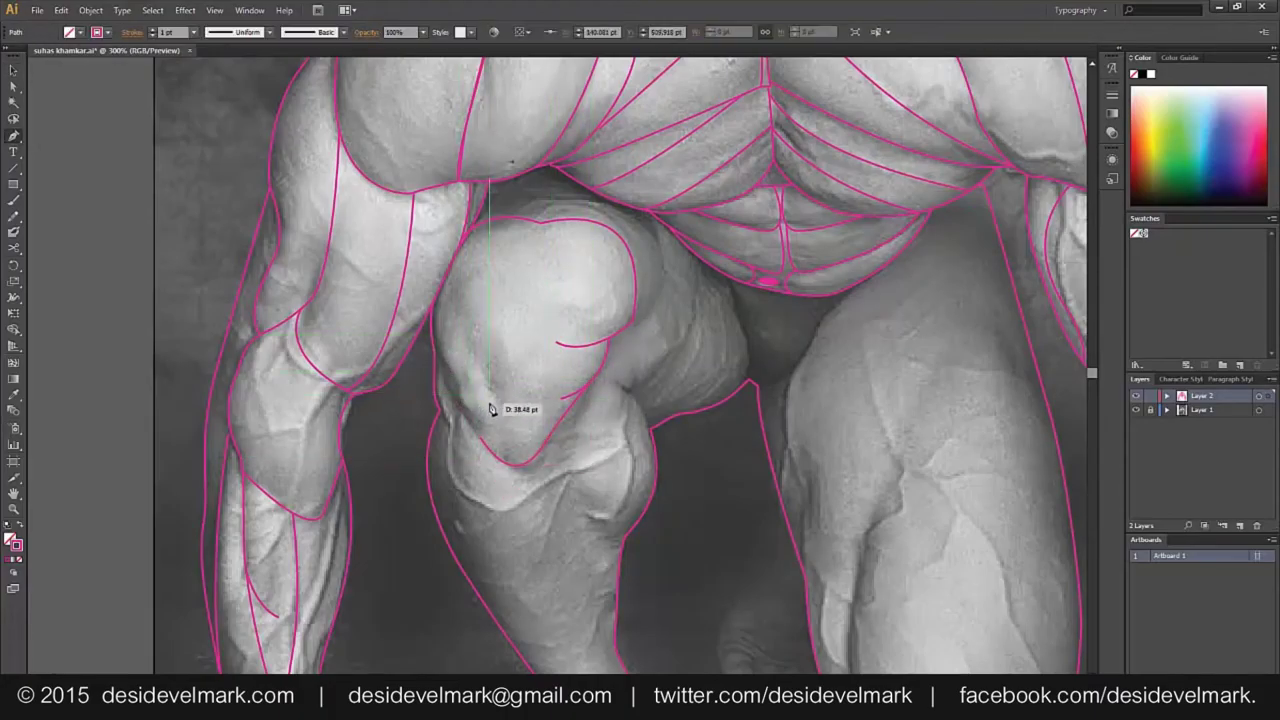
{"action": "left_click", "coordinate": [517, 362], "text": "ctrl"}
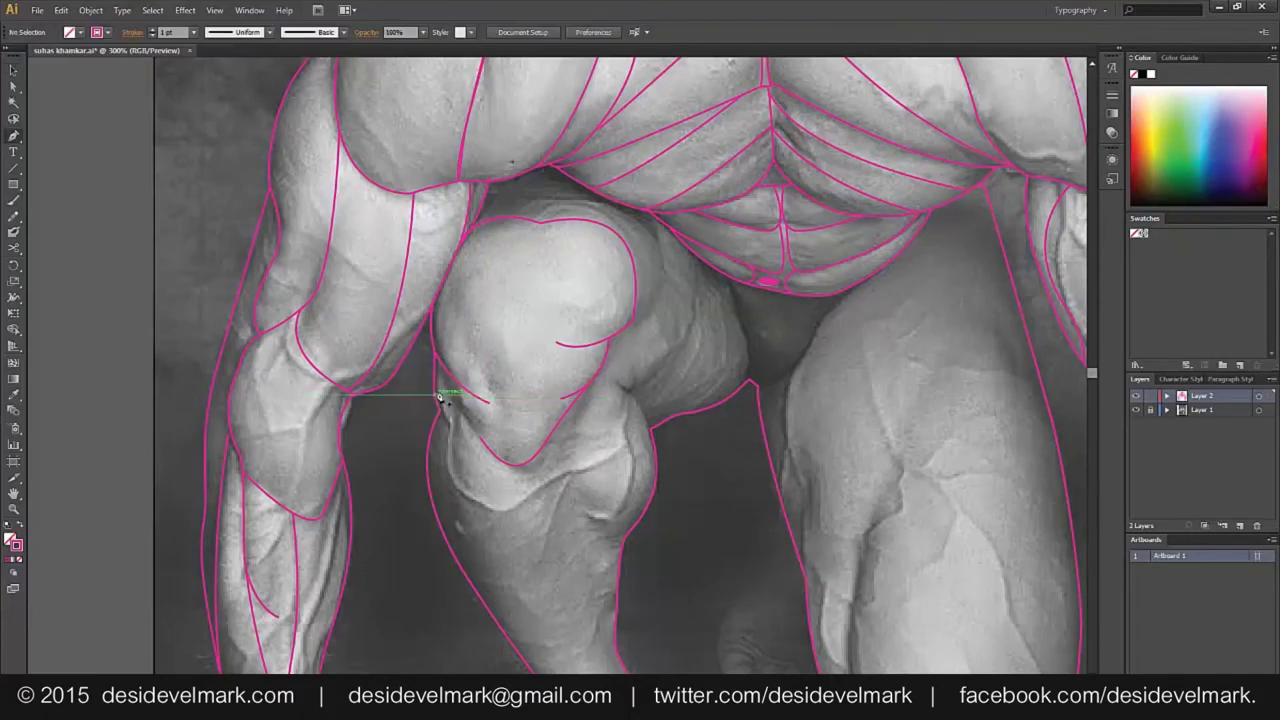
Add an S-shaped contour line across the knee
{"action": "left_click", "coordinate": [462, 407]}
{"action": "left_click_drag", "start_coordinate": [492, 432], "coordinate": [528, 449]}
{"action": "left_click_drag", "start_coordinate": [486, 268], "coordinate": [502, 367]}
{"action": "left_click_drag", "start_coordinate": [510, 412], "coordinate": [555, 455]}
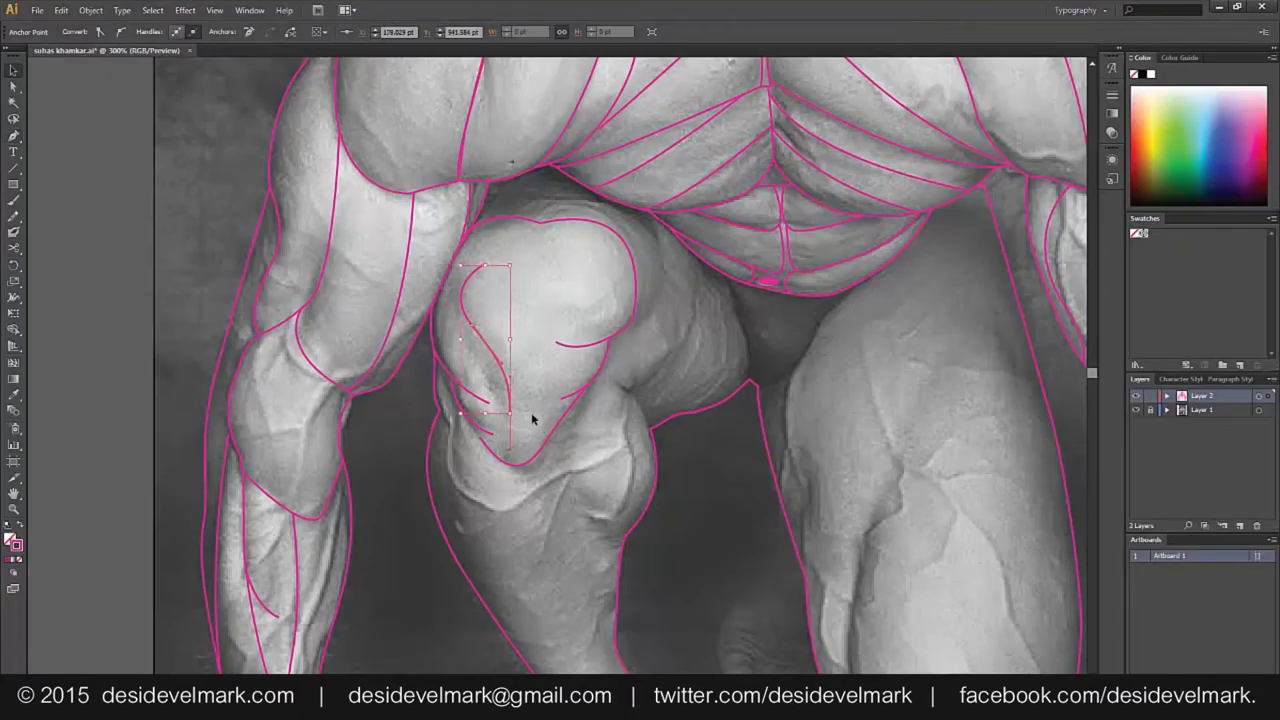
{"action": "left_click", "coordinate": [531, 412], "text": "ctrl"}
Draw a short contour near the lower knee and curve the outline down the shin
{"action": "scroll", "coordinate": [528, 425], "scroll_direction": "down", "scroll_amount": 2}
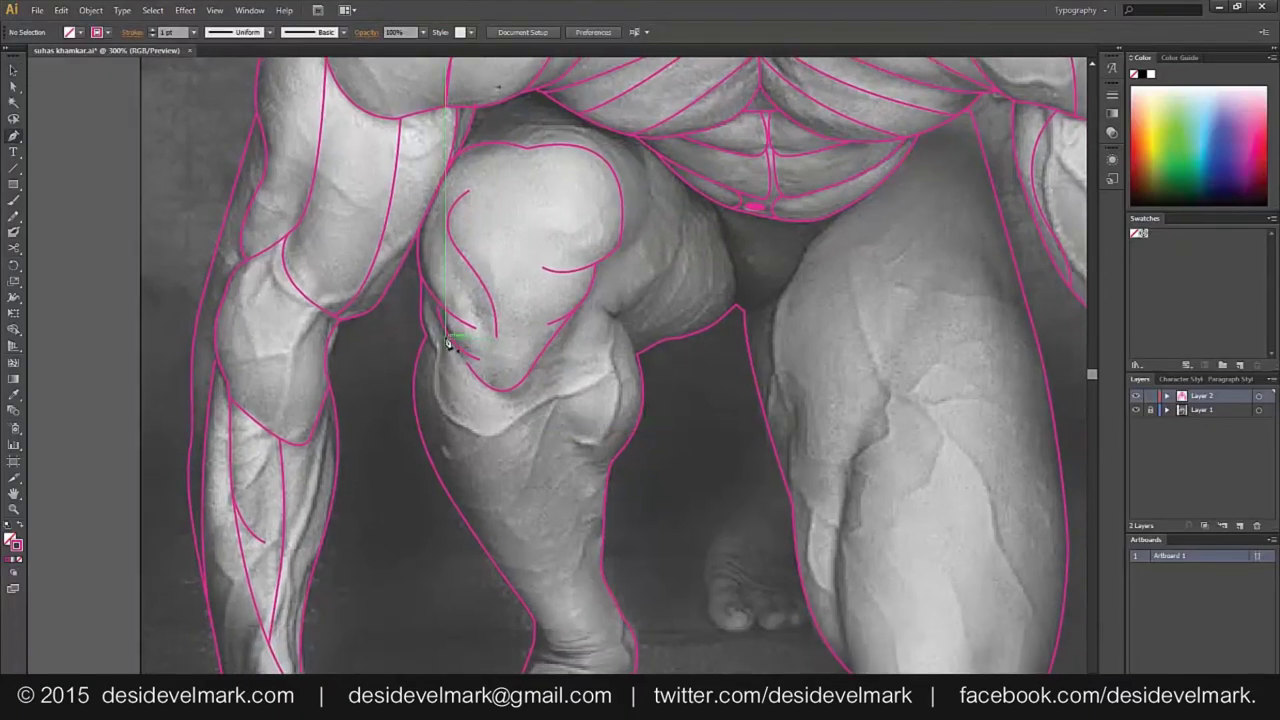
{"action": "left_click_drag", "start_coordinate": [450, 356], "coordinate": [474, 375]}
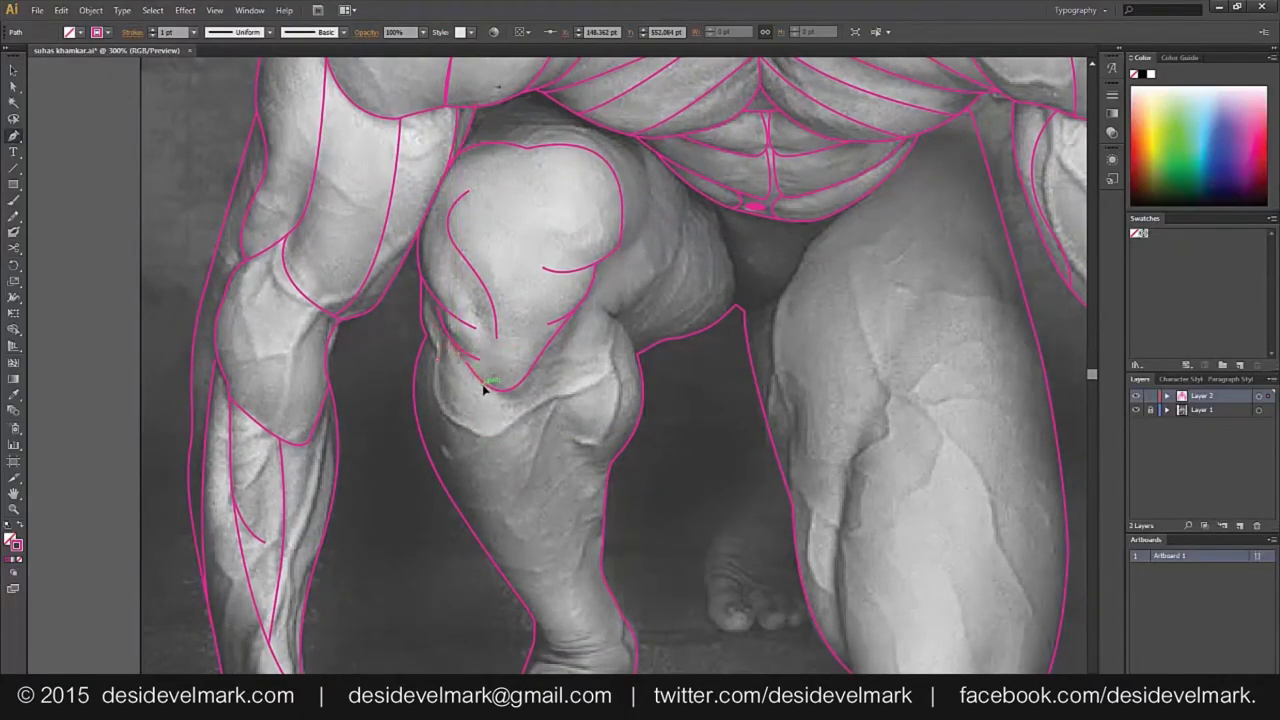
{"action": "left_click", "coordinate": [484, 390]}
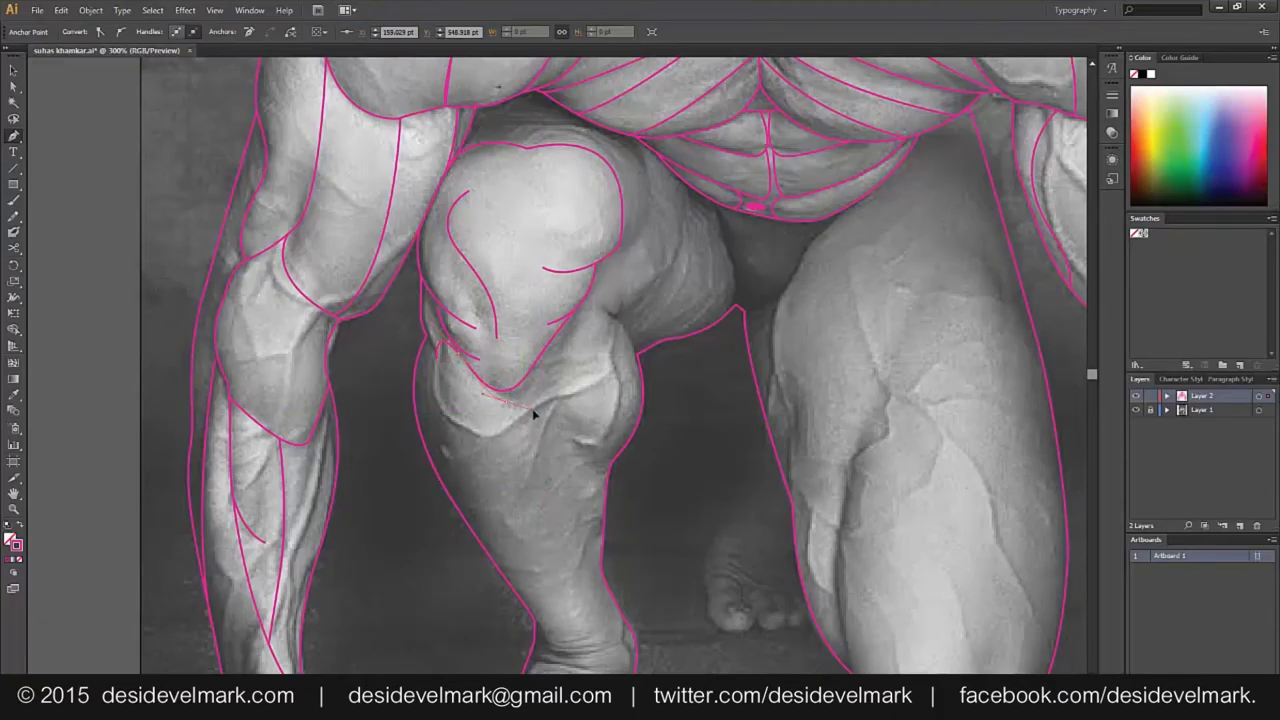
{"action": "left_click_drag", "start_coordinate": [606, 490], "coordinate": [628, 570]}
{"action": "left_click", "coordinate": [688, 541], "text": "ctrl"}
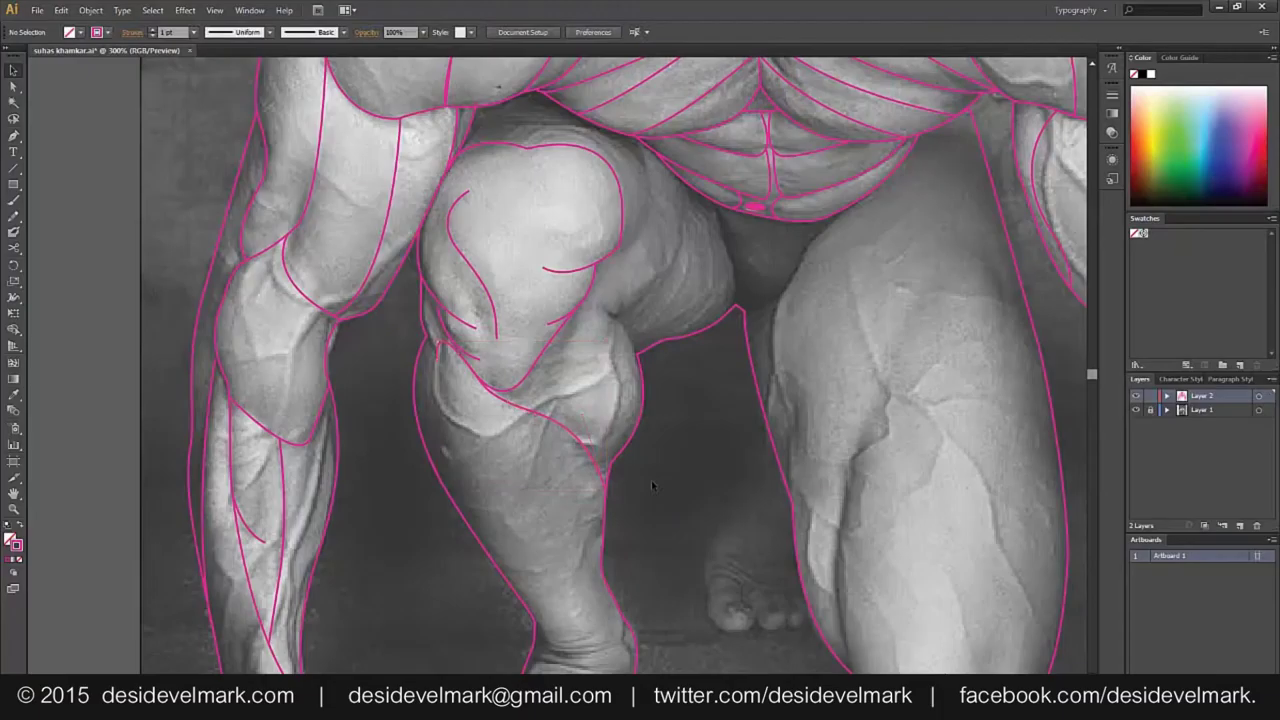
Draw a line from the knee down along the calf and connect it to the calf outline
{"action": "key", "text": "p"}
{"action": "left_click", "coordinate": [592, 302]}
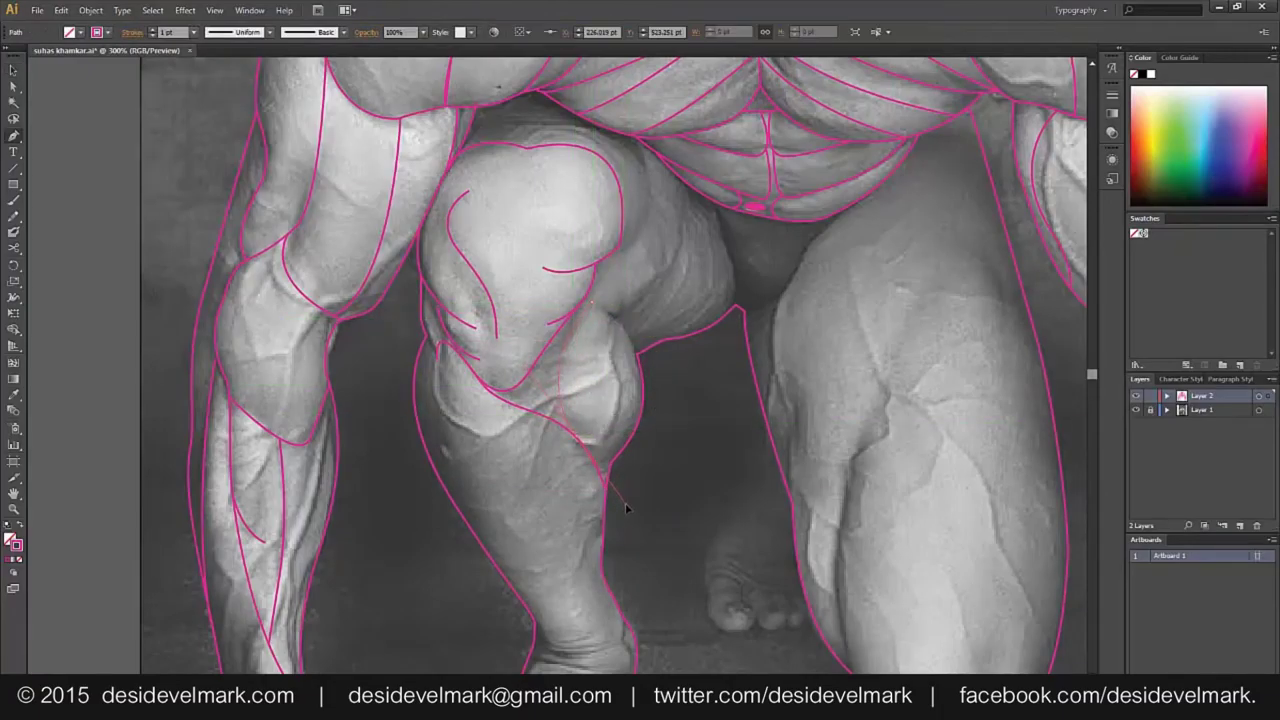
{"action": "mouse_move", "coordinate": [625, 503]}
{"action": "left_mouse_down"}
{"action": "mouse_move", "coordinate": [650, 522]}
{"action": "mouse_move", "coordinate": [709, 517]}
{"action": "left_mouse_up"}
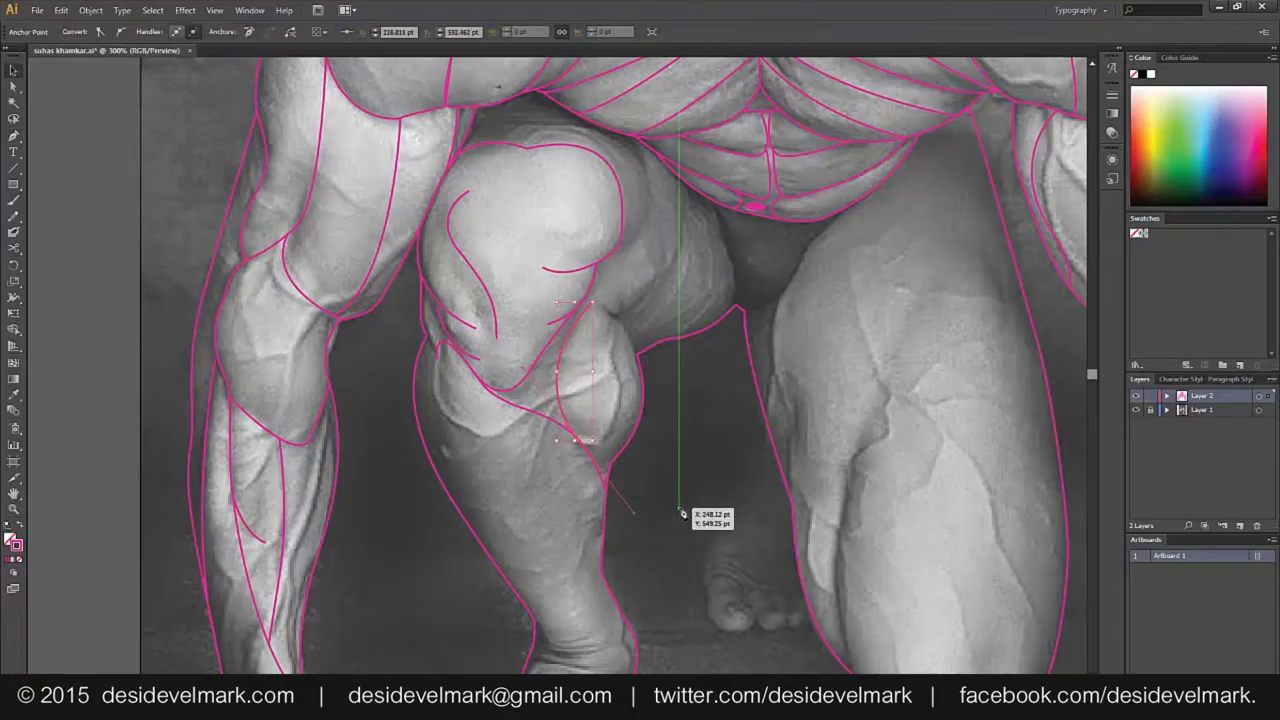
{"action": "left_click", "coordinate": [601, 325], "text": "ctrl"}
{"action": "left_click", "coordinate": [607, 318]}
{"action": "left_click", "coordinate": [637, 352]}
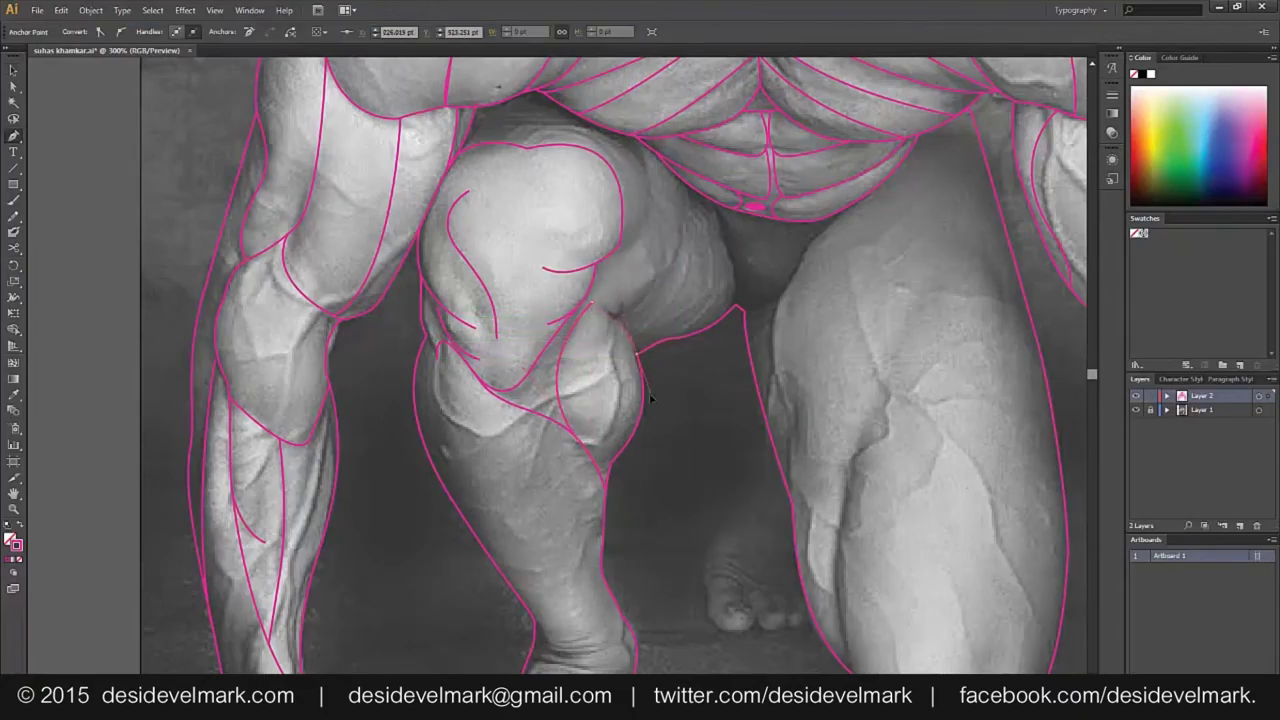
{"action": "left_click", "coordinate": [636, 432], "text": "ctrl"}
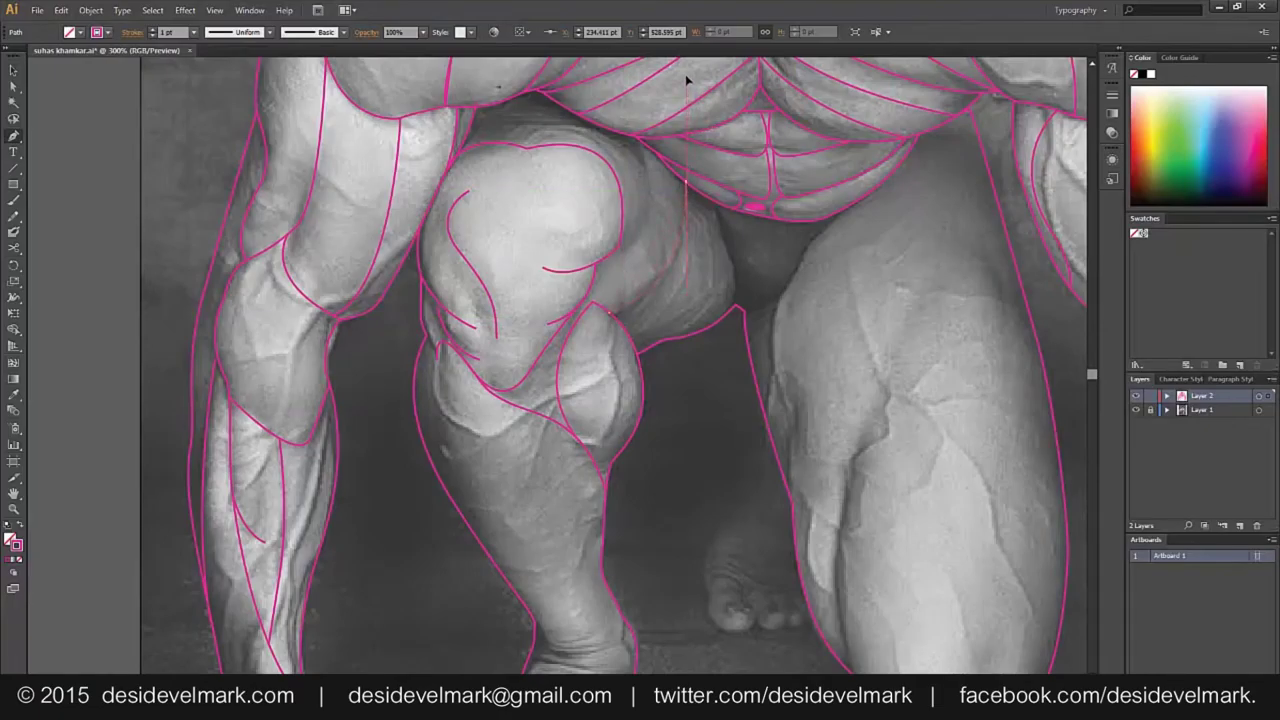
Curve a thigh contour down from the belly and run a line down the inner thigh to the crotch corner
{"action": "scroll", "coordinate": [686, 80], "scroll_direction": "up", "scroll_amount": 3}
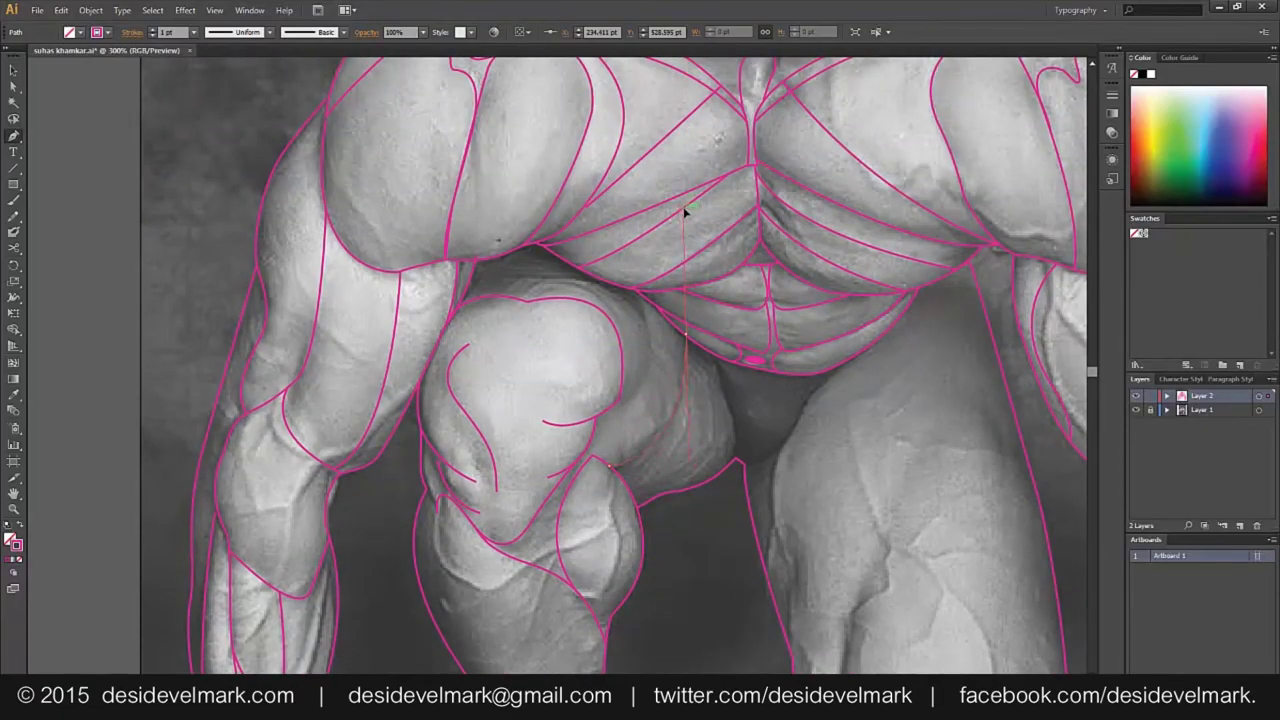
{"action": "left_click_drag", "start_coordinate": [628, 287], "coordinate": [631, 311]}
{"action": "left_click_drag", "start_coordinate": [605, 413], "coordinate": [608, 420]}
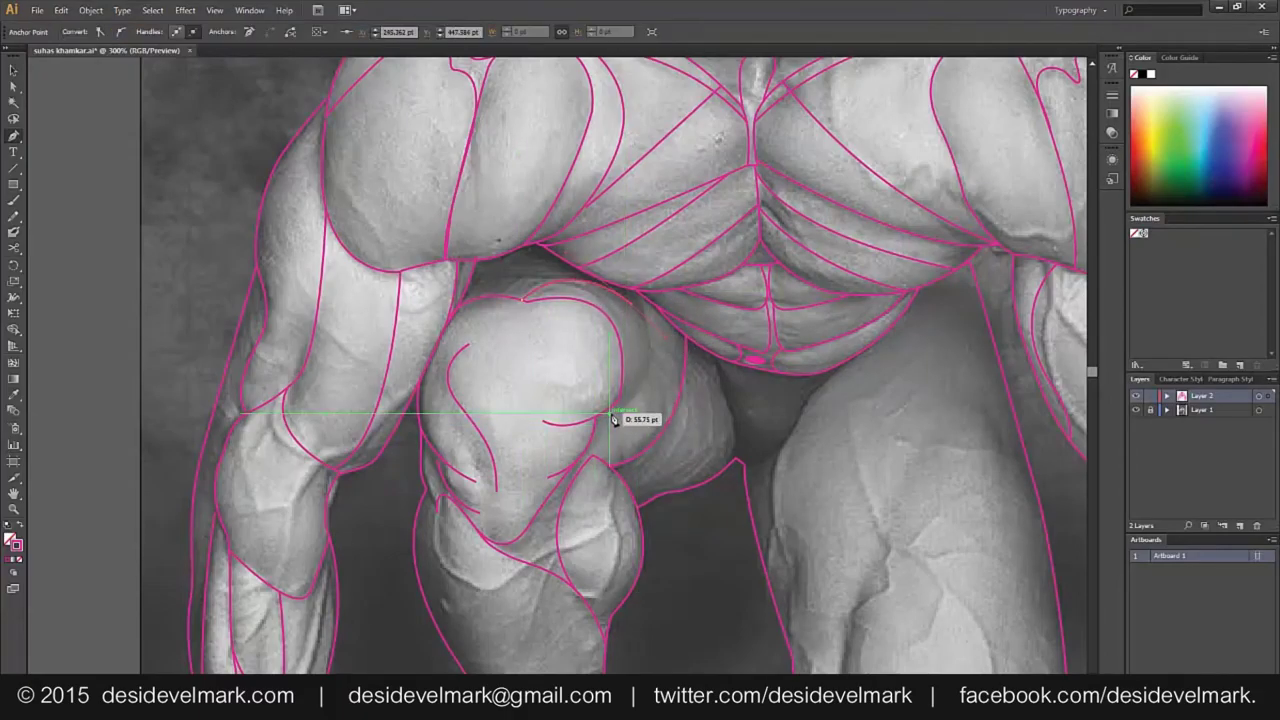
{"action": "left_click", "coordinate": [520, 370], "text": "ctrl"}
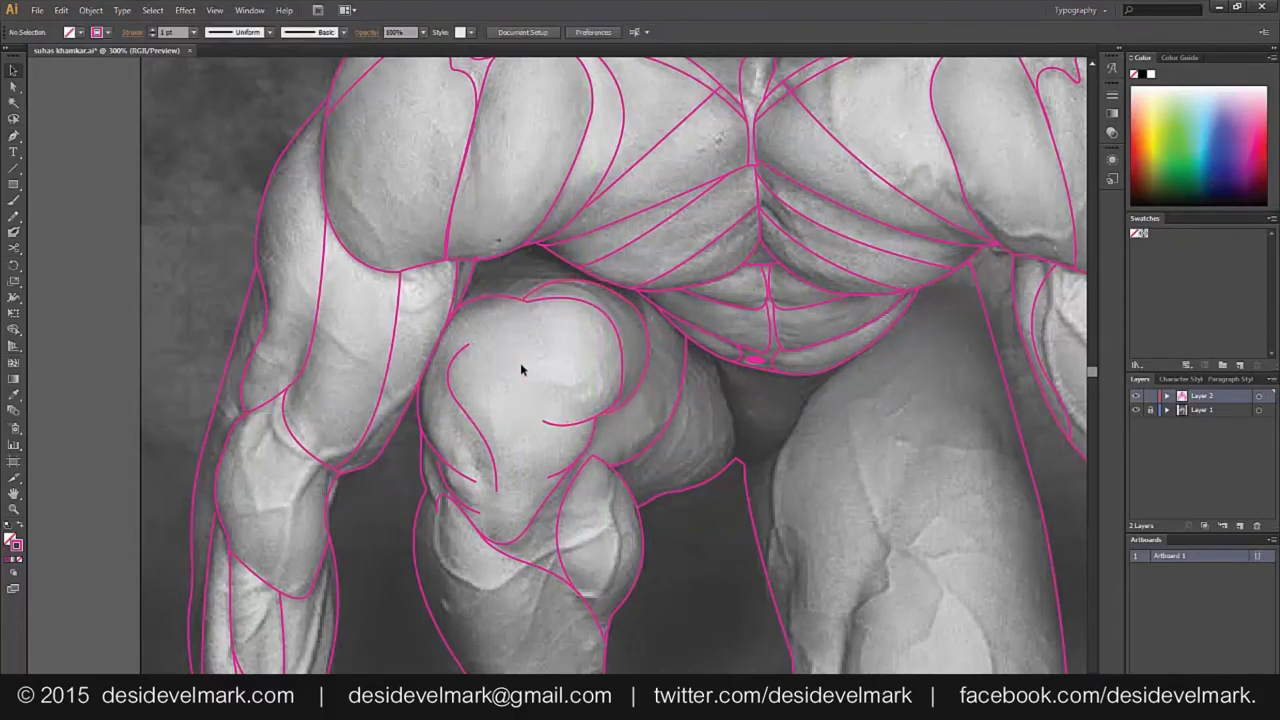
{"action": "left_click_drag", "start_coordinate": [691, 407], "coordinate": [663, 333]}
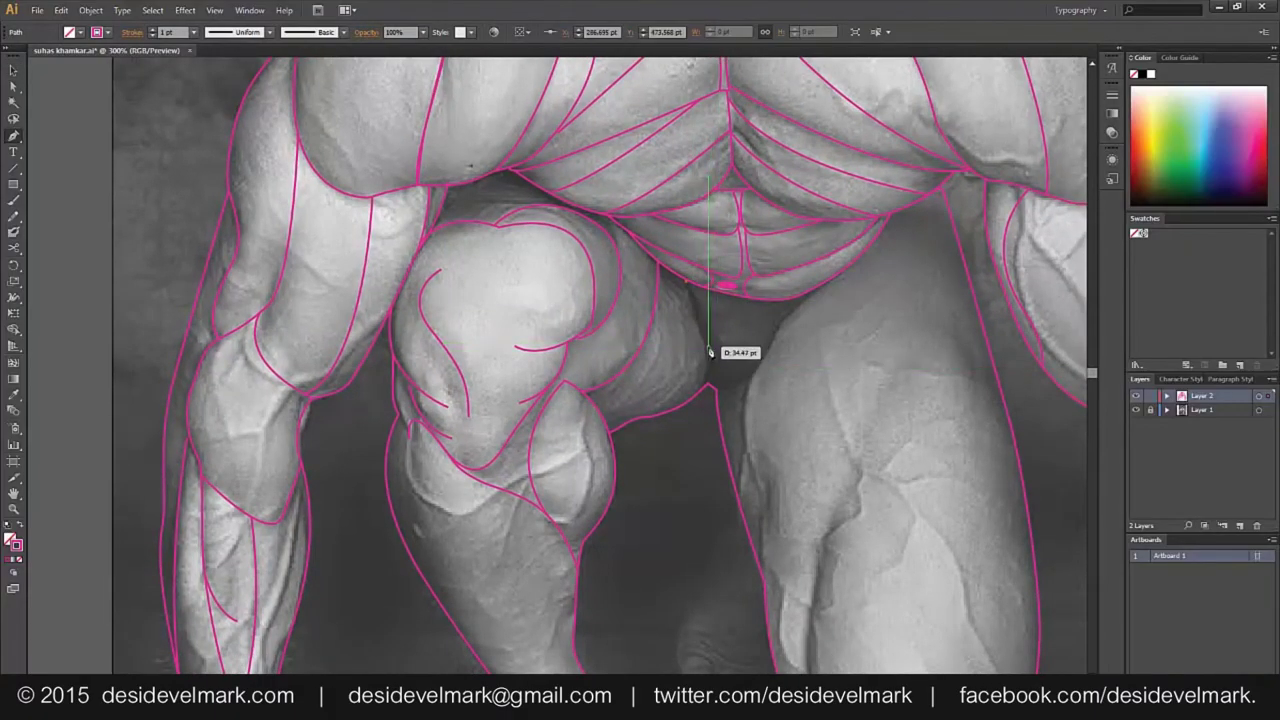
{"action": "left_click", "coordinate": [708, 368]}
{"action": "left_click", "coordinate": [706, 385]}
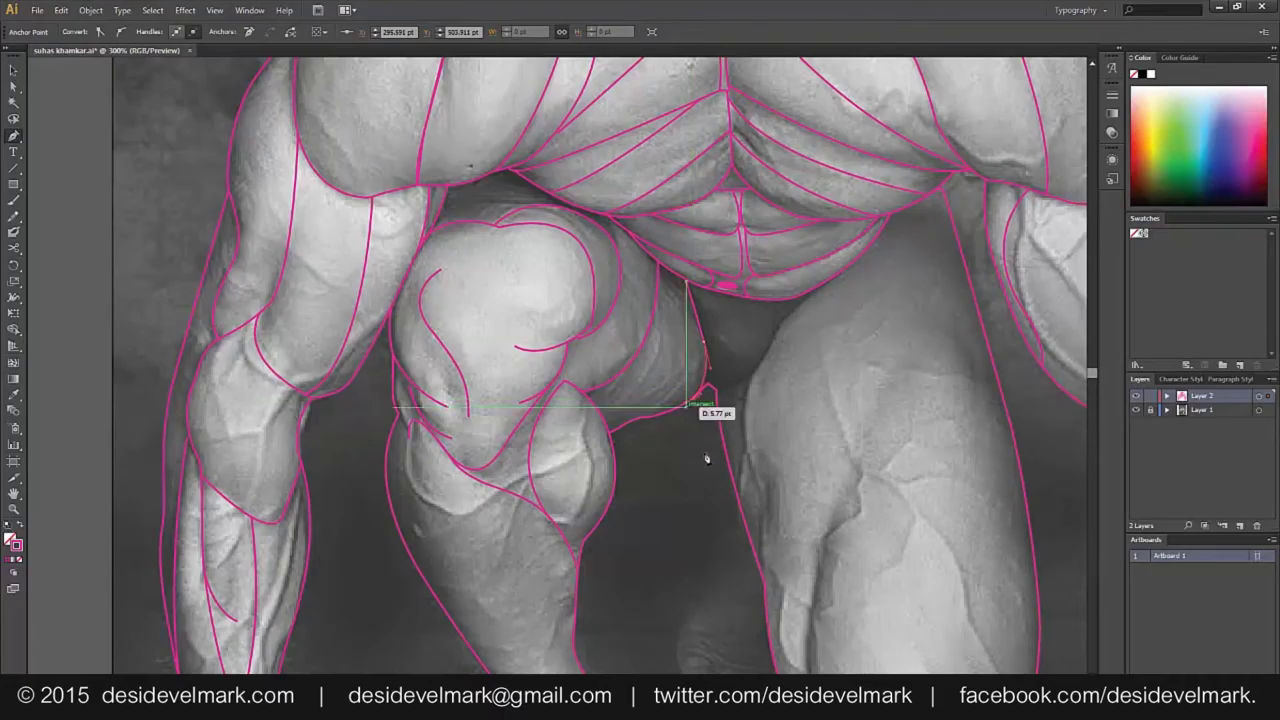
{"action": "left_click", "coordinate": [683, 447], "text": "ctrl"}
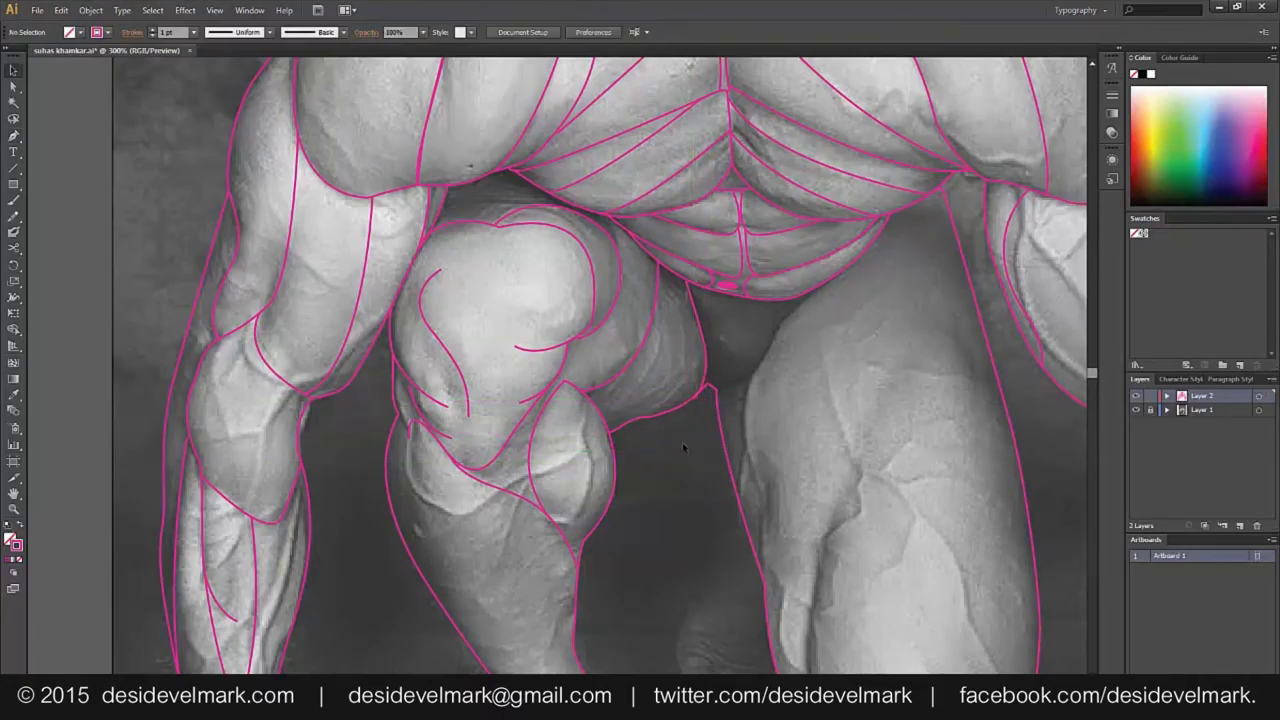
Select and nudge the groin junction anchors into place with Direct Selection
{"action": "scroll", "coordinate": [588, 335], "scroll_direction": "up", "scroll_amount": 3}
{"action": "left_click", "coordinate": [560, 345], "text": "ctrl"}
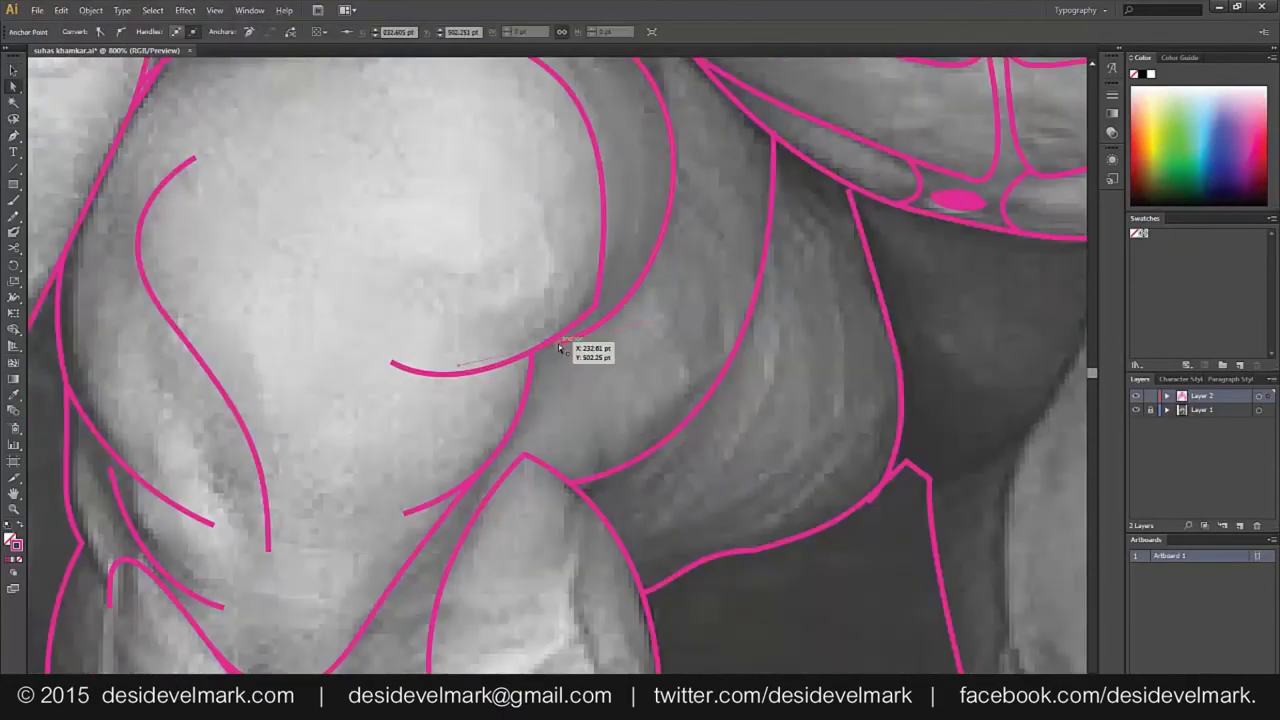
{"action": "left_click", "coordinate": [593, 363], "text": "ctrl"}
{"action": "scroll", "coordinate": [605, 371], "scroll_direction": "down", "scroll_amount": 3}
{"action": "scroll", "coordinate": [720, 363], "scroll_direction": "up", "scroll_amount": 4}
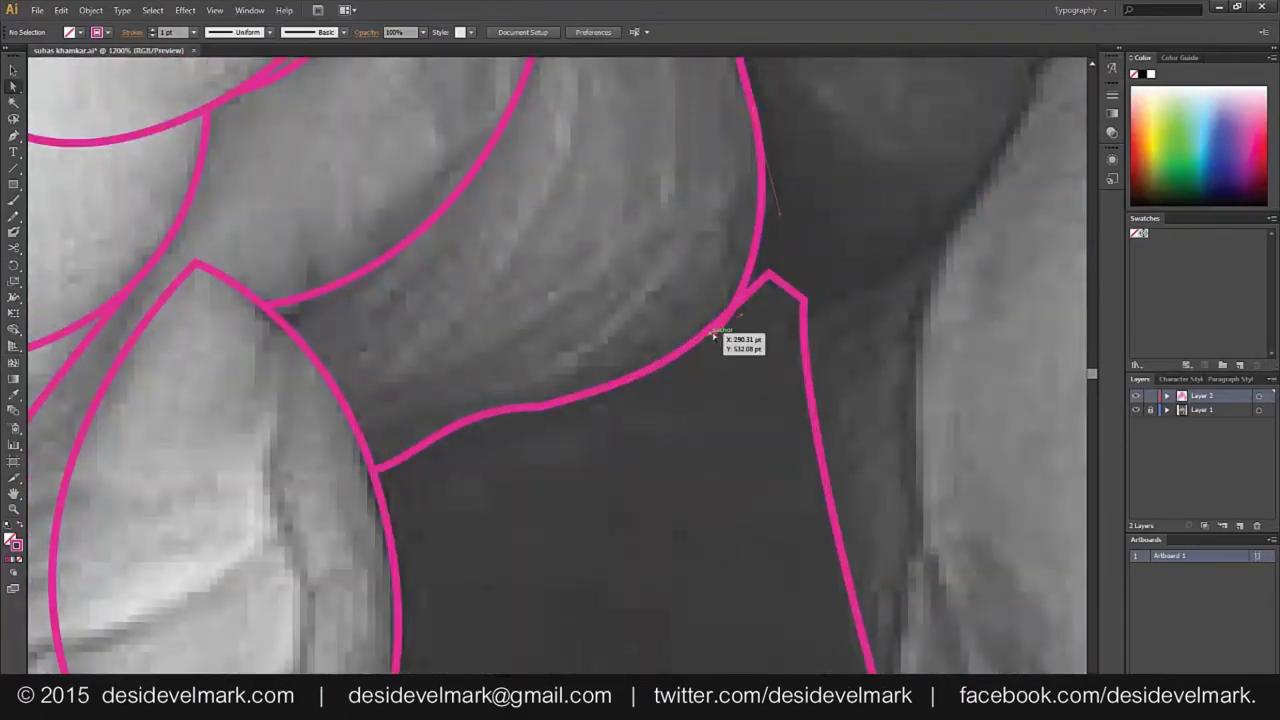
{"action": "left_click", "coordinate": [713, 336], "text": "ctrl"}
{"action": "scroll", "coordinate": [733, 371], "scroll_direction": "down", "scroll_amount": 4}
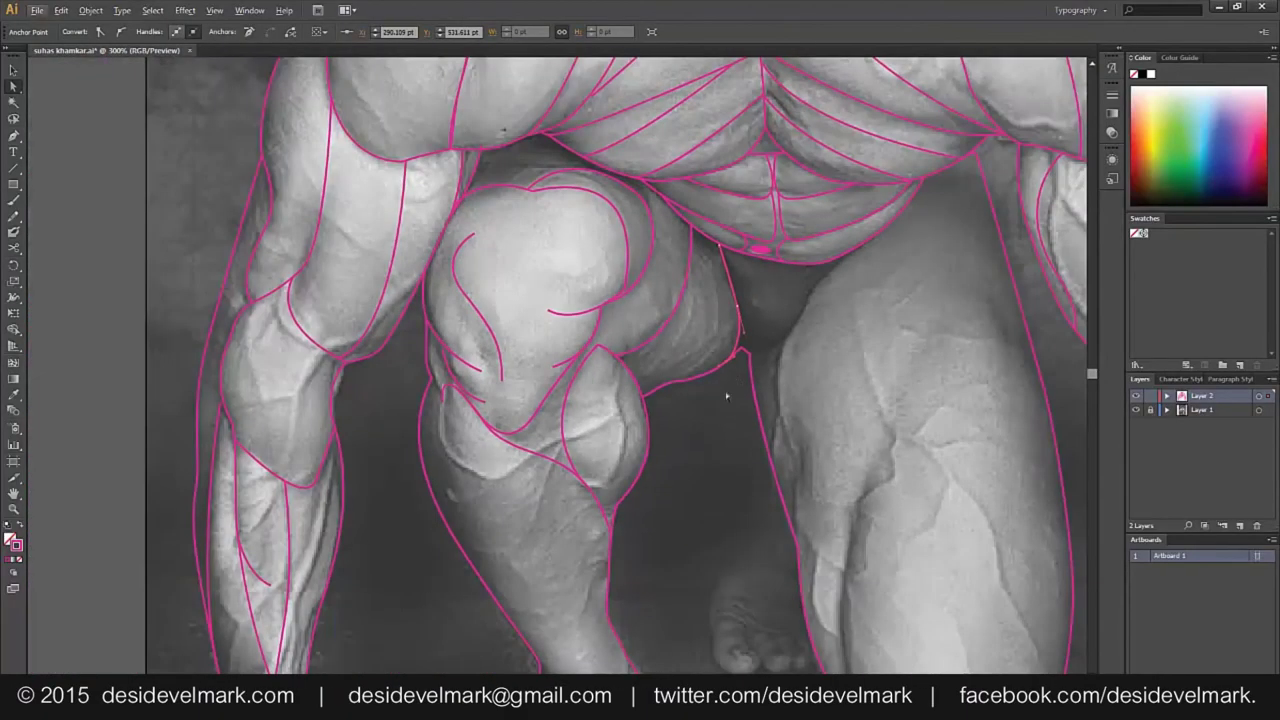
{"action": "scroll", "coordinate": [715, 420], "scroll_direction": "up", "scroll_amount": 2}
{"action": "scroll", "coordinate": [700, 270], "scroll_direction": "up", "scroll_amount": 4}
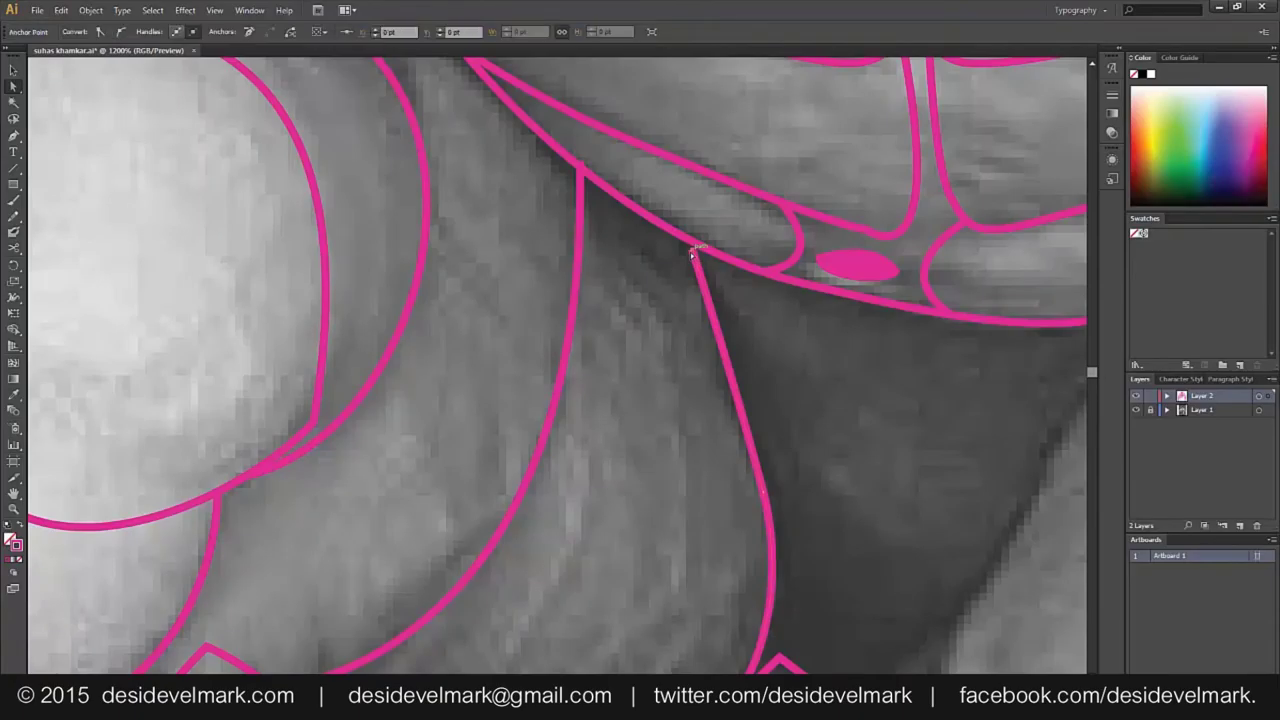
{"action": "left_click_drag", "start_coordinate": [690, 252], "coordinate": [692, 244]}
{"action": "left_click", "coordinate": [582, 163]}
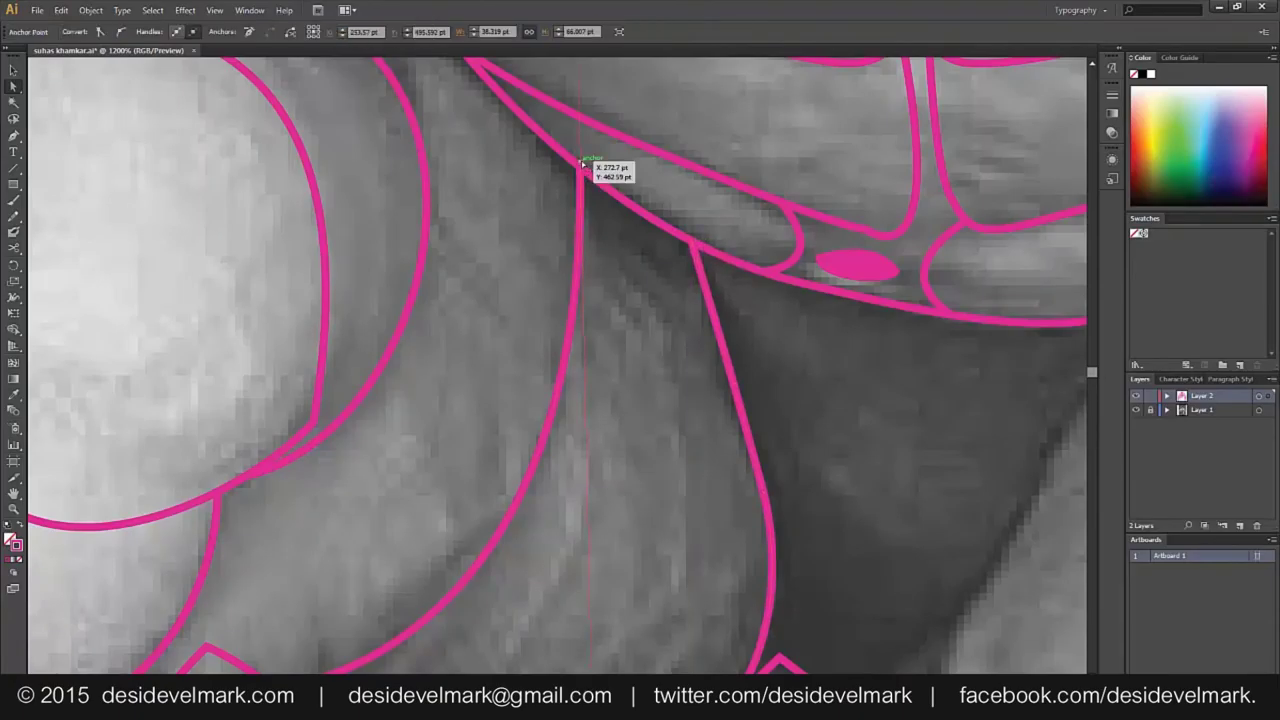
{"action": "left_click", "coordinate": [620, 229]}
{"action": "scroll", "coordinate": [620, 230], "scroll_direction": "down", "scroll_amount": 3}
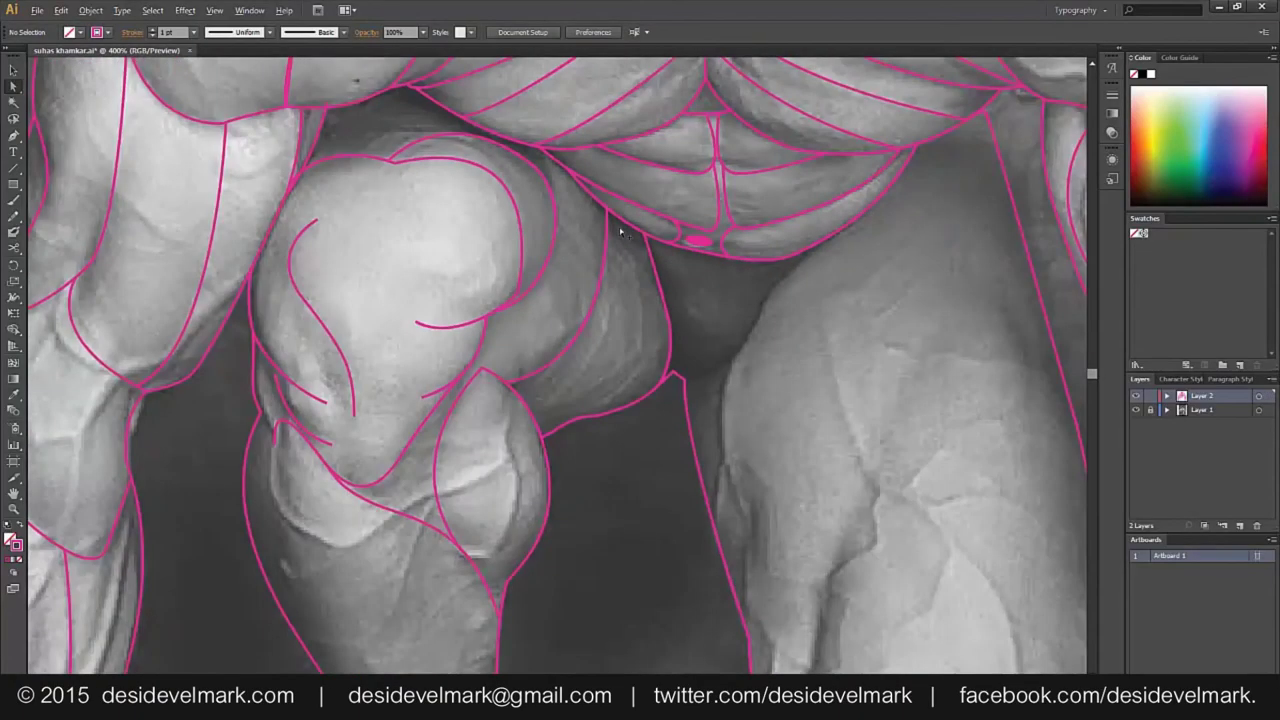
{"action": "scroll", "coordinate": [620, 231], "scroll_direction": "down", "scroll_amount": 1}
Draw the inner-thigh curve from under the abdomen, end the path and zoom out
{"action": "key", "text": "p"}
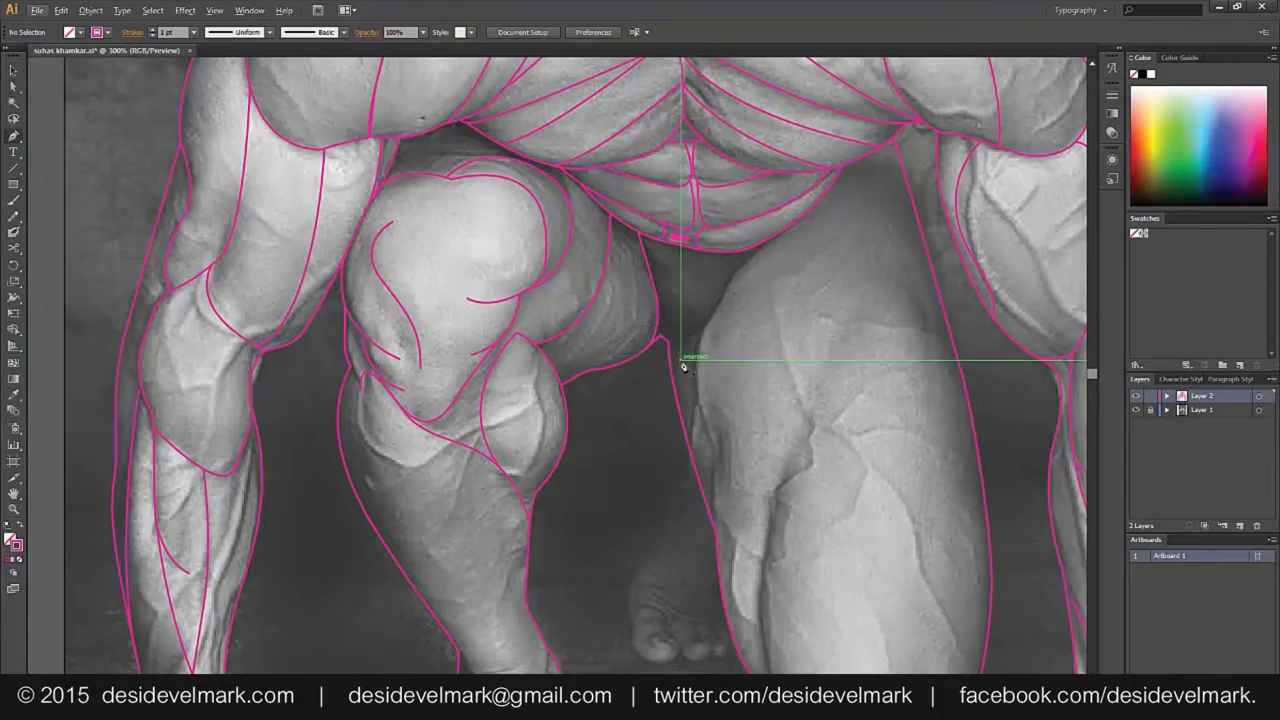
{"action": "scroll", "coordinate": [670, 358], "scroll_direction": "up", "scroll_amount": 3}
{"action": "mouse_move", "coordinate": [643, 318]}
{"action": "left_mouse_down"}
{"action": "mouse_move", "coordinate": [771, 254]}
{"action": "mouse_move", "coordinate": [812, 131]}
{"action": "left_mouse_up"}
{"action": "left_click_drag", "start_coordinate": [896, 74], "coordinate": [760, 344]}
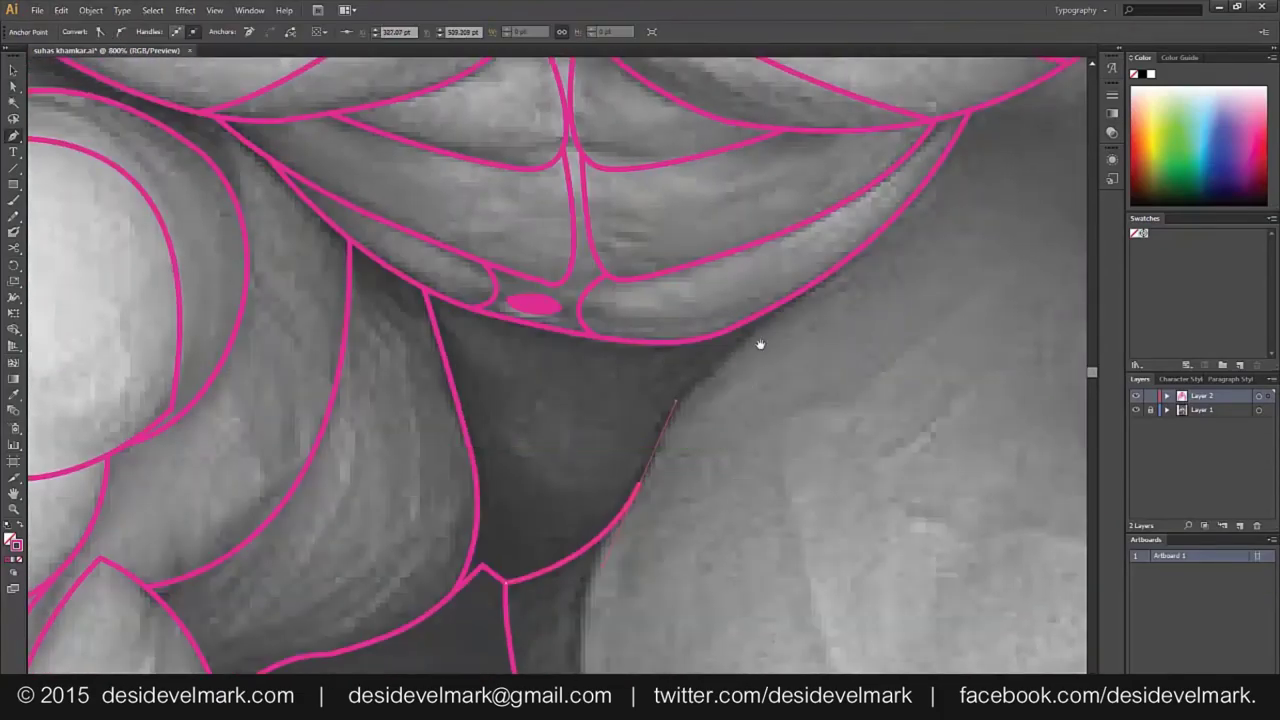
{"action": "left_click", "coordinate": [848, 262], "text": "ctrl"}
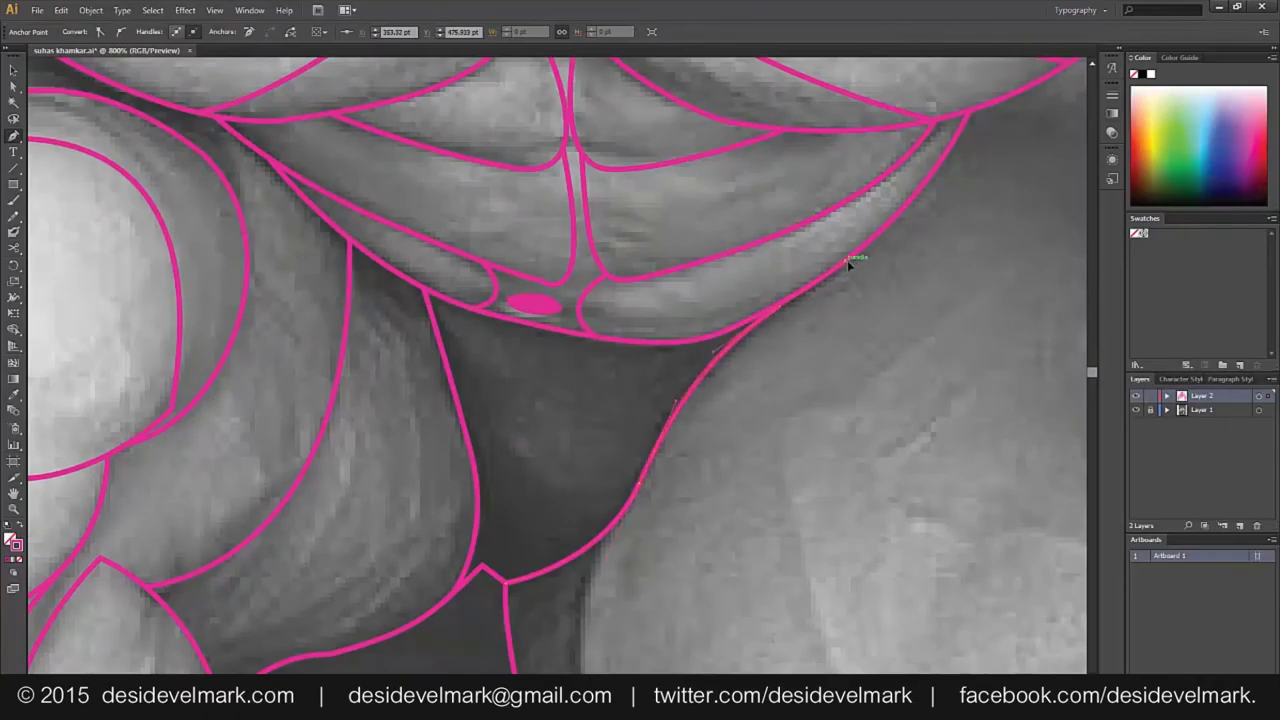
{"action": "key", "text": "v"}
{"action": "key", "text": "ctrl+0"}
Zoom in on the legs and draw a contour curve down the kneeling thigh toward the knee
{"action": "key", "text": "ctrl+plus"}
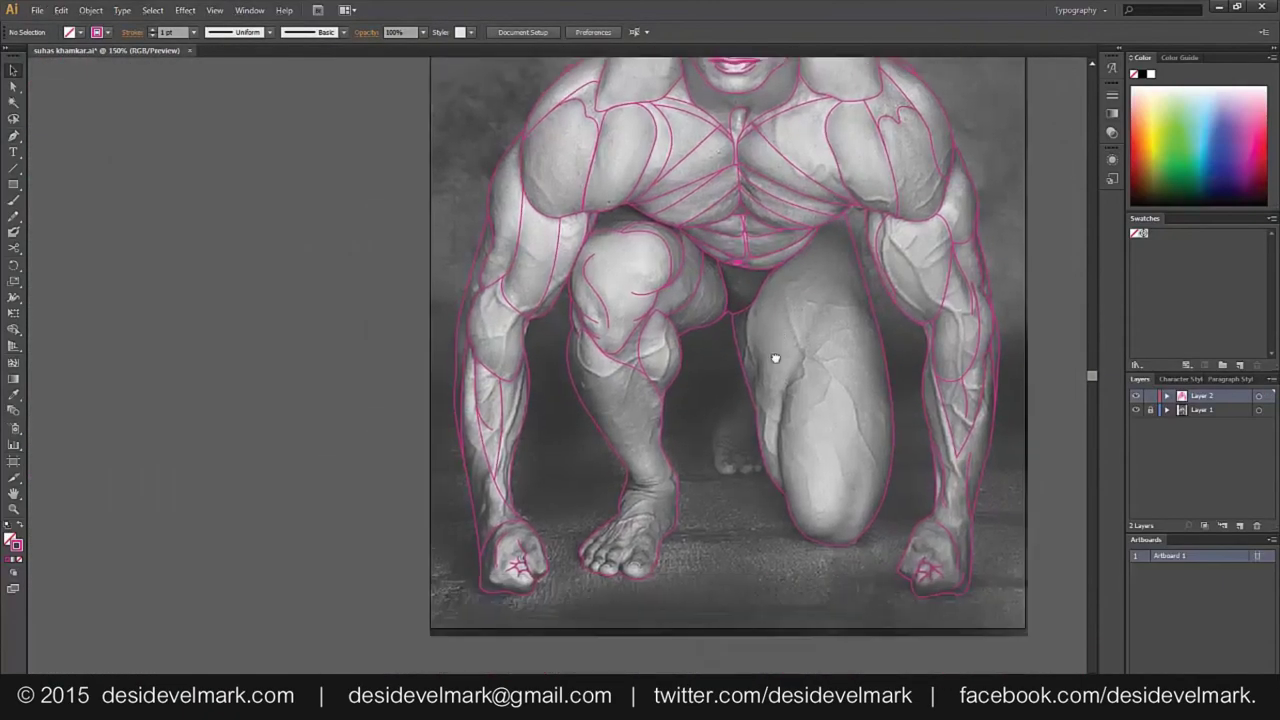
{"action": "scroll", "coordinate": [735, 391], "scroll_direction": "down", "scroll_amount": 3}
{"action": "left_click_drag", "start_coordinate": [735, 384], "coordinate": [619, 394]}
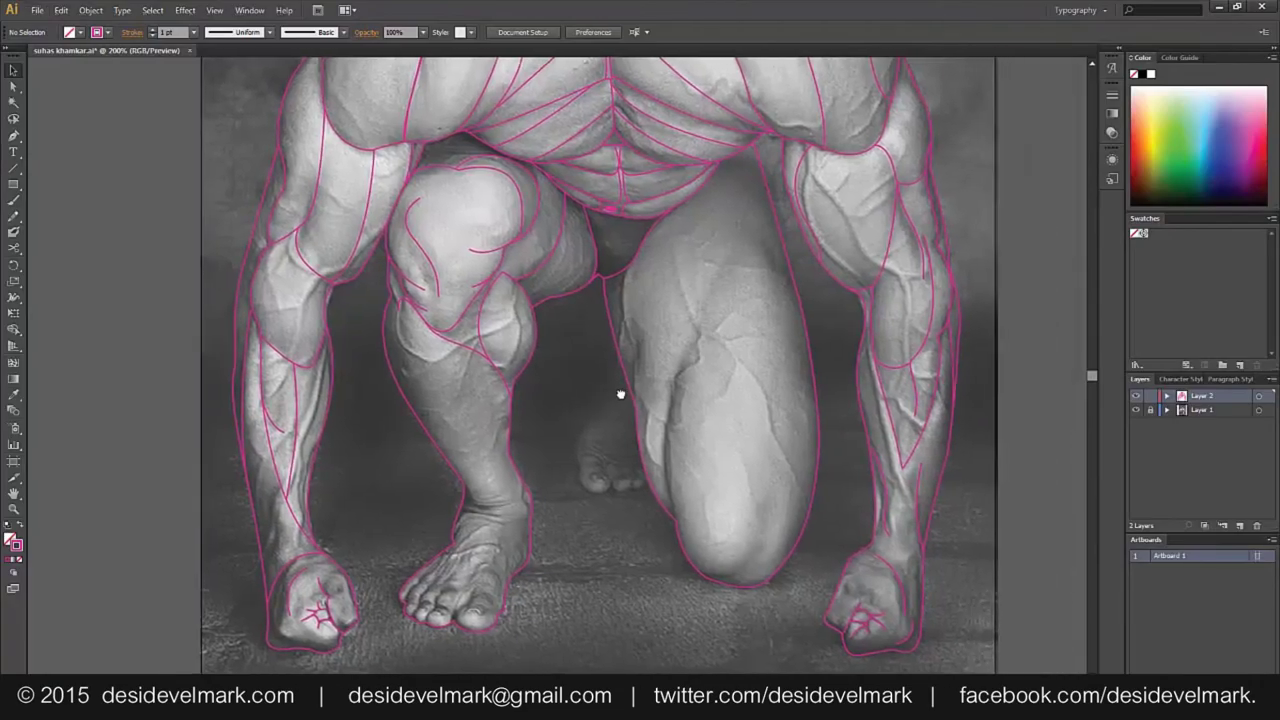
{"action": "key", "text": "p"}
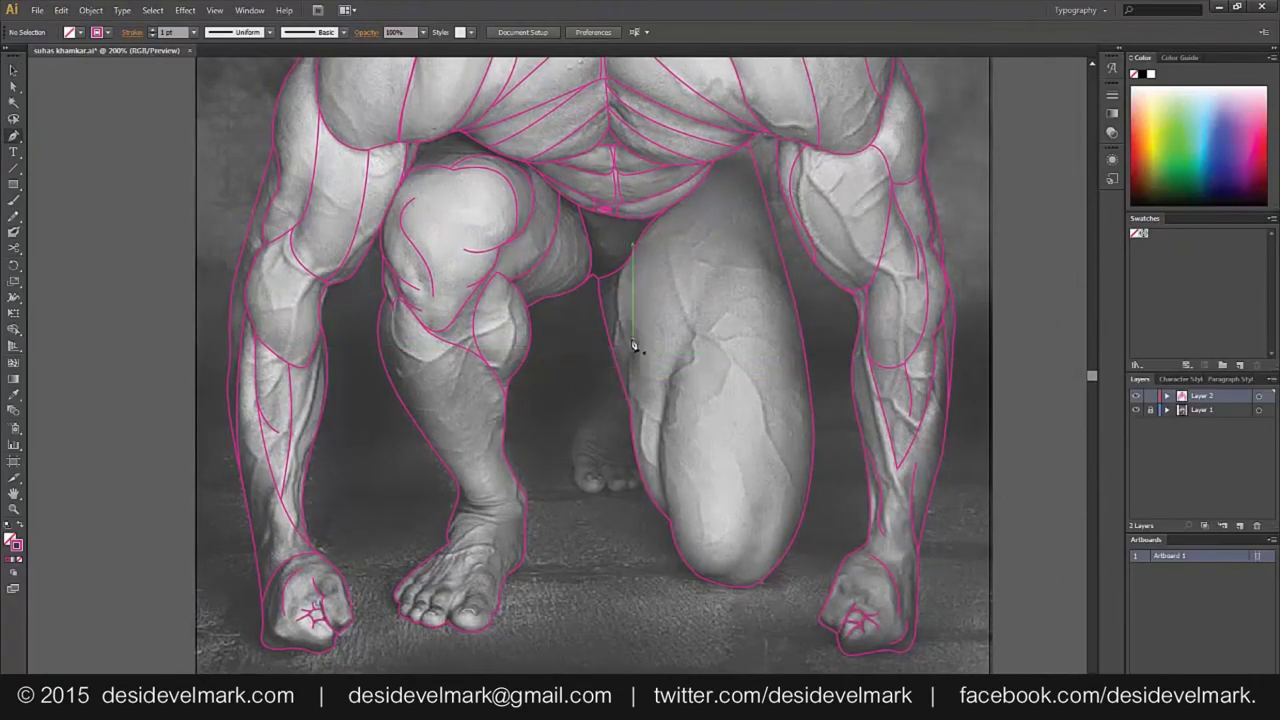
{"action": "left_click", "coordinate": [728, 243]}
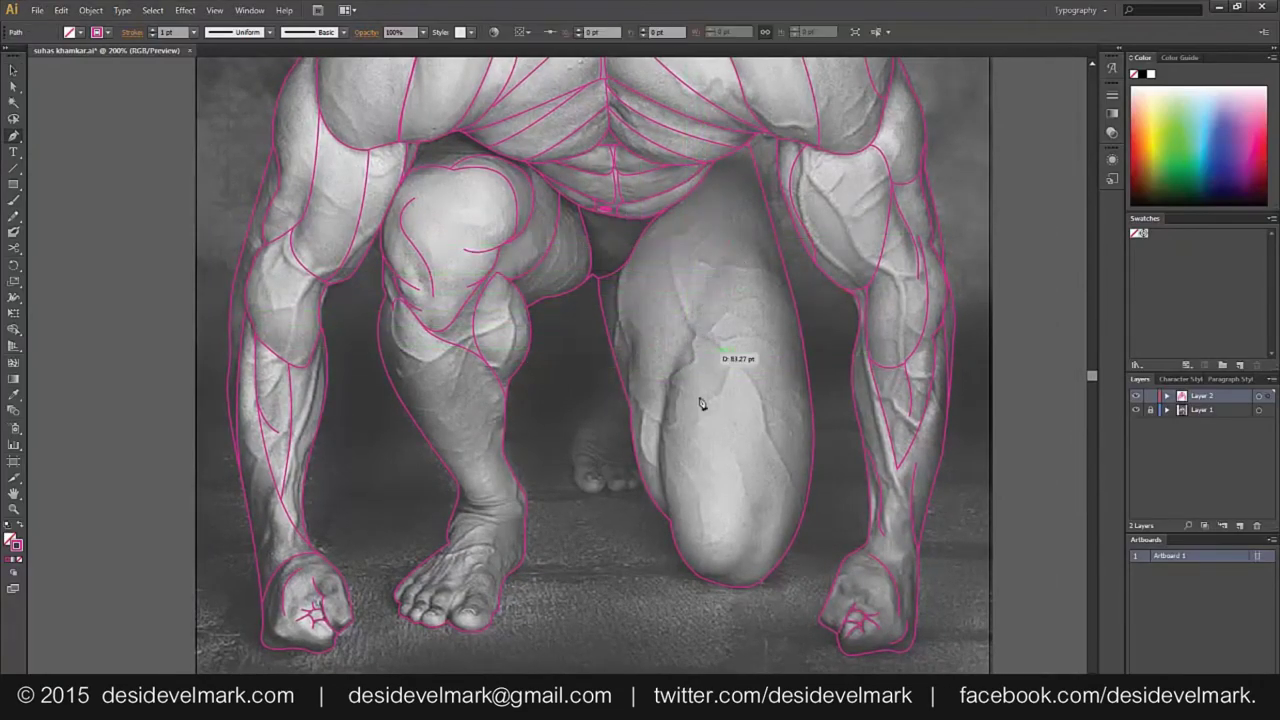
{"action": "left_click_drag", "start_coordinate": [655, 561], "coordinate": [652, 568]}
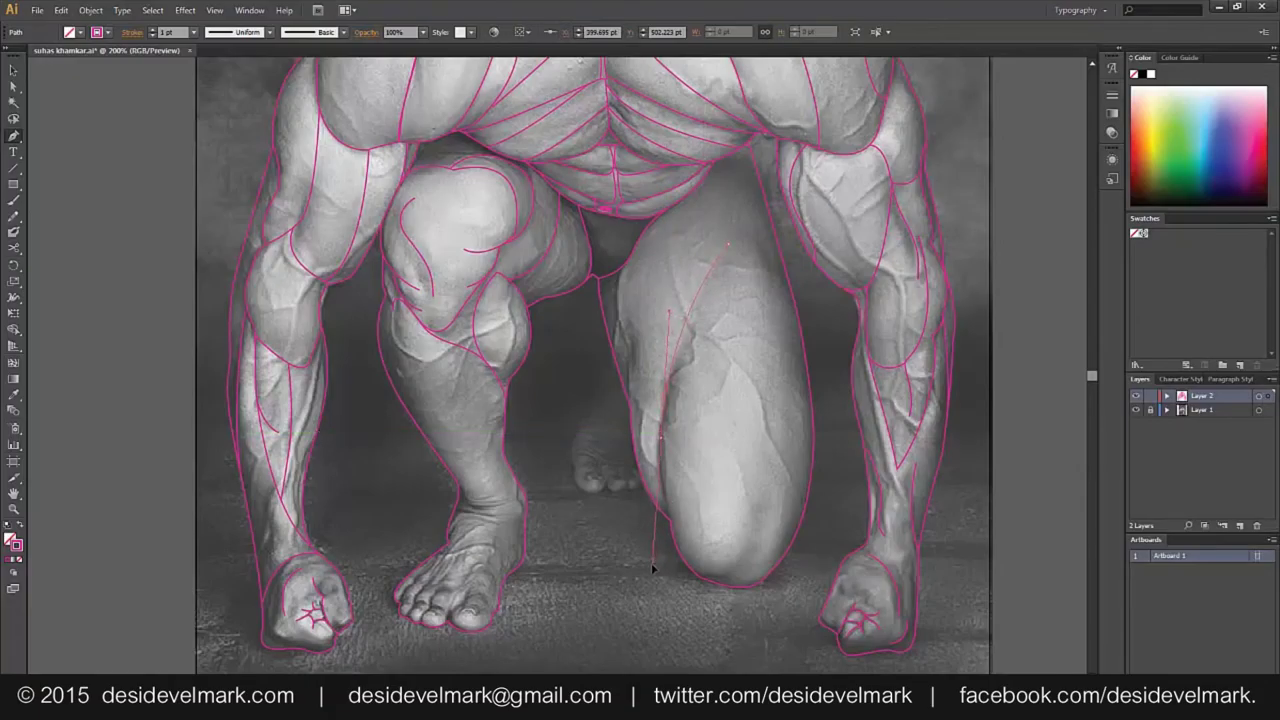
{"action": "left_click", "coordinate": [672, 520]}
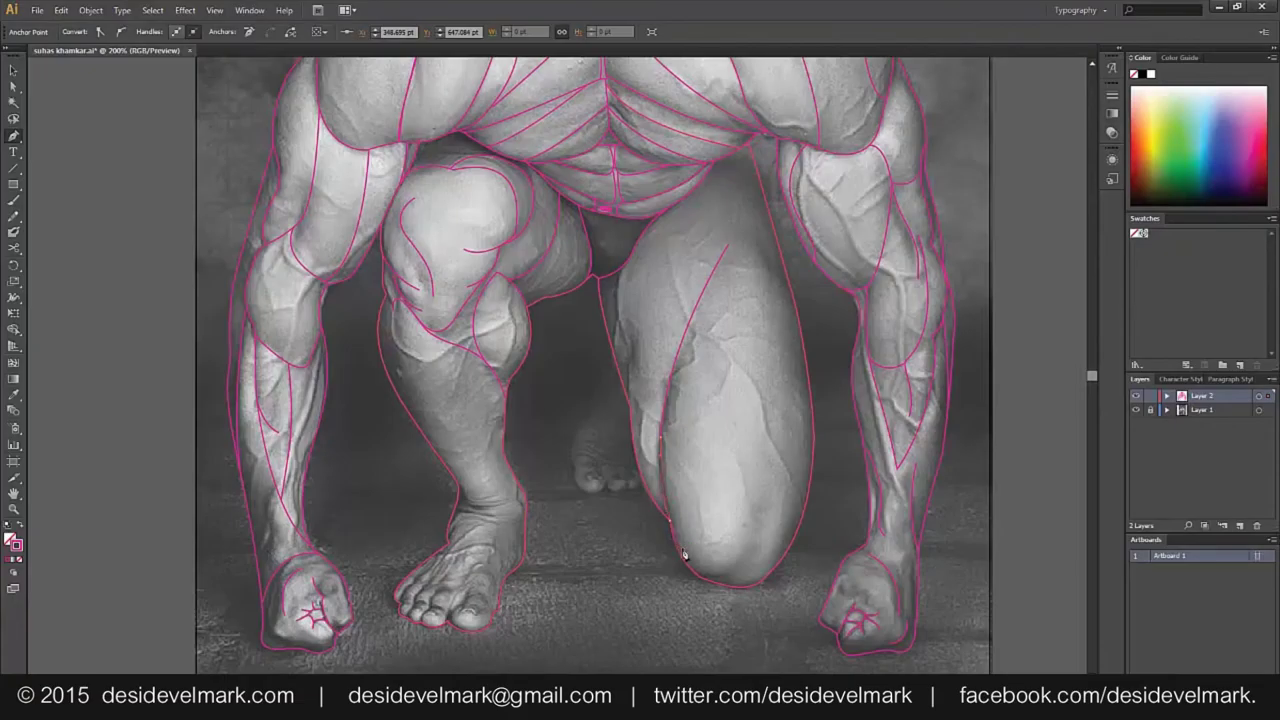
{"action": "left_click", "coordinate": [670, 590], "text": "ctrl"}
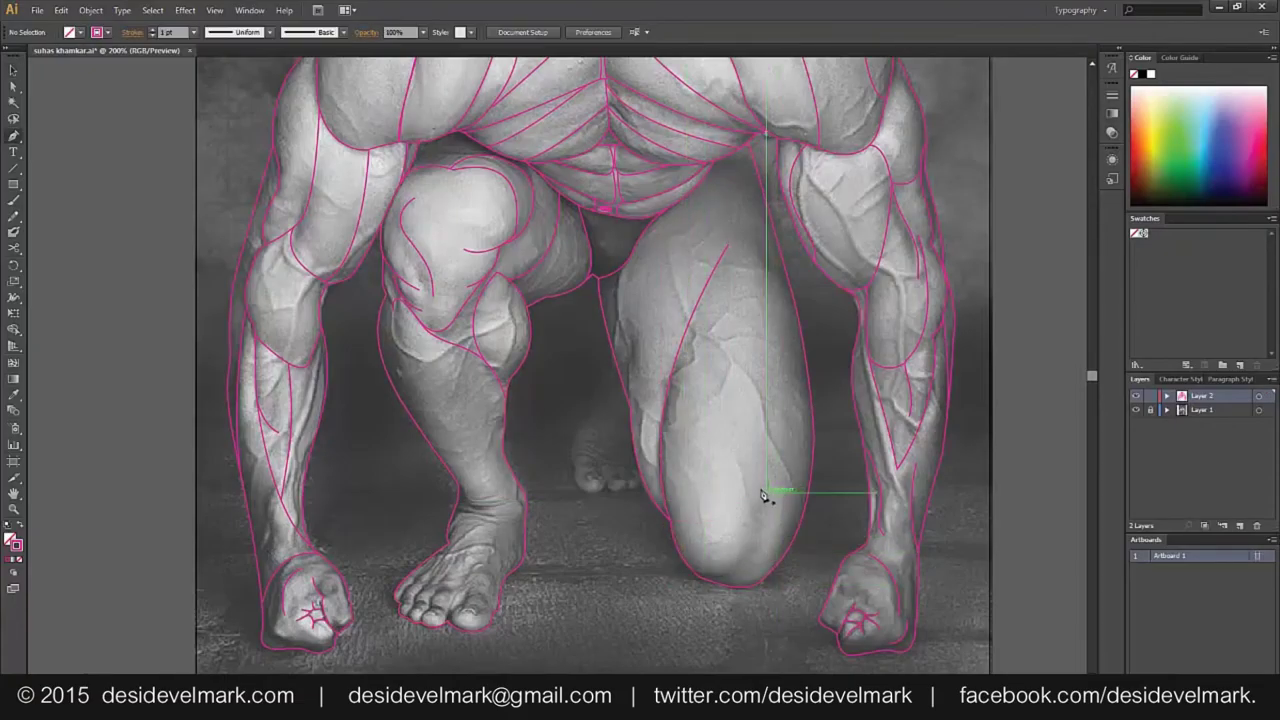
Add a second thigh contour and a curve along the inner thigh
{"action": "left_click", "coordinate": [763, 495]}
{"action": "left_click_drag", "start_coordinate": [700, 582], "coordinate": [662, 578]}
{"action": "left_click", "coordinate": [642, 595], "text": "ctrl"}
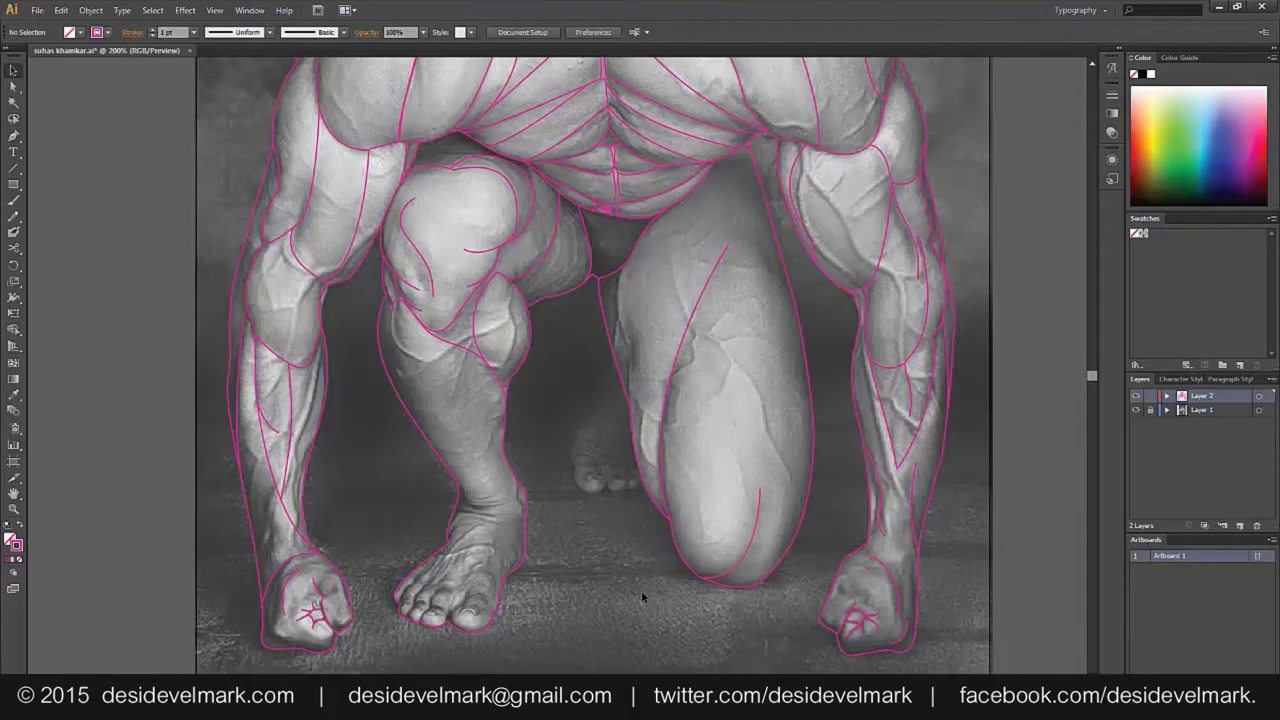
{"action": "left_click_drag", "start_coordinate": [641, 326], "coordinate": [618, 485]}
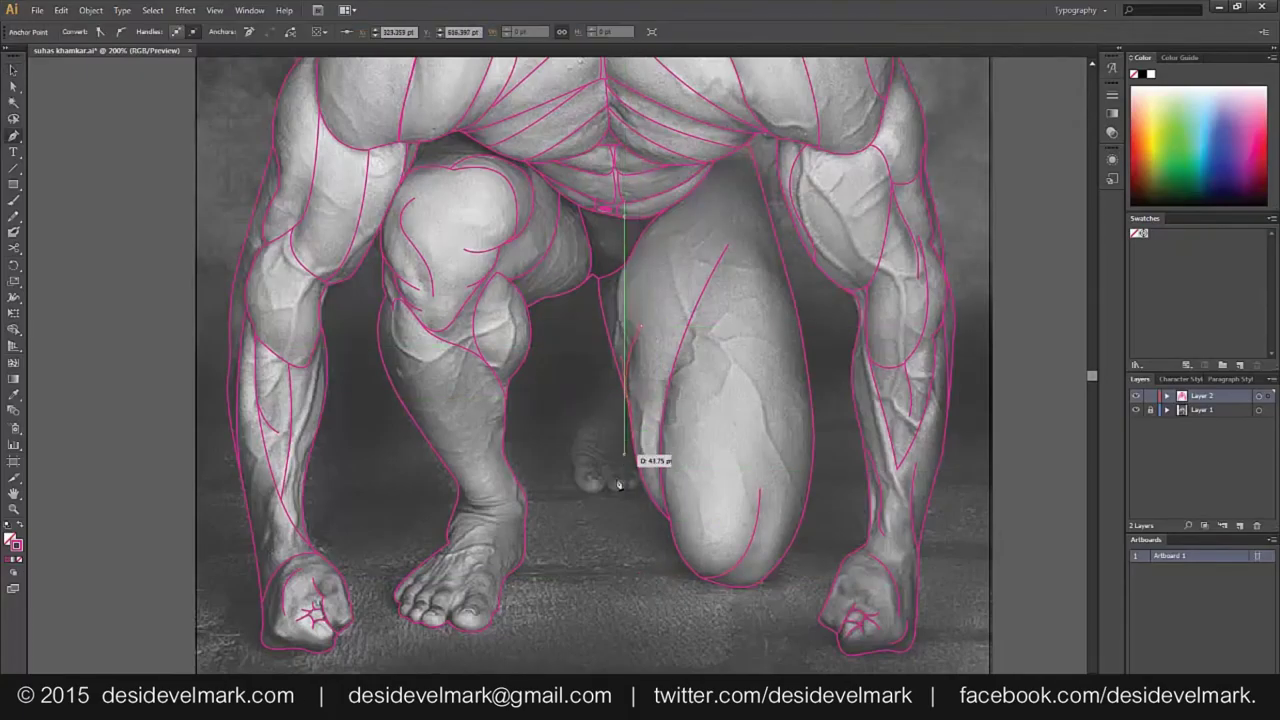
{"action": "left_click", "coordinate": [592, 514], "text": "ctrl"}
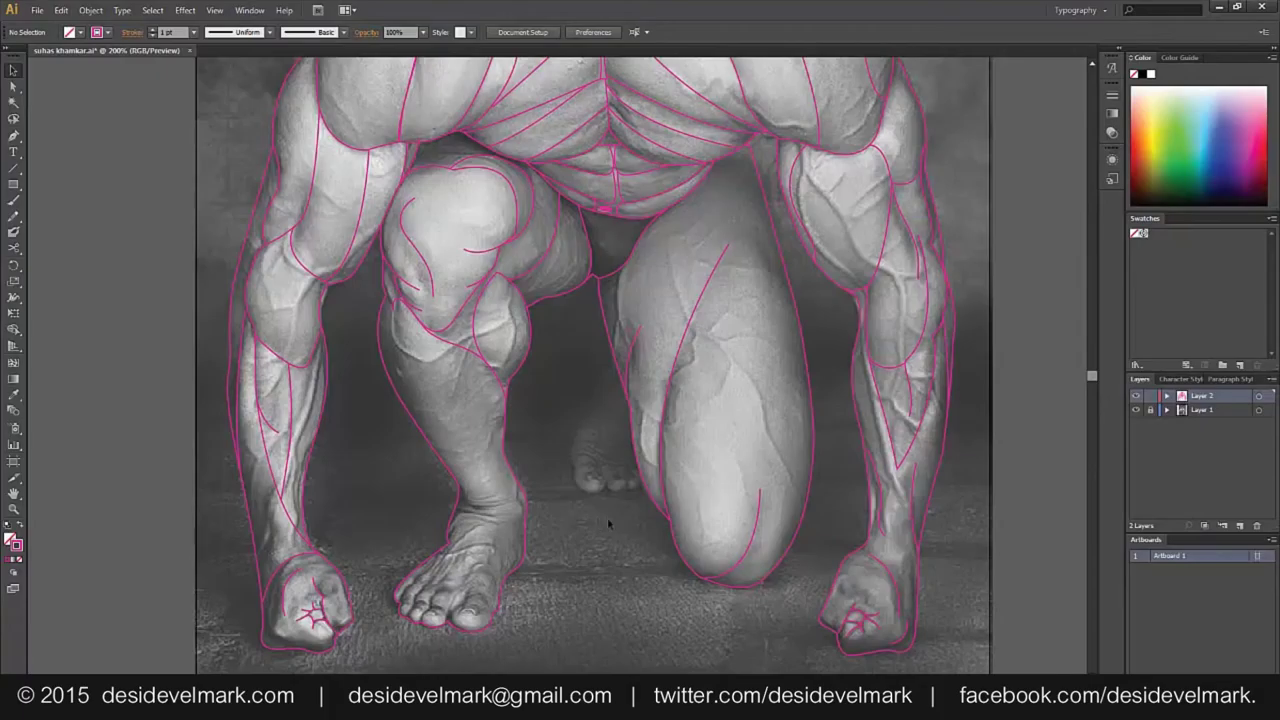
Draw two curved contours running down the outer thigh toward the knee
{"action": "key", "text": "p"}
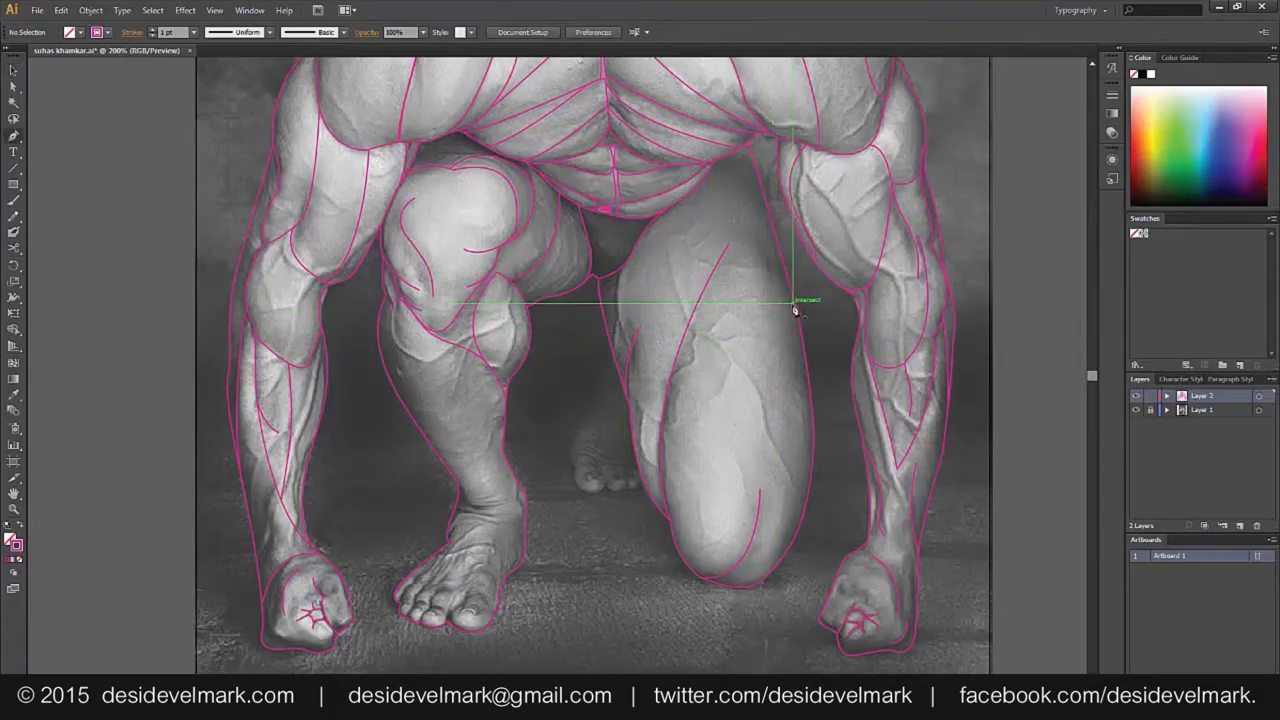
{"action": "left_click", "coordinate": [793, 303]}
{"action": "mouse_move", "coordinate": [771, 506]}
{"action": "left_mouse_down"}
{"action": "mouse_move", "coordinate": [760, 565]}
{"action": "mouse_move", "coordinate": [780, 593]}
{"action": "left_mouse_up"}
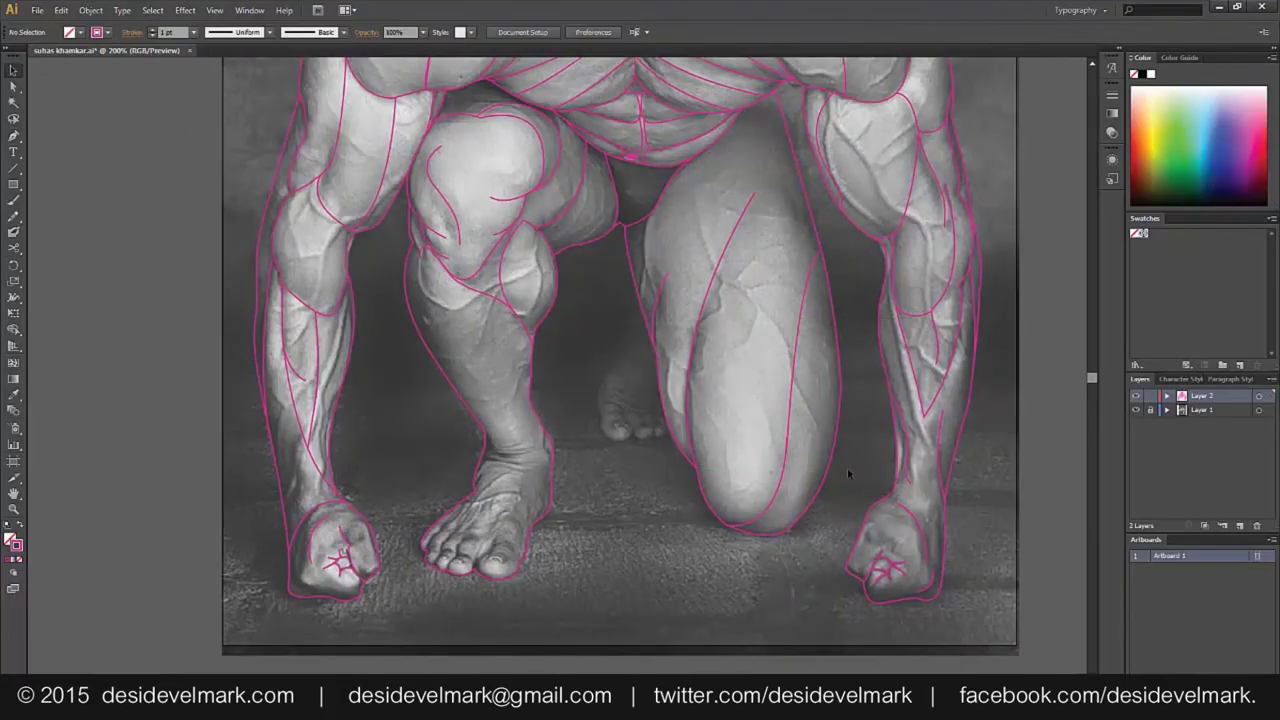
{"action": "left_click", "coordinate": [847, 467], "text": "ctrl"}
{"action": "scroll", "coordinate": [850, 470], "scroll_direction": "up", "scroll_amount": 3}
{"action": "key", "text": "p"}
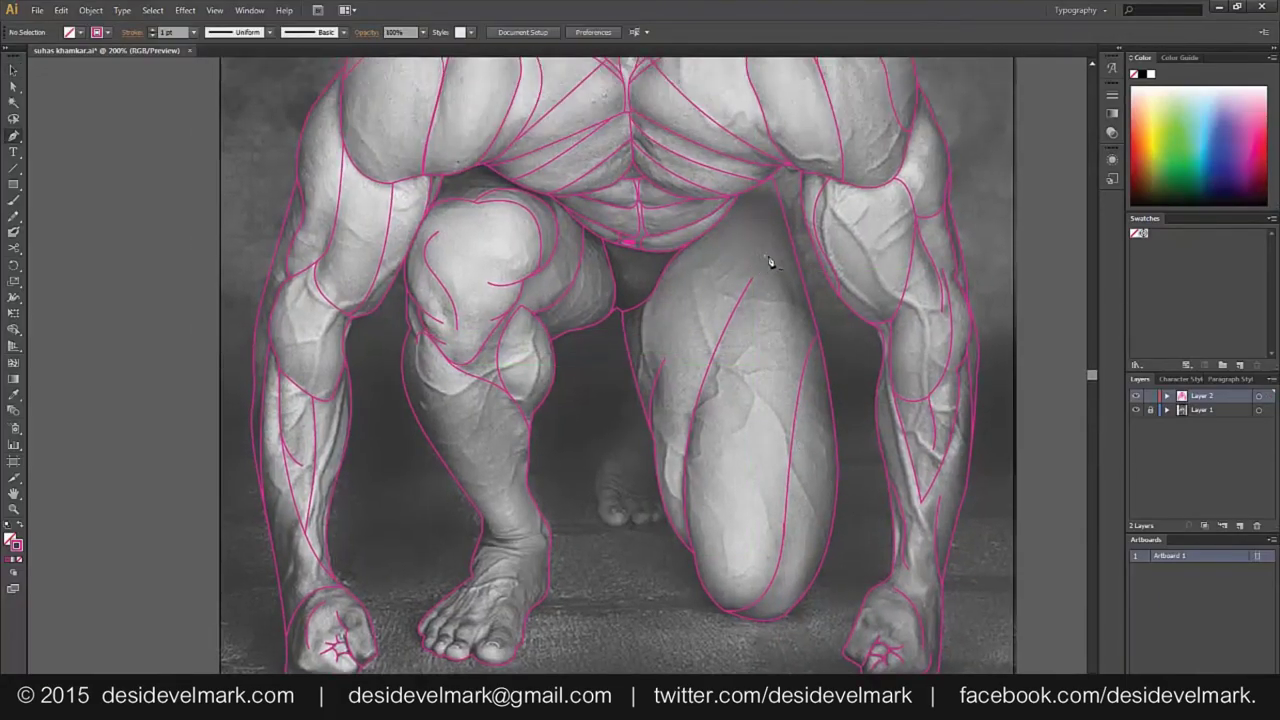
{"action": "left_click", "coordinate": [764, 257]}
{"action": "left_click_drag", "start_coordinate": [789, 370], "coordinate": [776, 480]}
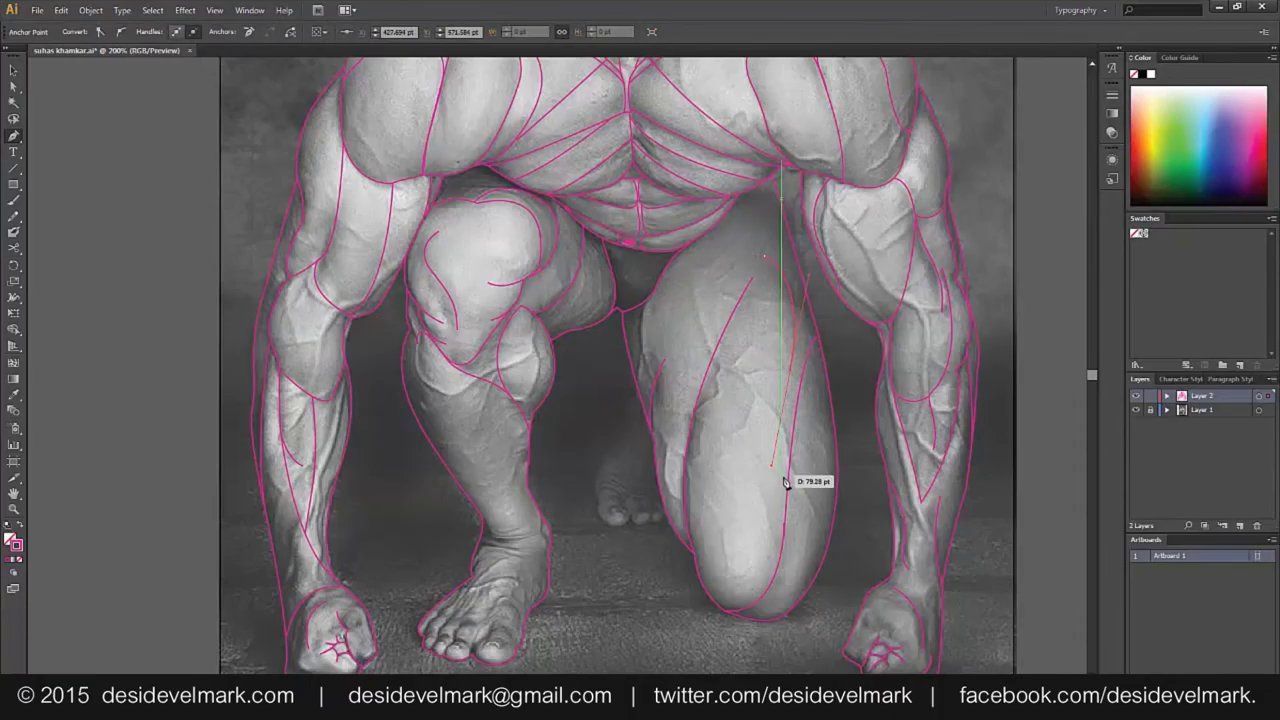
{"action": "left_click", "coordinate": [640, 567], "text": "ctrl"}
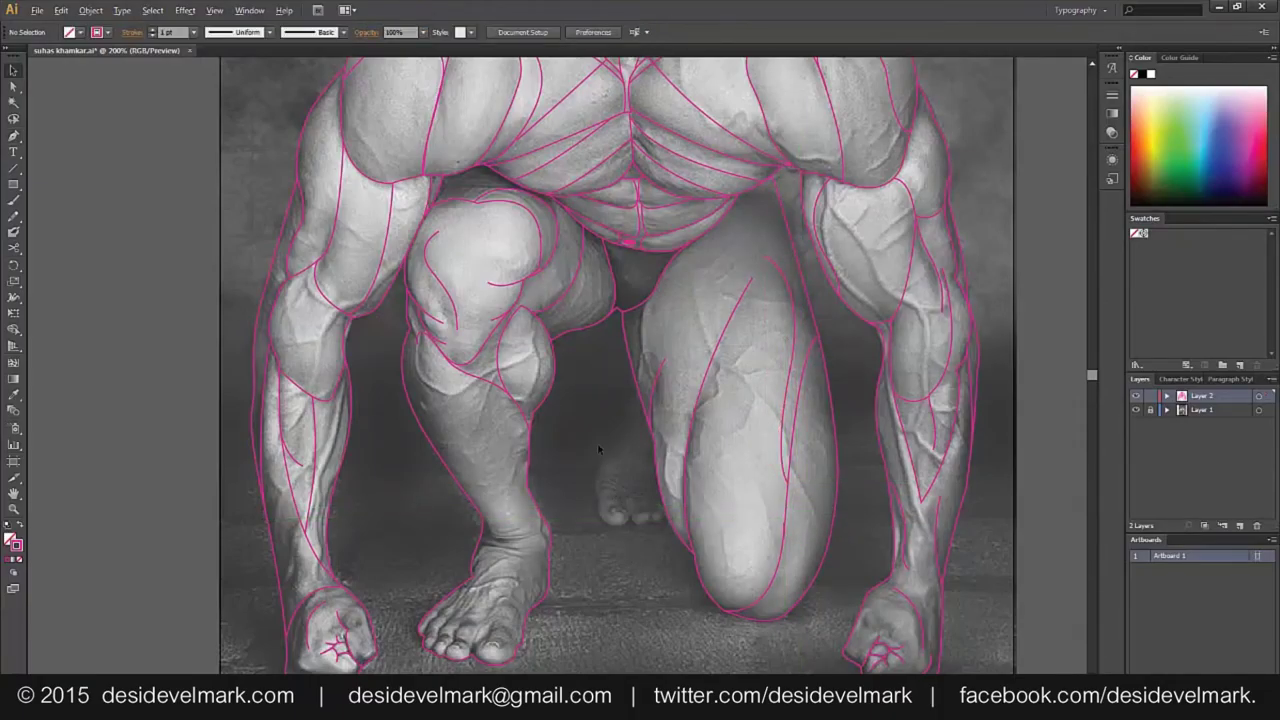
Draw a line from the groin down the knee's left edge, then start one toward the rear foot
{"action": "left_click_drag", "start_coordinate": [628, 243], "coordinate": [701, 307]}
{"action": "left_click", "coordinate": [658, 362]}
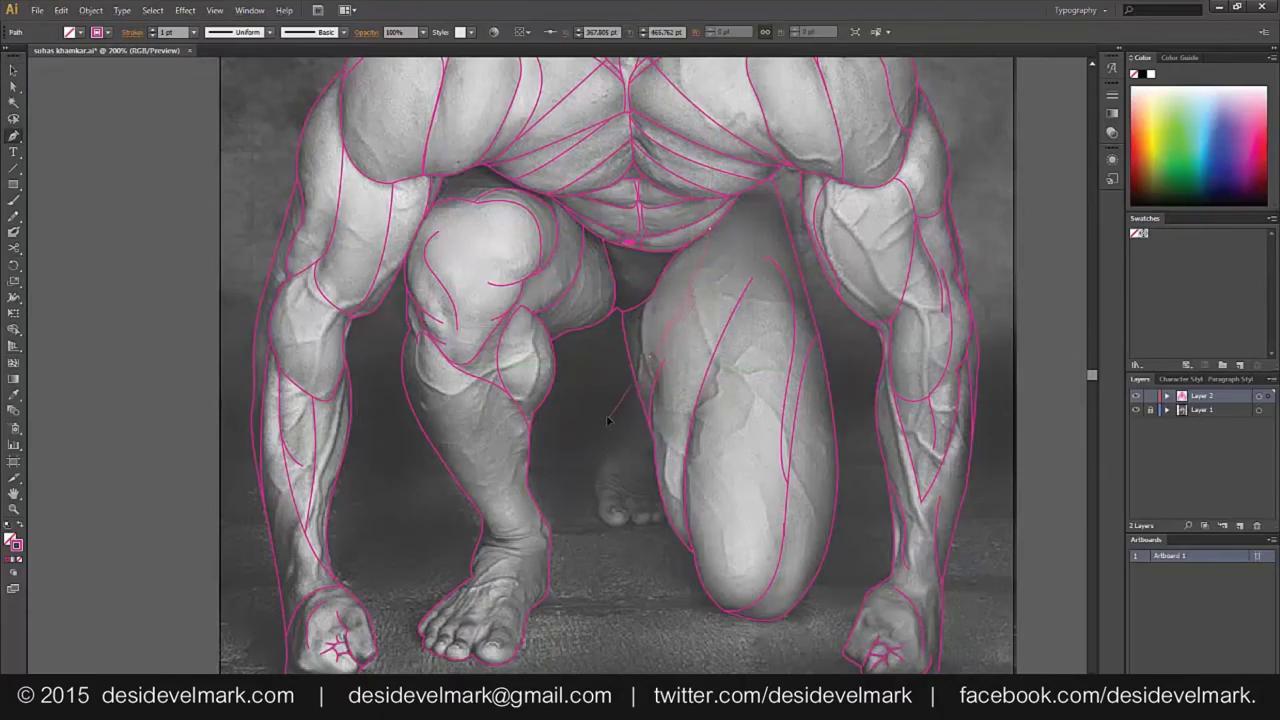
{"action": "left_click", "coordinate": [664, 428]}
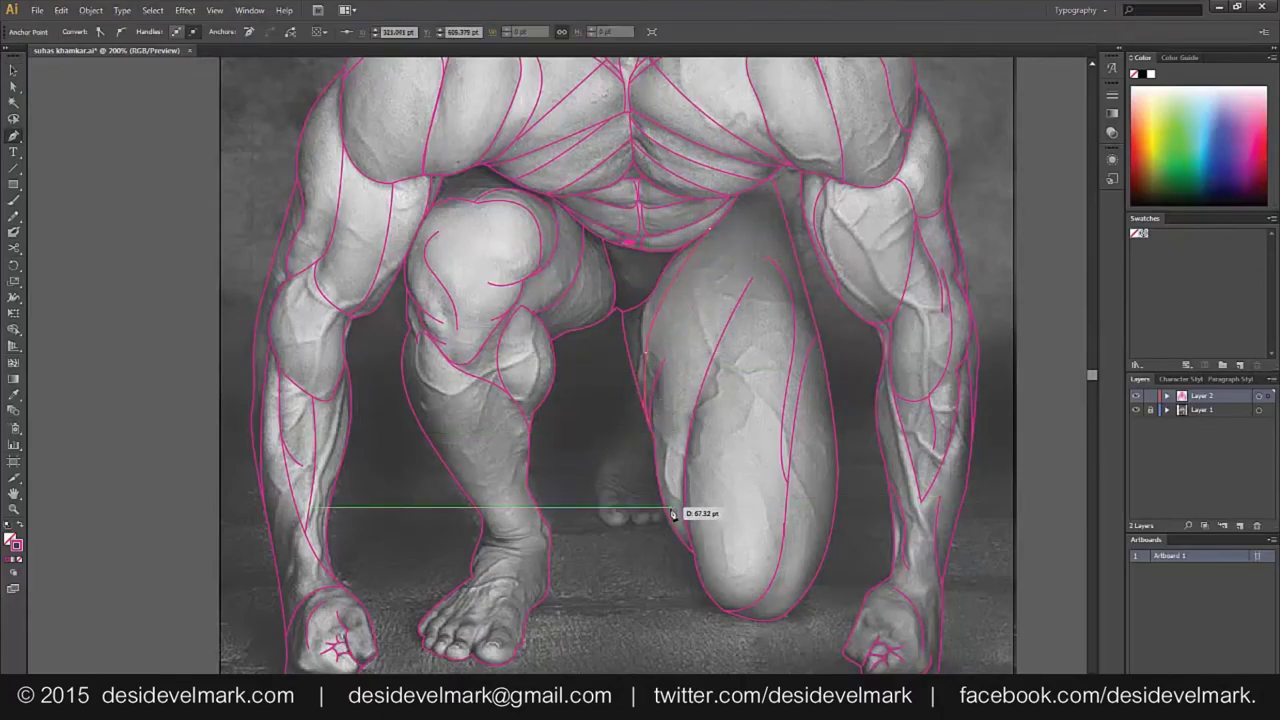
{"action": "left_click", "coordinate": [612, 474], "text": "ctrl"}
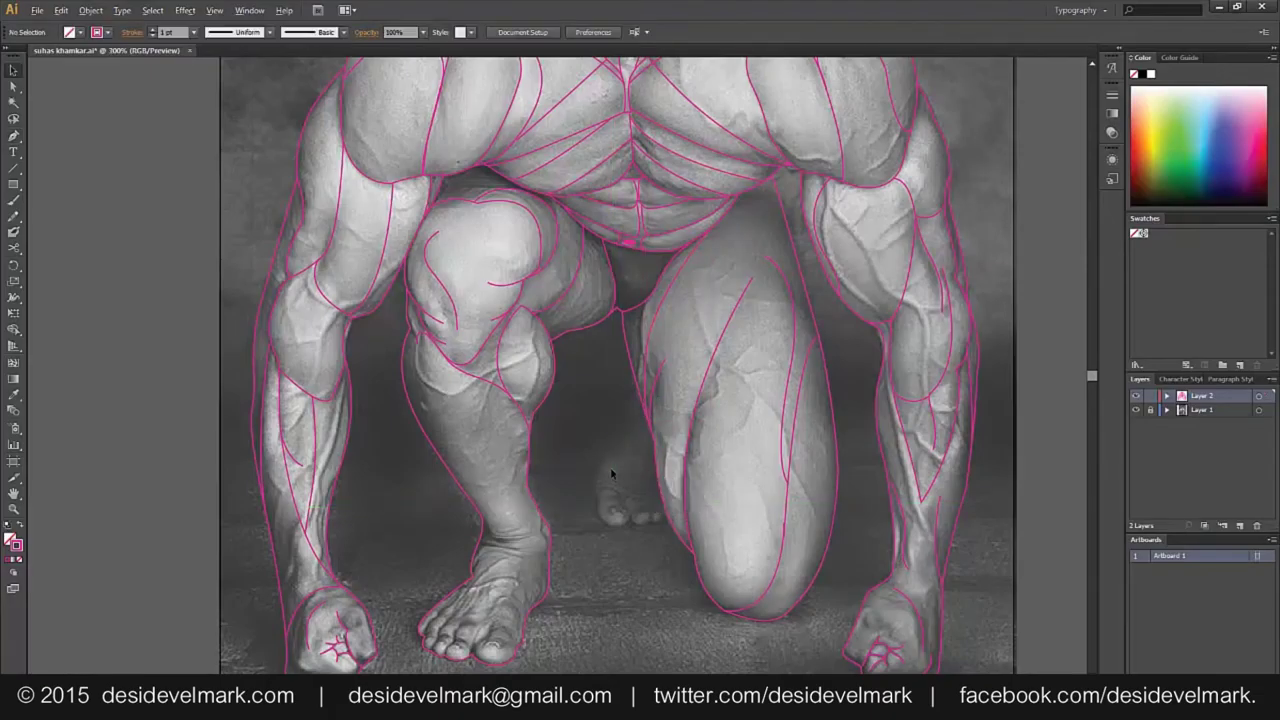
{"action": "key", "text": "ctrl+plus"}
{"action": "left_click", "coordinate": [663, 300]}
Extend the line down to the rear foot and curve its outline around the toe tips
{"action": "left_click", "coordinate": [655, 369]}
{"action": "left_click", "coordinate": [655, 424]}
{"action": "left_click_drag", "start_coordinate": [657, 427], "coordinate": [649, 407]}
{"action": "left_click", "coordinate": [598, 445]}
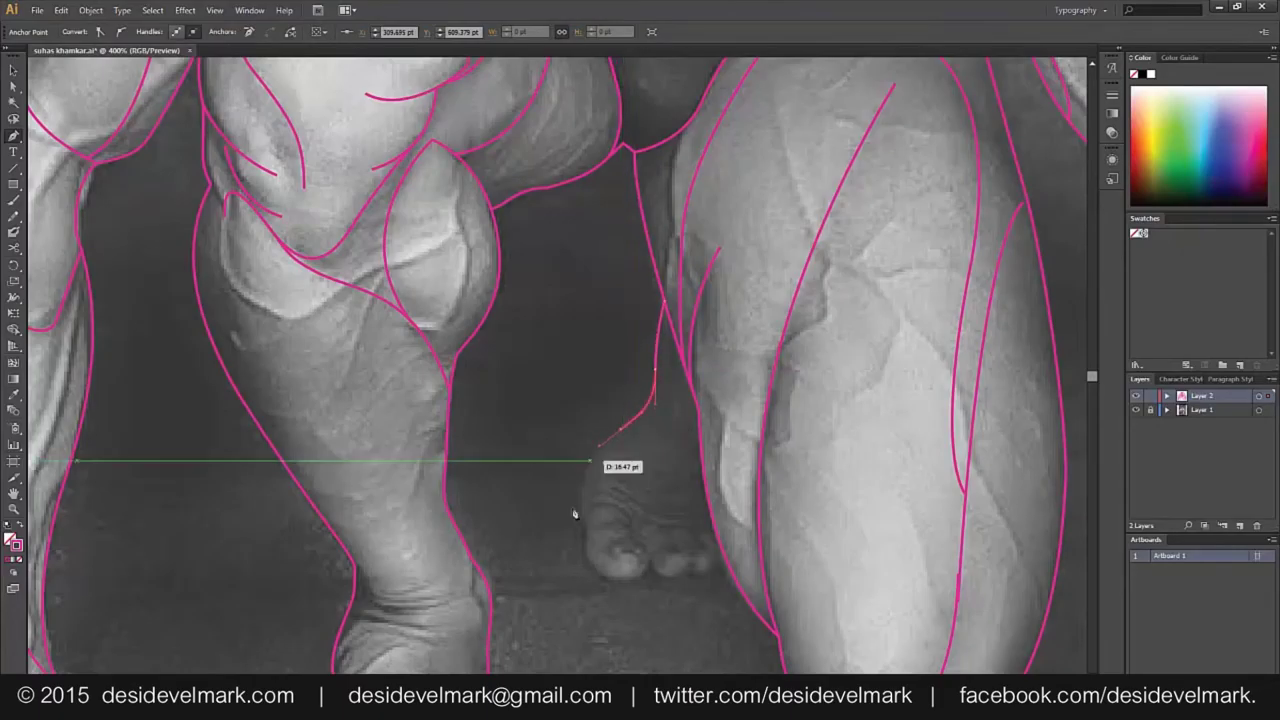
{"action": "left_click", "coordinate": [582, 510]}
{"action": "left_click", "coordinate": [586, 555]}
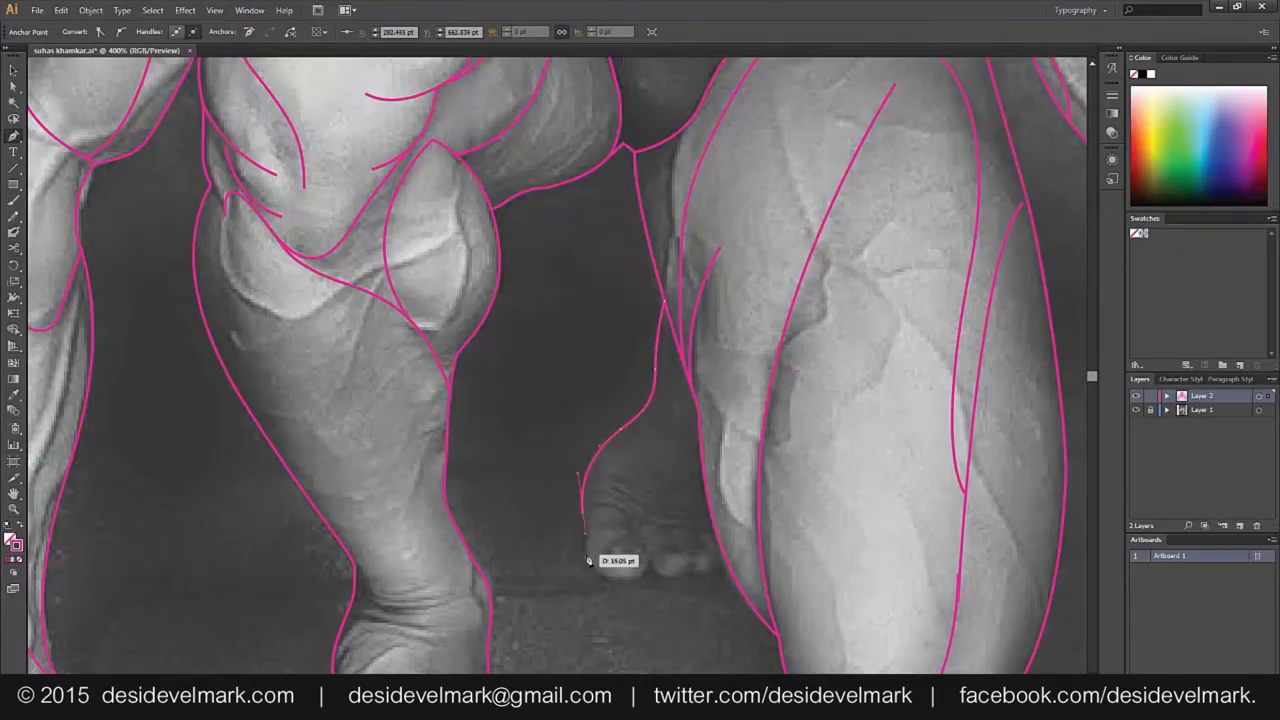
{"action": "mouse_move", "coordinate": [634, 578]}
{"action": "left_mouse_down"}
{"action": "mouse_move", "coordinate": [656, 571]}
{"action": "mouse_move", "coordinate": [677, 511]}
{"action": "left_mouse_up"}
{"action": "key", "text": "ctrl+z"}
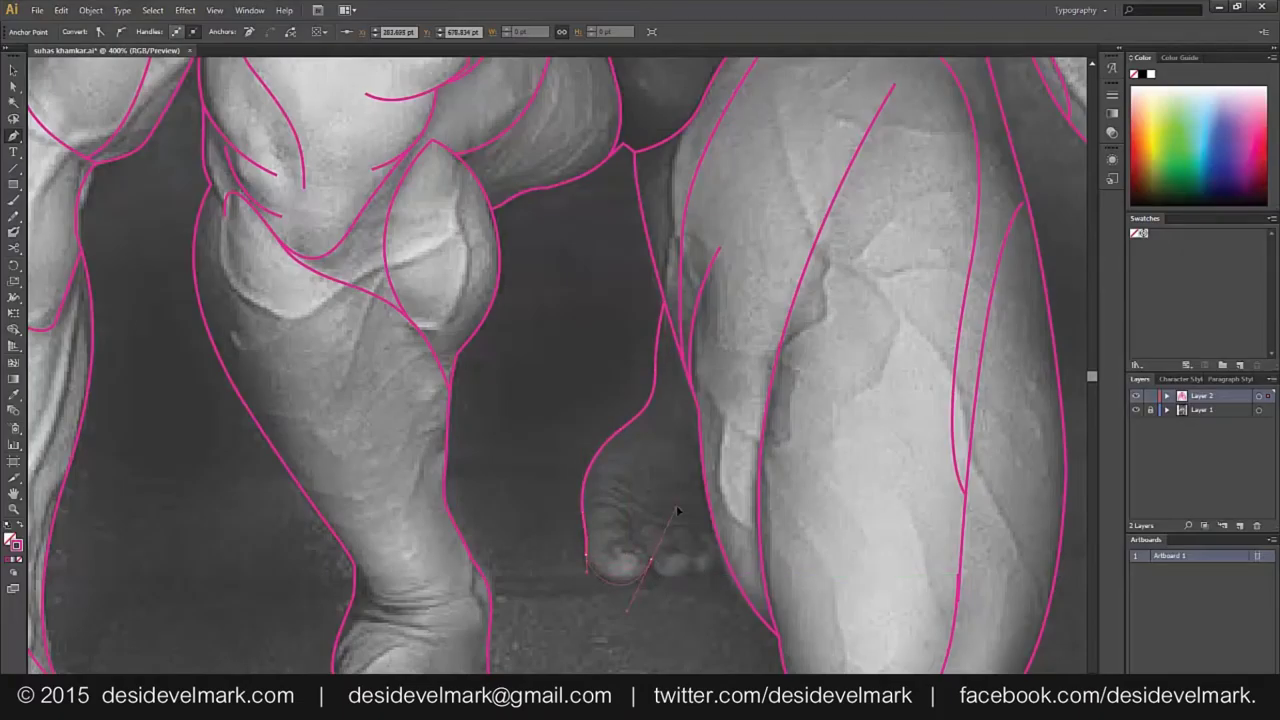
{"action": "left_click_drag", "start_coordinate": [692, 574], "coordinate": [720, 563]}
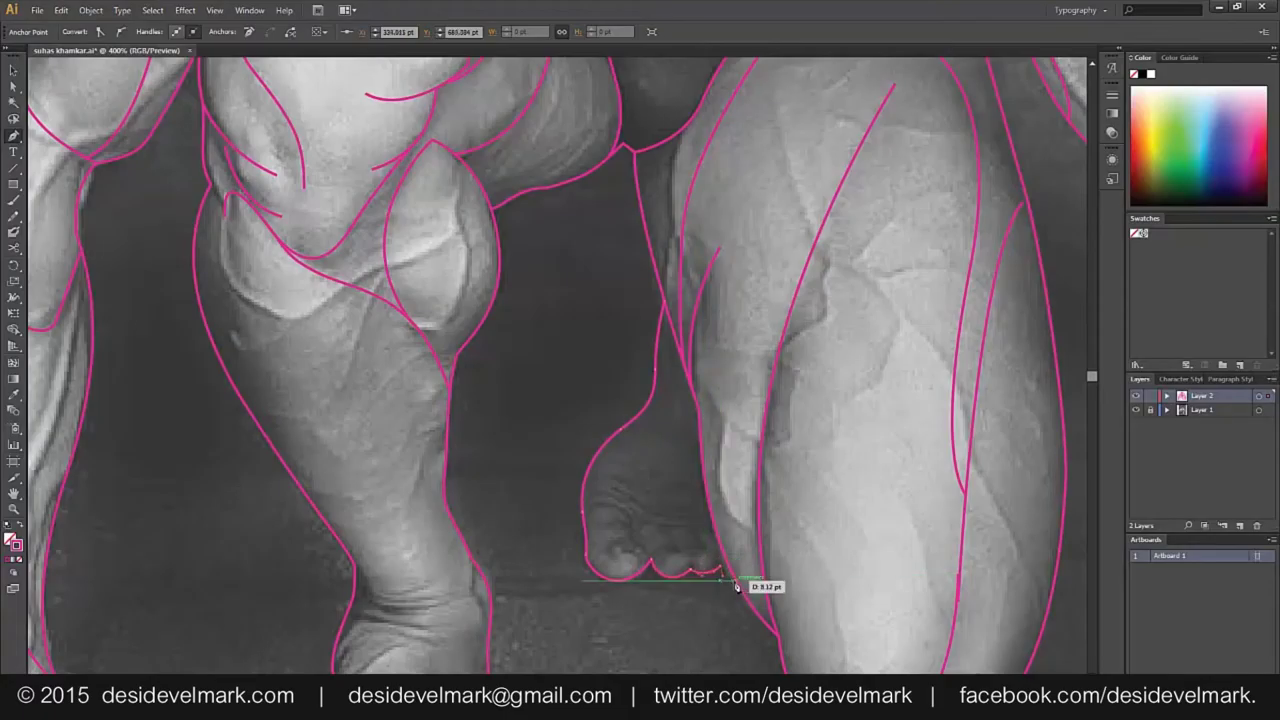
{"action": "left_click", "coordinate": [684, 635], "text": "ctrl"}
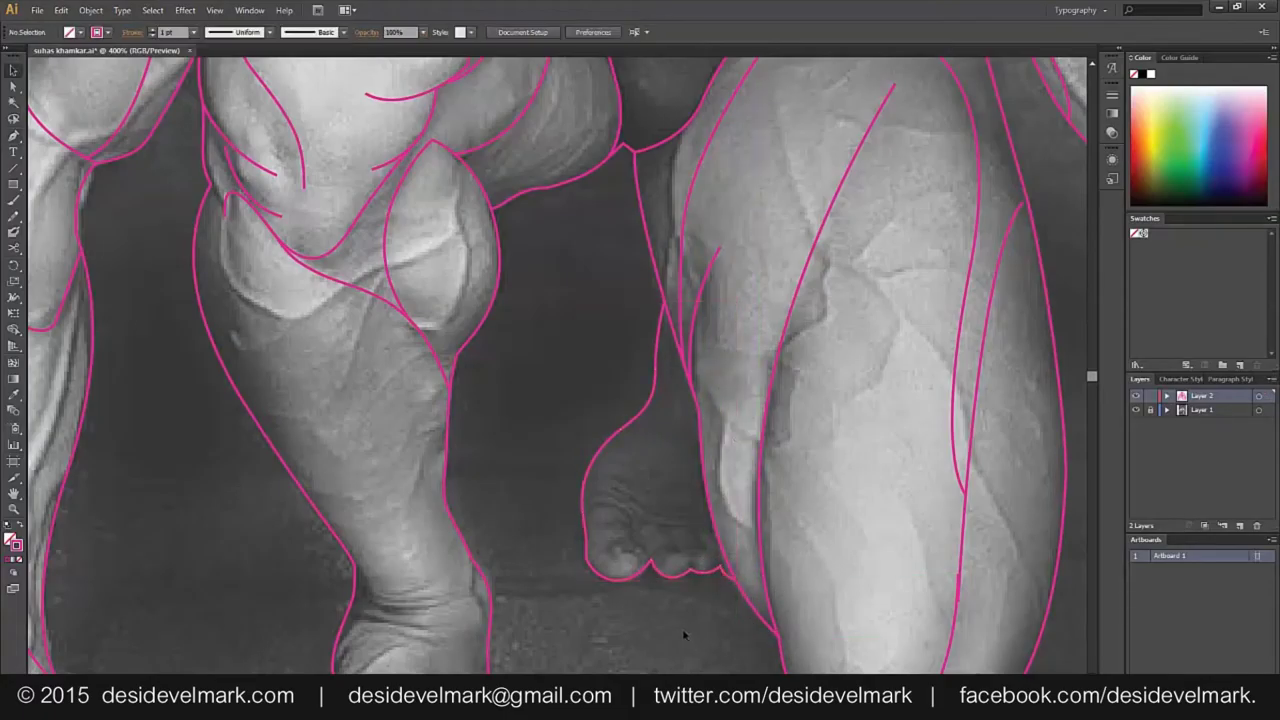
Draw the first short toe lines separating the rear foot's toes
{"action": "key", "text": "p"}
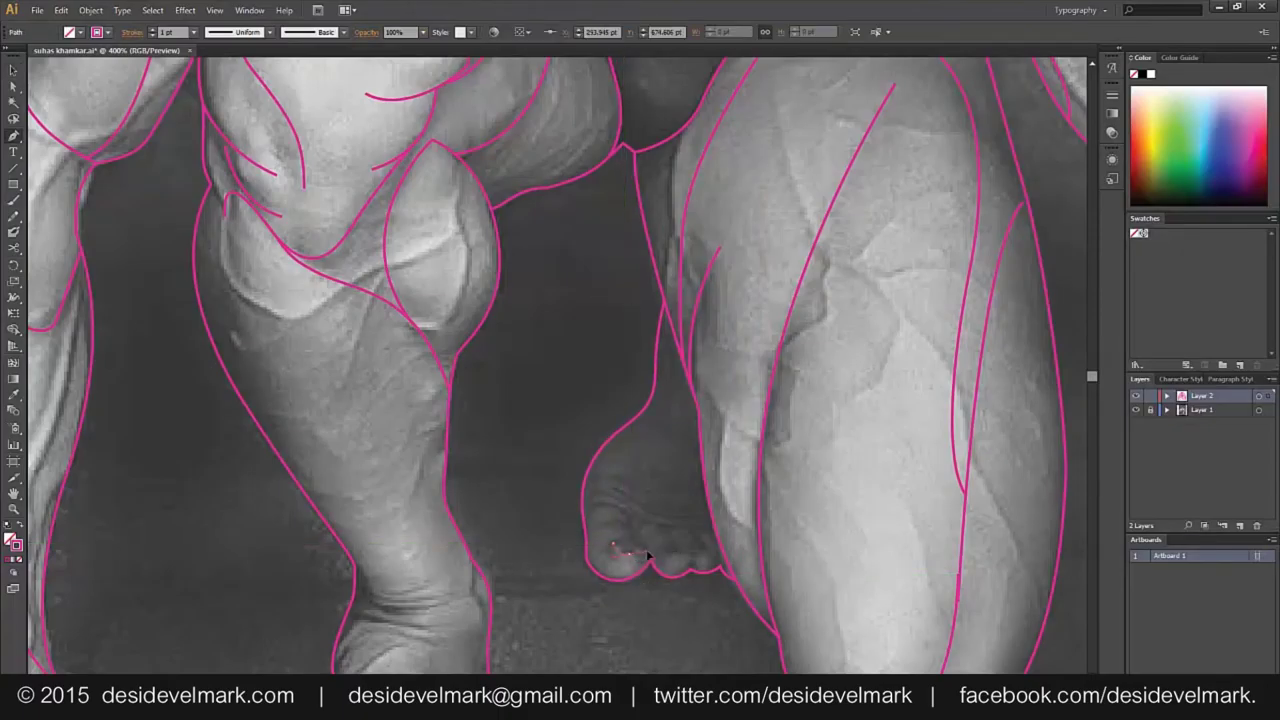
{"action": "left_click", "coordinate": [652, 558], "text": "ctrl"}
{"action": "left_click", "coordinate": [666, 559]}
{"action": "left_click", "coordinate": [709, 566]}
{"action": "left_click", "coordinate": [663, 645], "text": "ctrl"}
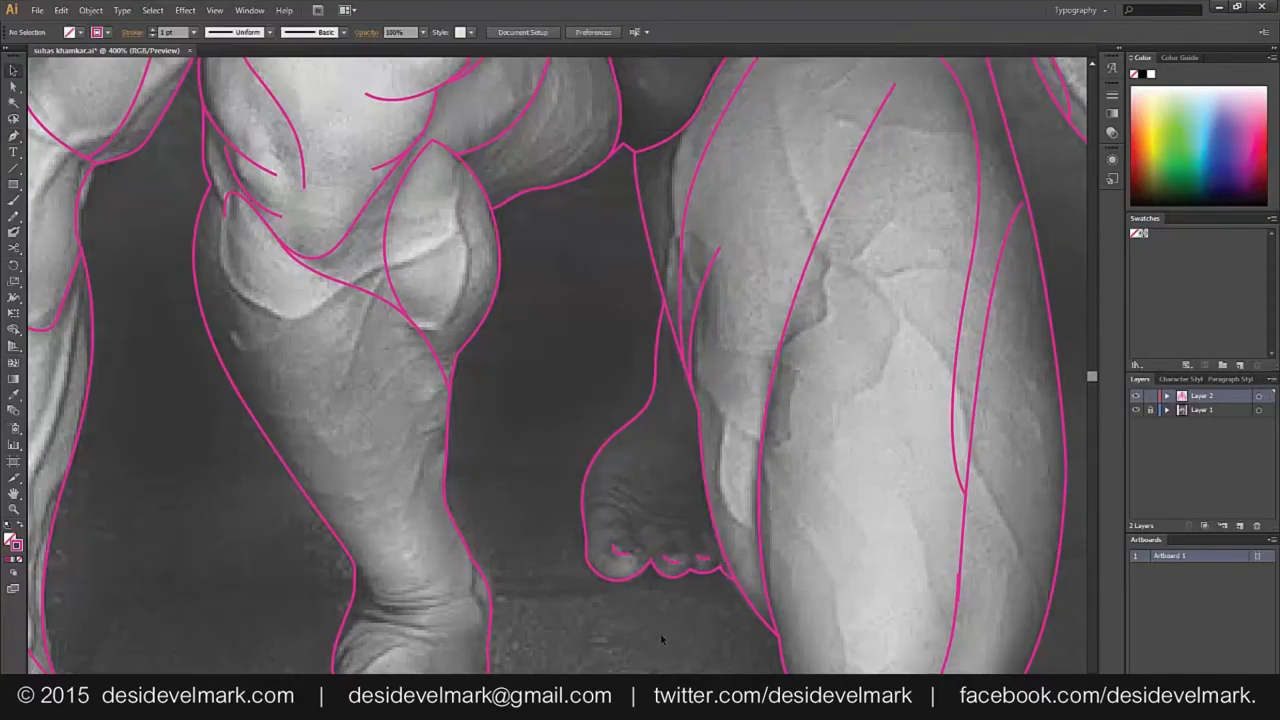
{"action": "left_click", "coordinate": [633, 545]}
{"action": "left_click_drag", "start_coordinate": [645, 488], "coordinate": [640, 556]}
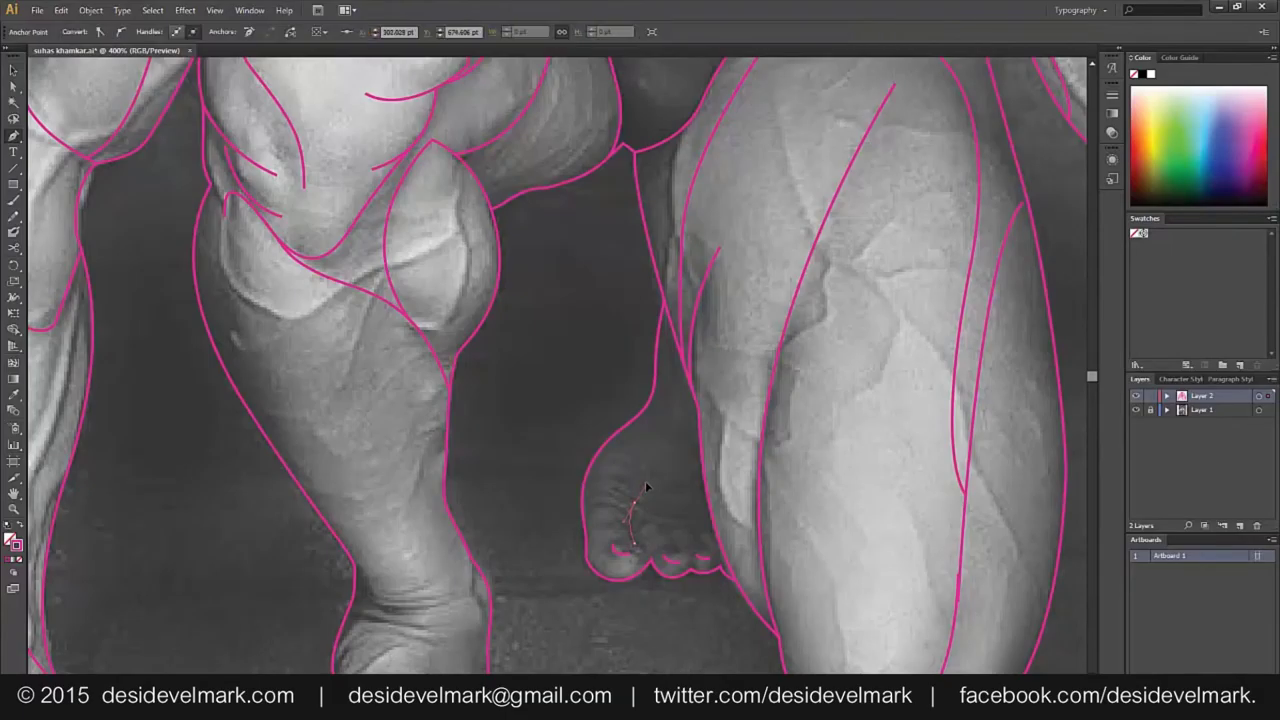
{"action": "left_click", "coordinate": [663, 630], "text": "ctrl"}
Add the remaining curved toe strokes on the back foot and deselect
{"action": "left_click", "coordinate": [684, 562]}
{"action": "left_click_drag", "start_coordinate": [671, 508], "coordinate": [698, 508]}
{"action": "left_click", "coordinate": [705, 540], "text": "ctrl"}
{"action": "left_click", "coordinate": [720, 577]}
{"action": "left_click", "coordinate": [596, 642], "text": "ctrl"}
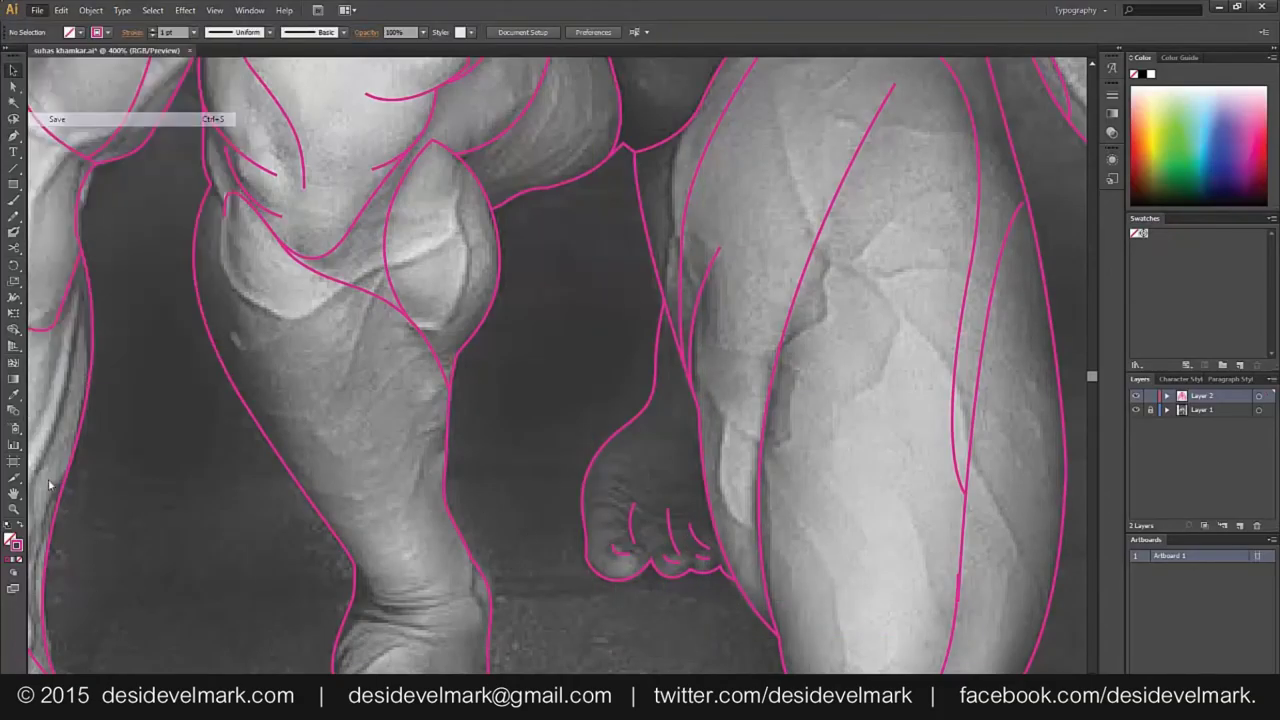
{"action": "key", "text": "ctrl+0"}
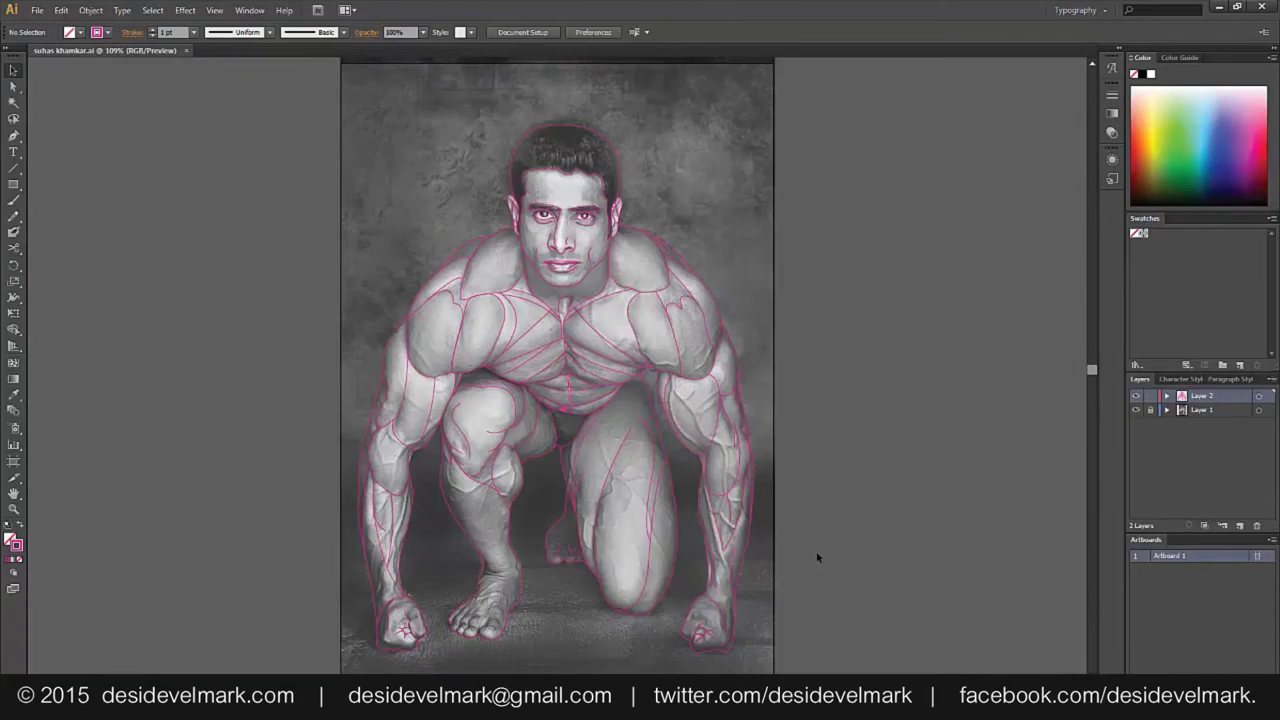
{"action": "left_click", "coordinate": [1135, 410]}
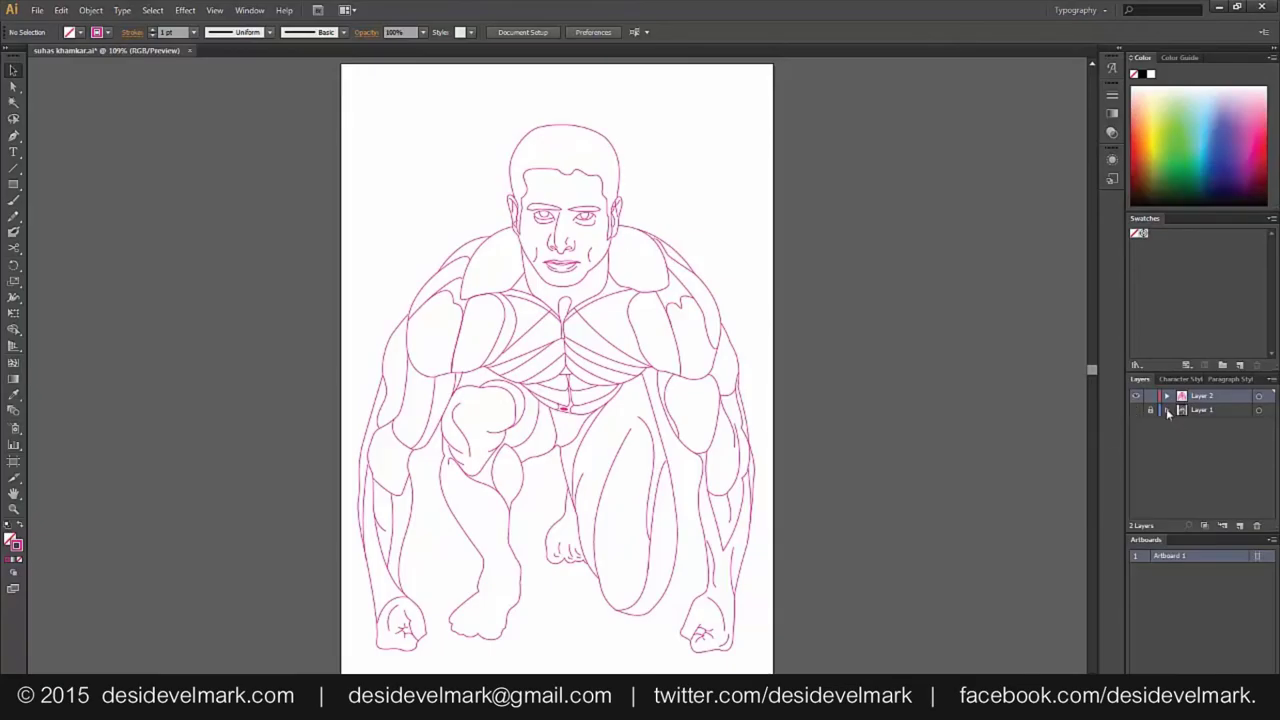
{"action": "left_click", "coordinate": [1135, 410]}
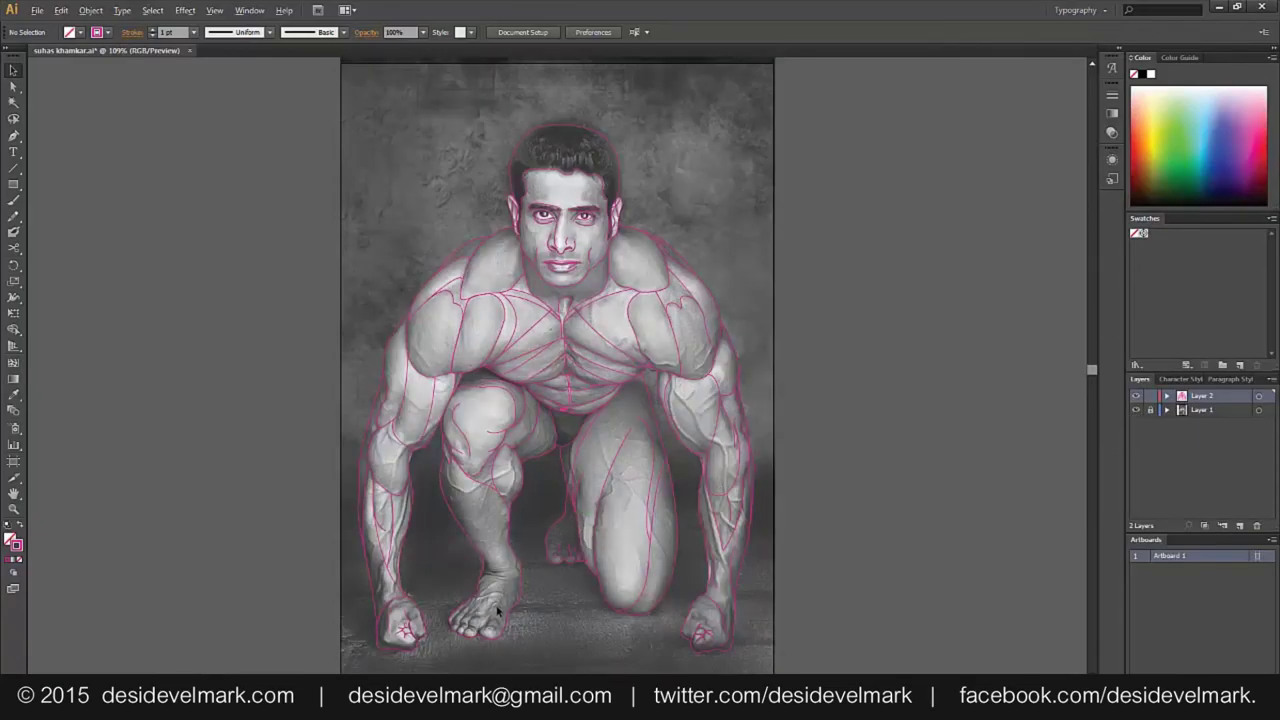
Zoom in on the feet and draw a curved pink stroke between the front foot's toes
{"action": "scroll", "coordinate": [497, 610], "scroll_direction": "up", "scroll_amount": 2}
{"action": "scroll", "coordinate": [499, 520], "scroll_direction": "up", "scroll_amount": 2}
{"action": "scroll", "coordinate": [500, 421], "scroll_direction": "up", "scroll_amount": 3}
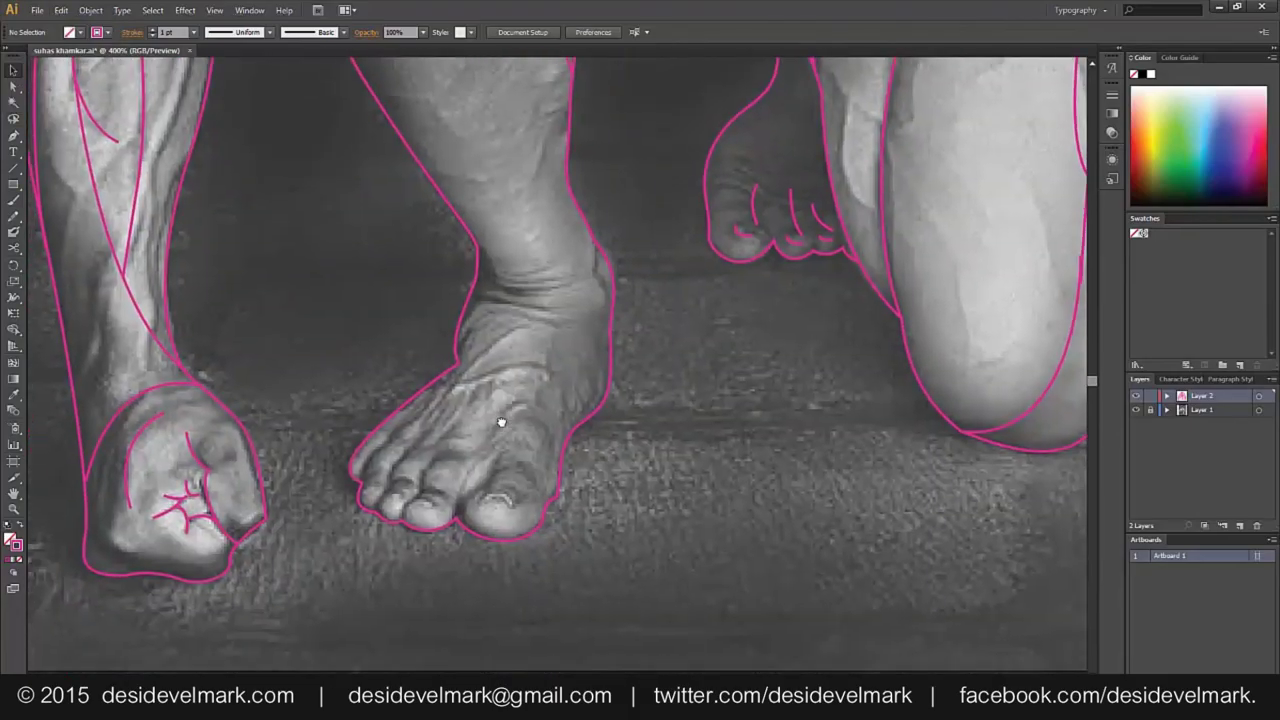
{"action": "left_click", "coordinate": [390, 441]}
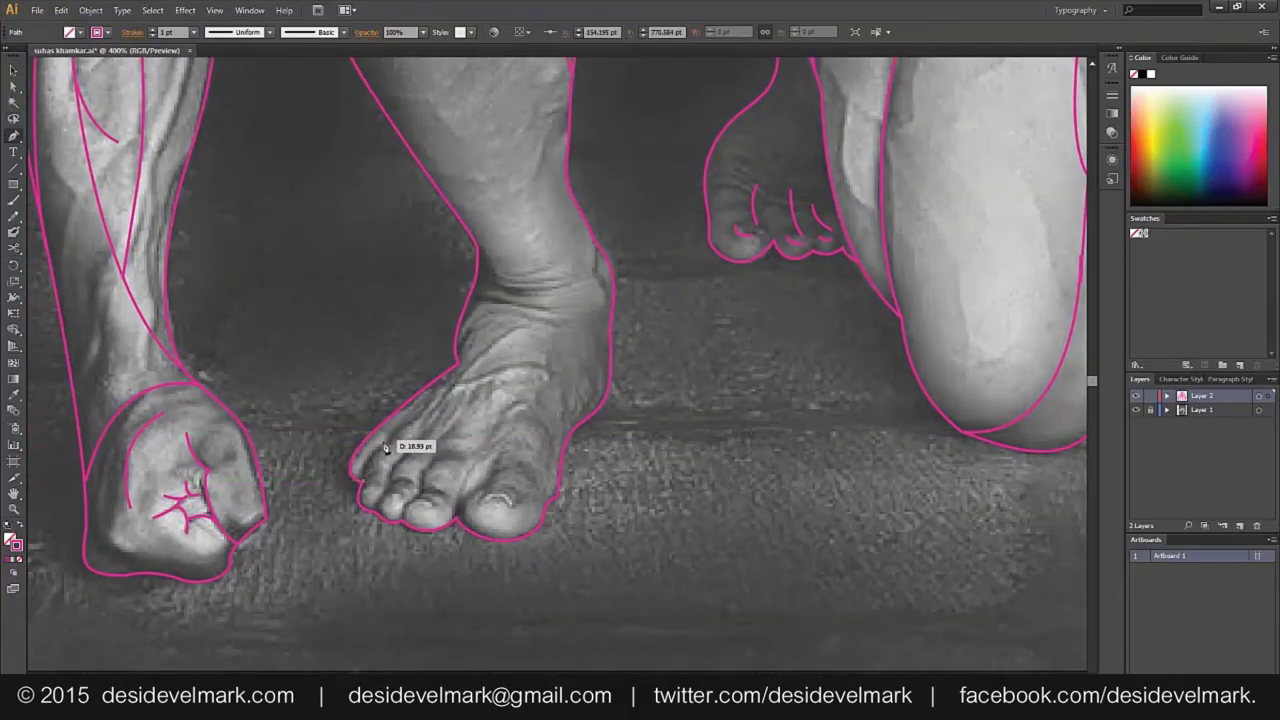
{"action": "left_click_drag", "start_coordinate": [418, 414], "coordinate": [470, 424]}
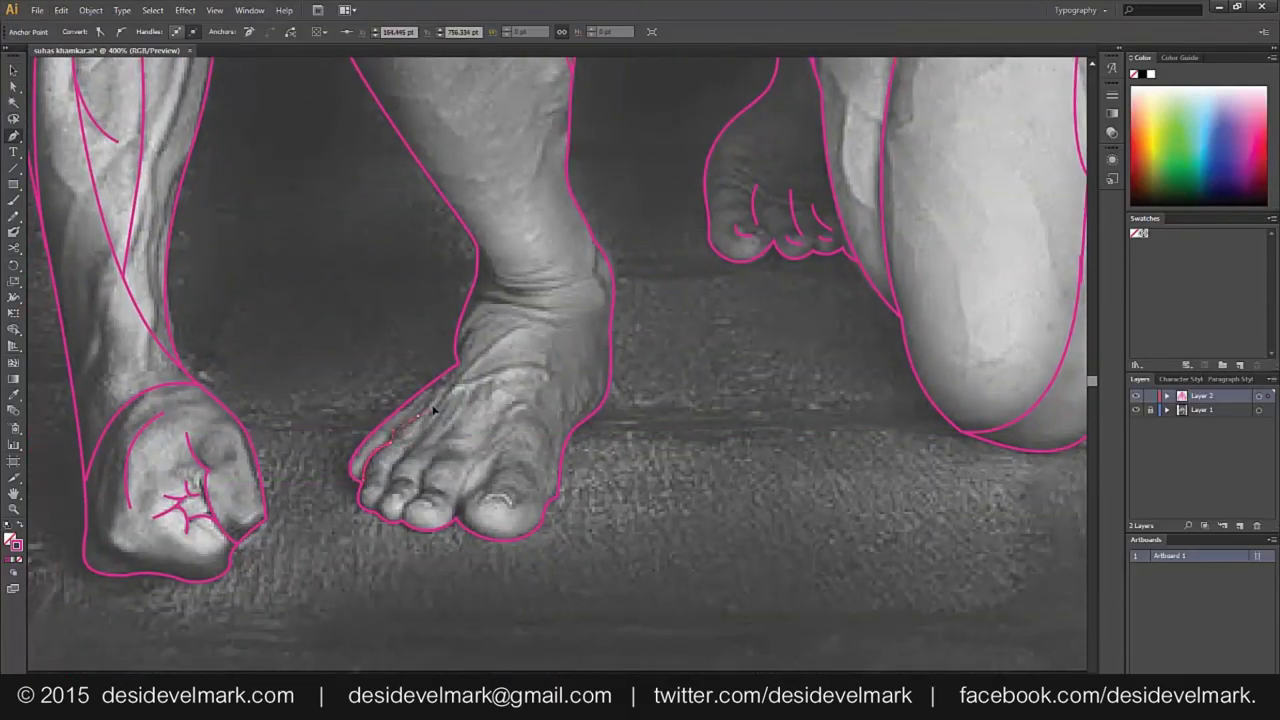
{"action": "left_click_drag", "start_coordinate": [383, 483], "coordinate": [407, 481]}
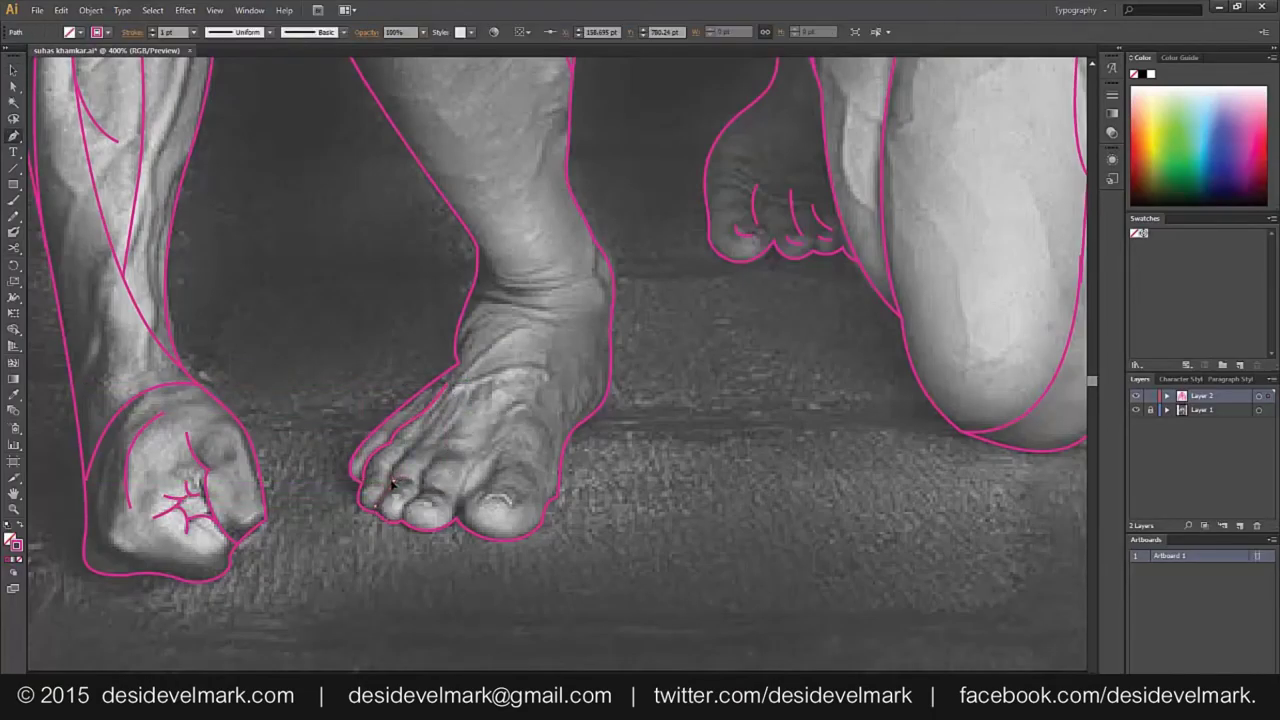
{"action": "left_click_drag", "start_coordinate": [391, 480], "coordinate": [485, 382]}
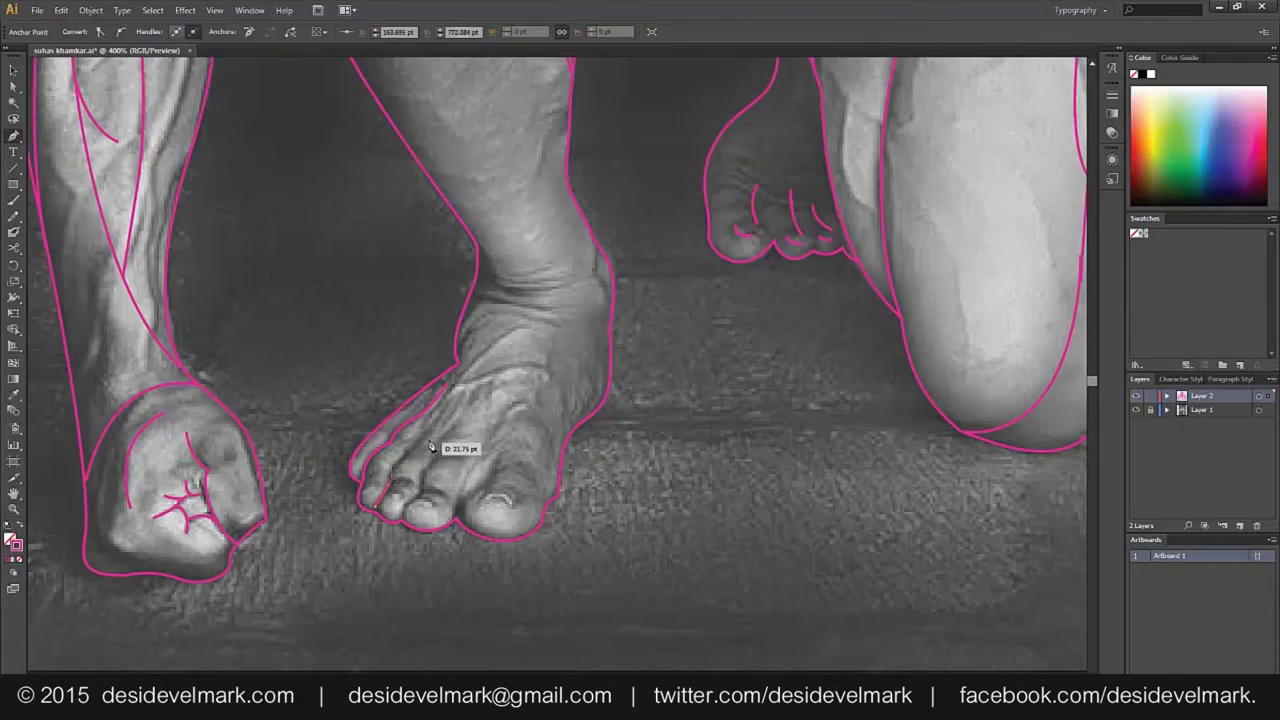
{"action": "left_click", "coordinate": [431, 493], "text": "ctrl"}
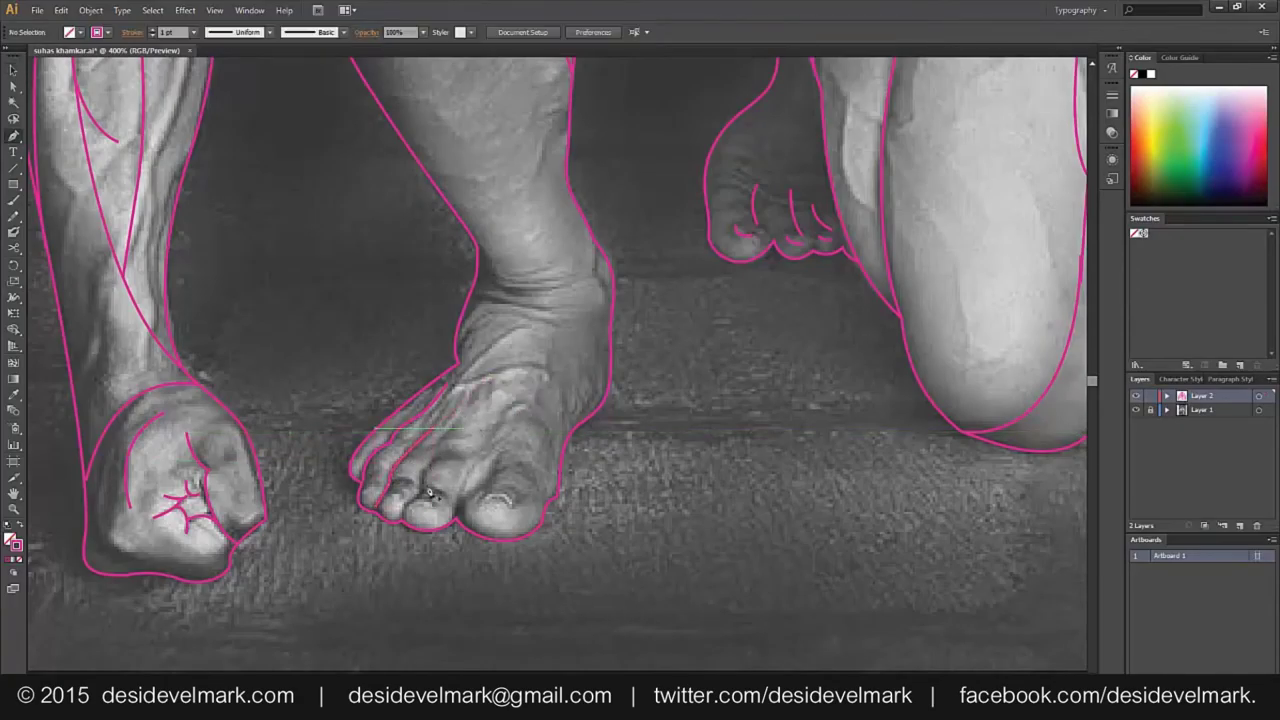
Trace curved outlines around the neighbouring toes, including the second toe
{"action": "left_click", "coordinate": [377, 514]}
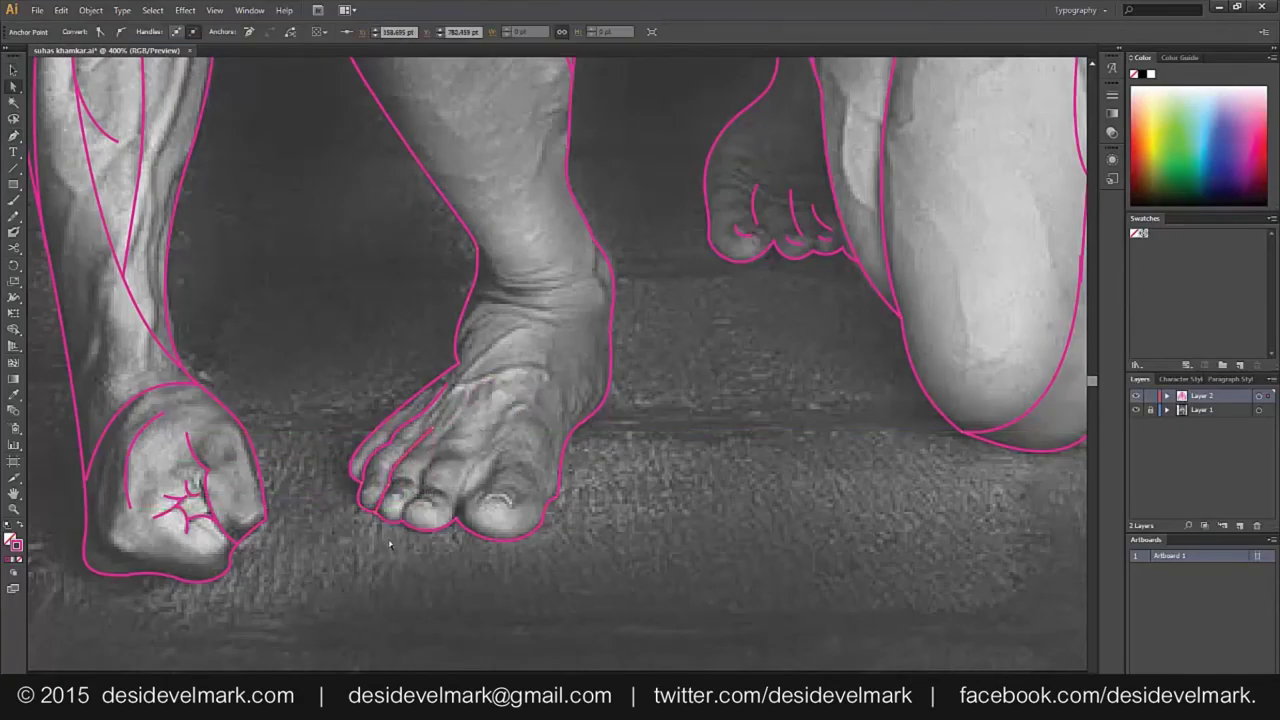
{"action": "left_click", "coordinate": [401, 533], "text": "ctrl"}
{"action": "left_click_drag", "start_coordinate": [462, 521], "coordinate": [485, 520]}
{"action": "left_click", "coordinate": [430, 558], "text": "ctrl"}
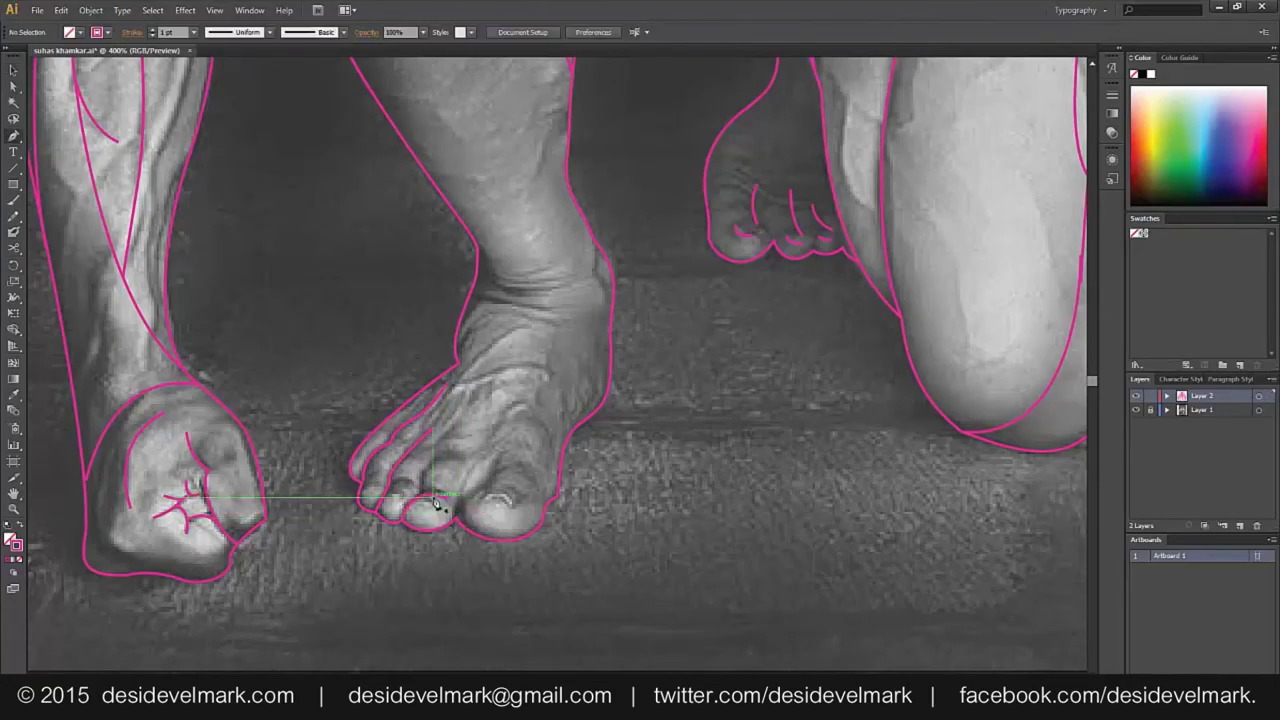
{"action": "left_click", "coordinate": [416, 461]}
{"action": "left_click_drag", "start_coordinate": [420, 497], "coordinate": [441, 485]}
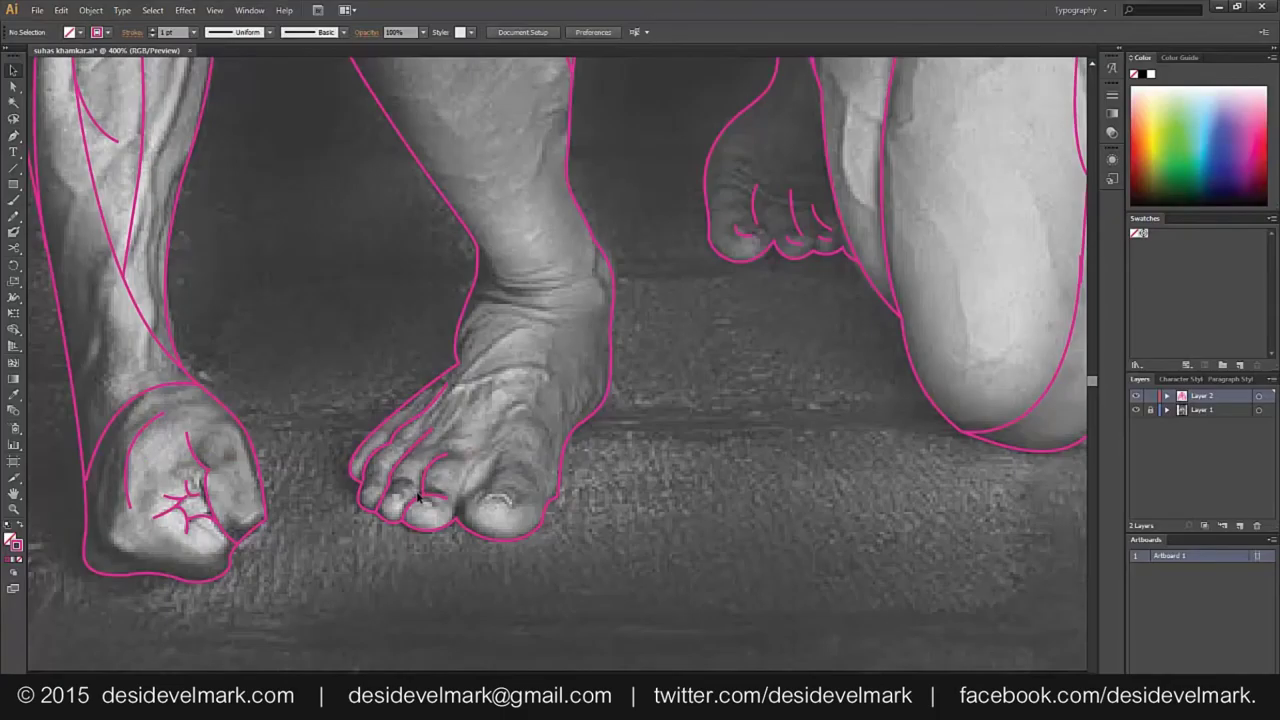
{"action": "left_click", "coordinate": [490, 449], "text": "ctrl"}
Curve a line over the big toe and outline the big toenail
{"action": "left_click", "coordinate": [457, 520]}
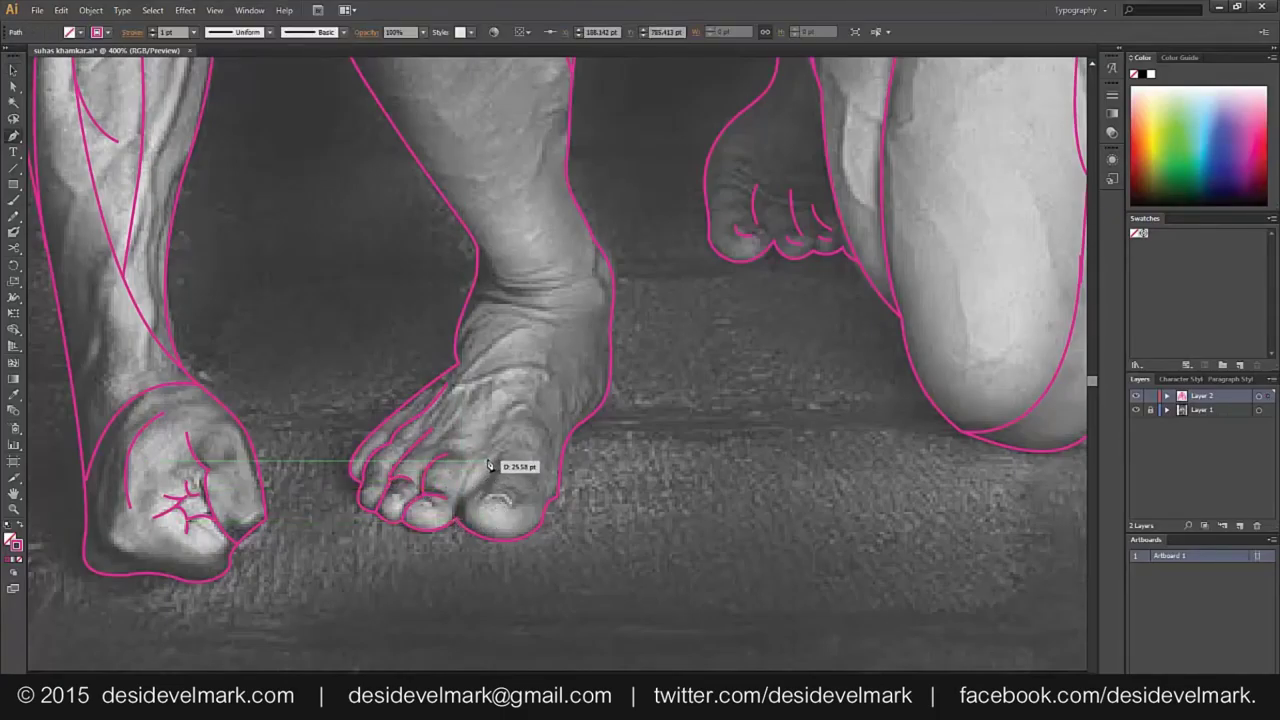
{"action": "left_click_drag", "start_coordinate": [515, 463], "coordinate": [533, 511]}
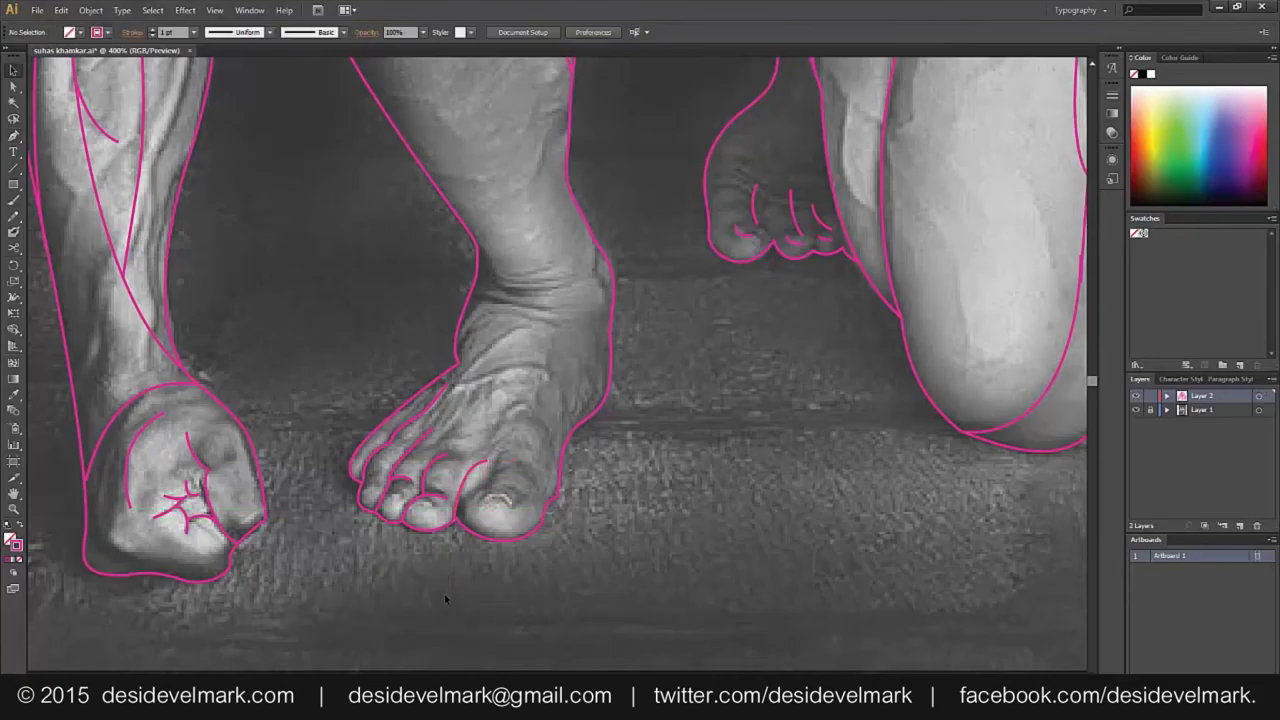
{"action": "left_click_drag", "start_coordinate": [514, 457], "coordinate": [480, 526]}
{"action": "left_click", "coordinate": [480, 526], "text": "ctrl"}
{"action": "left_click", "coordinate": [510, 466]}
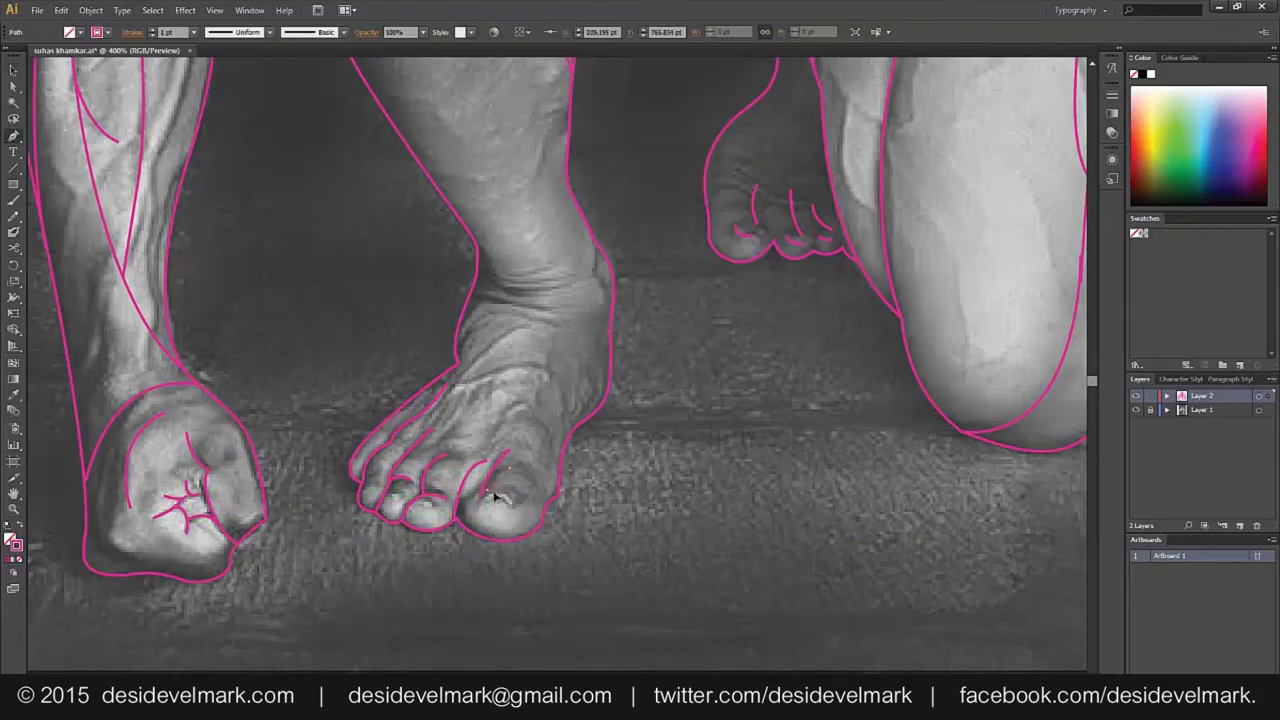
{"action": "left_click_drag", "start_coordinate": [473, 500], "coordinate": [472, 553]}
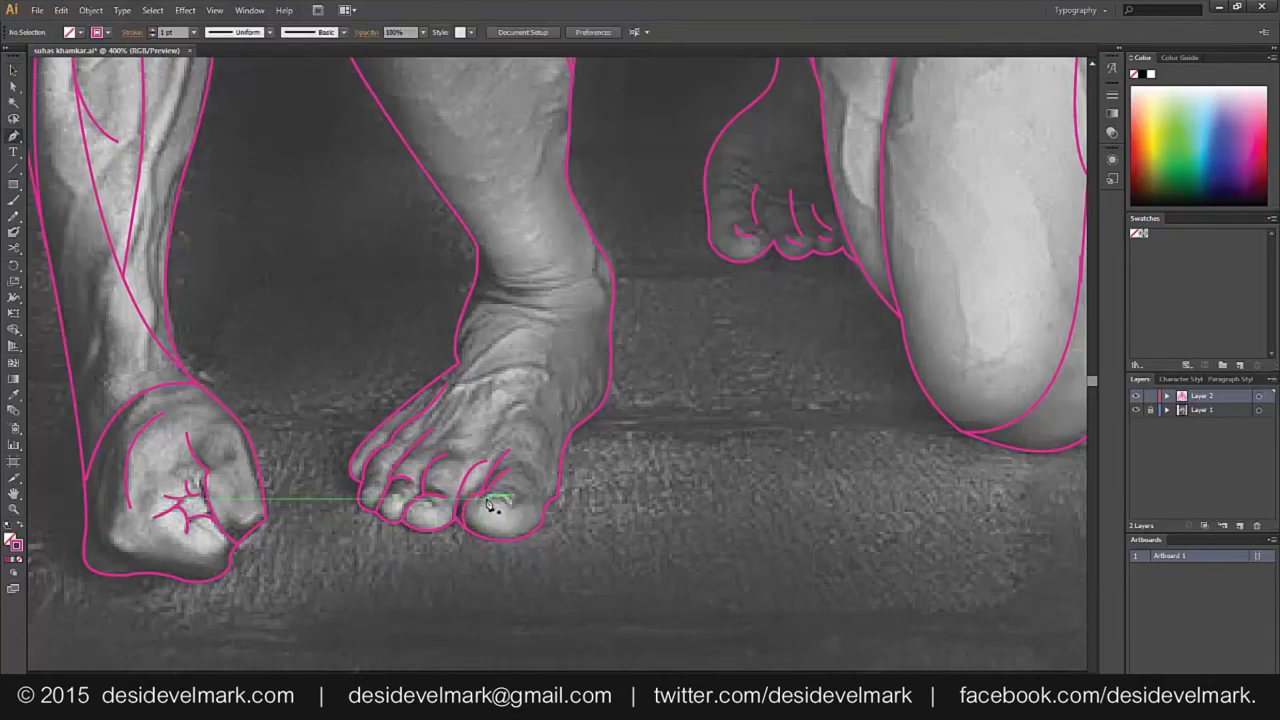
{"action": "left_click", "coordinate": [491, 508]}
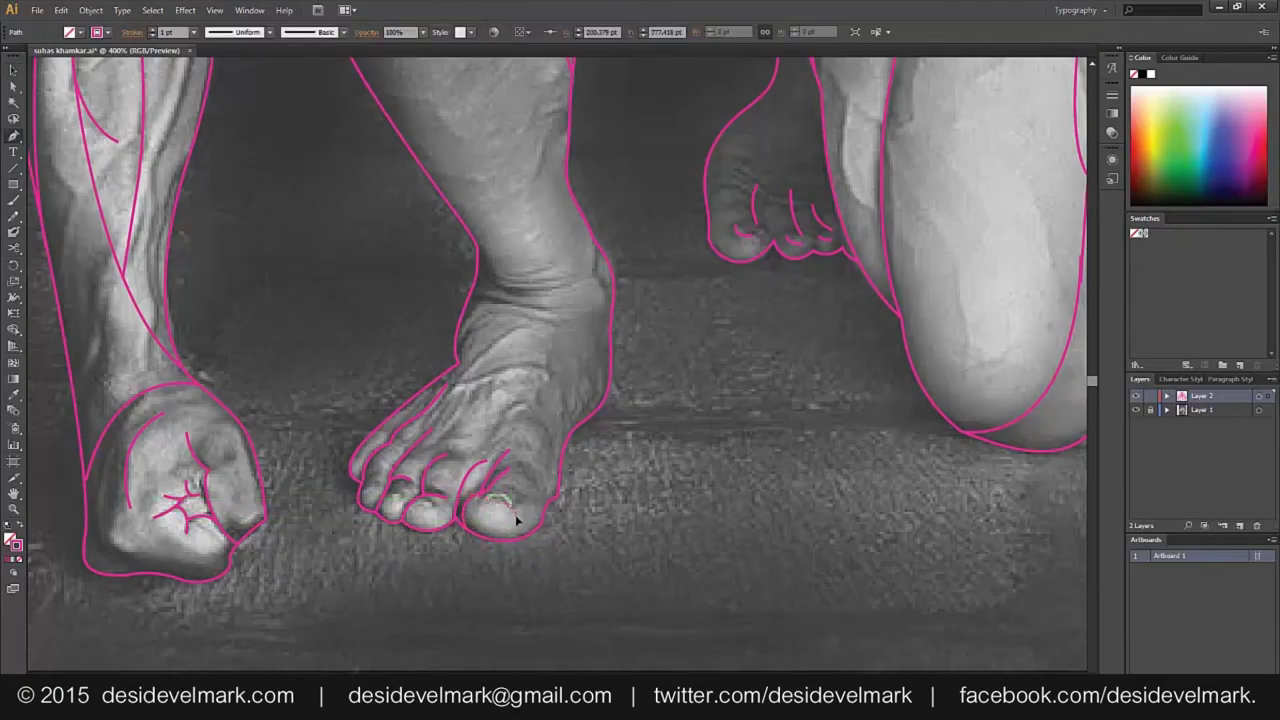
{"action": "left_click", "coordinate": [588, 541], "text": "ctrl"}
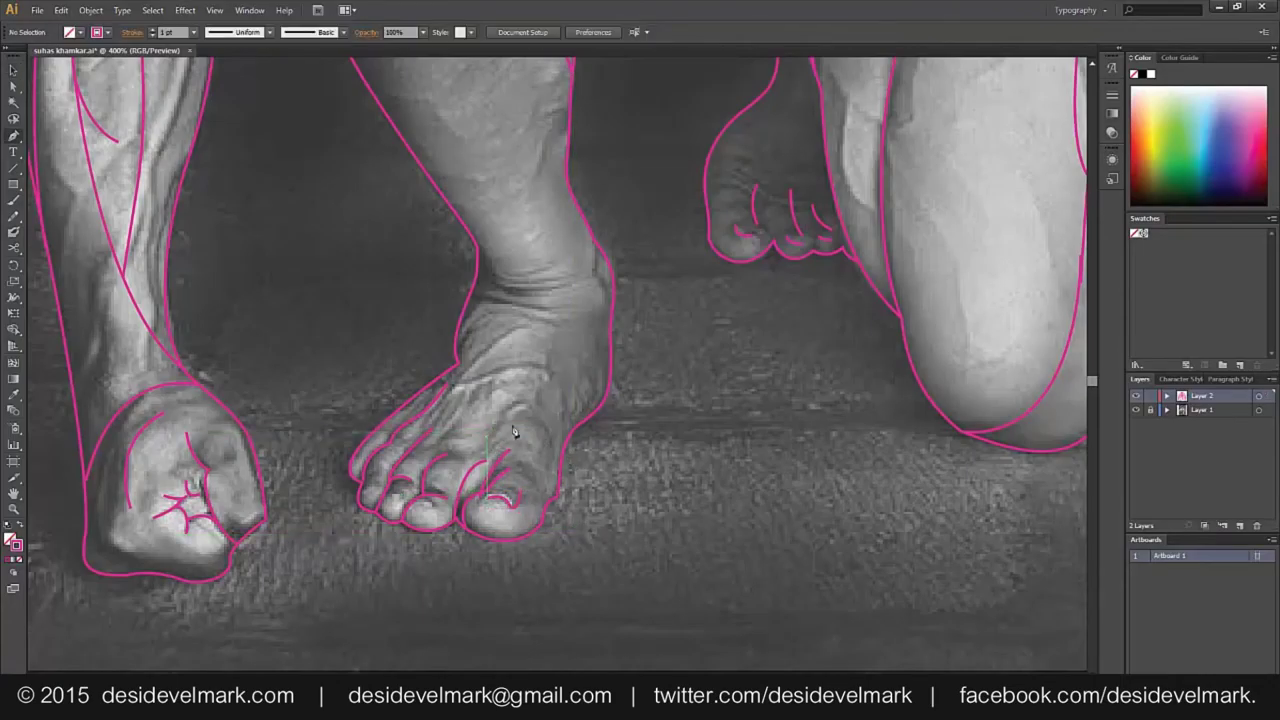
{"action": "left_click", "coordinate": [513, 432]}
Finish the big toe stroke, then draw curved and straight lines along the shin
{"action": "left_click", "coordinate": [575, 510], "text": "ctrl"}
{"action": "scroll", "coordinate": [600, 430], "scroll_direction": "up", "scroll_amount": 2}
{"action": "left_click_drag", "start_coordinate": [593, 346], "coordinate": [607, 480]}
{"action": "left_click", "coordinate": [659, 465], "text": "ctrl"}
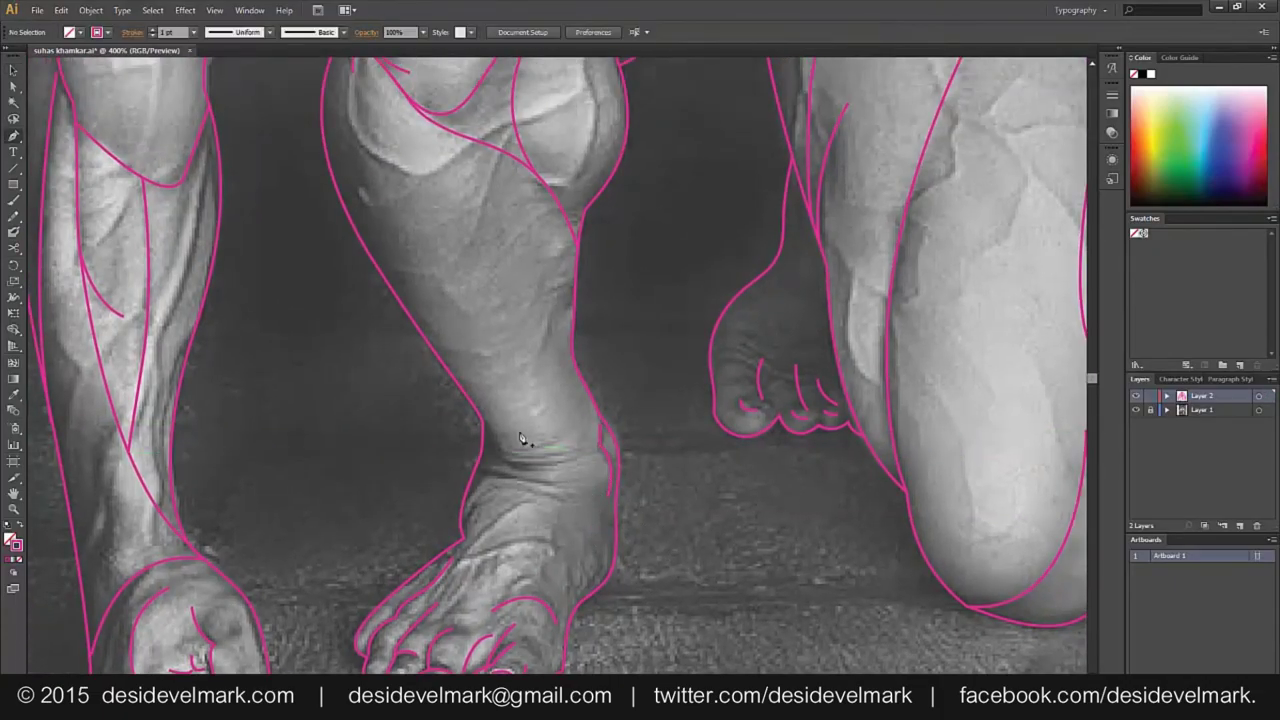
{"action": "left_click", "coordinate": [483, 420]}
{"action": "left_click", "coordinate": [650, 447], "text": "ctrl"}
{"action": "left_click_drag", "start_coordinate": [603, 378], "coordinate": [628, 475]}
{"action": "left_click", "coordinate": [488, 243]}
{"action": "left_click", "coordinate": [622, 528]}
{"action": "left_click", "coordinate": [630, 442], "text": "ctrl"}
Draw a curved crease line across the front ankle
{"action": "key", "text": "ctrl+0"}
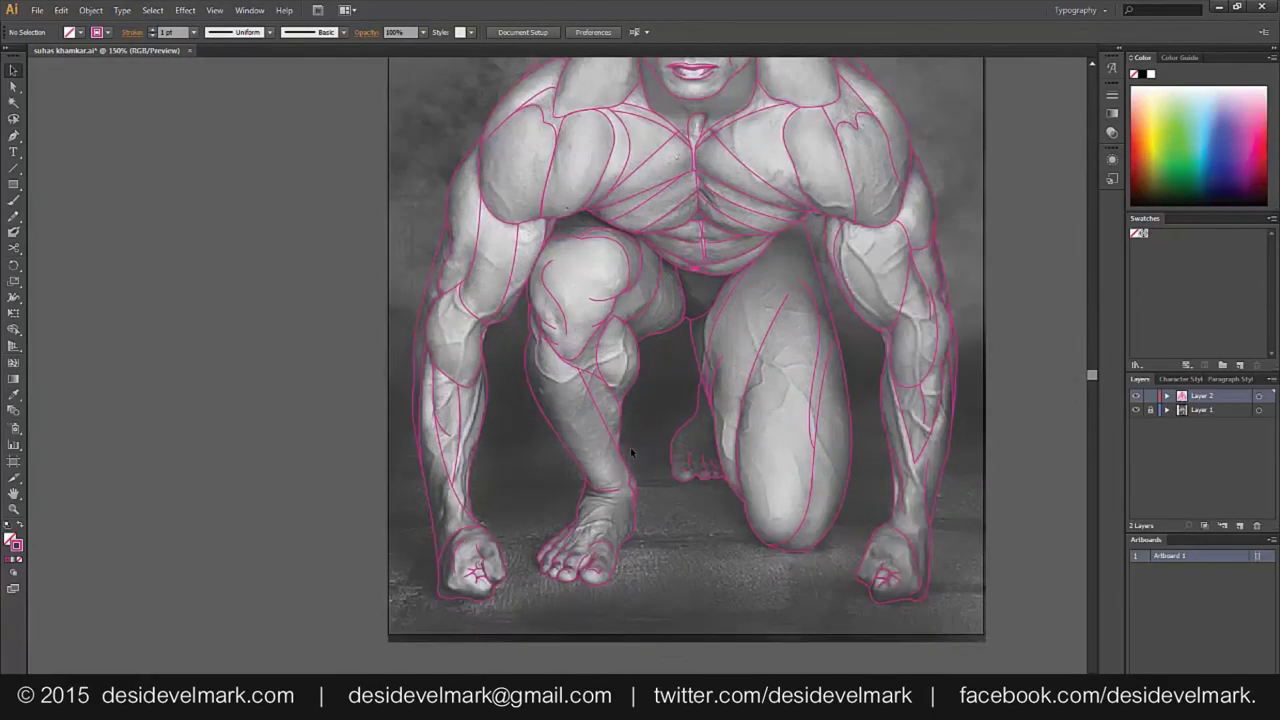
{"action": "scroll", "coordinate": [630, 447], "scroll_direction": "up", "scroll_amount": 1}
{"action": "key", "text": "p"}
{"action": "left_click", "coordinate": [566, 510]}
{"action": "left_click_drag", "start_coordinate": [636, 500], "coordinate": [650, 477]}
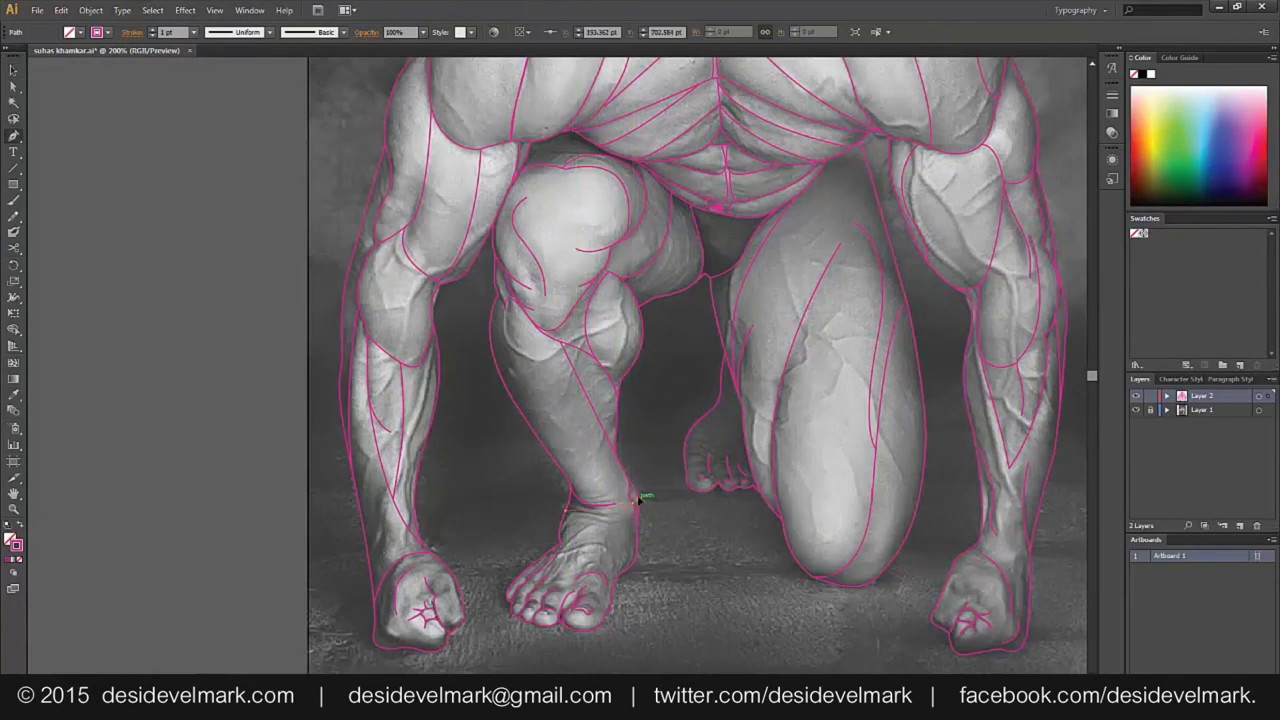
{"action": "key", "text": "Escape"}
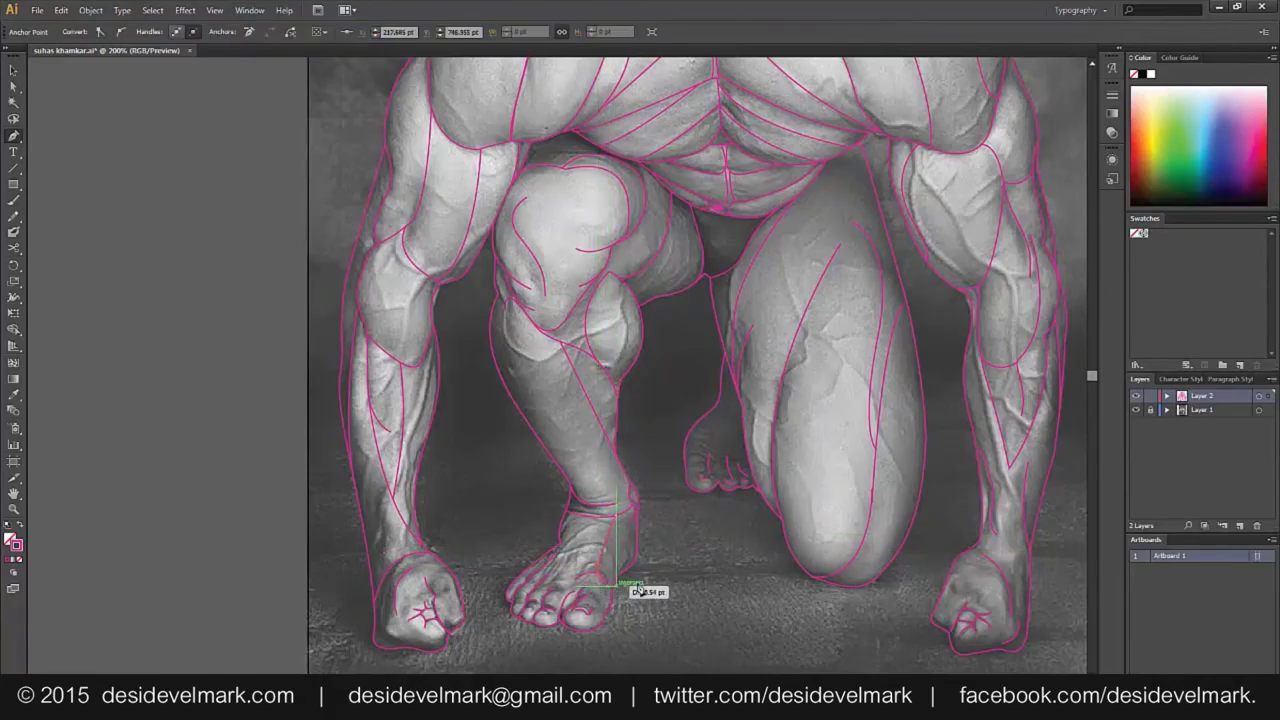
{"action": "left_click", "coordinate": [671, 590], "text": "ctrl"}
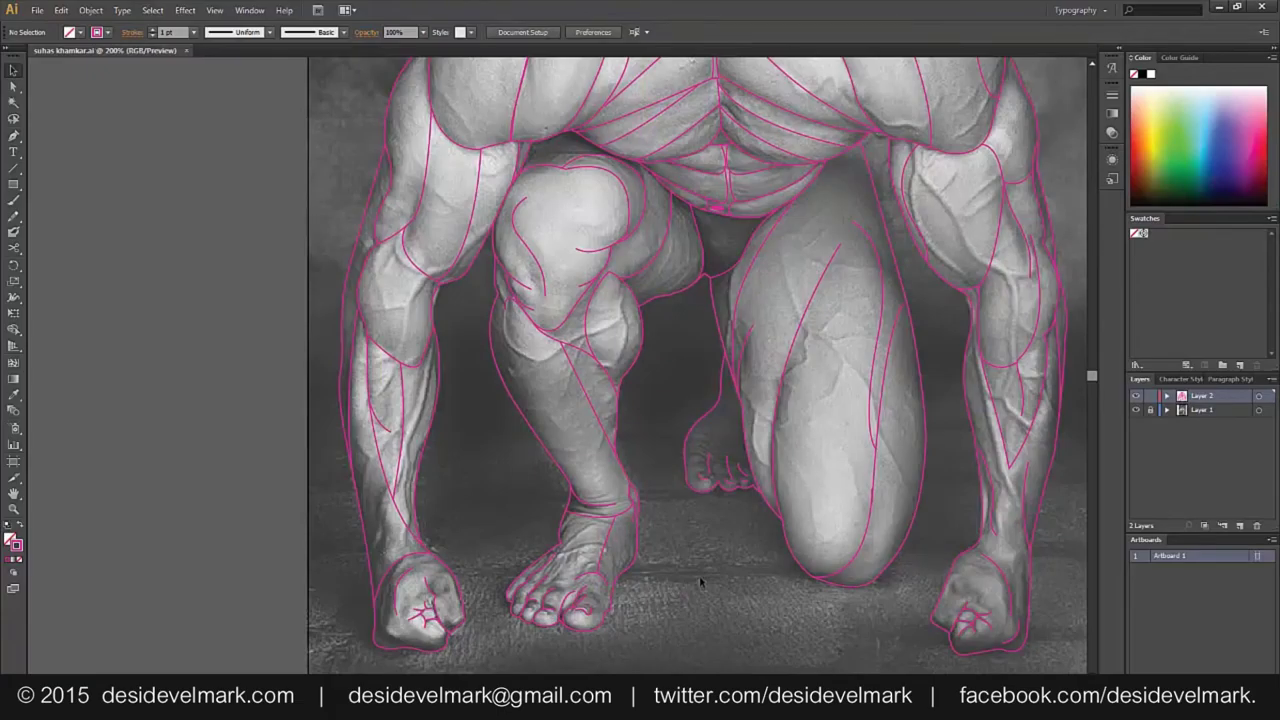
Add a short two-point stroke on the back foot
{"action": "key", "text": "p"}
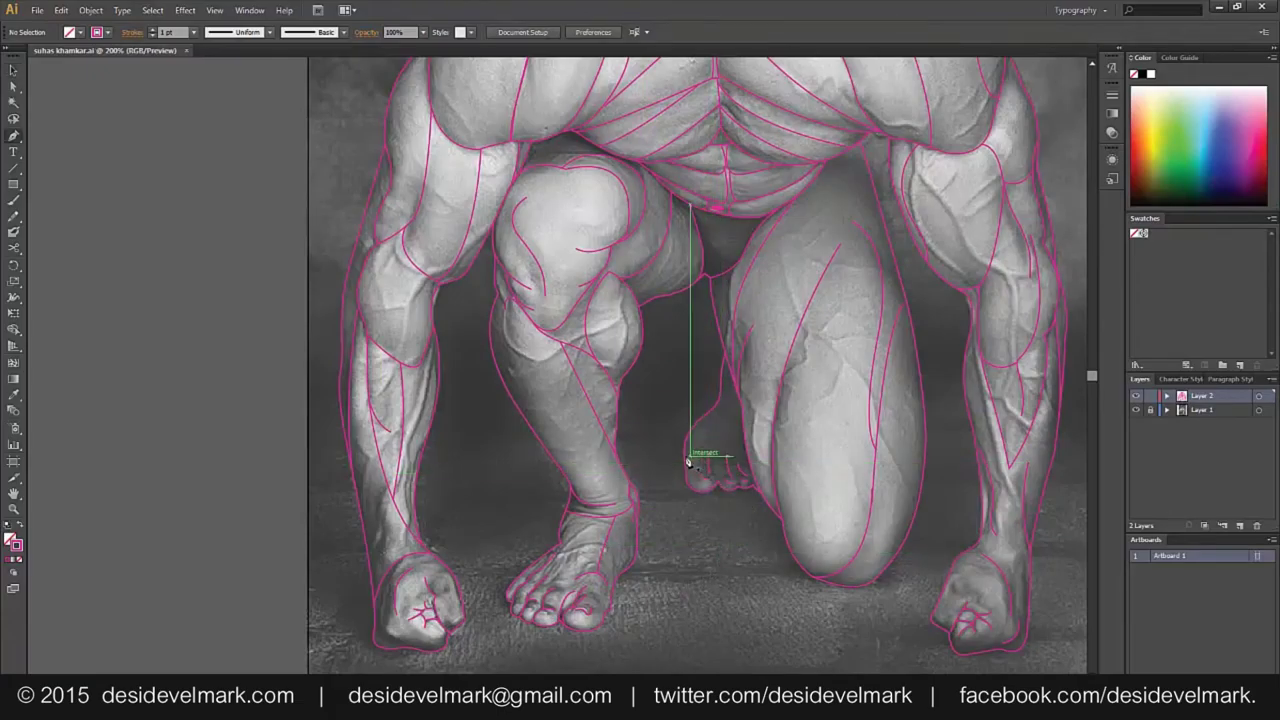
{"action": "left_click", "coordinate": [706, 451]}
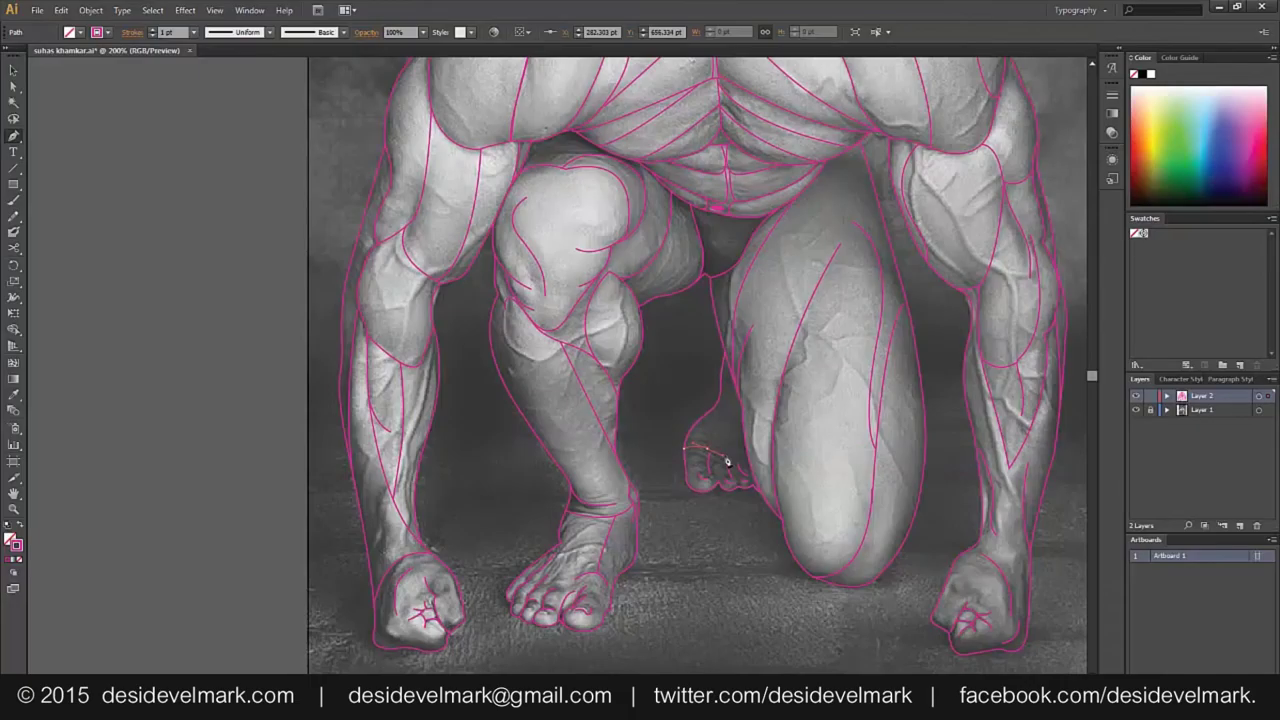
{"action": "left_click", "coordinate": [738, 457]}
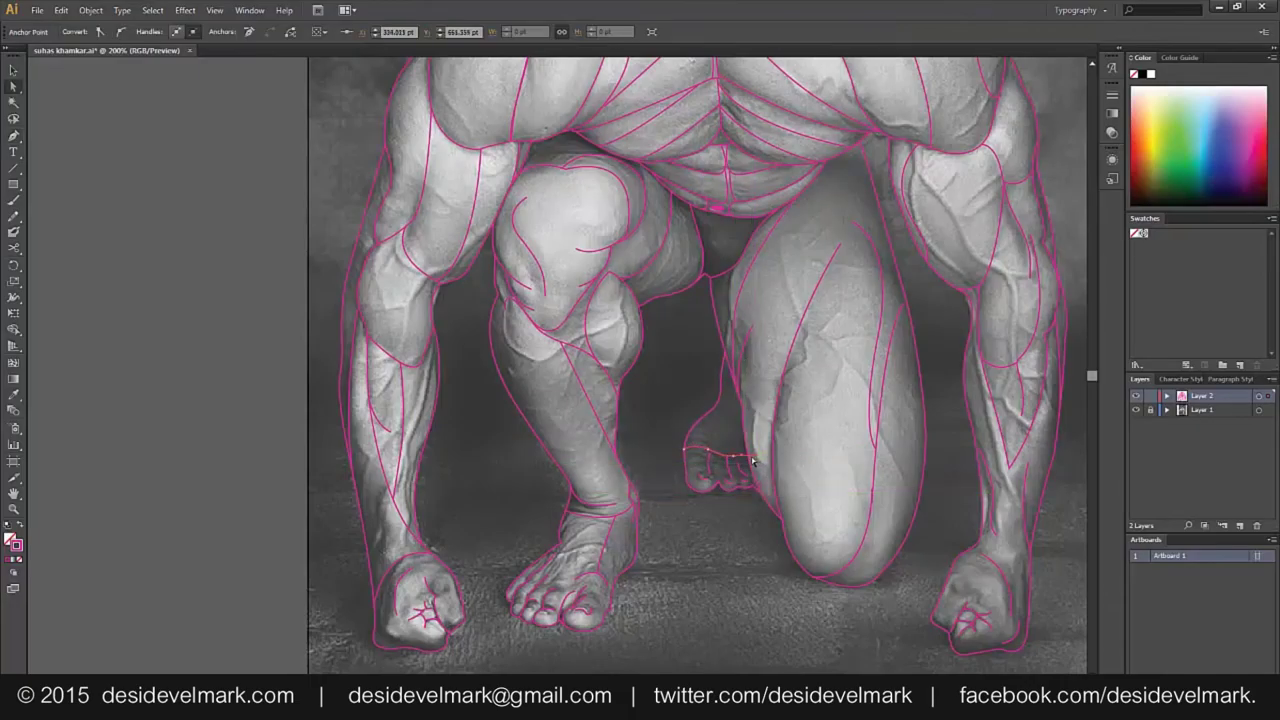
{"action": "left_click", "coordinate": [737, 570], "text": "ctrl"}
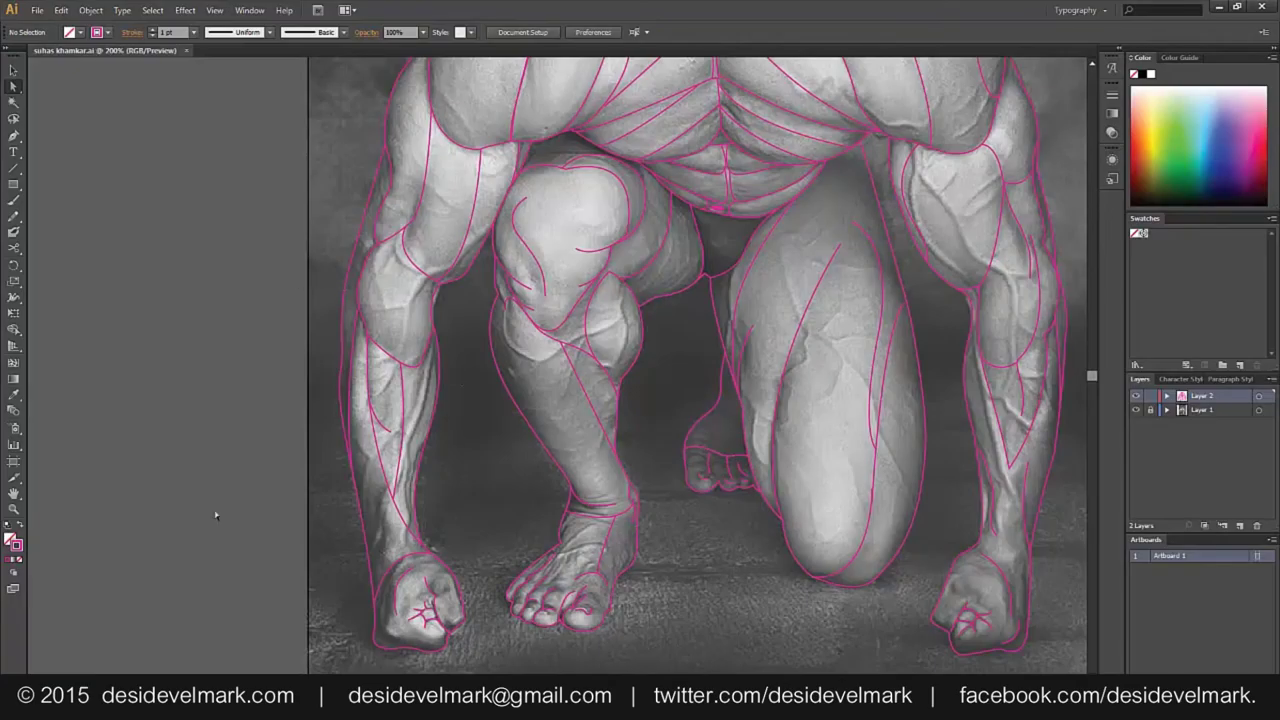
Zoom out to the whole figure and toggle the photo layer to check the line art
{"action": "left_click", "coordinate": [102, 673]}
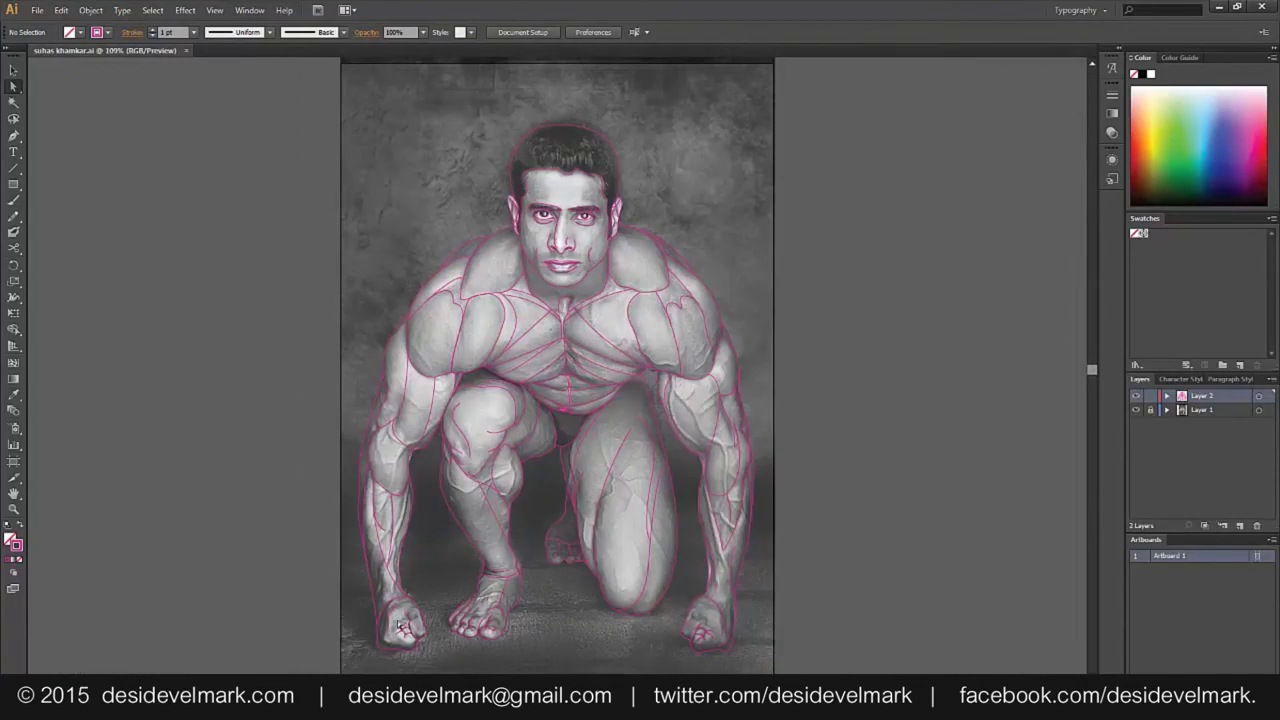
{"action": "left_click", "coordinate": [1135, 410]}
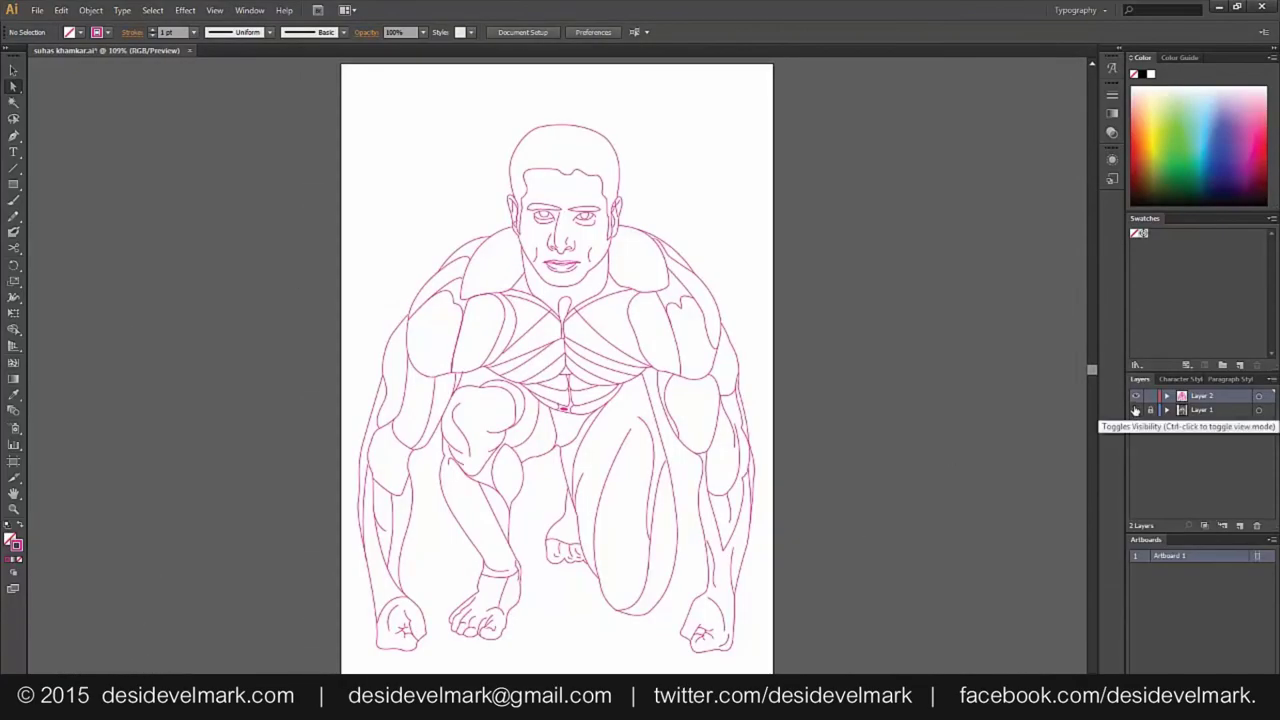
{"action": "left_click", "coordinate": [1135, 410]}
{"action": "left_click", "coordinate": [1135, 410]}
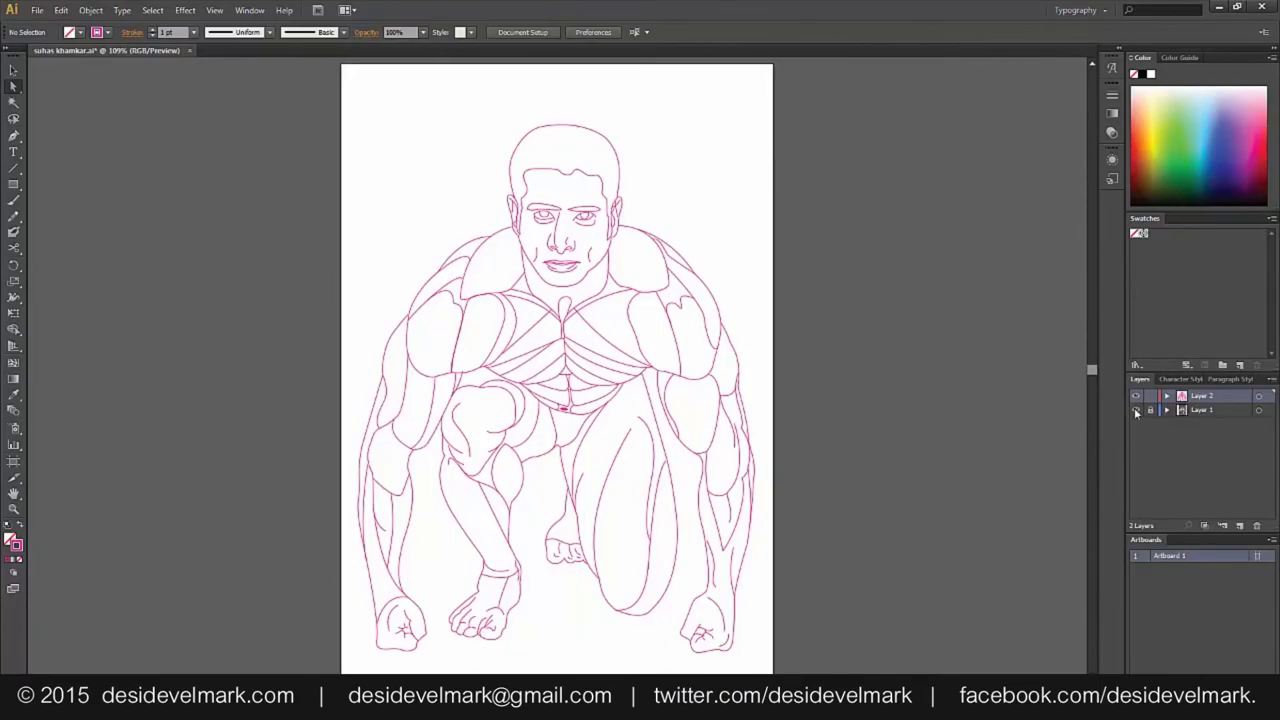
{"action": "scroll", "coordinate": [561, 199], "scroll_direction": "up", "scroll_amount": 5}
Draw a small oval over the left iris with white fill and no stroke
{"action": "left_click_drag", "start_coordinate": [13, 184], "coordinate": [80, 214]}
{"action": "left_click_drag", "start_coordinate": [444, 264], "coordinate": [480, 288]}
{"action": "left_click", "coordinate": [24, 524]}
{"action": "key", "text": "v"}
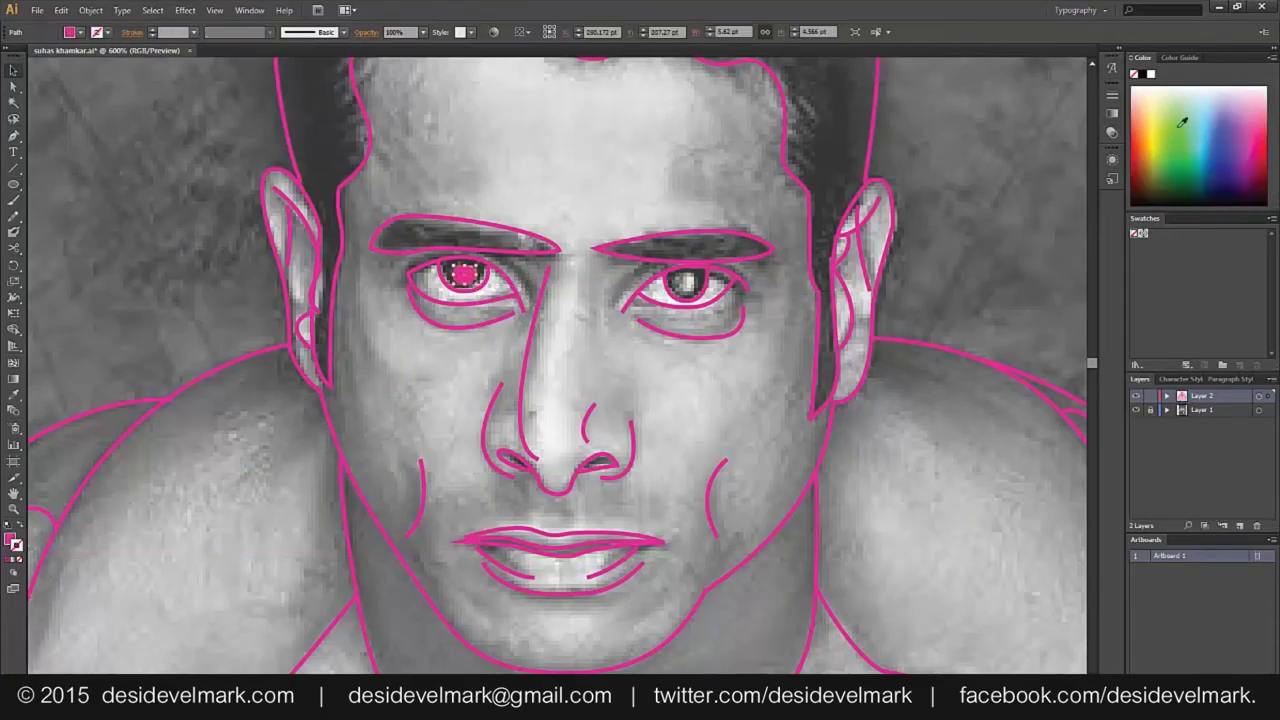
{"action": "left_click", "coordinate": [1152, 74]}
{"action": "left_click", "coordinate": [21, 534]}
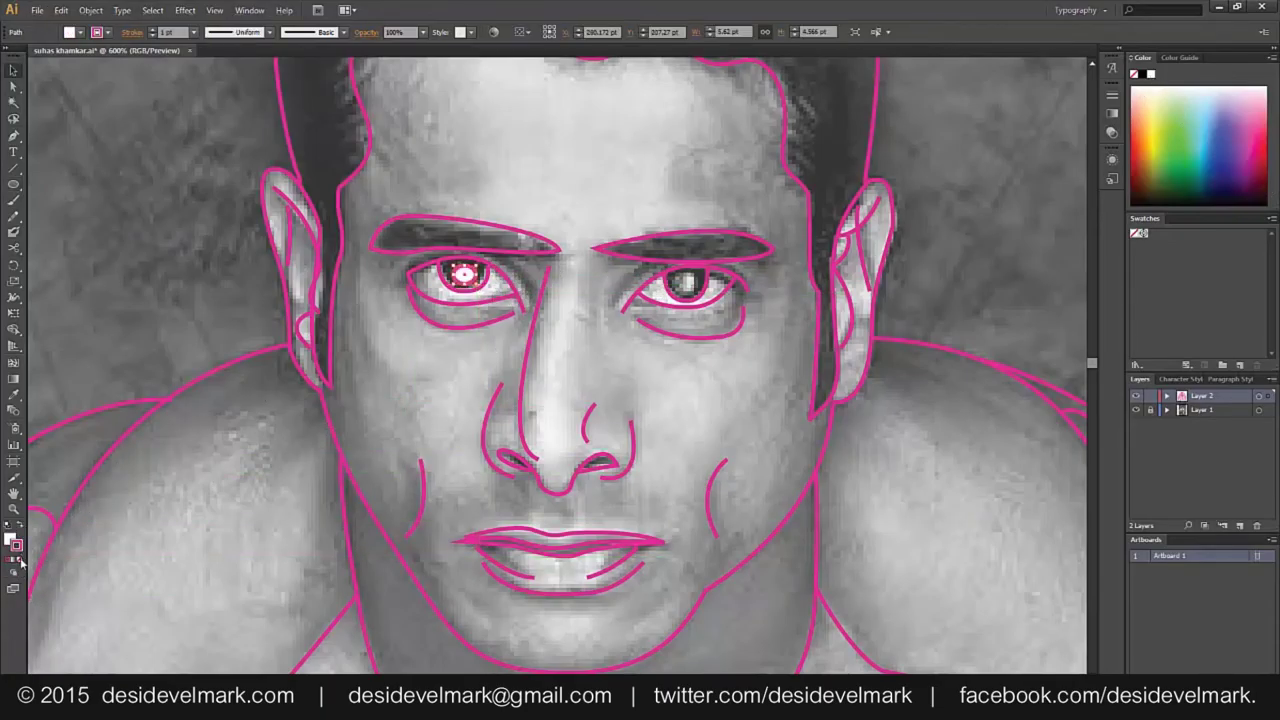
{"action": "left_click", "coordinate": [21, 559]}
Copy the white oval onto the right eye as a matching highlight
{"action": "left_click_drag", "start_coordinate": [463, 276], "coordinate": [684, 284]}
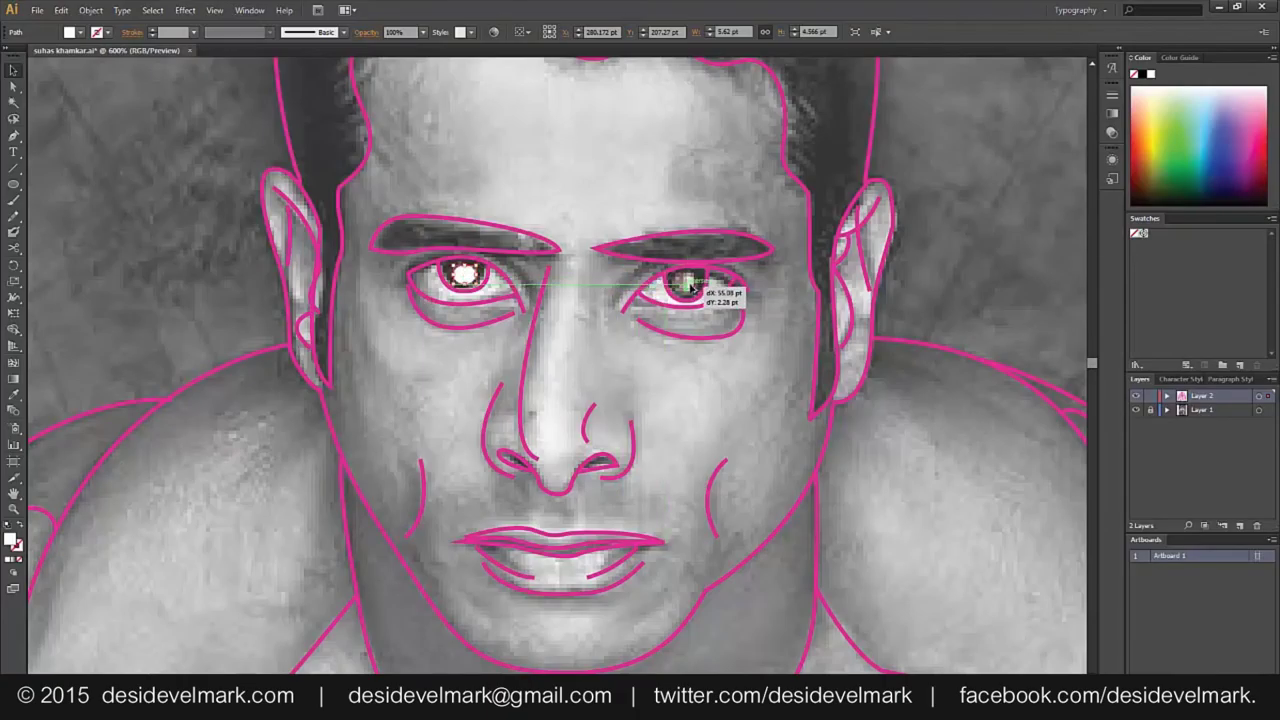
{"action": "left_click", "coordinate": [478, 292], "text": "shift"}
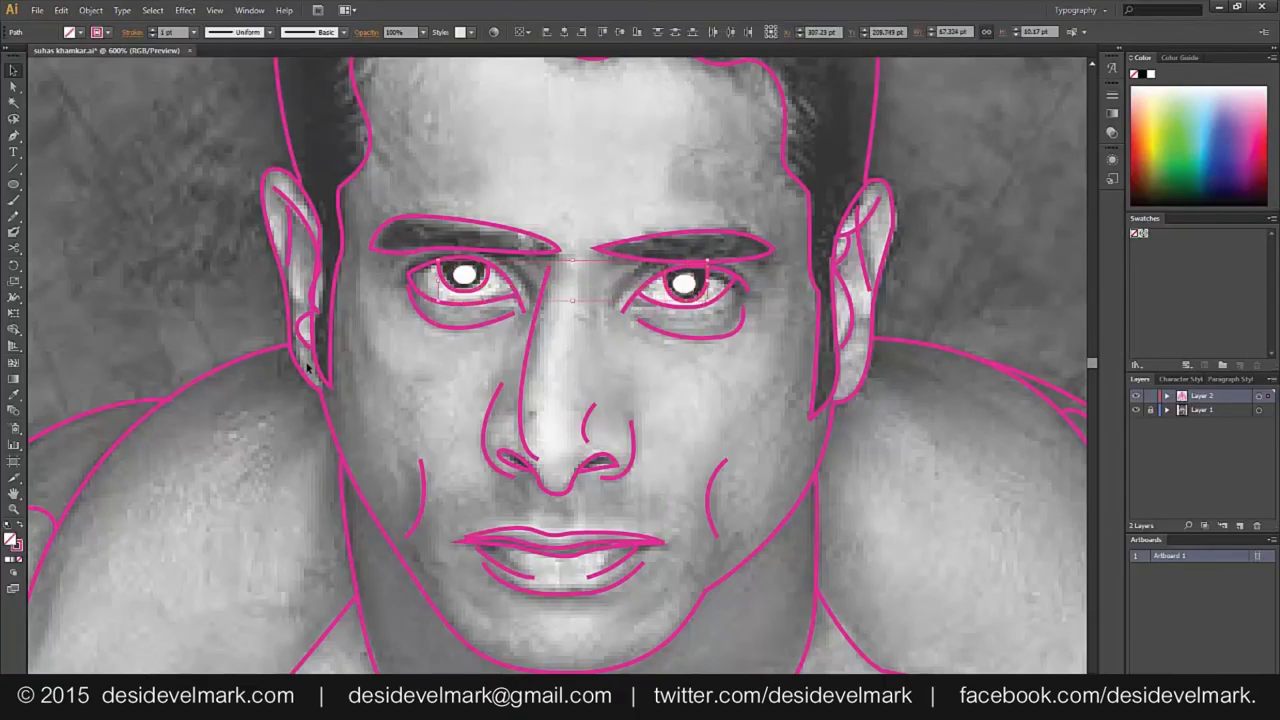
{"action": "scroll", "coordinate": [426, 283], "scroll_direction": "up", "scroll_amount": 3}
Adjust the left iris anchors and trace its lower curve to close the shape
{"action": "key", "text": "a"}
{"action": "left_click_drag", "start_coordinate": [590, 248], "coordinate": [590, 238]}
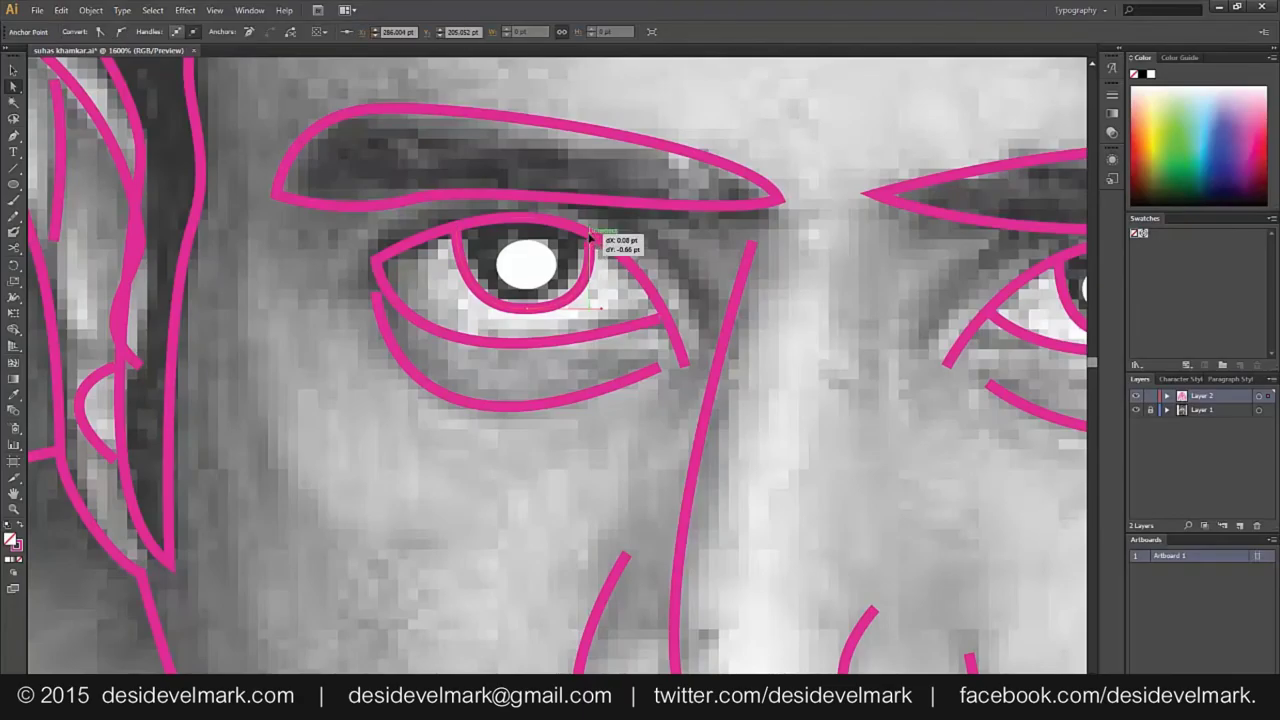
{"action": "left_click_drag", "start_coordinate": [726, 316], "coordinate": [383, 381]}
{"action": "key", "text": "p"}
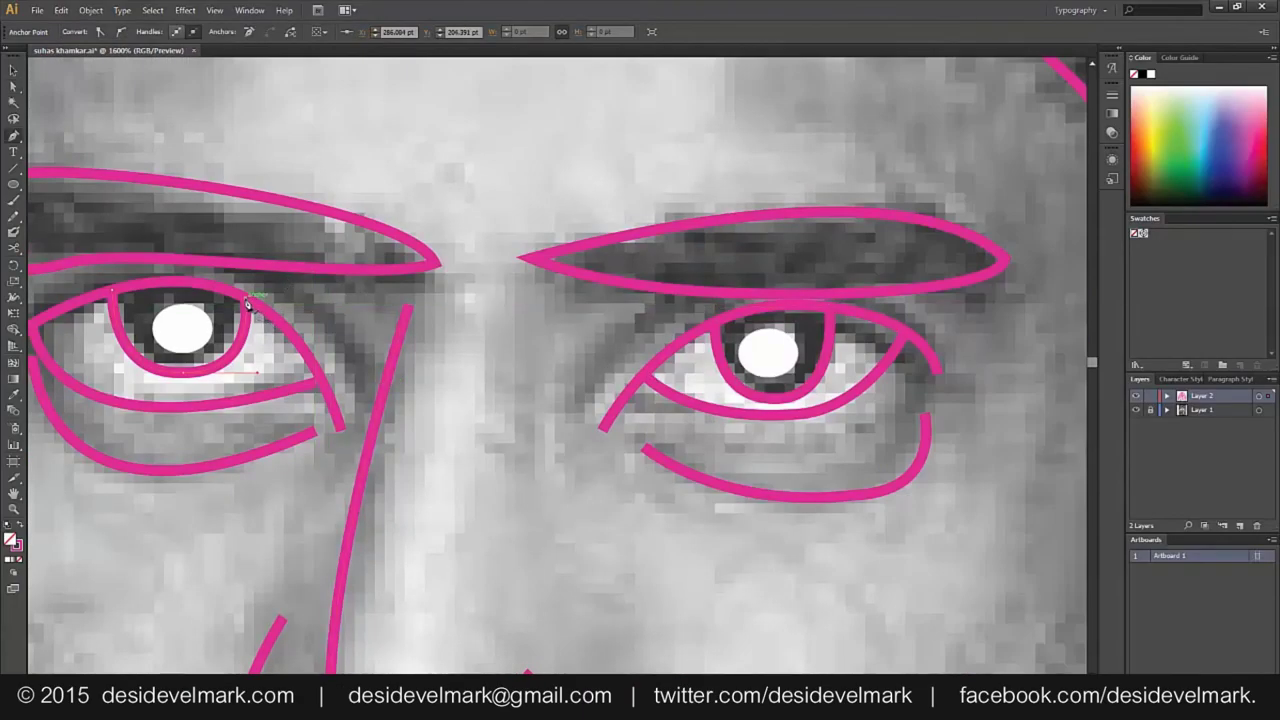
{"action": "left_click_drag", "start_coordinate": [300, 300], "coordinate": [707, 348]}
{"action": "left_click_drag", "start_coordinate": [521, 344], "coordinate": [522, 345]}
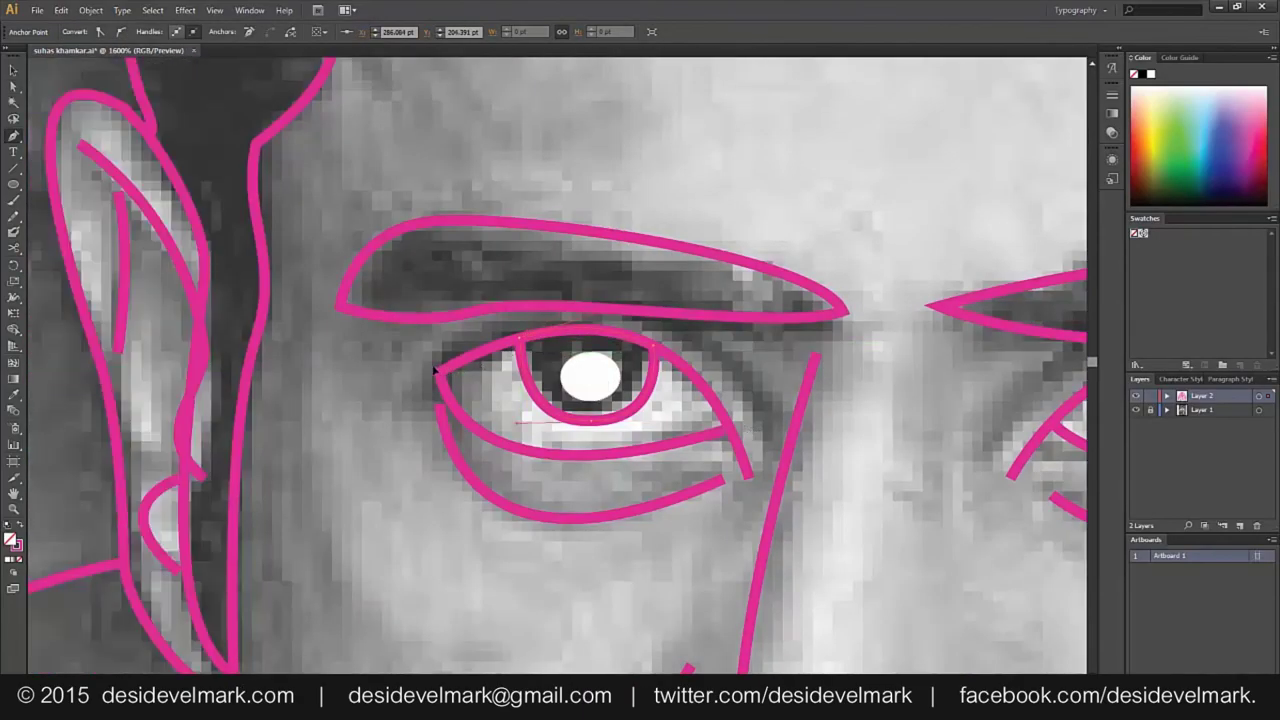
Fill the left iris black and send it behind the eye outlines
{"action": "key", "text": "v"}
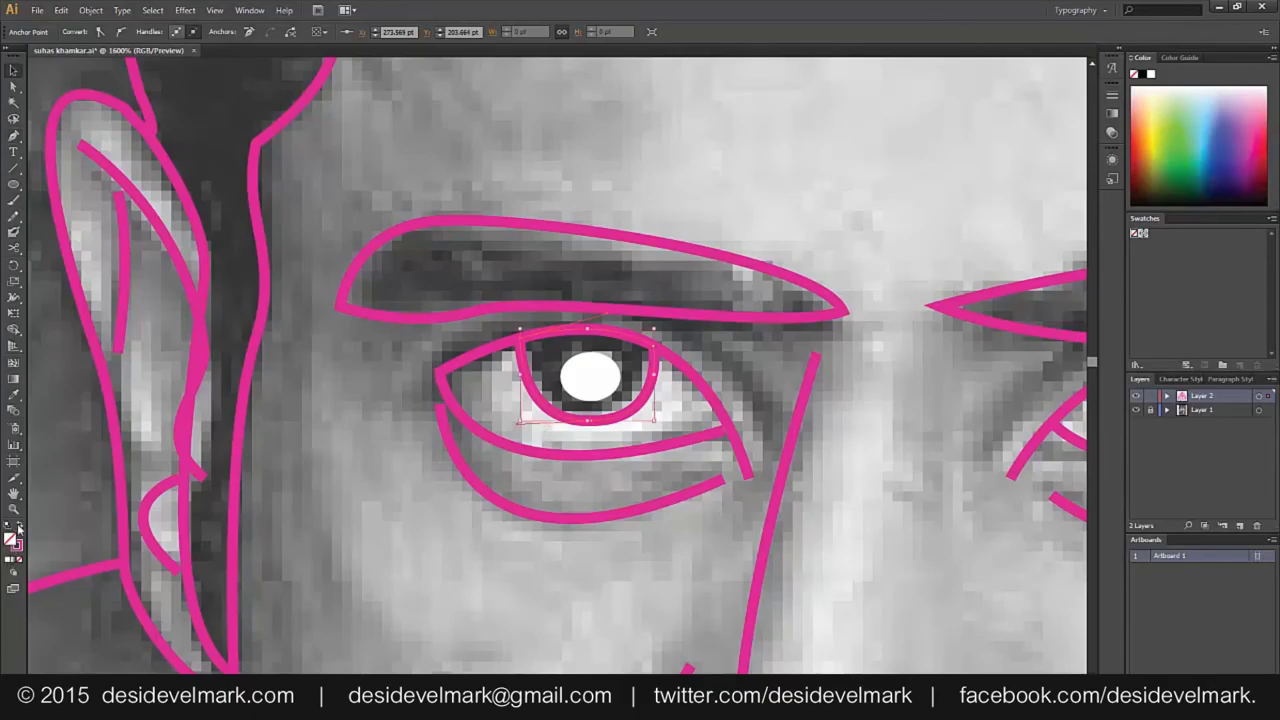
{"action": "left_click", "coordinate": [18, 528]}
{"action": "left_click", "coordinate": [1143, 77]}
{"action": "scroll", "coordinate": [491, 471], "scroll_direction": "down", "scroll_amount": 2}
{"action": "scroll", "coordinate": [491, 471], "scroll_direction": "up", "scroll_amount": 2}
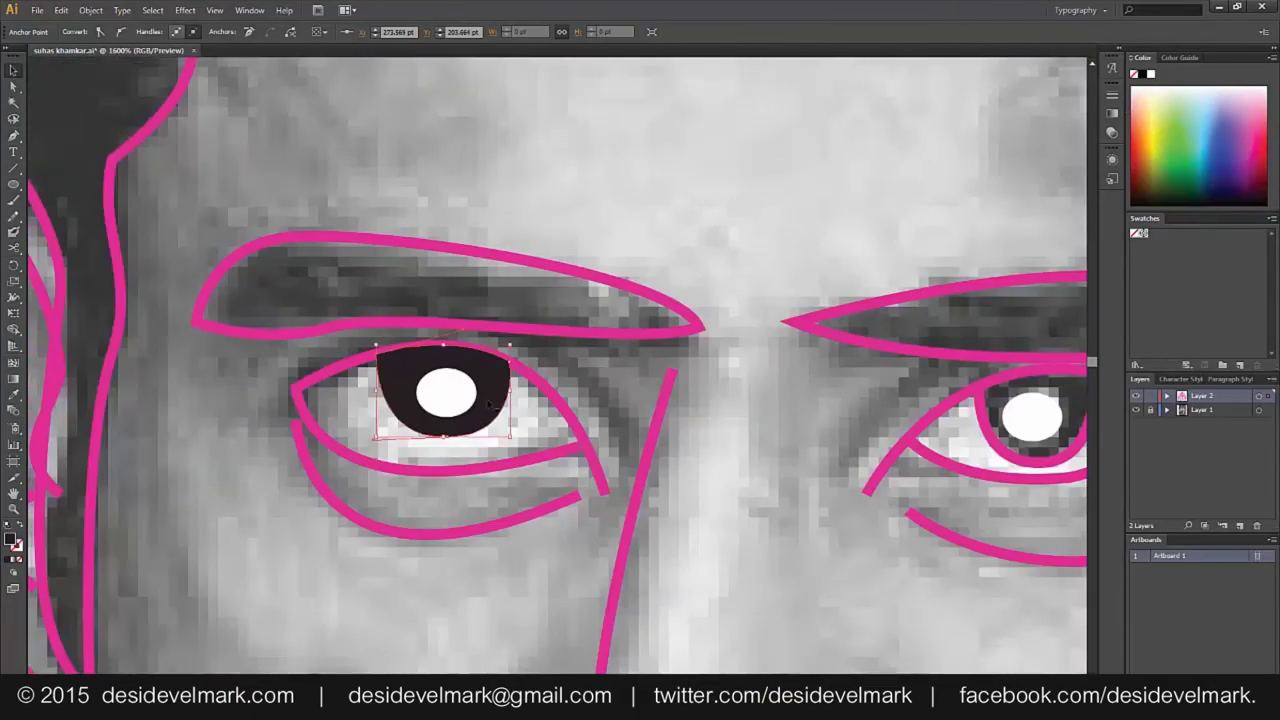
{"action": "right_click", "coordinate": [488, 400]}
{"action": "left_click", "coordinate": [393, 635]}
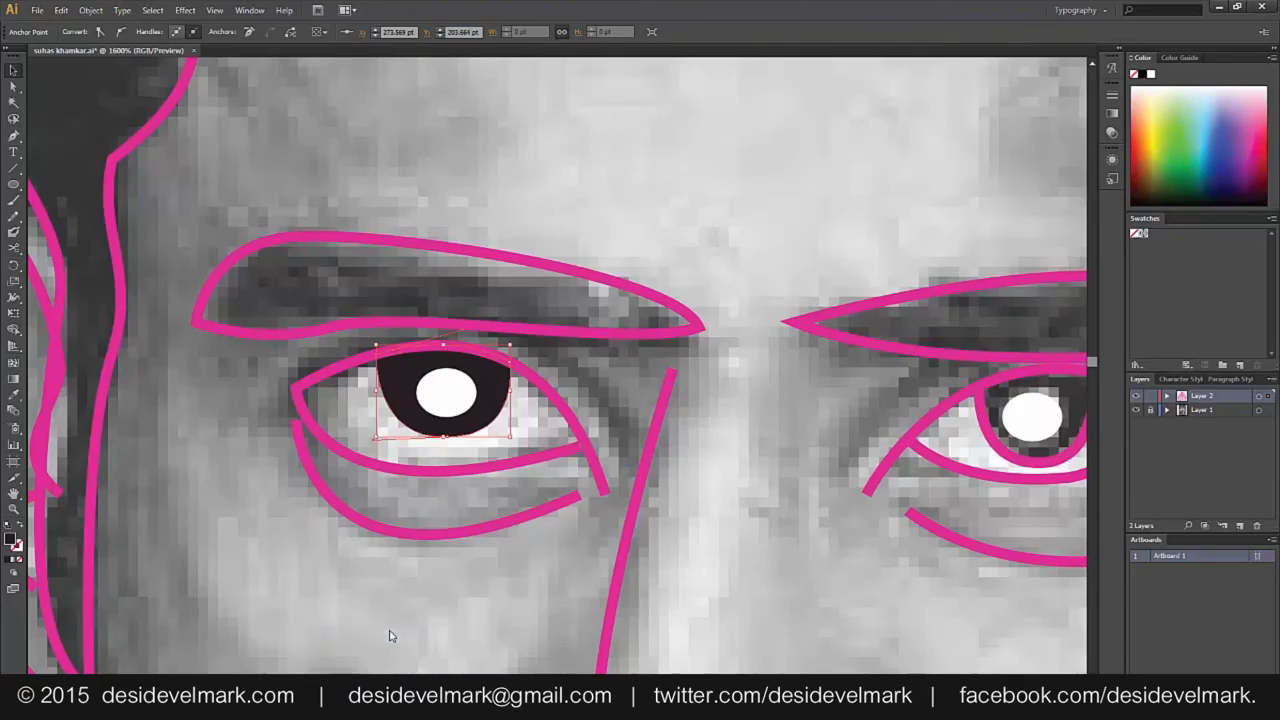
{"action": "scroll", "coordinate": [474, 497], "scroll_direction": "right", "scroll_amount": 5}
{"action": "scroll", "coordinate": [600, 430], "scroll_direction": "right", "scroll_amount": 2}
{"action": "left_click", "coordinate": [723, 373]}
Fill the right iris black and send it back behind its eye outline
{"action": "key", "text": "p"}
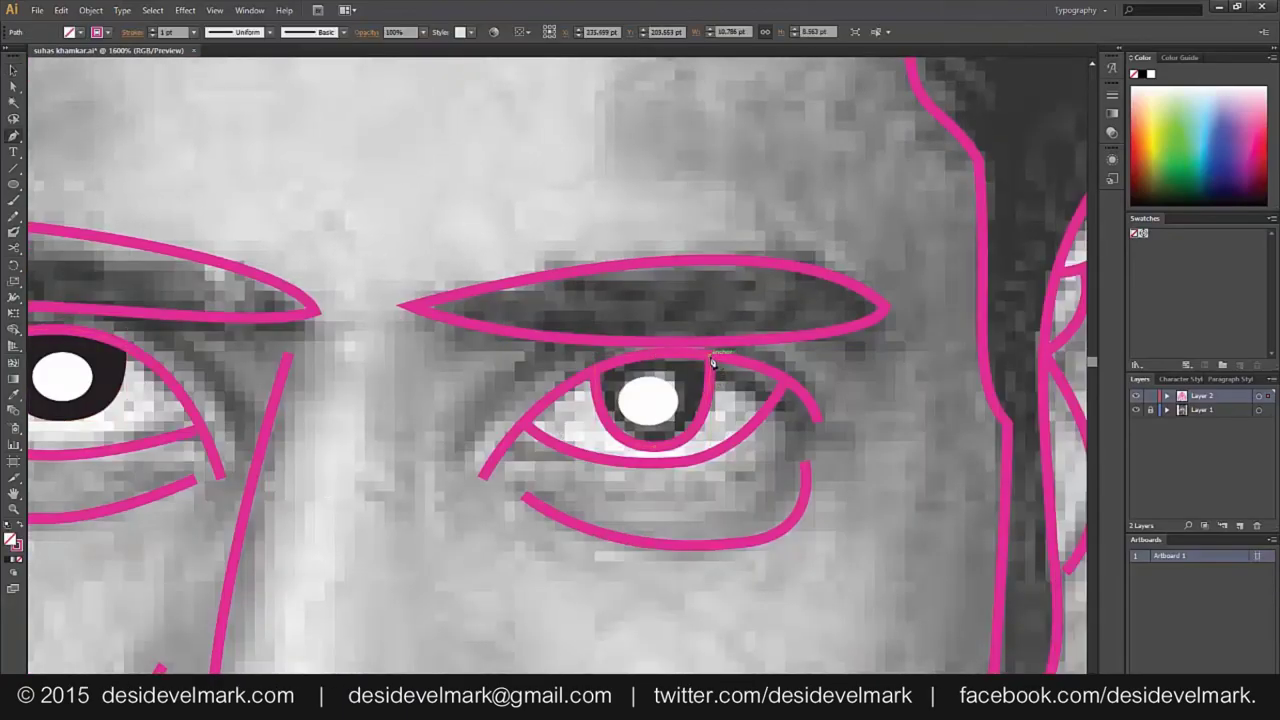
{"action": "key", "text": "v"}
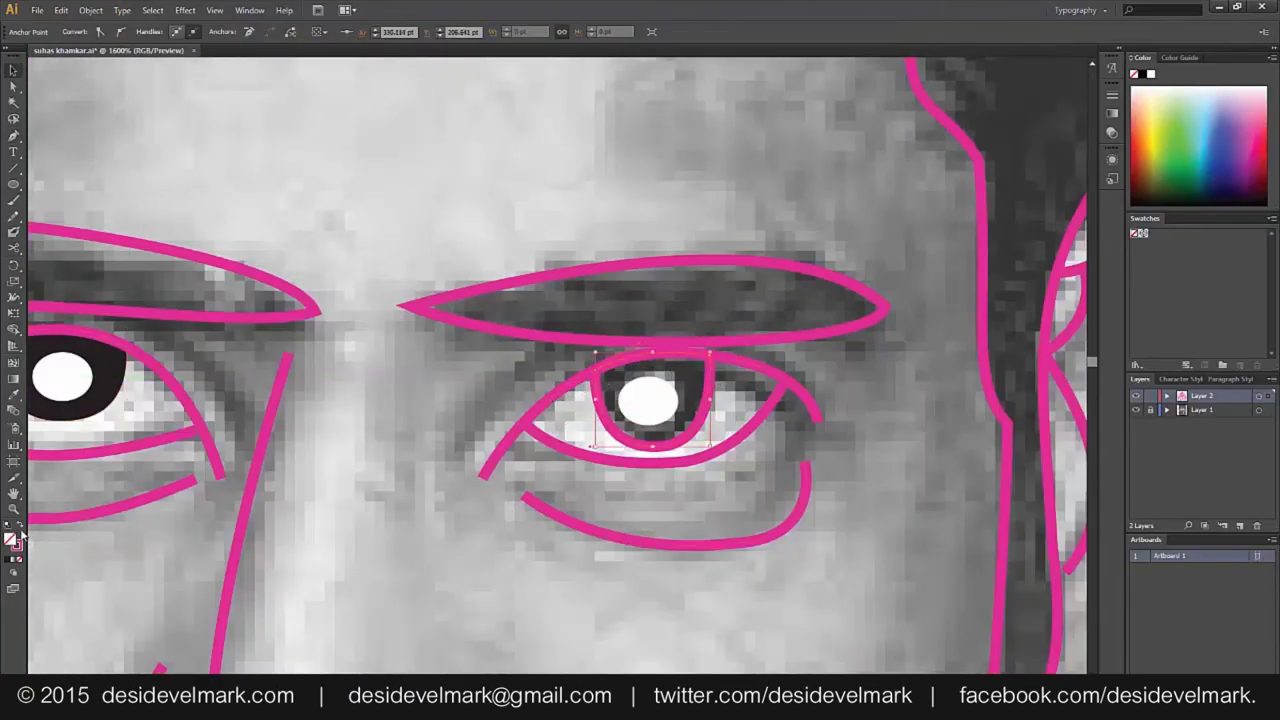
{"action": "left_click", "coordinate": [702, 400]}
{"action": "left_click", "coordinate": [1144, 74]}
{"action": "right_click", "coordinate": [700, 372]}
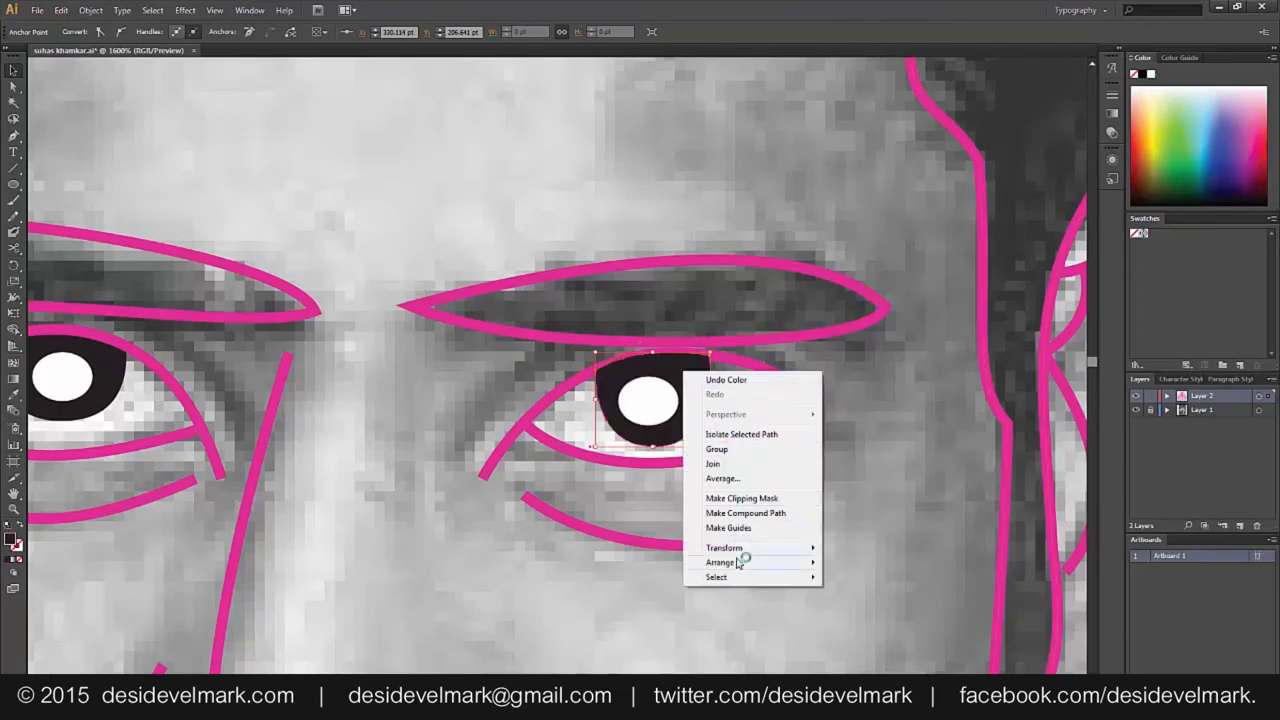
{"action": "left_click", "coordinate": [545, 606]}
{"action": "right_click", "coordinate": [708, 366]}
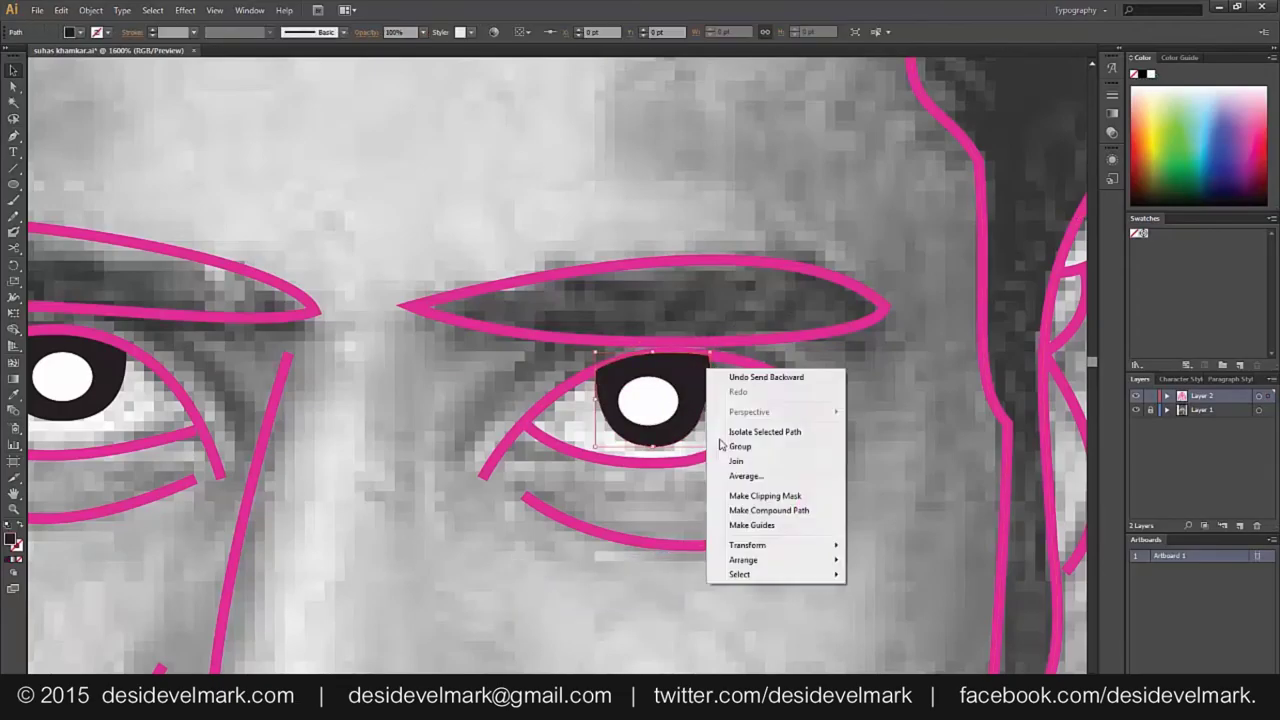
{"action": "left_click", "coordinate": [660, 604]}
{"action": "left_click", "coordinate": [660, 613]}
Fit the figure in view and toggle the photo layer off and on
{"action": "scroll", "coordinate": [571, 476], "scroll_direction": "down", "scroll_amount": 3}
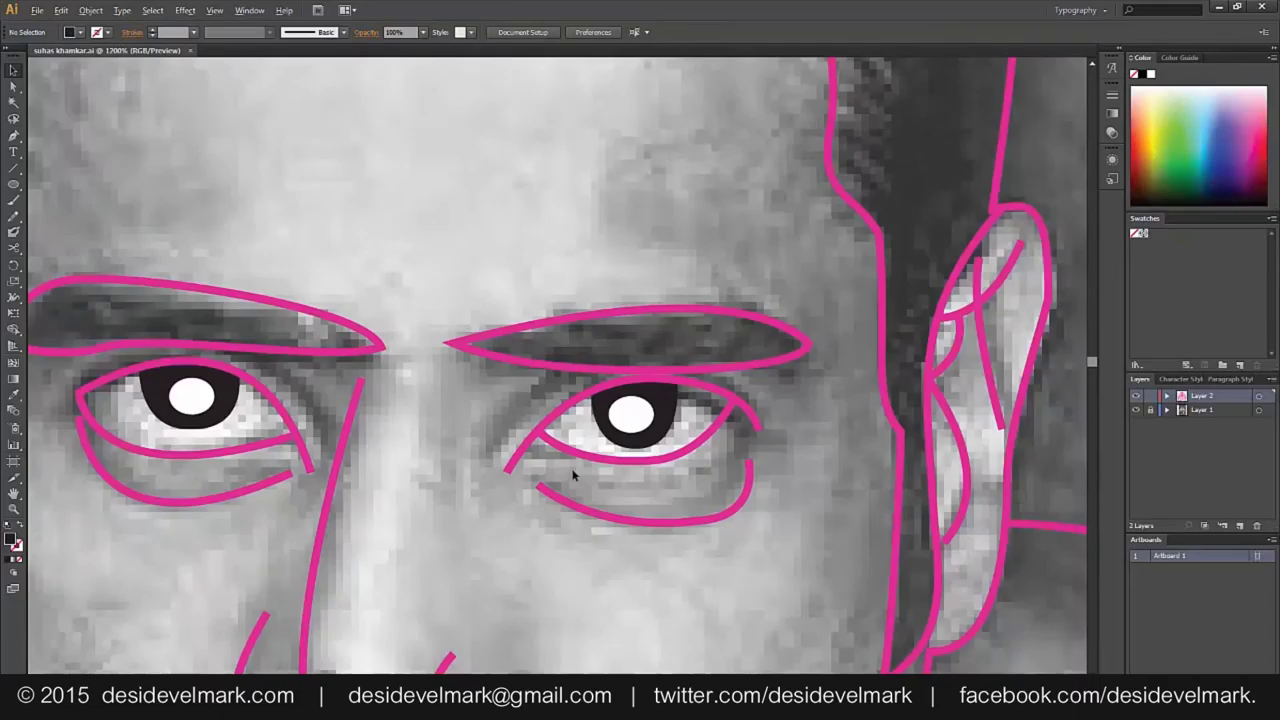
{"action": "key", "text": "ctrl+1"}
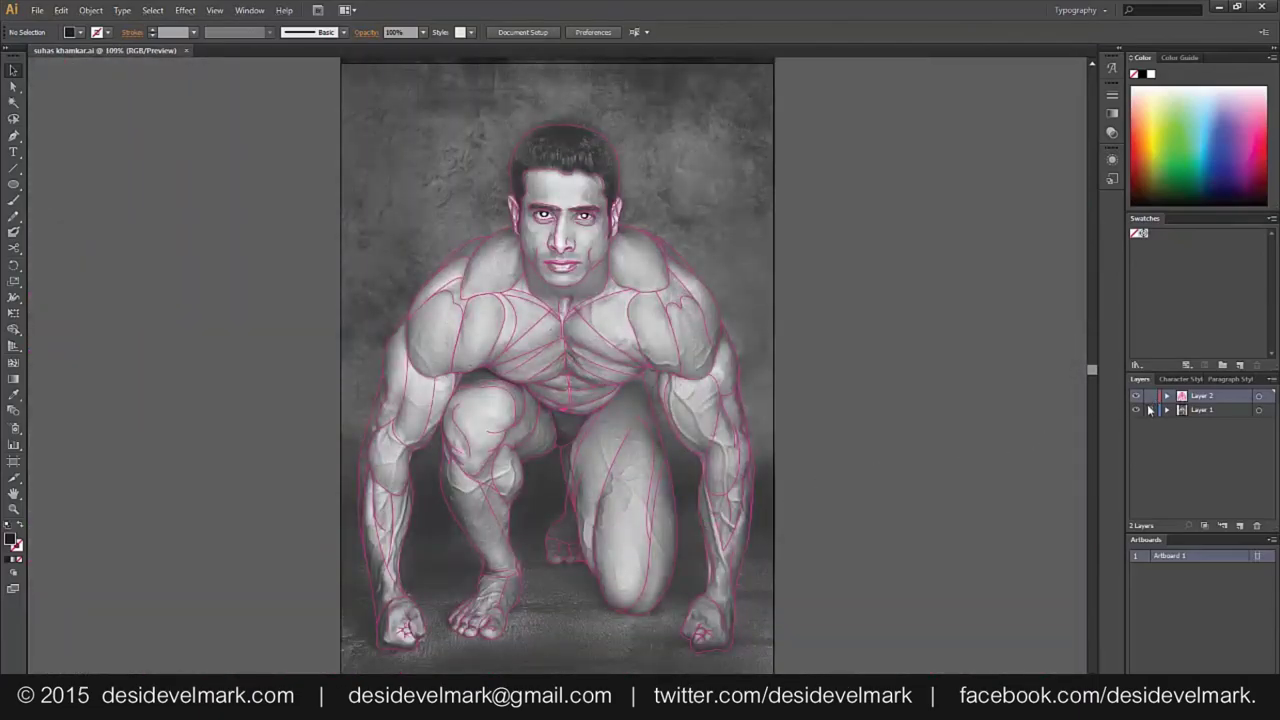
{"action": "left_click", "coordinate": [1136, 410]}
{"action": "left_click", "coordinate": [1136, 410]}
Move a white highlight onto the right eye and bring it in front of the iris
{"action": "scroll", "coordinate": [557, 190], "scroll_direction": "up", "scroll_amount": 5}
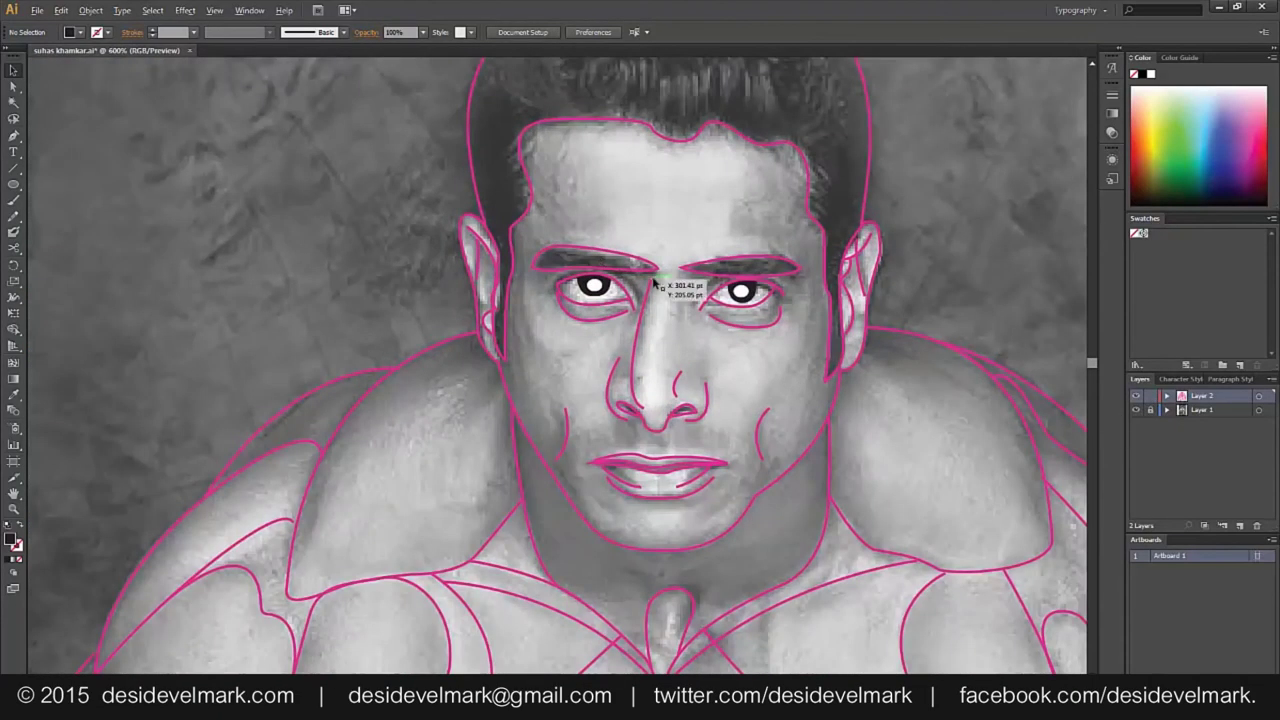
{"action": "scroll", "coordinate": [655, 285], "scroll_direction": "up", "scroll_amount": 1}
{"action": "left_click", "coordinate": [571, 289]}
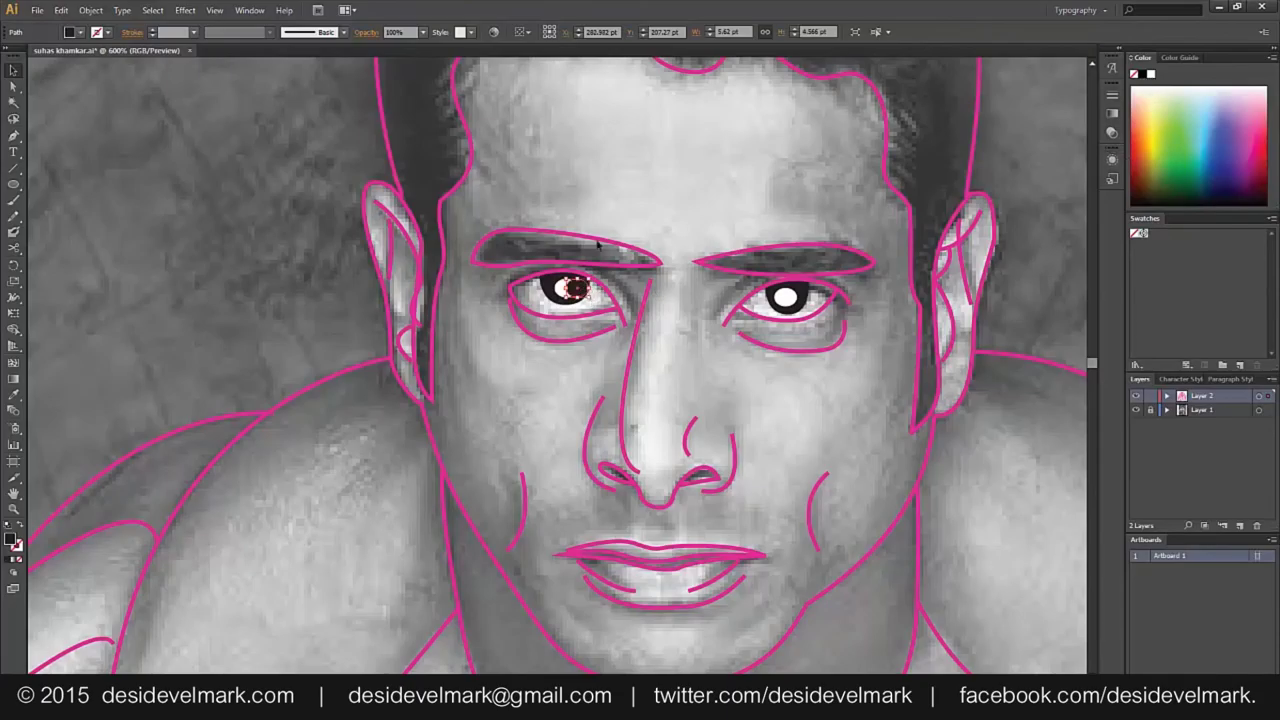
{"action": "left_click_drag", "start_coordinate": [571, 289], "coordinate": [788, 297]}
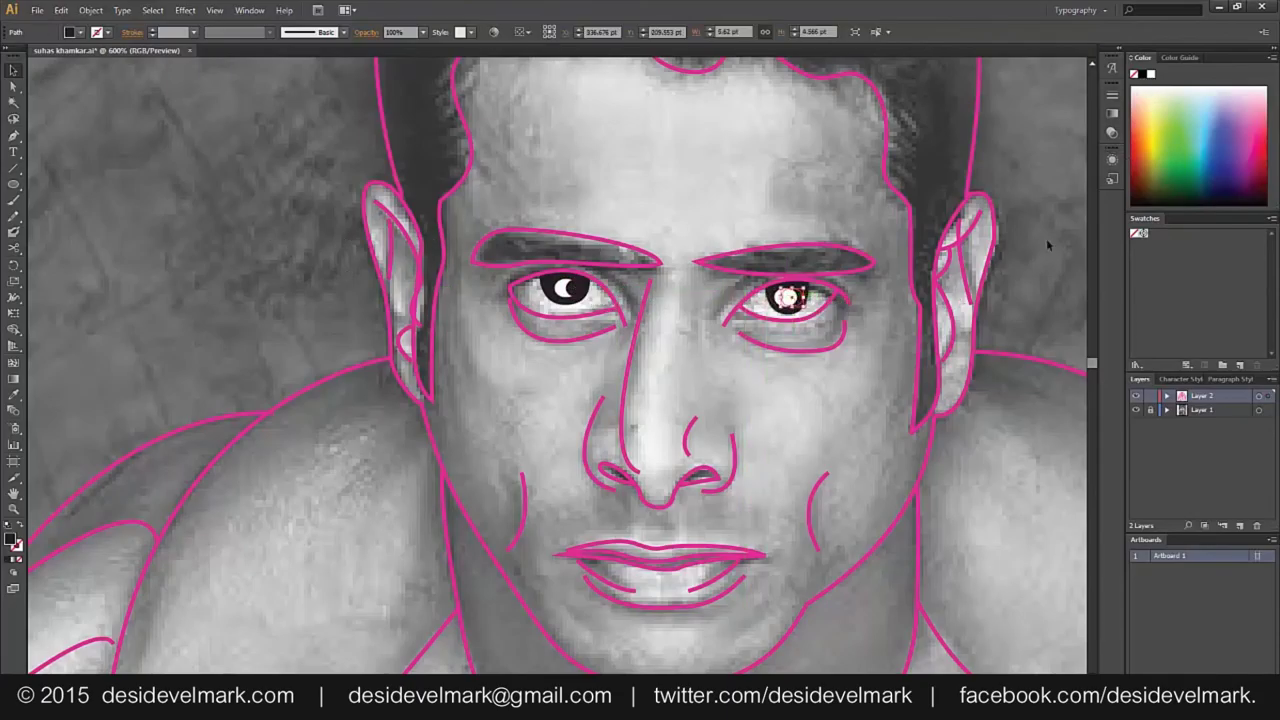
{"action": "right_click", "coordinate": [788, 297]}
{"action": "left_click", "coordinate": [703, 497]}
{"action": "left_click", "coordinate": [1010, 272]}
Reposition the left eye's highlight dot slightly lower and make it white
{"action": "scroll", "coordinate": [968, 336], "scroll_direction": "down", "scroll_amount": 3}
{"action": "scroll", "coordinate": [968, 336], "scroll_direction": "up", "scroll_amount": 3}
{"action": "scroll", "coordinate": [968, 336], "scroll_direction": "up", "scroll_amount": 1}
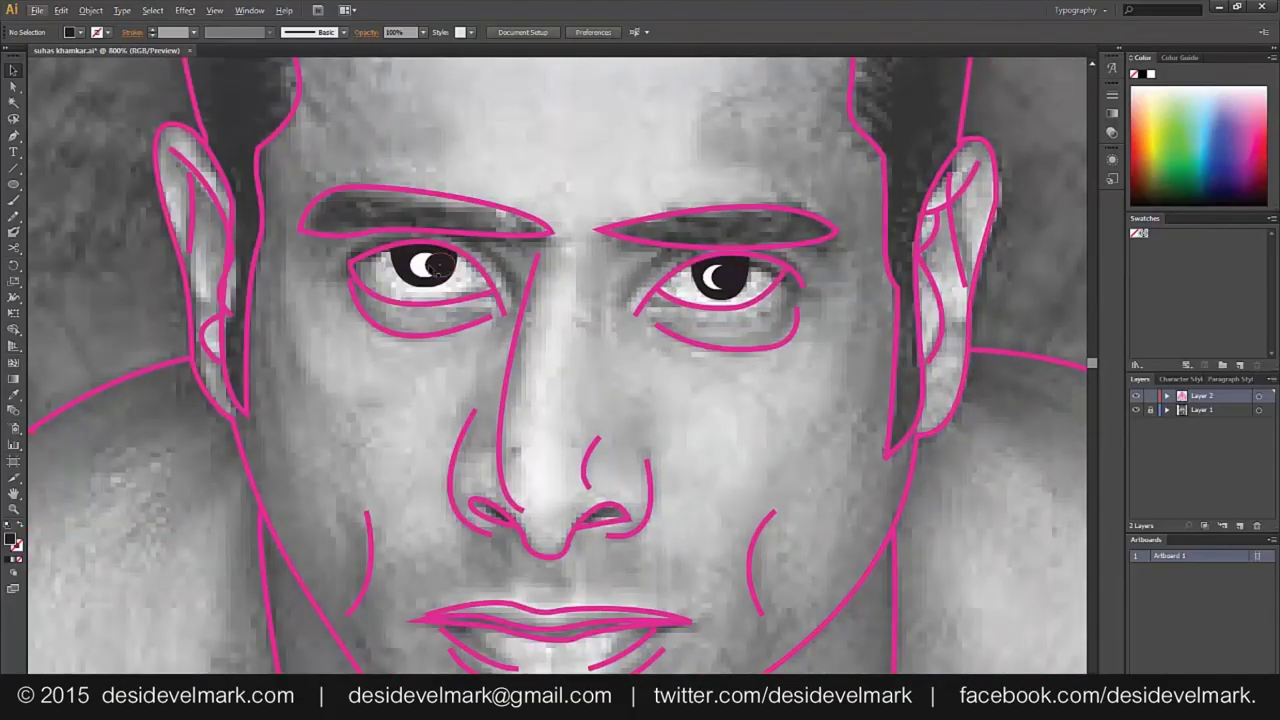
{"action": "left_click", "coordinate": [420, 266]}
{"action": "left_click_drag", "start_coordinate": [420, 266], "coordinate": [426, 270]}
{"action": "scroll", "coordinate": [440, 280], "scroll_direction": "up", "scroll_amount": 2}
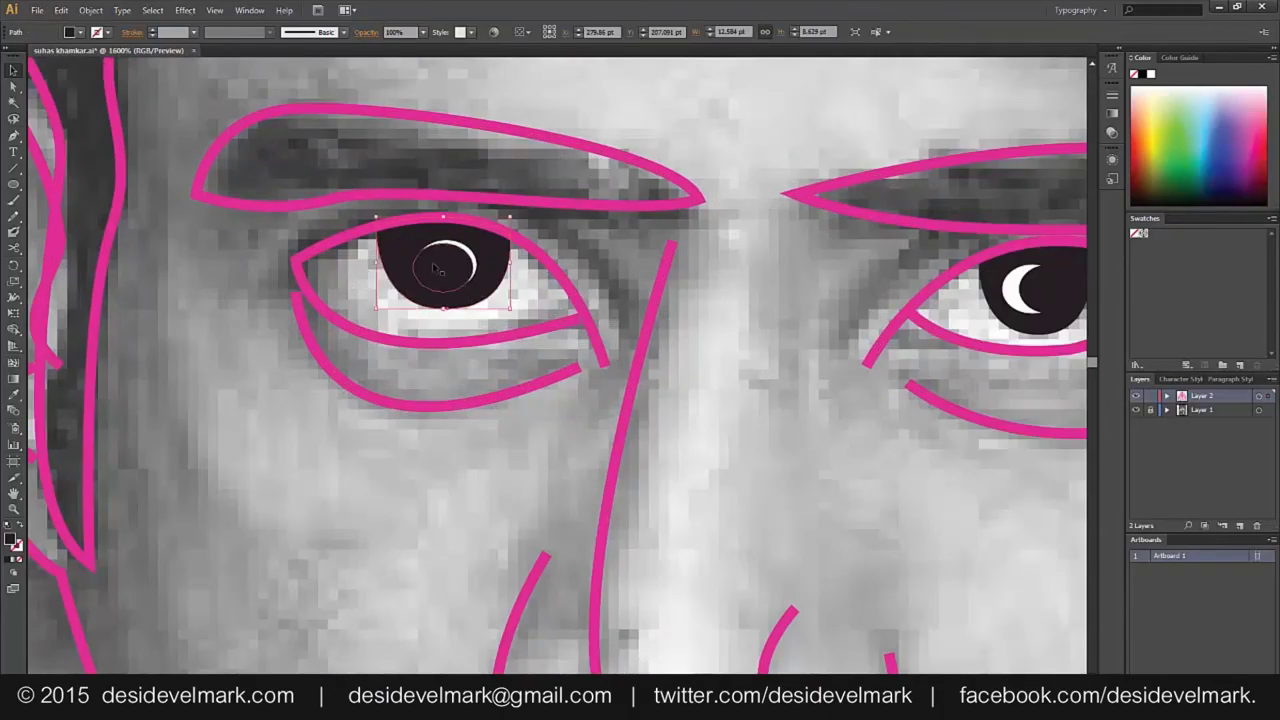
{"action": "mouse_move", "coordinate": [479, 297]}
{"action": "left_mouse_down"}
{"action": "mouse_move", "coordinate": [481, 312]}
{"action": "mouse_move", "coordinate": [462, 282]}
{"action": "mouse_move", "coordinate": [475, 304]}
{"action": "left_mouse_up"}
{"action": "left_click", "coordinate": [1150, 76]}
{"action": "left_click", "coordinate": [778, 267]}
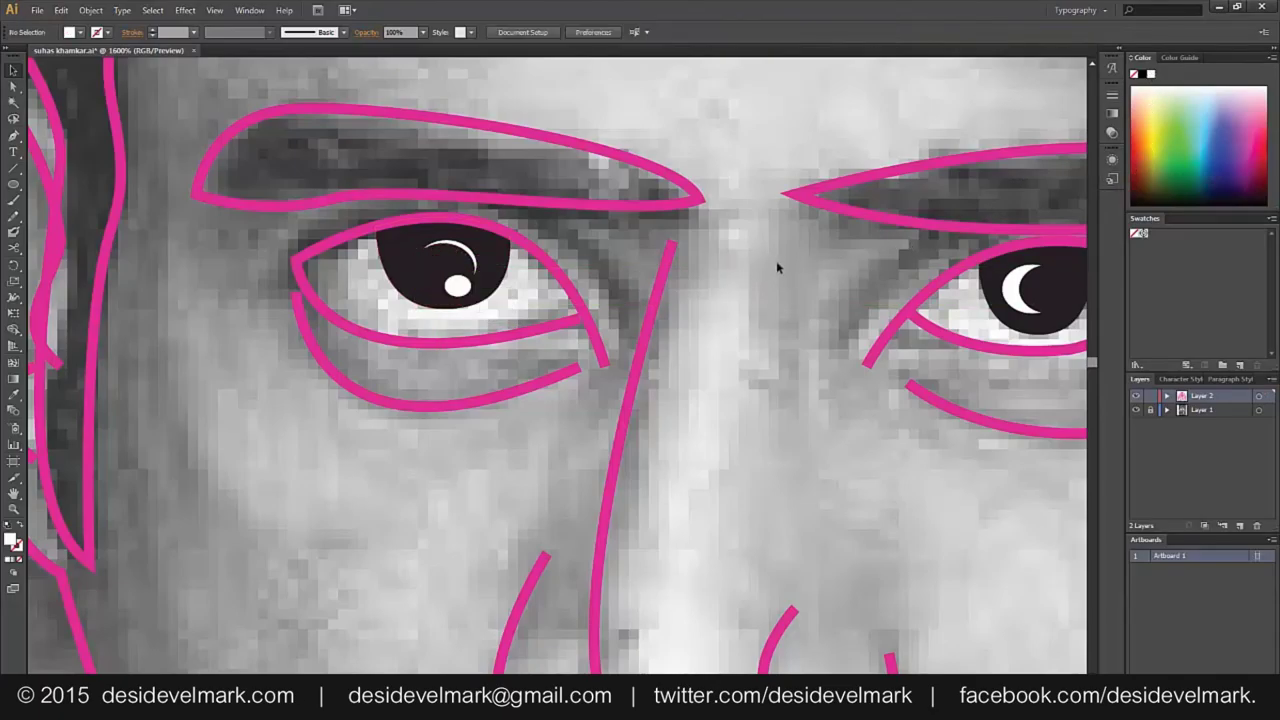
Replace the right eye's highlight with a copy of both left-eye highlights, then hide the photo
{"action": "scroll", "coordinate": [472, 290], "scroll_direction": "right", "scroll_amount": 3}
{"action": "left_click", "coordinate": [878, 290]}
{"action": "key", "text": "Delete"}
{"action": "left_click", "coordinate": [318, 267]}
{"action": "left_click", "coordinate": [449, 366]}
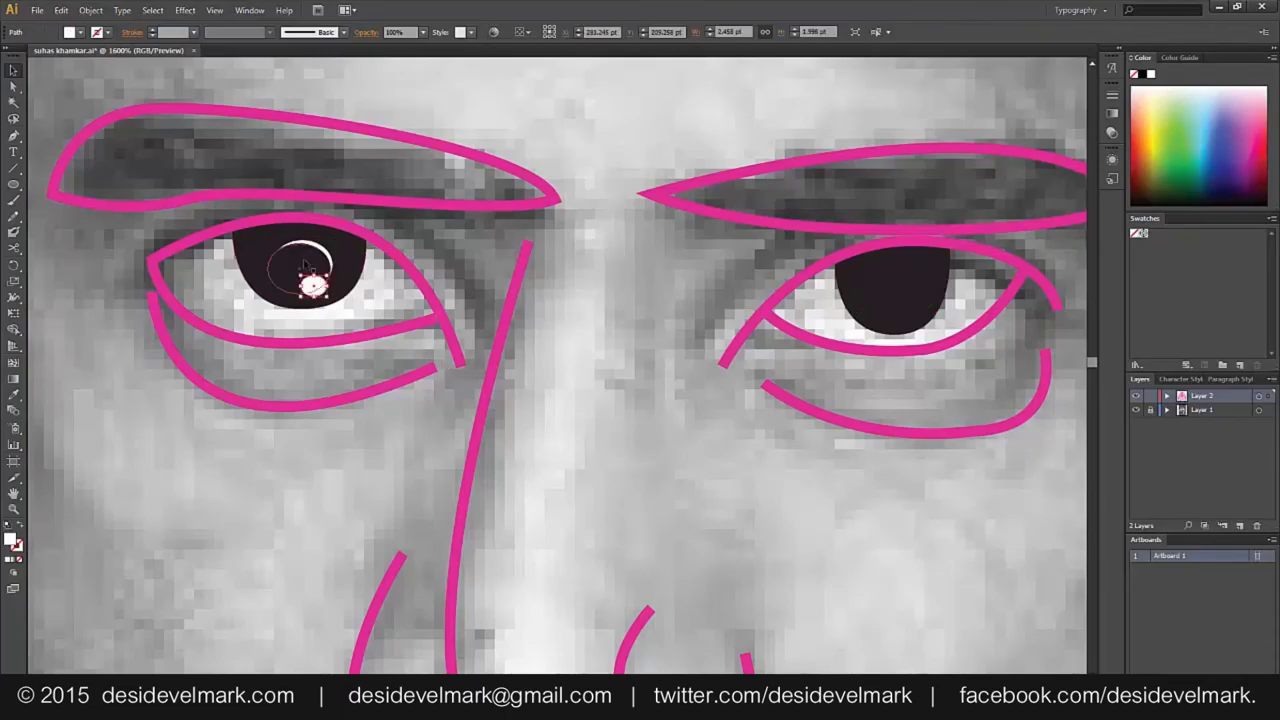
{"action": "left_click", "coordinate": [305, 242]}
{"action": "left_click_drag", "start_coordinate": [318, 262], "coordinate": [905, 283]}
{"action": "left_click", "coordinate": [700, 286]}
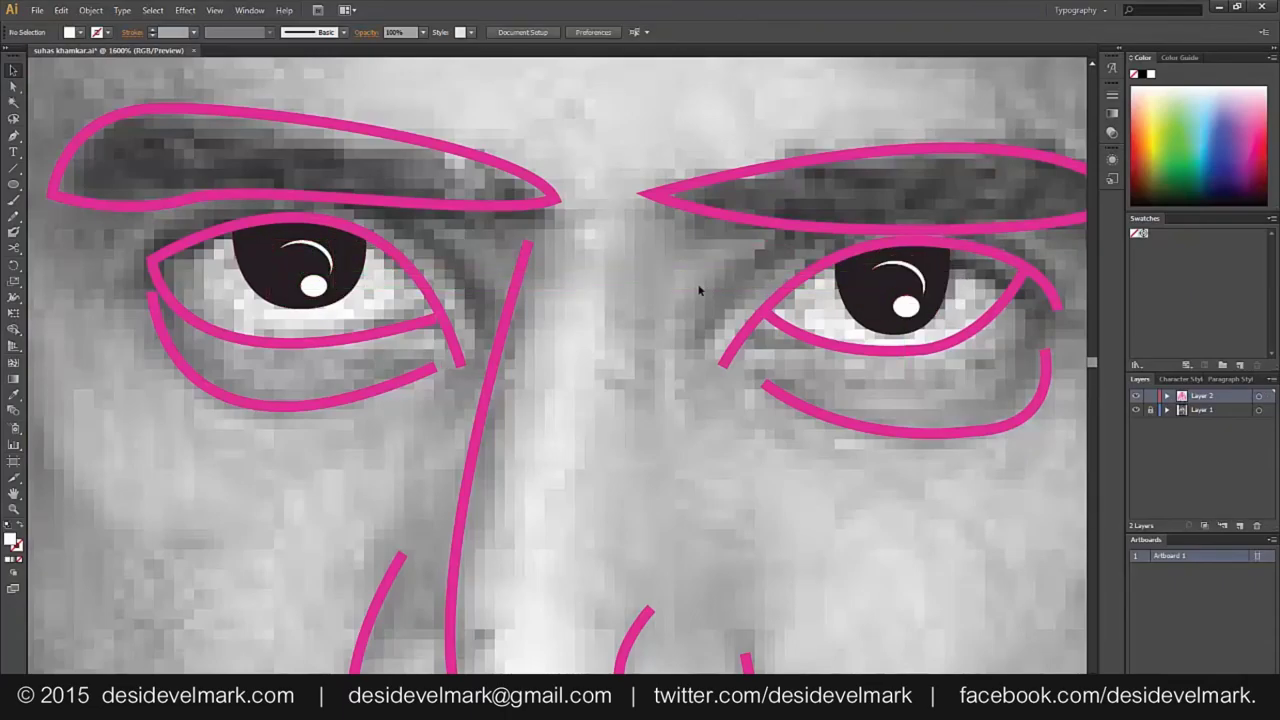
{"action": "key", "text": "ctrl+0"}
{"action": "left_click", "coordinate": [1136, 410]}
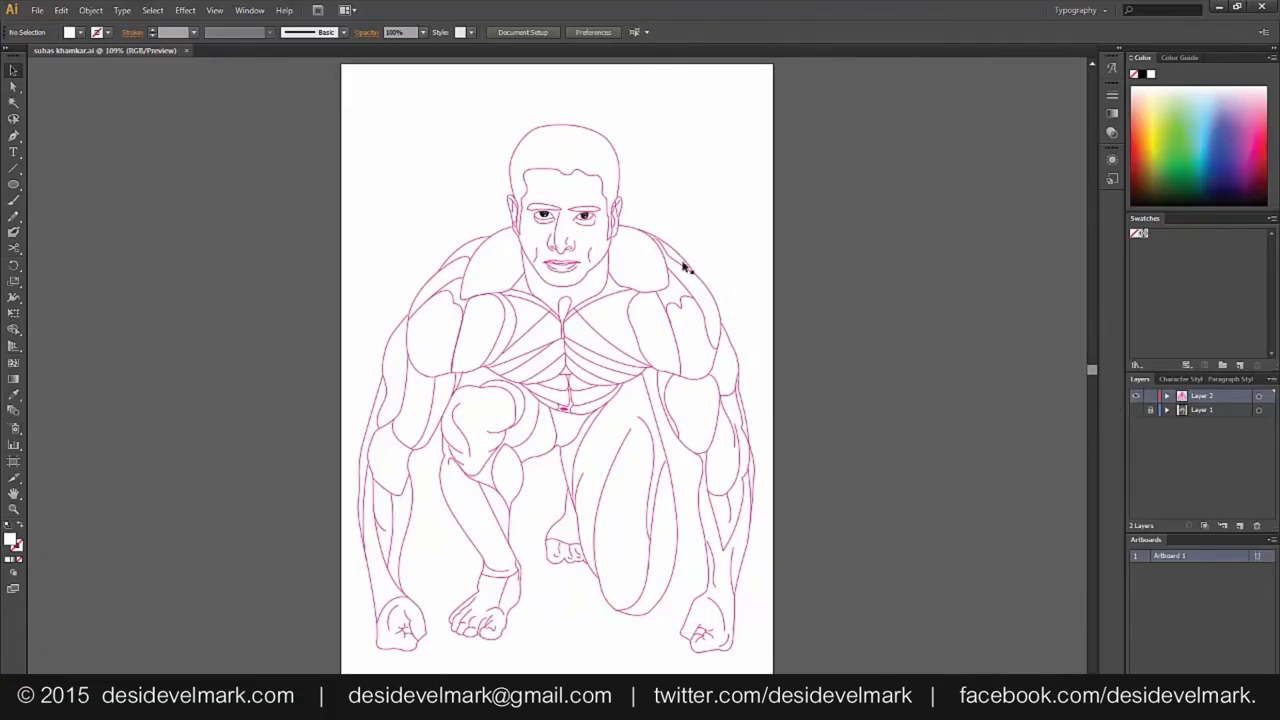
Move both eye graphics onto their own locked 'eyes' layer
{"action": "scroll", "coordinate": [543, 208], "scroll_direction": "up", "scroll_amount": 3}
{"action": "scroll", "coordinate": [650, 270], "scroll_direction": "up", "scroll_amount": 2}
{"action": "left_click", "coordinate": [550, 268]}
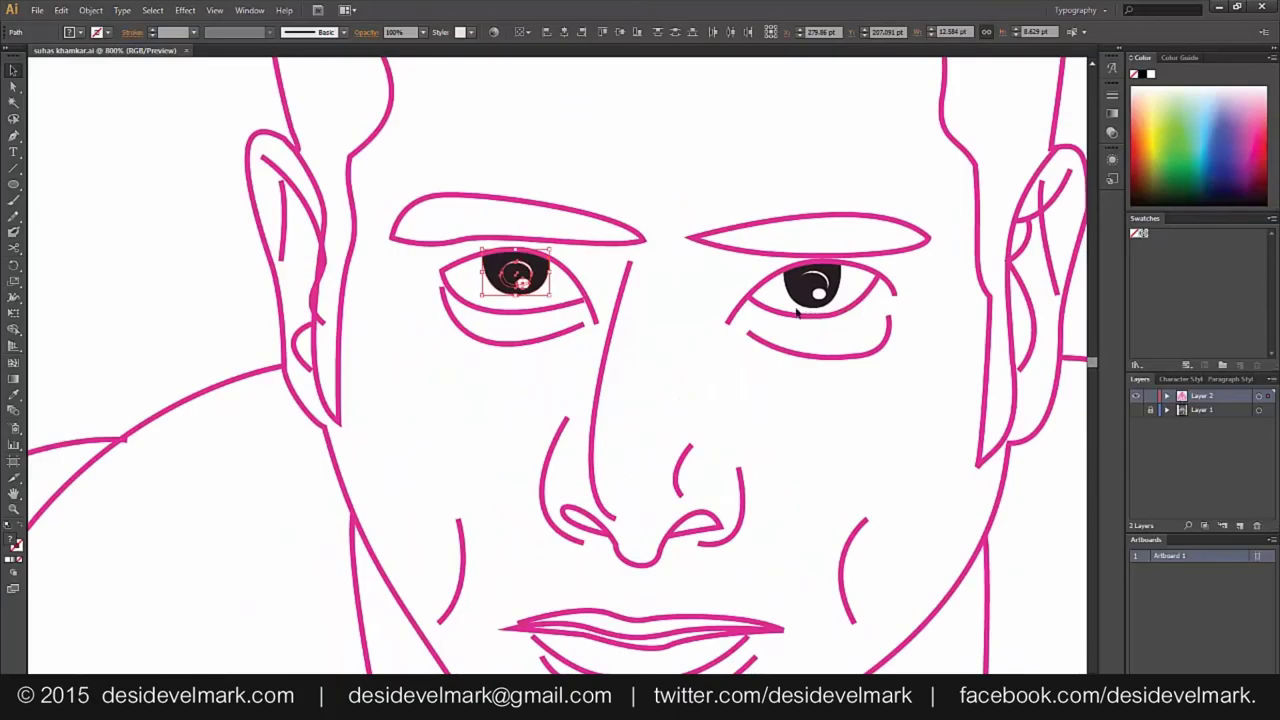
{"action": "left_click", "coordinate": [838, 282], "text": "shift"}
{"action": "key", "text": "Delete"}
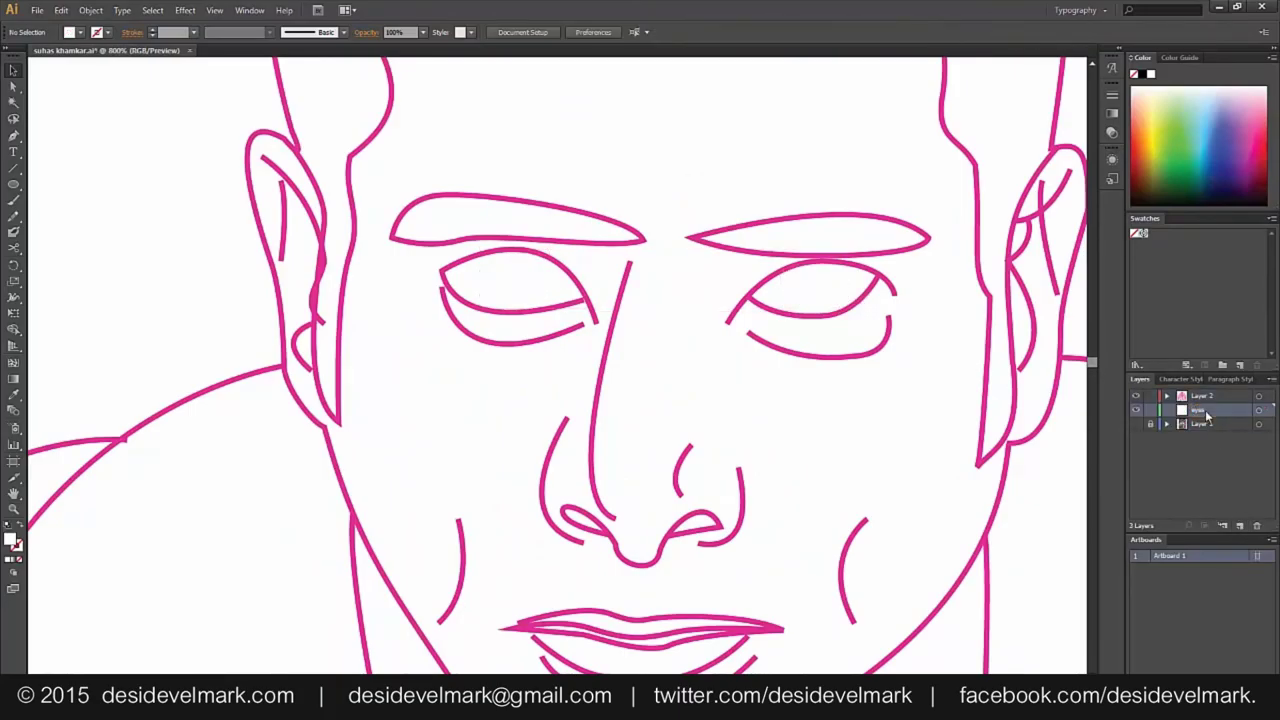
{"action": "key", "text": "ctrl+z"}
{"action": "left_click", "coordinate": [1155, 411]}
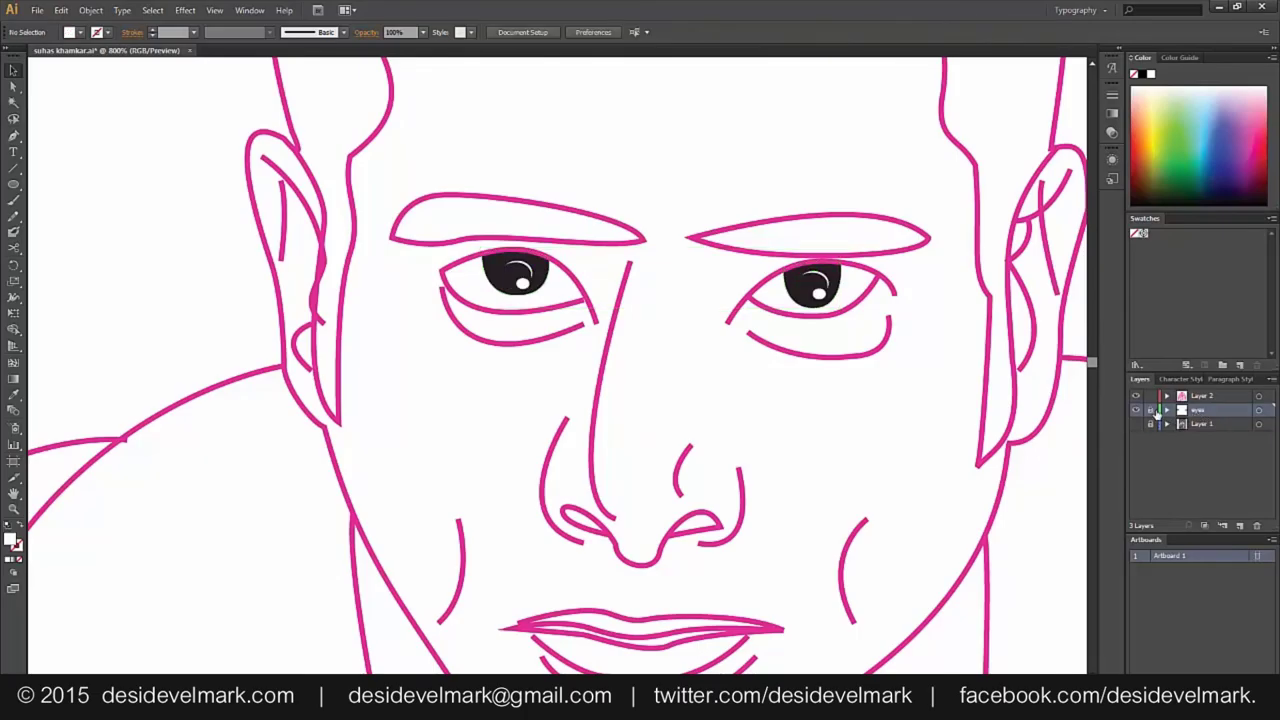
Rename the outline layer to 'body' and select all the figure's paths
{"action": "double_click", "coordinate": [1204, 396]}
{"action": "type", "text": "body"}
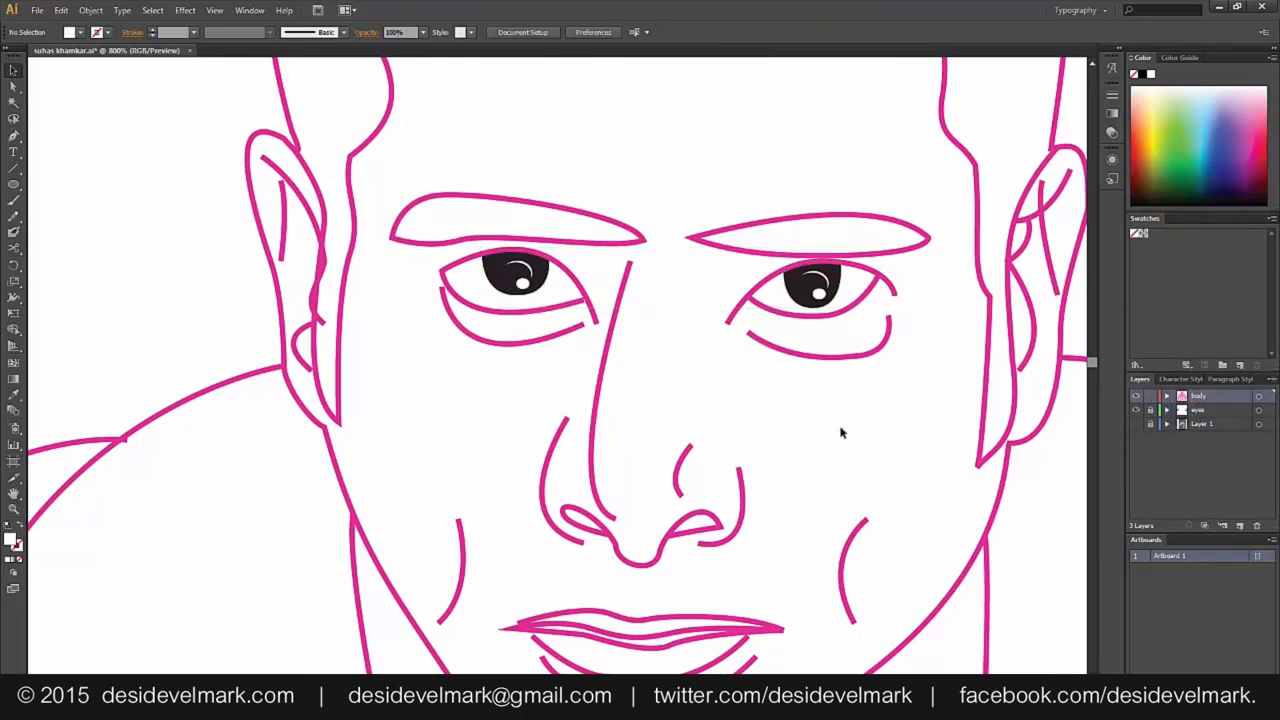
{"action": "key", "text": "ctrl+0"}
{"action": "left_click_drag", "start_coordinate": [788, 123], "coordinate": [299, 663]}
Reset the figure to default colours with no fill, reselecting all its paths
{"action": "left_click", "coordinate": [1143, 76]}
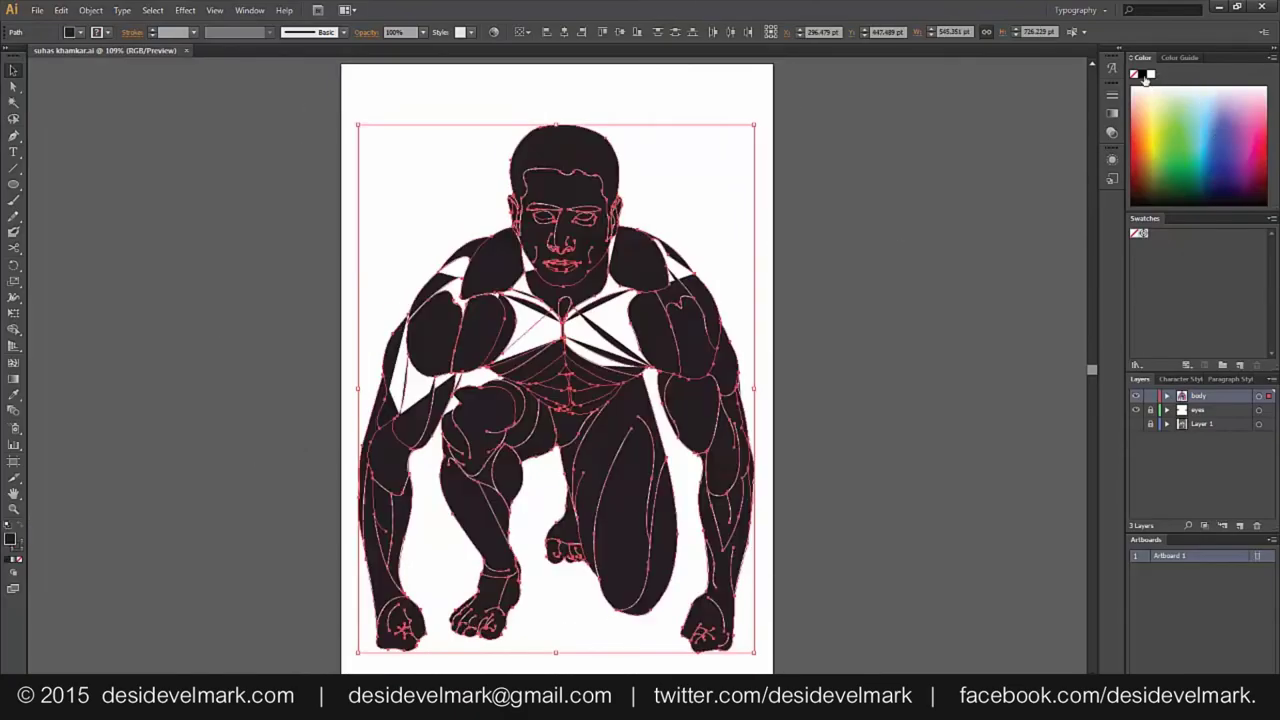
{"action": "left_click", "coordinate": [280, 492]}
{"action": "left_click_drag", "start_coordinate": [360, 98], "coordinate": [808, 643]}
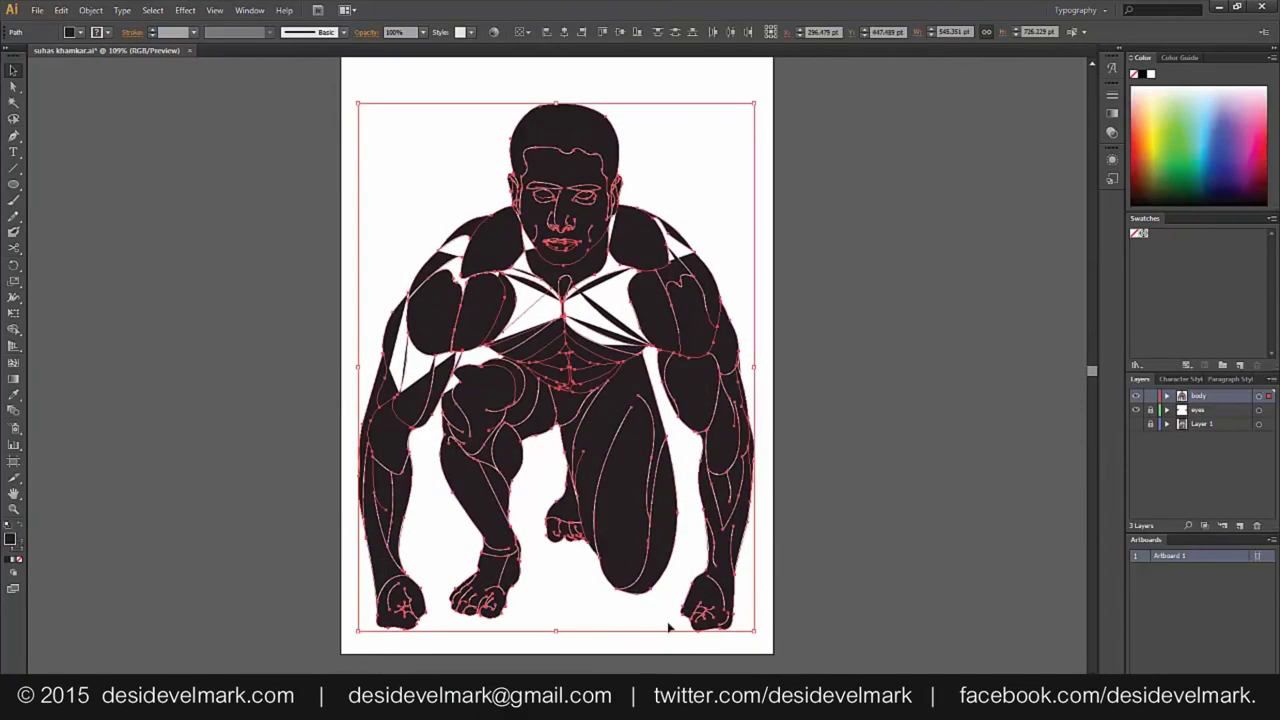
{"action": "key", "text": "d"}
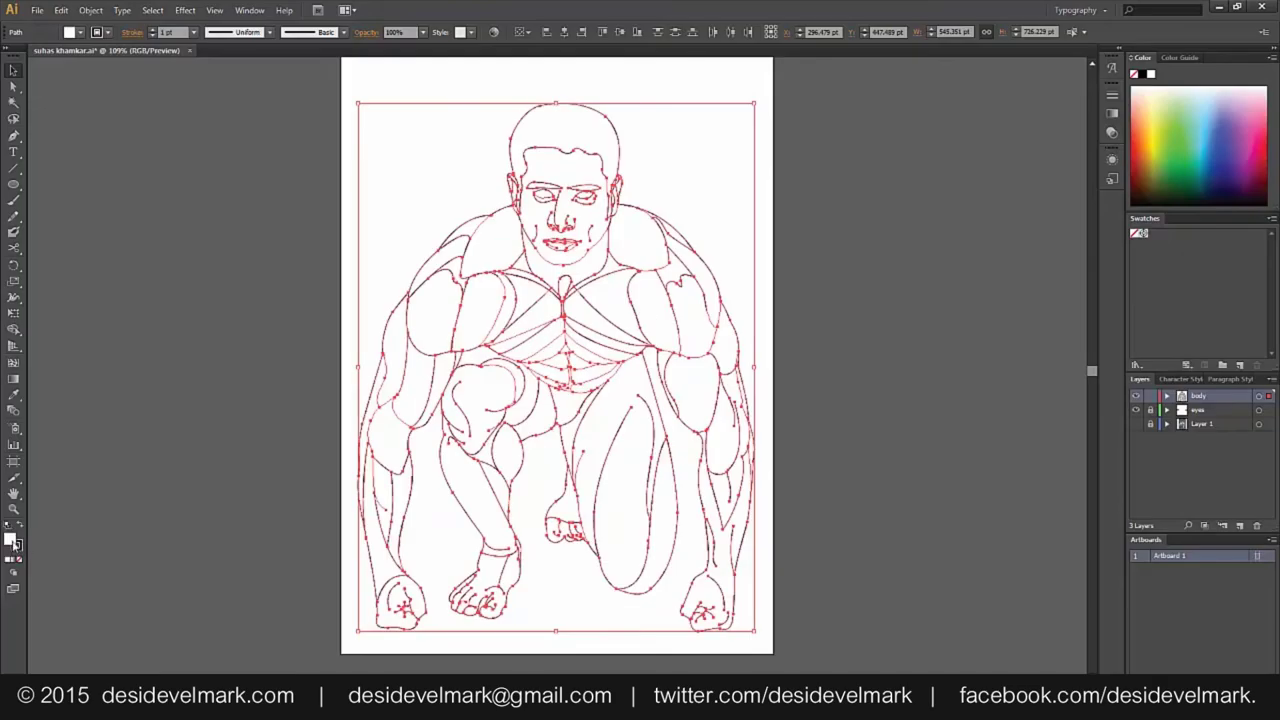
{"action": "left_click", "coordinate": [19, 559]}
{"action": "left_click", "coordinate": [203, 471]}
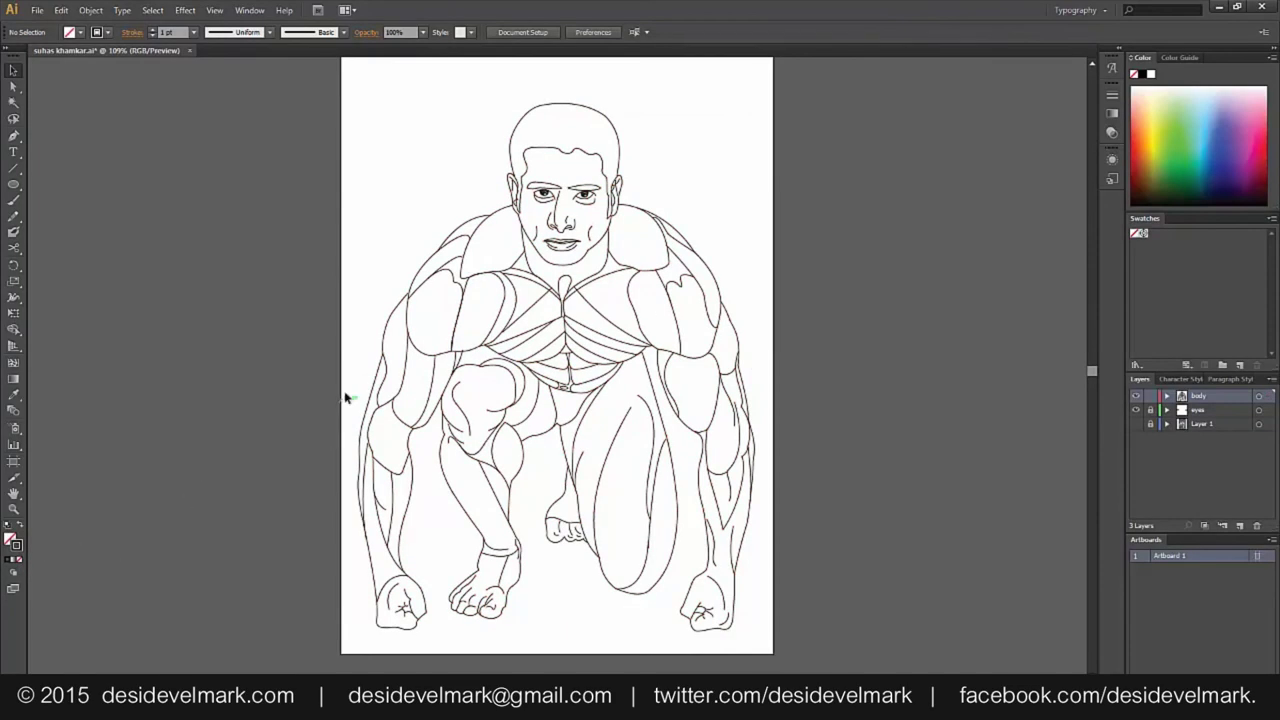
{"action": "left_click_drag", "start_coordinate": [344, 96], "coordinate": [800, 643]}
Thicken the figure's strokes to 4 pt
{"action": "left_click", "coordinate": [193, 32]}
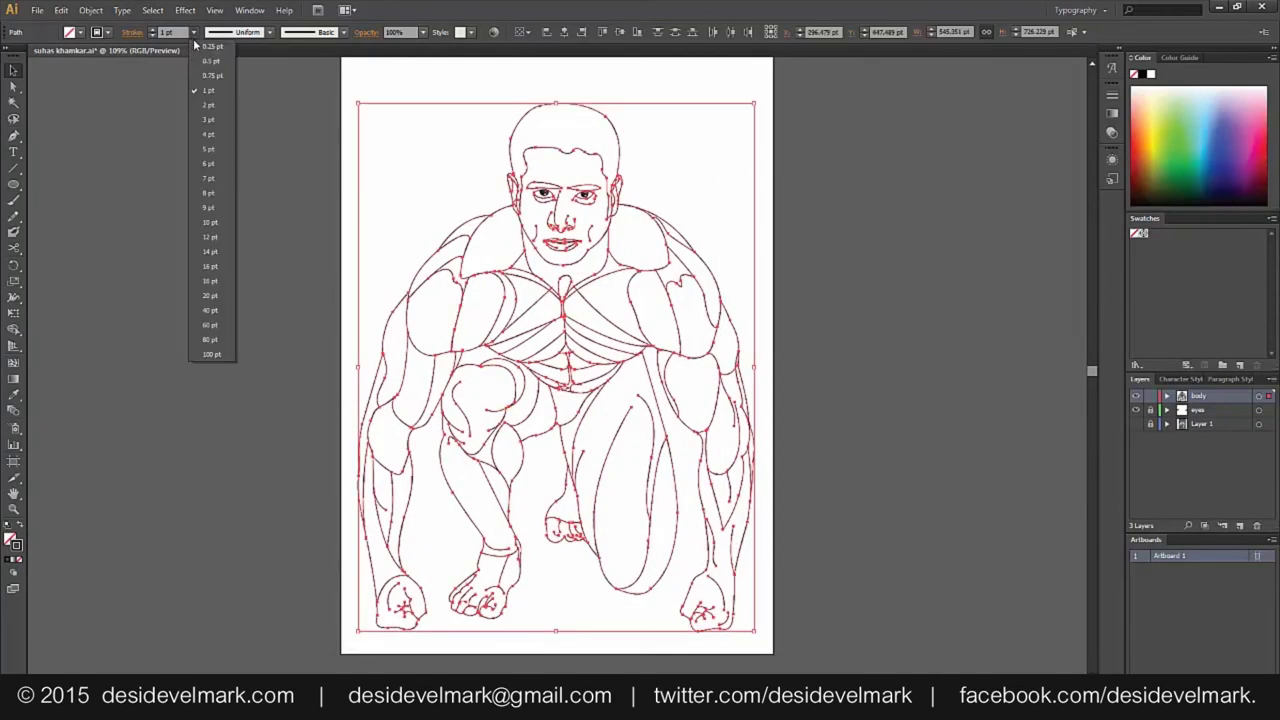
{"action": "left_click", "coordinate": [214, 140]}
{"action": "left_click", "coordinate": [177, 229]}
{"action": "left_click_drag", "start_coordinate": [289, 77], "coordinate": [853, 668]}
Try a tapered lens width profile, then a different width profile, on the strokes
{"action": "left_click", "coordinate": [269, 32]}
{"action": "left_click", "coordinate": [252, 162]}
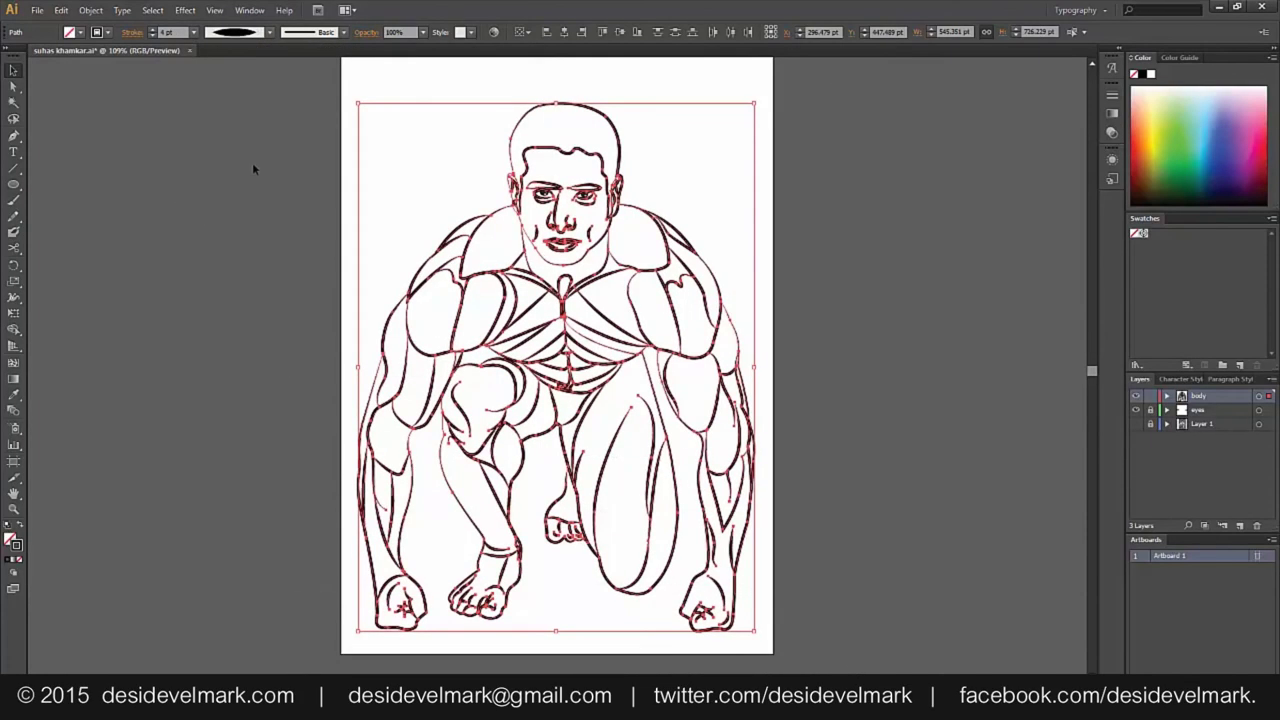
{"action": "left_click", "coordinate": [252, 162]}
{"action": "left_click_drag", "start_coordinate": [300, 84], "coordinate": [871, 608]}
{"action": "left_click", "coordinate": [269, 32]}
{"action": "left_click", "coordinate": [255, 97]}
{"action": "left_click", "coordinate": [249, 203]}
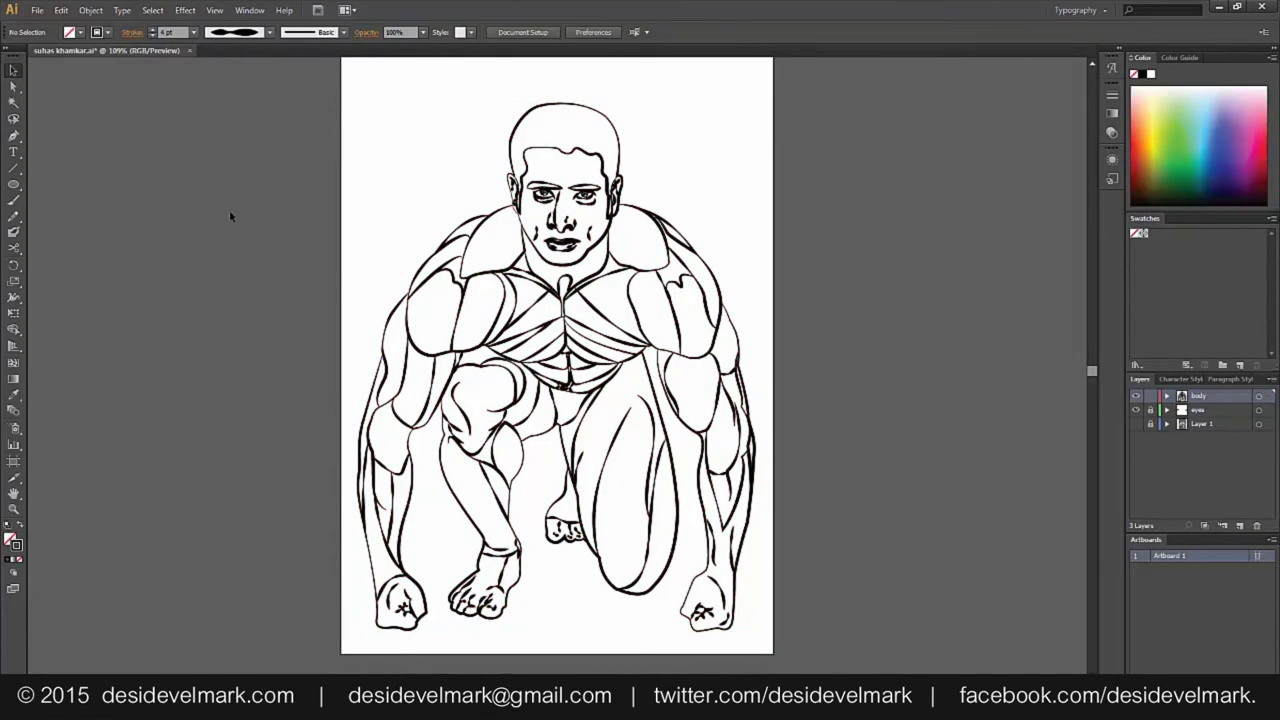
Try Width Profile 2 and then another width profile on the figure's strokes
{"action": "left_click_drag", "start_coordinate": [291, 86], "coordinate": [860, 652]}
{"action": "left_click", "coordinate": [269, 32]}
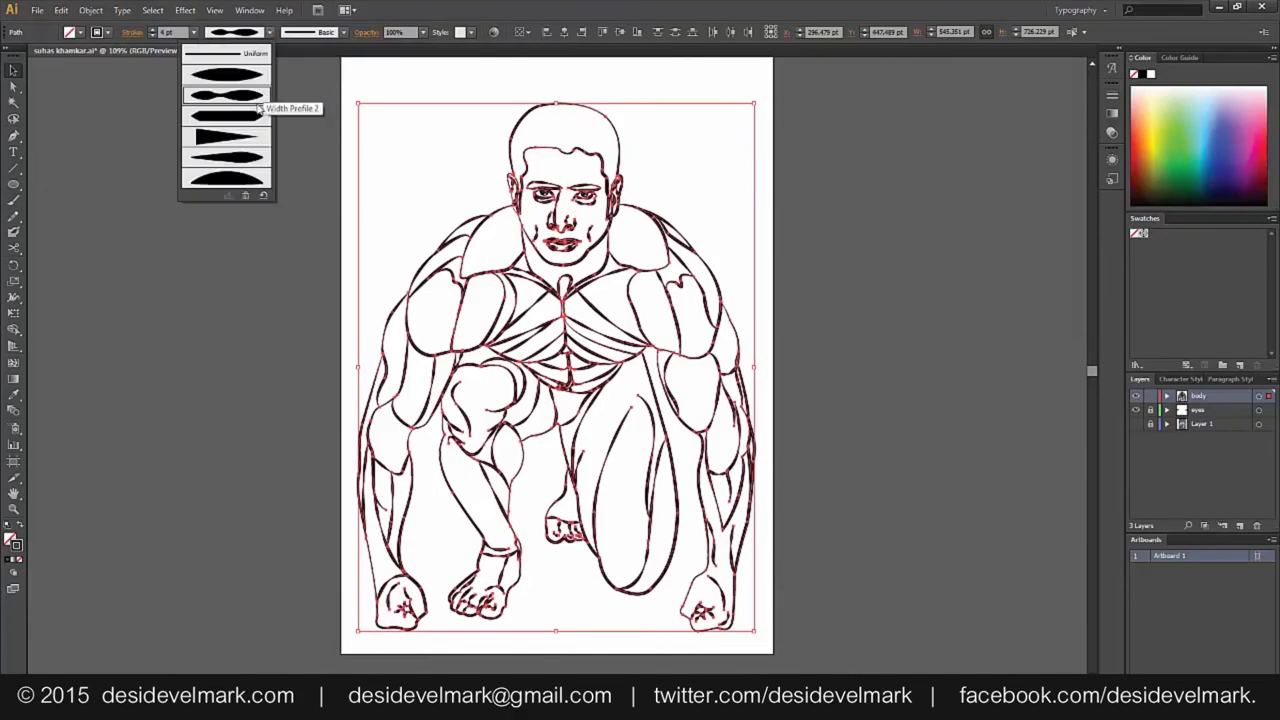
{"action": "left_click", "coordinate": [258, 100]}
{"action": "left_click_drag", "start_coordinate": [313, 90], "coordinate": [684, 525]}
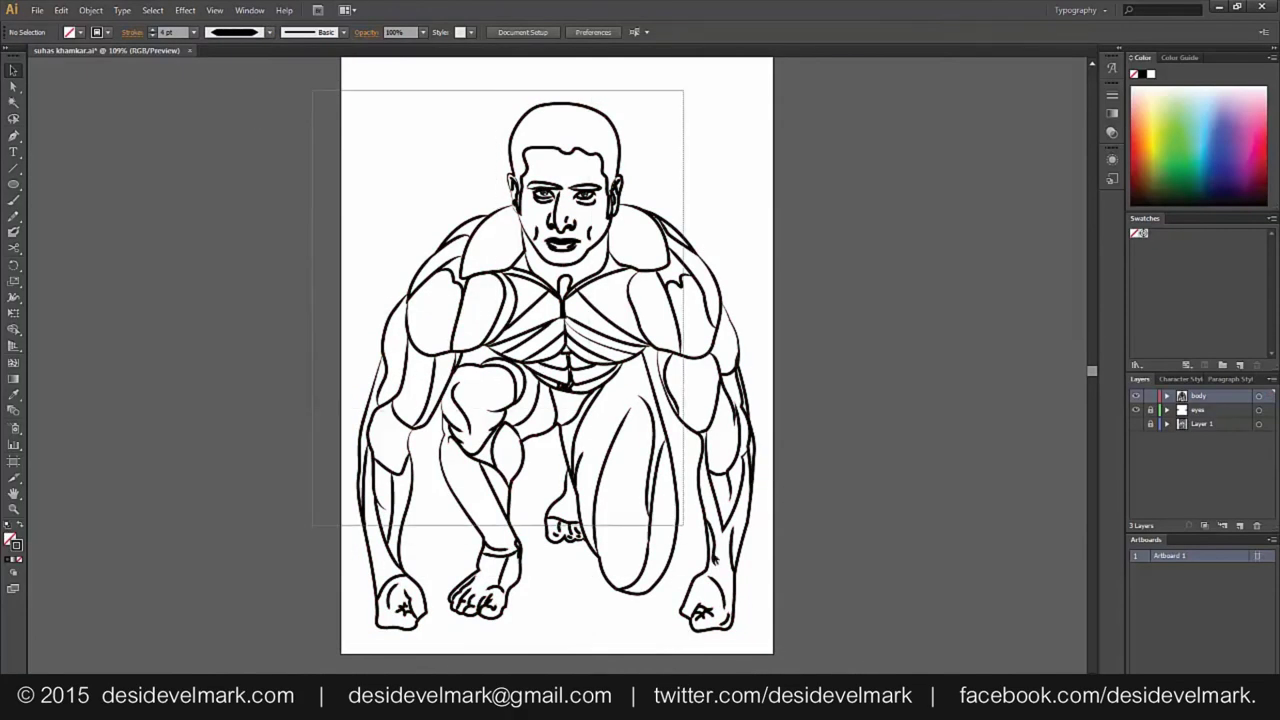
{"action": "left_click", "coordinate": [269, 32]}
{"action": "left_click", "coordinate": [255, 160]}
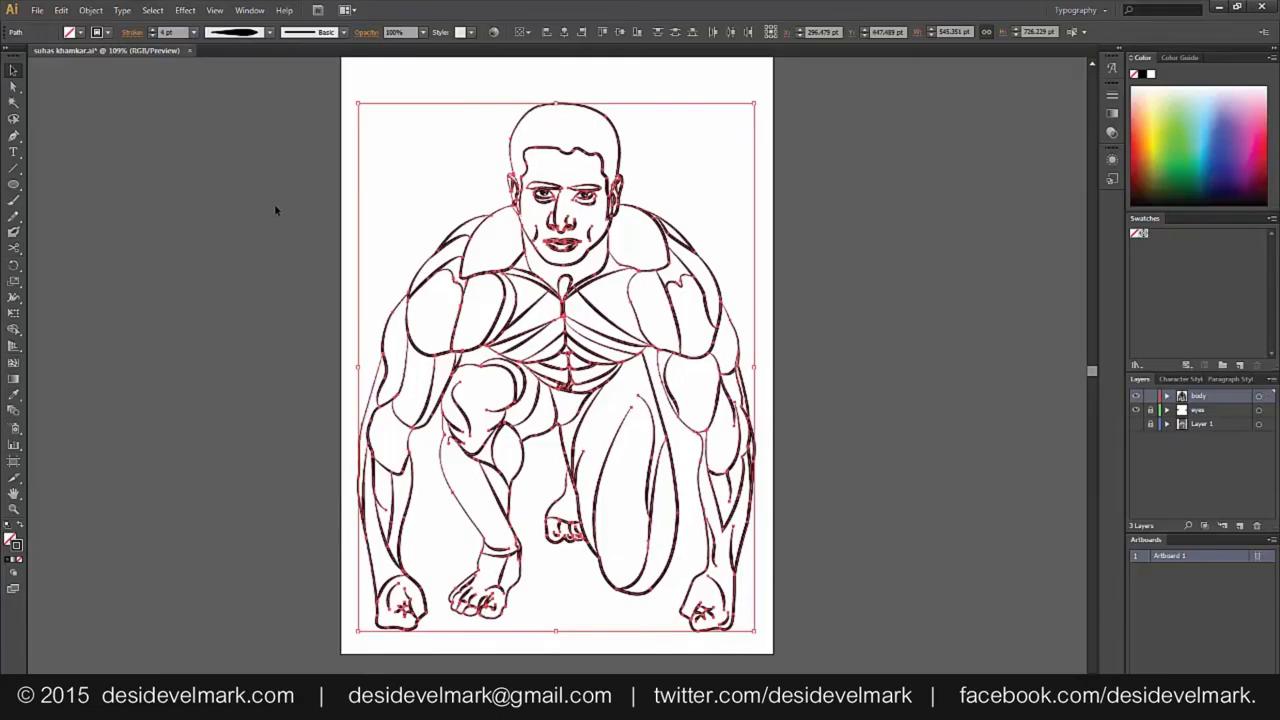
{"action": "left_click", "coordinate": [275, 209]}
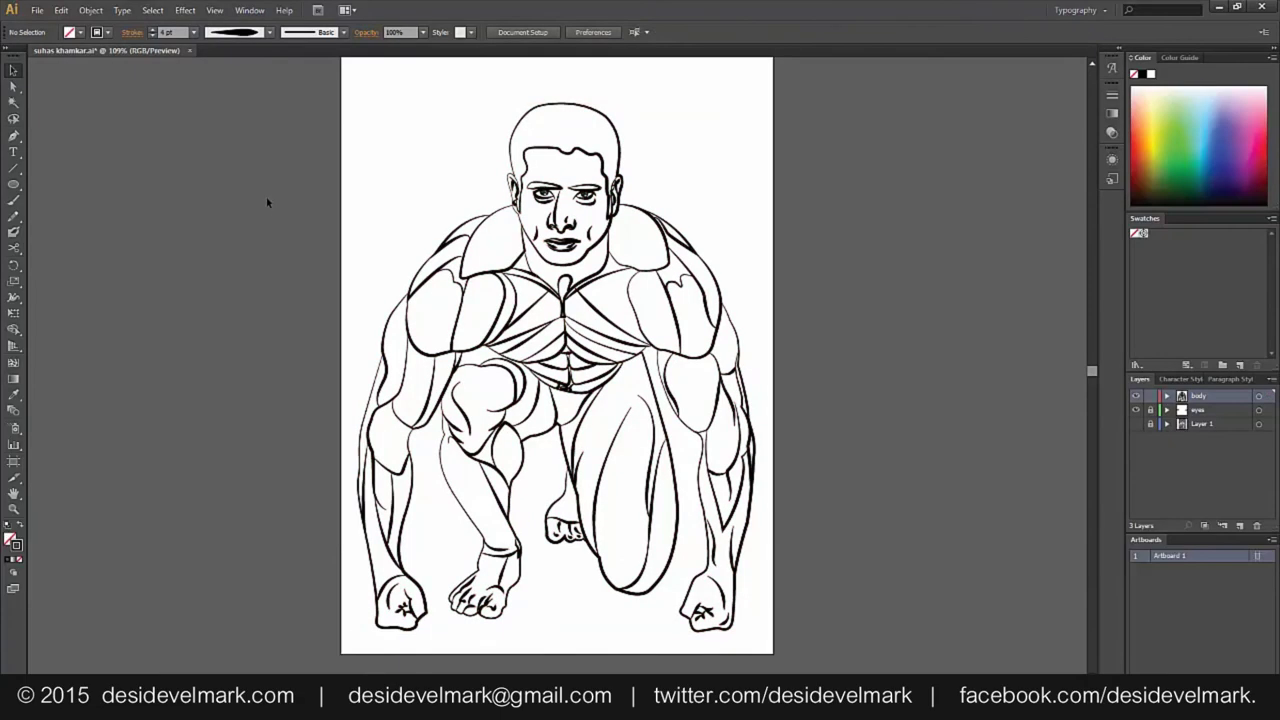
Apply the tapered width profile to all the figure's strokes
{"action": "left_click_drag", "start_coordinate": [350, 111], "coordinate": [838, 646]}
{"action": "left_click", "coordinate": [269, 32]}
{"action": "left_click", "coordinate": [250, 189]}
{"action": "left_click", "coordinate": [245, 188]}
{"action": "left_click_drag", "start_coordinate": [346, 86], "coordinate": [772, 632]}
{"action": "left_click", "coordinate": [269, 32]}
{"action": "left_click", "coordinate": [250, 150]}
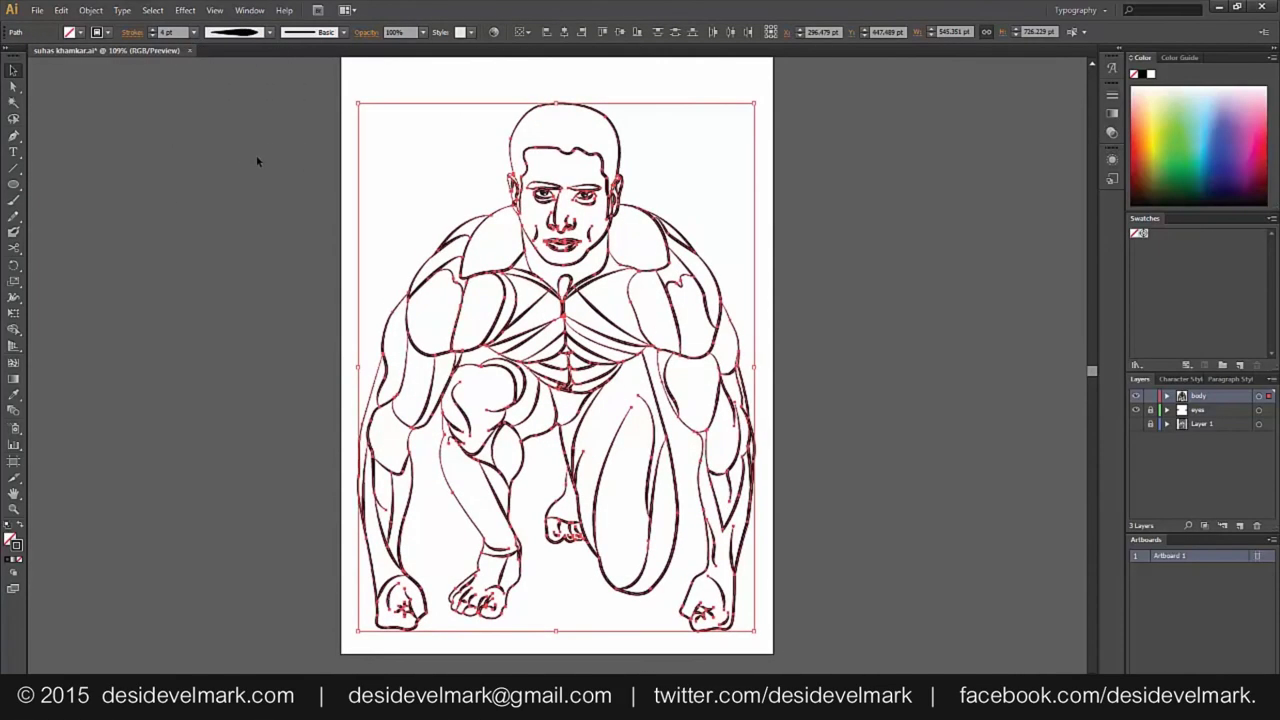
Save the drawing with File > Save
{"action": "left_click", "coordinate": [37, 10]}
{"action": "left_click", "coordinate": [66, 119]}
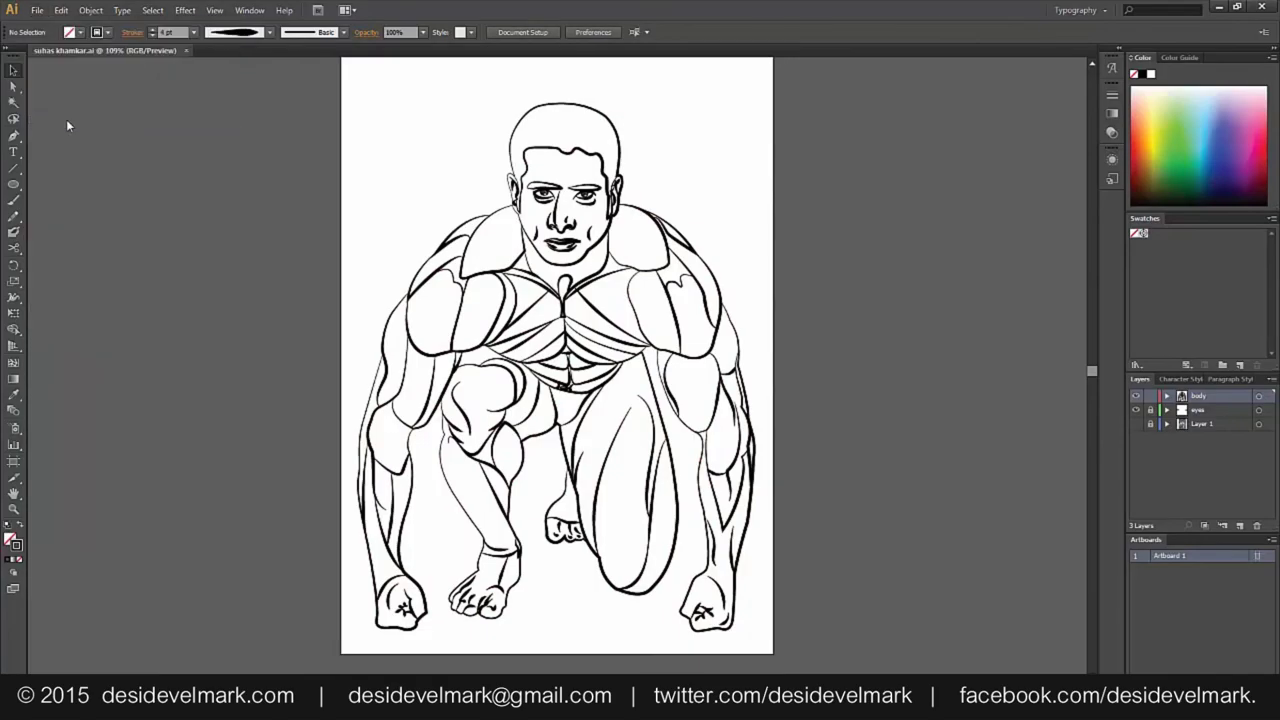
{"action": "left_click_drag", "start_coordinate": [302, 72], "coordinate": [775, 643]}
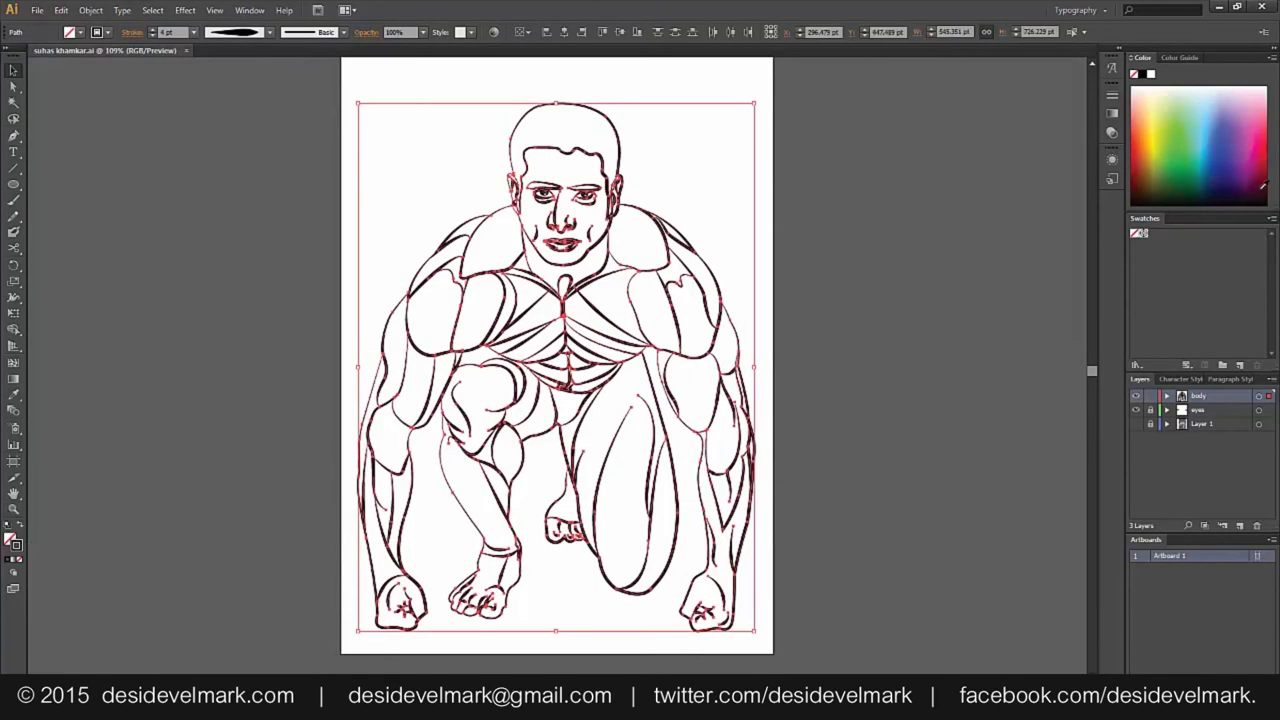
Recolour the figure's tapered strokes red
{"action": "left_click", "coordinate": [1136, 130]}
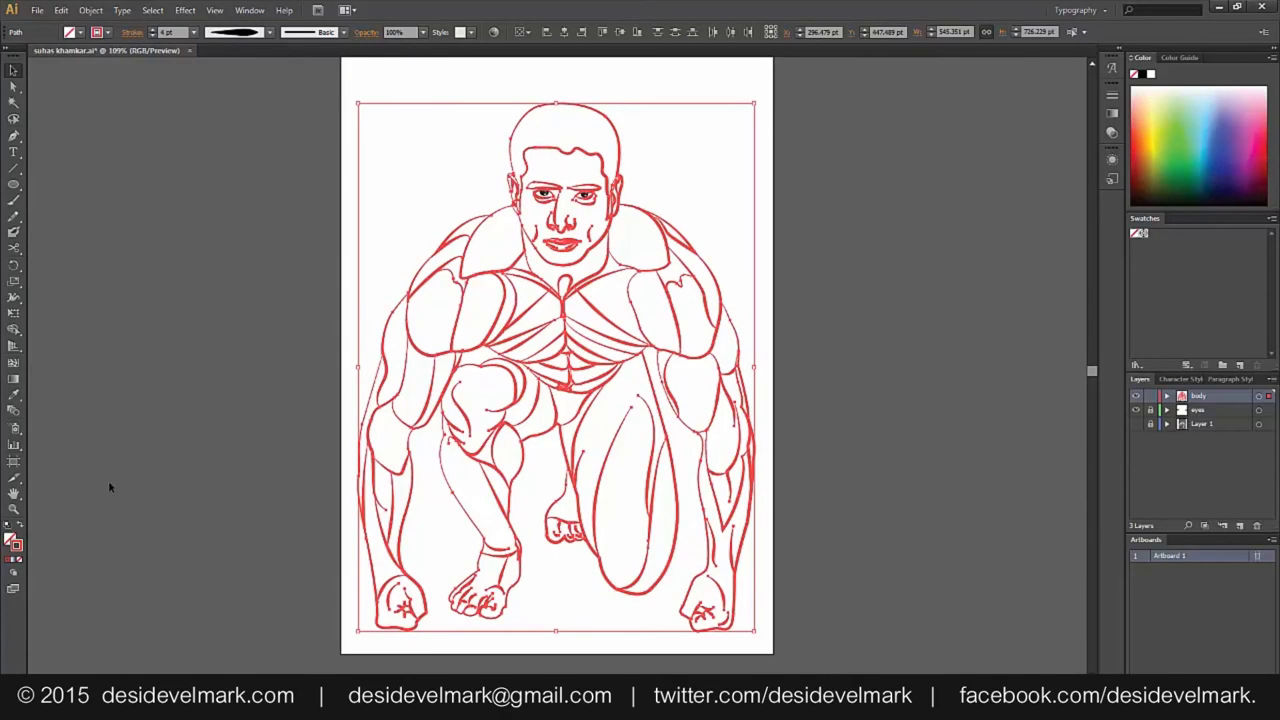
{"action": "left_click", "coordinate": [109, 484]}
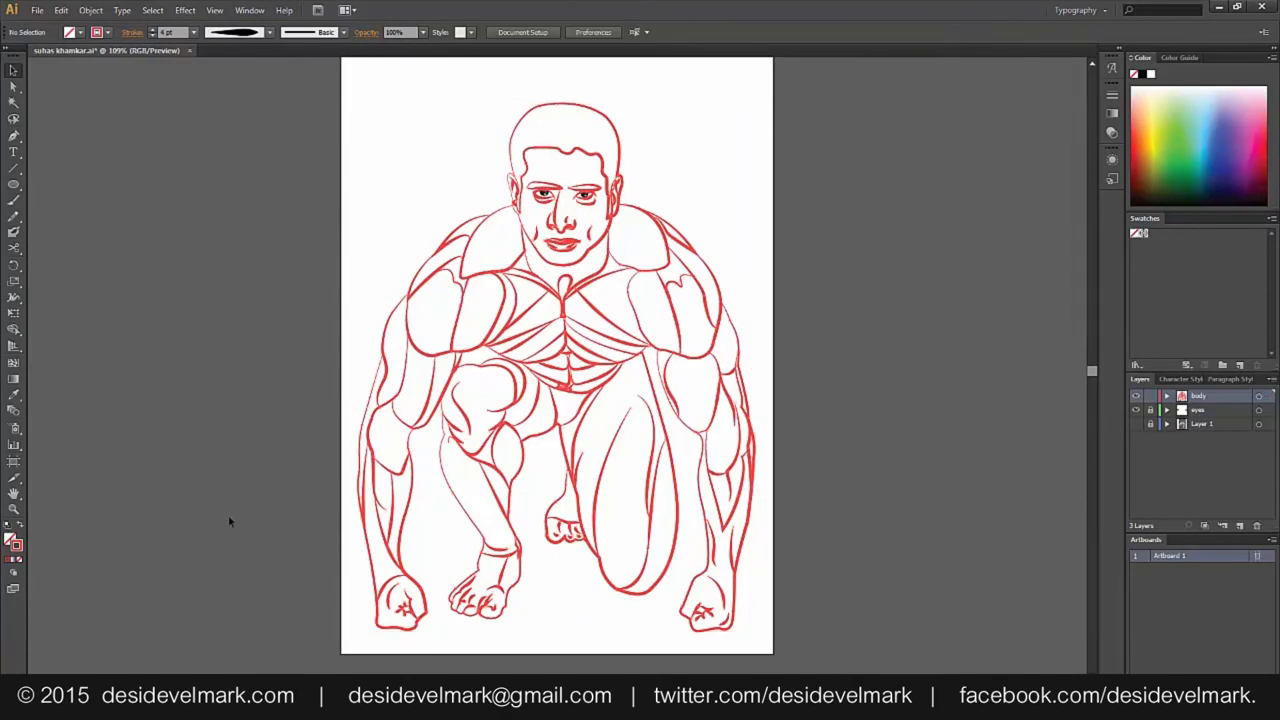
{"action": "left_click", "coordinate": [1212, 424]}
Add a new empty layer above Layer 1 for the background, with fill and stroke swapped
{"action": "left_click", "coordinate": [1240, 527]}
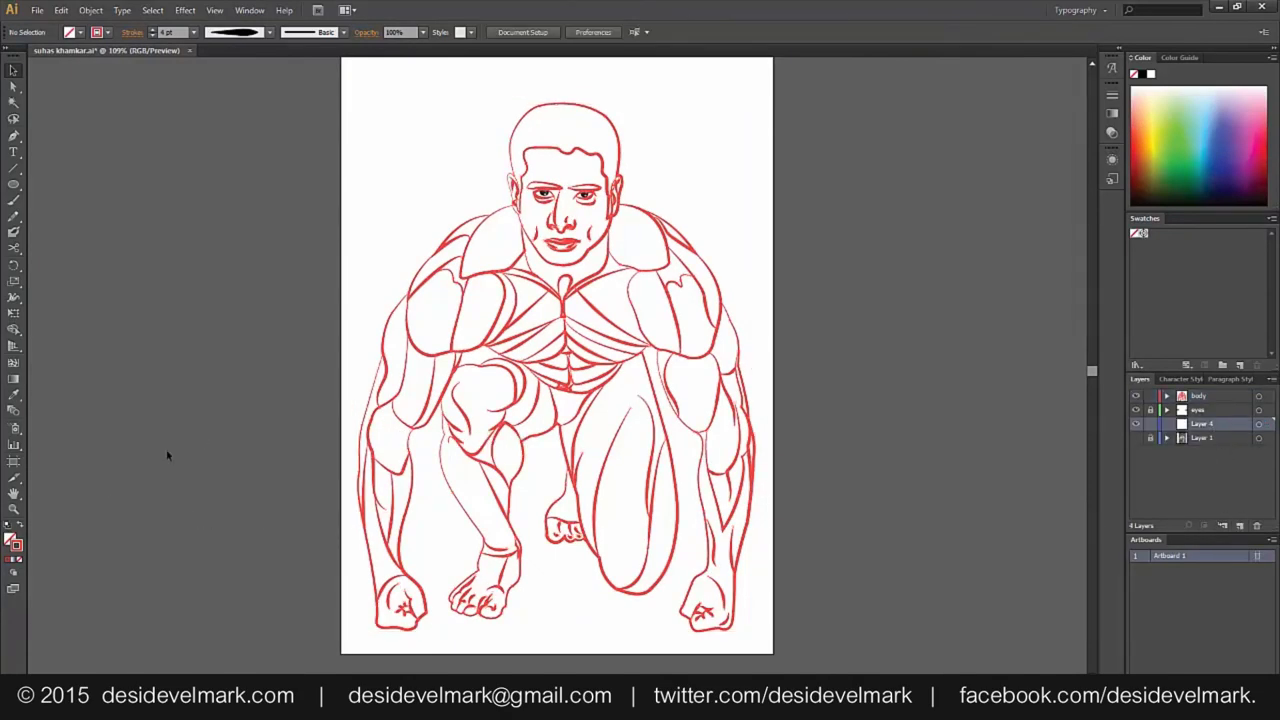
{"action": "left_click", "coordinate": [20, 528]}
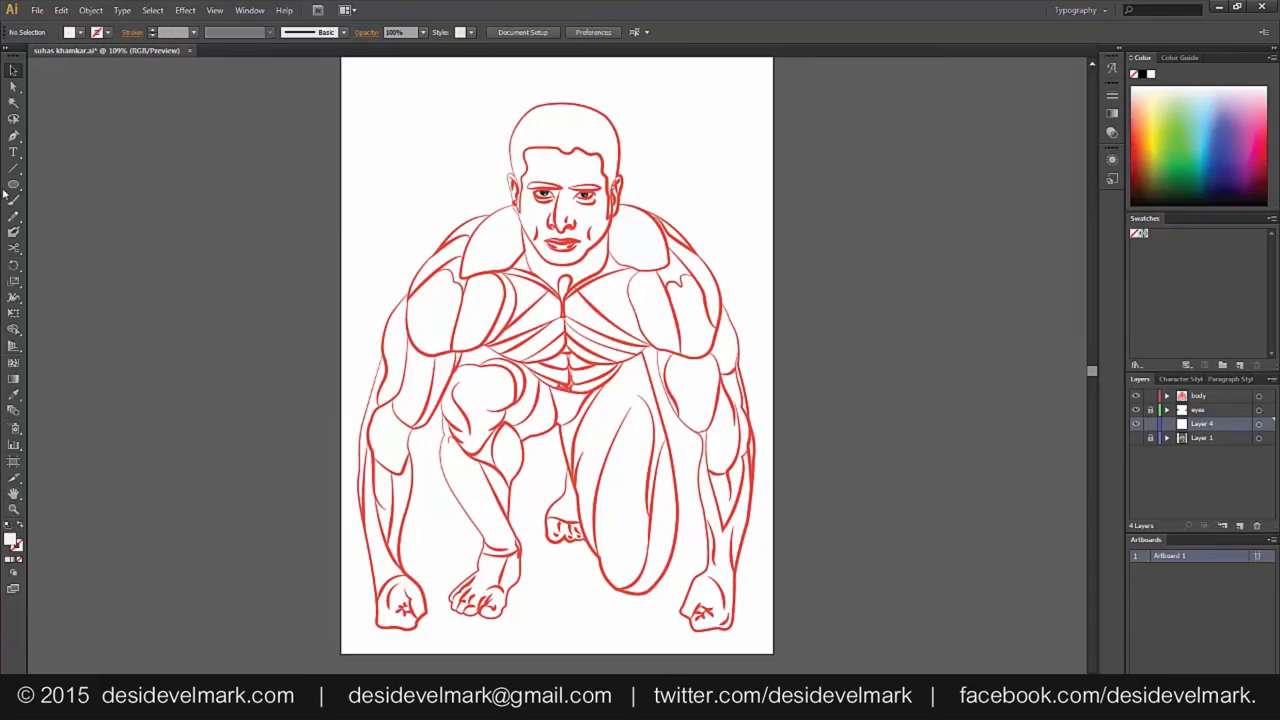
{"action": "left_click_drag", "start_coordinate": [13, 185], "coordinate": [60, 183]}
{"action": "scroll", "coordinate": [354, 103], "scroll_direction": "up", "scroll_amount": 1}
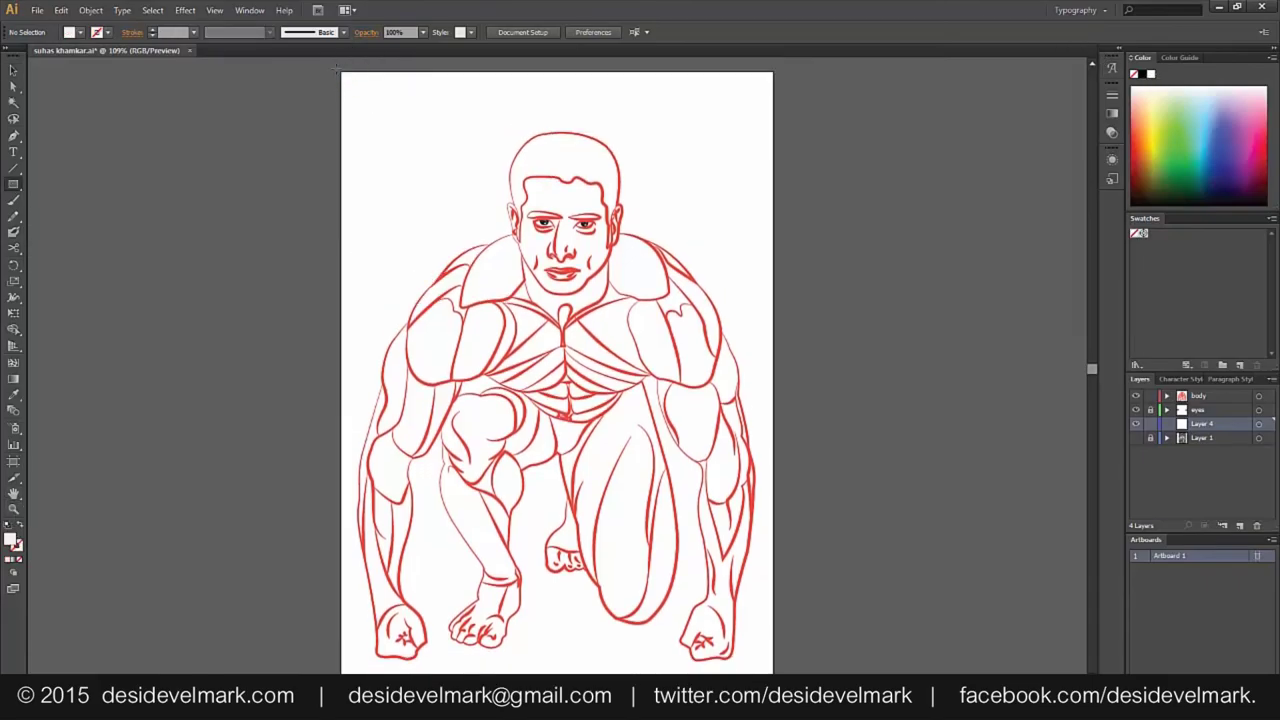
Draw a rectangle covering the whole artboard and fill it with light grey F2F2F2
{"action": "left_click_drag", "start_coordinate": [336, 67], "coordinate": [777, 612]}
{"action": "key", "text": "v"}
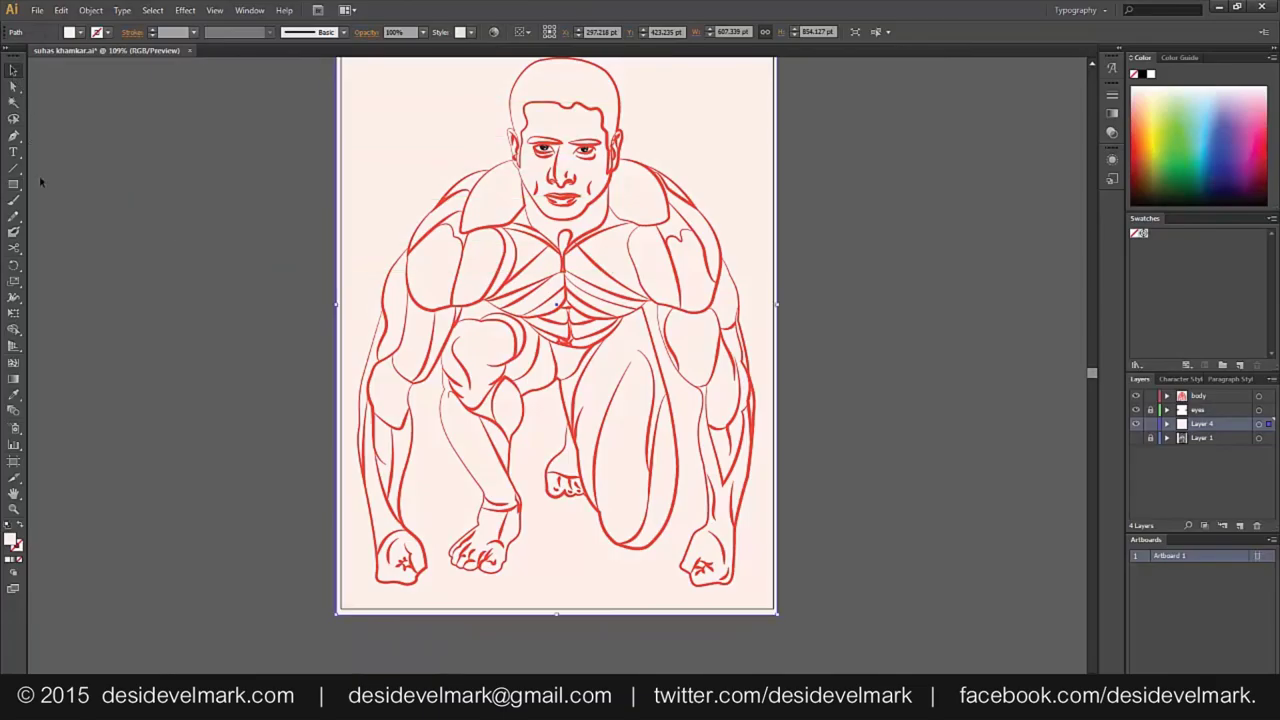
{"action": "left_click", "coordinate": [592, 261]}
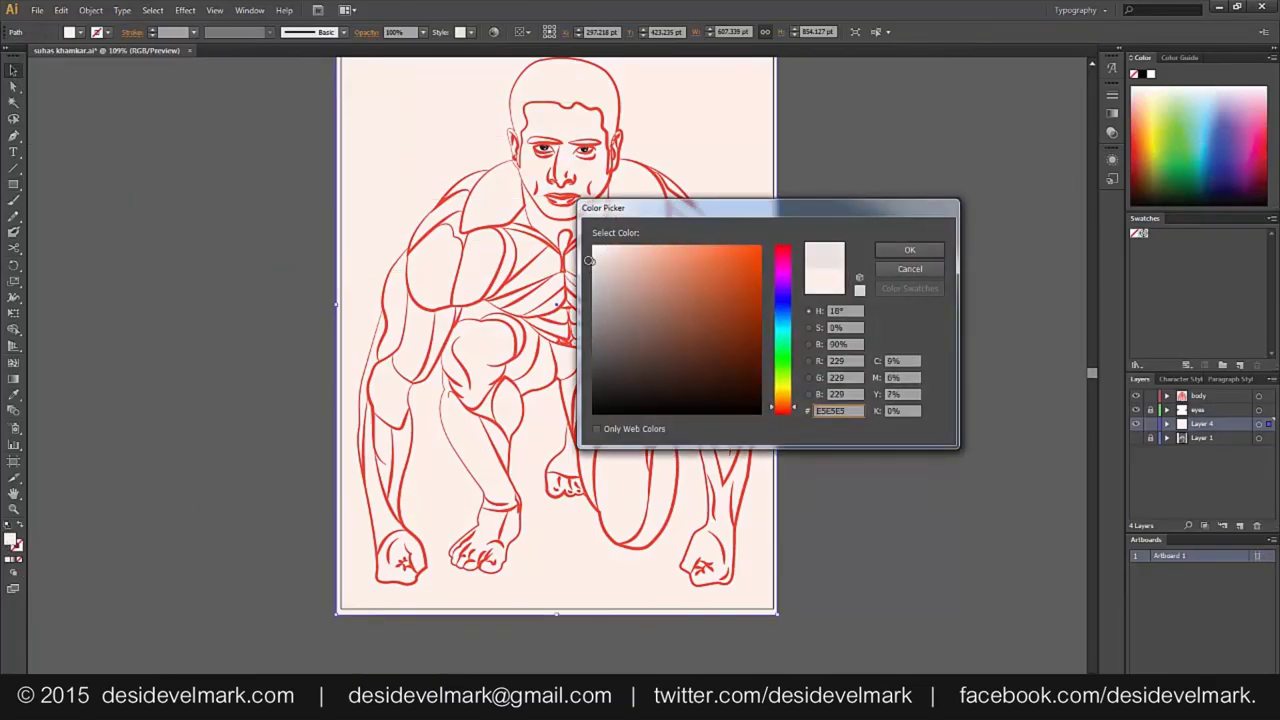
{"action": "left_click", "coordinate": [908, 249]}
{"action": "scroll", "coordinate": [930, 280], "scroll_direction": "up", "scroll_amount": 2}
{"action": "left_click", "coordinate": [400, 334]}
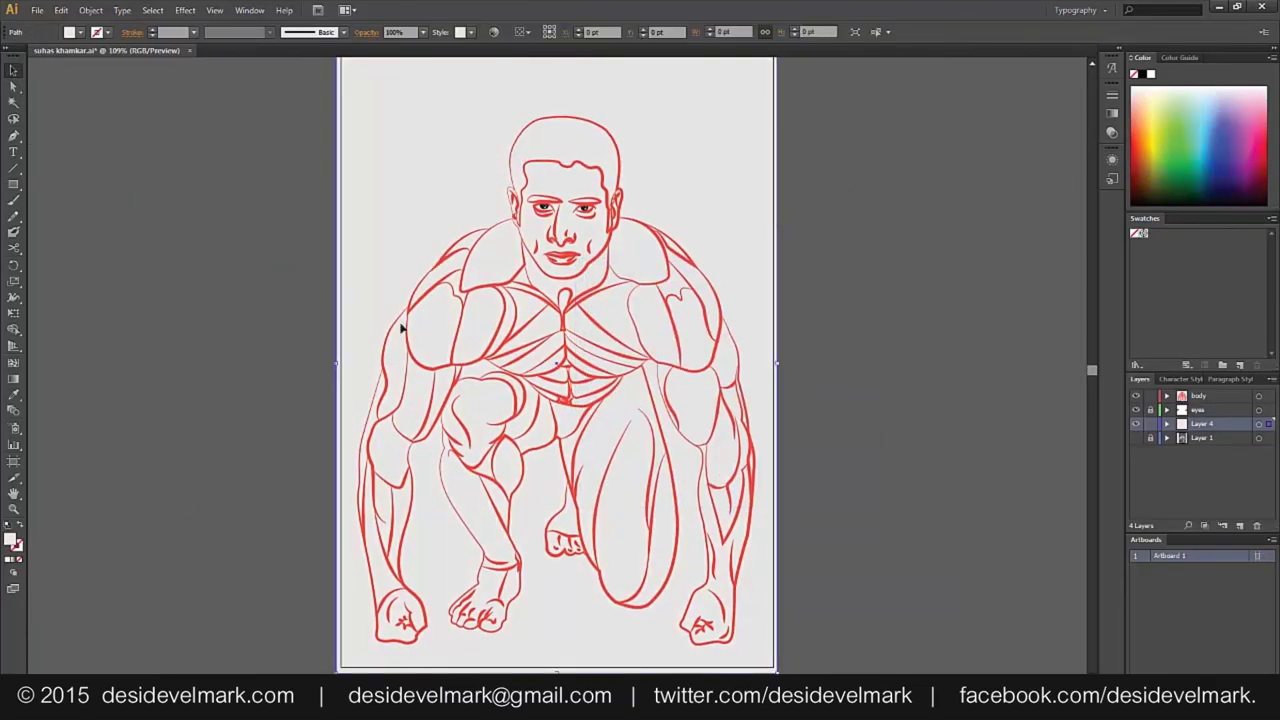
{"action": "double_click", "coordinate": [11, 540]}
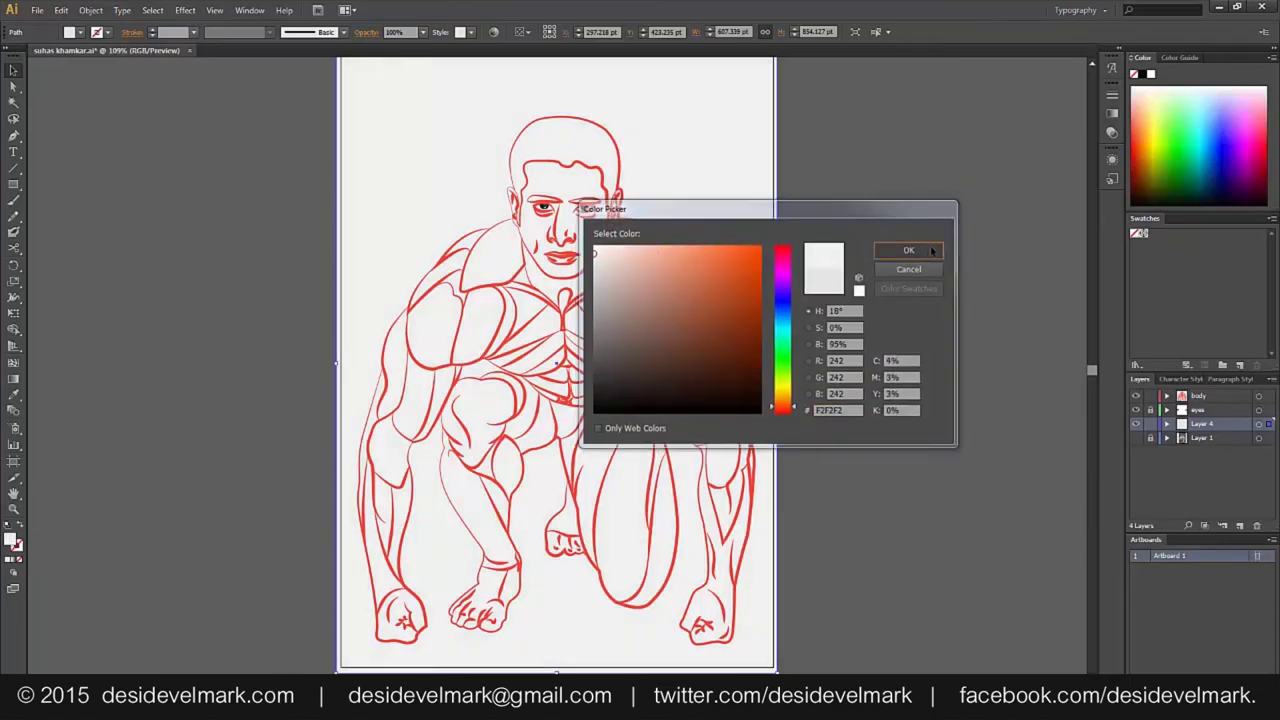
{"action": "left_click", "coordinate": [910, 249]}
{"action": "left_click", "coordinate": [937, 245]}
{"action": "scroll", "coordinate": [937, 245], "scroll_direction": "up", "scroll_amount": 1}
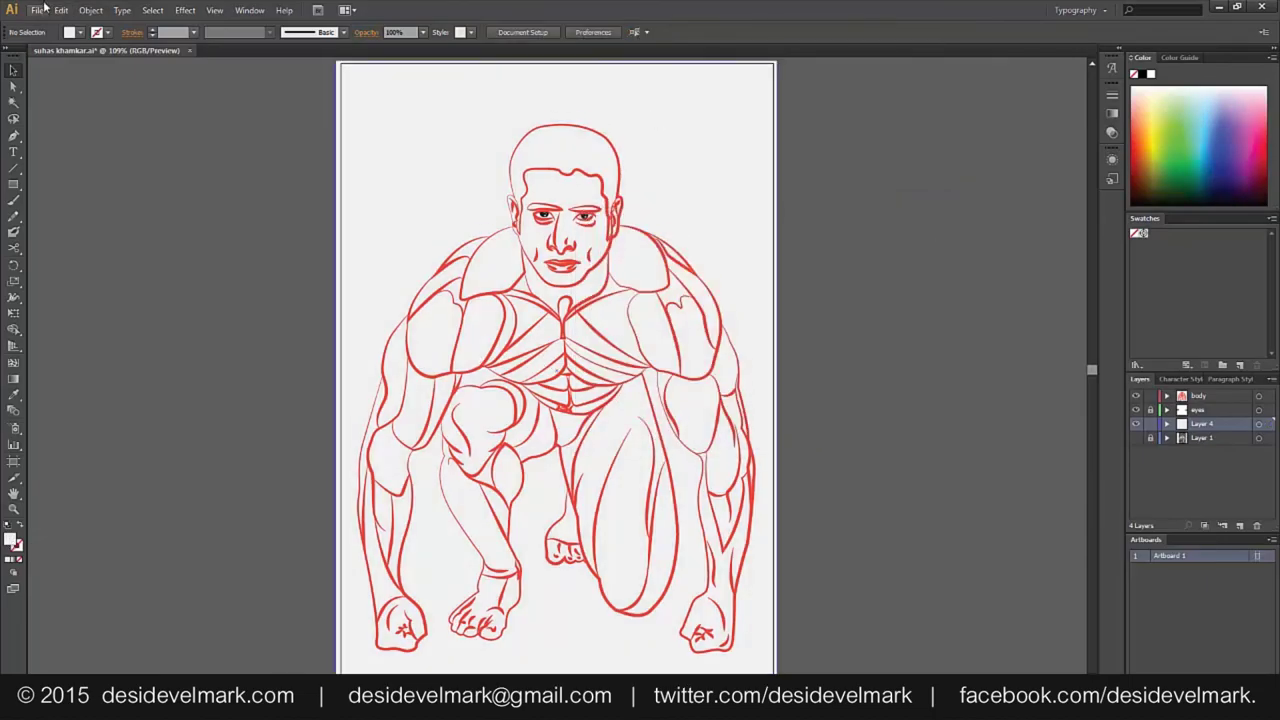
Preview the artwork in full-screen view, then return to normal view
{"action": "key", "text": "f"}
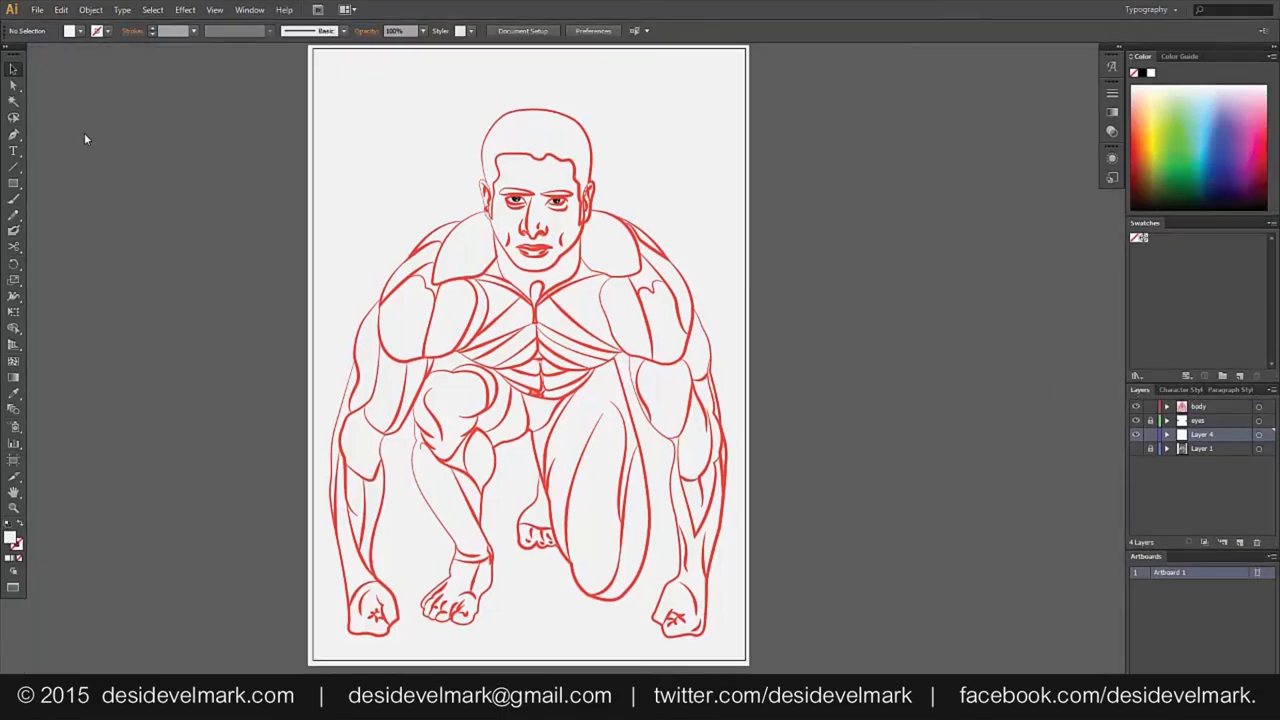
{"action": "key", "text": "f"}
{"action": "key", "text": "ctrl+equal"}
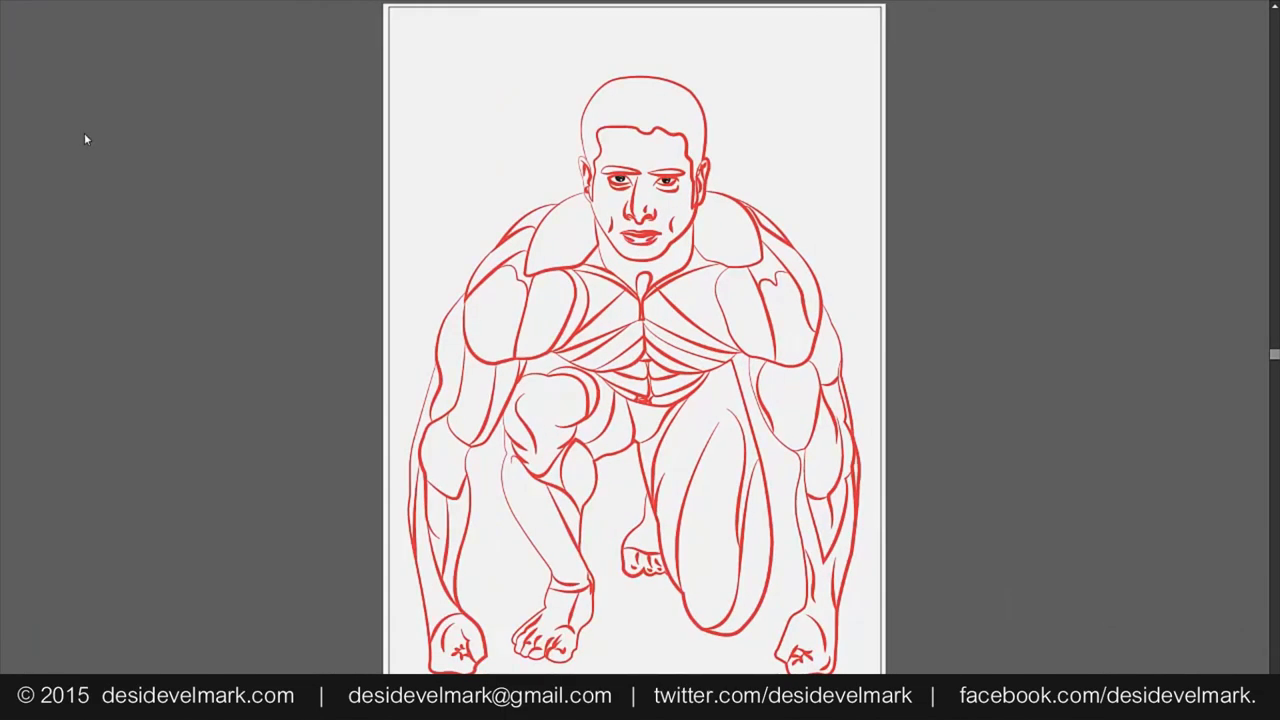
{"action": "key", "text": "f"}
{"action": "scroll", "coordinate": [929, 411], "scroll_direction": "down", "scroll_amount": 1}
{"action": "scroll", "coordinate": [929, 418], "scroll_direction": "down", "scroll_amount": 1}
Unlock Layer 1 and move the photo to the left beside the drawing
{"action": "left_click", "coordinate": [1151, 440]}
{"action": "left_click", "coordinate": [1177, 441]}
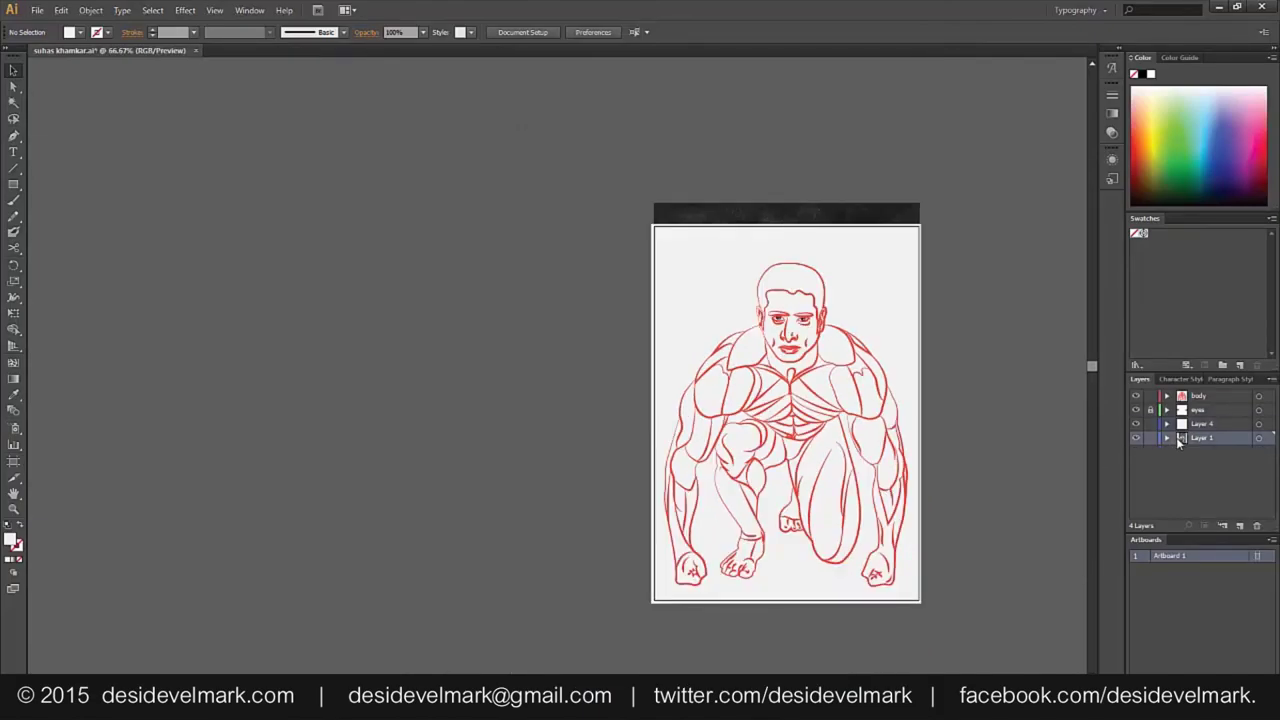
{"action": "left_click_drag", "start_coordinate": [826, 221], "coordinate": [556, 230]}
{"action": "left_click", "coordinate": [361, 318]}
{"action": "scroll", "coordinate": [361, 318], "scroll_direction": "up", "scroll_amount": 1}
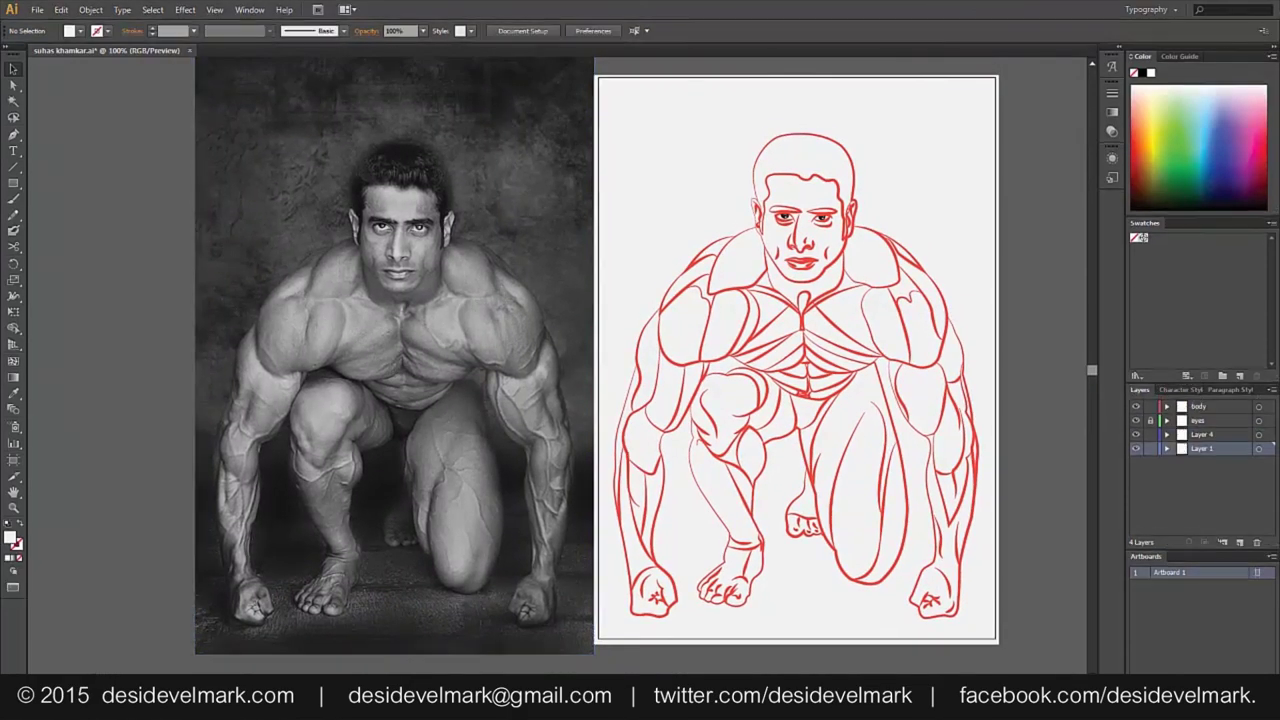
View full screen, framing the photo and red drawing side by side
{"action": "key", "text": "f"}
{"action": "scroll", "coordinate": [193, 603], "scroll_direction": "up", "scroll_amount": 1}
{"action": "left_click_drag", "start_coordinate": [177, 586], "coordinate": [456, 547]}
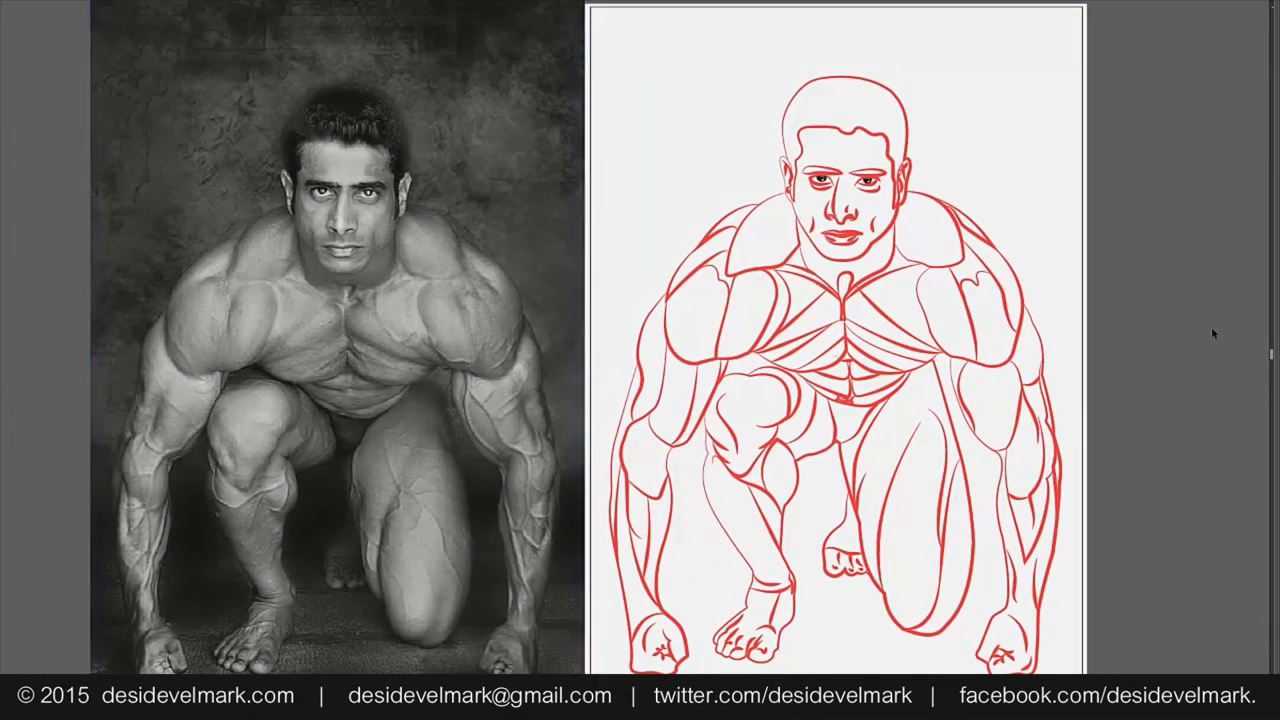
{"action": "left_click_drag", "start_coordinate": [1212, 333], "coordinate": [1224, 329]}
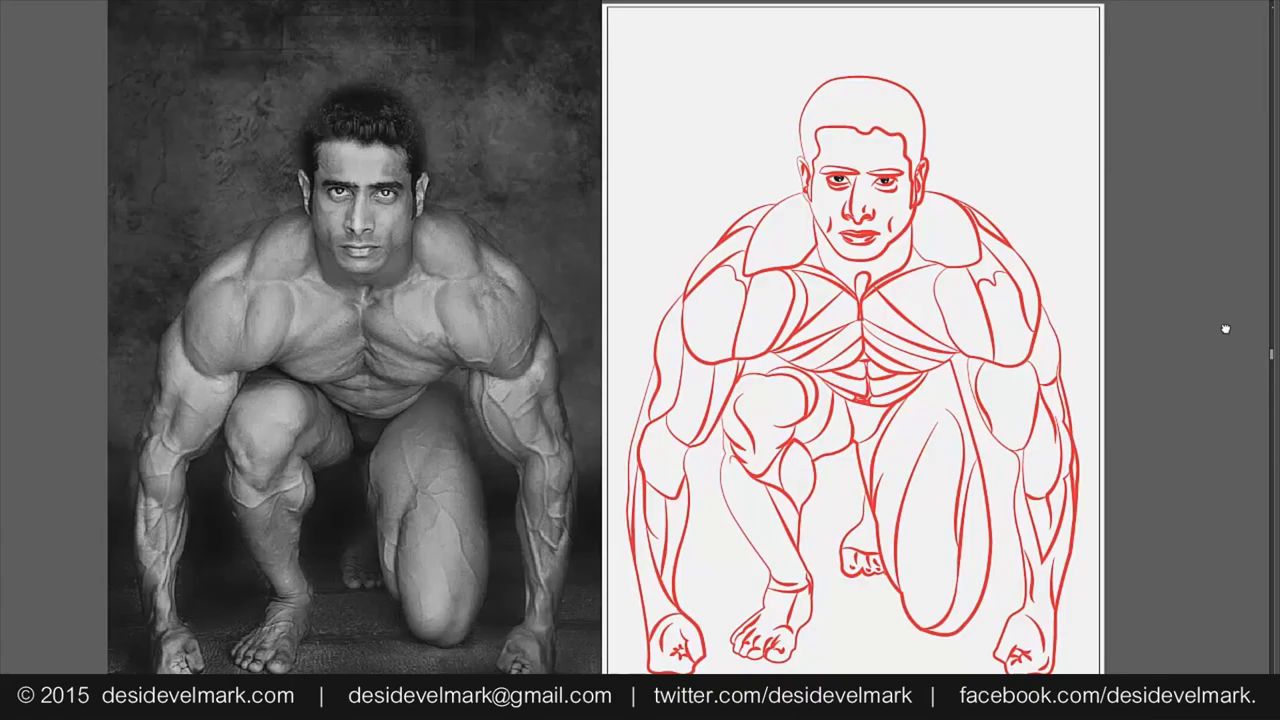